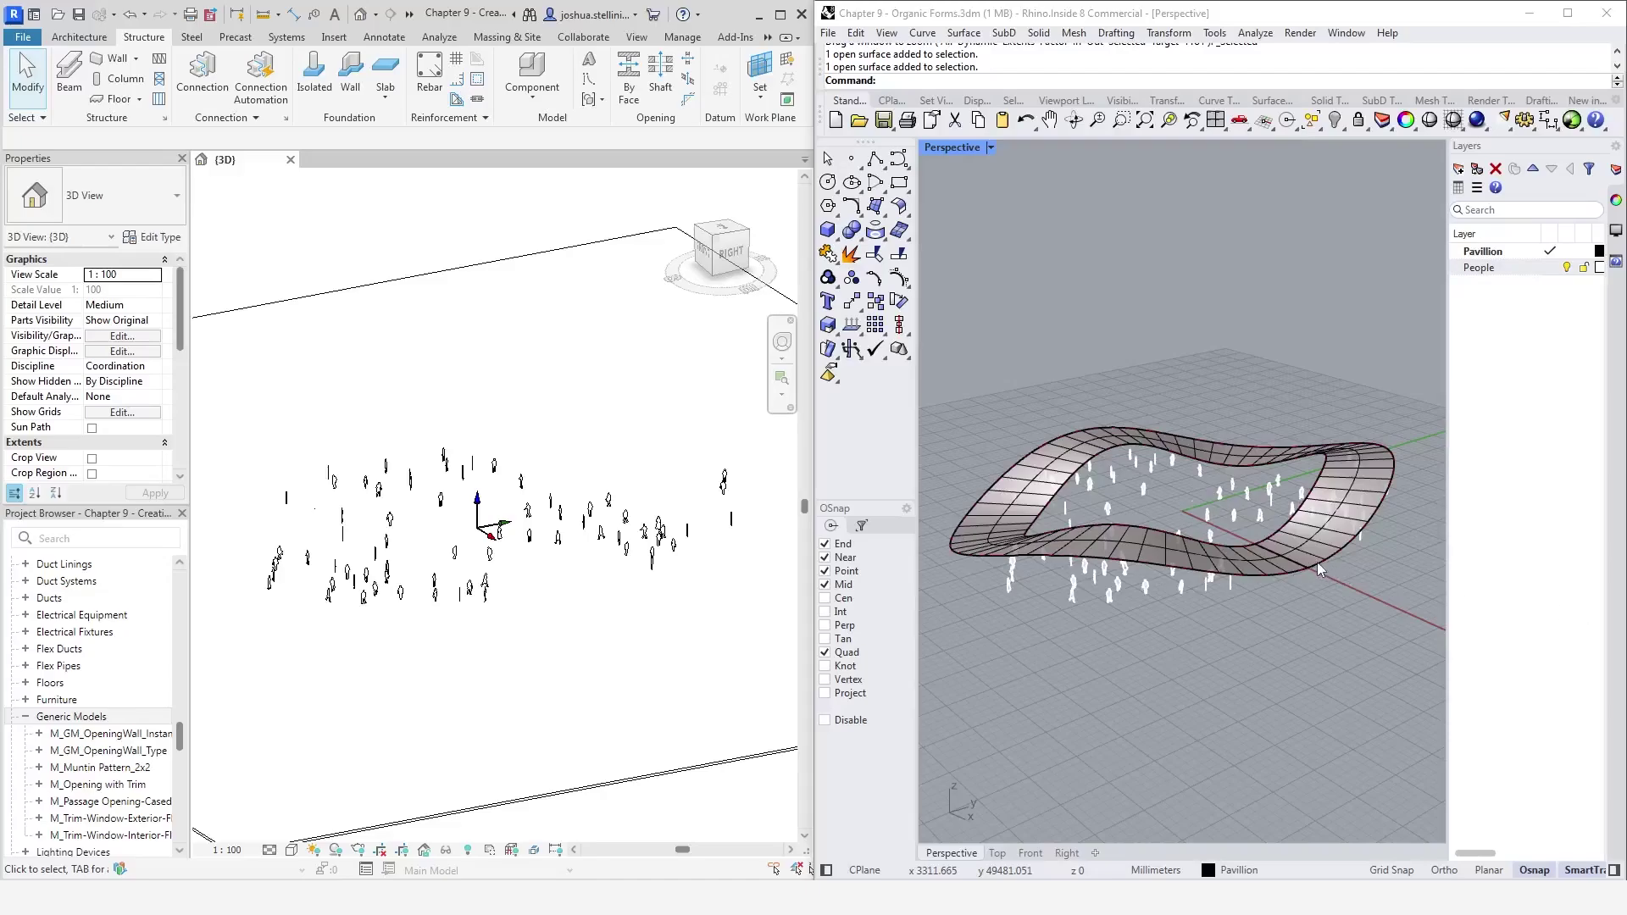
# Inspect the pavilion surface among the people figures, then move the Rhino window to the lower right
pyautogui.click(1300, 554)
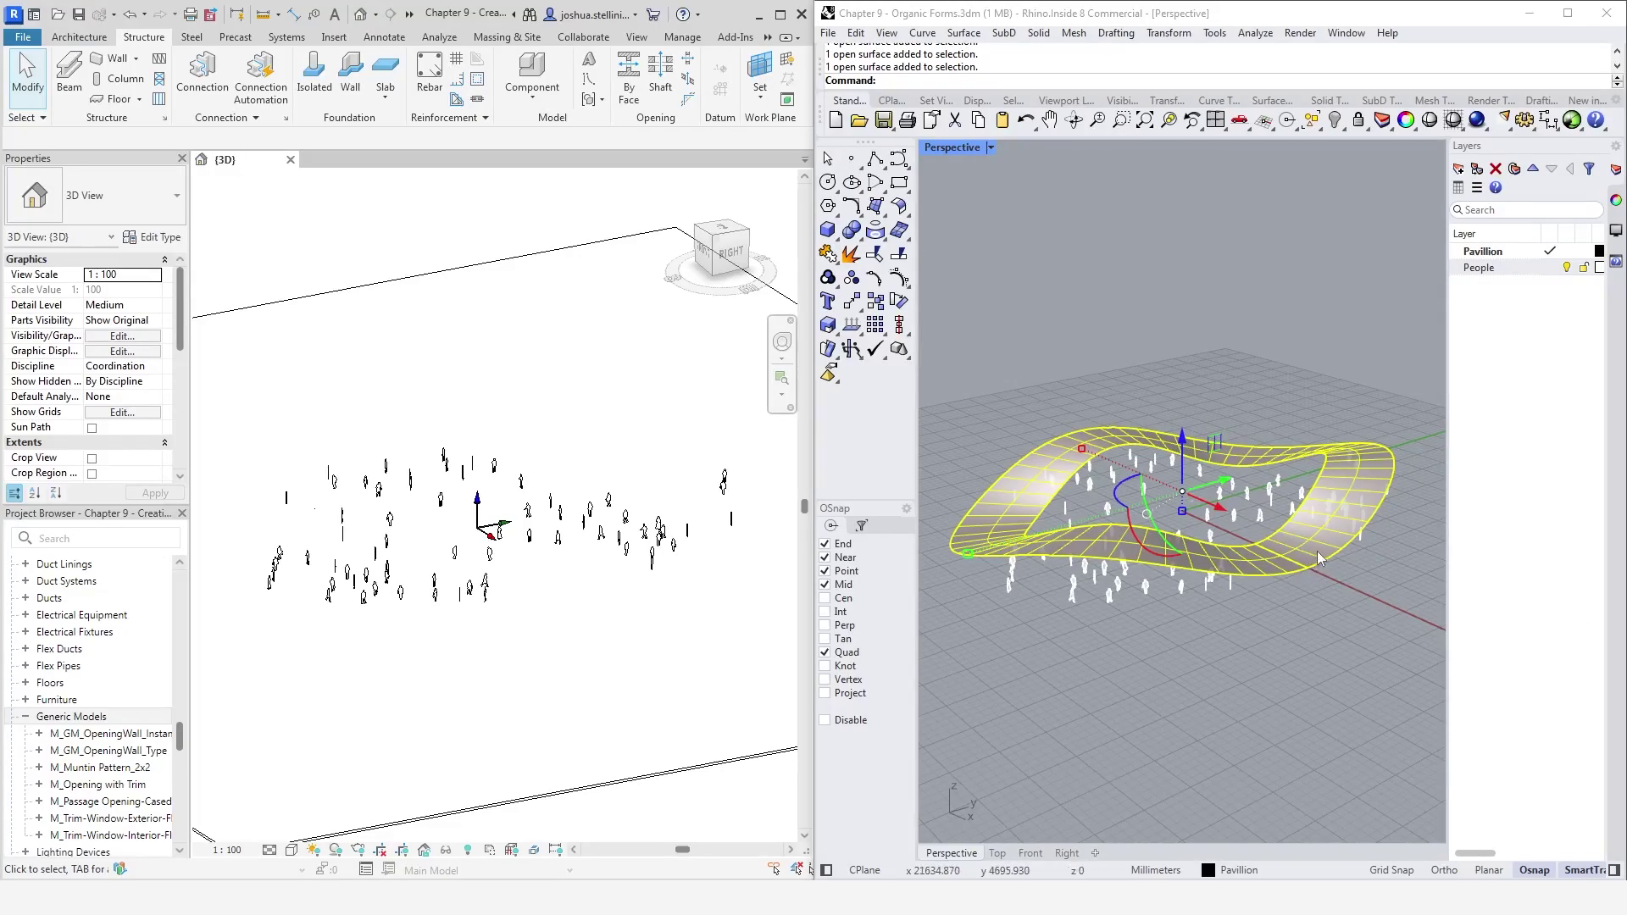
pyautogui.moveTo(1317, 551)
pyautogui.mouseDown(button='right')
pyautogui.moveTo(968, 525)
pyautogui.moveTo(1308, 553)
pyautogui.mouseUp(button='right')
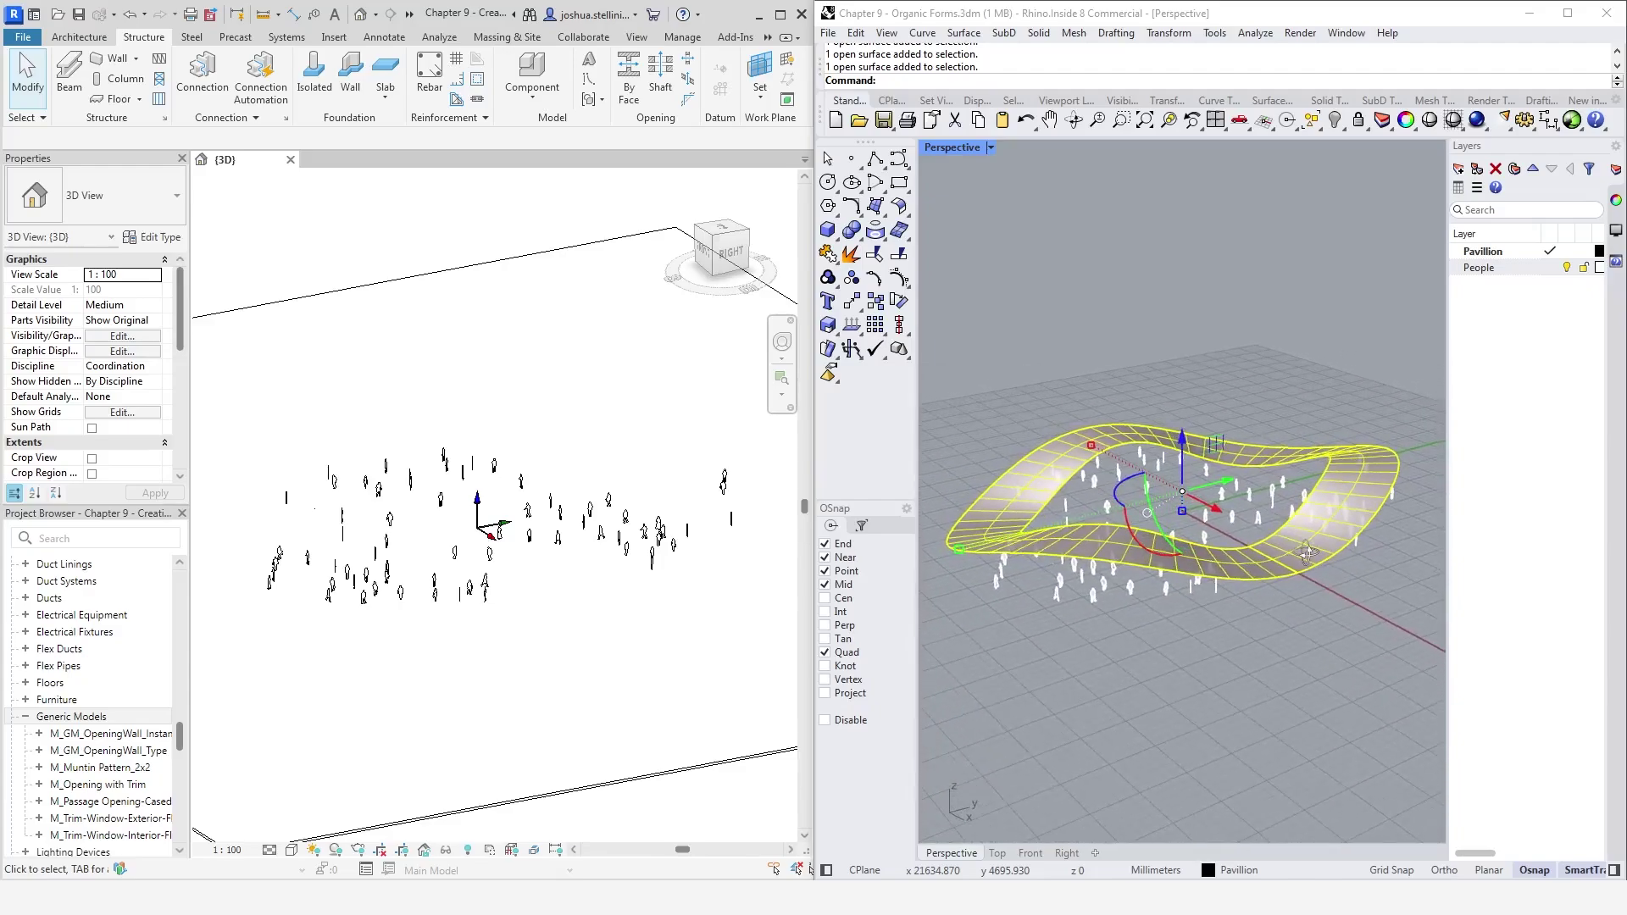
pyautogui.click(1341, 600)
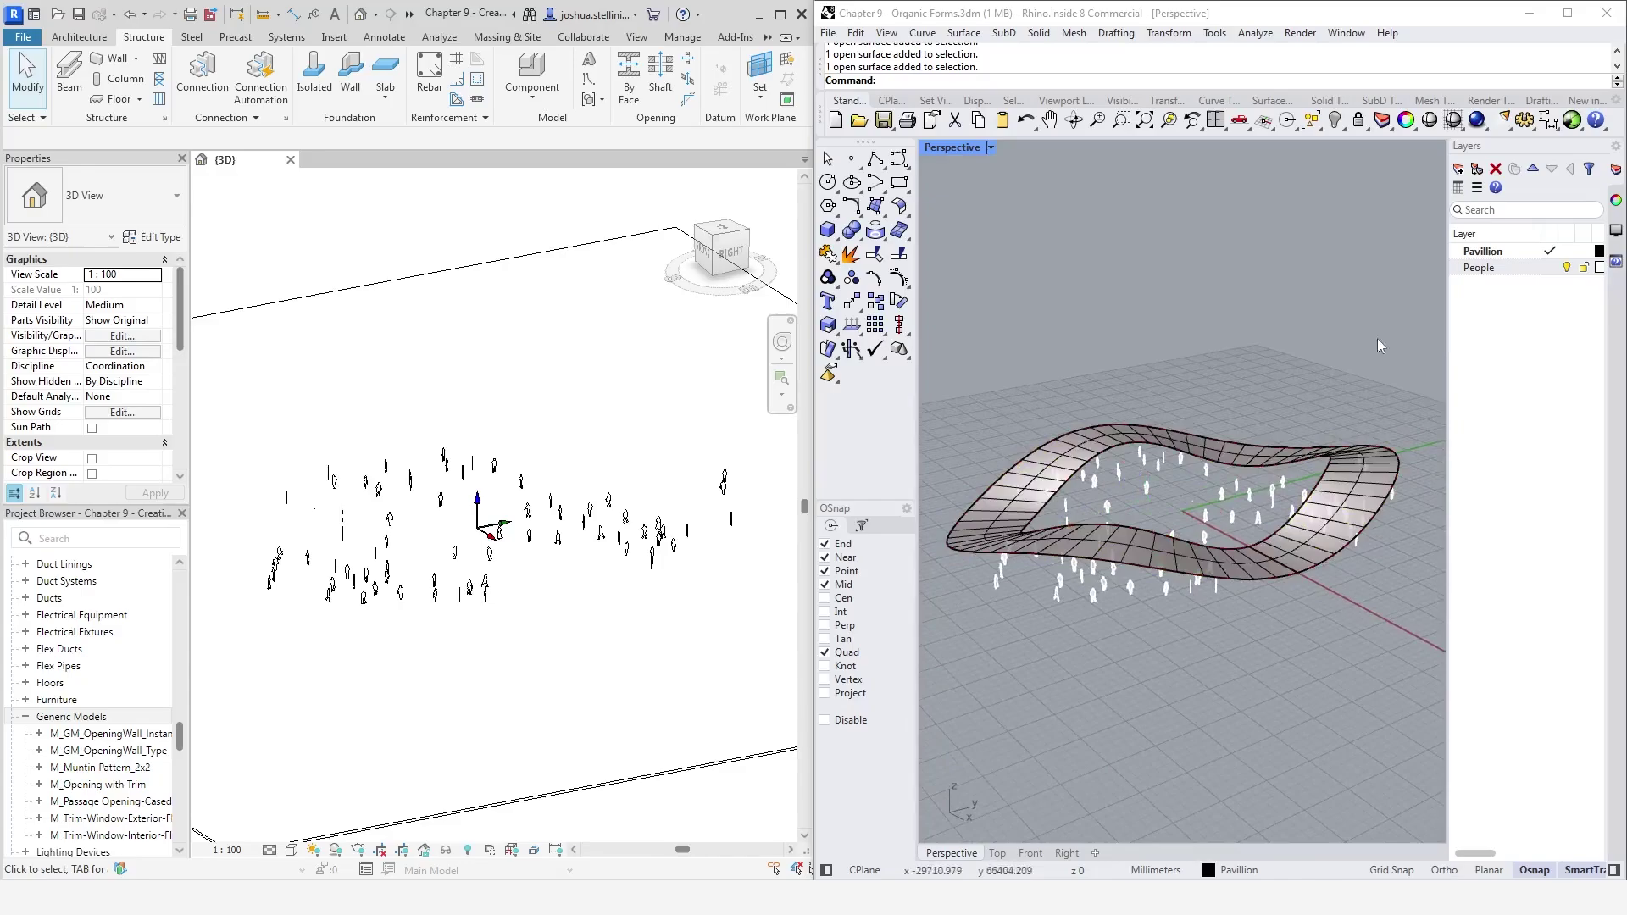
pyautogui.moveTo(1436, 13); pyautogui.dragTo(1623, 911)
# Launch Grasshopper and zoom Rhino's view to the pavilion surface with ZS
pyautogui.click(1573, 562)
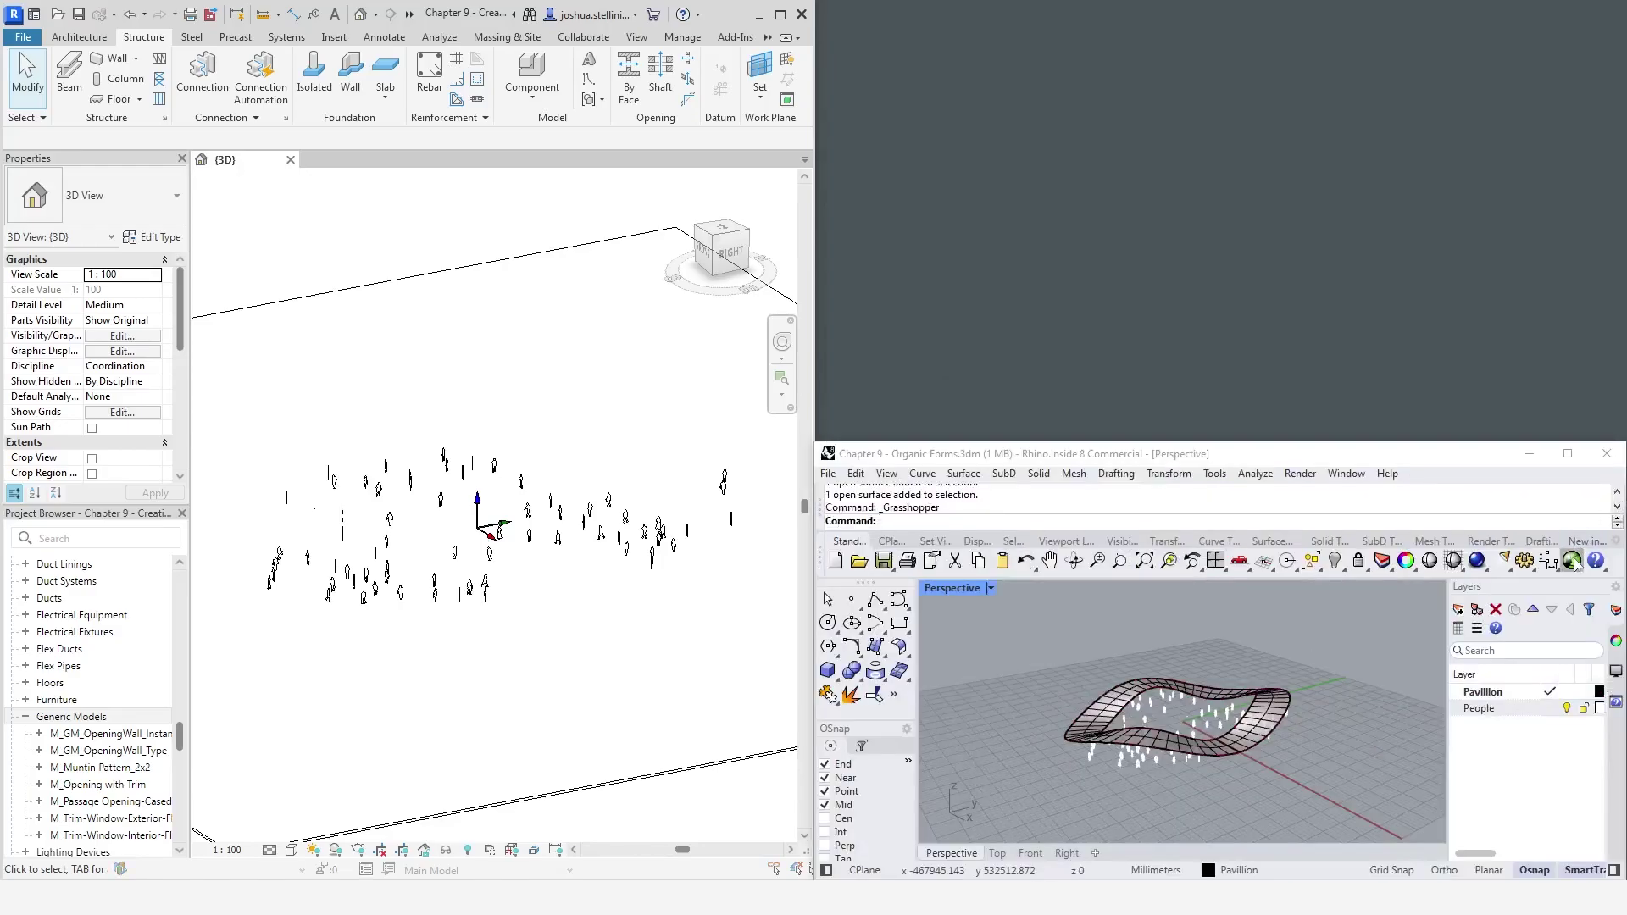
pyautogui.click(1243, 702)
pyautogui.write('Z')
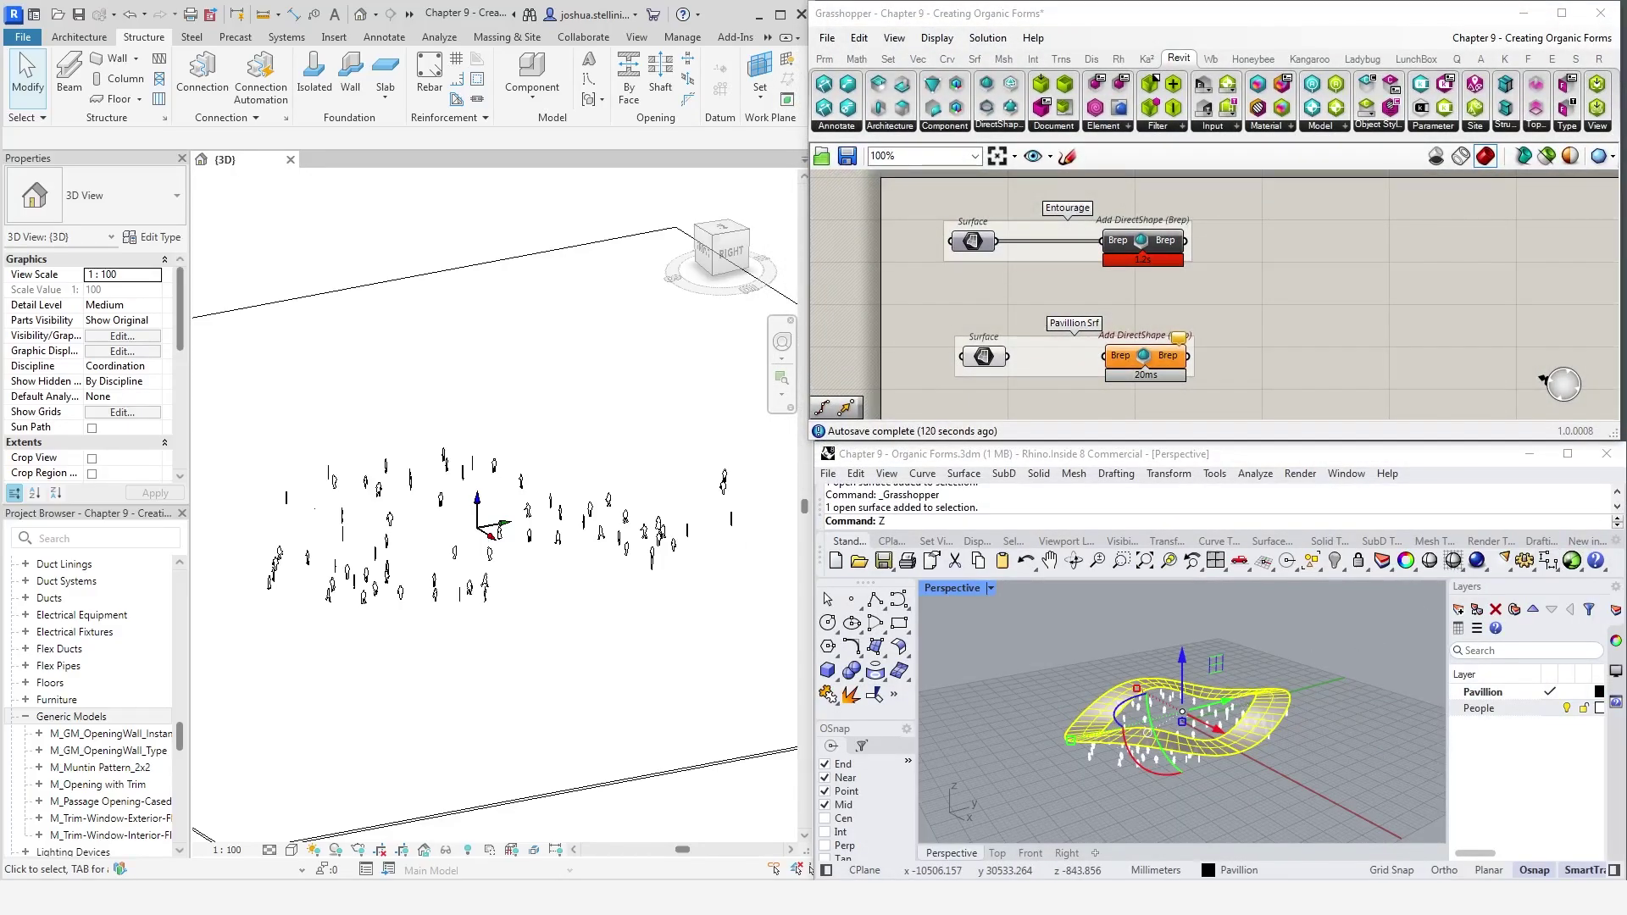
pyautogui.write('S')
pyautogui.press('Return')
pyautogui.press('Escape')
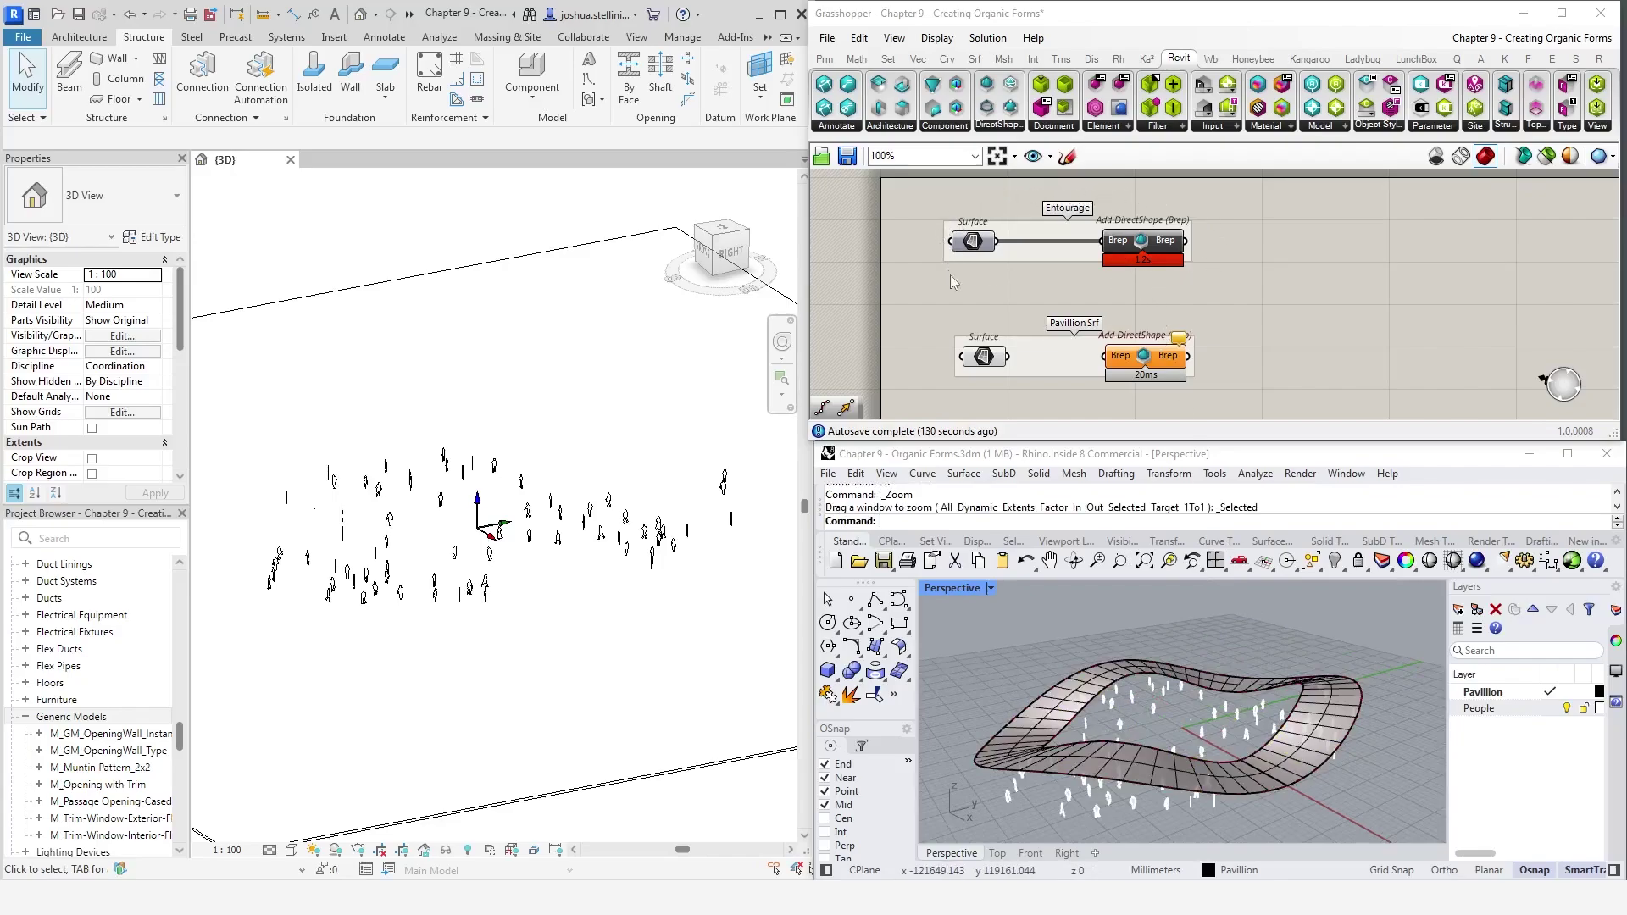
# Wire the Pavillion Srf surface into Add DirectShape's Brep input and view the pavilion in Revit
pyautogui.click(995, 359)
pyautogui.moveTo(1007, 357); pyautogui.dragTo(1106, 357)
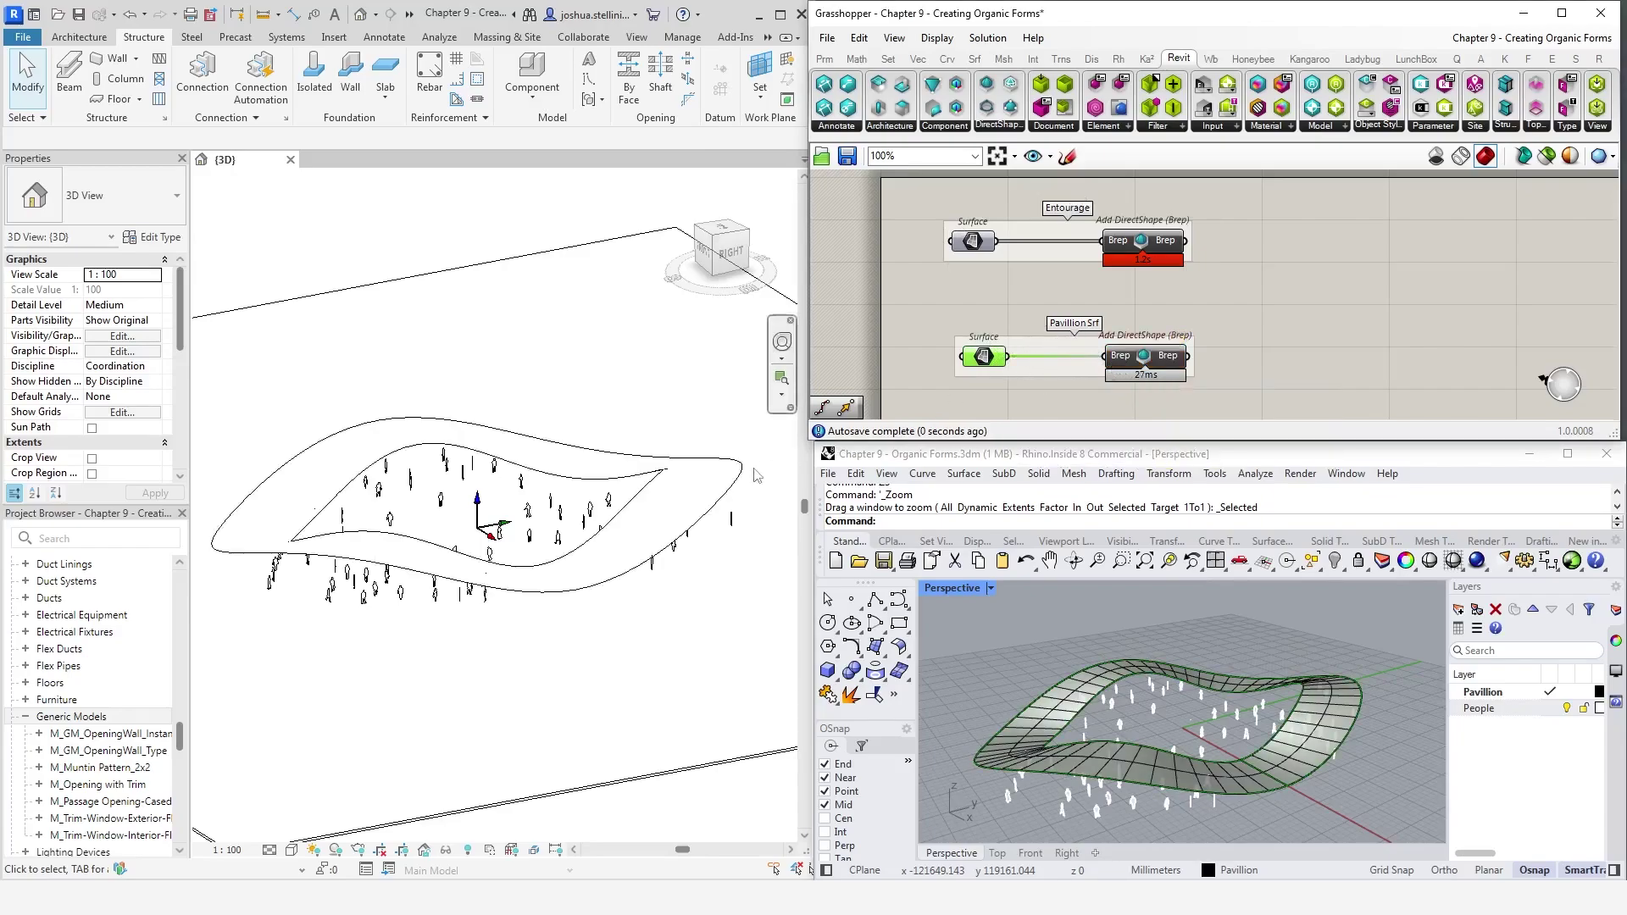
pyautogui.click(731, 482)
pyautogui.keyDown('shift'); pyautogui.moveTo(731, 481); pyautogui.dragTo(684, 479, button='middle'); pyautogui.keyUp('shift')
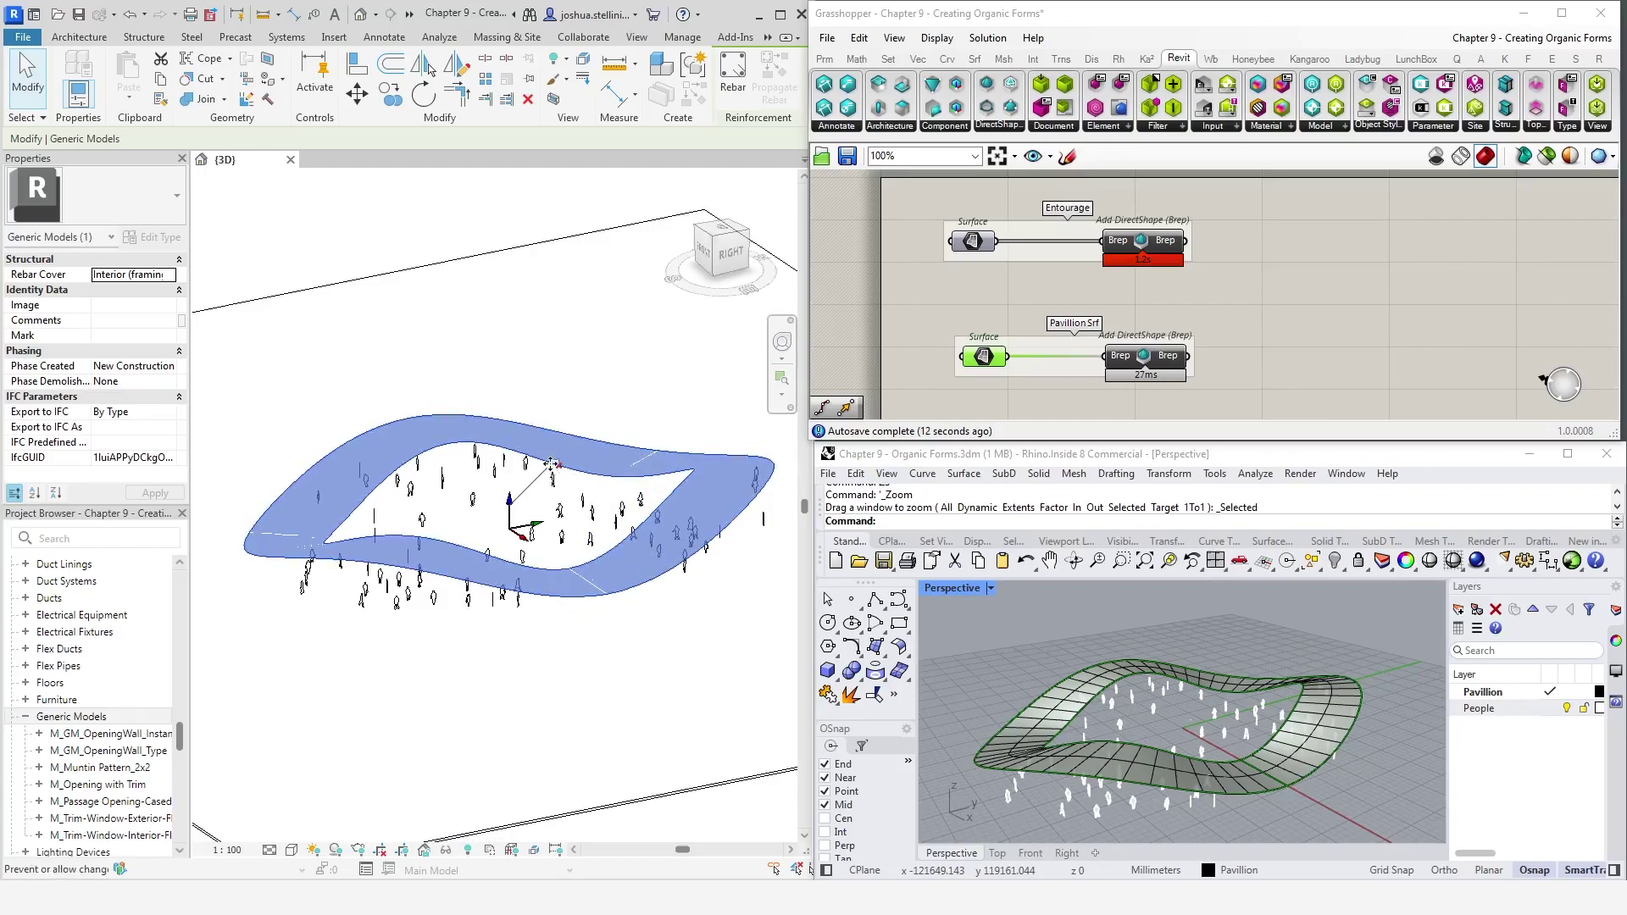
# Delete the pavilion surface from Revit and place two test beams
pyautogui.click(526, 100)
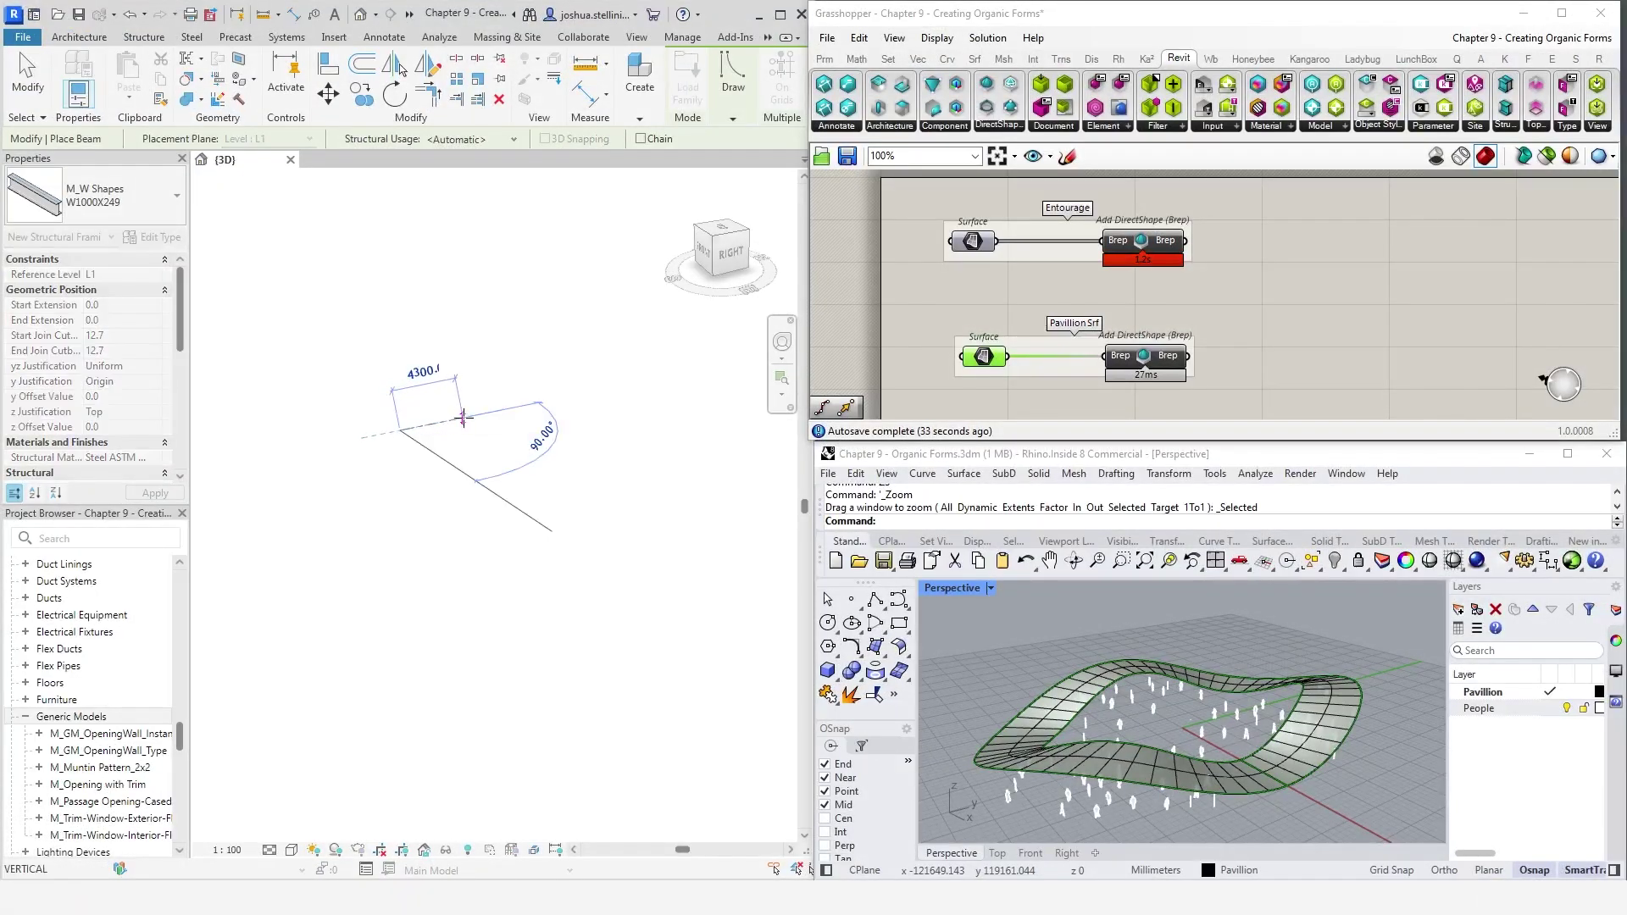
pyautogui.click(463, 417)
pyautogui.scroll(5, 436, 411)
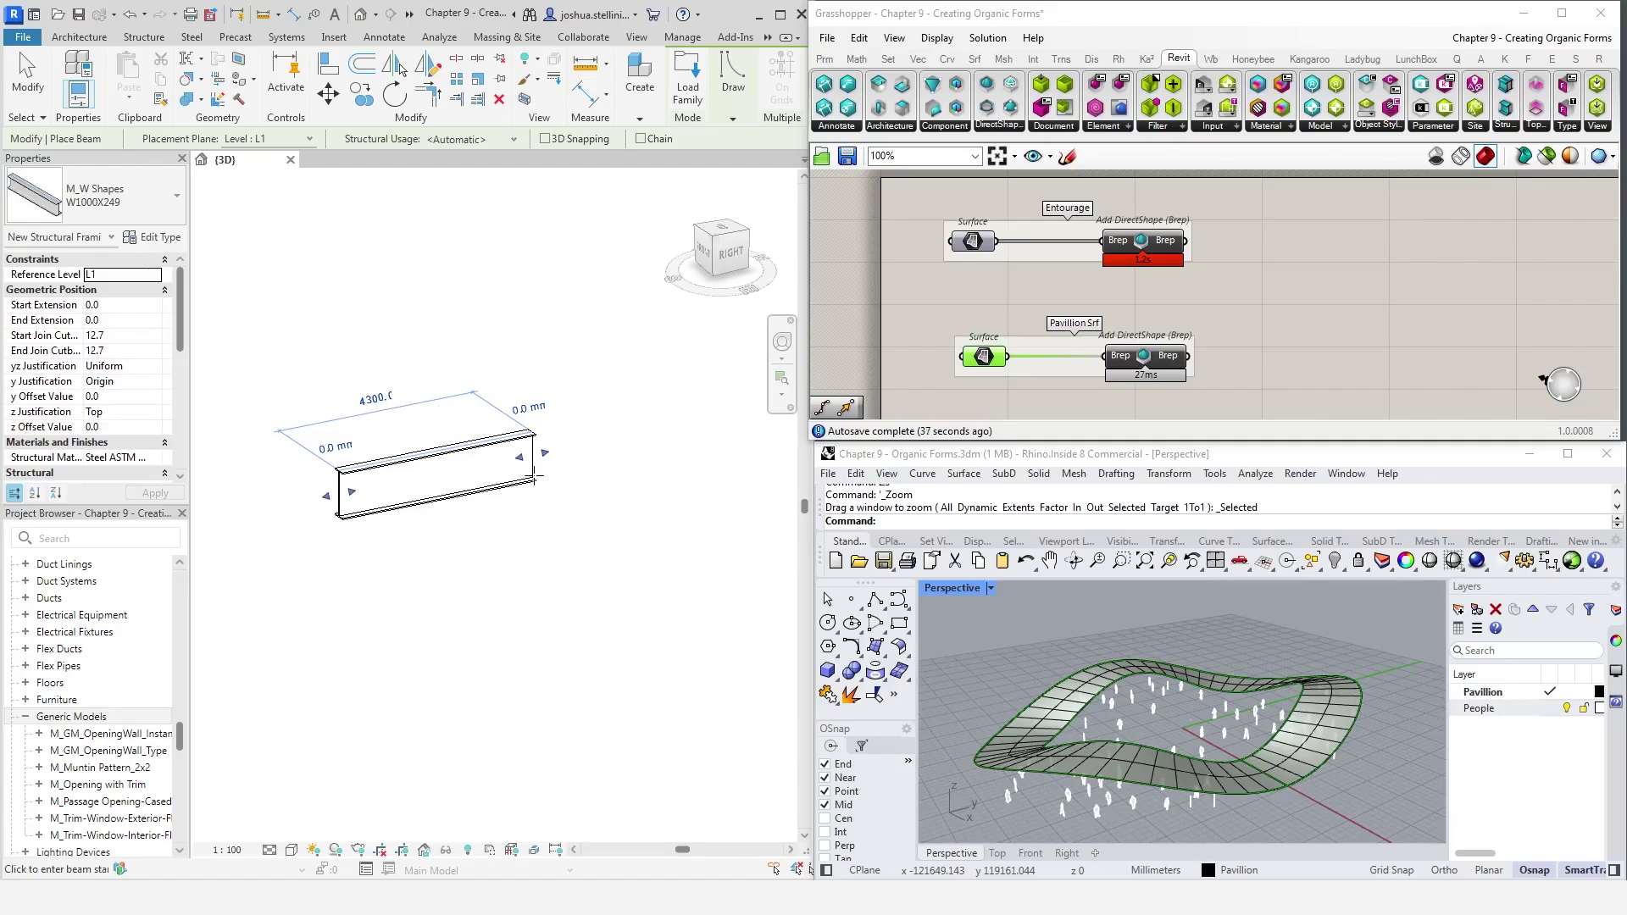
pyautogui.click(534, 433)
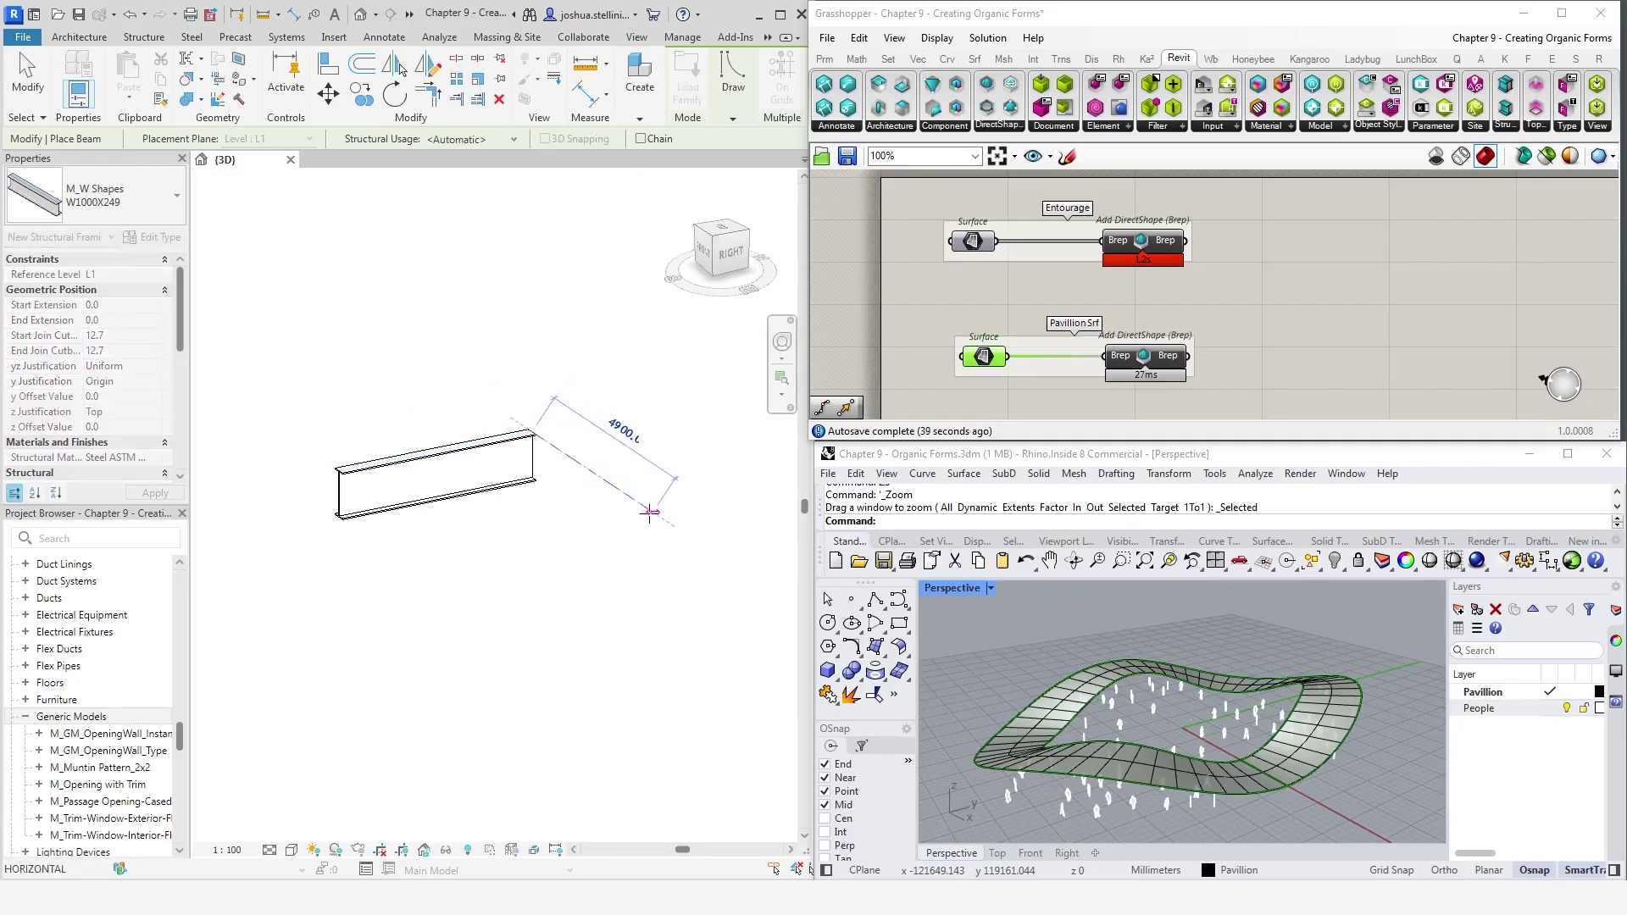
pyautogui.click(650, 512)
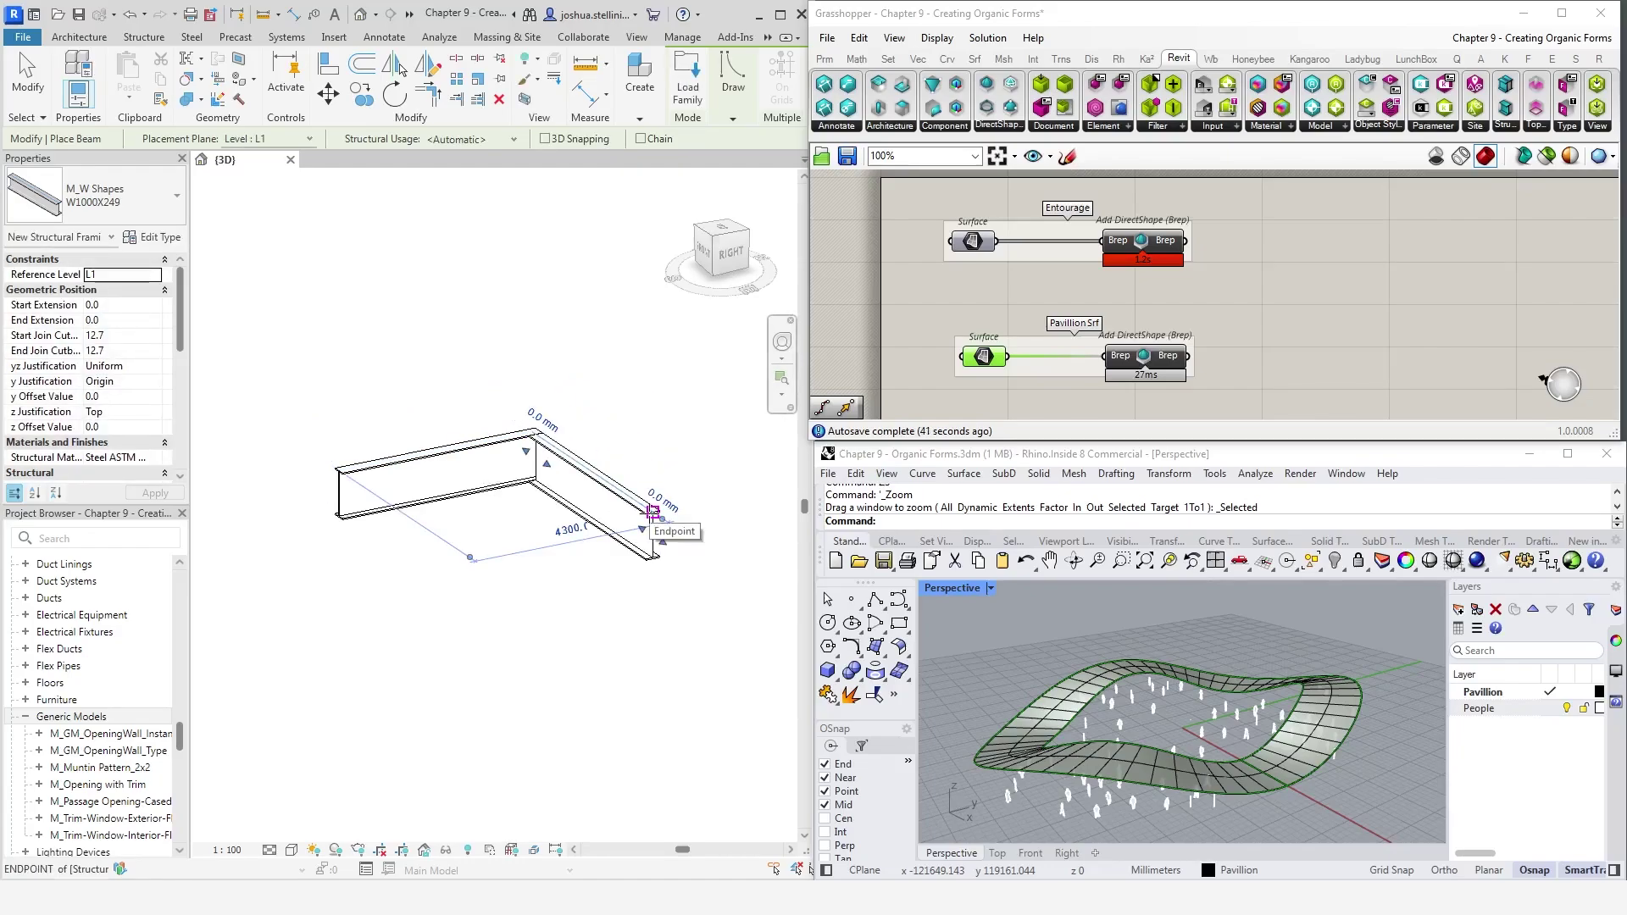
pyautogui.press('Escape')
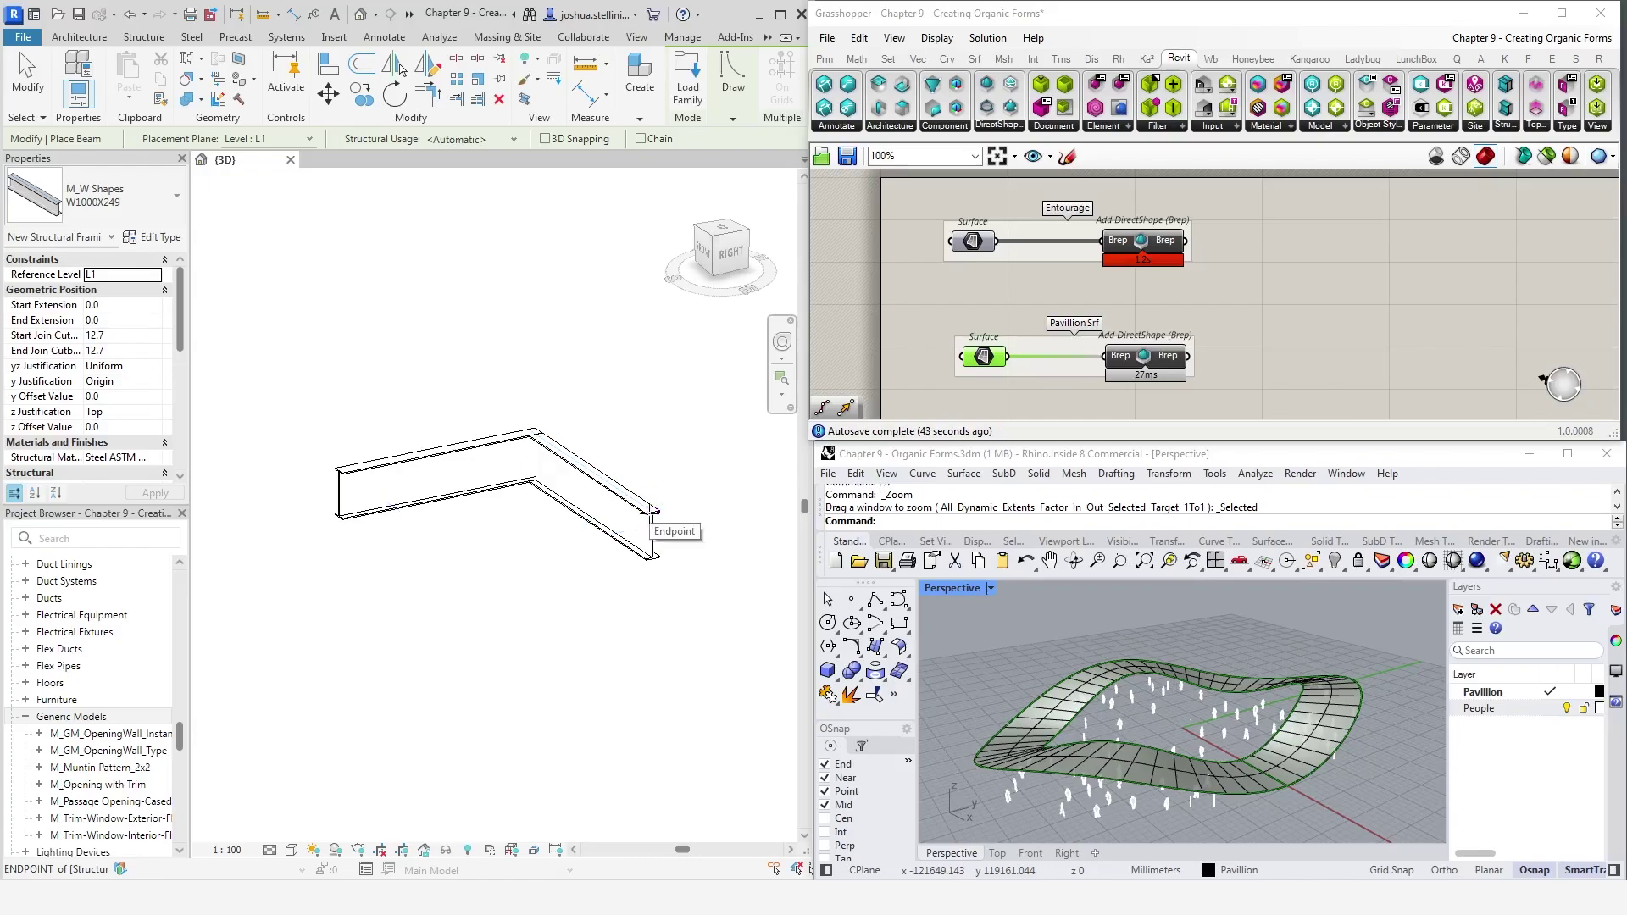
pyautogui.press('Escape')
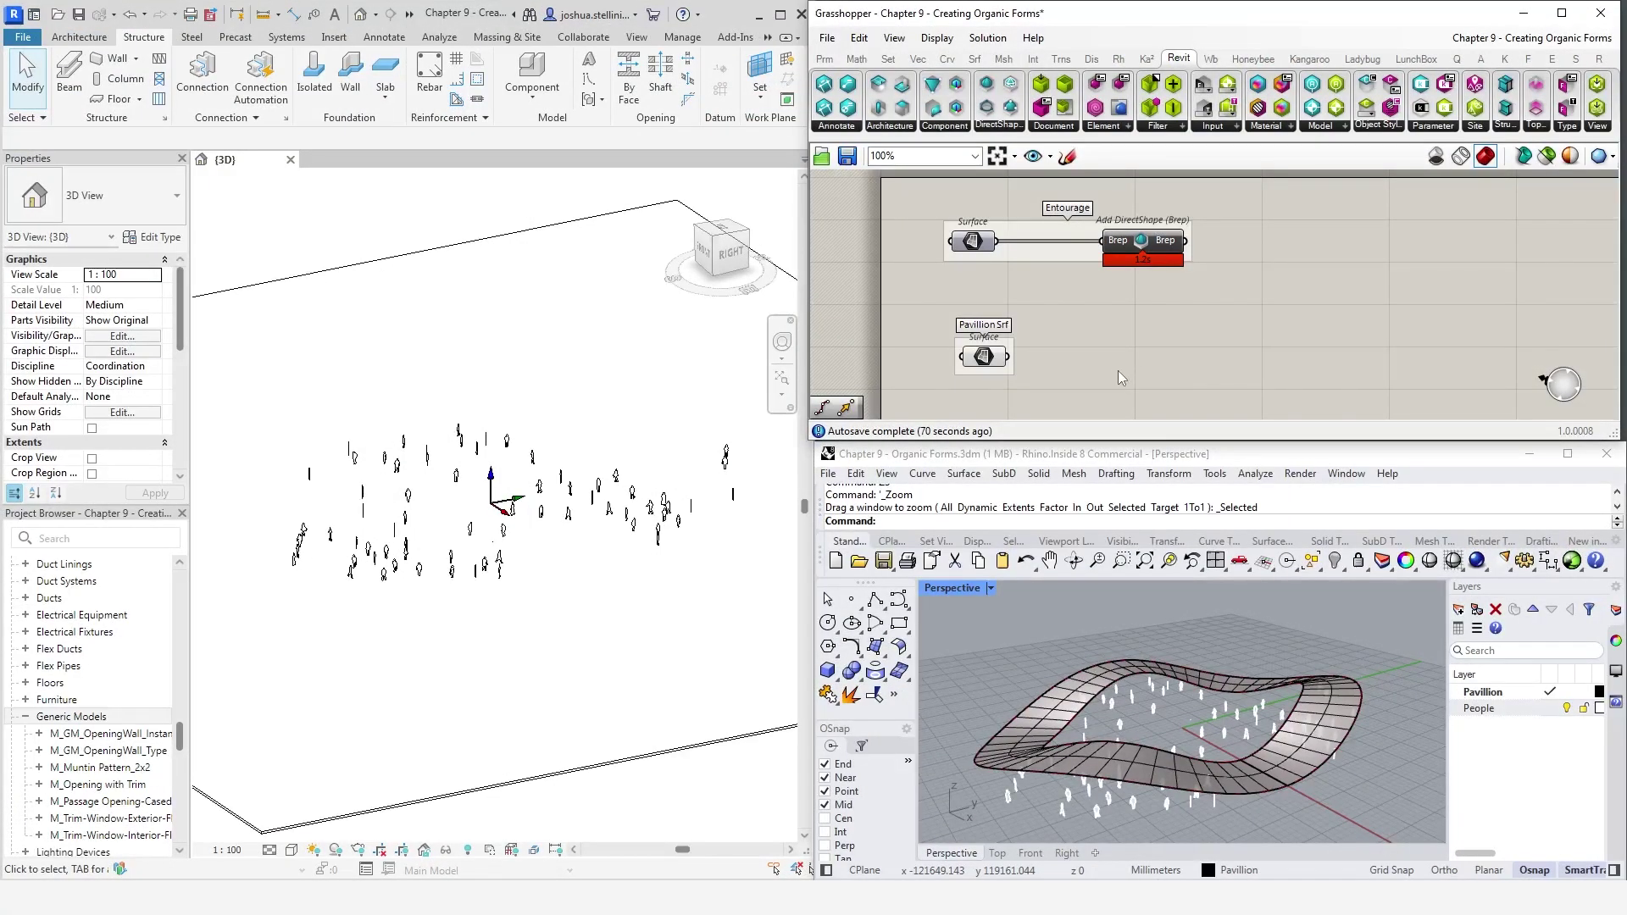
# Add a Divide Domain² component fed by the Pavillion Srf surface
pyautogui.doubleClick(1115, 366)
pyautogui.write('div')
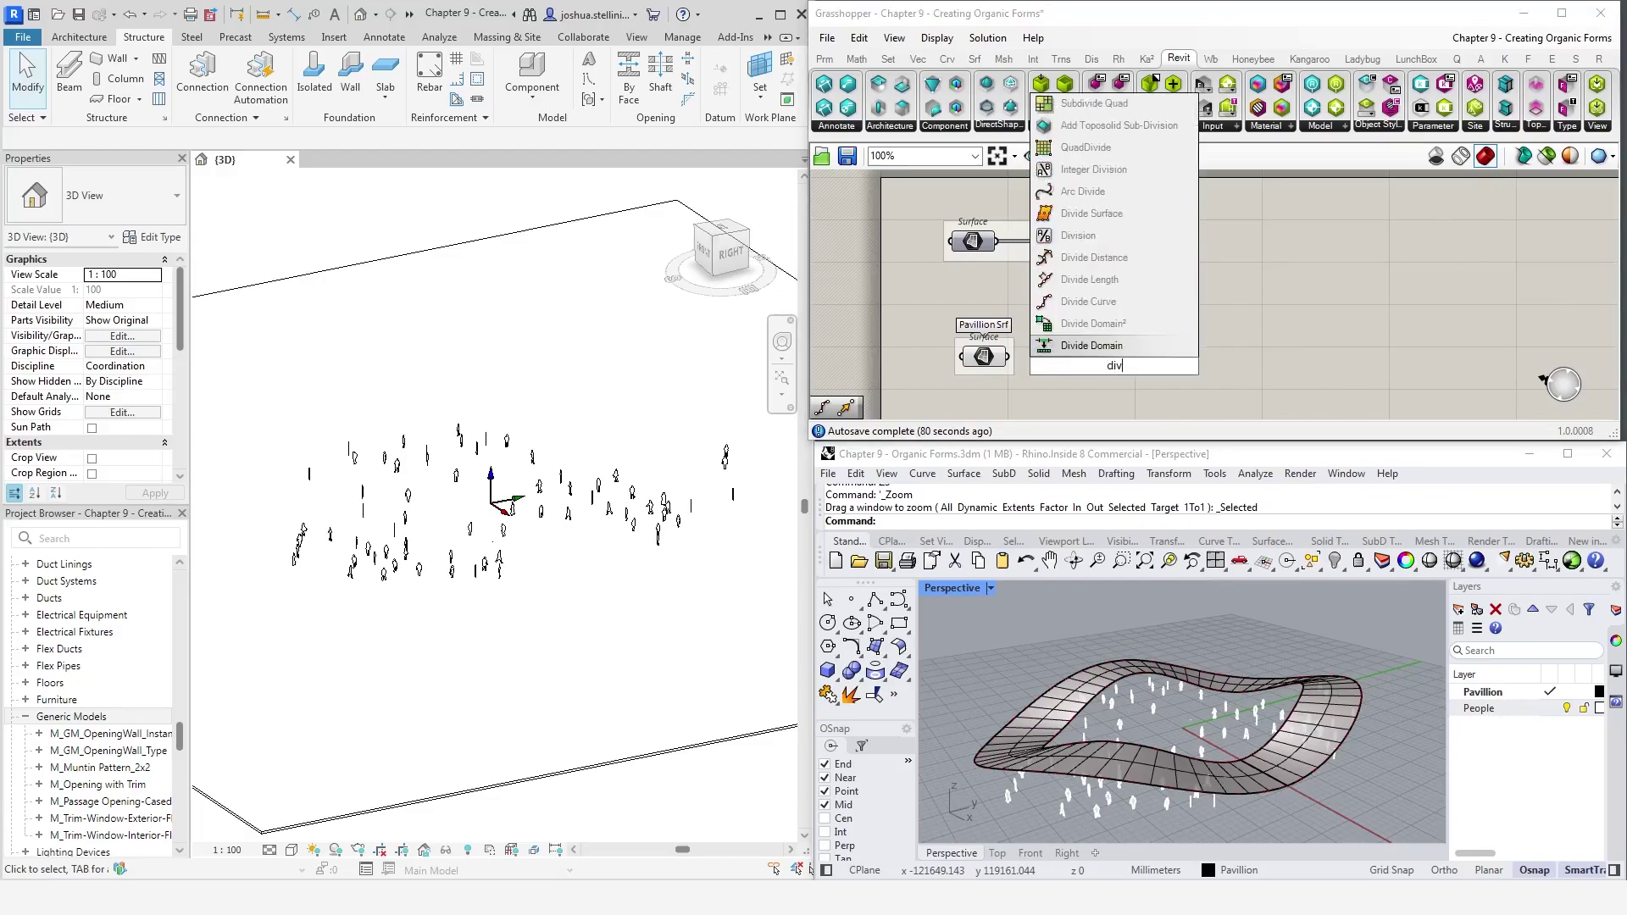
pyautogui.press('Up')
pyautogui.press('Return')
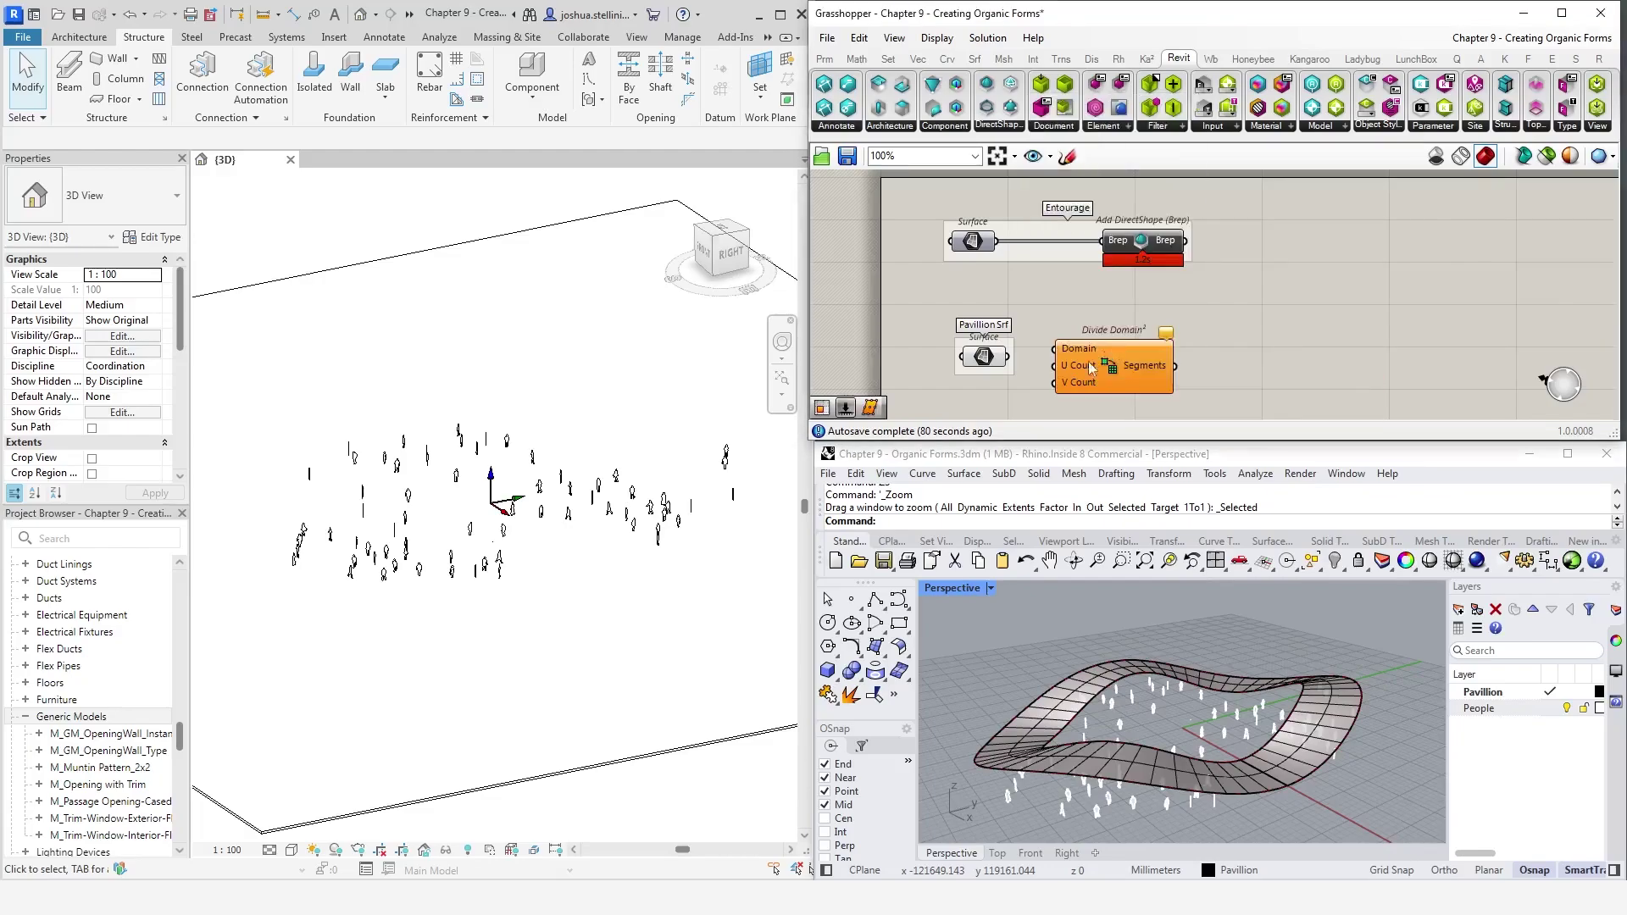
pyautogui.moveTo(1008, 356); pyautogui.dragTo(1100, 378)
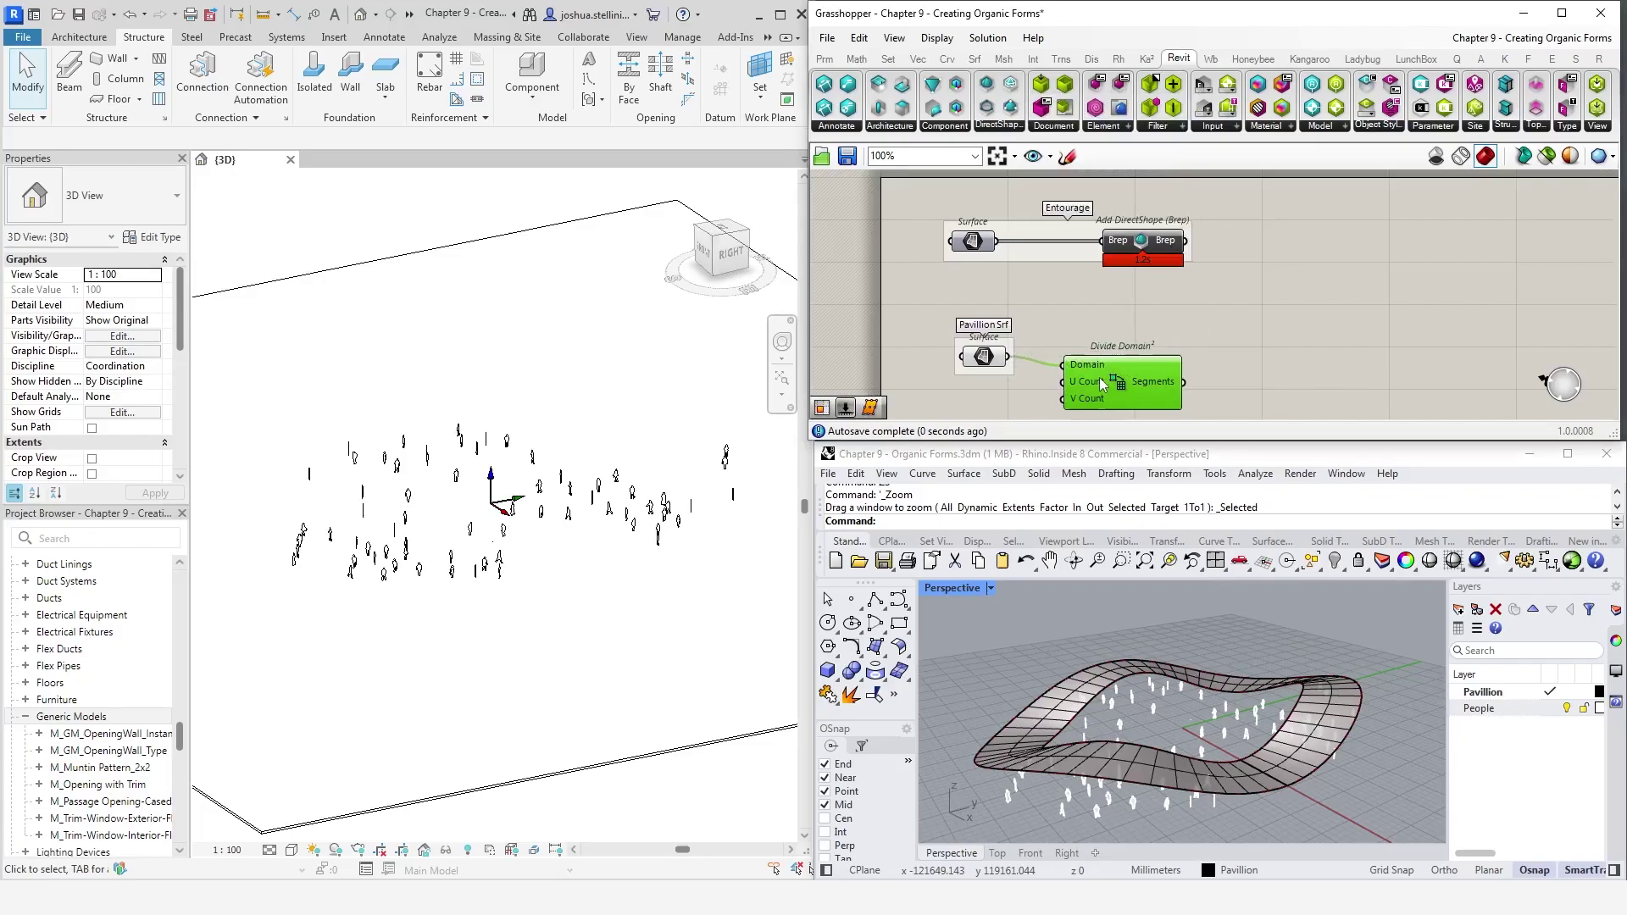
pyautogui.click(1240, 328)
# Add Isotrim fed by Pavillion Srf and the Divide Domain² segments
pyautogui.doubleClick(1239, 327)
pyautogui.write('isotrim')
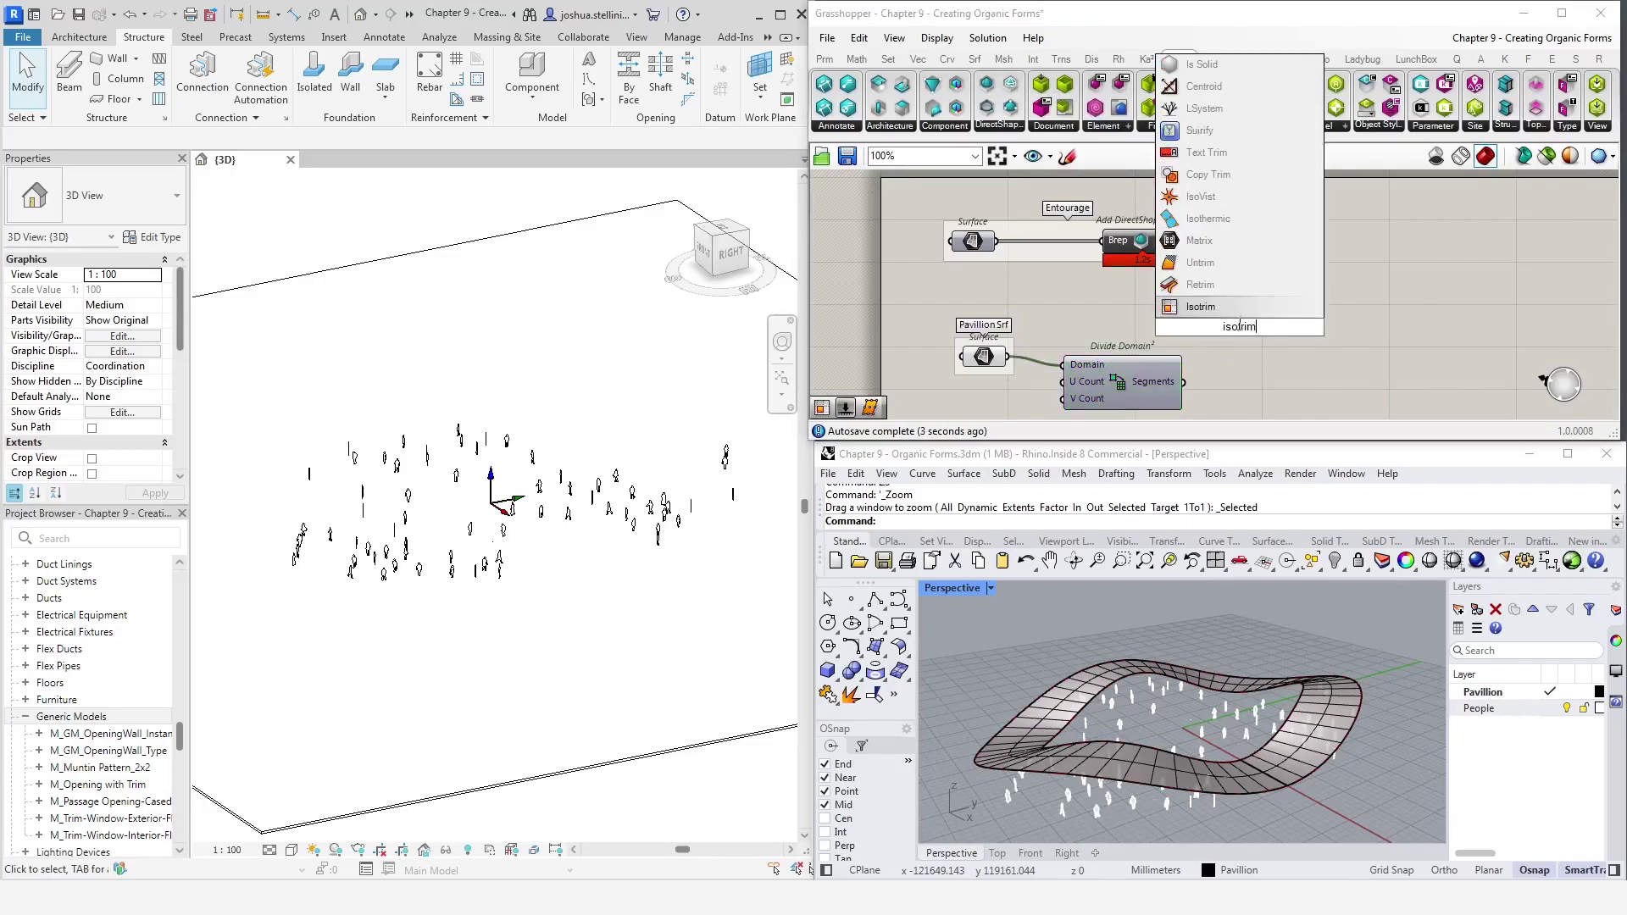
pyautogui.press('Return')
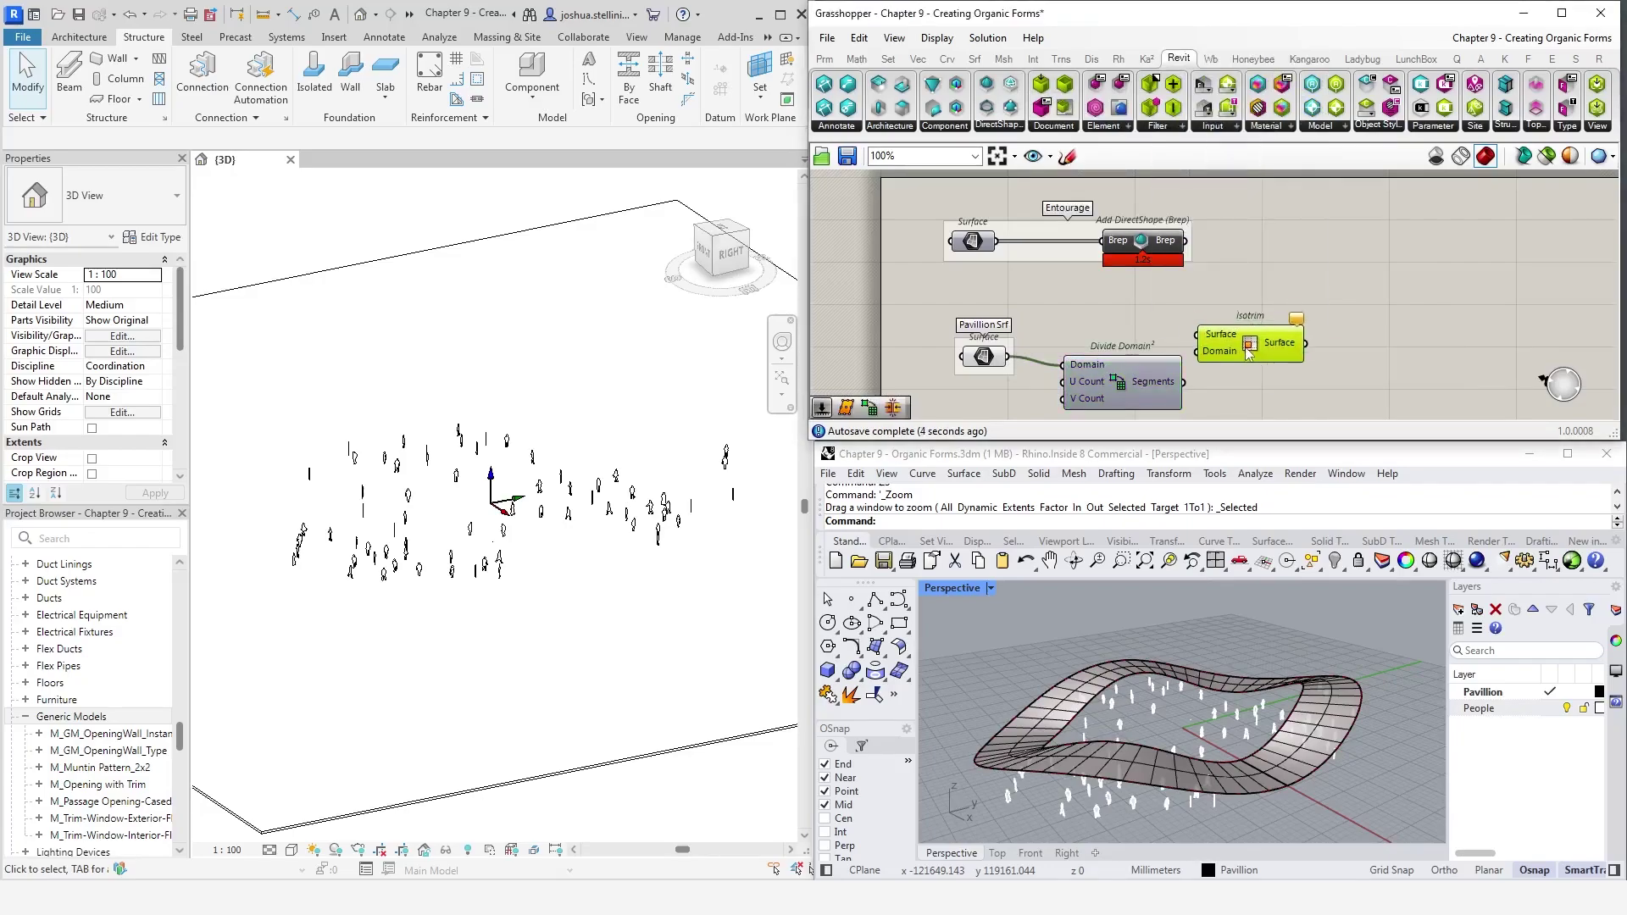
pyautogui.moveTo(1009, 358); pyautogui.dragTo(1142, 411)
pyautogui.moveTo(1142, 411); pyautogui.dragTo(1122, 342, button='right')
pyautogui.moveTo(1157, 341); pyautogui.dragTo(1206, 304)
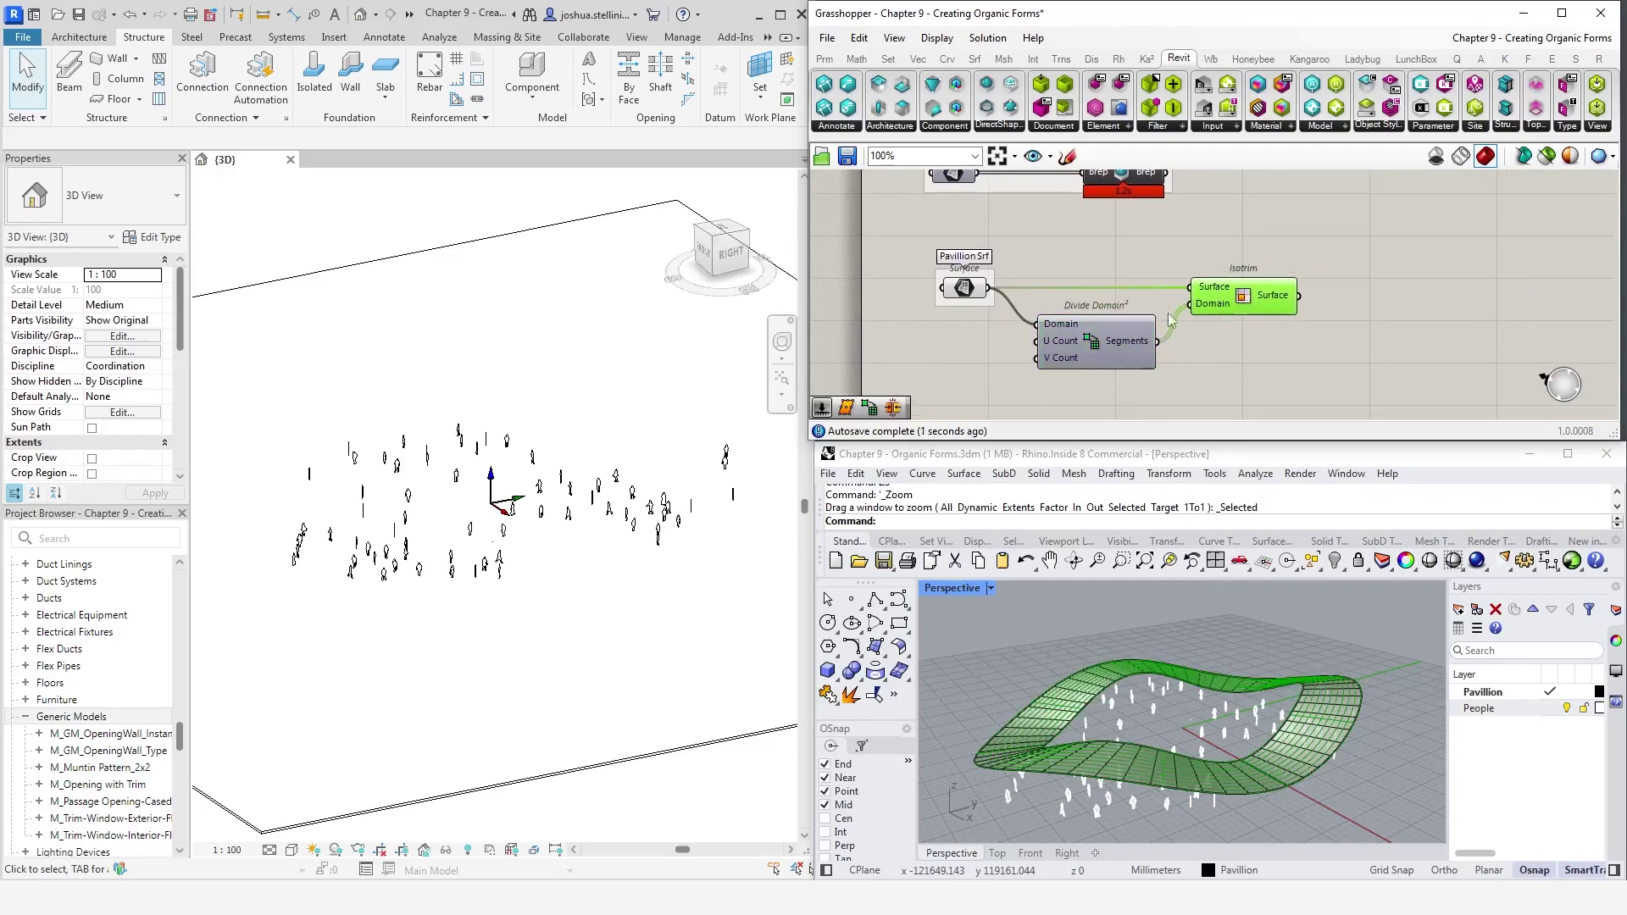
# Drive U Count and V Count with number sliders set to 45 and 6
pyautogui.doubleClick(879, 352)
pyautogui.write('45')
pyautogui.press('Return')
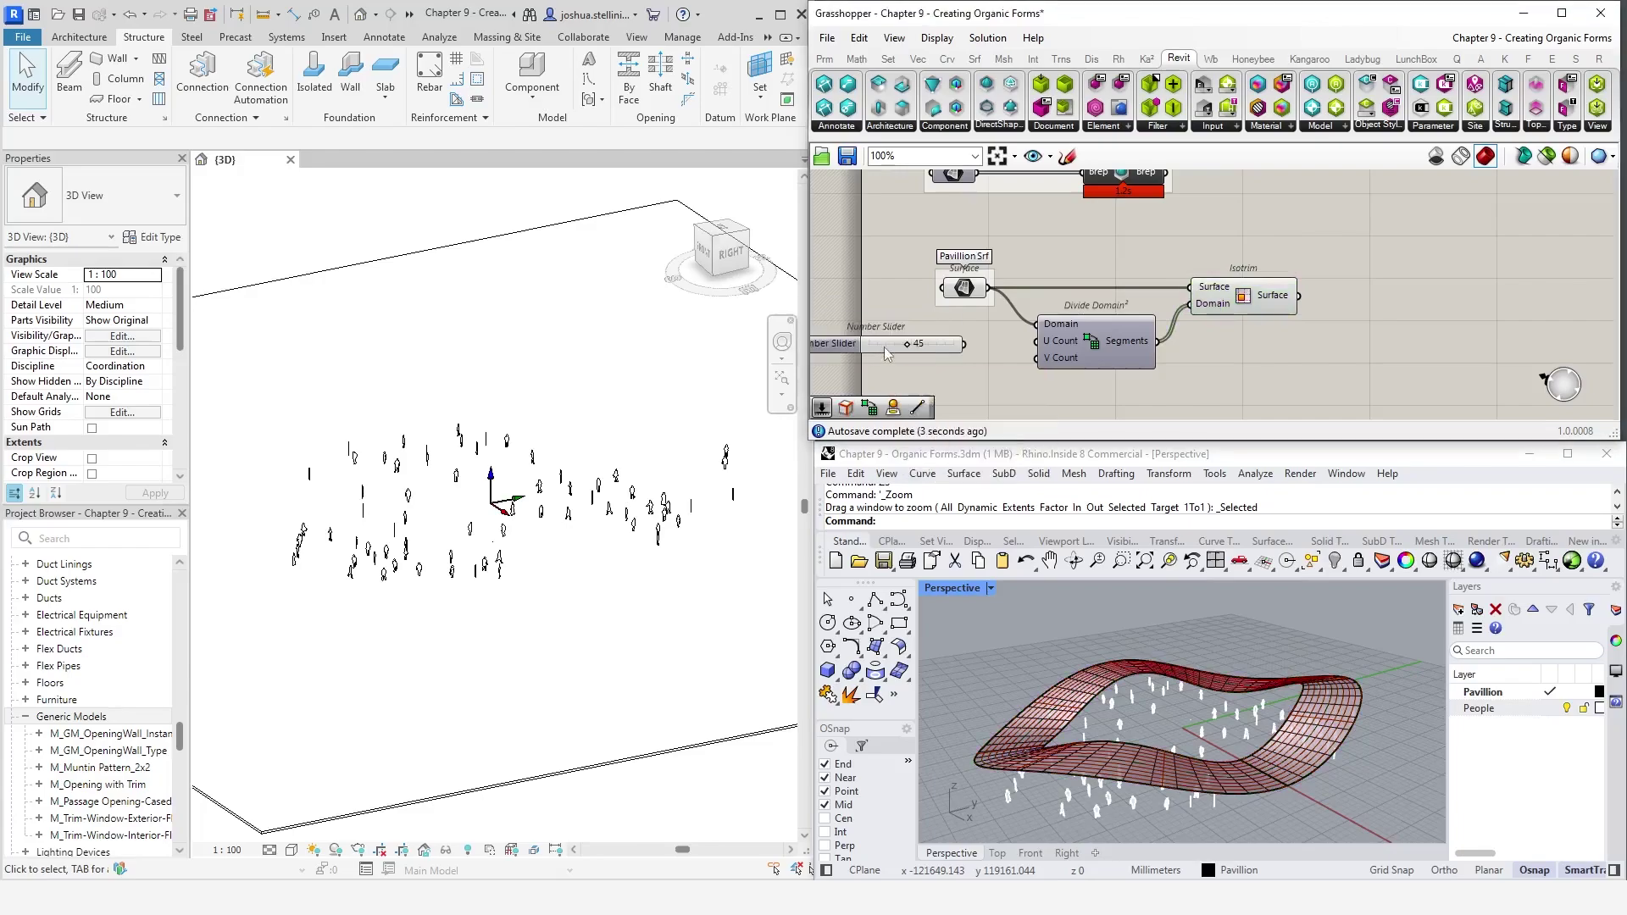
pyautogui.moveTo(953, 345); pyautogui.dragTo(1038, 341)
pyautogui.doubleClick(930, 368)
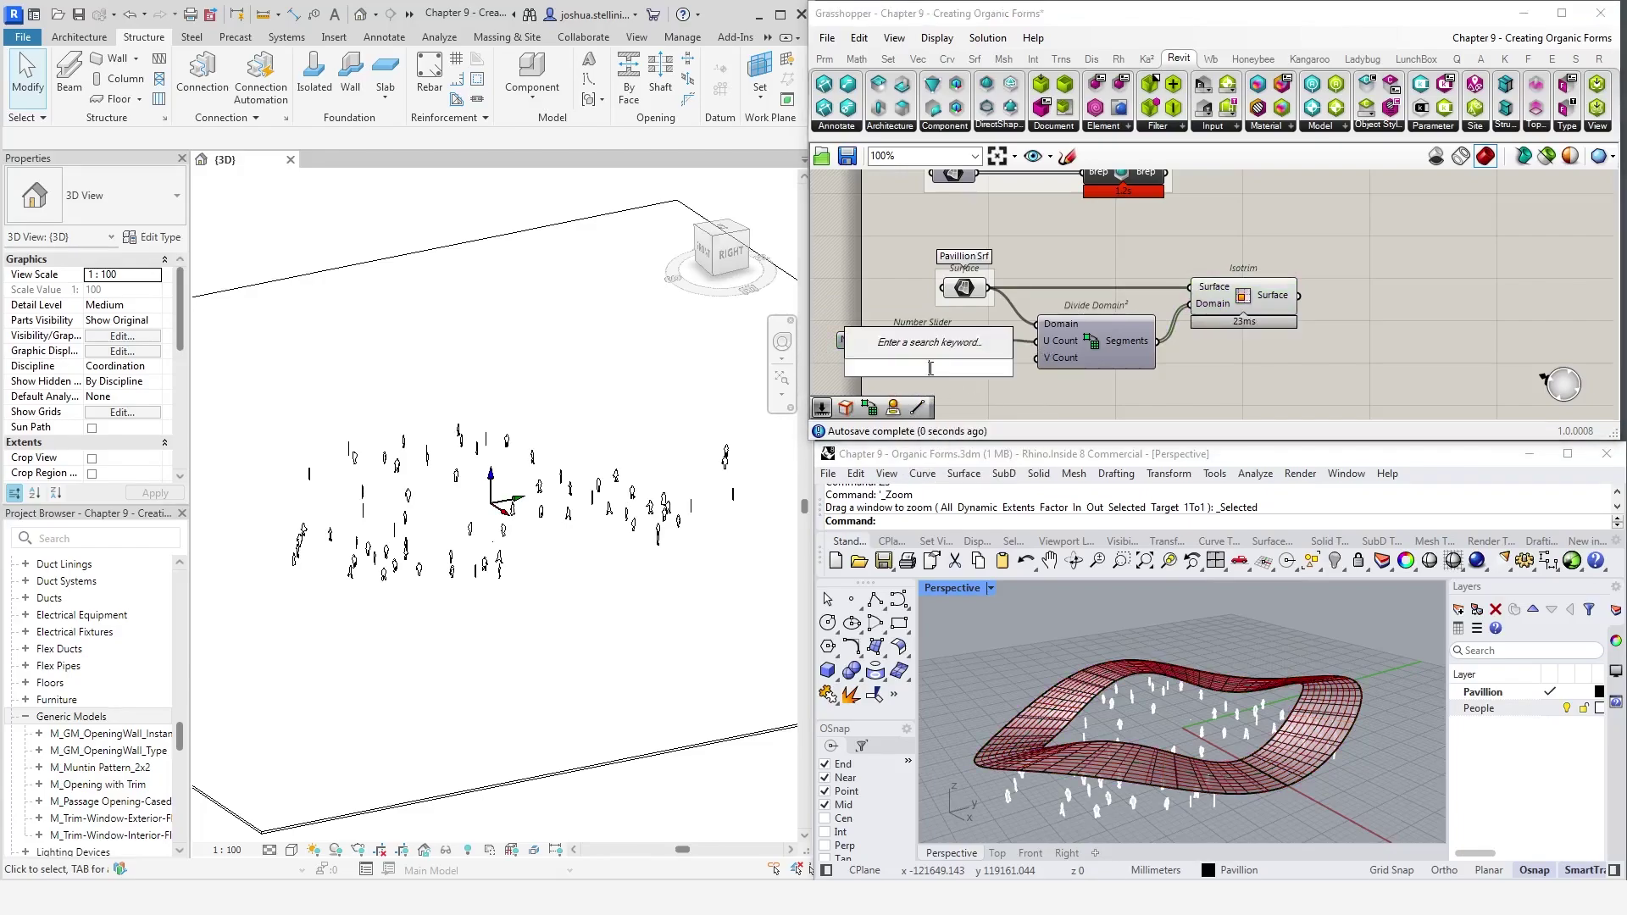
pyautogui.write('6')
pyautogui.press('Return')
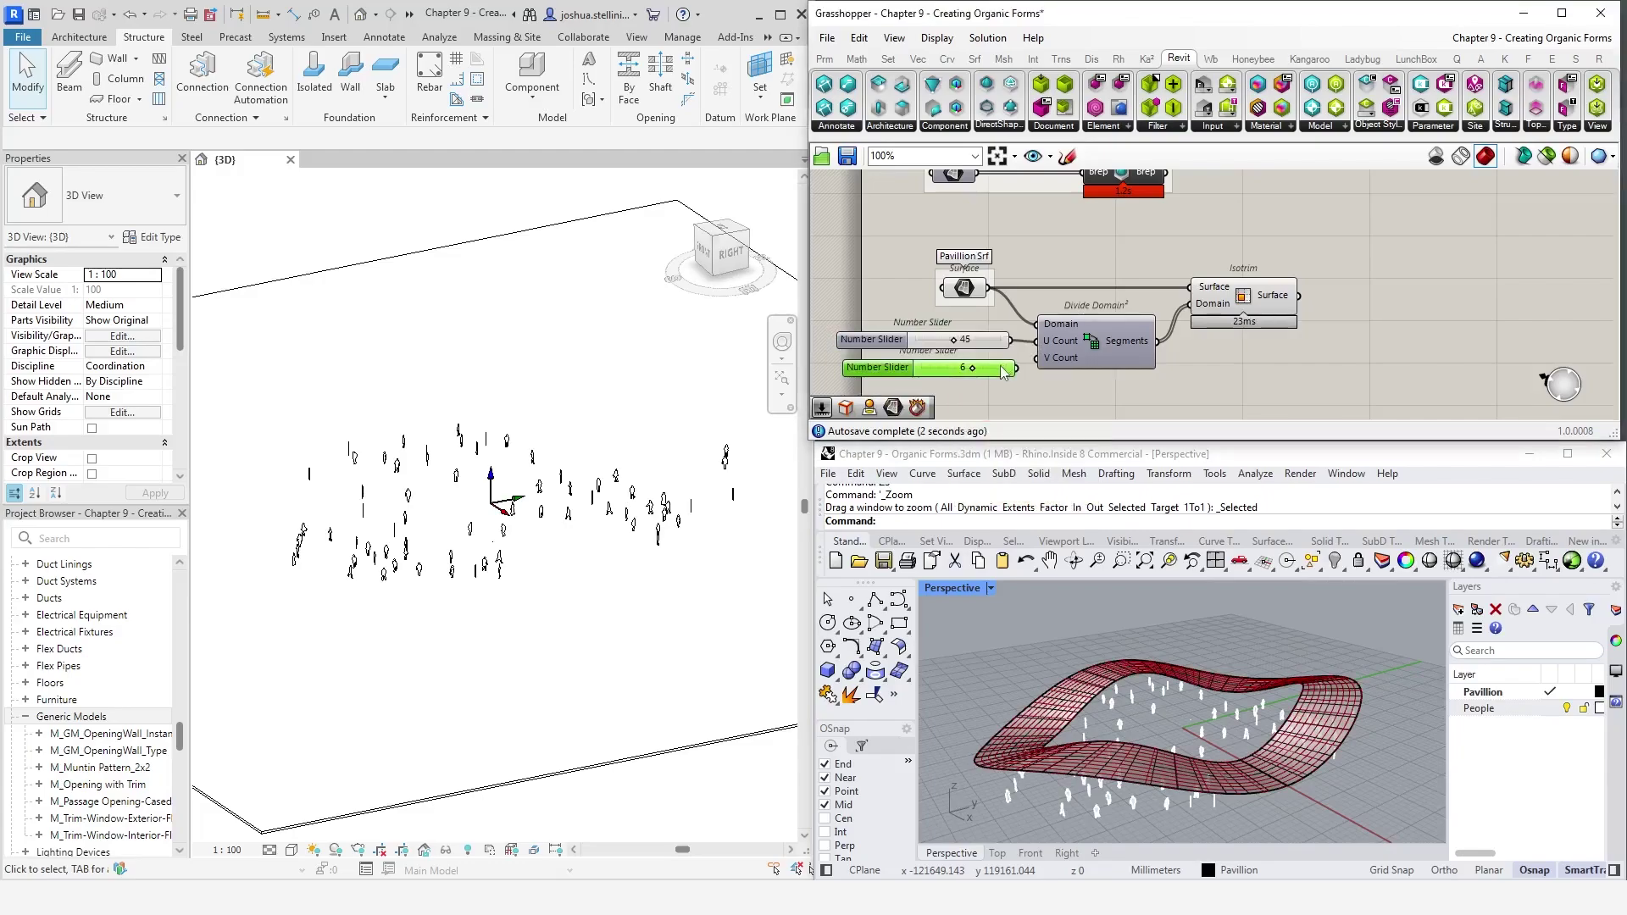
pyautogui.moveTo(1016, 381); pyautogui.dragTo(1039, 357)
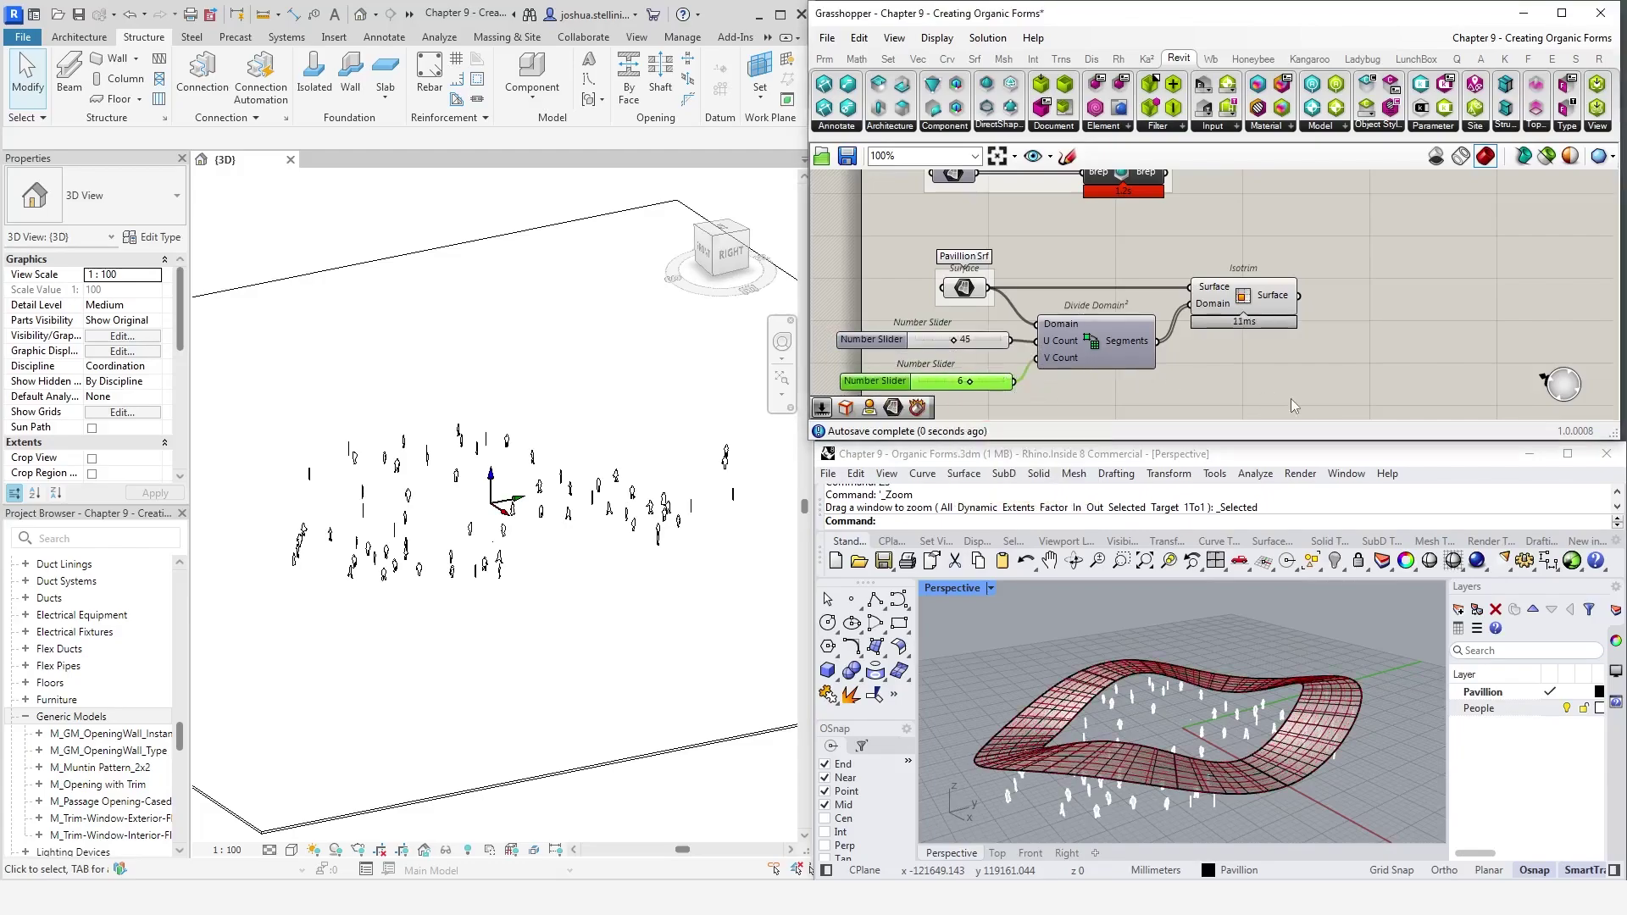
pyautogui.moveTo(1309, 411); pyautogui.dragTo(910, 258)
pyautogui.moveTo(1096, 312); pyautogui.dragTo(1165, 313)
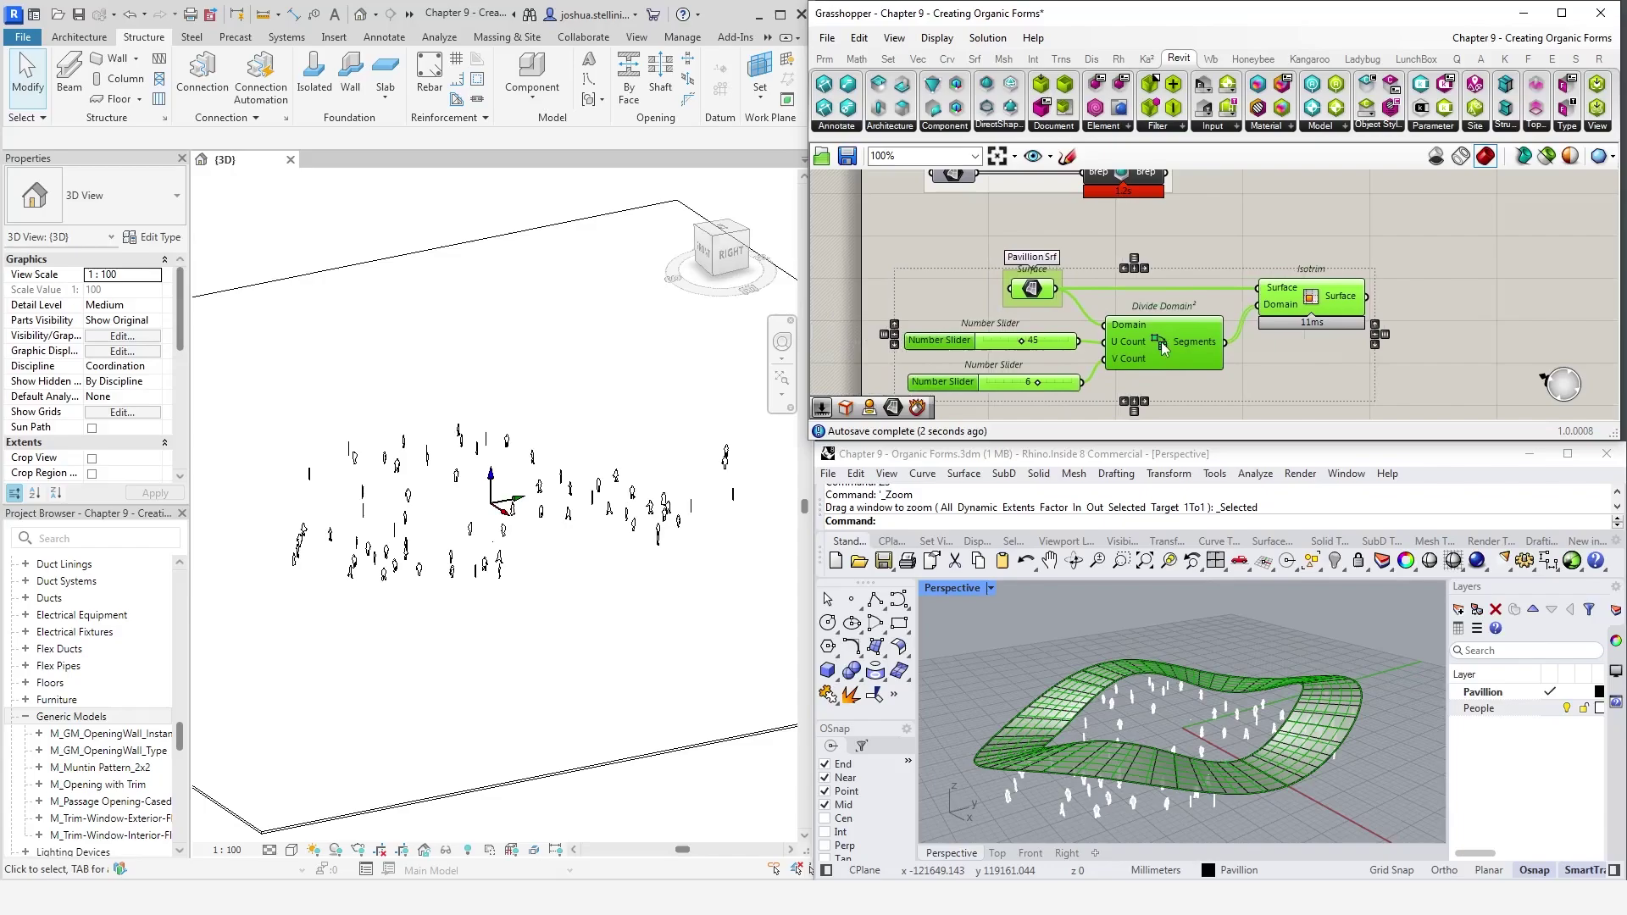
pyautogui.click(1294, 383)
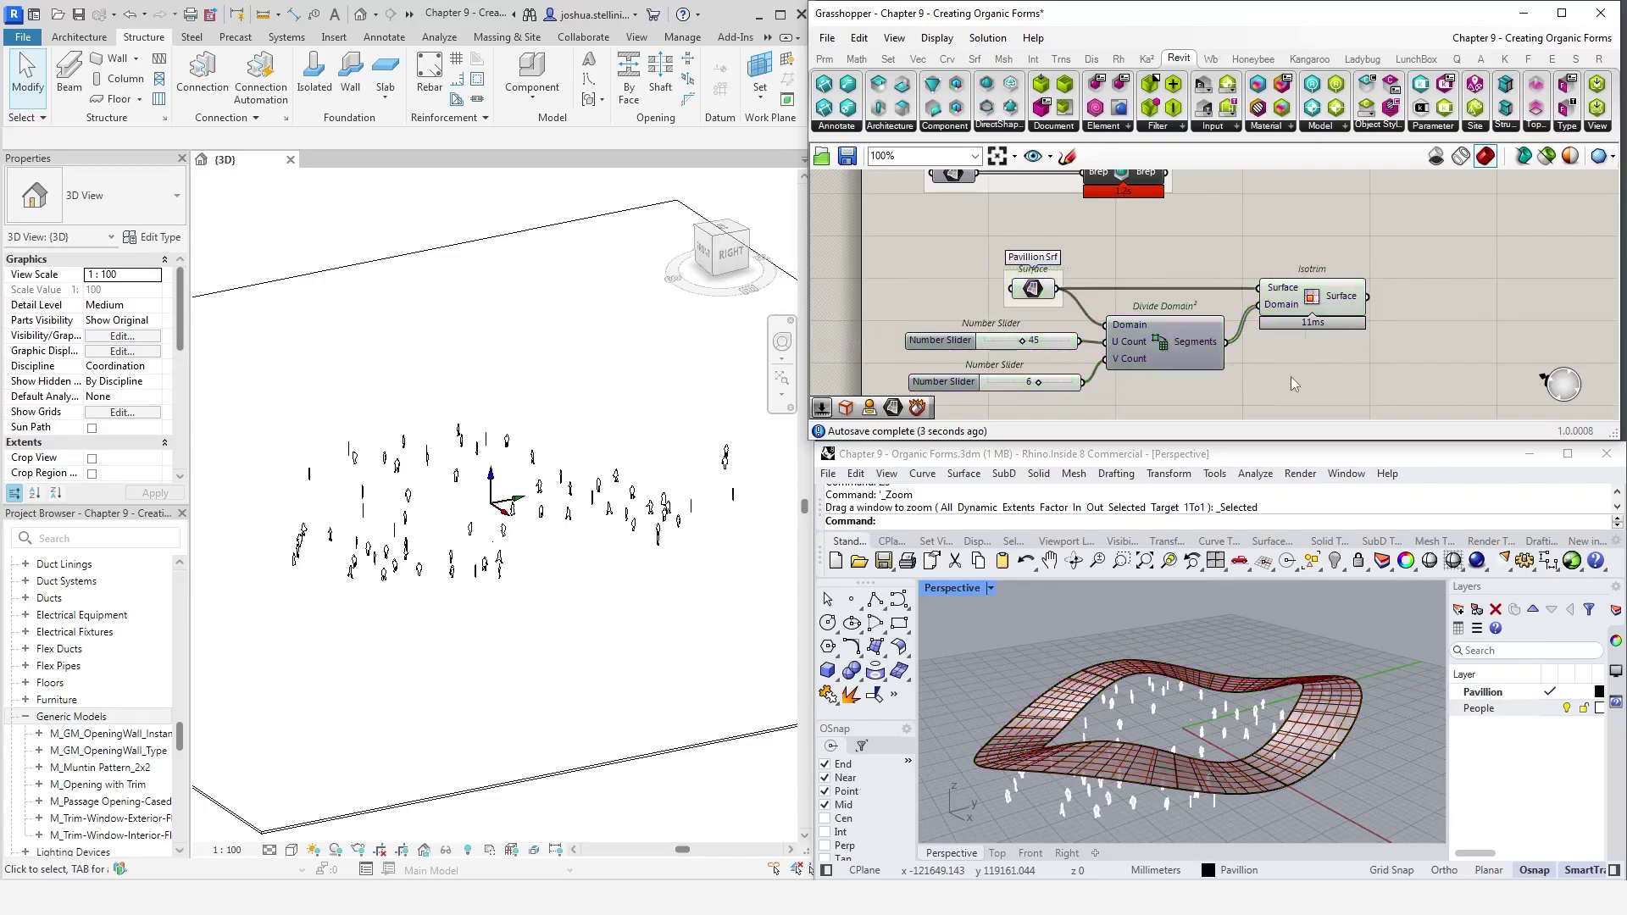
# Hide the original Rhino pavilion surface and turn off the People layer
pyautogui.click(1299, 775)
pyautogui.hotkey('ctrl', 'h')
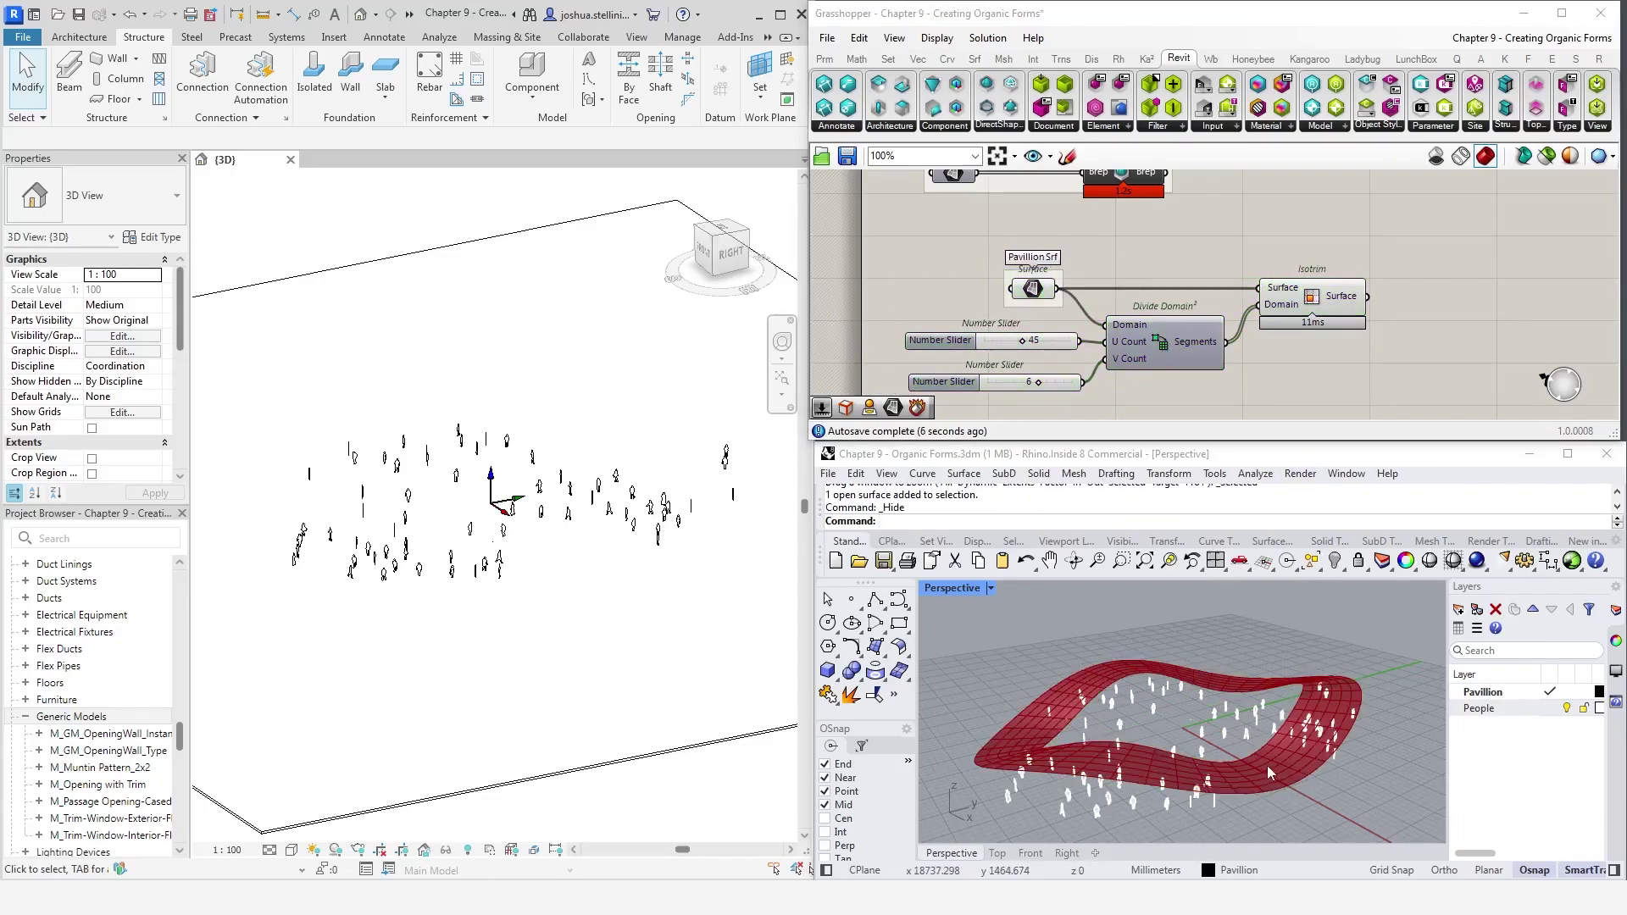
pyautogui.click(1567, 709)
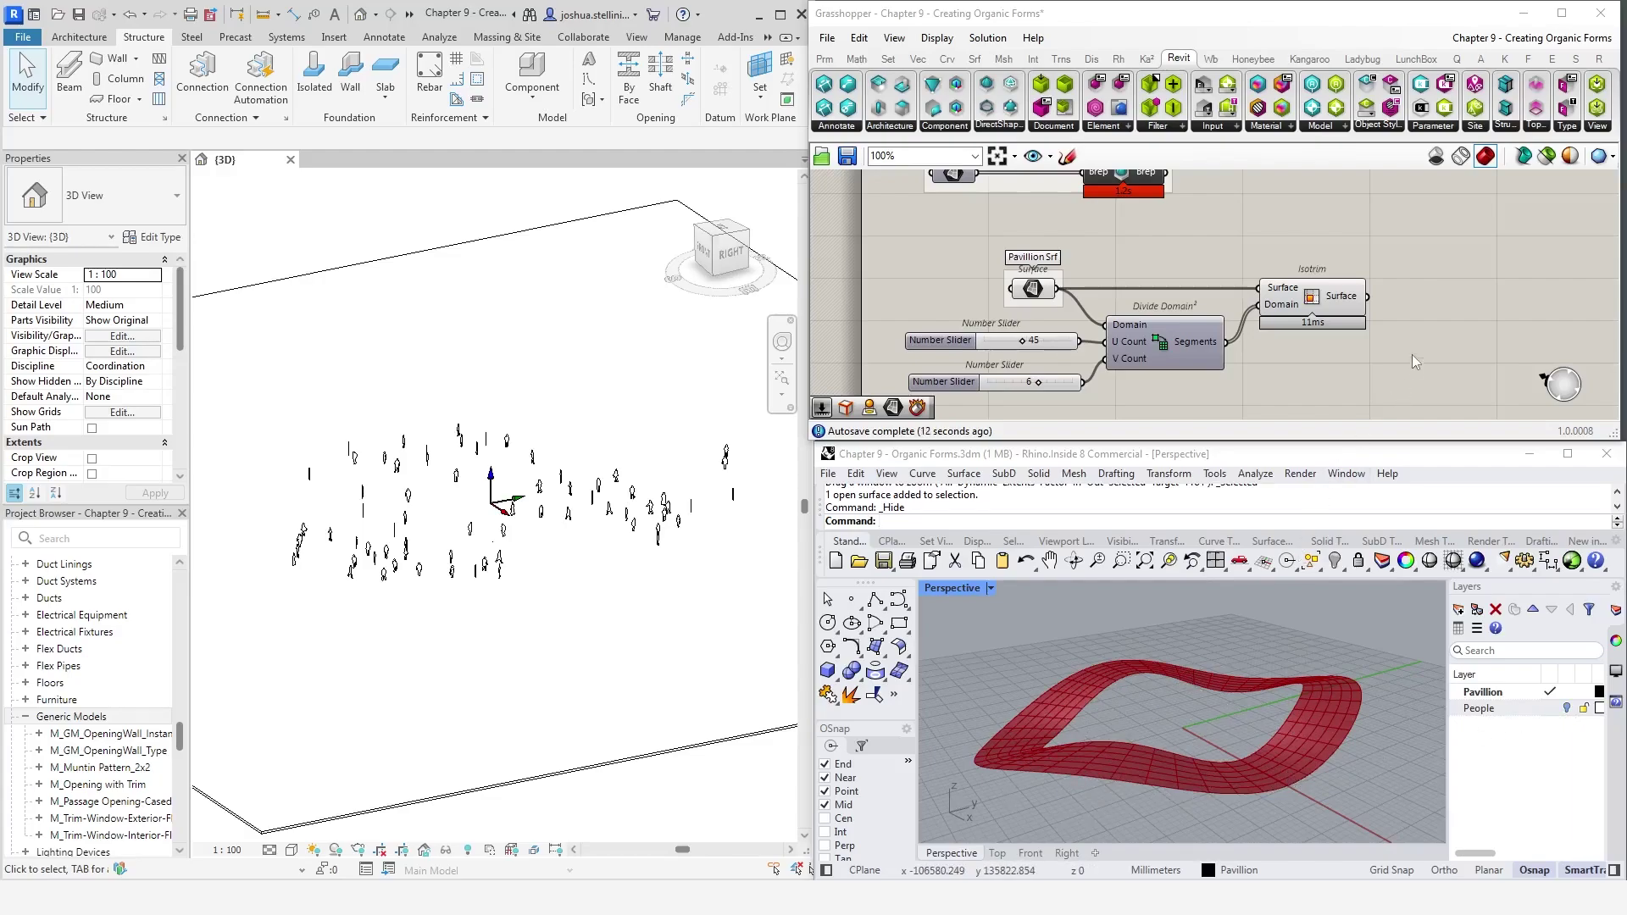
# Feed the Isotrim subsurfaces into a Deconstruct Brep component
pyautogui.doubleClick(1430, 302)
pyautogui.write('construct brep')
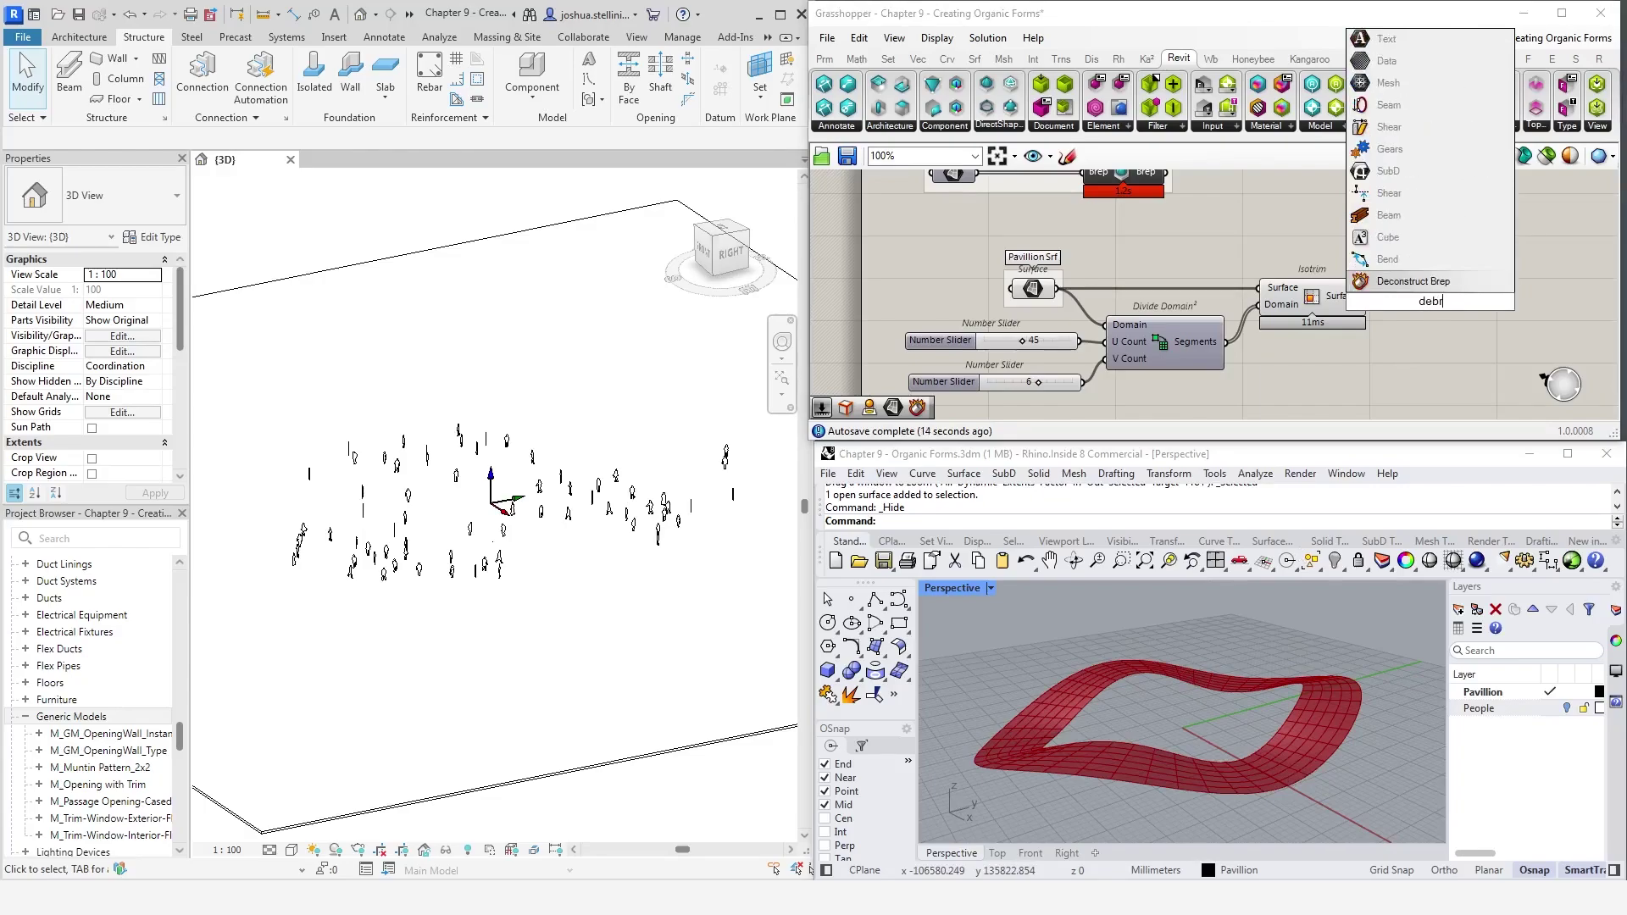
pyautogui.press('Return')
pyautogui.moveTo(1386, 303); pyautogui.dragTo(1454, 306)
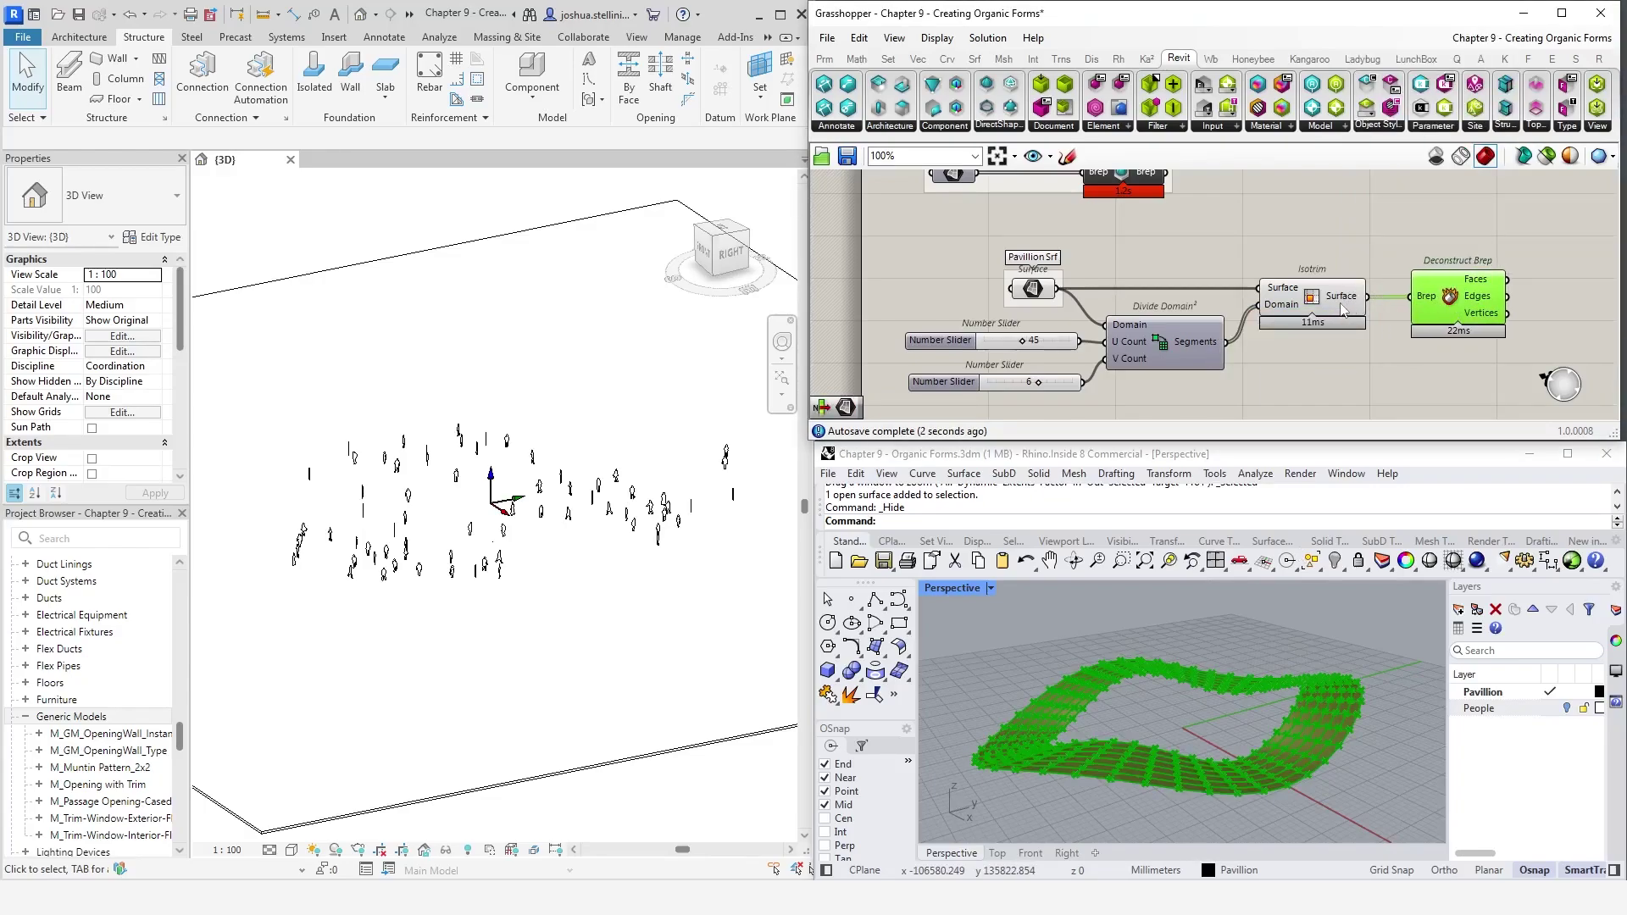
pyautogui.click(1341, 307)
pyautogui.middleClick(1333, 303)
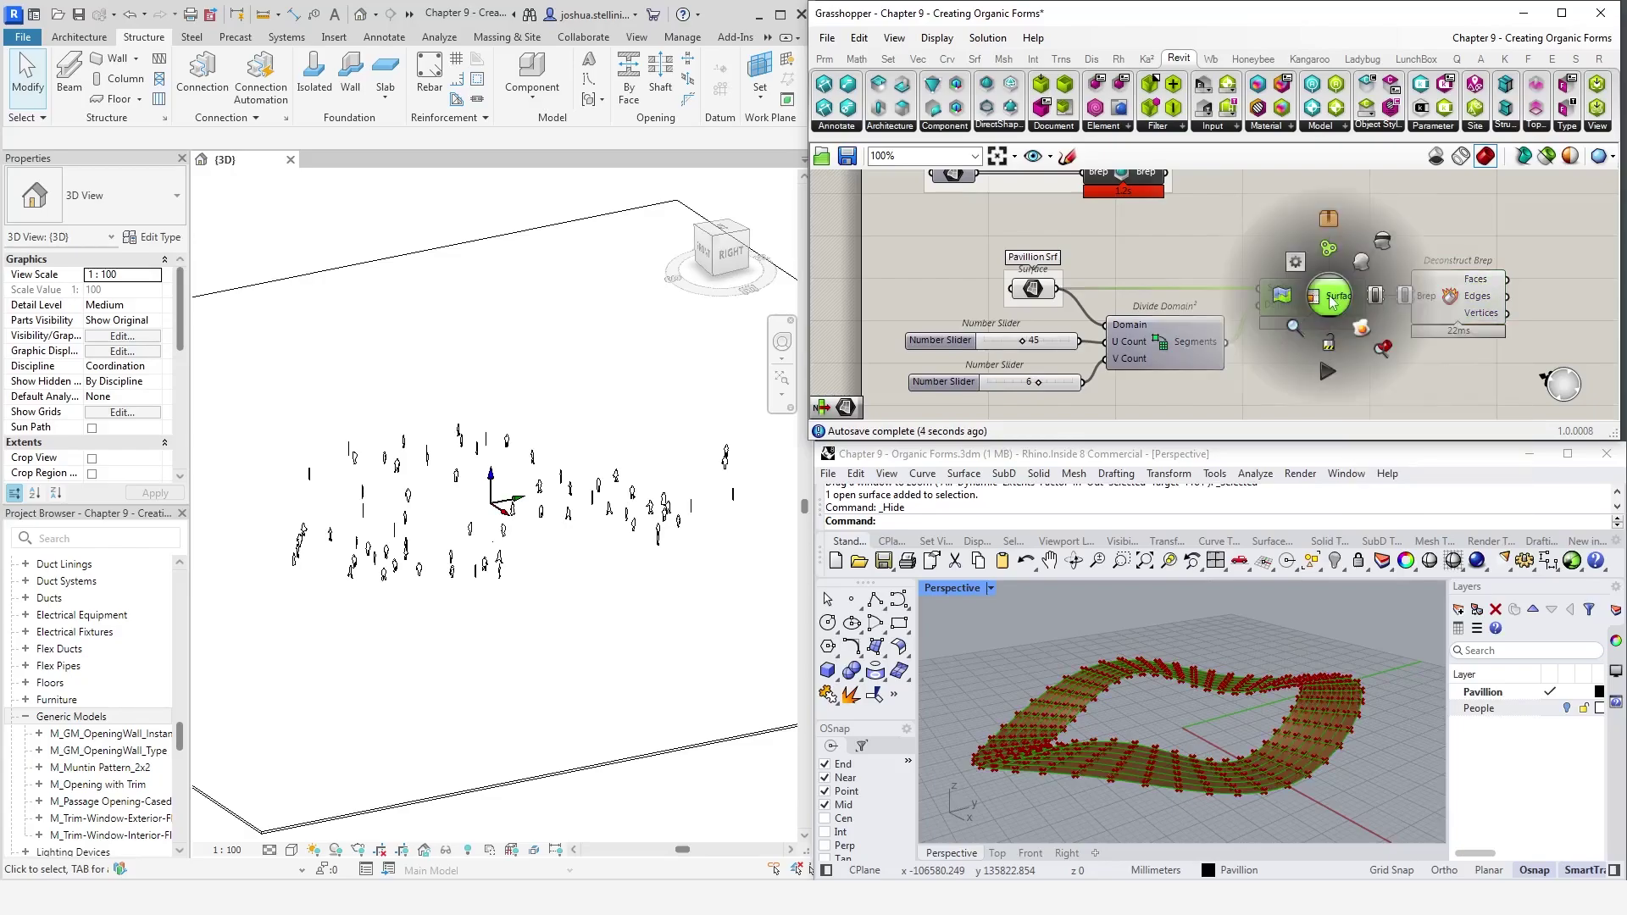
pyautogui.moveTo(1543, 289); pyautogui.dragTo(1095, 276, button='right')
# Pass the panel vertices into a List Item with four outputs (0, +1, +2, +3)
pyautogui.doubleClick(1121, 271)
pyautogui.write('ite')
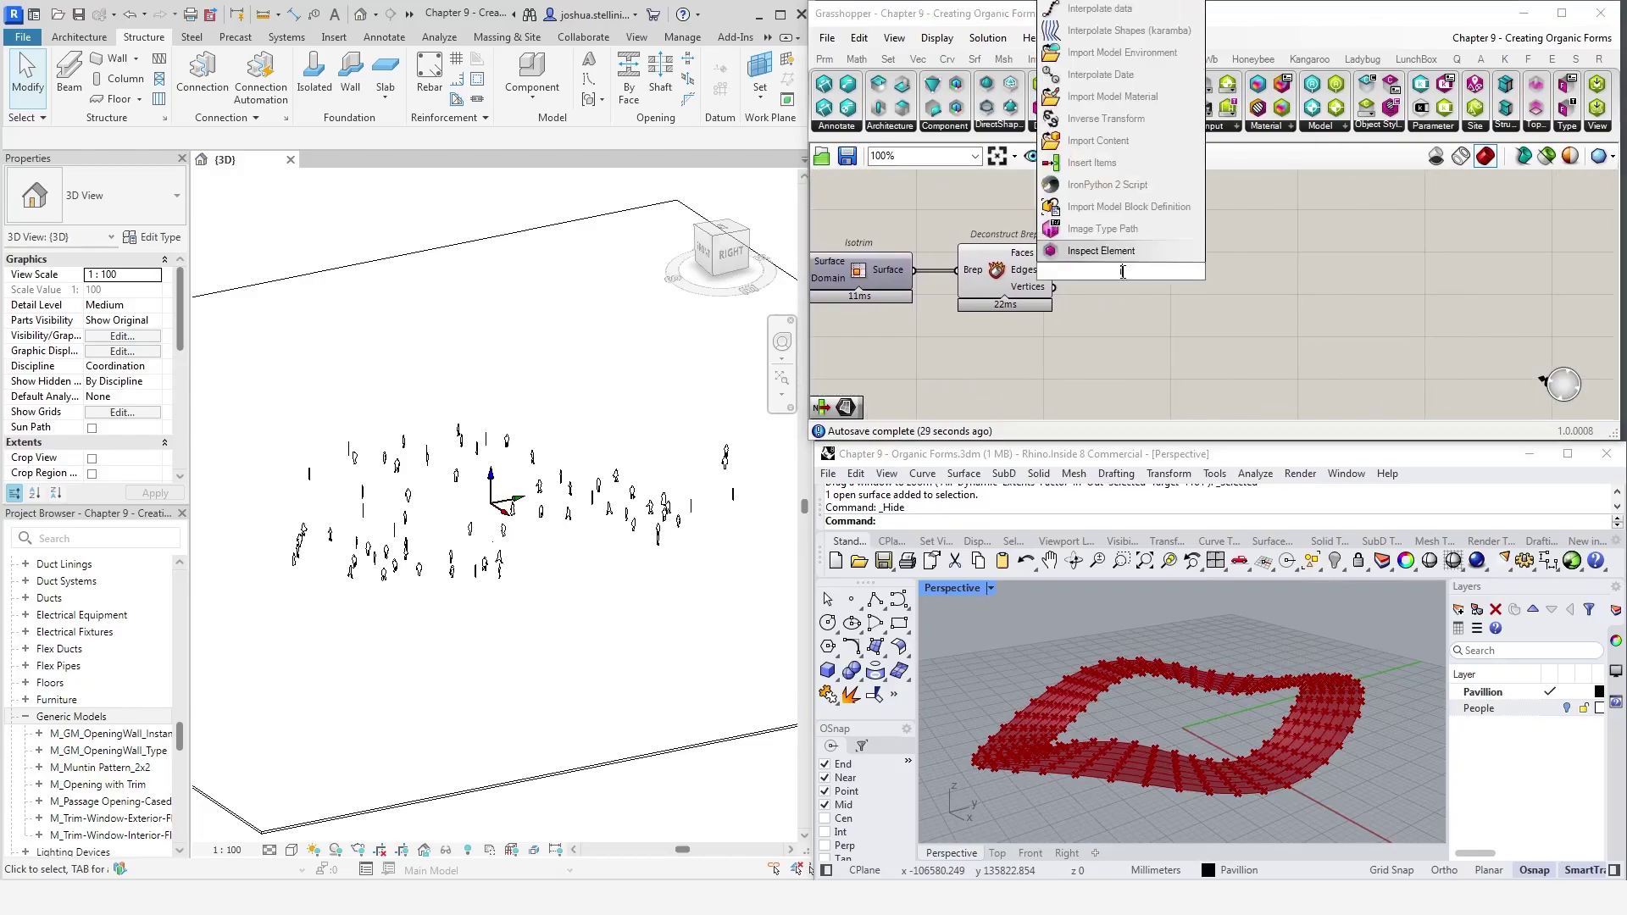
pyautogui.click(1089, 229)
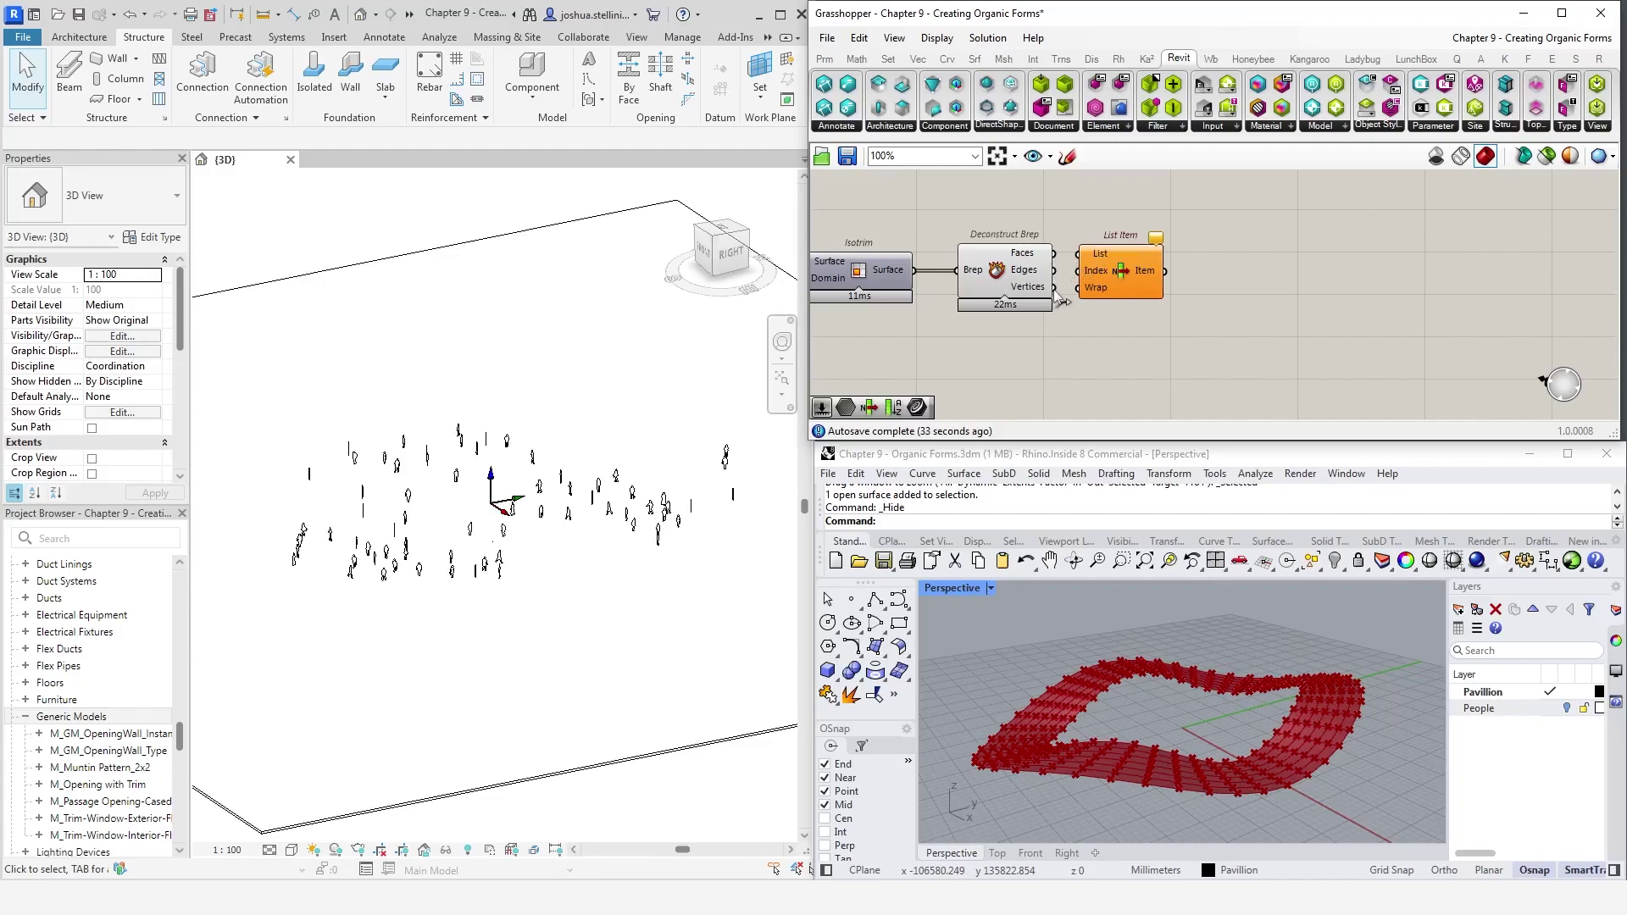
pyautogui.moveTo(1054, 287); pyautogui.dragTo(1150, 333)
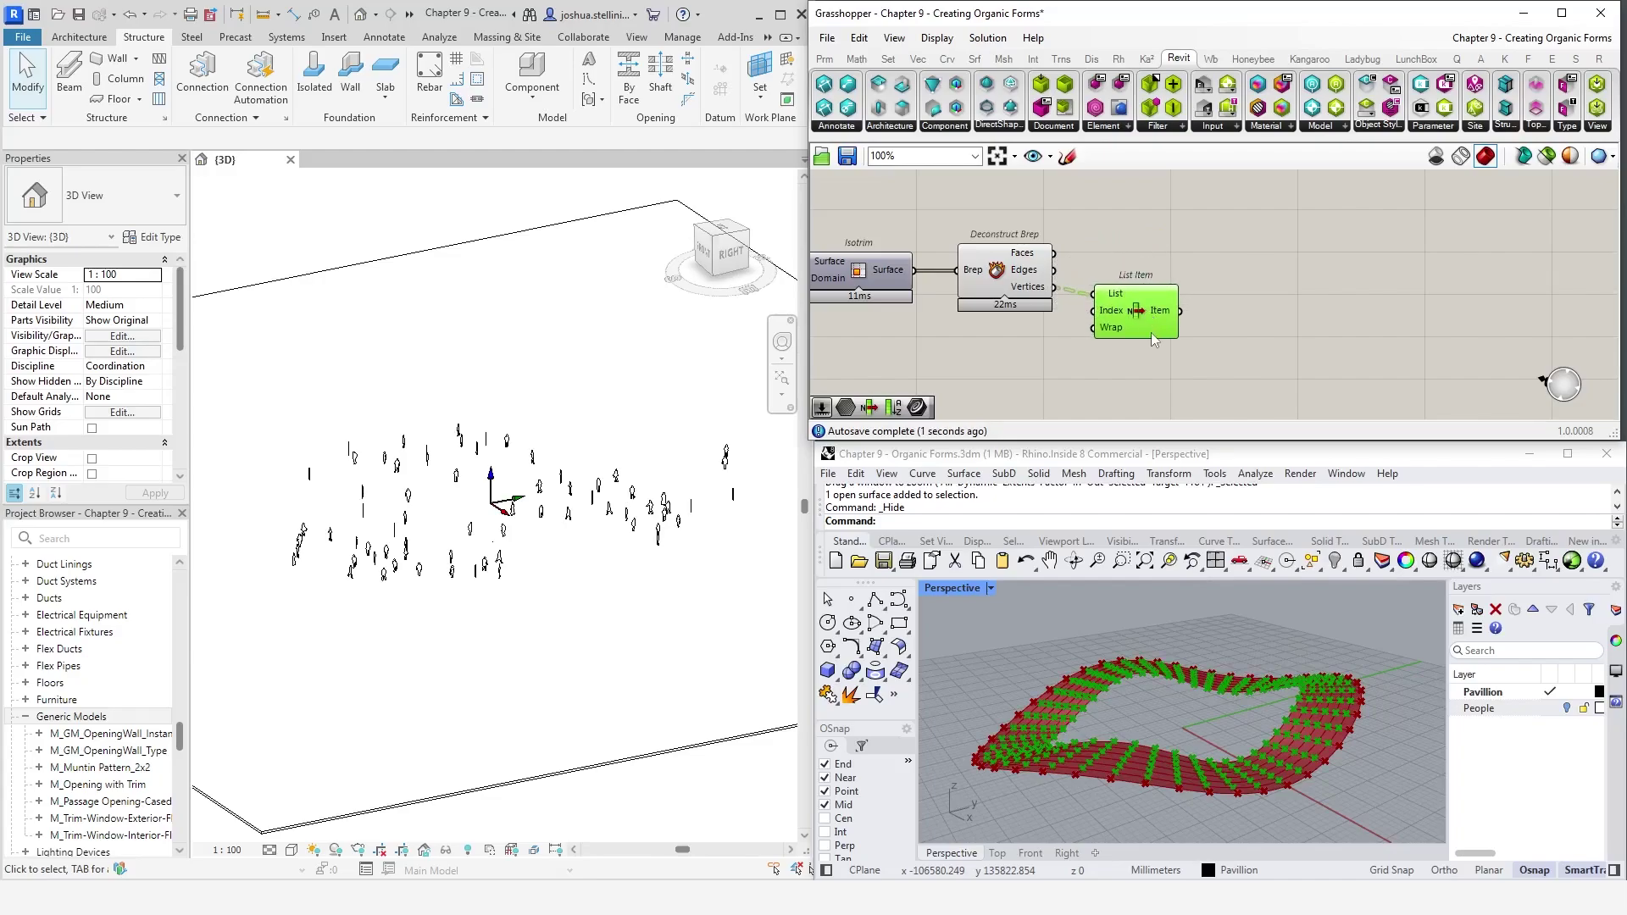
pyautogui.scroll(5, 1149, 333)
pyautogui.click(1144, 347)
pyautogui.click(1144, 347)
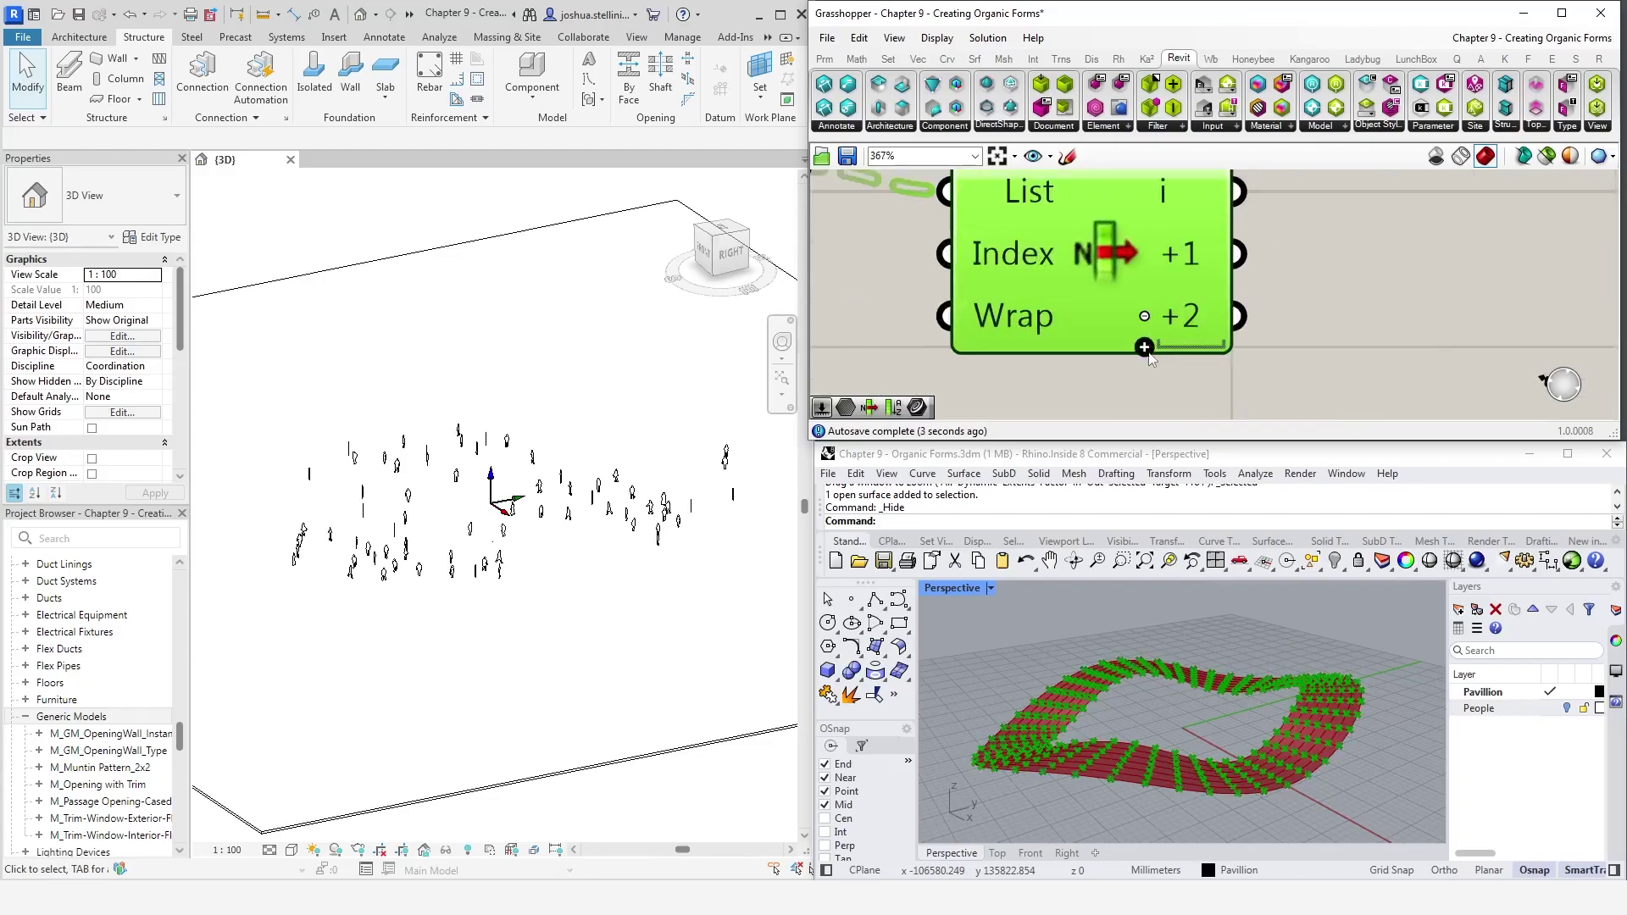
pyautogui.click(1144, 347)
pyautogui.scroll(-4, 1142, 339)
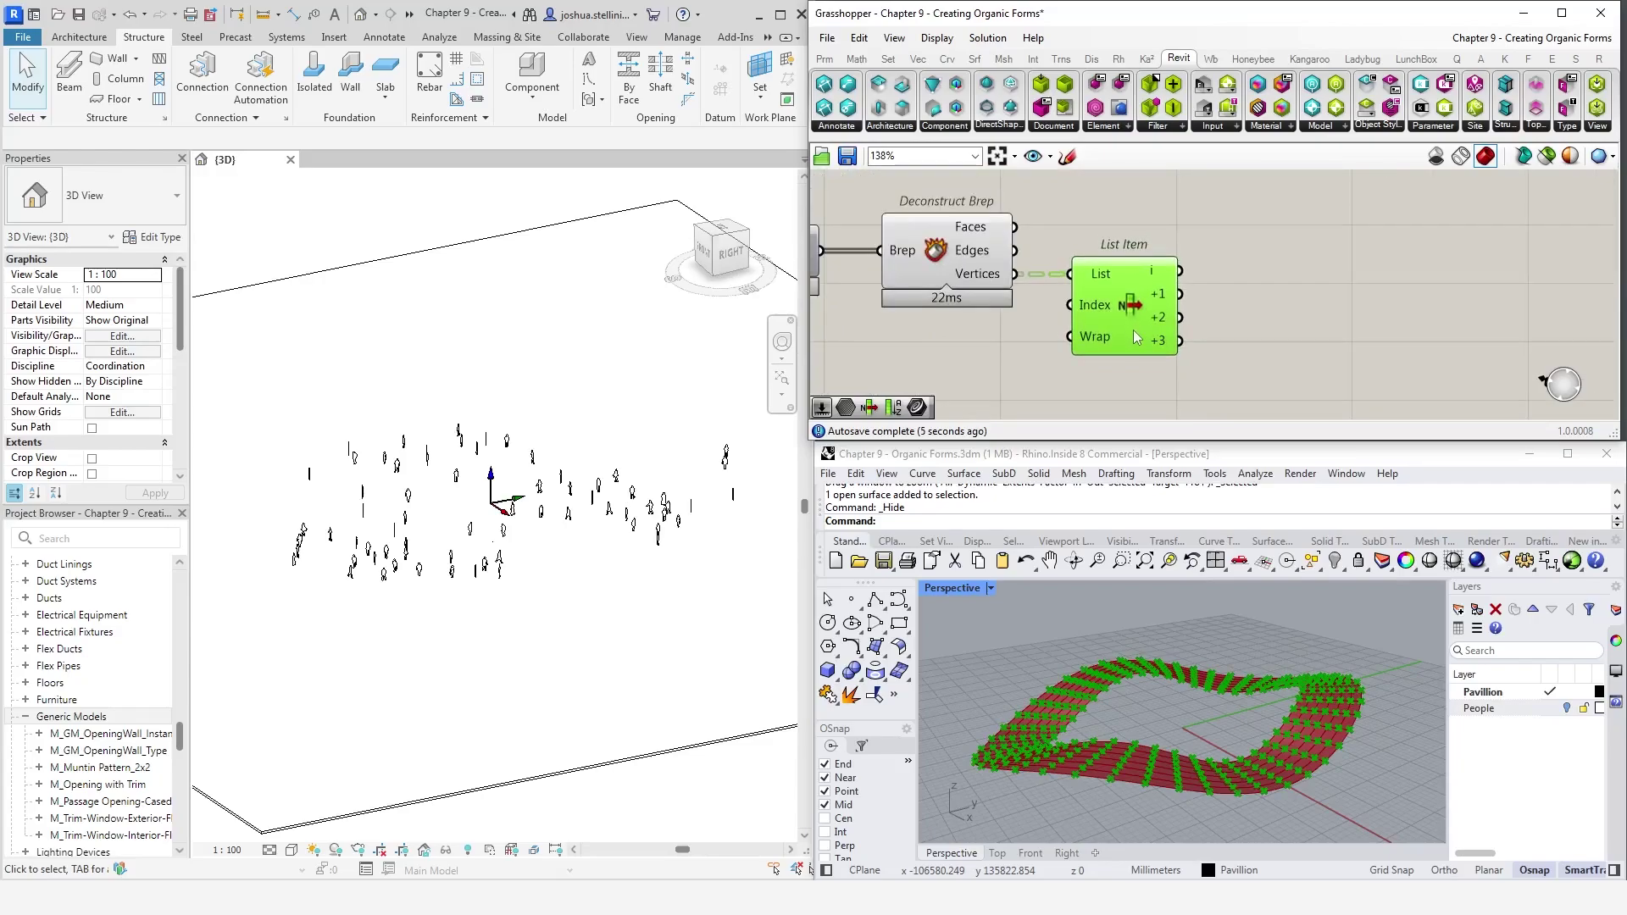
pyautogui.click(1261, 276)
pyautogui.scroll(-2, 1193, 294)
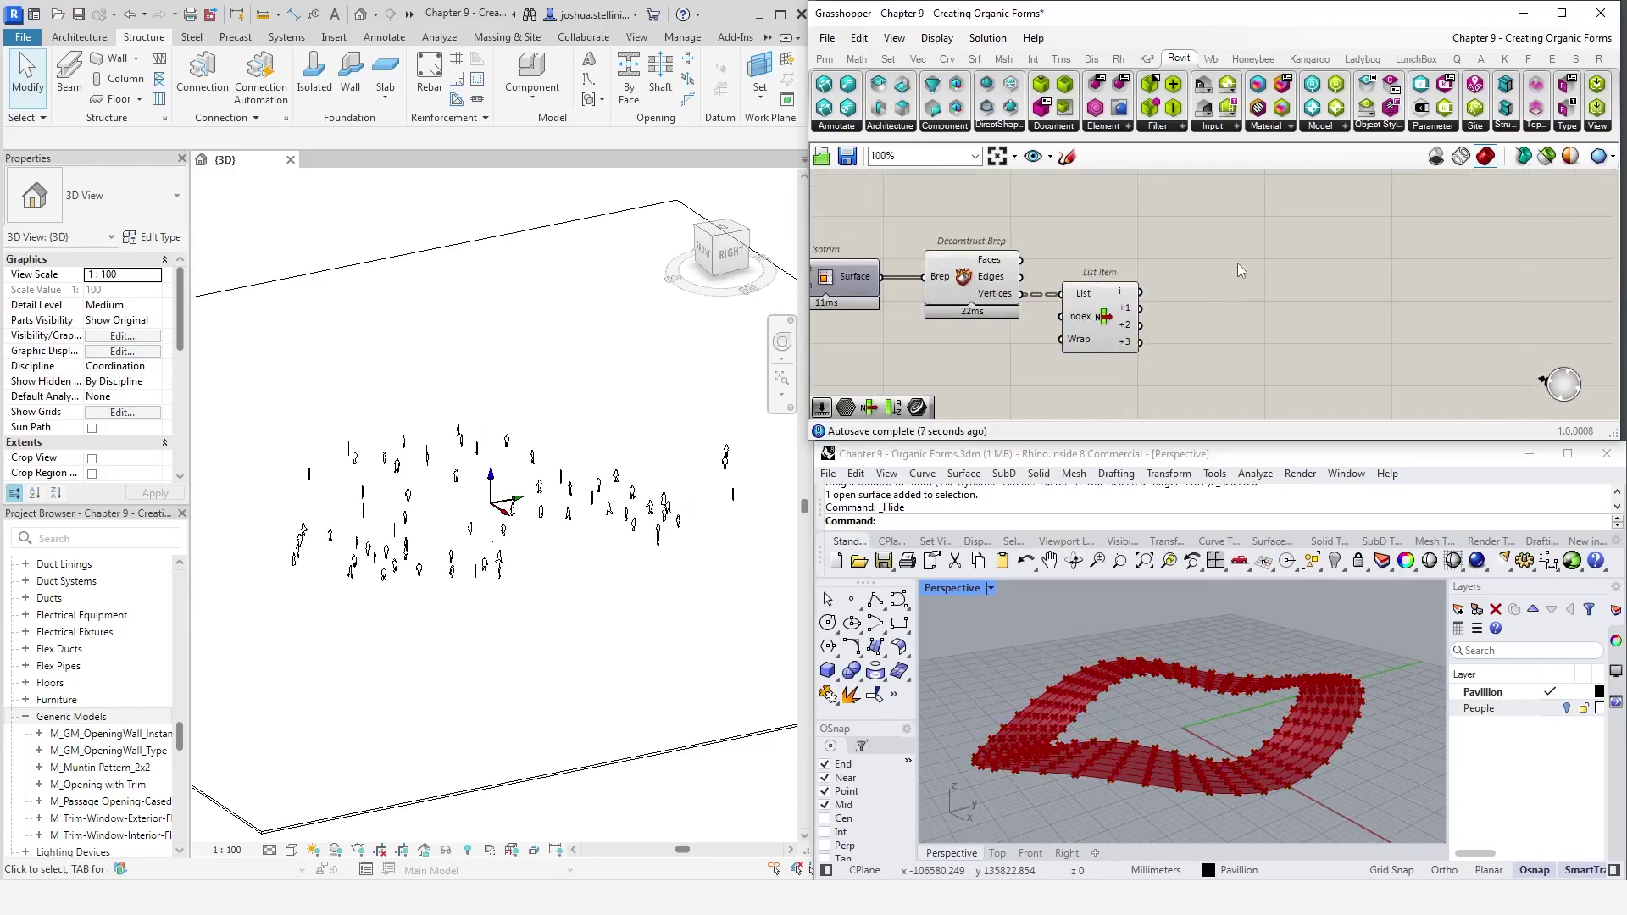
# Build the first triangle set with a 4Point Surface from vertices 0, +1 and +2/+3
pyautogui.doubleClick(1237, 263)
pyautogui.write('4')
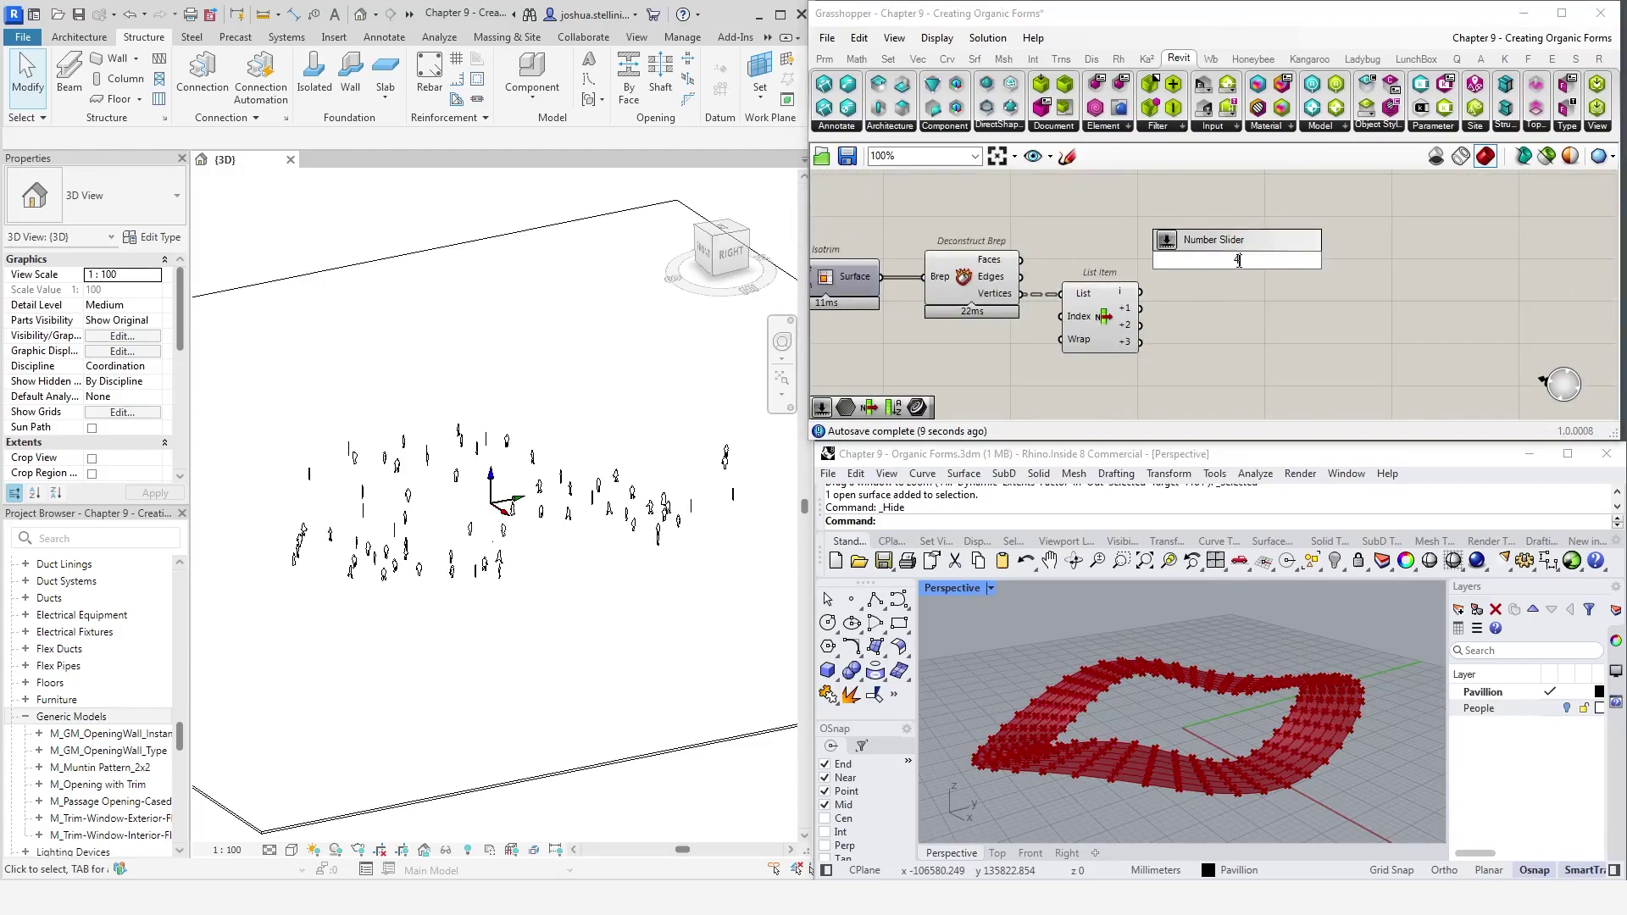
pyautogui.write('point')
pyautogui.press('Return')
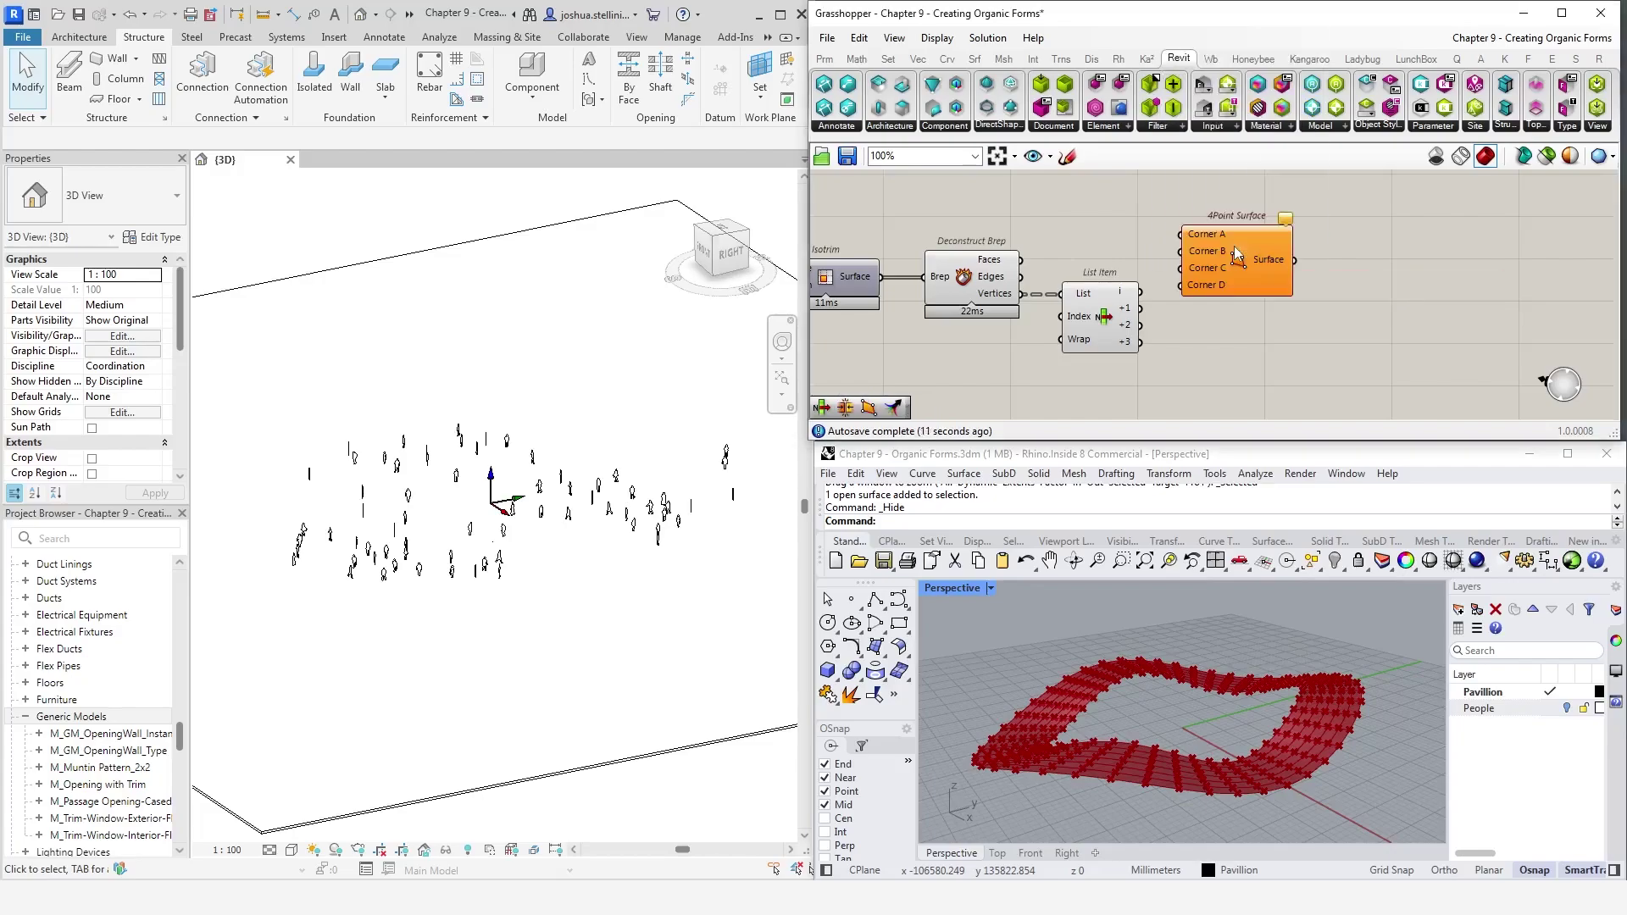
pyautogui.moveTo(1140, 292); pyautogui.dragTo(1201, 233)
pyautogui.moveTo(1141, 308); pyautogui.dragTo(1202, 253)
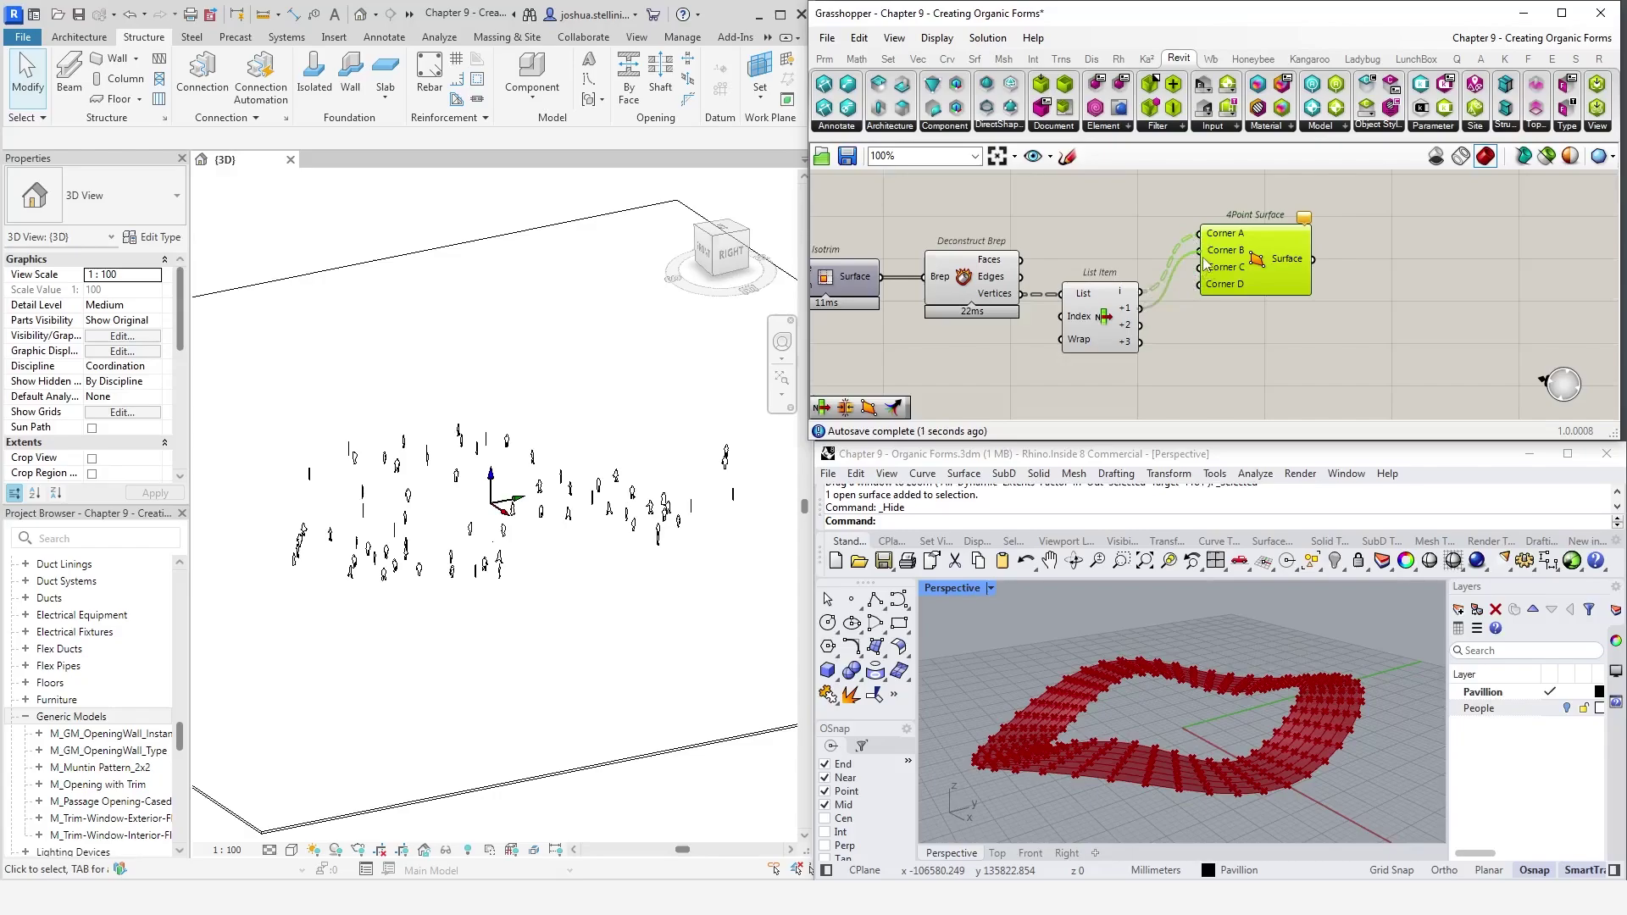
pyautogui.moveTo(1141, 325); pyautogui.dragTo(1275, 269)
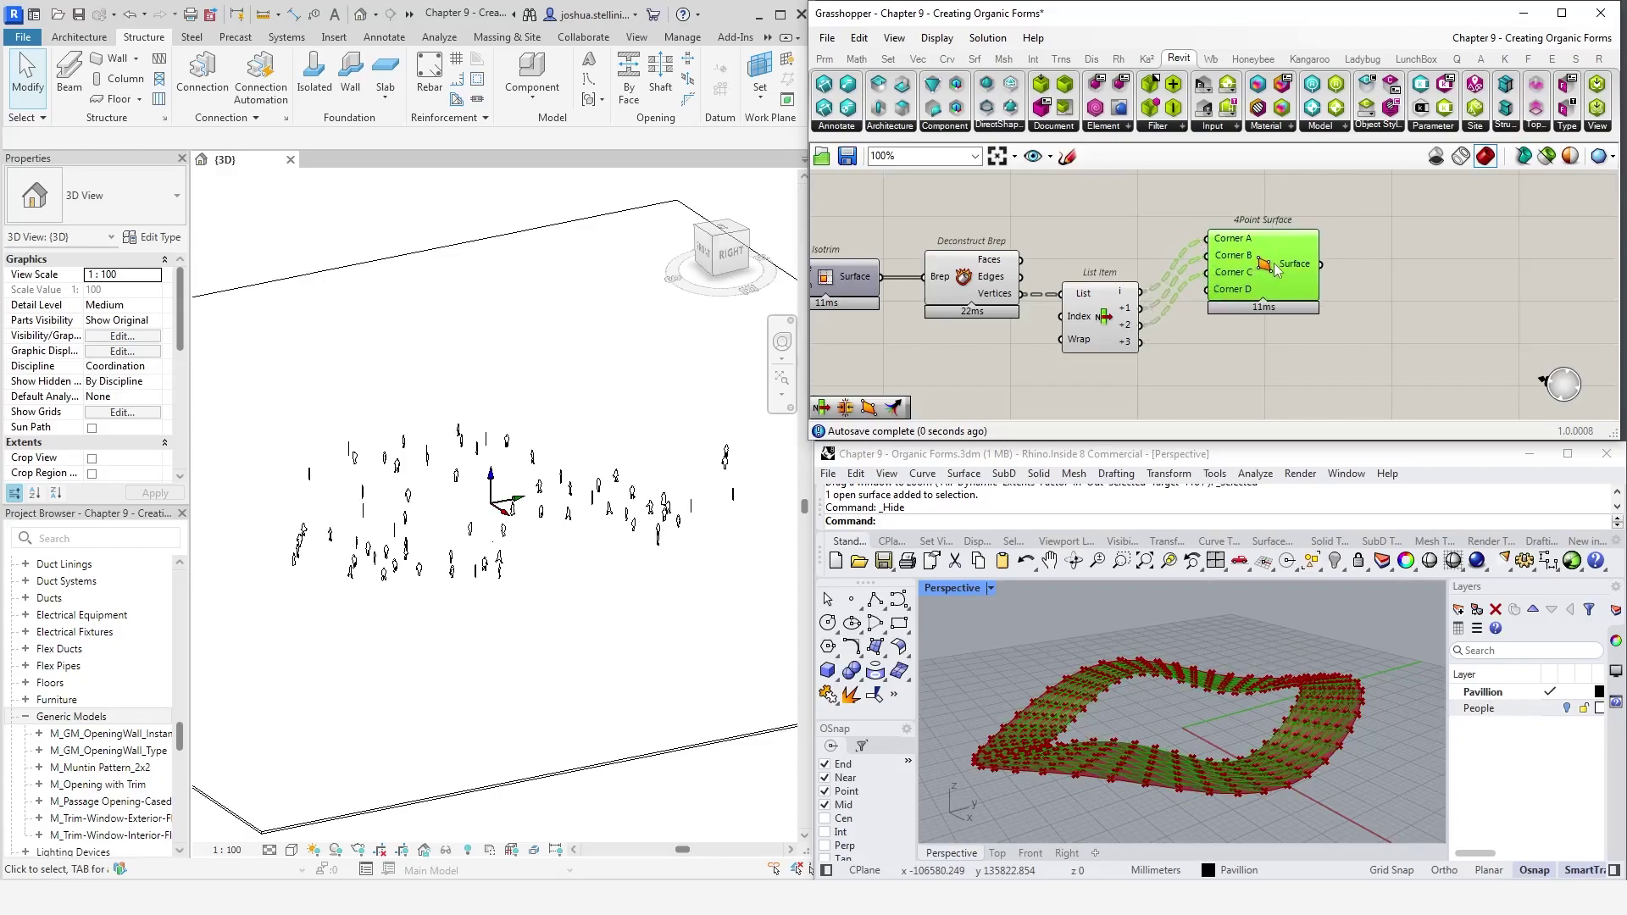
pyautogui.scroll(5, 1343, 719)
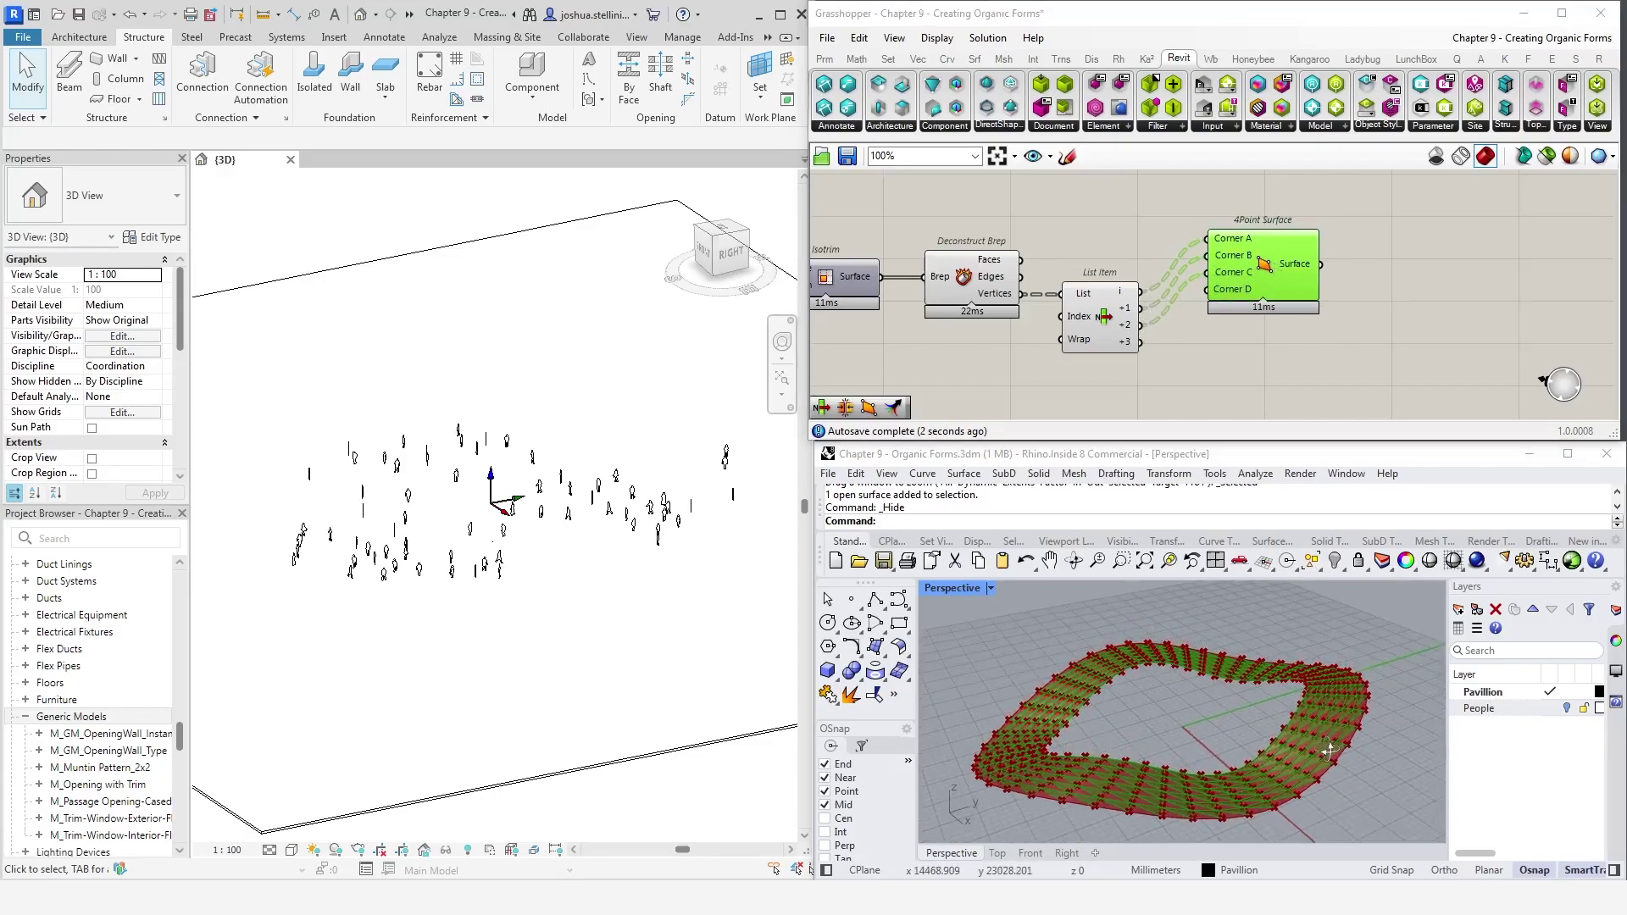
pyautogui.scroll(2, 1328, 718)
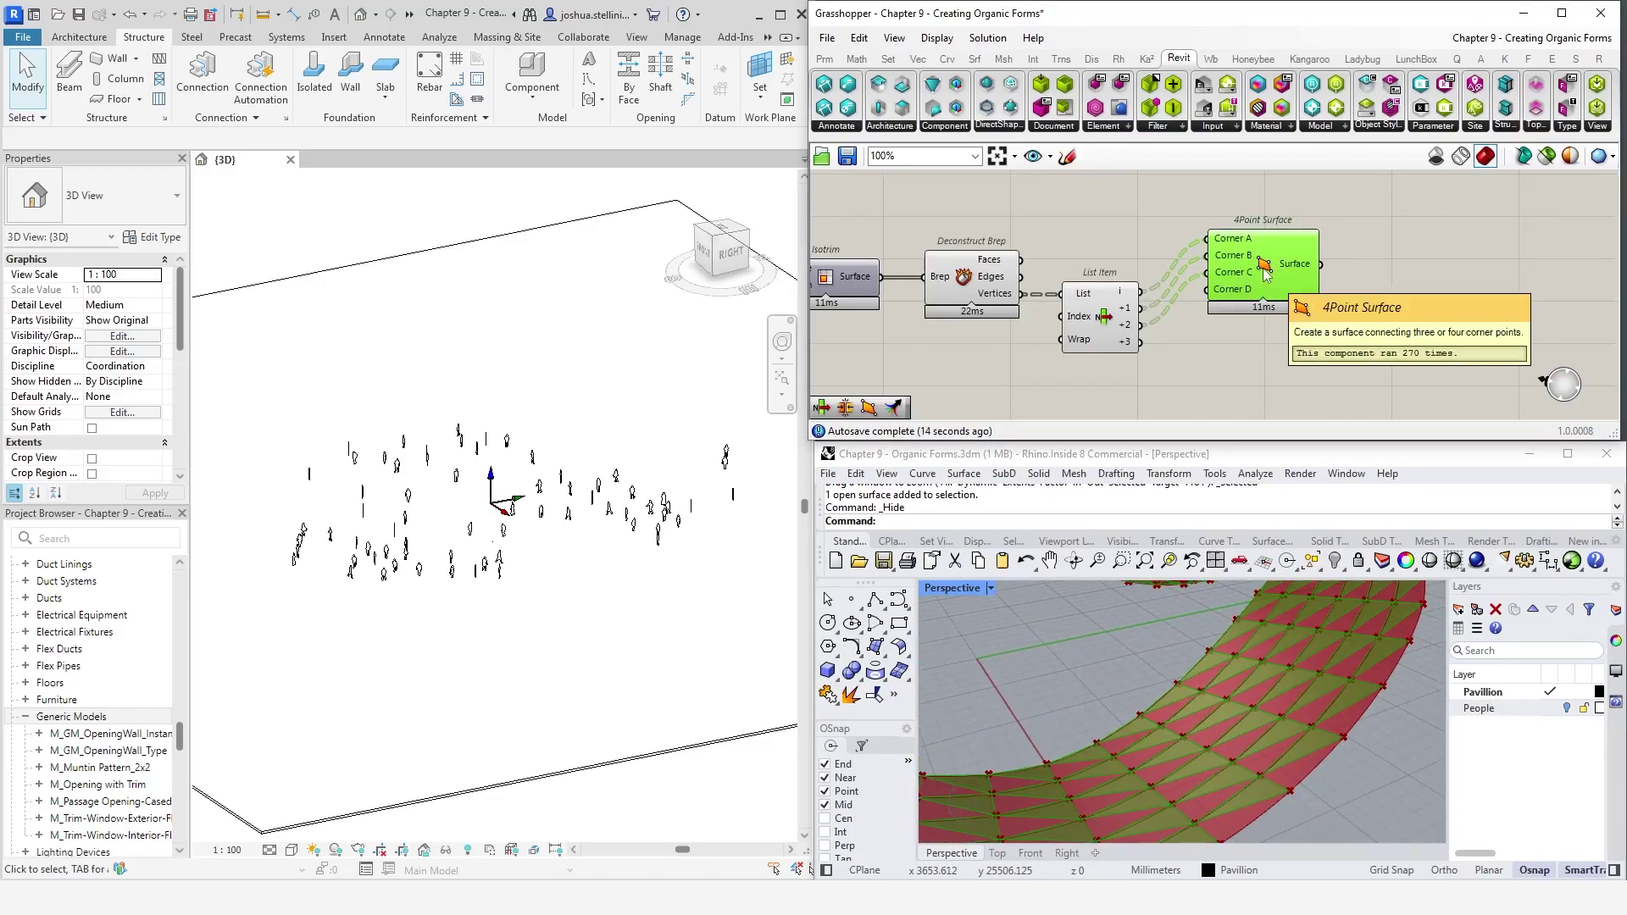
# Build the second triangle set with another 4Point Surface from vertices +2, +3 and 0
pyautogui.doubleClick(1252, 373)
pyautogui.write('4')
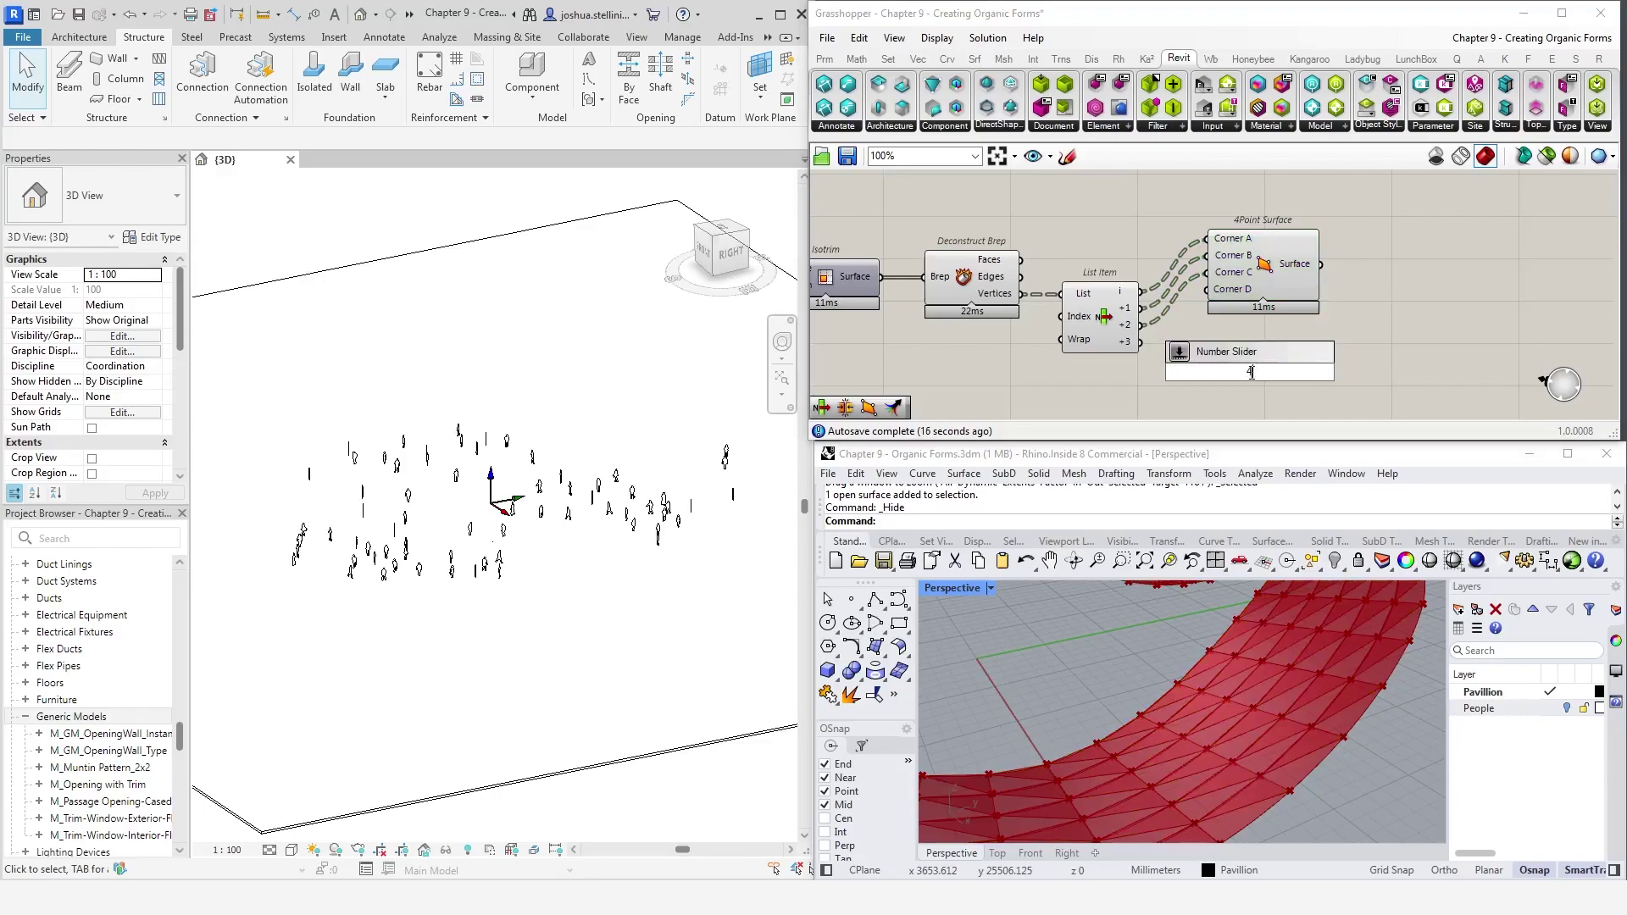
pyautogui.write('point')
pyautogui.click(1248, 356)
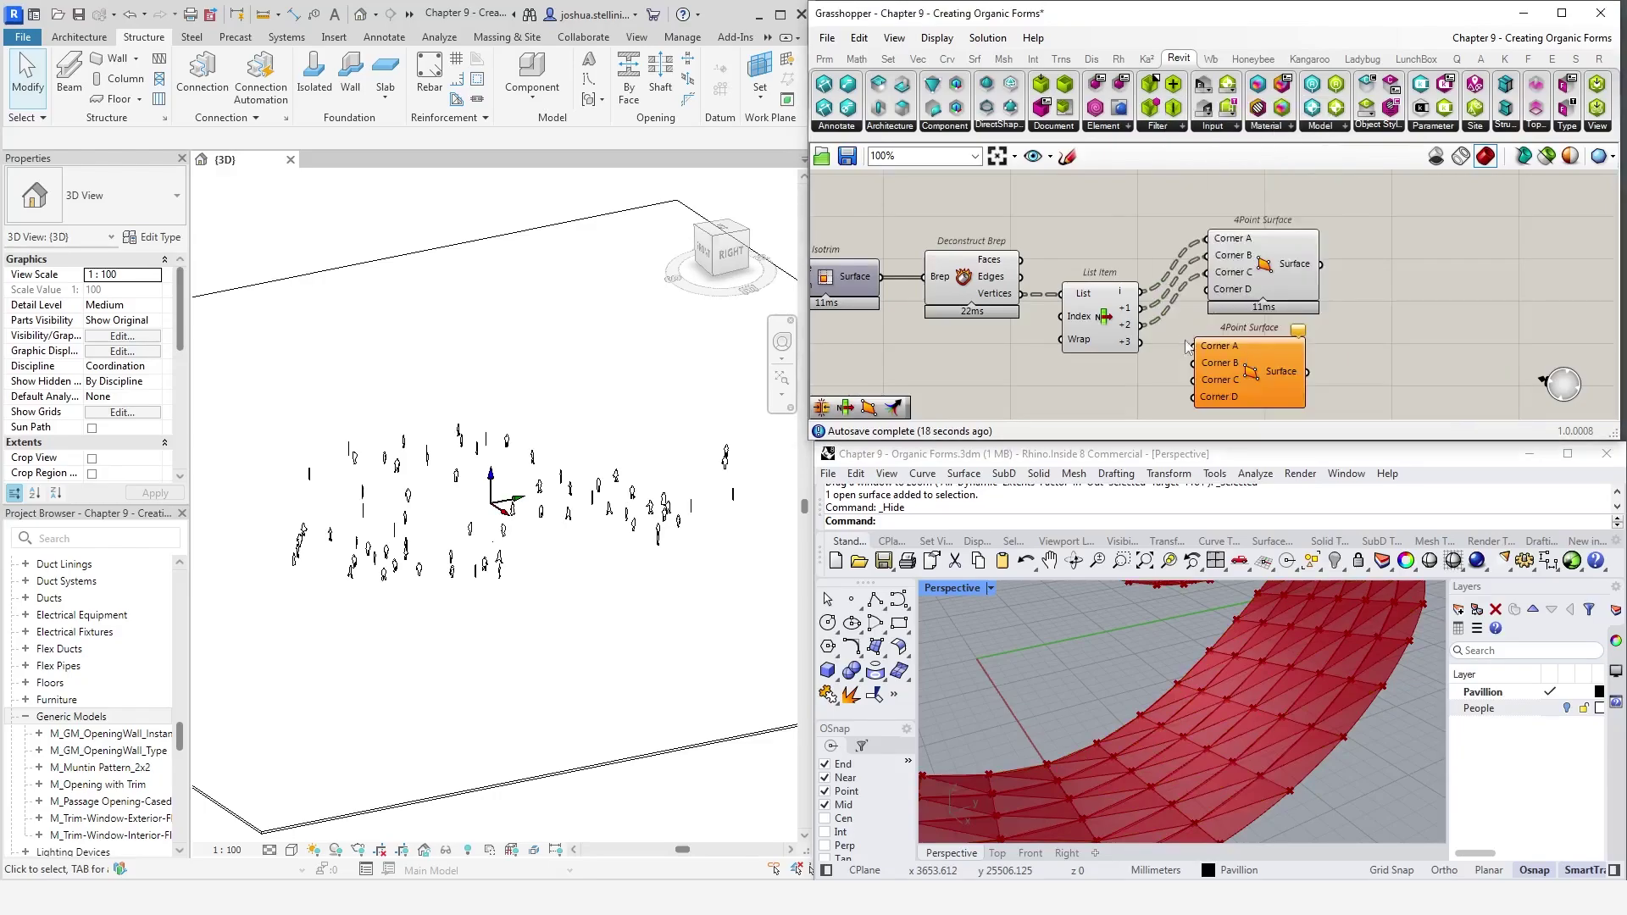
pyautogui.moveTo(1224, 359); pyautogui.dragTo(1238, 362)
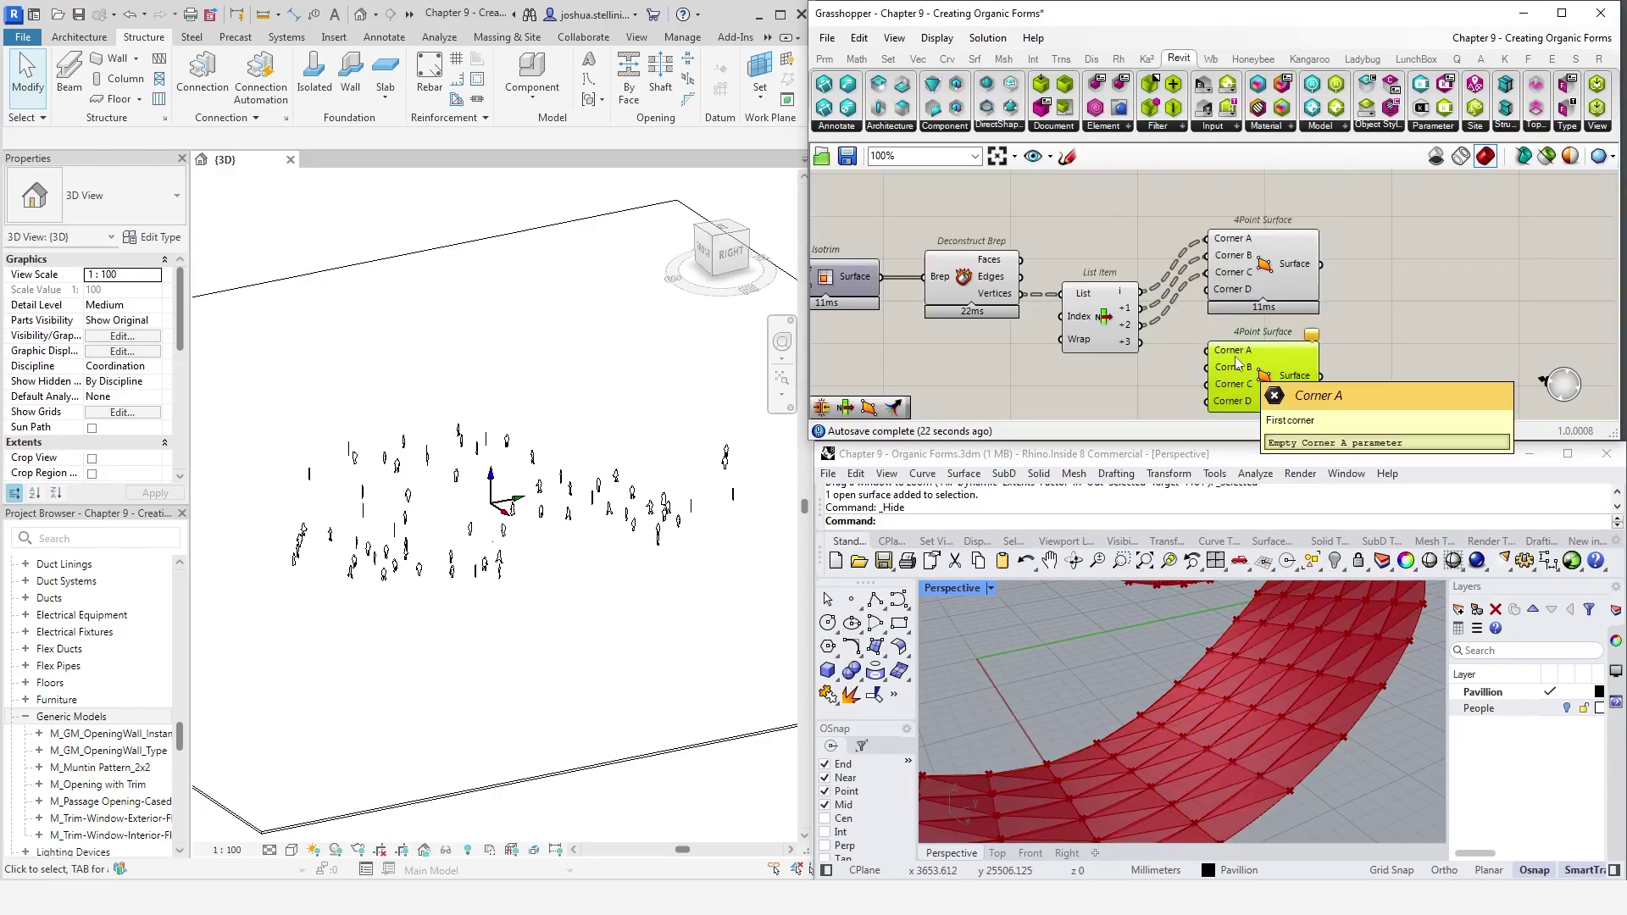
pyautogui.moveTo(1140, 324); pyautogui.dragTo(1199, 369)
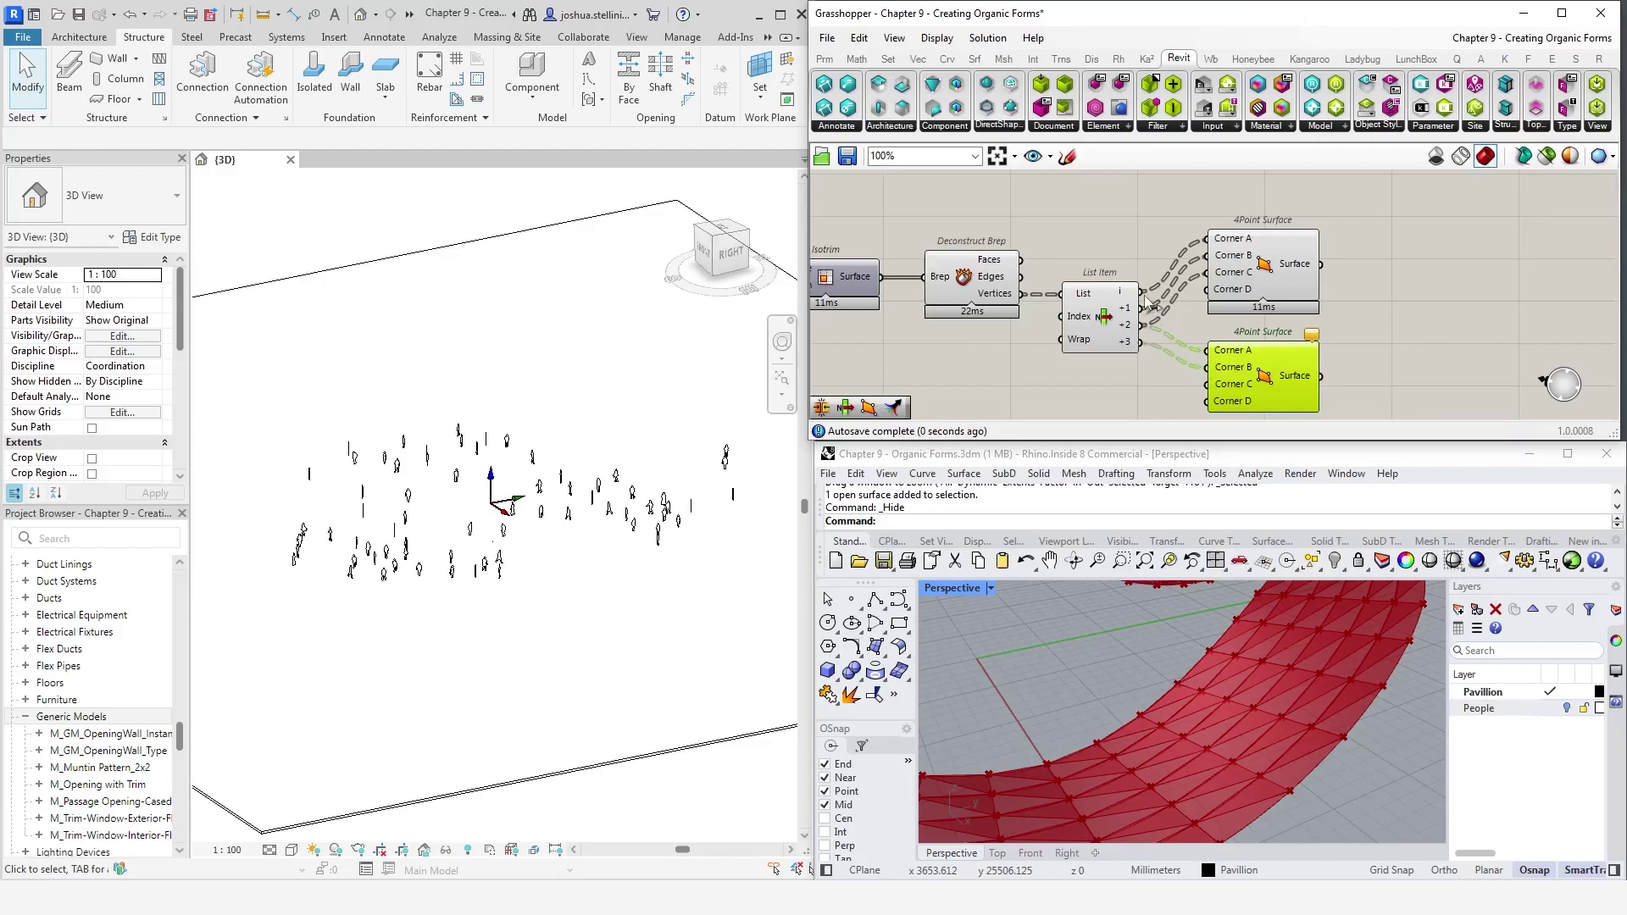
pyautogui.moveTo(1142, 292); pyautogui.dragTo(1207, 384)
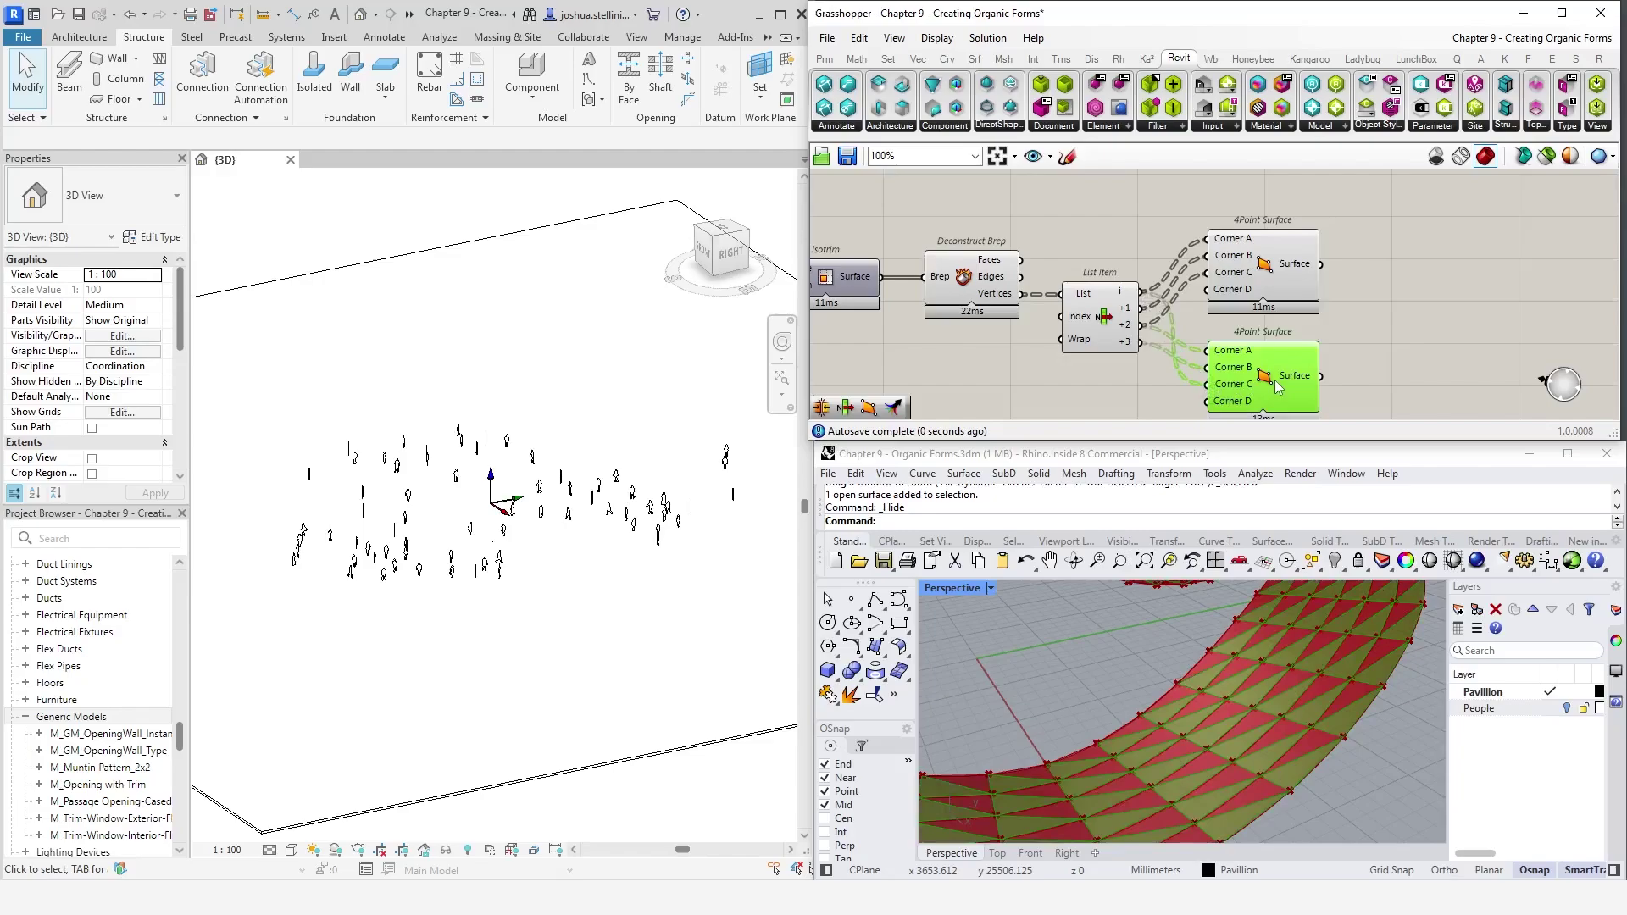
pyautogui.click(1269, 271)
pyautogui.keyDown('shift'); pyautogui.click(1269, 364); pyautogui.keyUp('shift')
pyautogui.keyDown('ctrl'); pyautogui.click(1268, 364); pyautogui.keyUp('ctrl')
pyautogui.click(1368, 327)
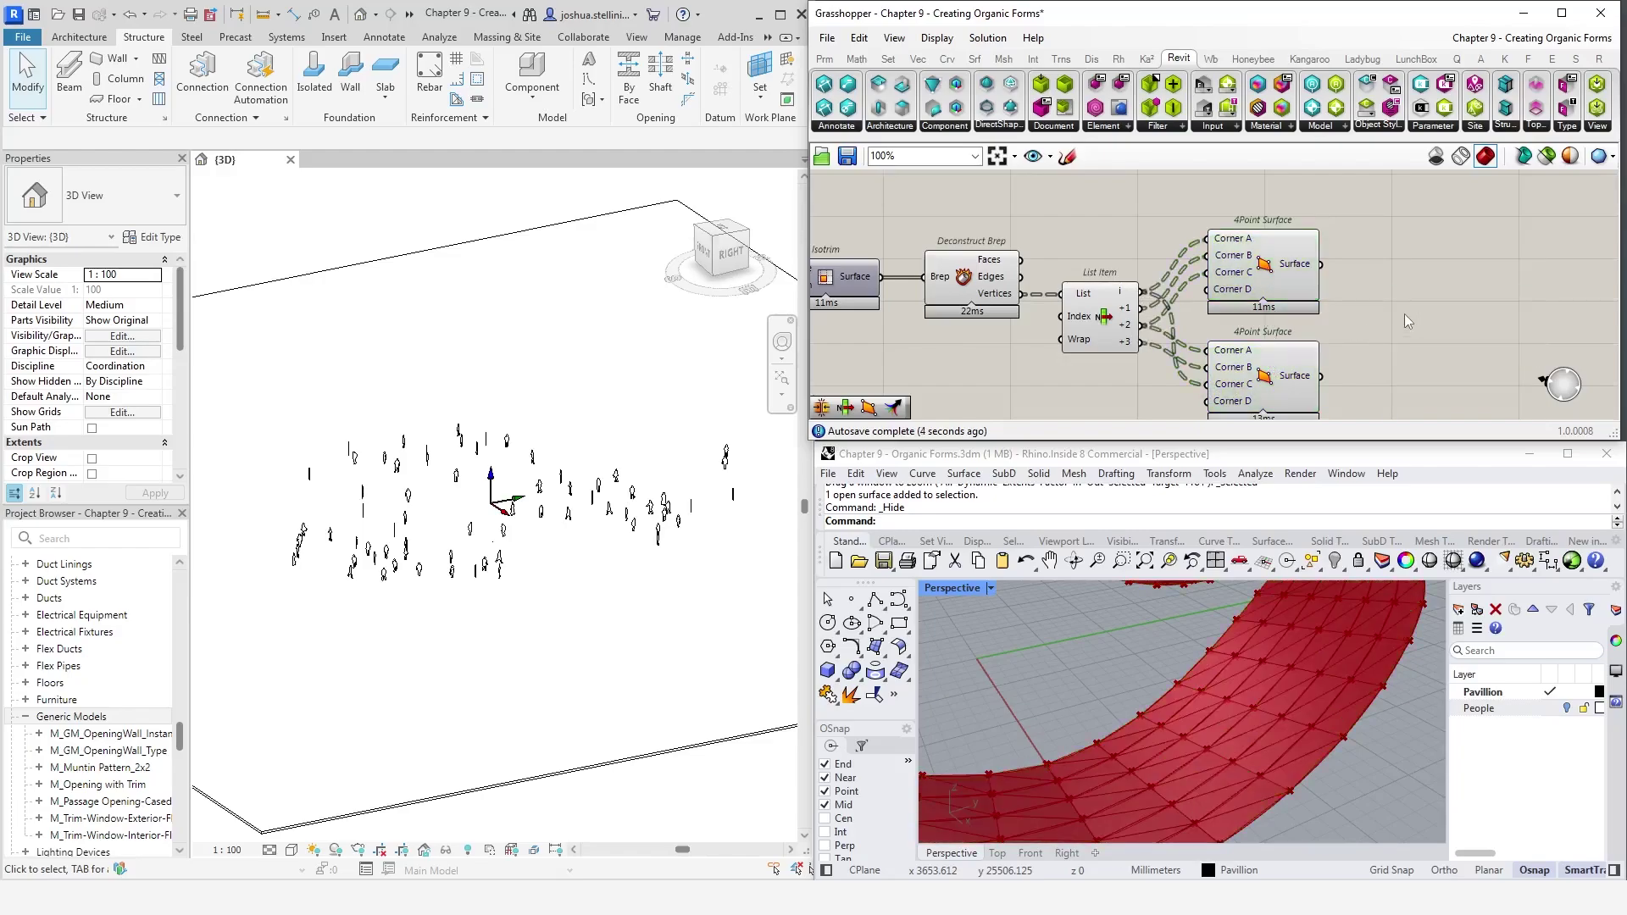
# Combine both 4Point Surface outputs in a Brep Join with its Breps input flattened
pyautogui.doubleClick(1406, 312)
pyautogui.write('bre')
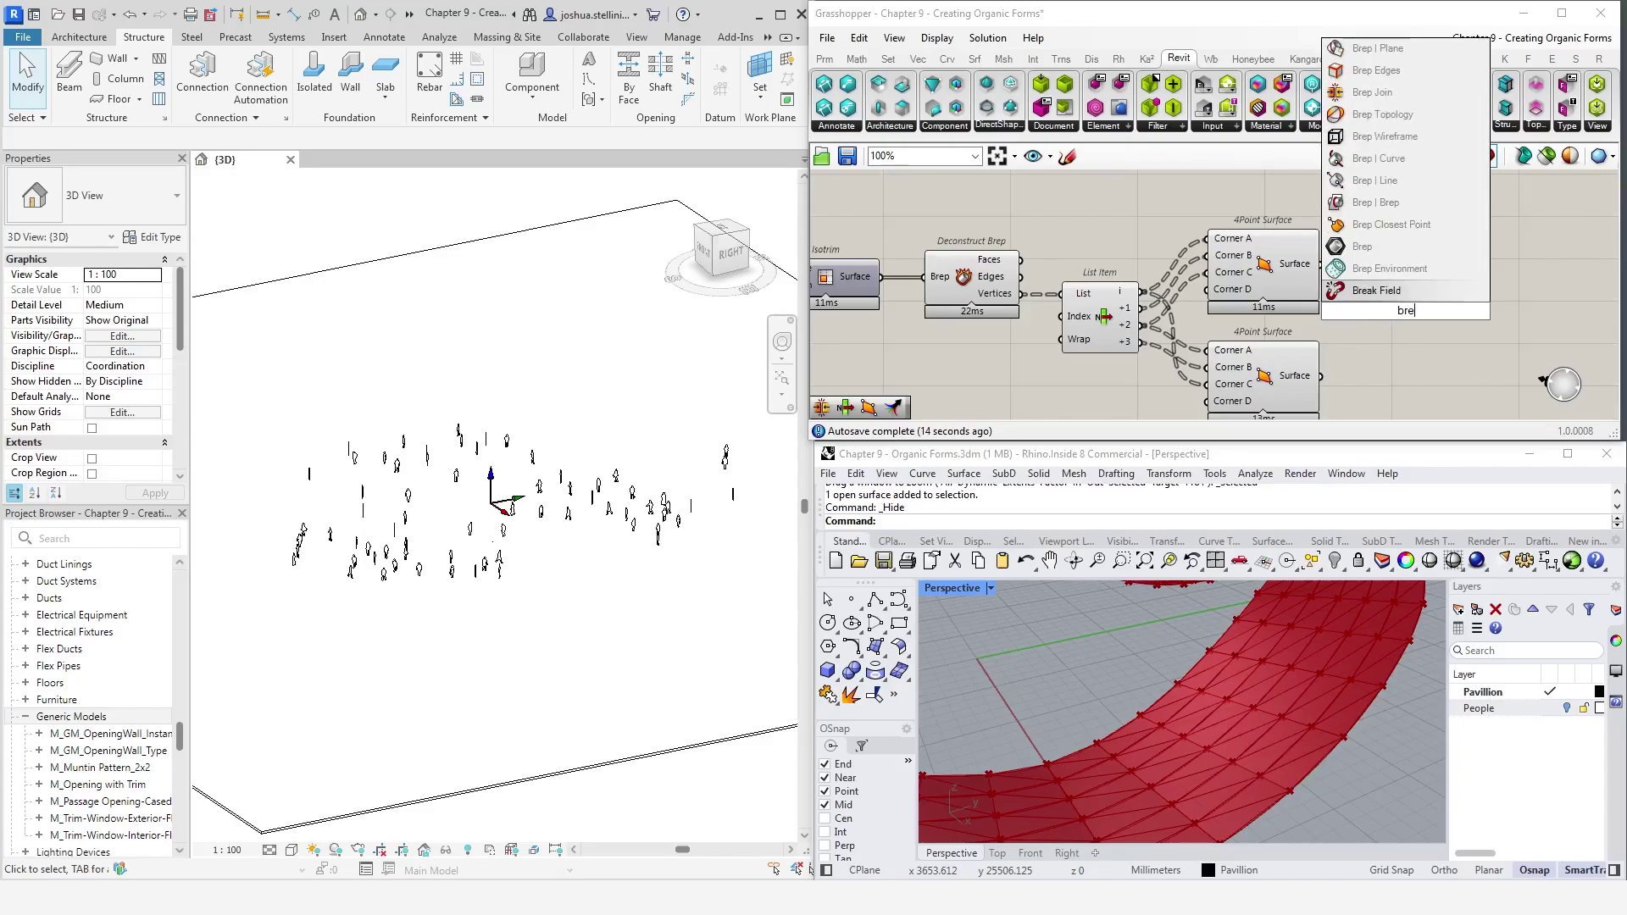
pyautogui.write('p jo')
pyautogui.press('Return')
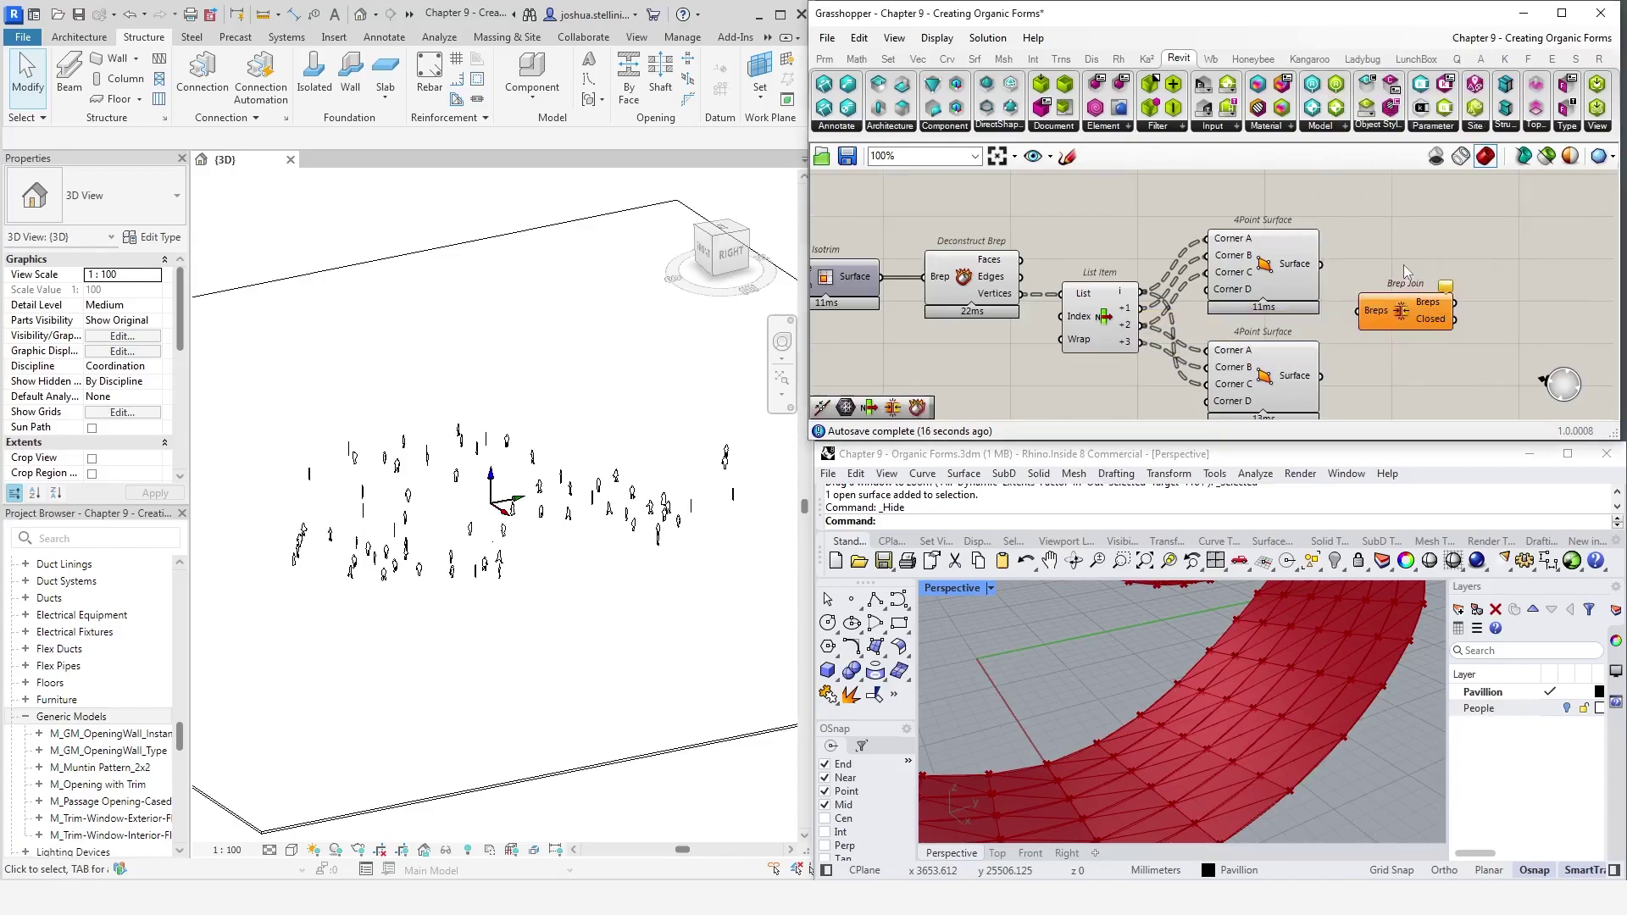
pyautogui.moveTo(1329, 266); pyautogui.dragTo(1360, 310)
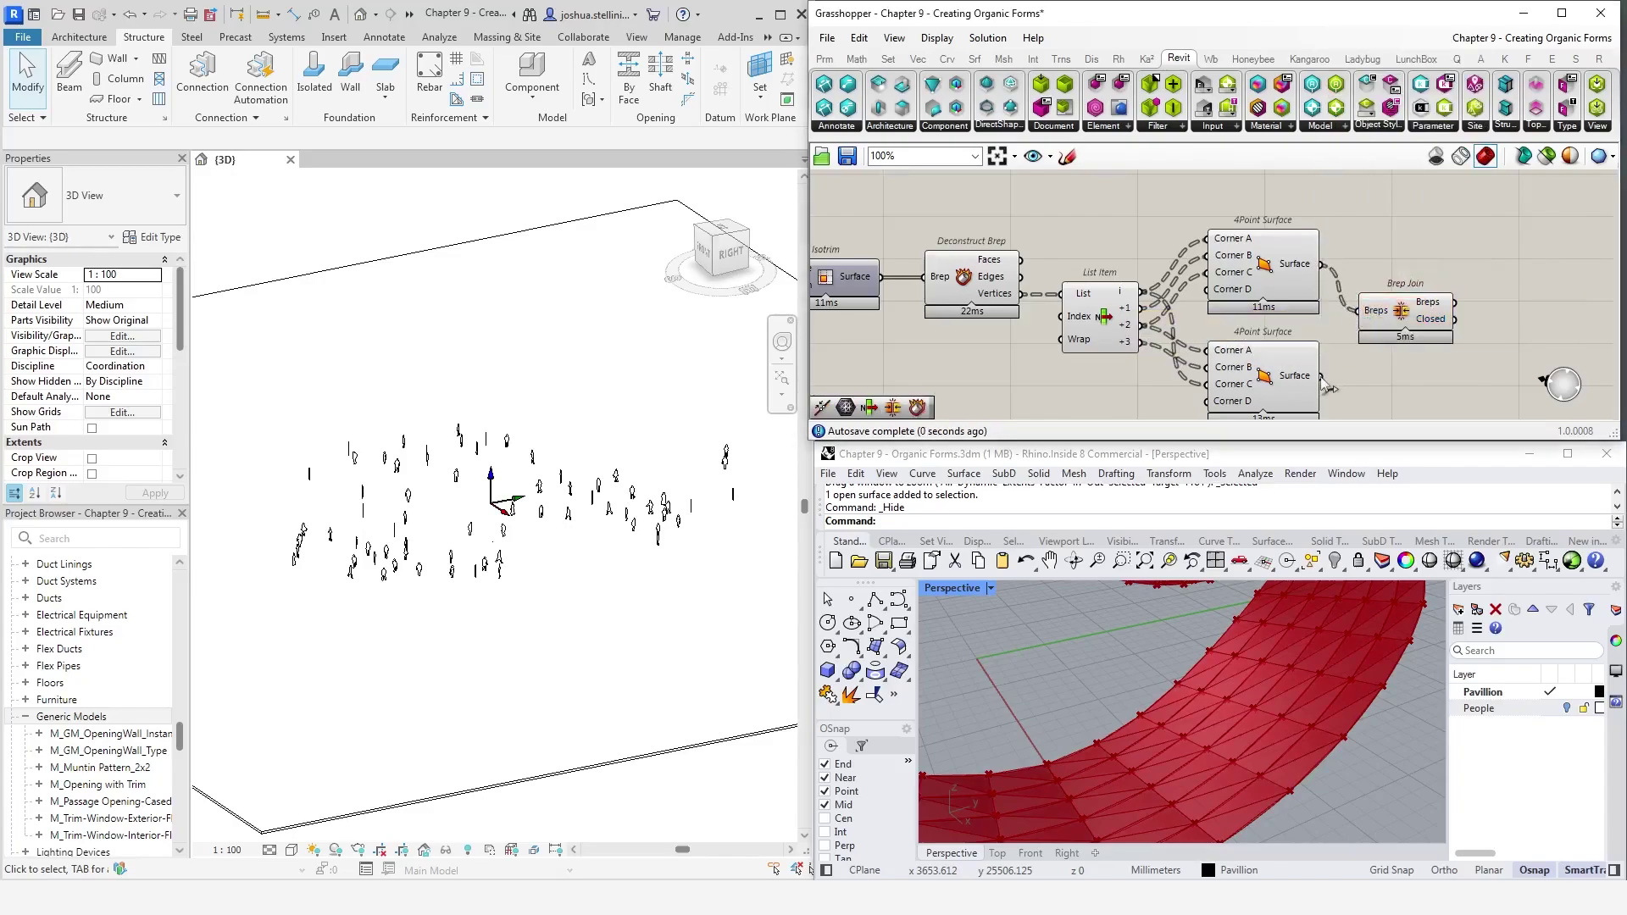
pyautogui.keyDown('shift'); pyautogui.moveTo(1322, 377); pyautogui.dragTo(1437, 316); pyautogui.keyUp('shift')
pyautogui.rightClick(1366, 311)
pyautogui.click(1417, 442)
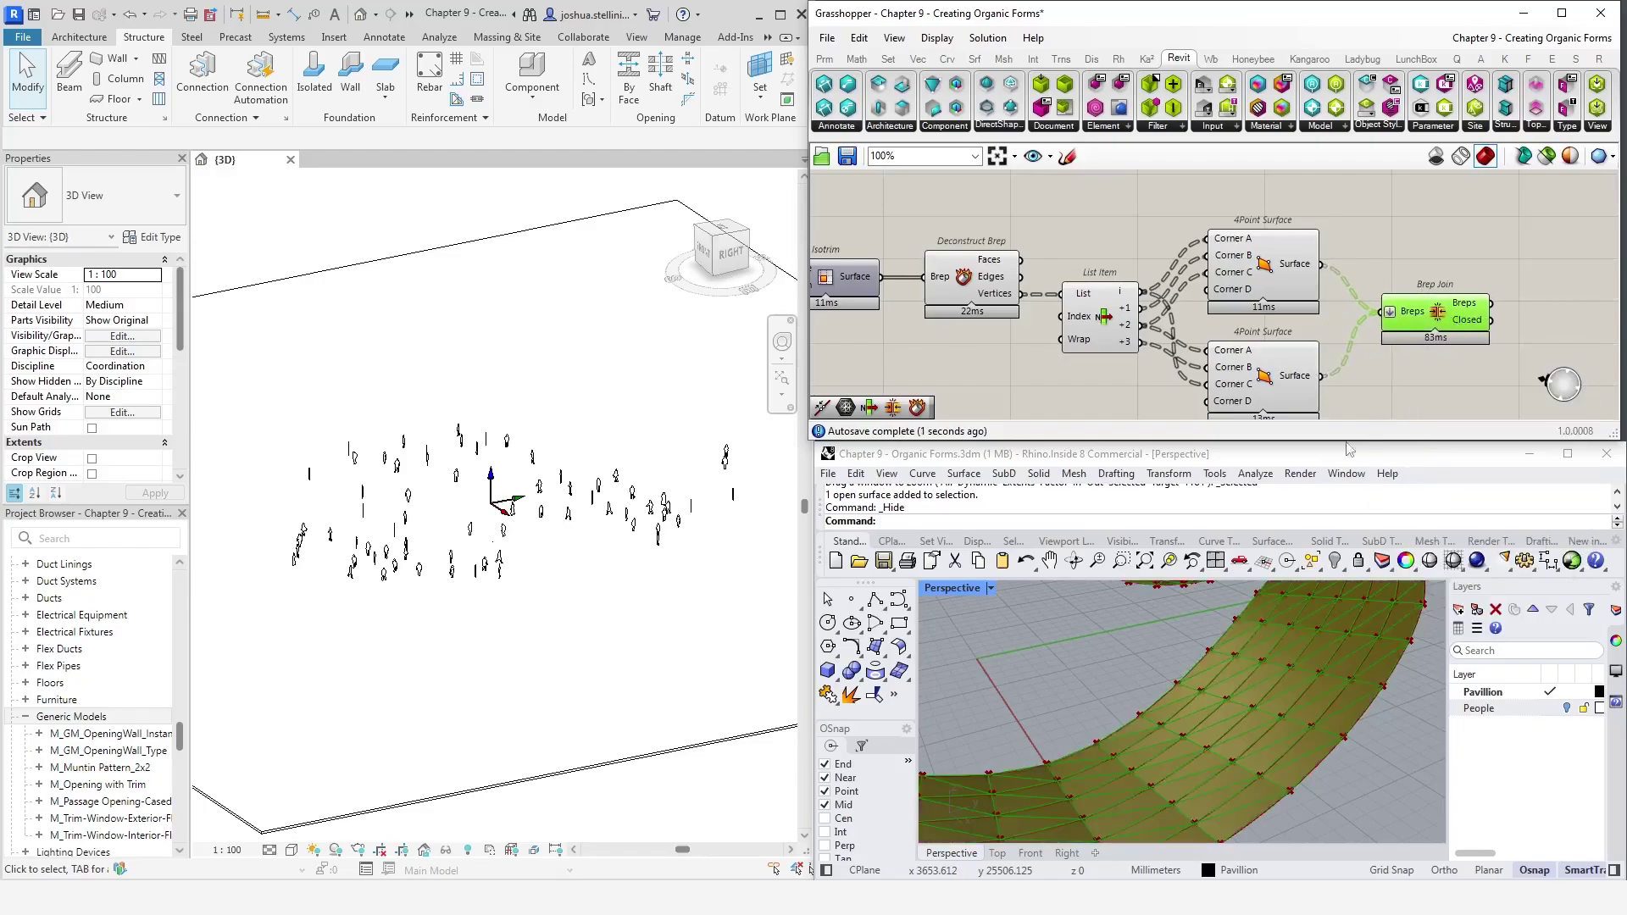
pyautogui.scroll(-5, 1219, 637)
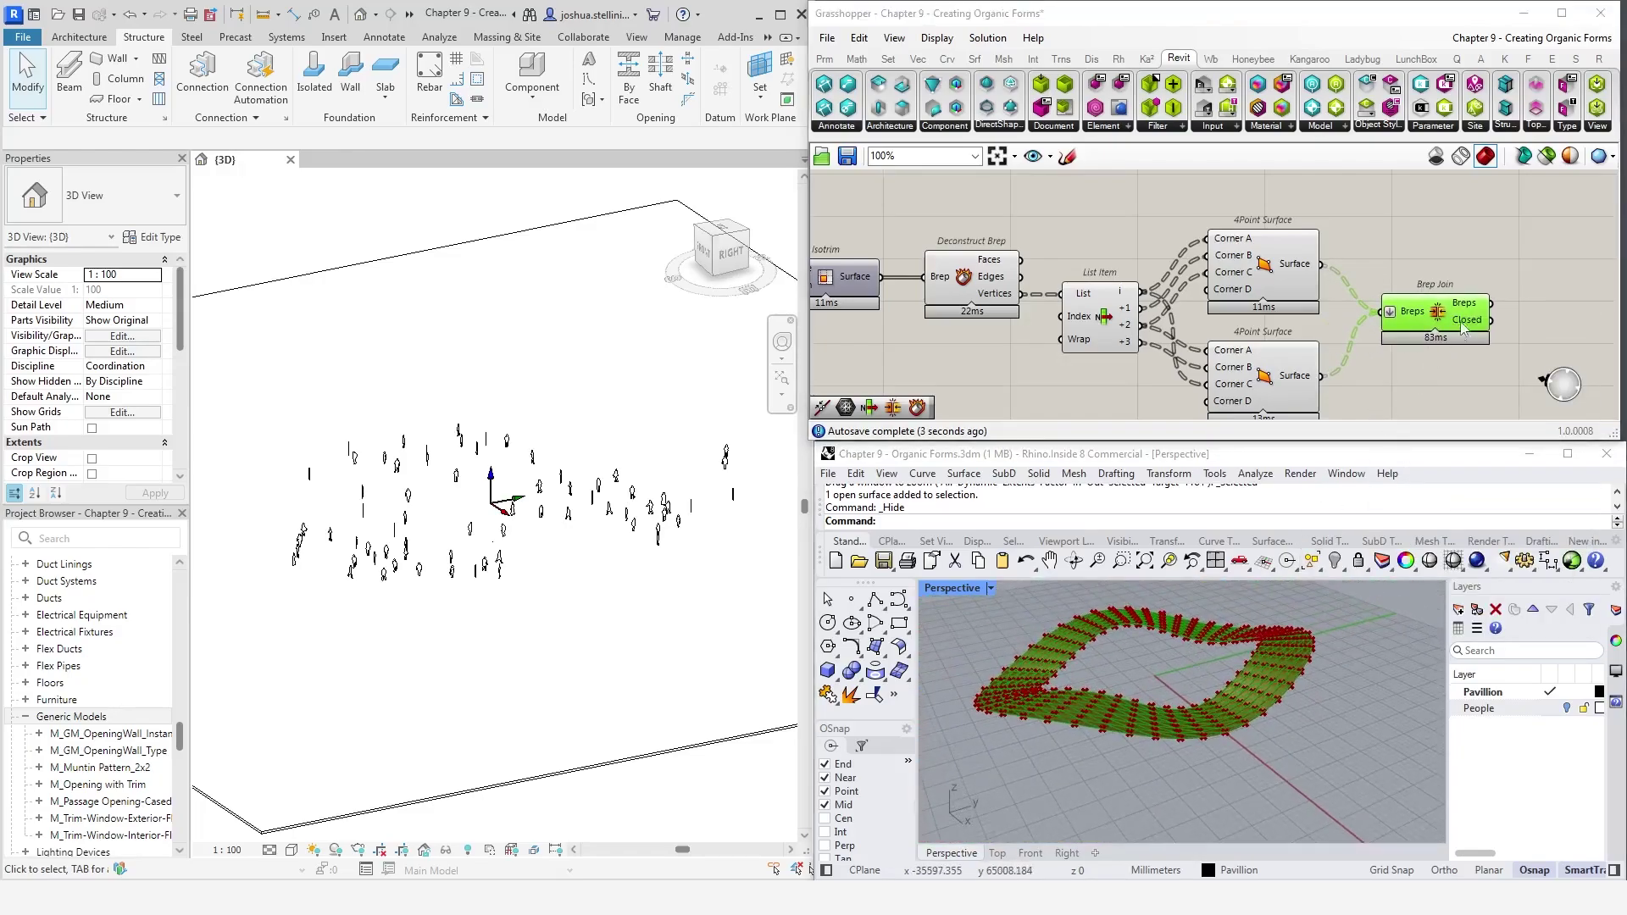
pyautogui.moveTo(1474, 312)
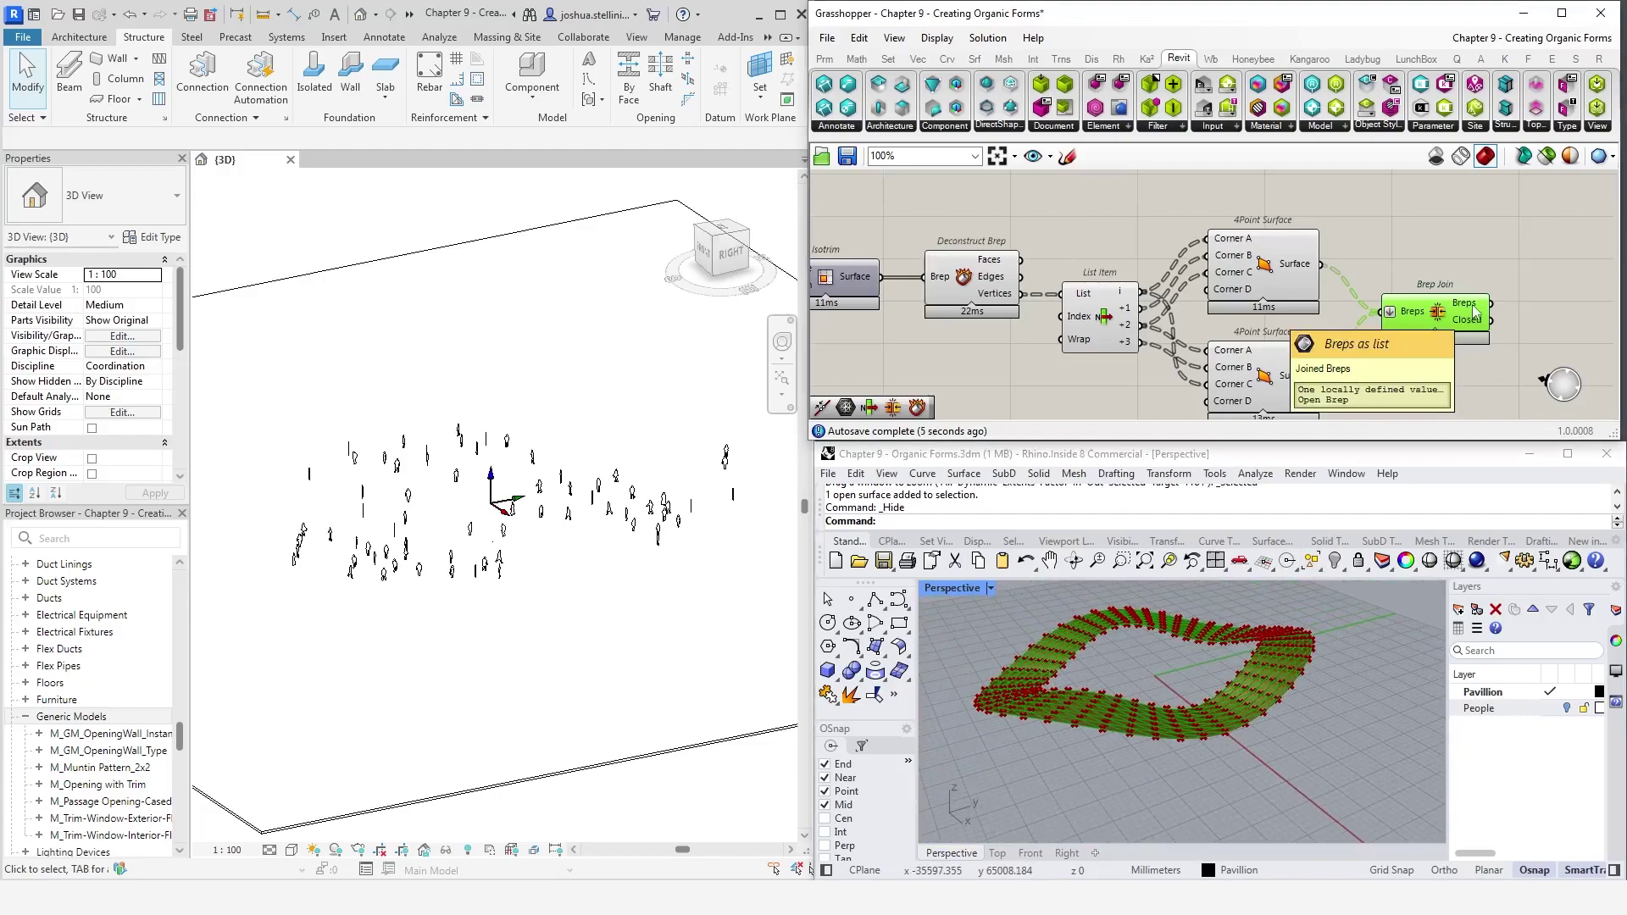
pyautogui.click(1523, 292)
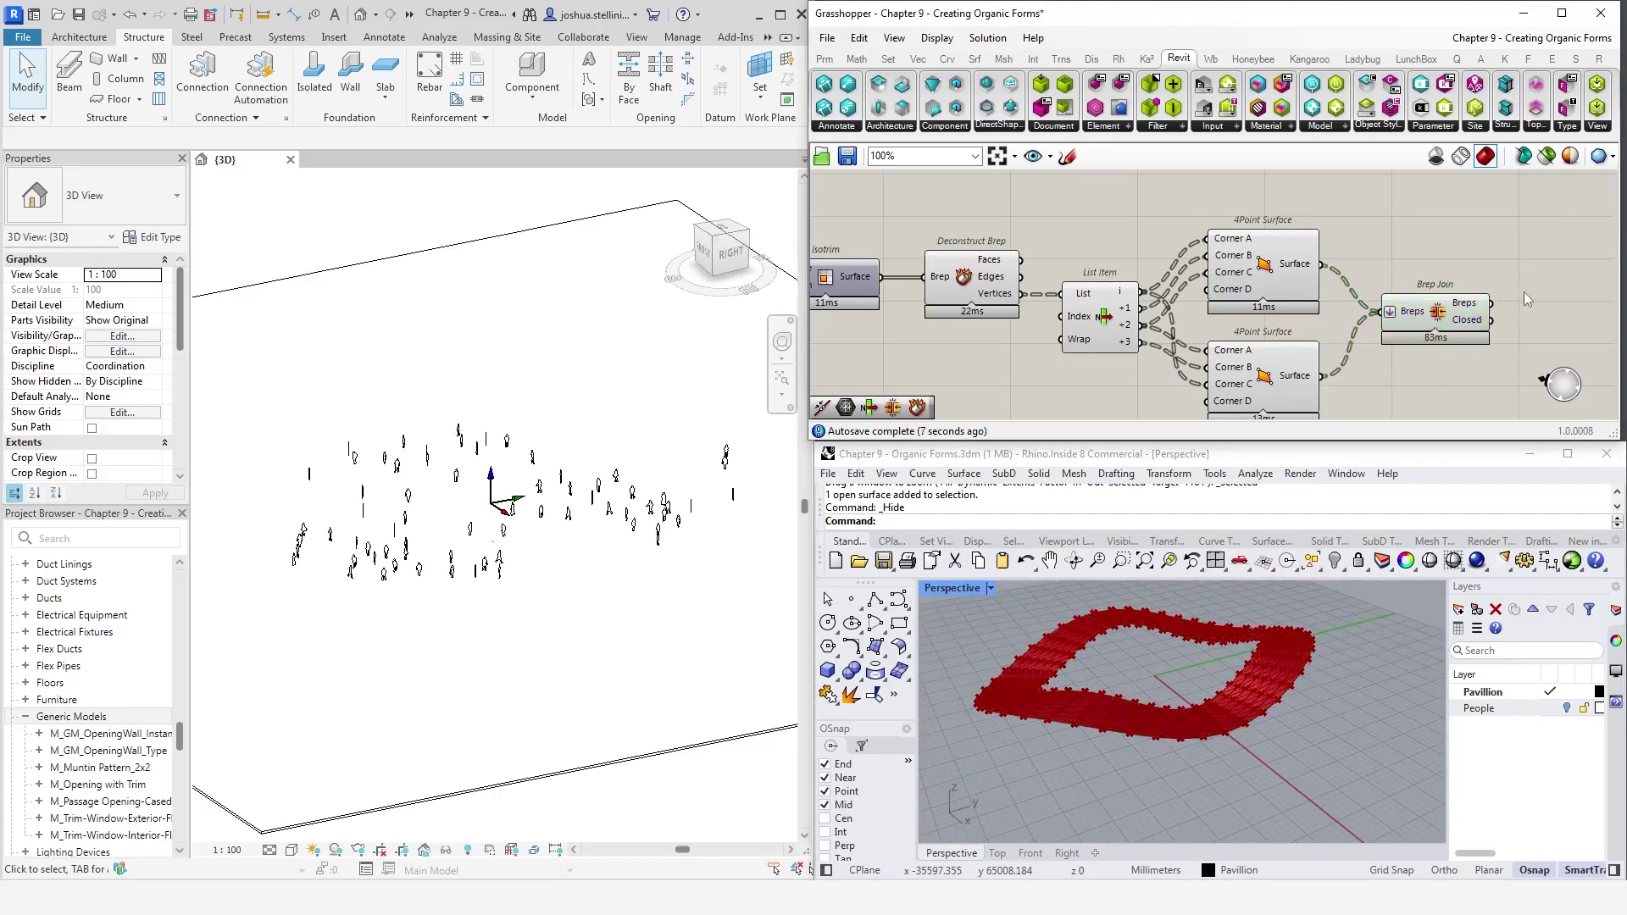
pyautogui.moveTo(1524, 291); pyautogui.dragTo(1394, 283, button='right')
# Feed the joined brep into a new Deconstruct Brep component
pyautogui.doubleClick(1429, 297)
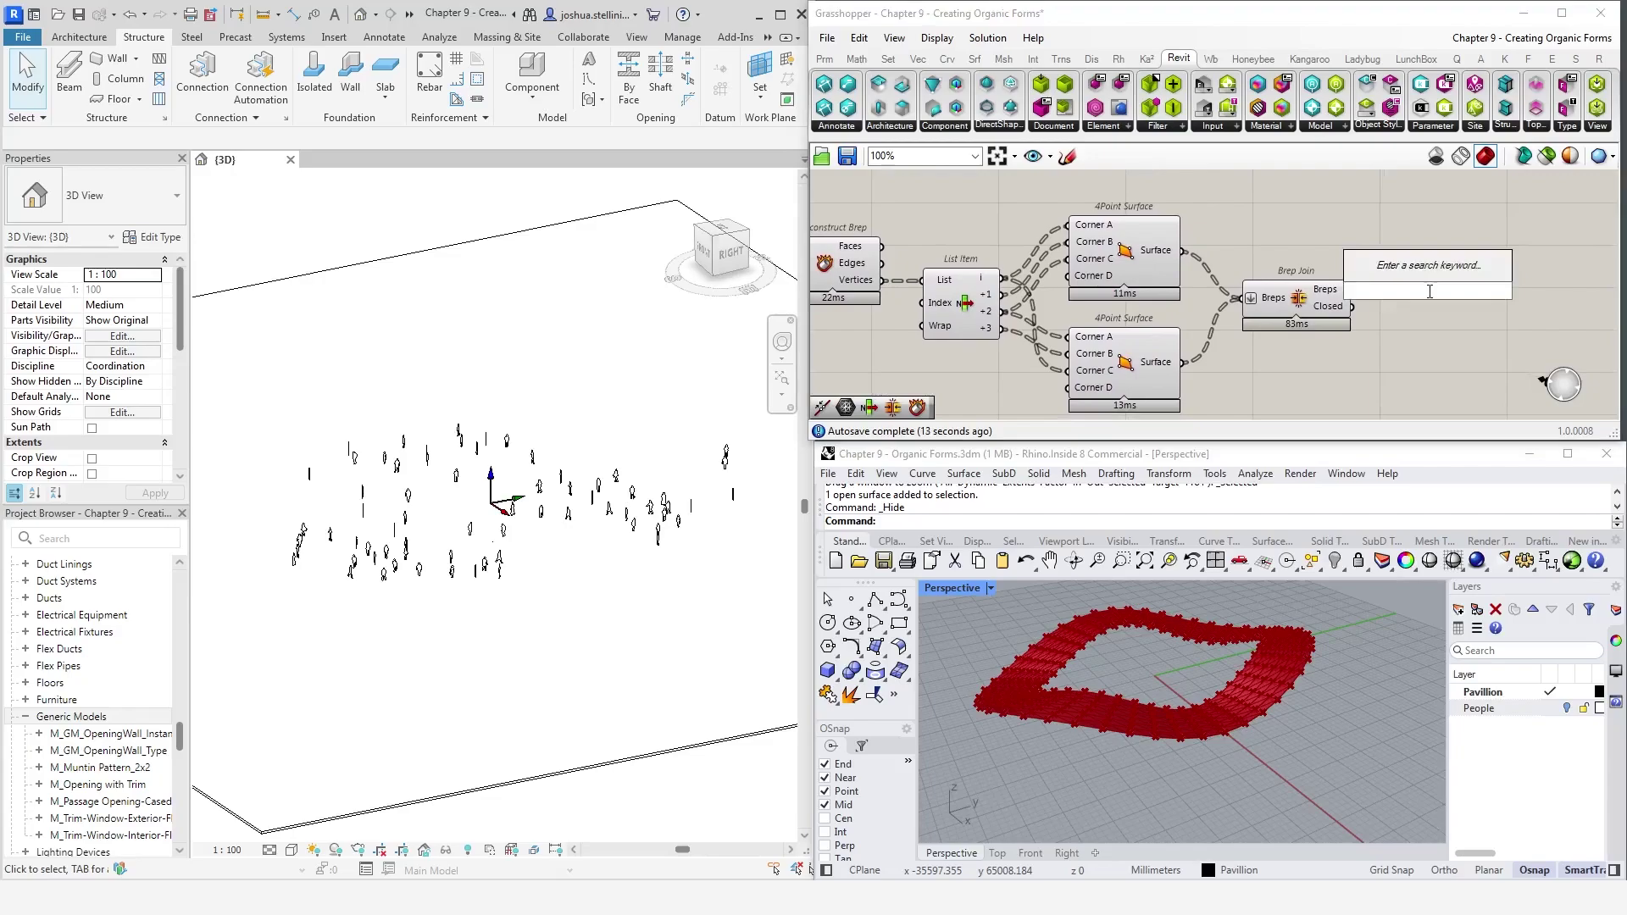
pyautogui.write('deb')
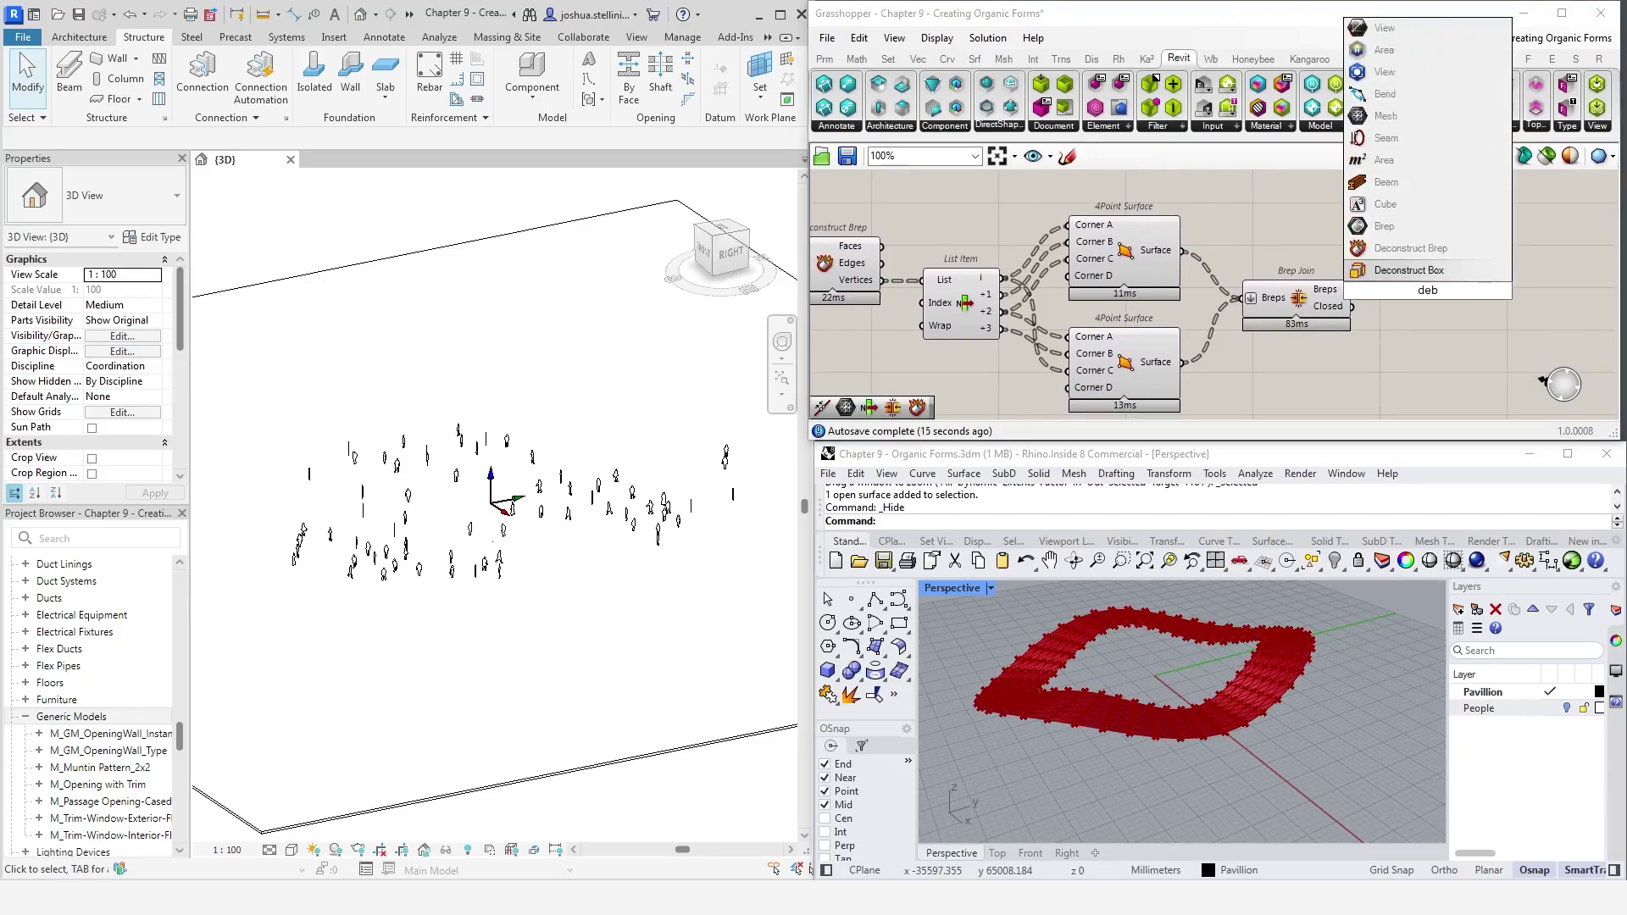
pyautogui.click(1411, 247)
pyautogui.moveTo(1353, 290); pyautogui.dragTo(1377, 292)
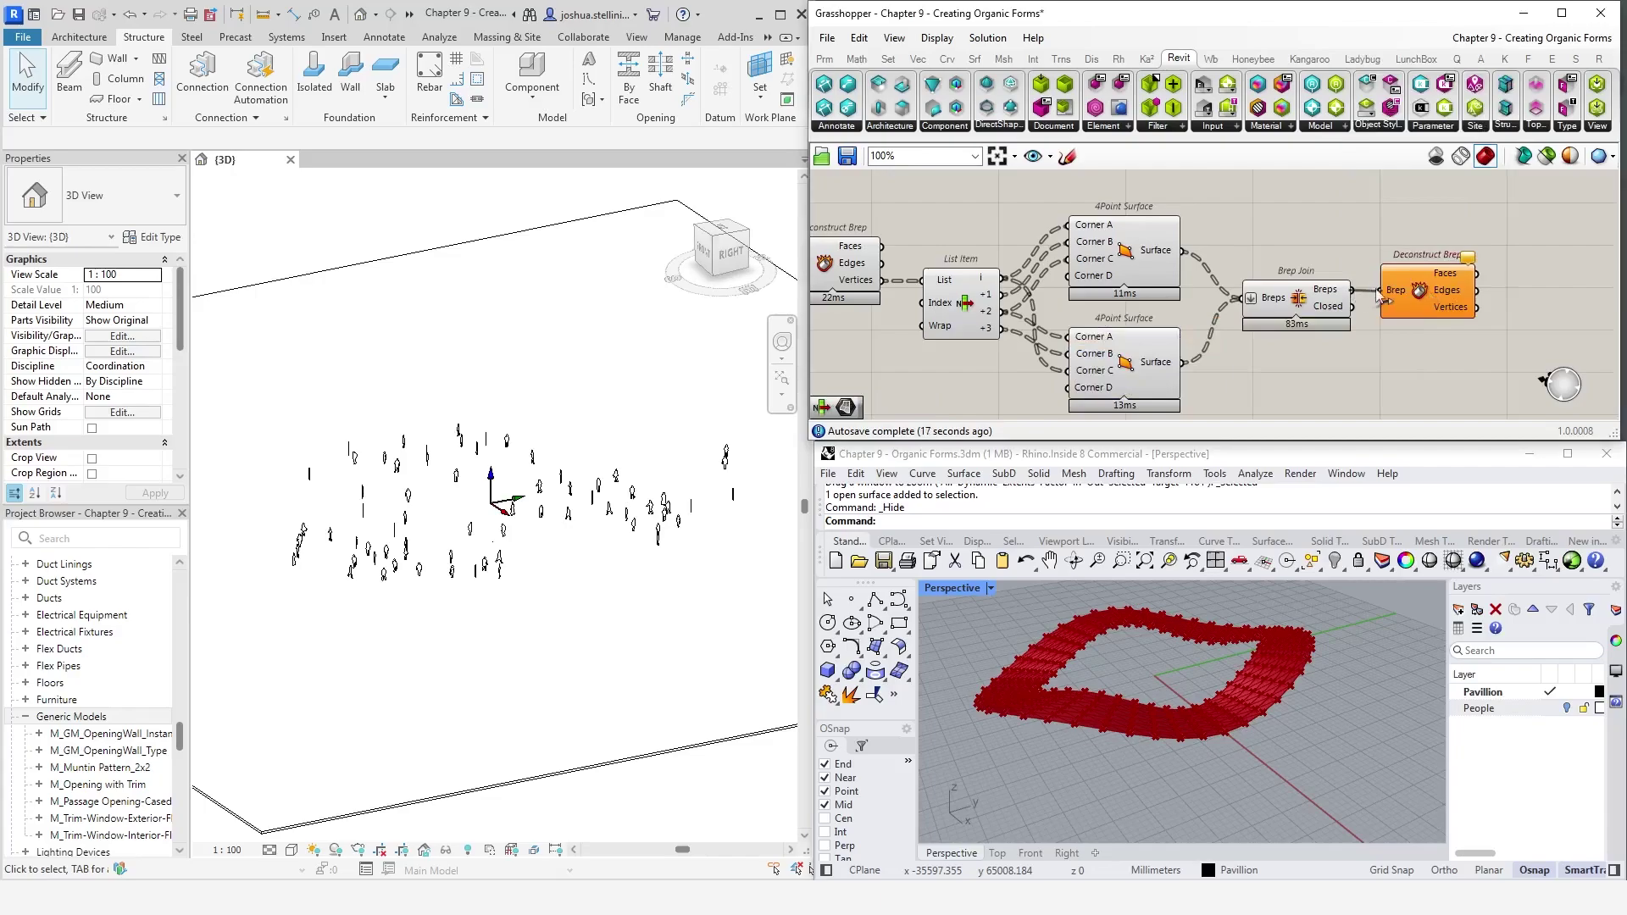
pyautogui.click(1512, 273)
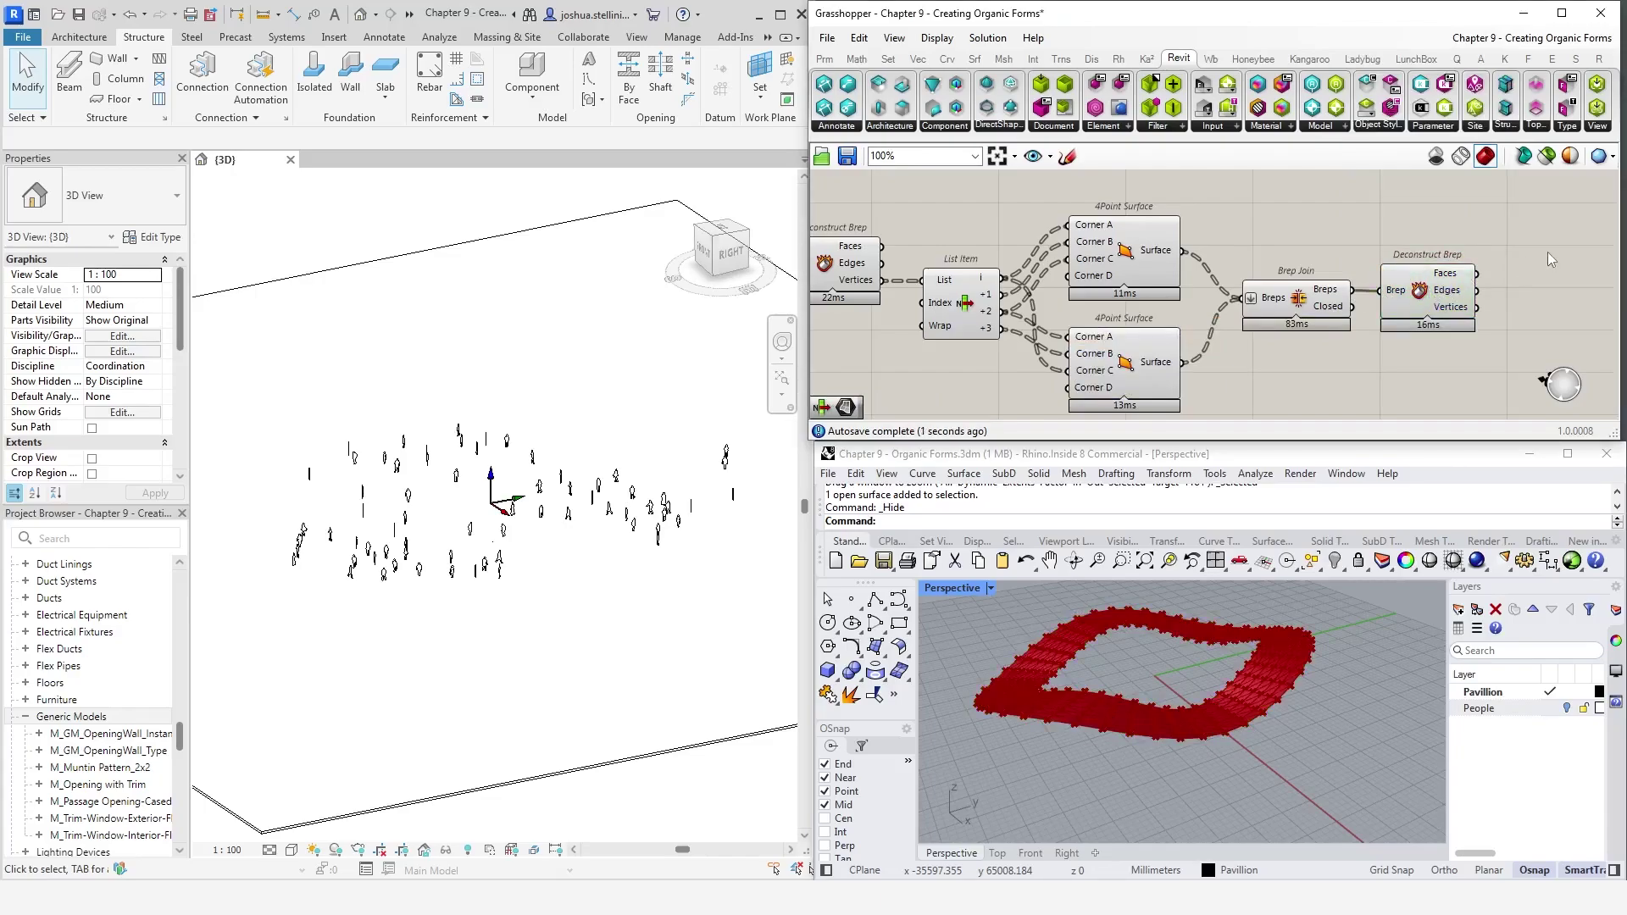
# Collect the brep faces in a Surface parameter named 'Panel Faces'
pyautogui.rightClick(1550, 259)
pyautogui.click(1498, 241)
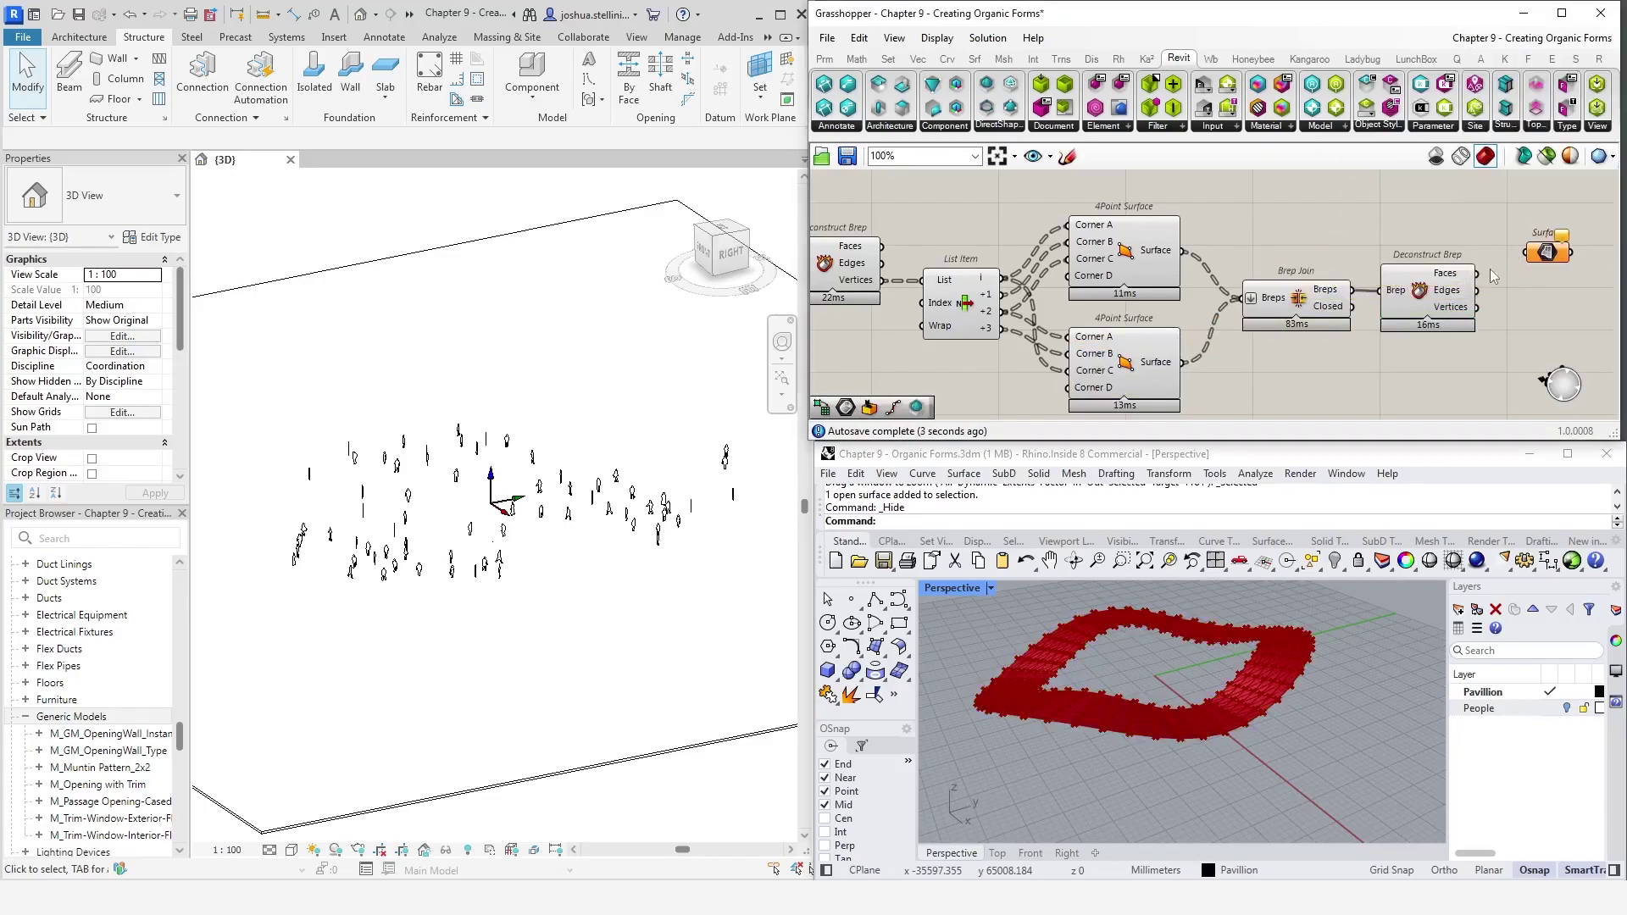
pyautogui.moveTo(1477, 273); pyautogui.dragTo(1558, 258)
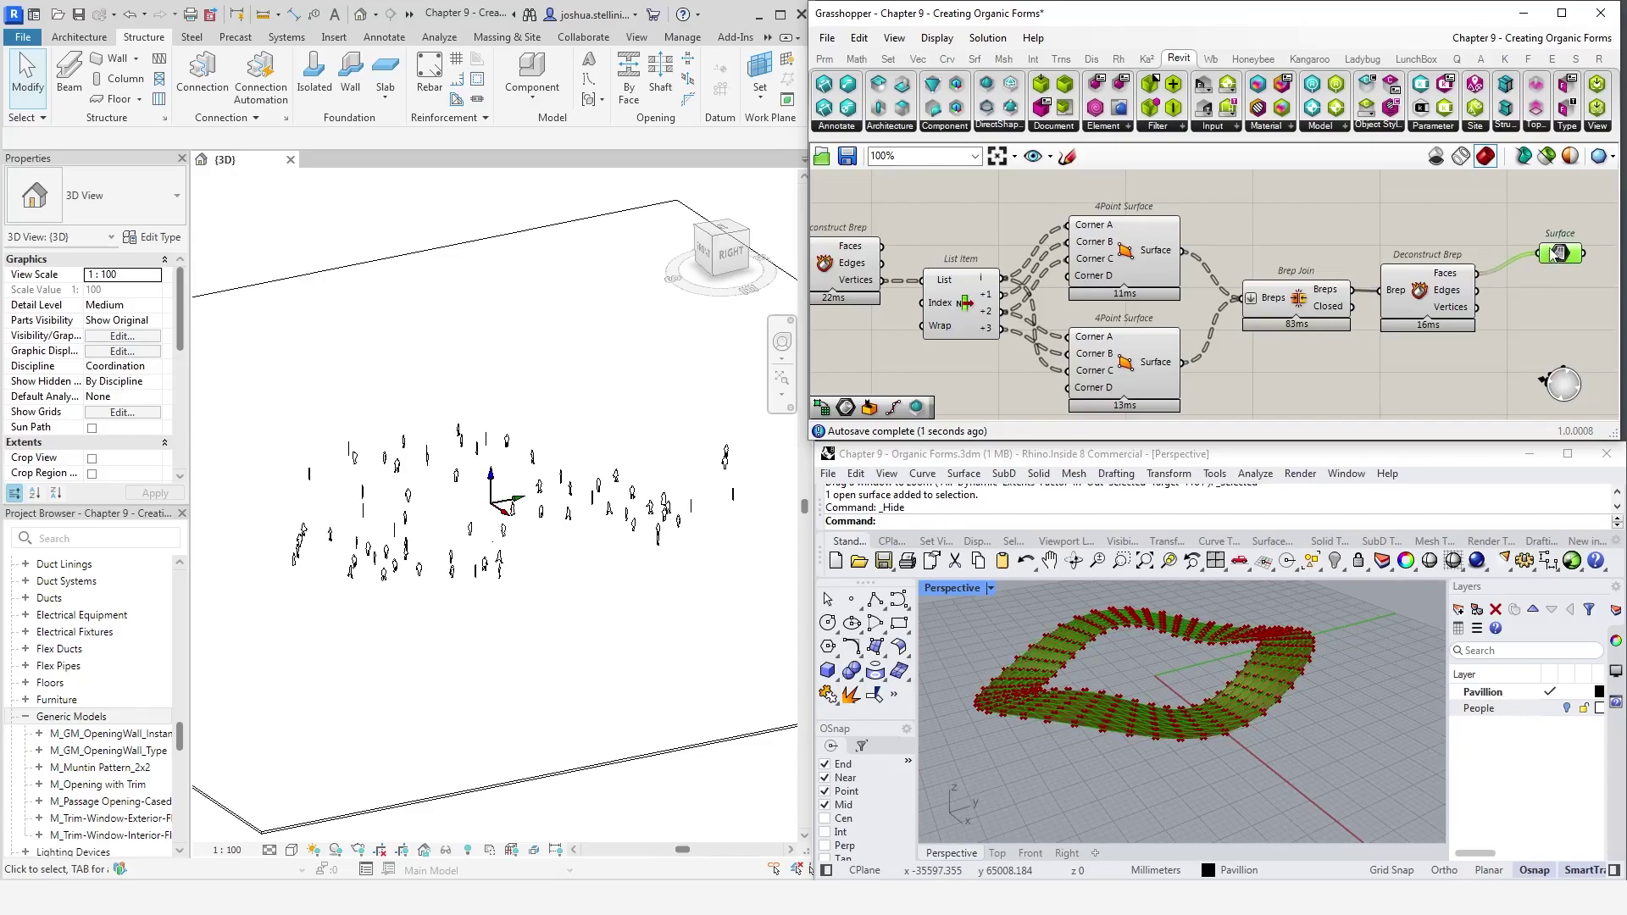
pyautogui.keyDown('ctrl'); pyautogui.click(1547, 246); pyautogui.keyUp('ctrl')
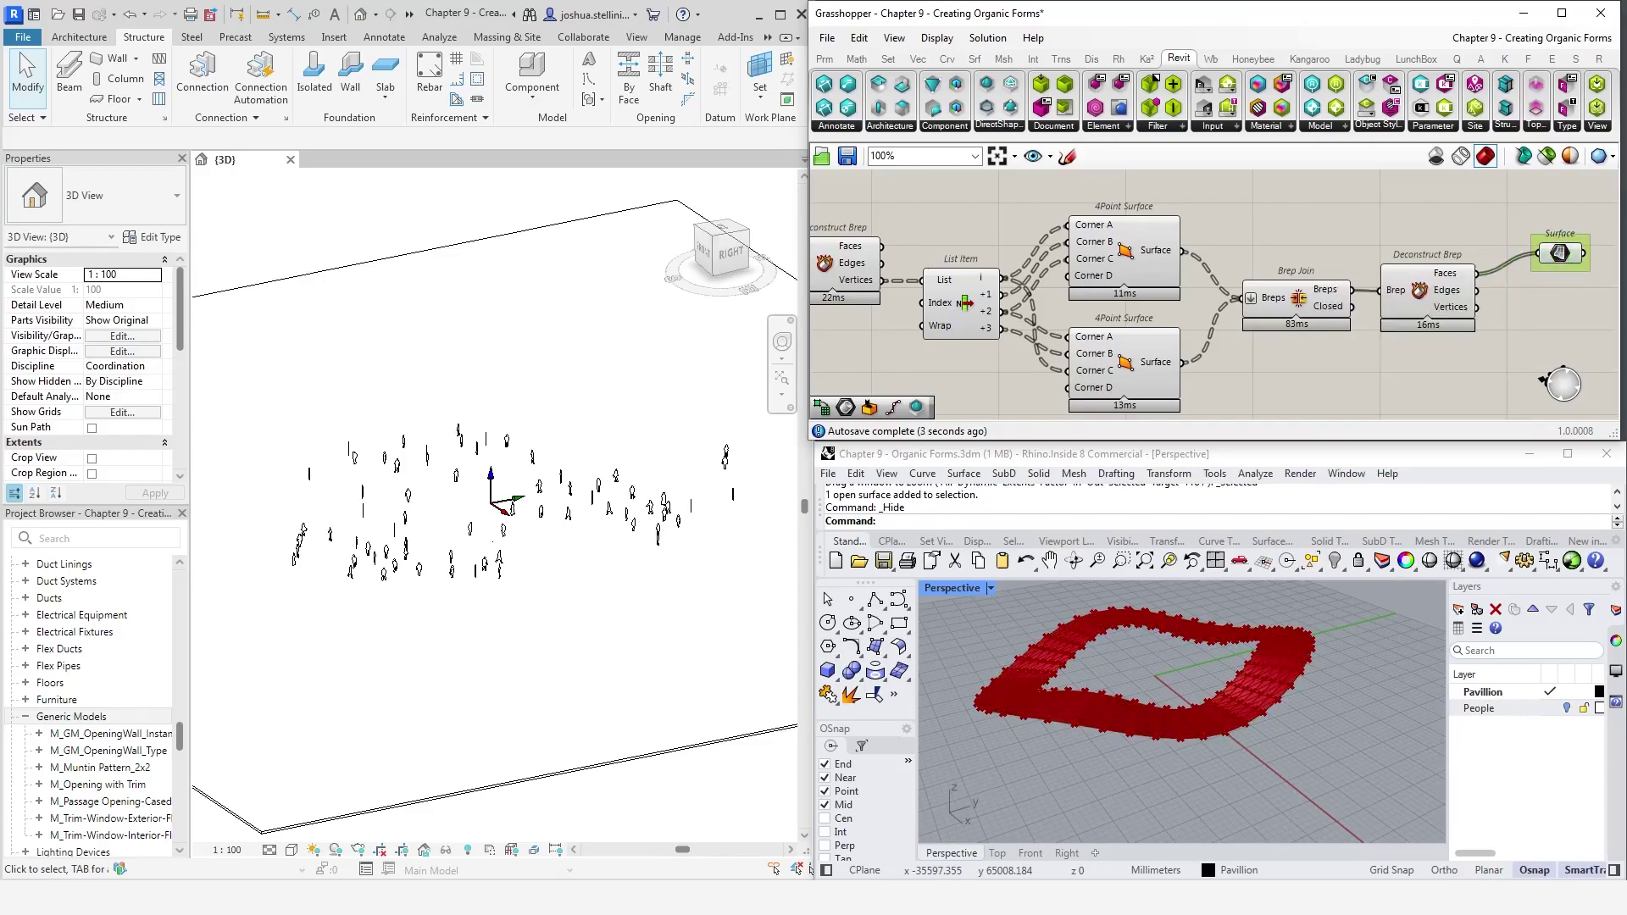
pyautogui.moveTo(1544, 237); pyautogui.dragTo(1216, 227, button='right')
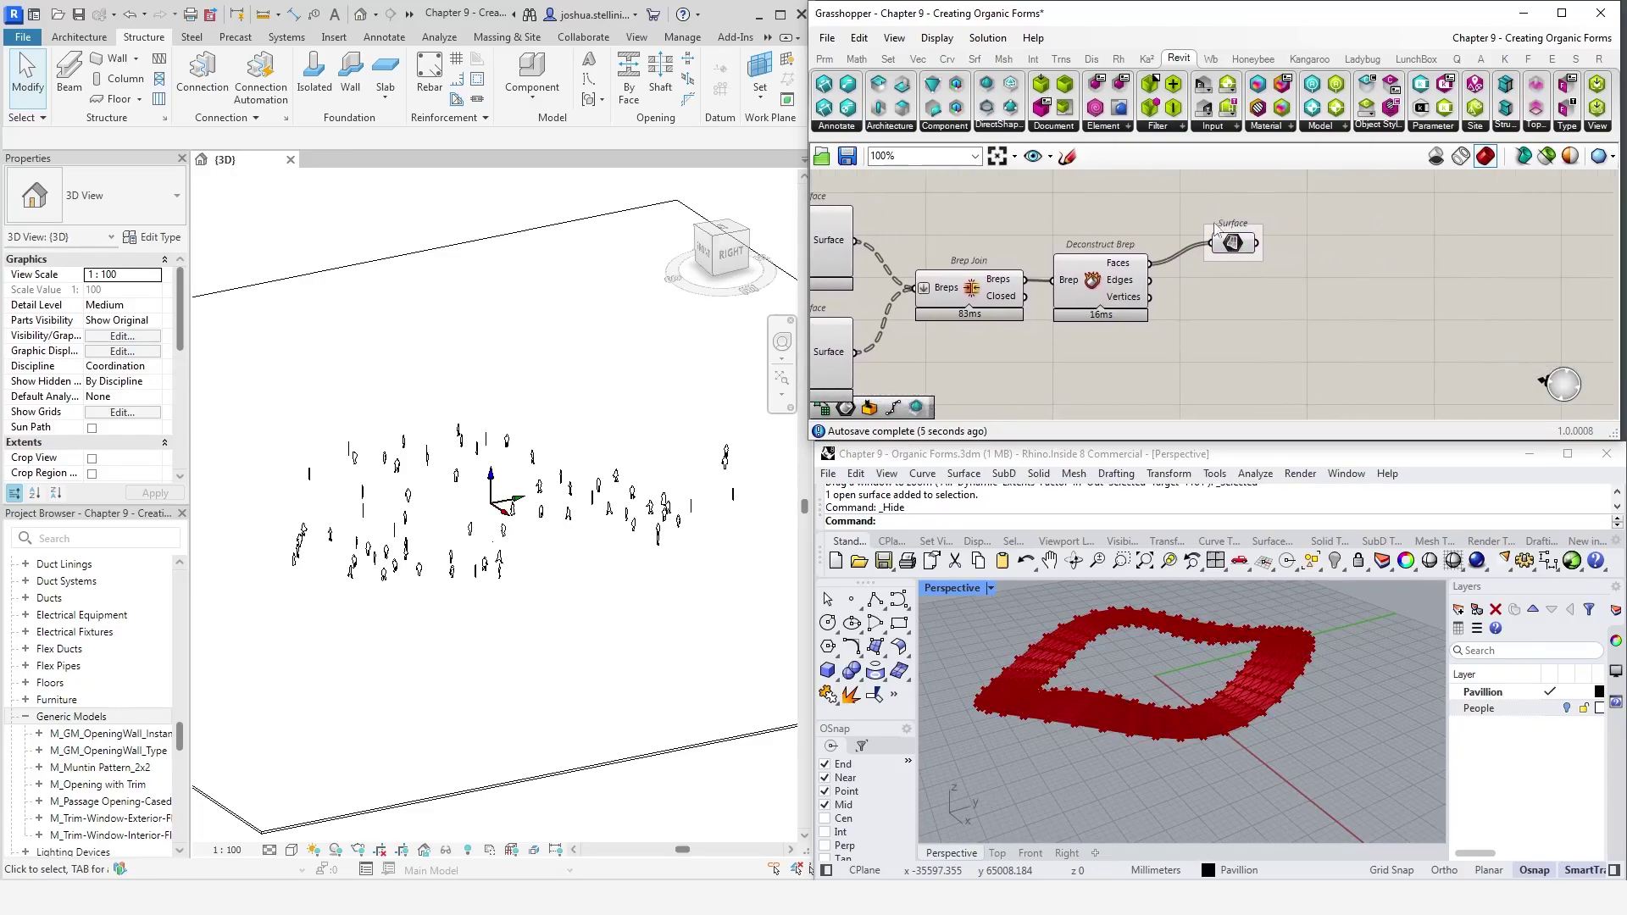
pyautogui.rightClick(1215, 231)
pyautogui.write('Pa')
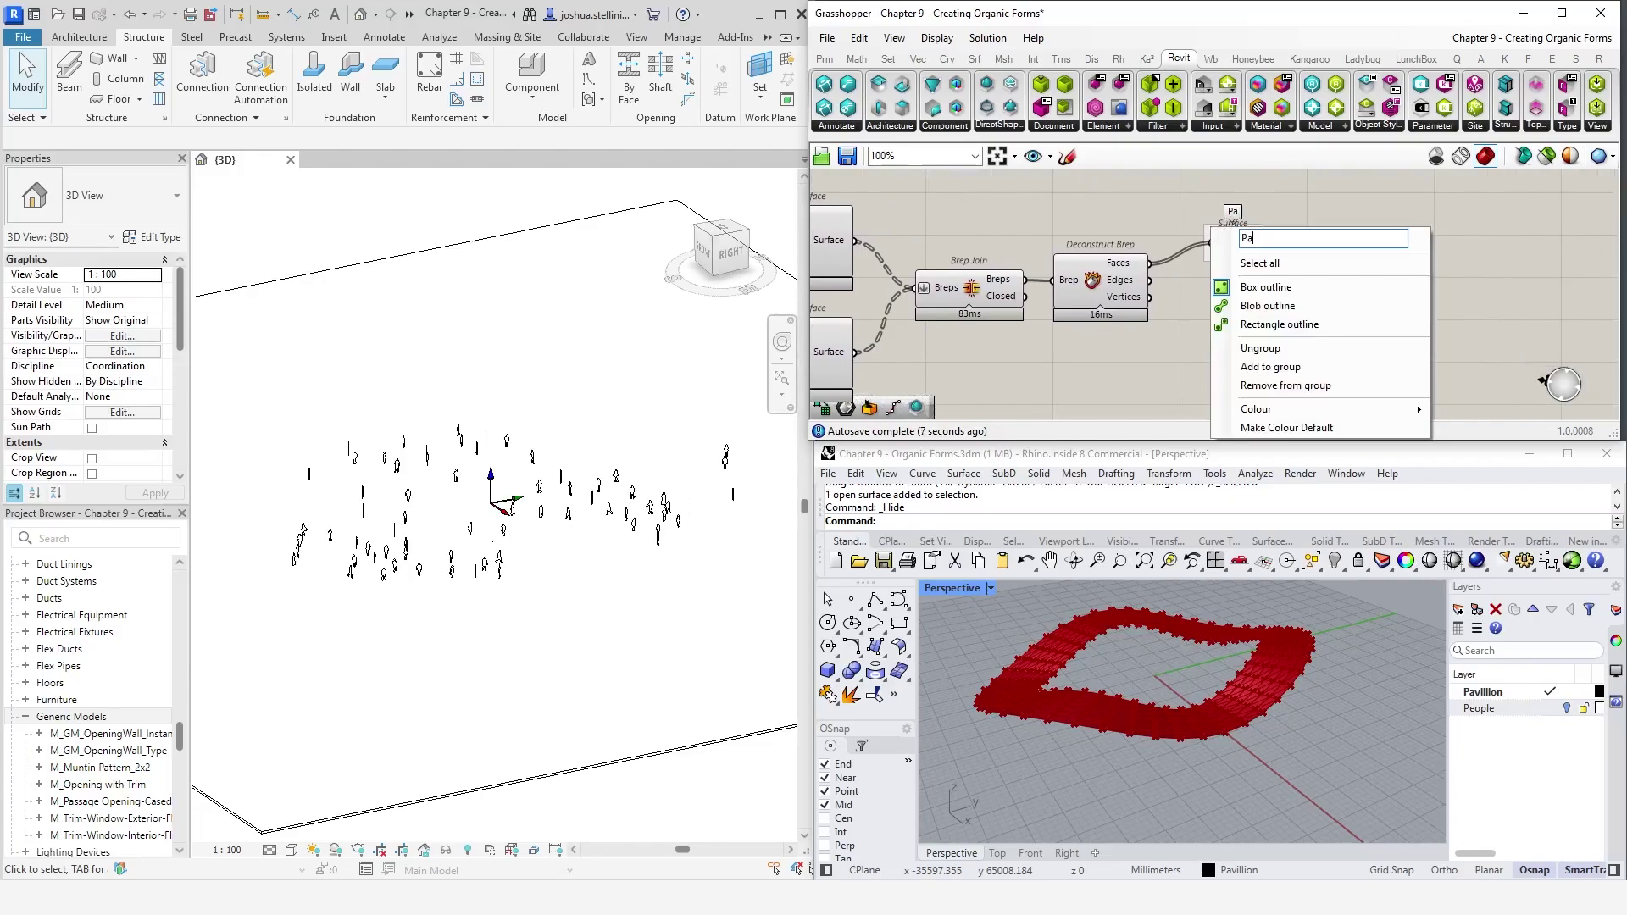
pyautogui.write('nel Faces')
pyautogui.press('Return')
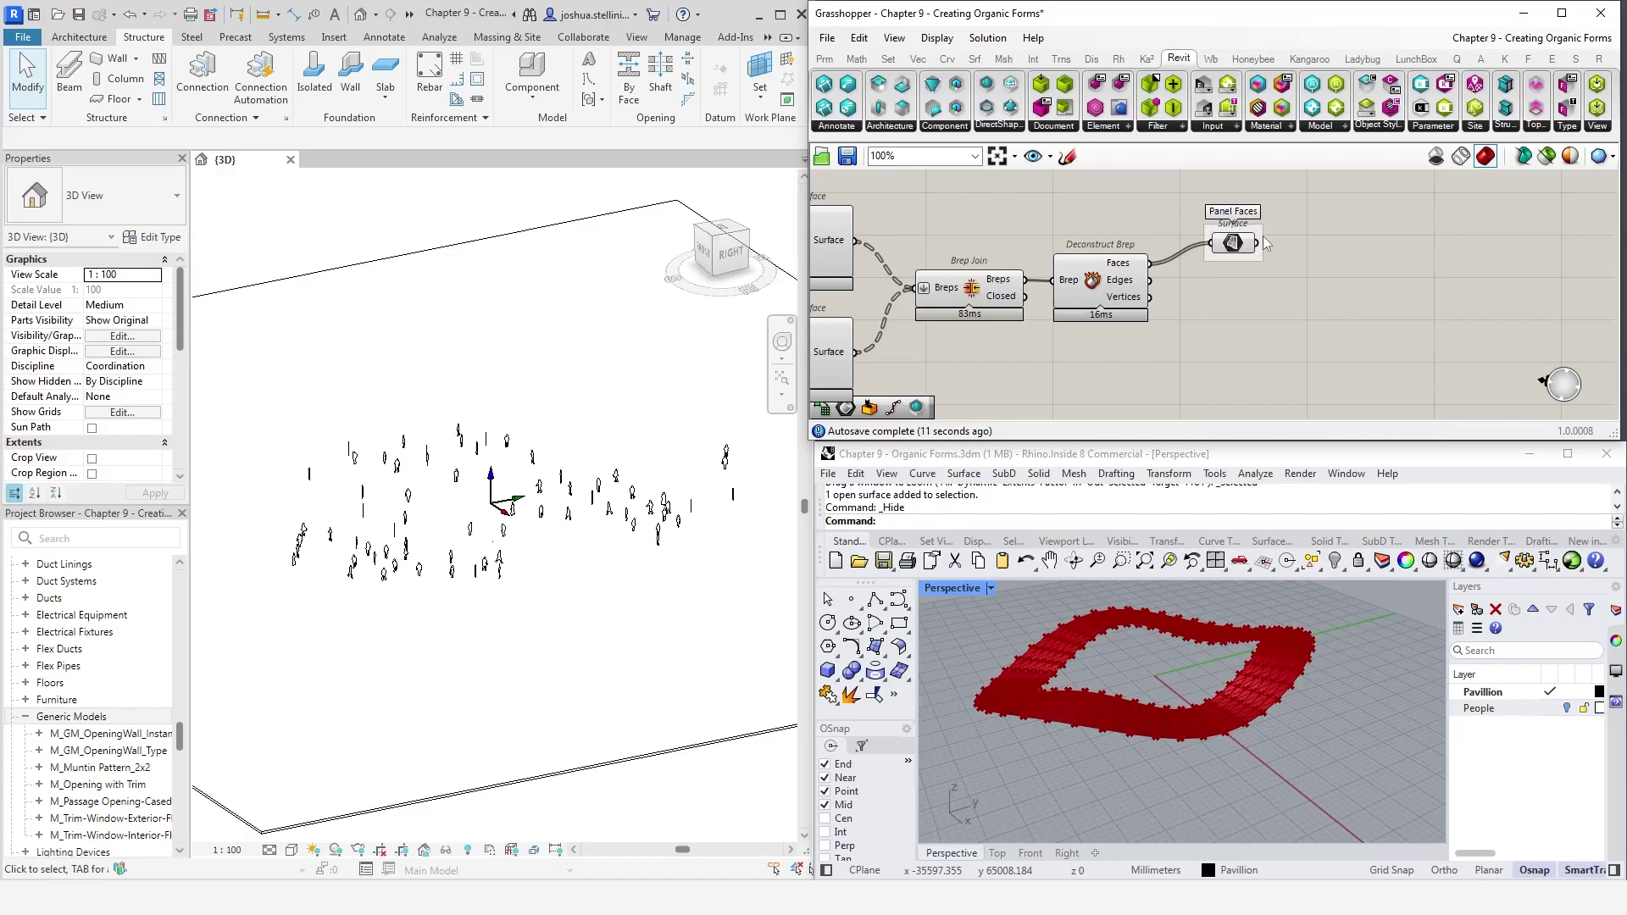
# Collect the brep edges in a Curve parameter grouped as 'Beam Curves'
pyautogui.doubleClick(1239, 307)
pyautogui.write('crv')
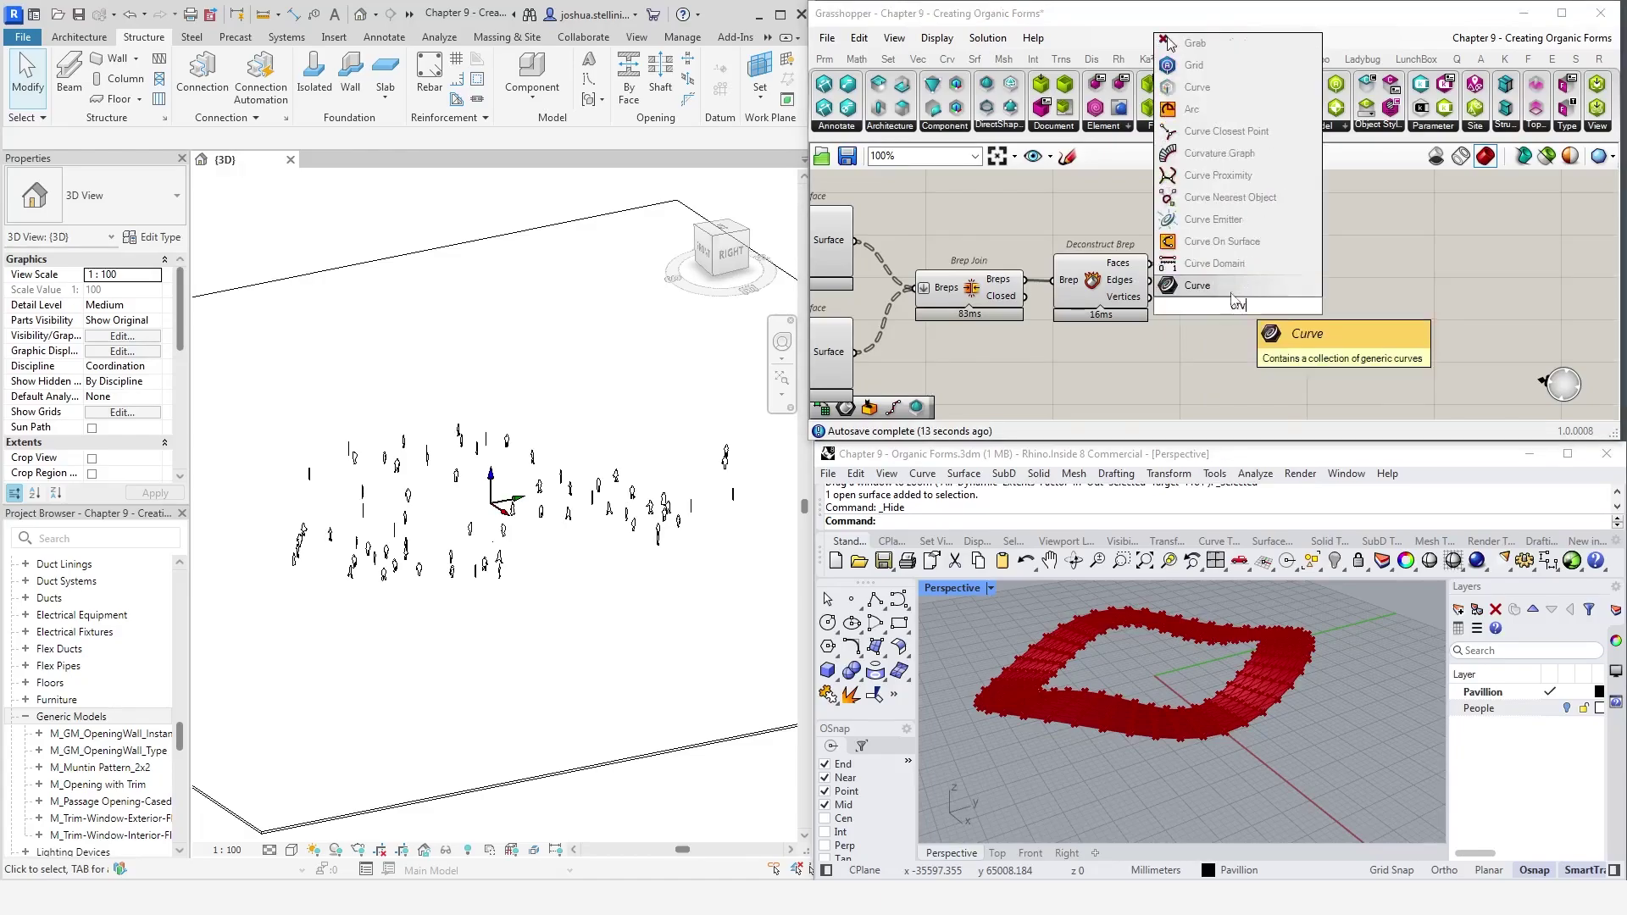
pyautogui.press('Return')
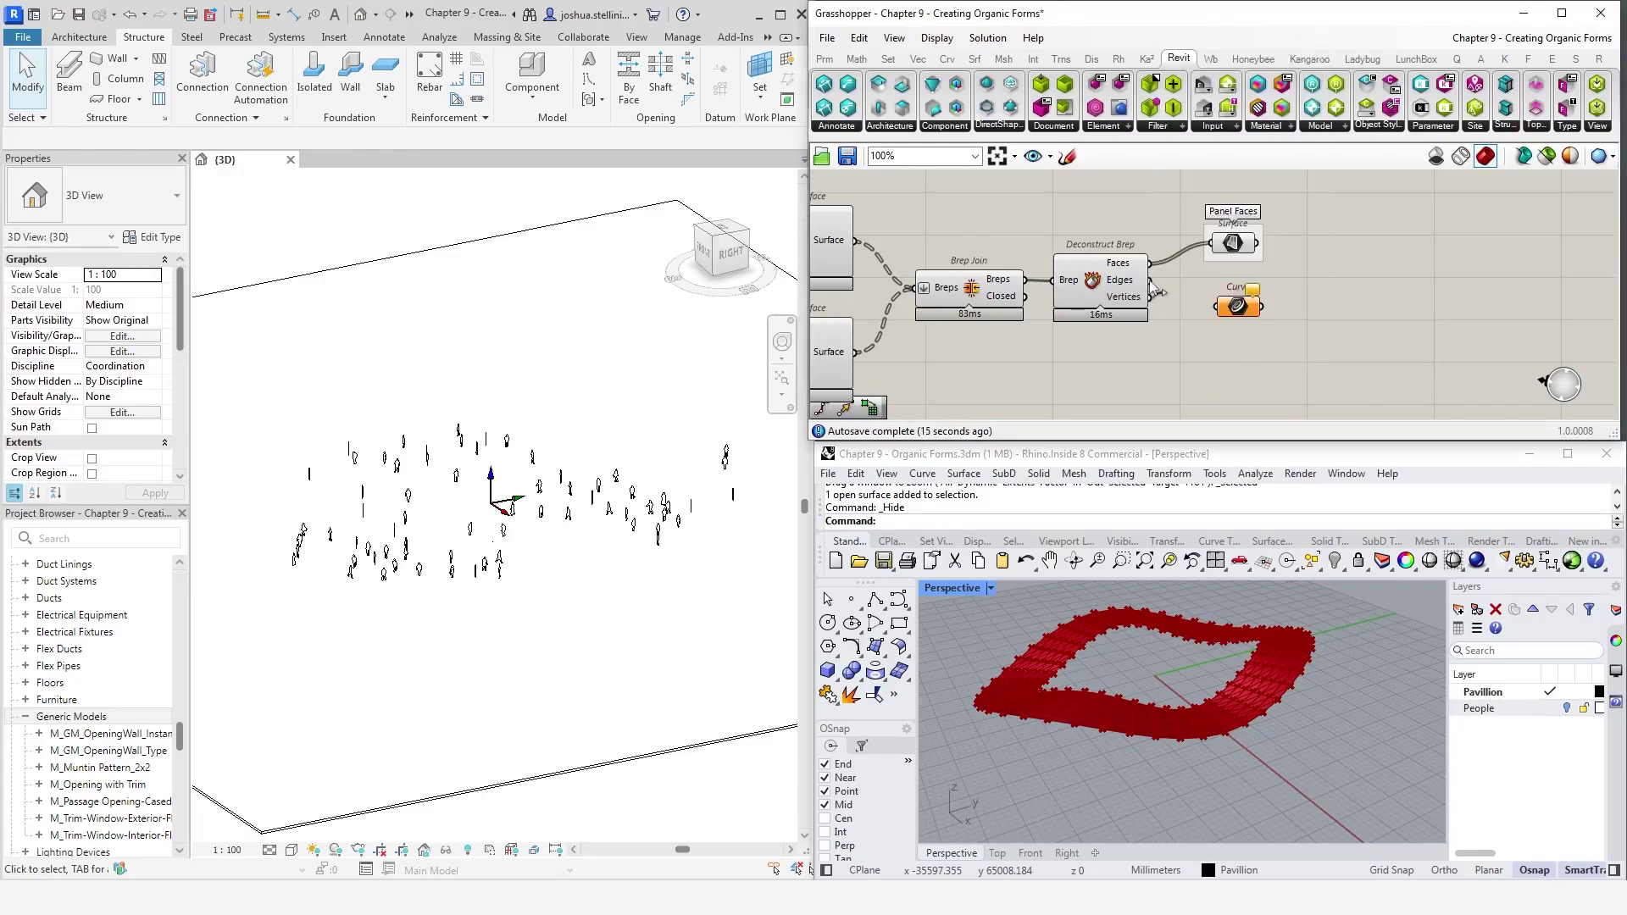
pyautogui.moveTo(1150, 281); pyautogui.dragTo(1237, 339)
pyautogui.hotkey('ctrl', 'g')
pyautogui.rightClick(1252, 318)
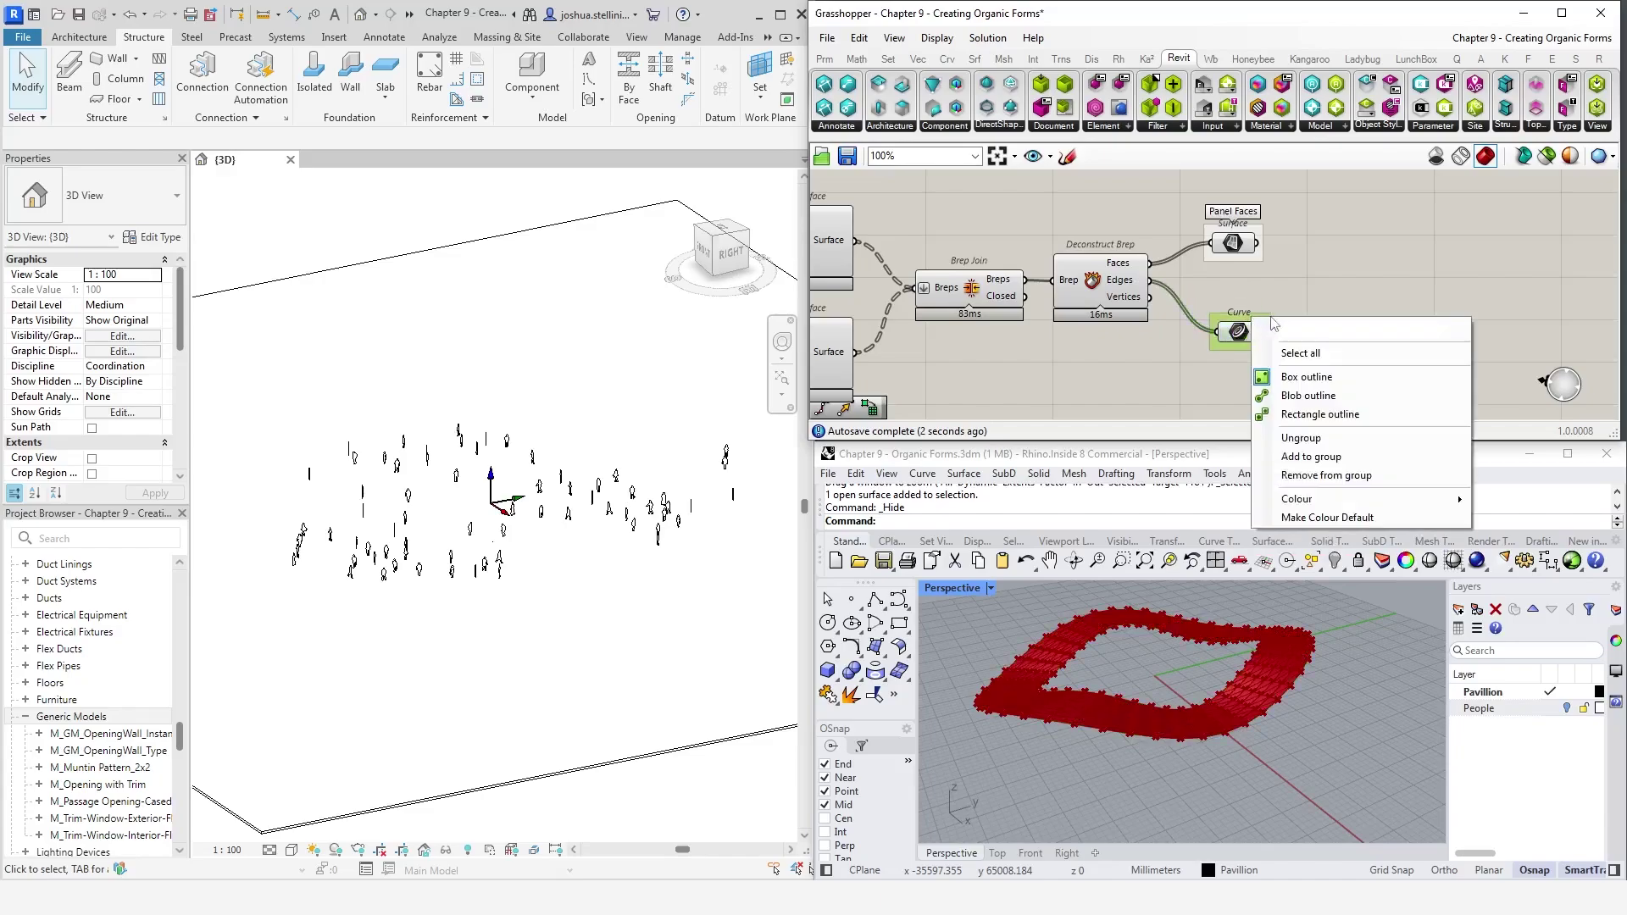
pyautogui.write('Beam ')
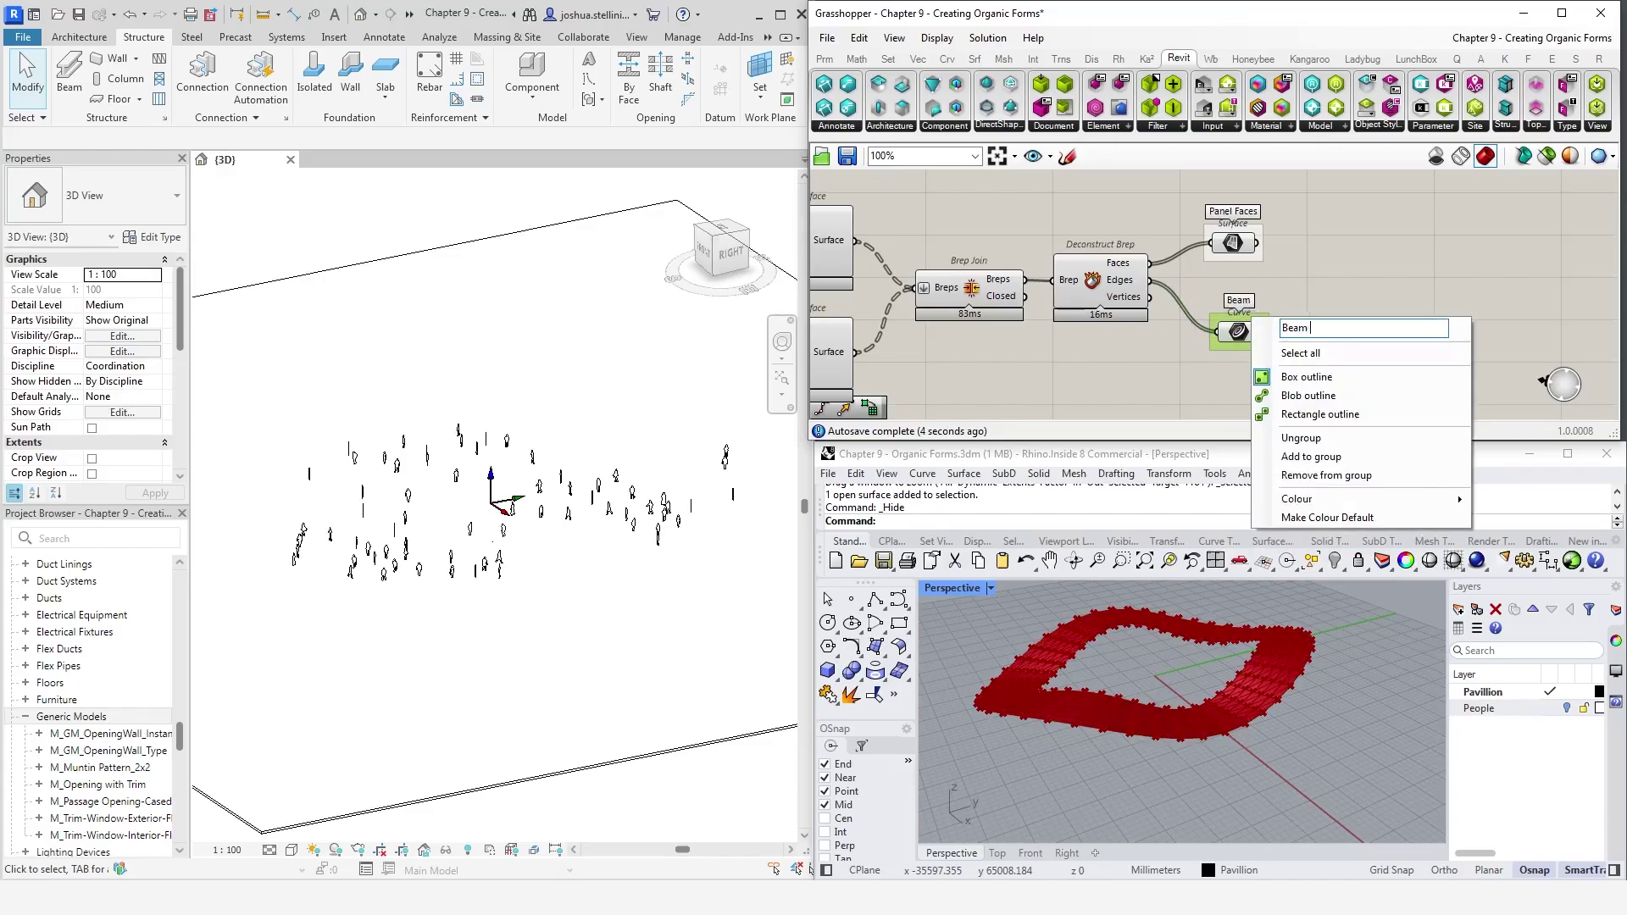
pyautogui.write('Curves')
pyautogui.click(1290, 282)
# Turn preview off for all upstream components, leaving Panel Faces visible
pyautogui.scroll(-4, 1287, 298)
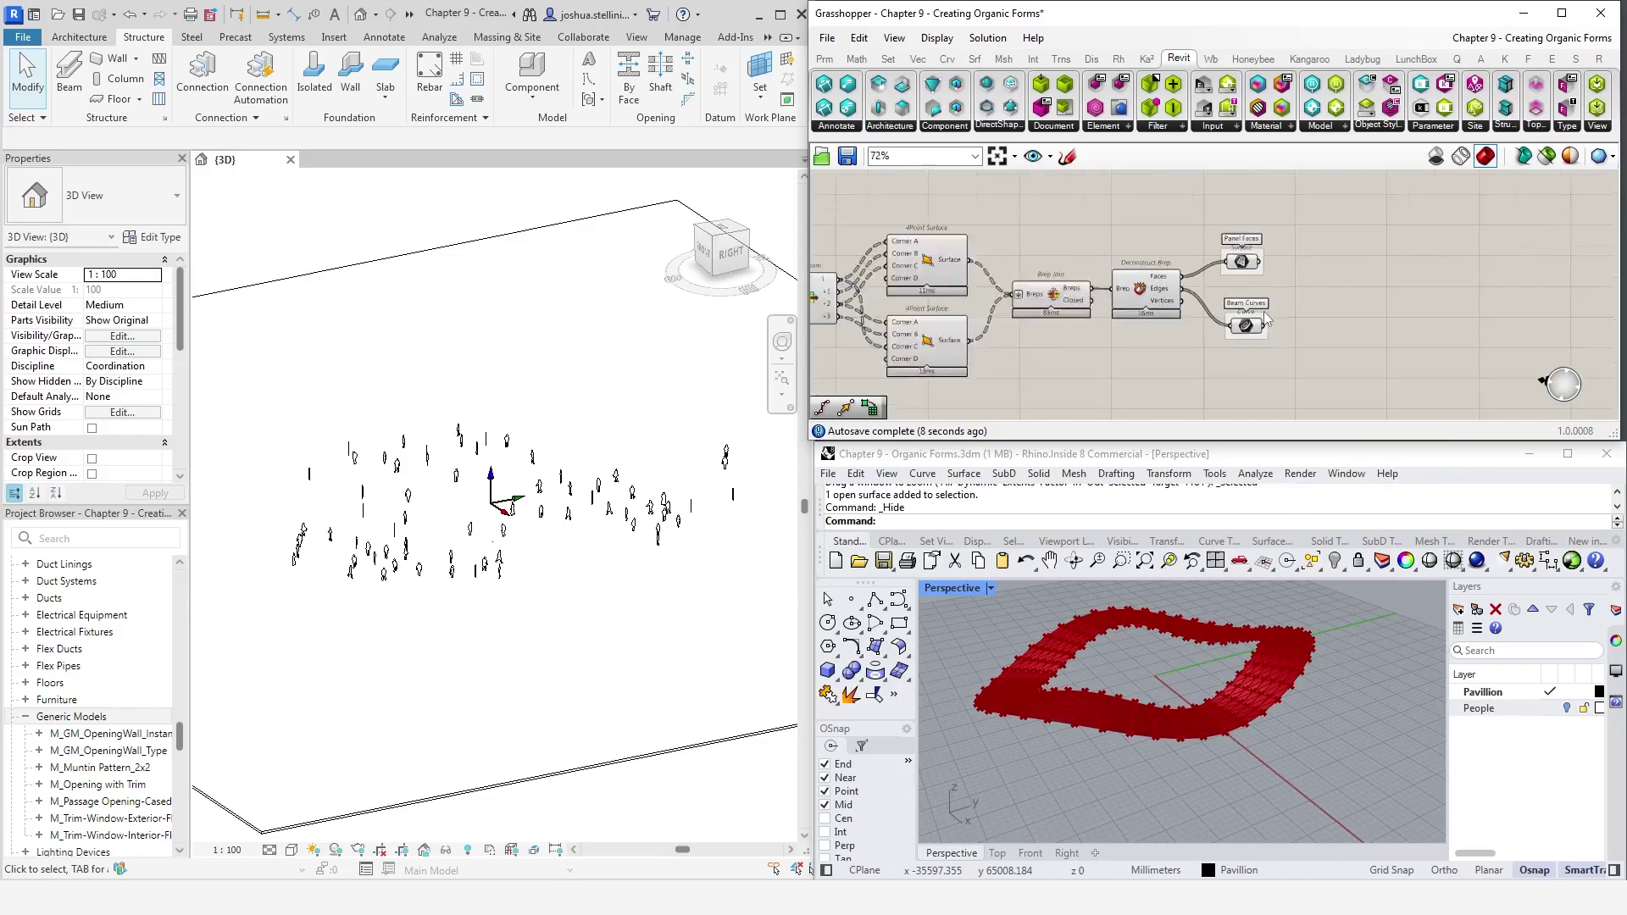
pyautogui.moveTo(1211, 360); pyautogui.dragTo(913, 230)
pyautogui.rightClick(1032, 208)
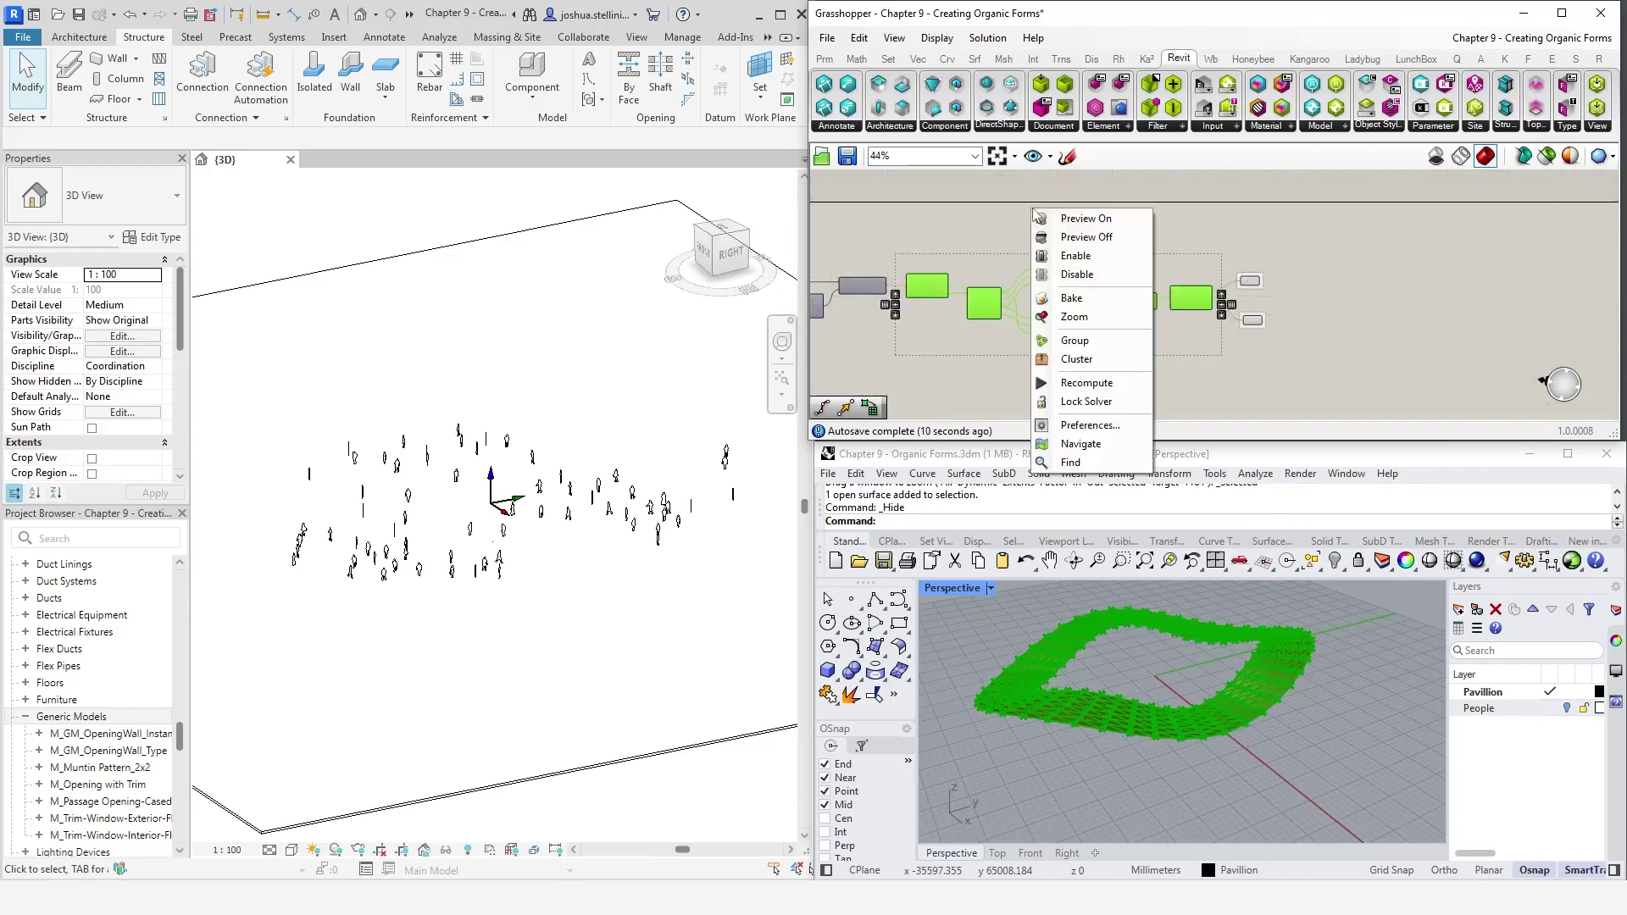
pyautogui.click(1093, 237)
pyautogui.click(1224, 317)
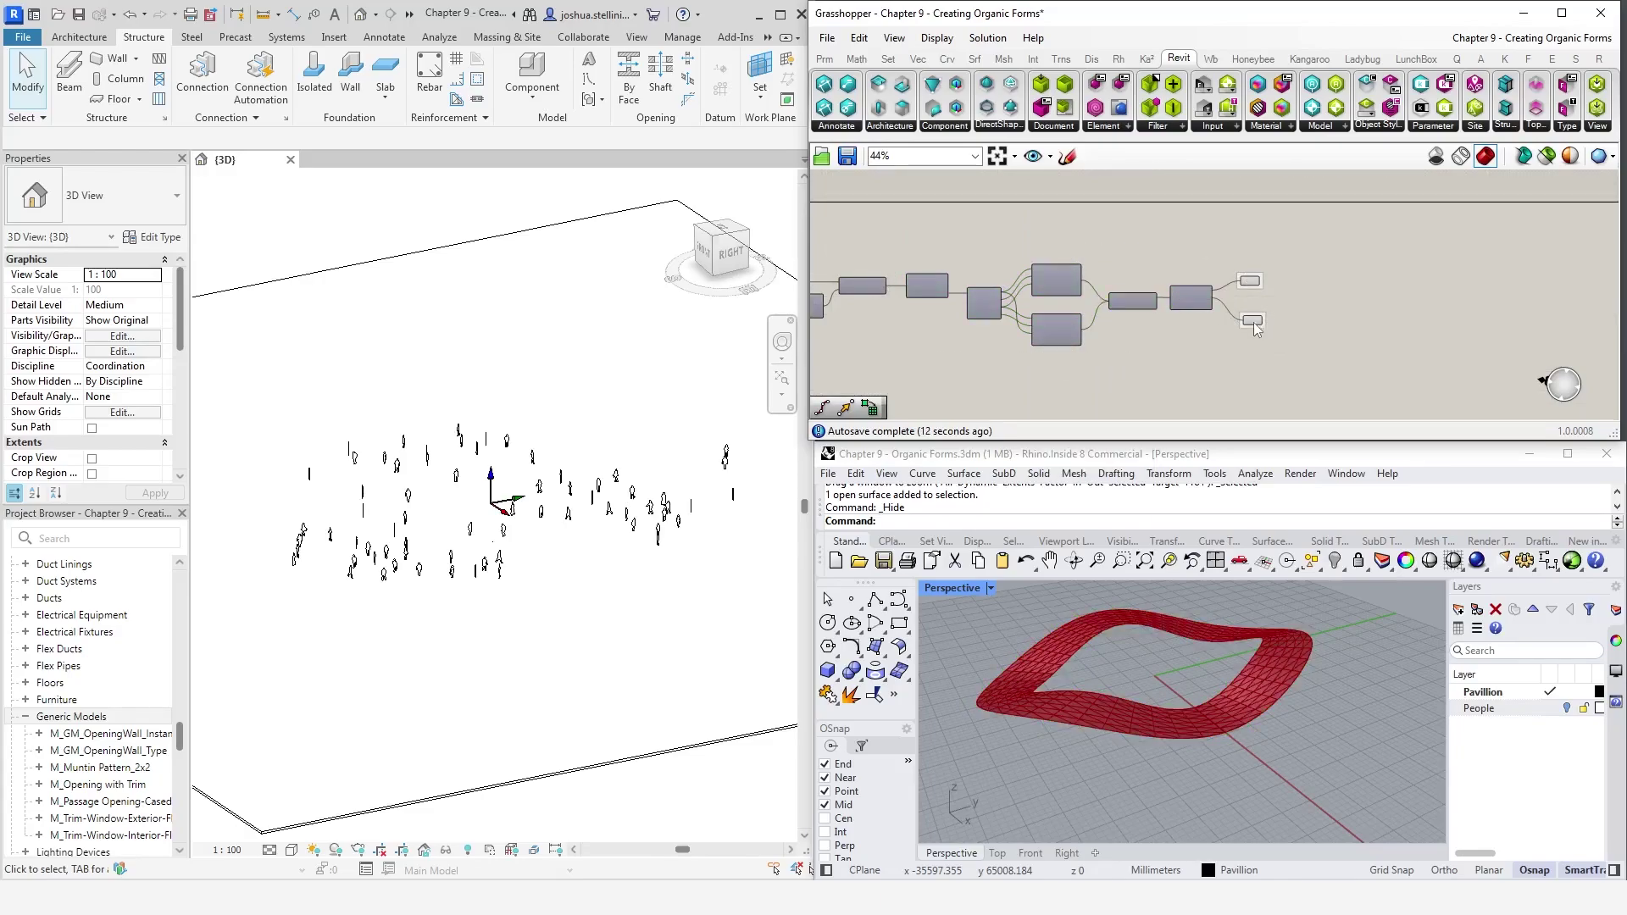
pyautogui.scroll(5, 1254, 319)
pyautogui.scroll(-1, 1285, 317)
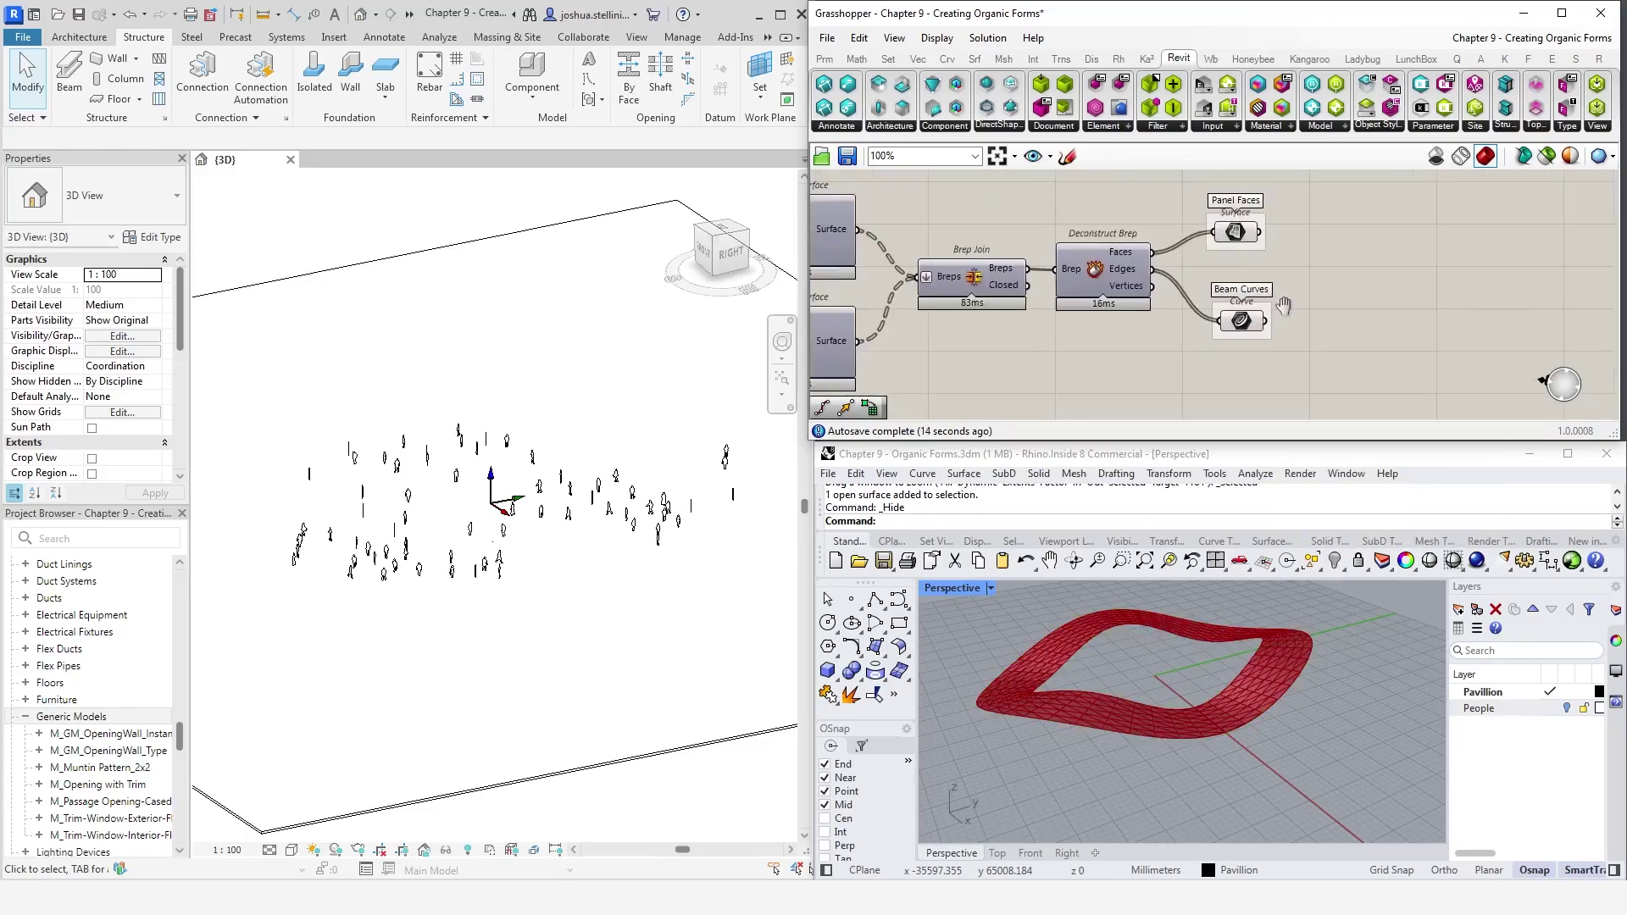
pyautogui.click(1204, 247)
pyautogui.click(1268, 286)
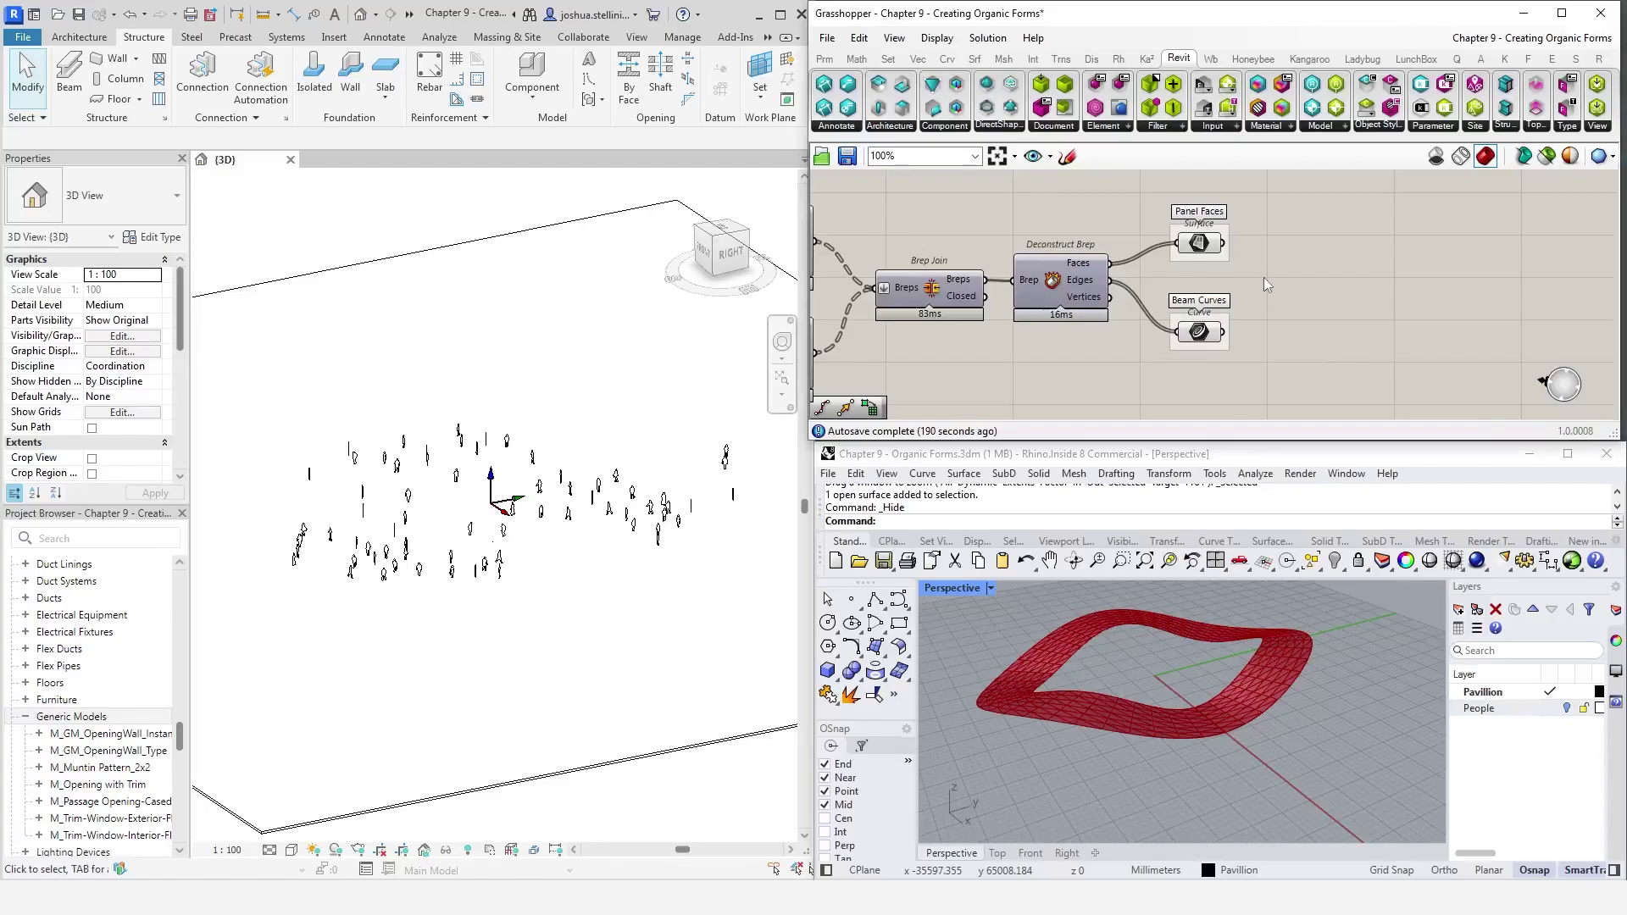
# Hide the Panel Faces preview and select Beam Curves to preview the edges
pyautogui.click(1212, 253)
pyautogui.rightClick(1281, 209)
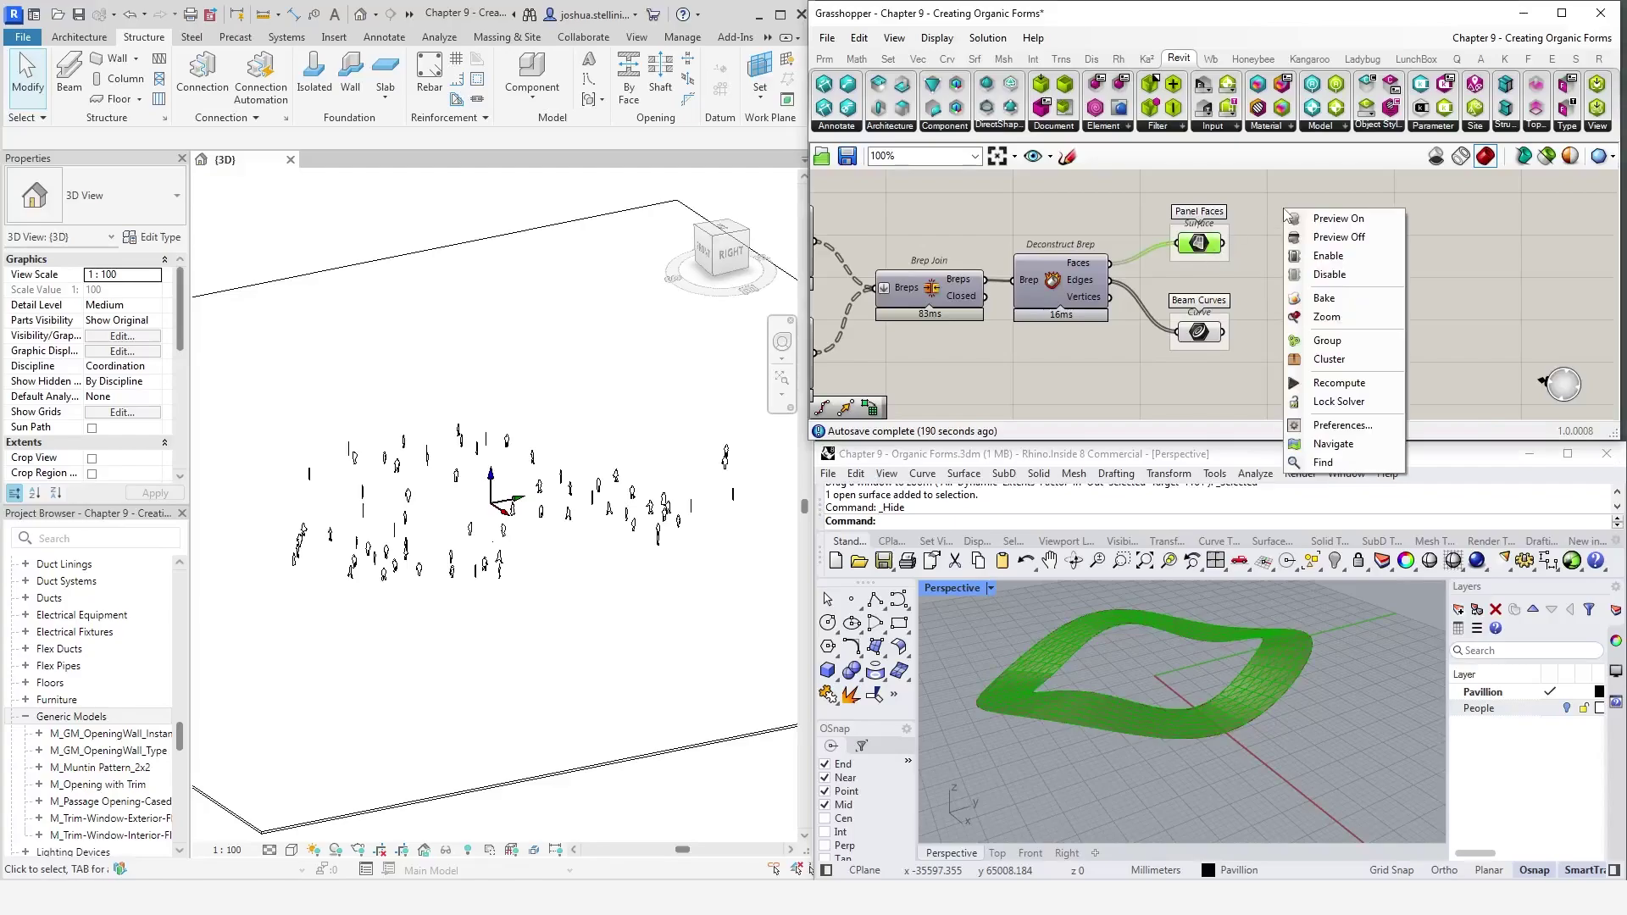
pyautogui.click(1316, 242)
pyautogui.click(1198, 333)
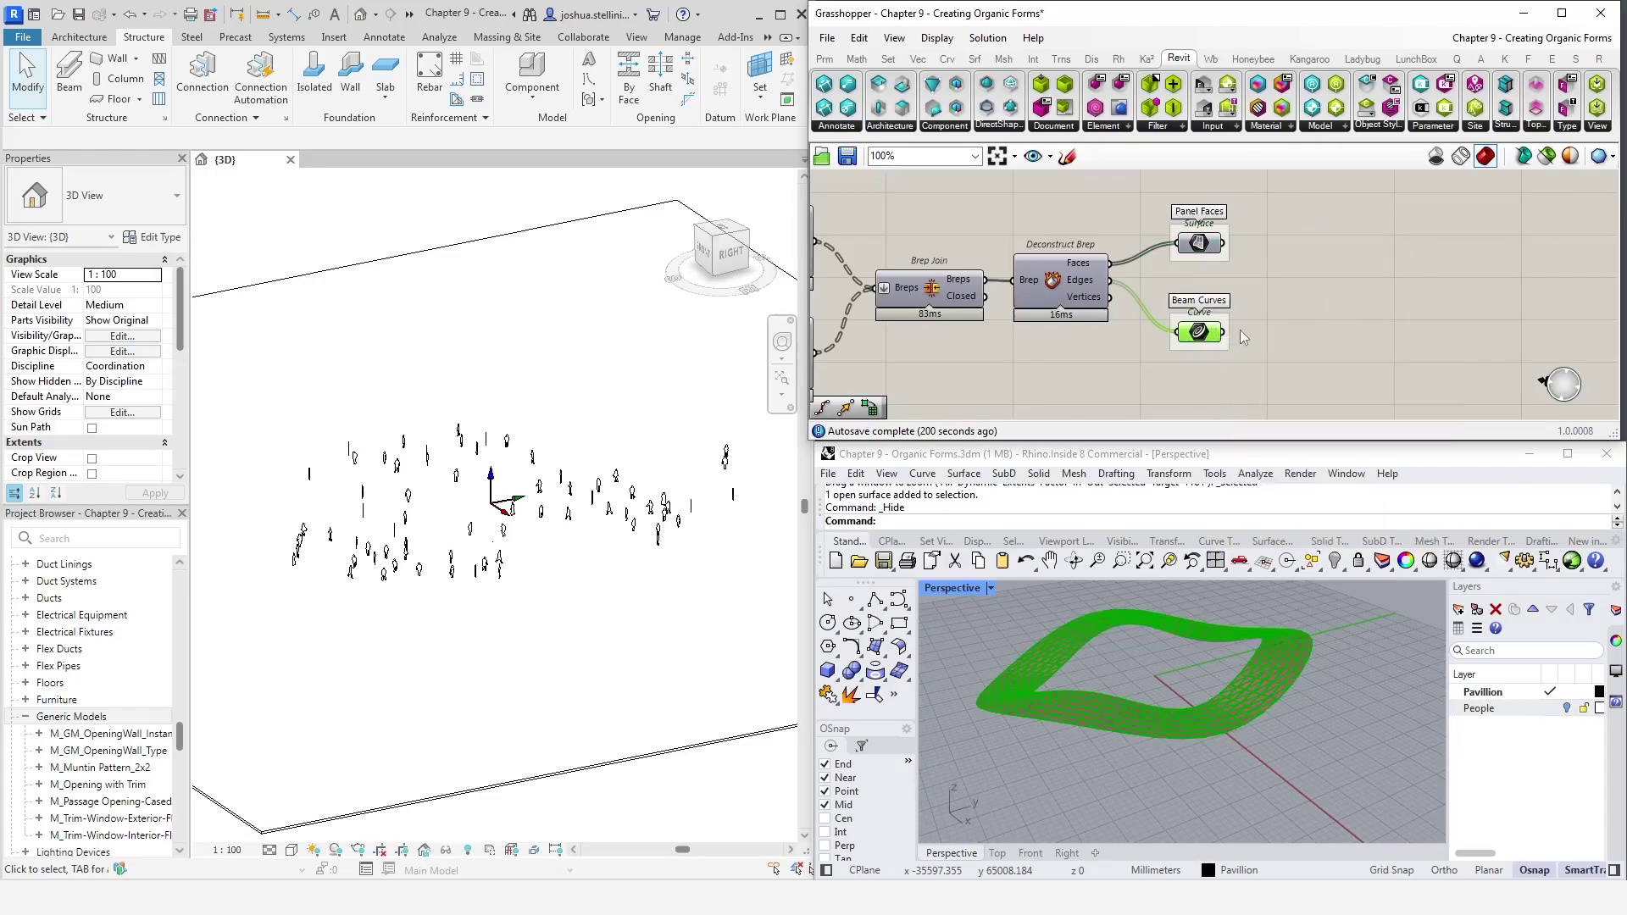
# Add an Add Structural Beam component with beam type M_C Shapes : C150X15.6
pyautogui.click(1501, 126)
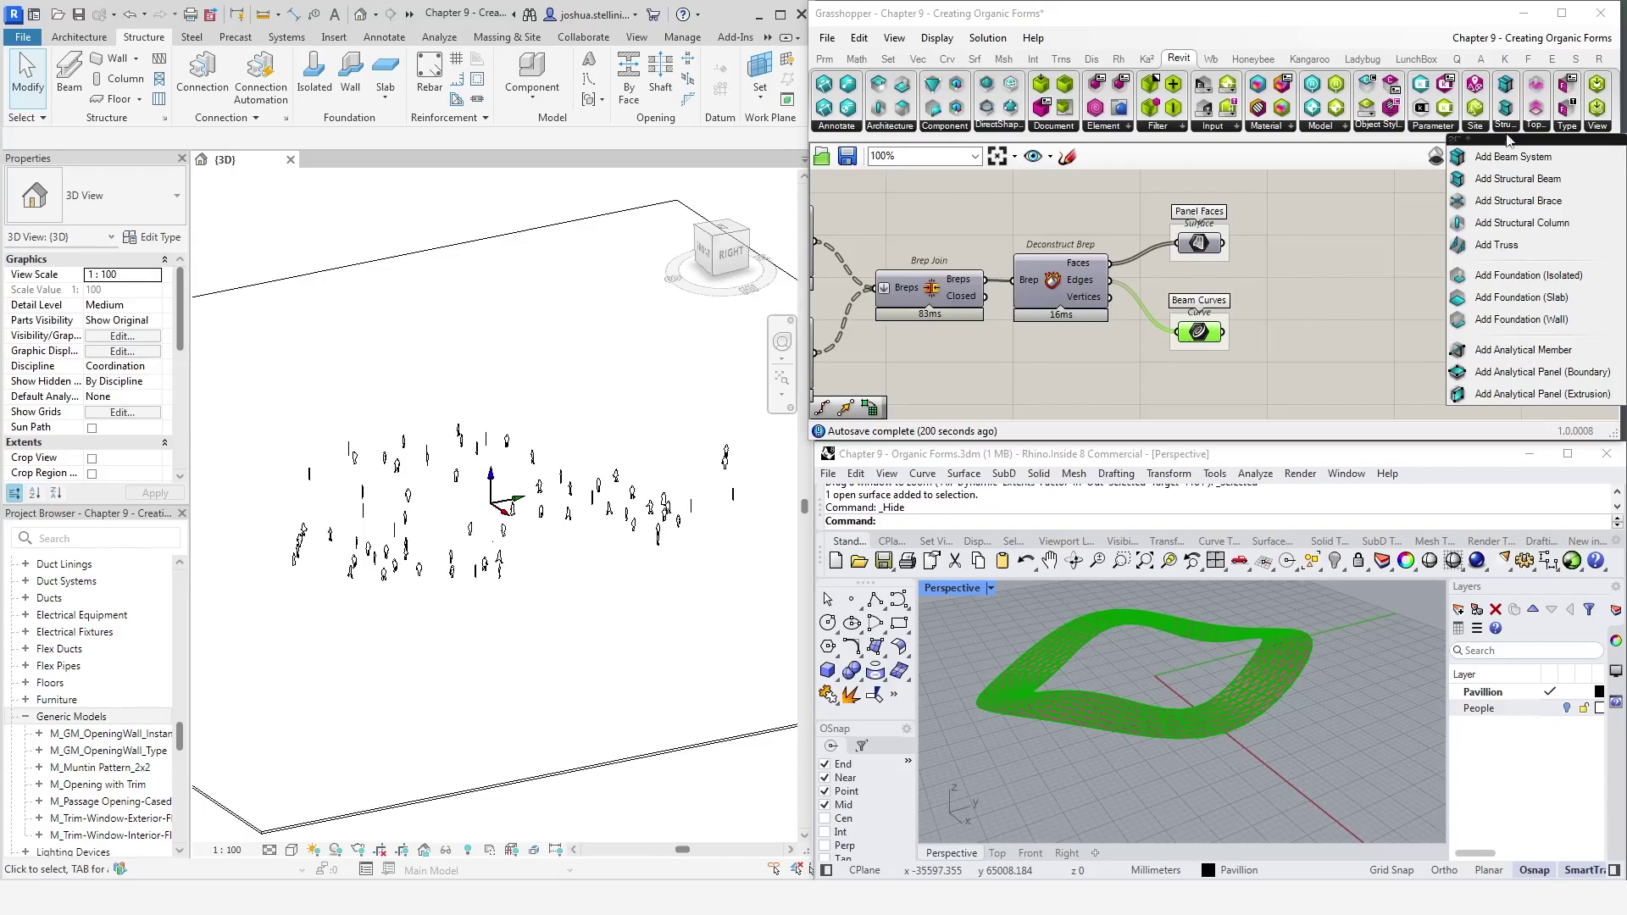
pyautogui.click(1517, 178)
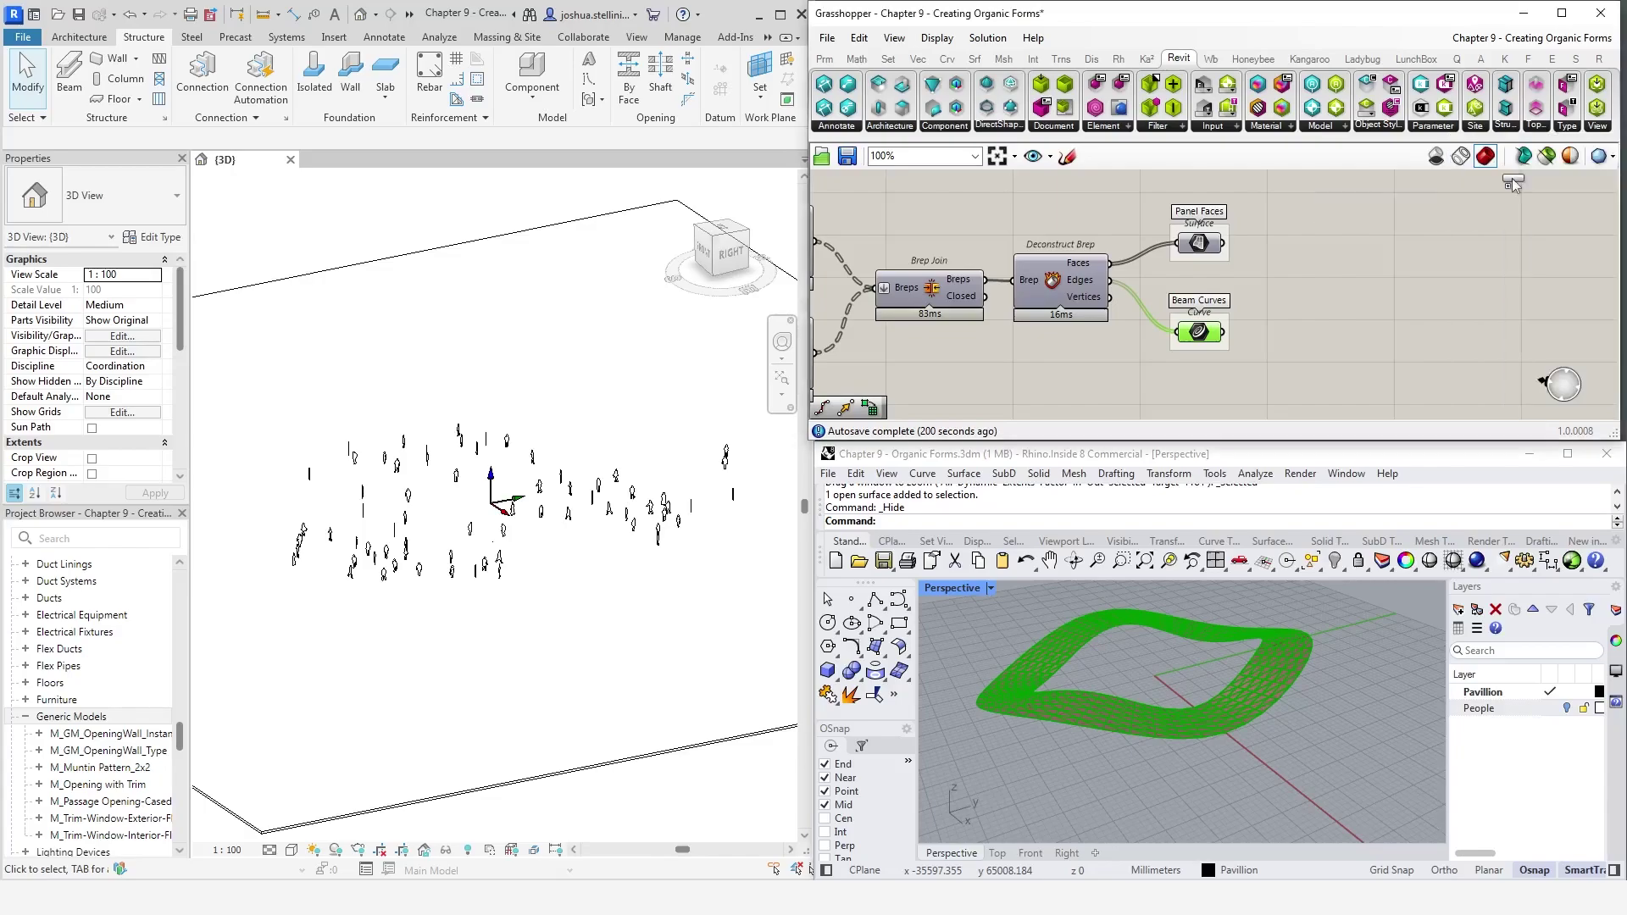
pyautogui.click(1347, 364)
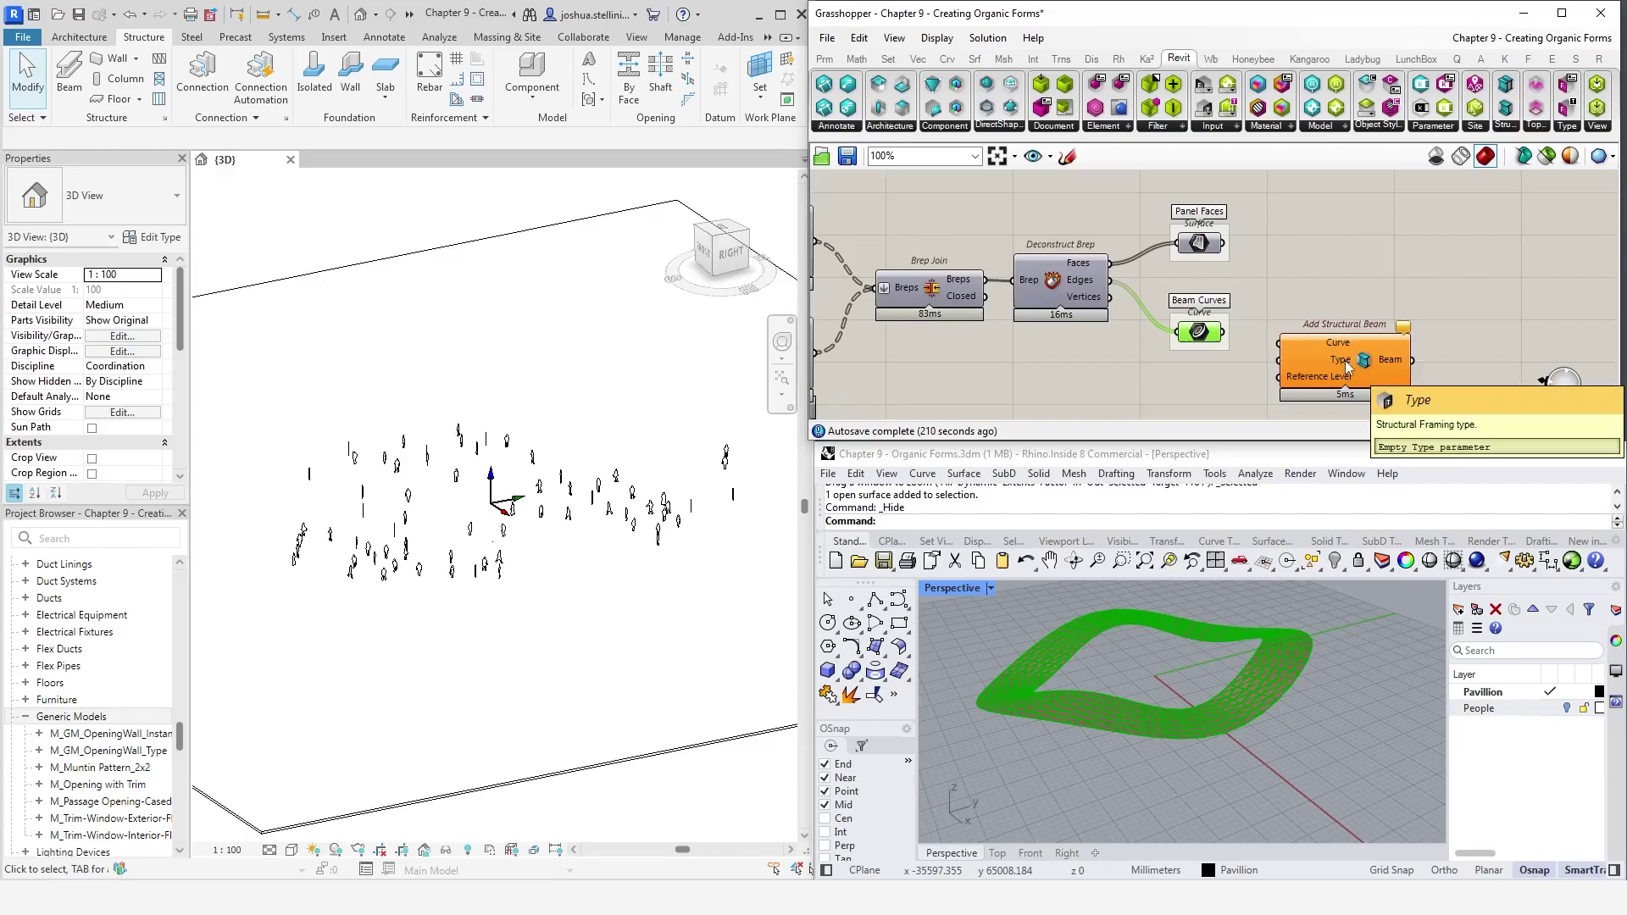
pyautogui.rightClick(1347, 366)
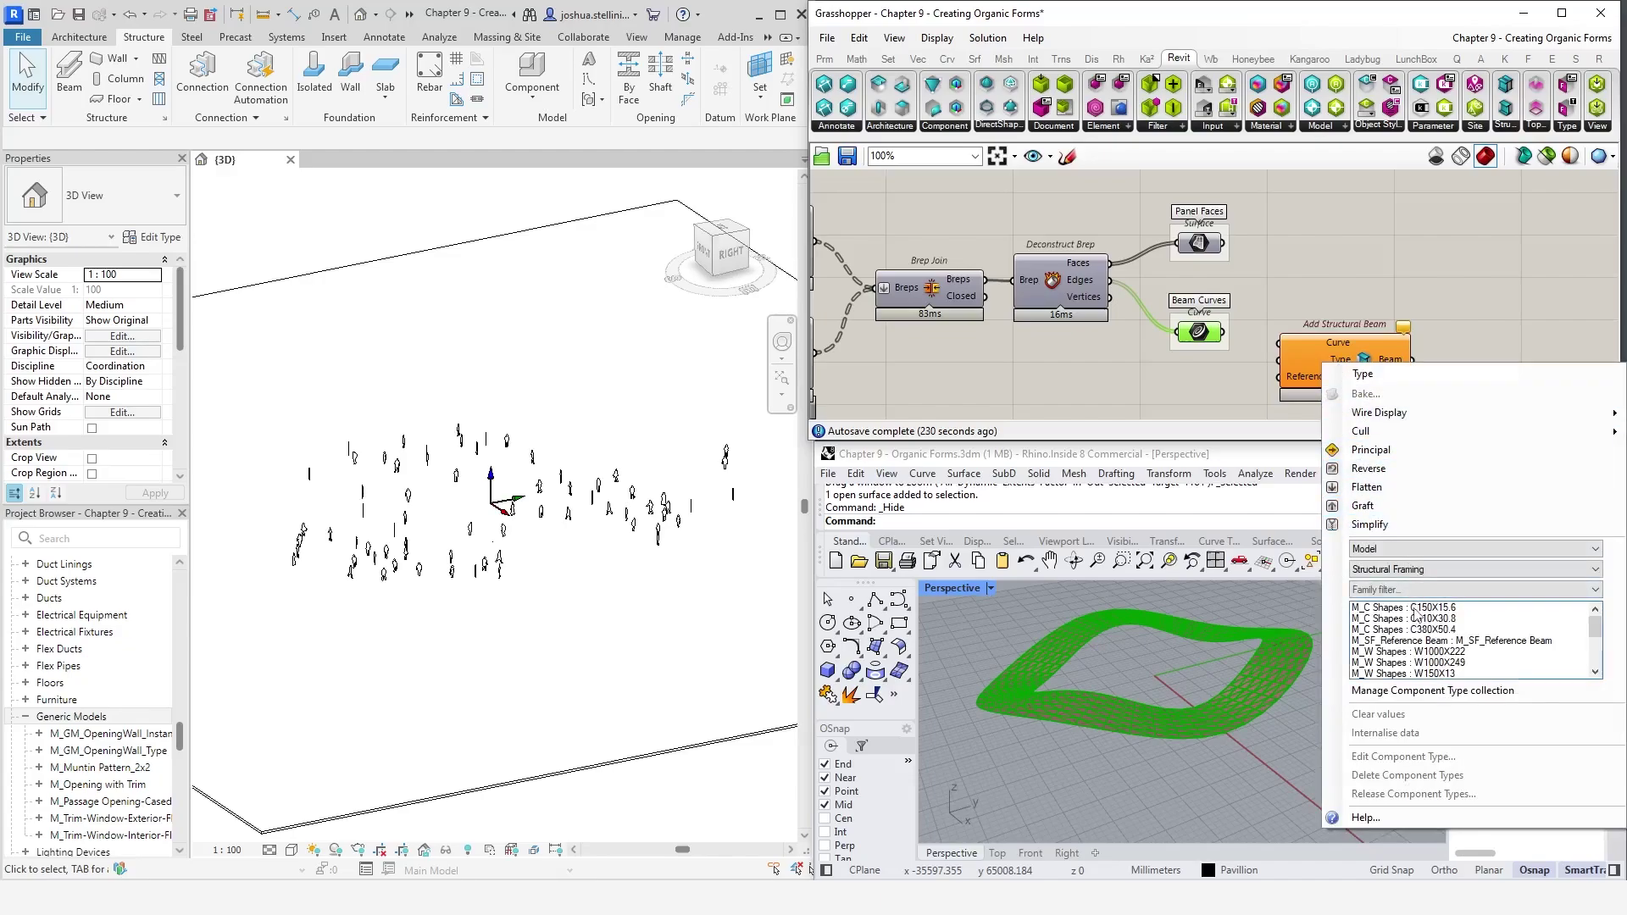
pyautogui.click(1413, 609)
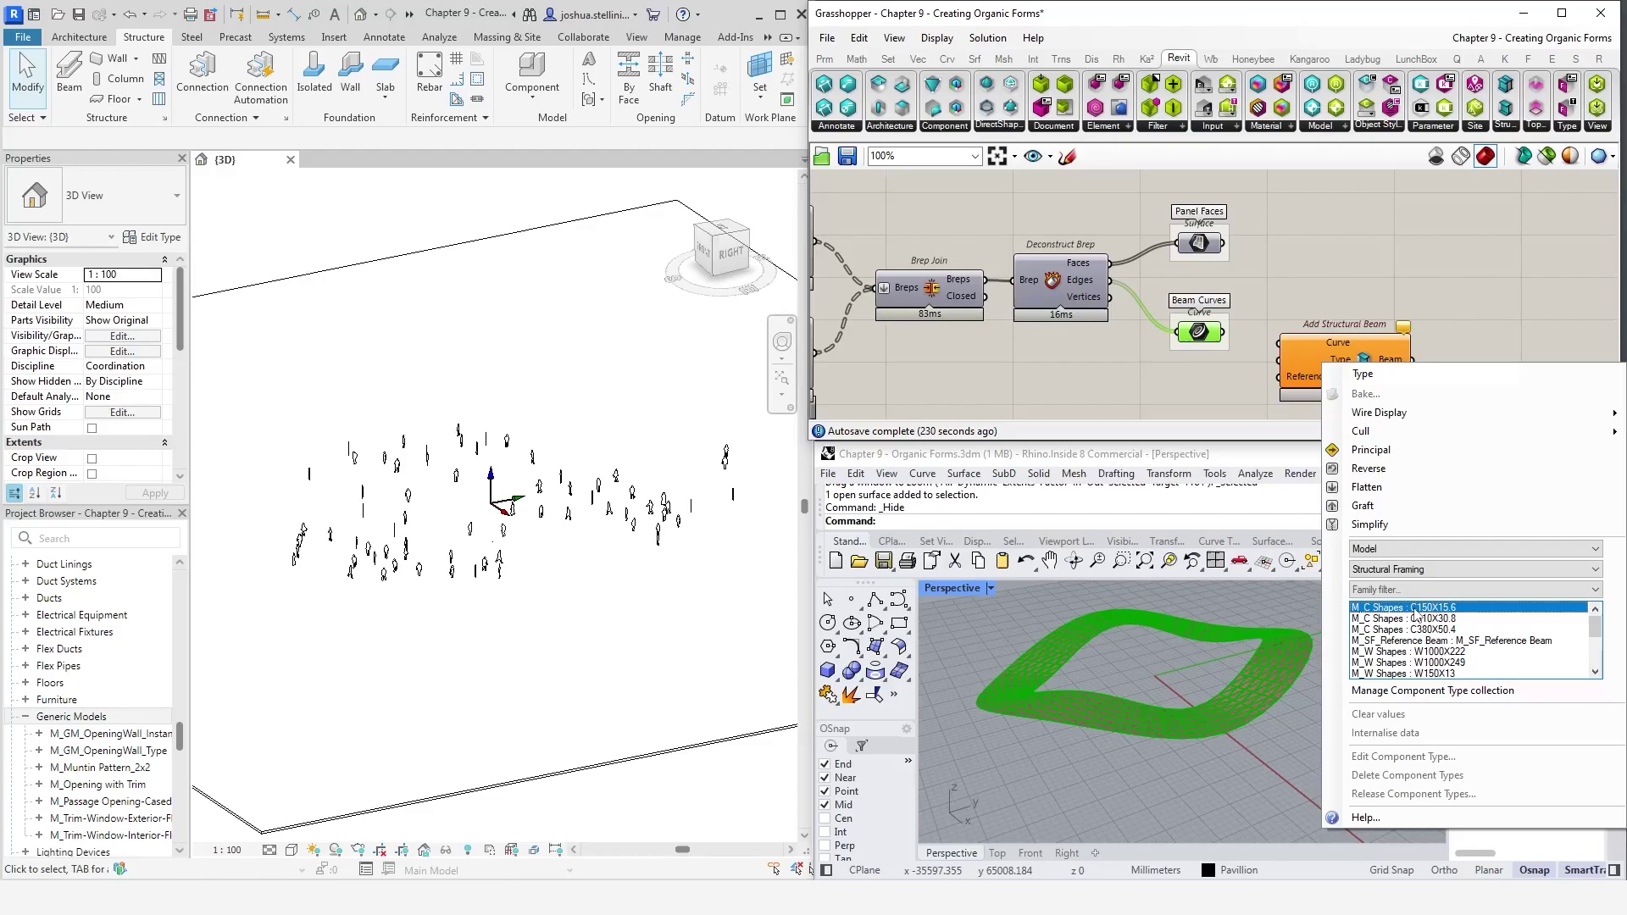
# Wire Beam Curves into the beam's Curve input and hide the beam component's preview
pyautogui.click(1248, 394)
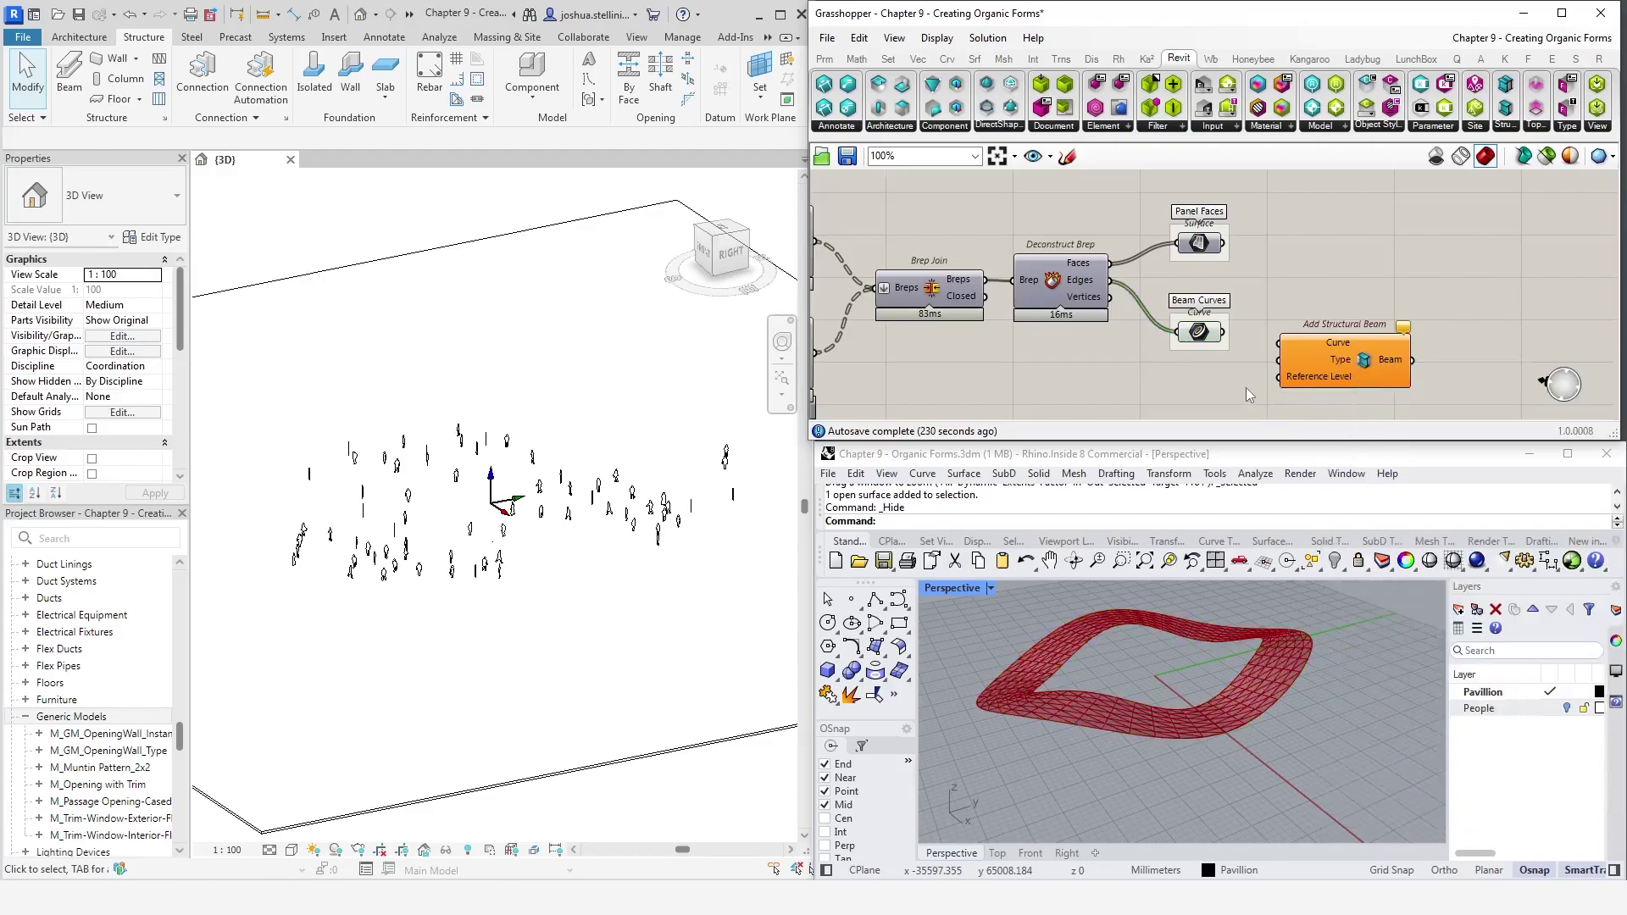
pyautogui.moveTo(1319, 366)
pyautogui.moveTo(1223, 332); pyautogui.dragTo(1281, 343)
pyautogui.rightClick(1367, 362)
pyautogui.click(1406, 406)
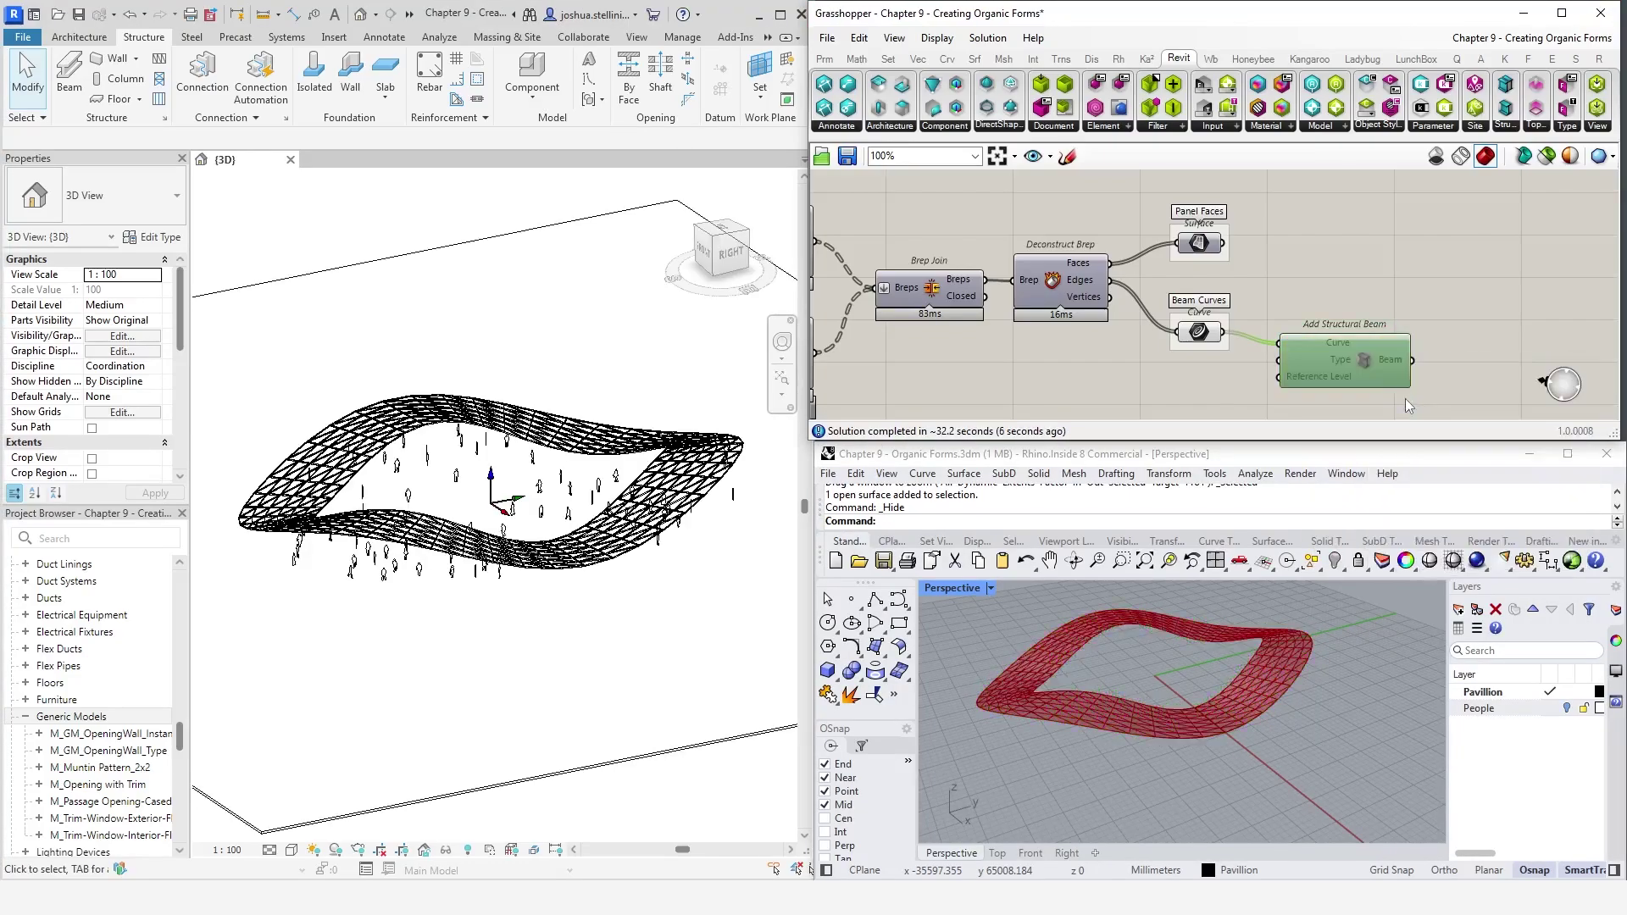
# Drag one pavilion beam's end down along the shell to an end offset of 3193.2
pyautogui.keyDown('shift'); pyautogui.moveTo(534, 492); pyautogui.dragTo(740, 532, button='middle'); pyautogui.keyUp('shift')
pyautogui.scroll(5, 632, 500)
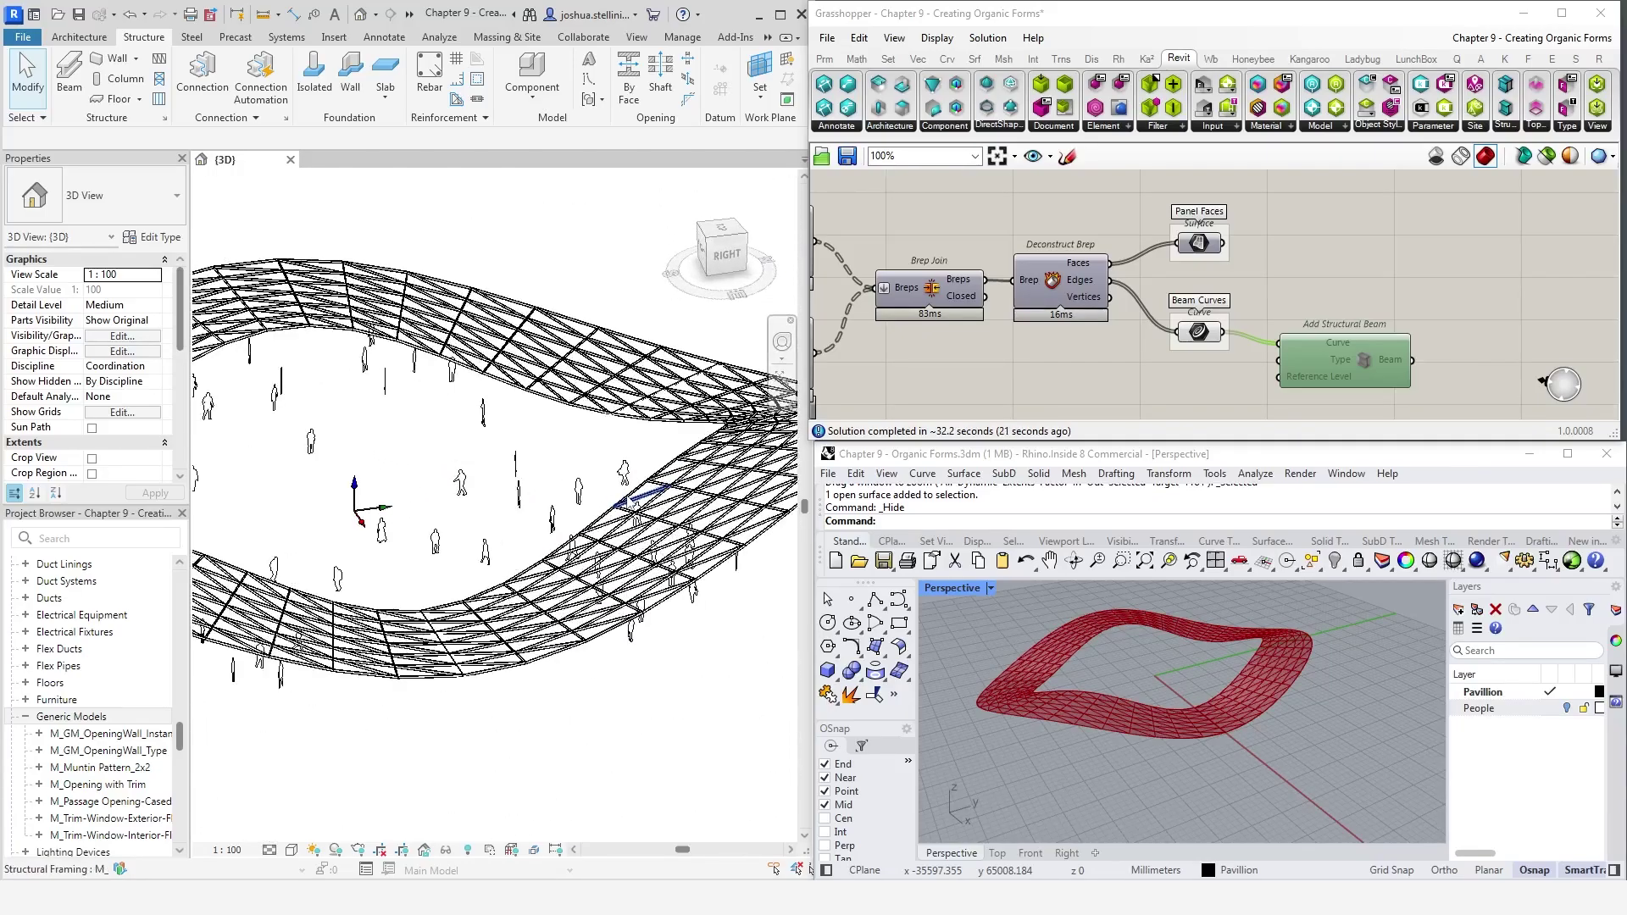
pyautogui.click(638, 494)
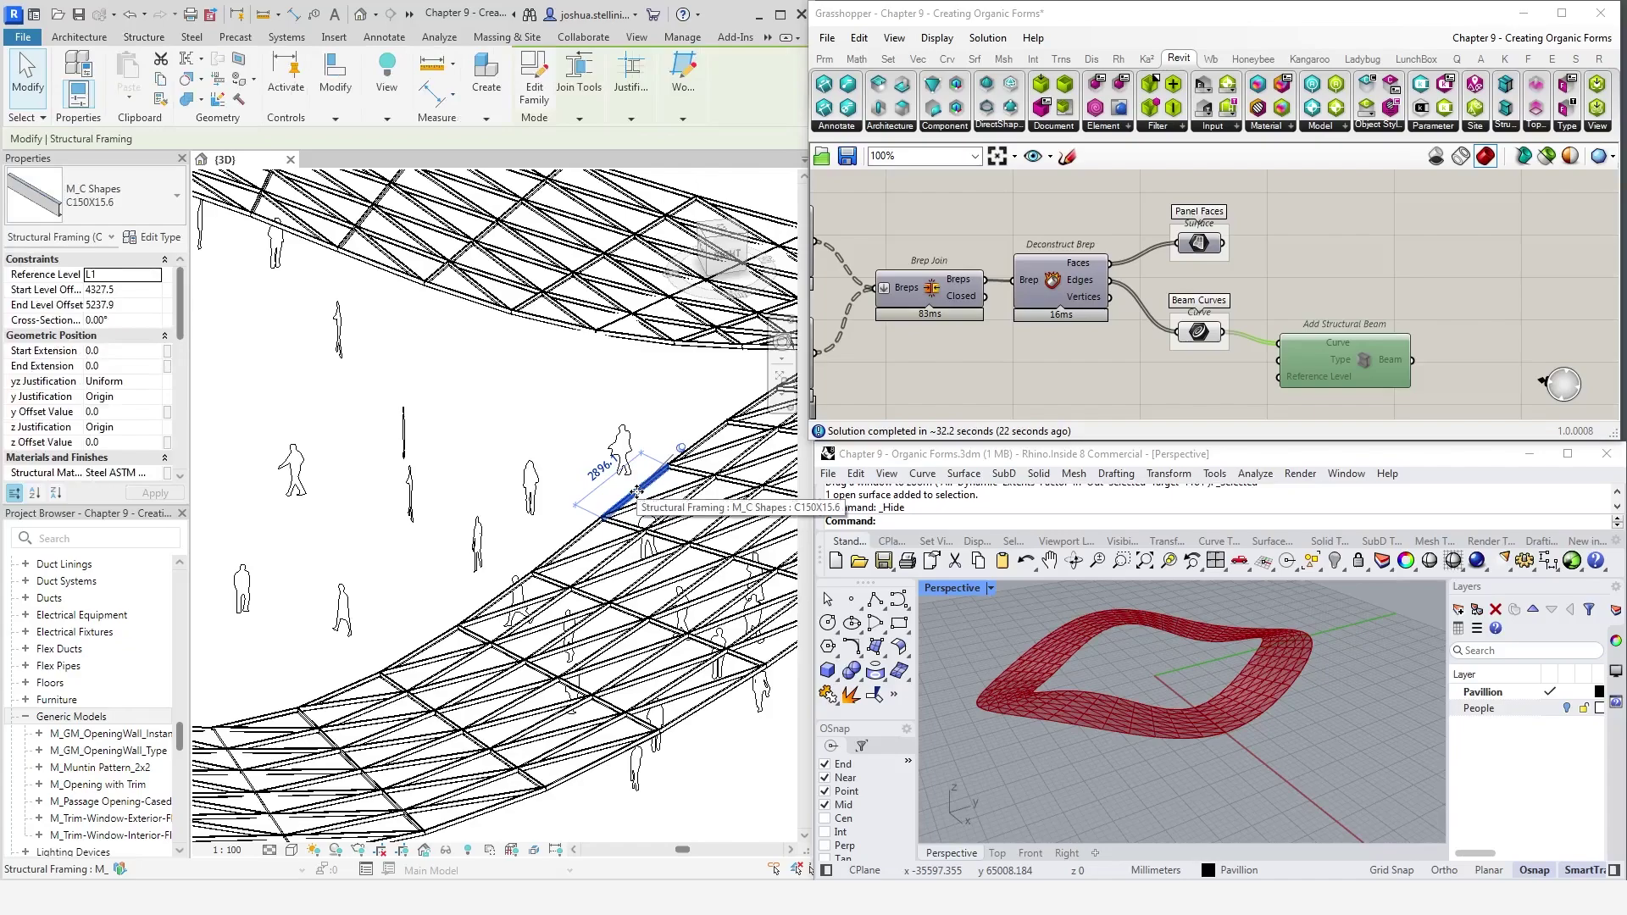
pyautogui.moveTo(628, 501); pyautogui.dragTo(619, 576)
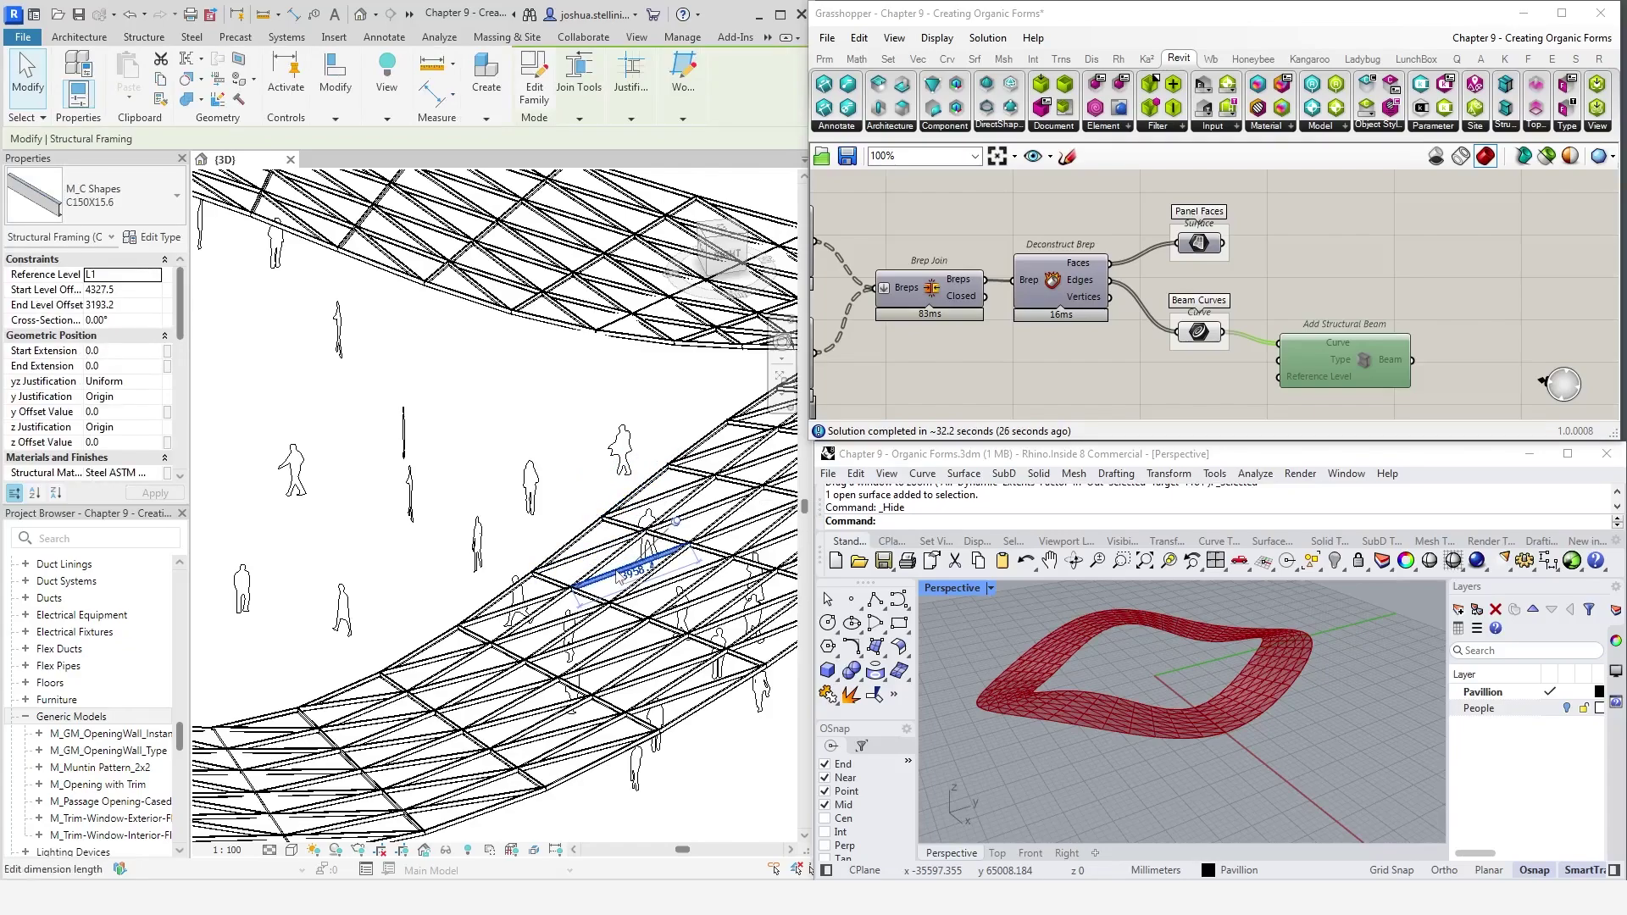
pyautogui.scroll(-5, 617, 573)
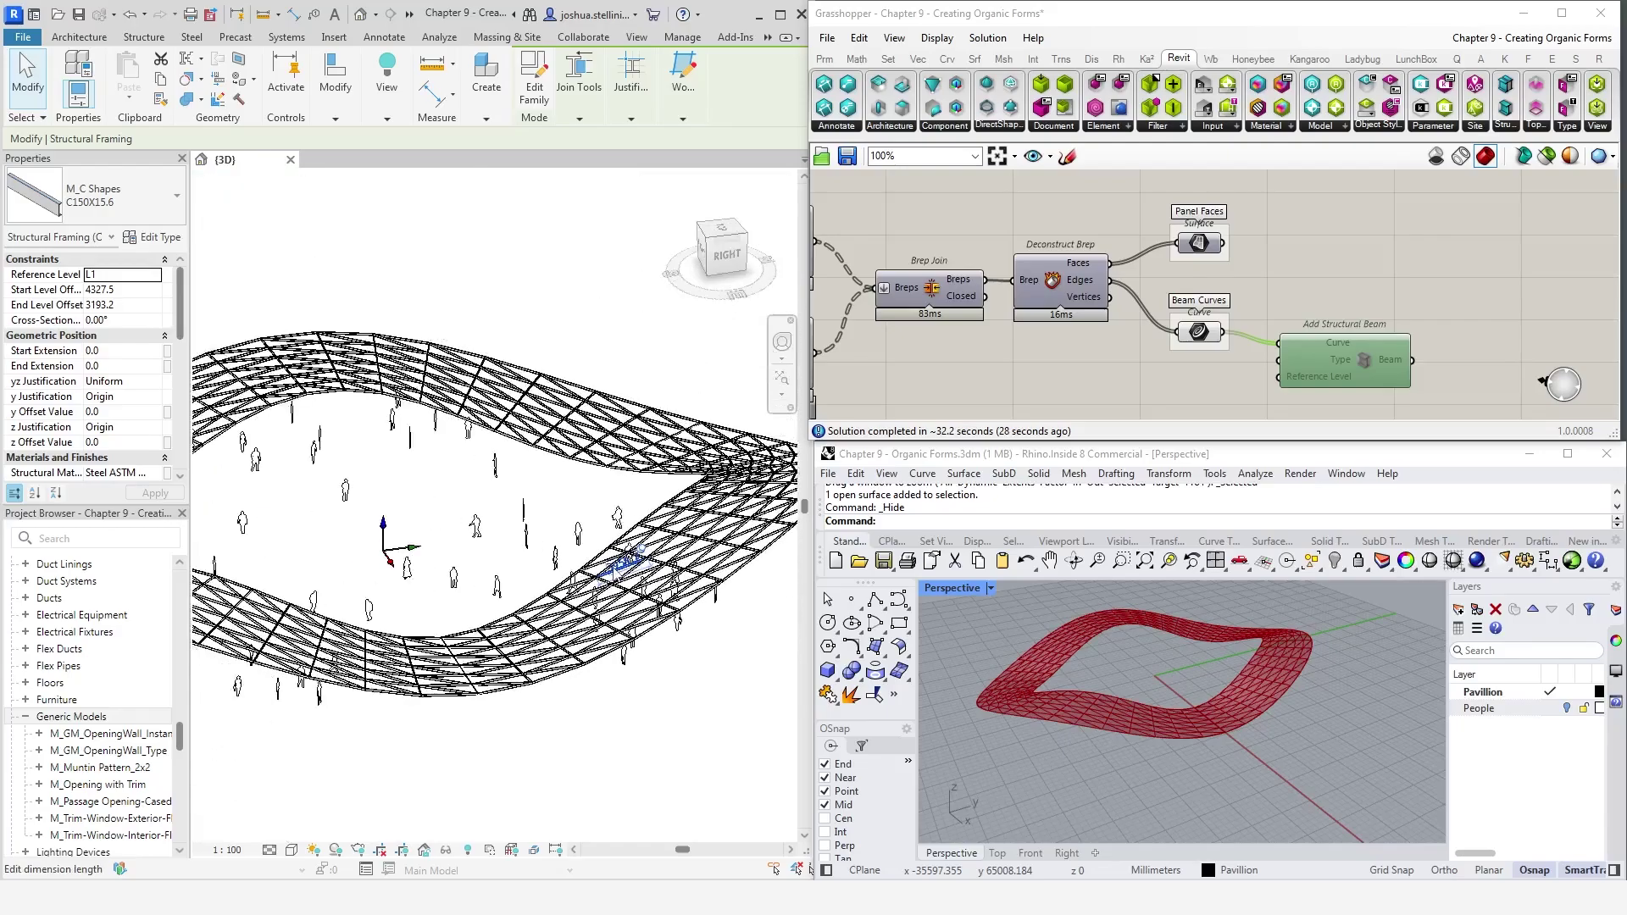
pyautogui.keyDown('shift'); pyautogui.moveTo(617, 572); pyautogui.dragTo(549, 591, button='middle'); pyautogui.keyUp('shift')
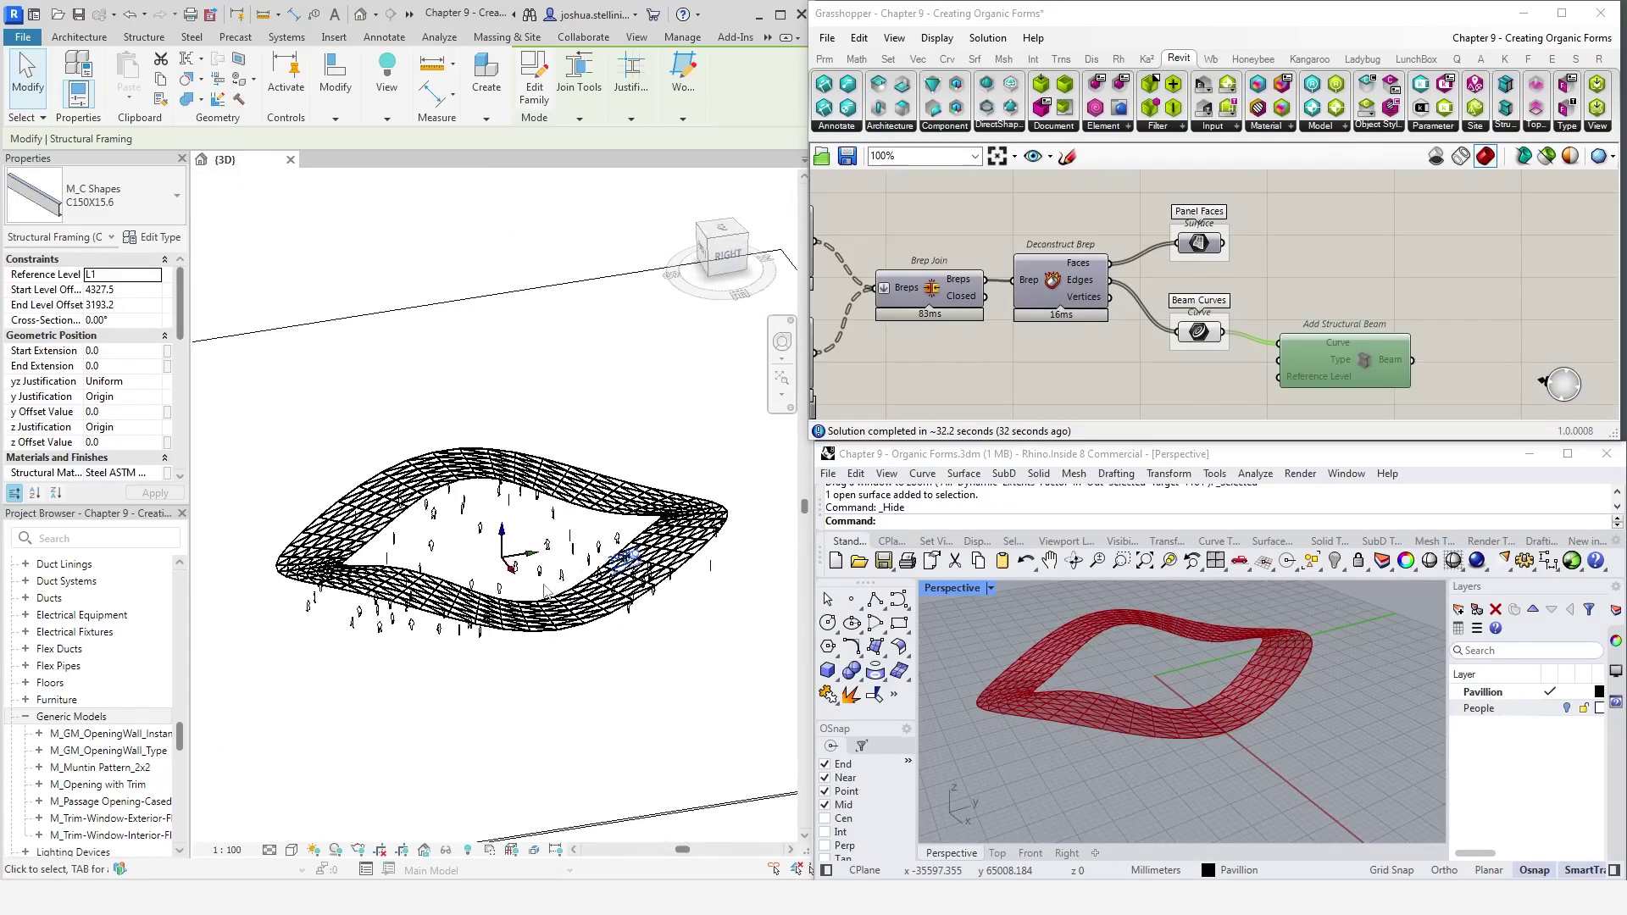
pyautogui.click(531, 689)
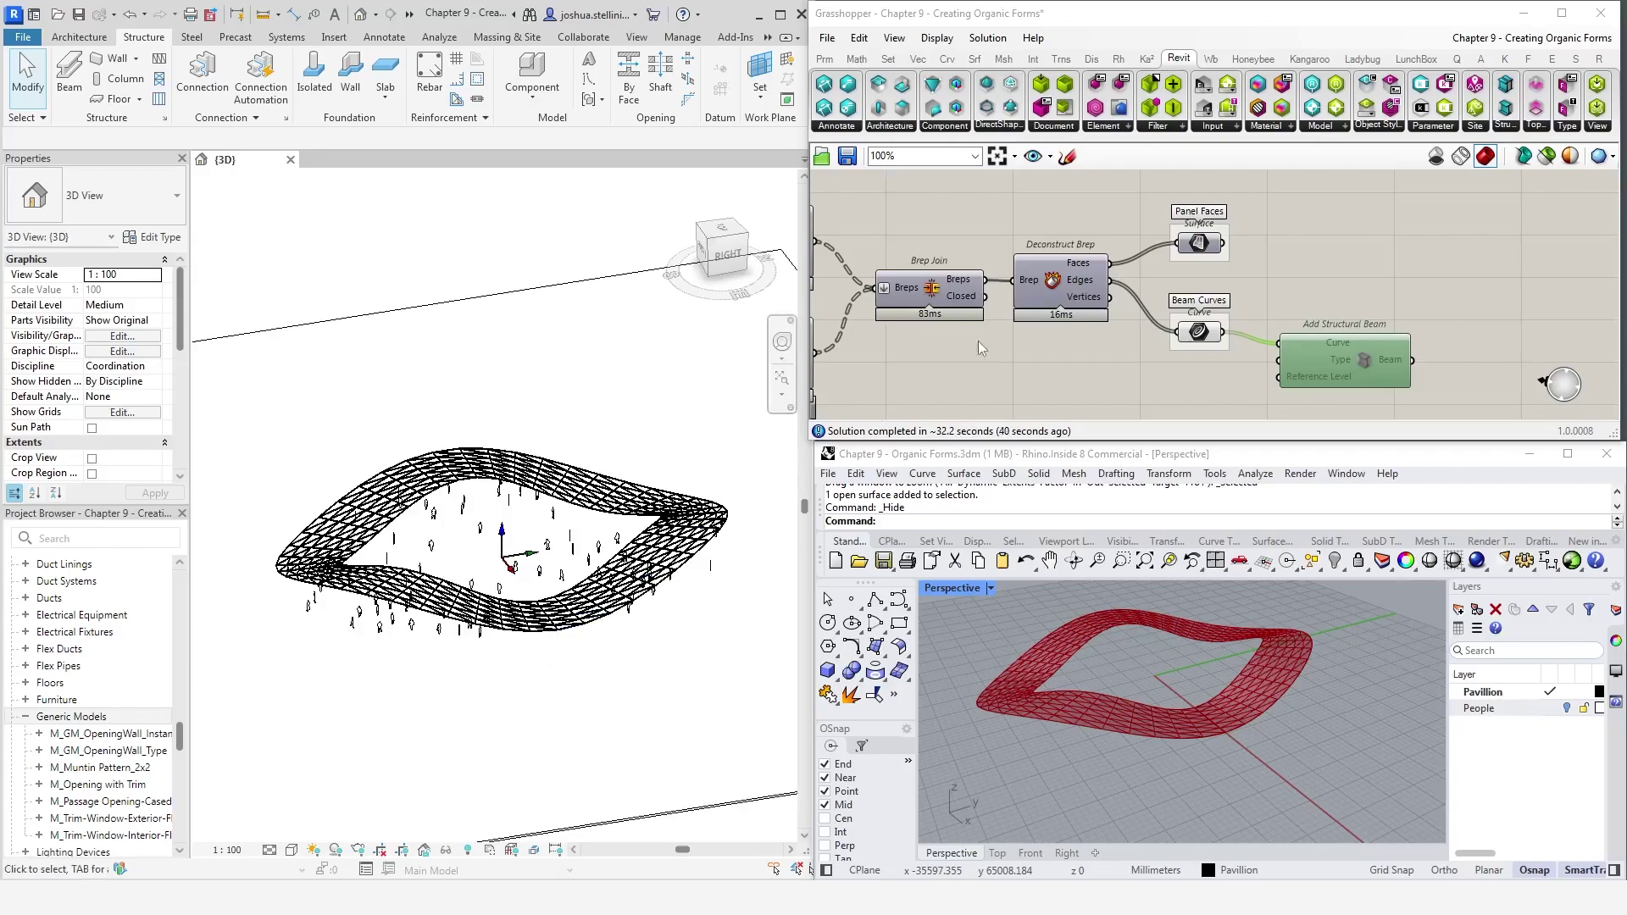
# Turn the Panel Faces preview back on and zoom Rhino to extents to show the red panels
pyautogui.click(1207, 246)
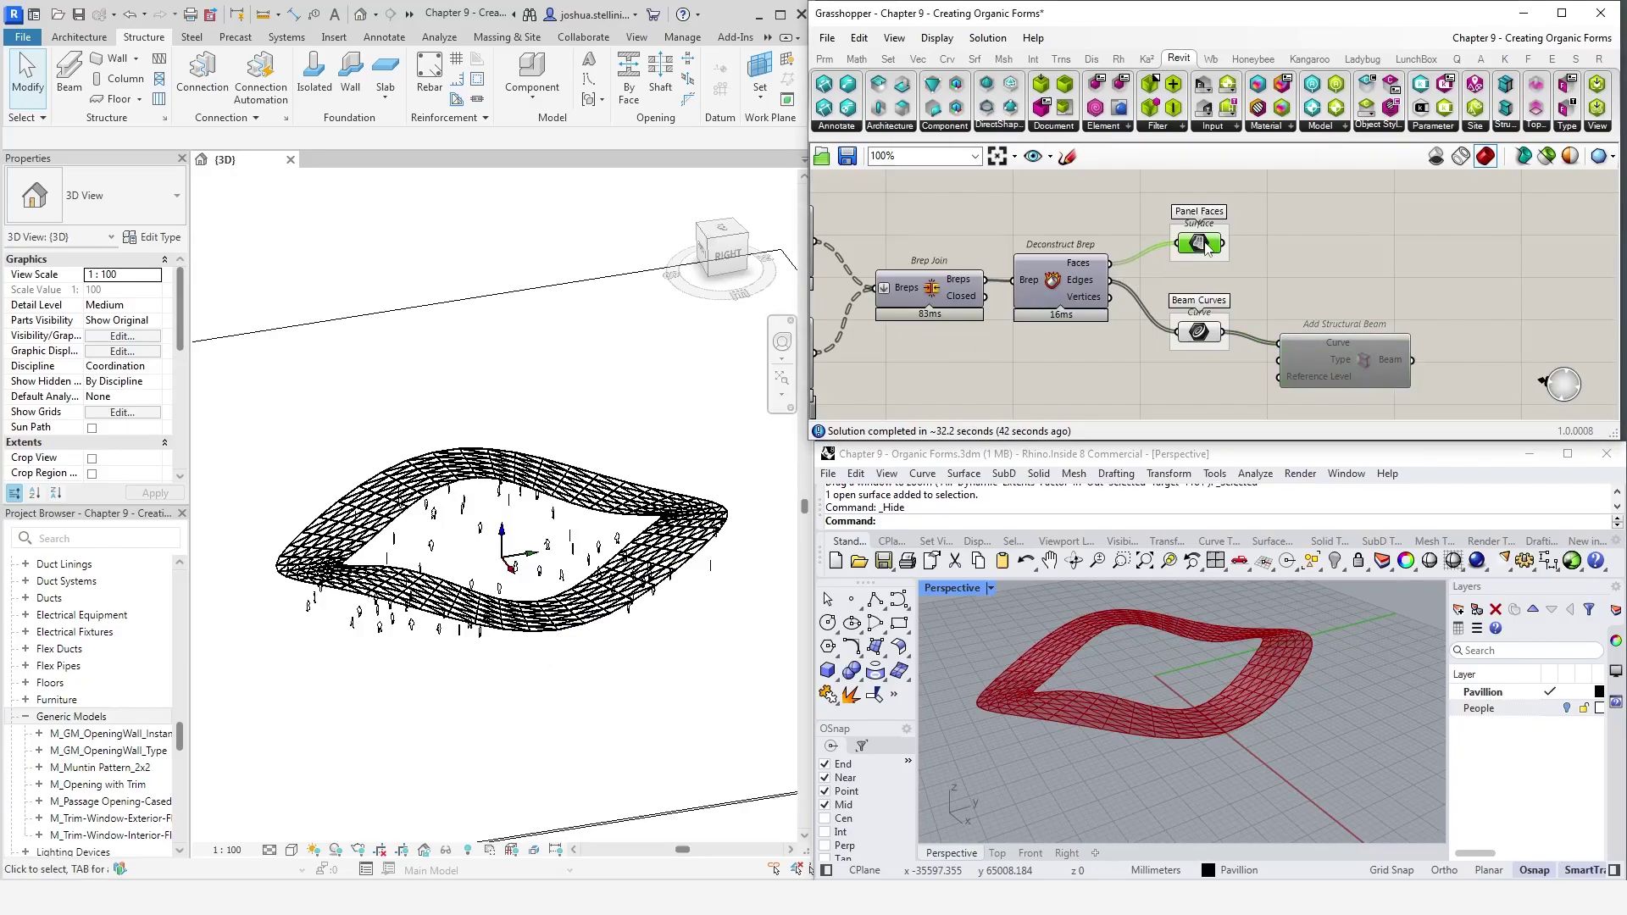
pyautogui.rightClick(1287, 222)
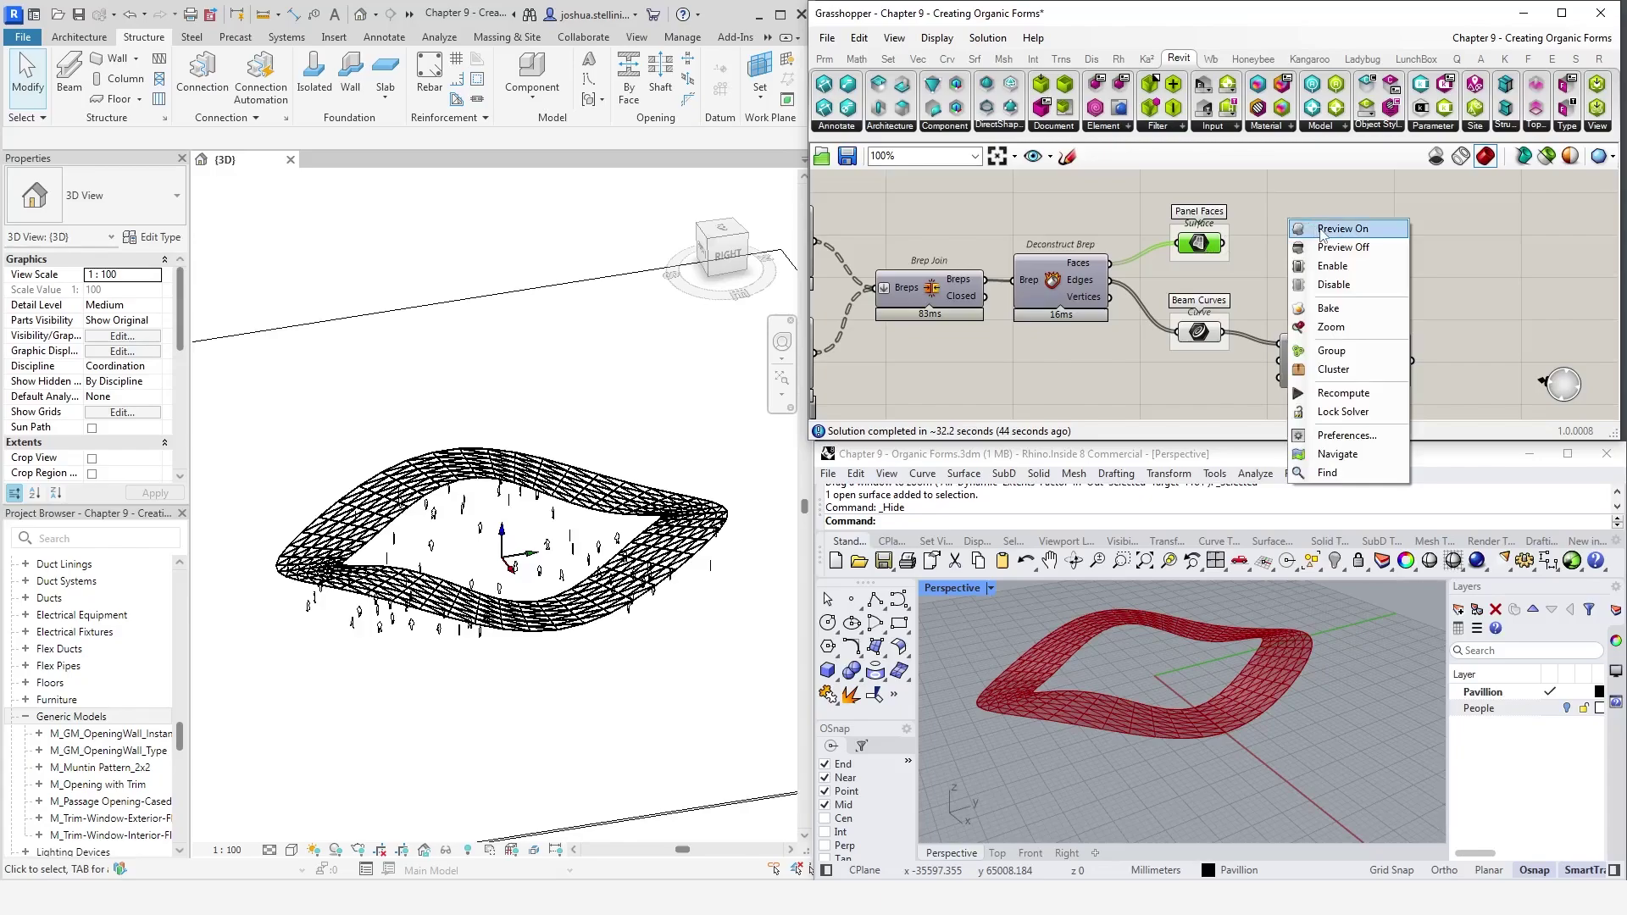
pyautogui.click(1312, 229)
pyautogui.click(1349, 238)
pyautogui.moveTo(1363, 241); pyautogui.dragTo(1226, 247, button='right')
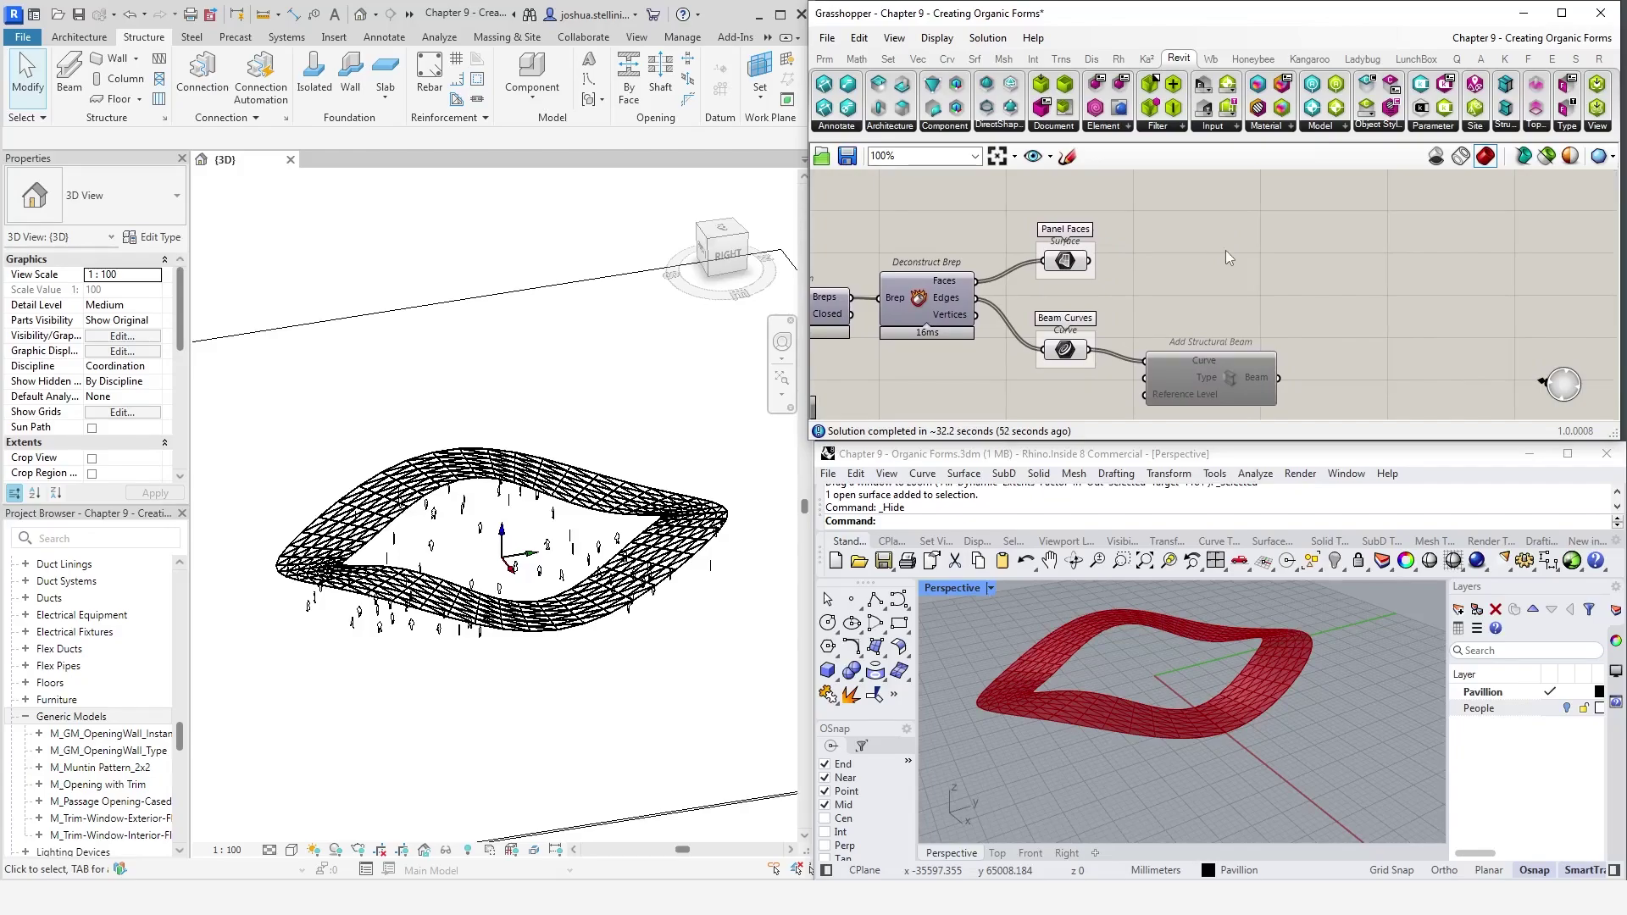
pyautogui.hotkey('ctrl', 'shift', 'e')
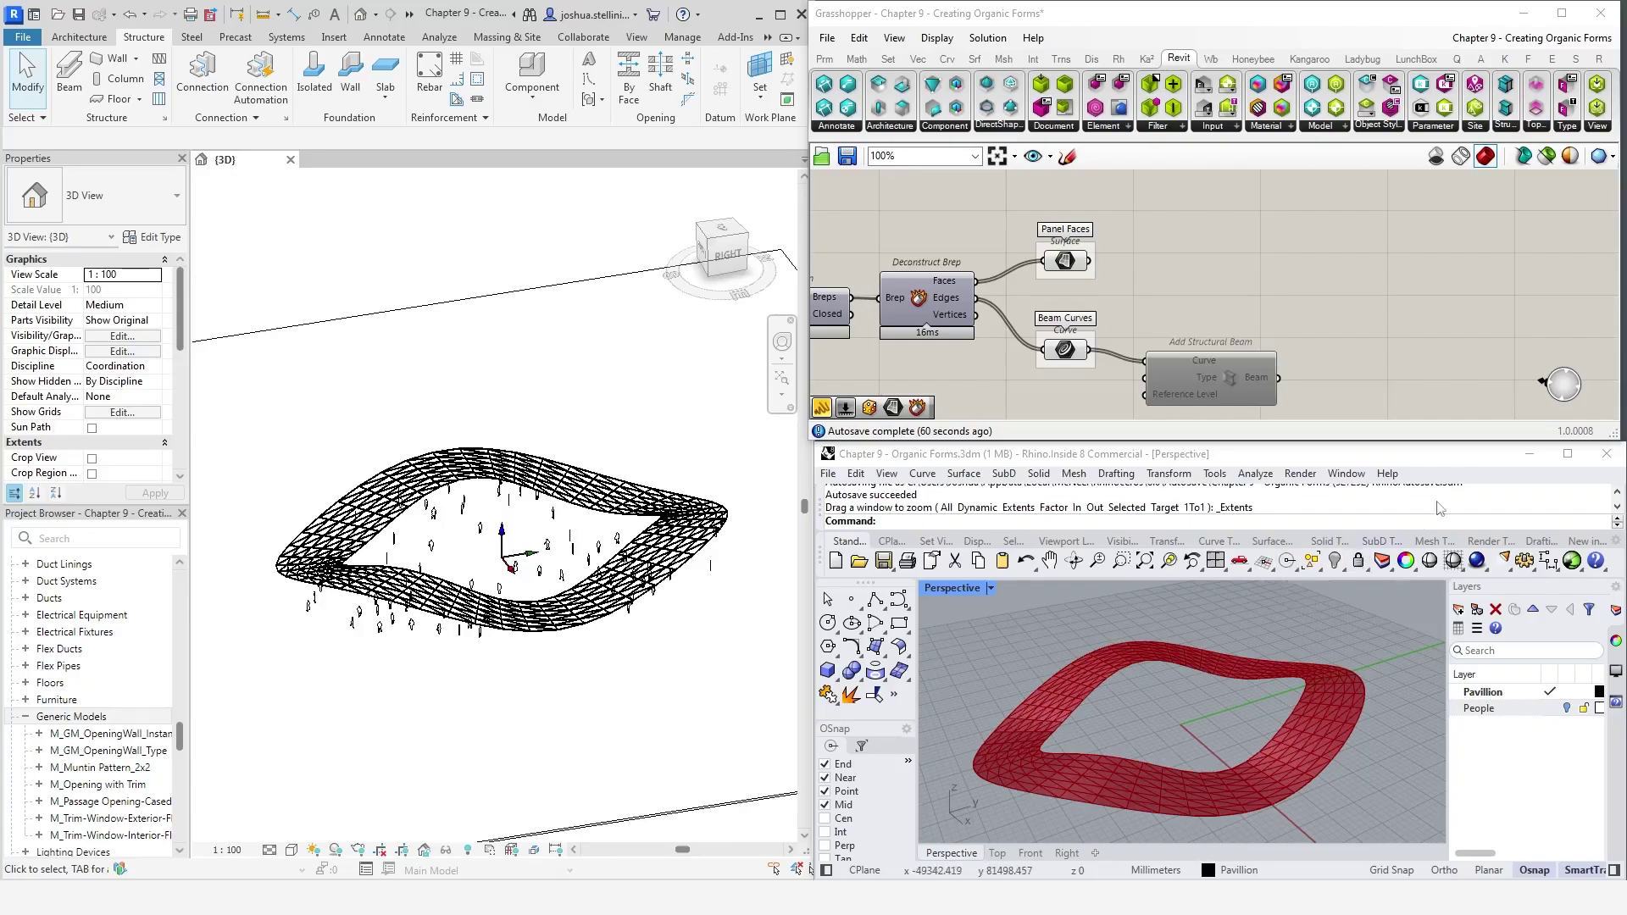
# Minimize Rhino, maximize Revit, and start a new family
pyautogui.click(1528, 461)
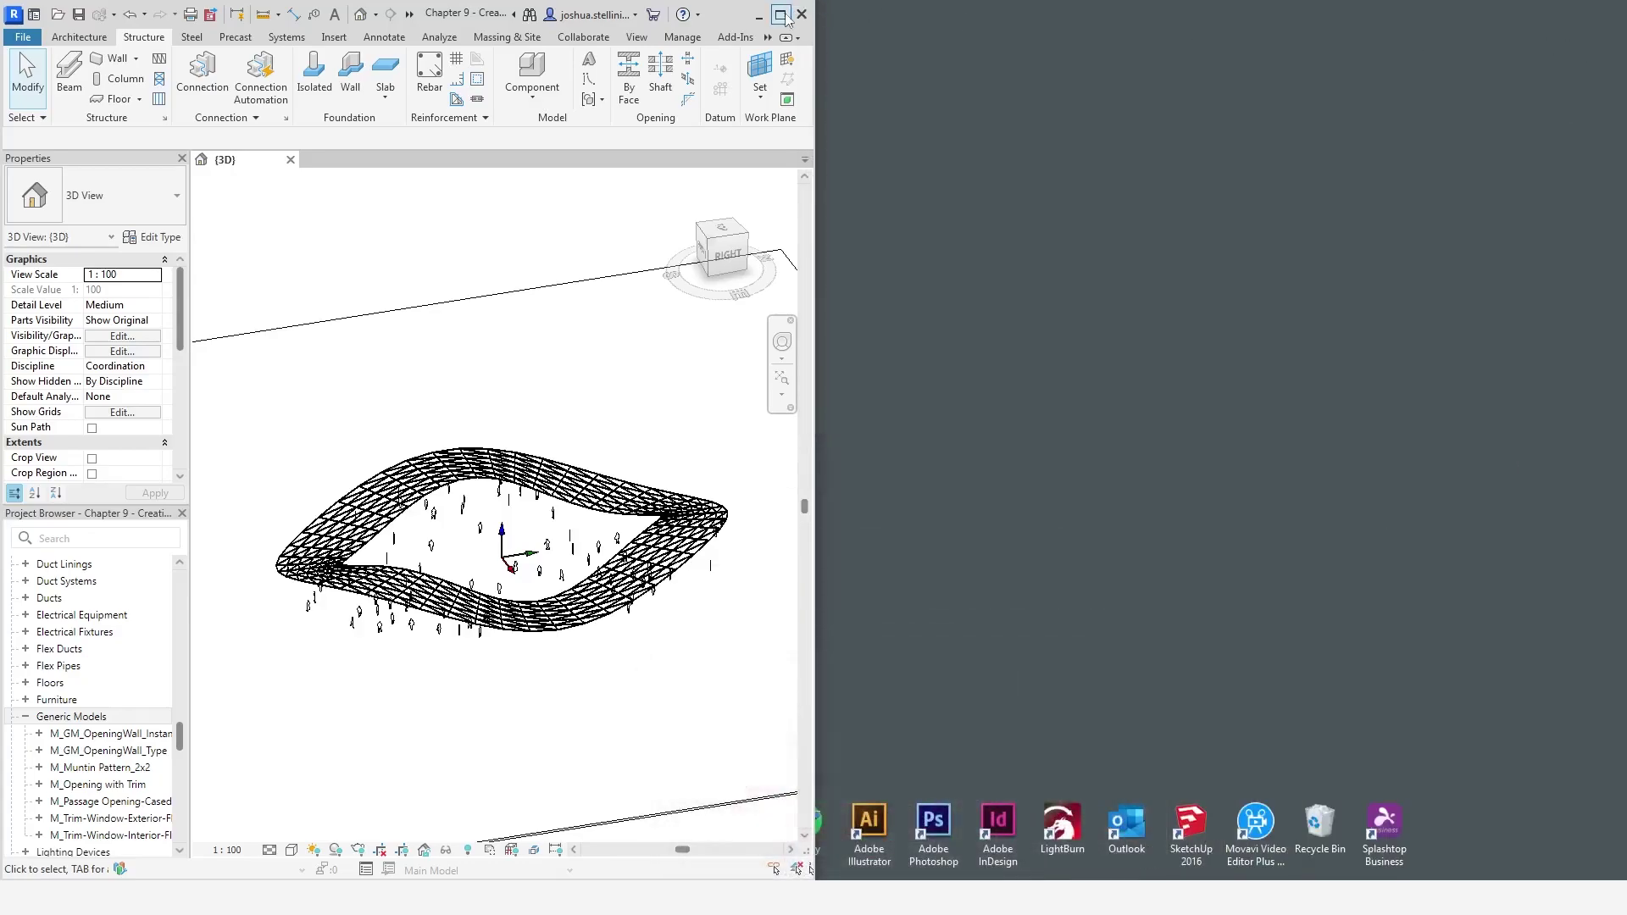
pyautogui.click(780, 14)
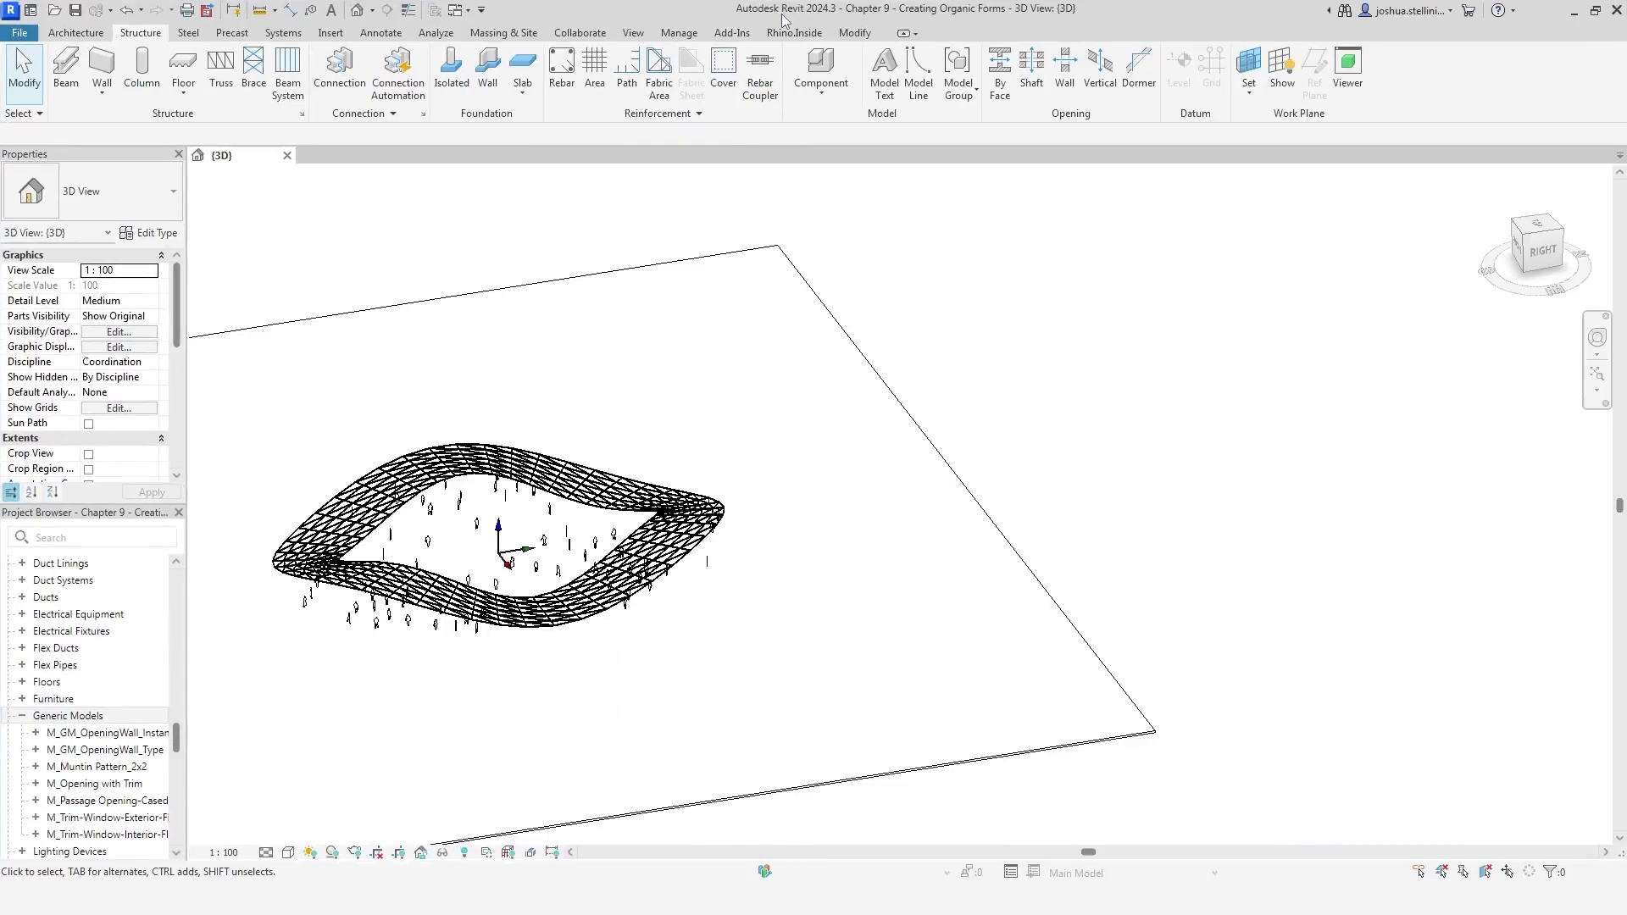
pyautogui.moveTo(544, 360); pyautogui.dragTo(794, 305, button='middle')
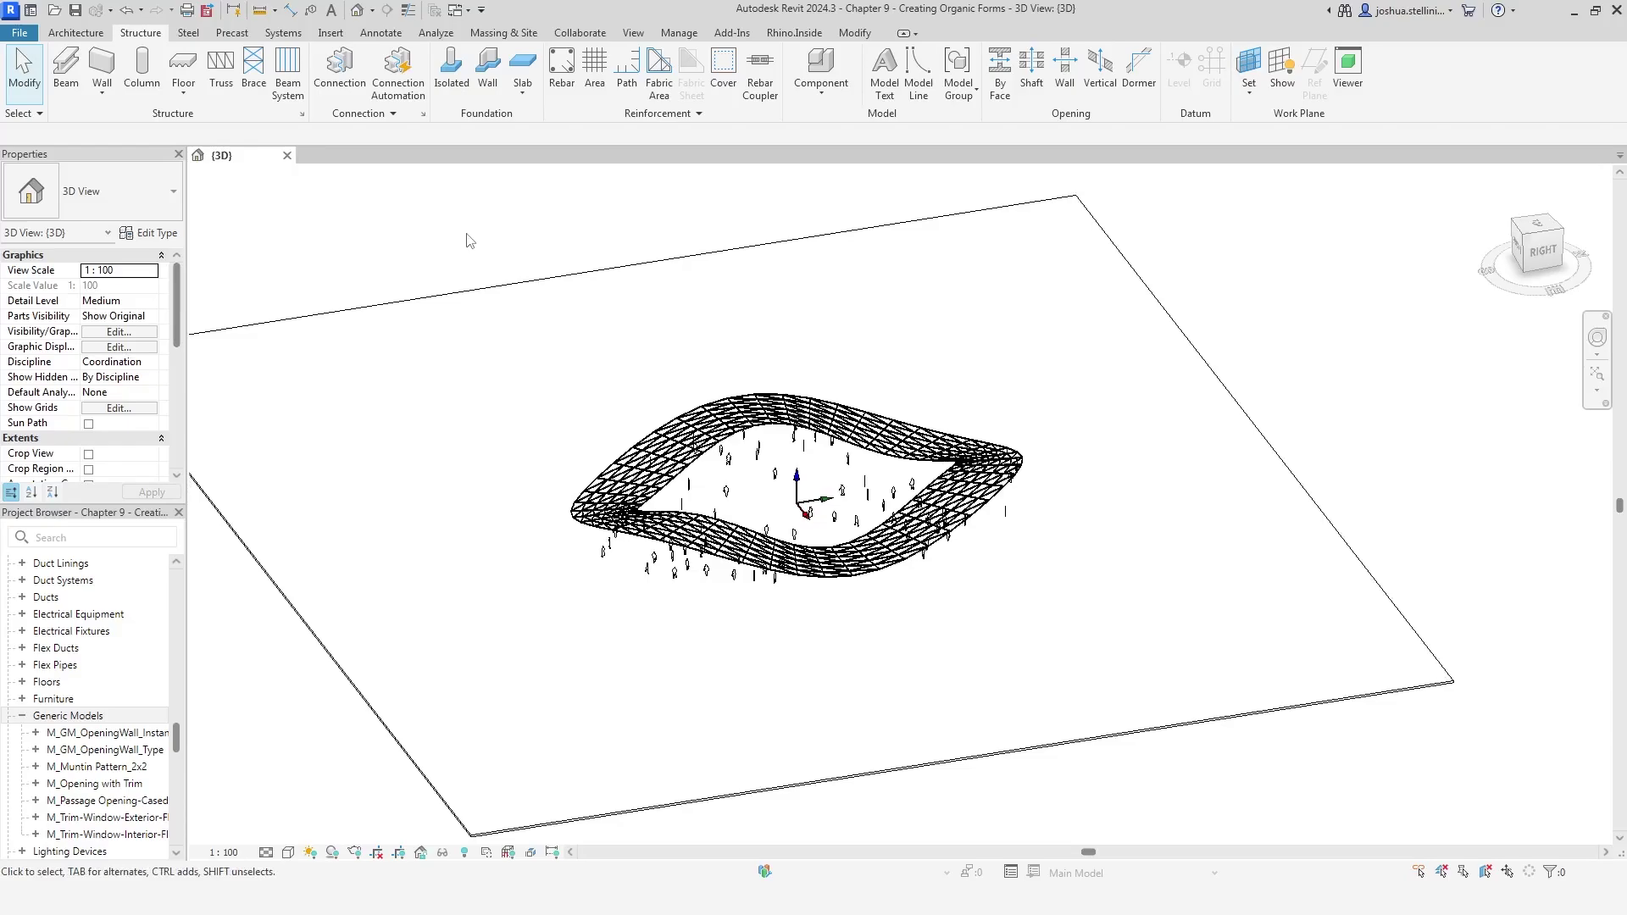
pyautogui.click(29, 36)
pyautogui.moveTo(110, 105)
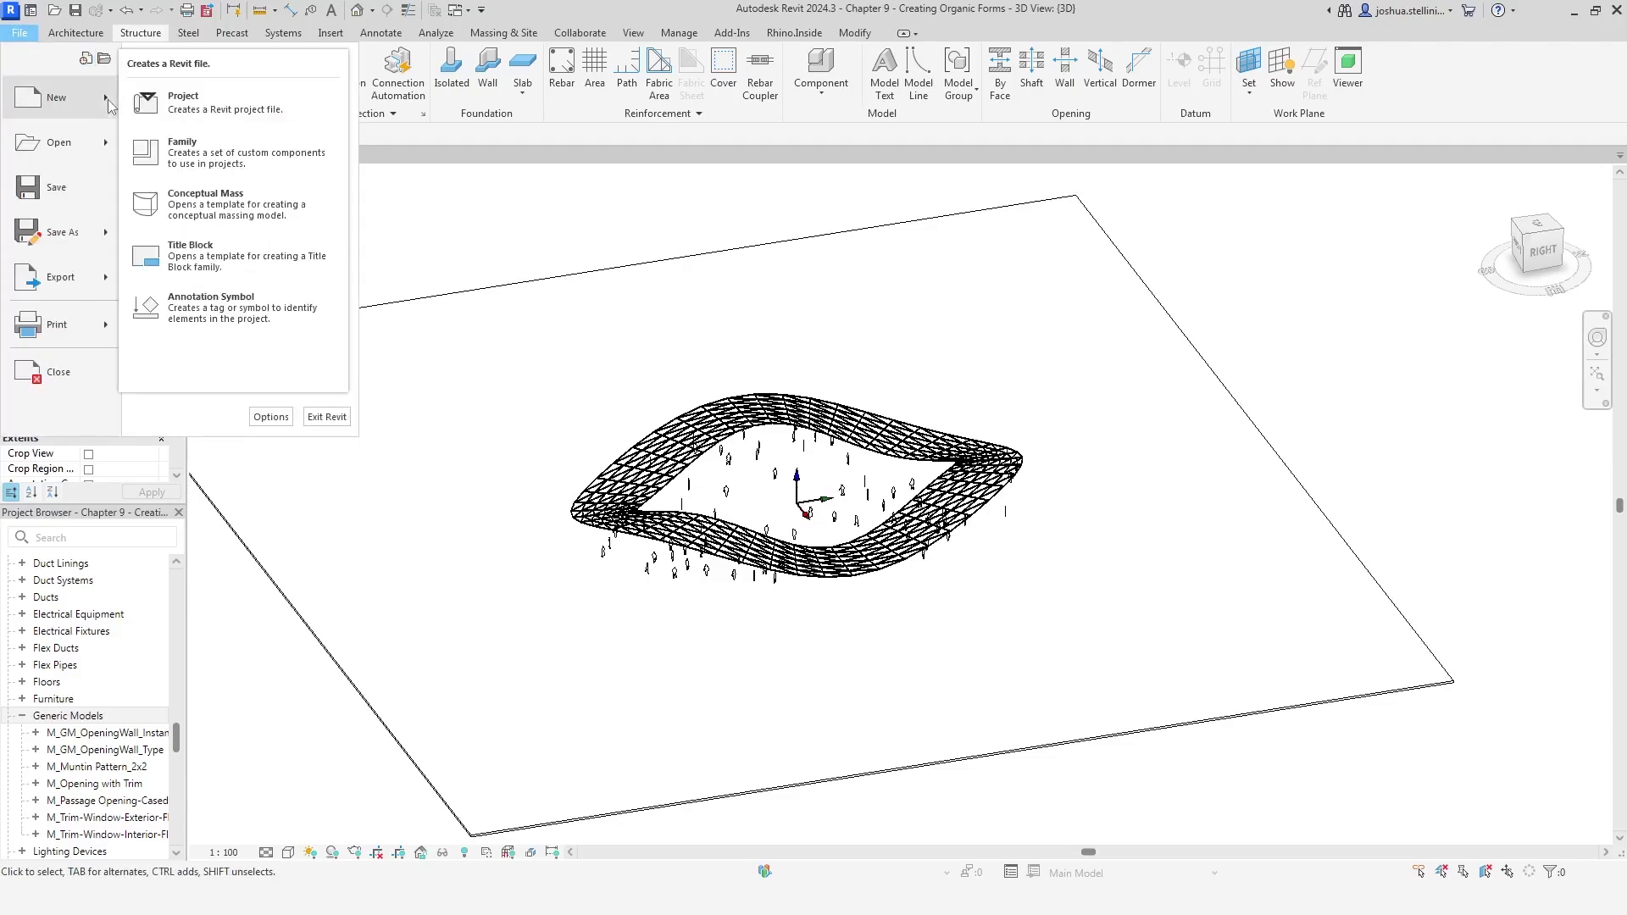
pyautogui.click(206, 155)
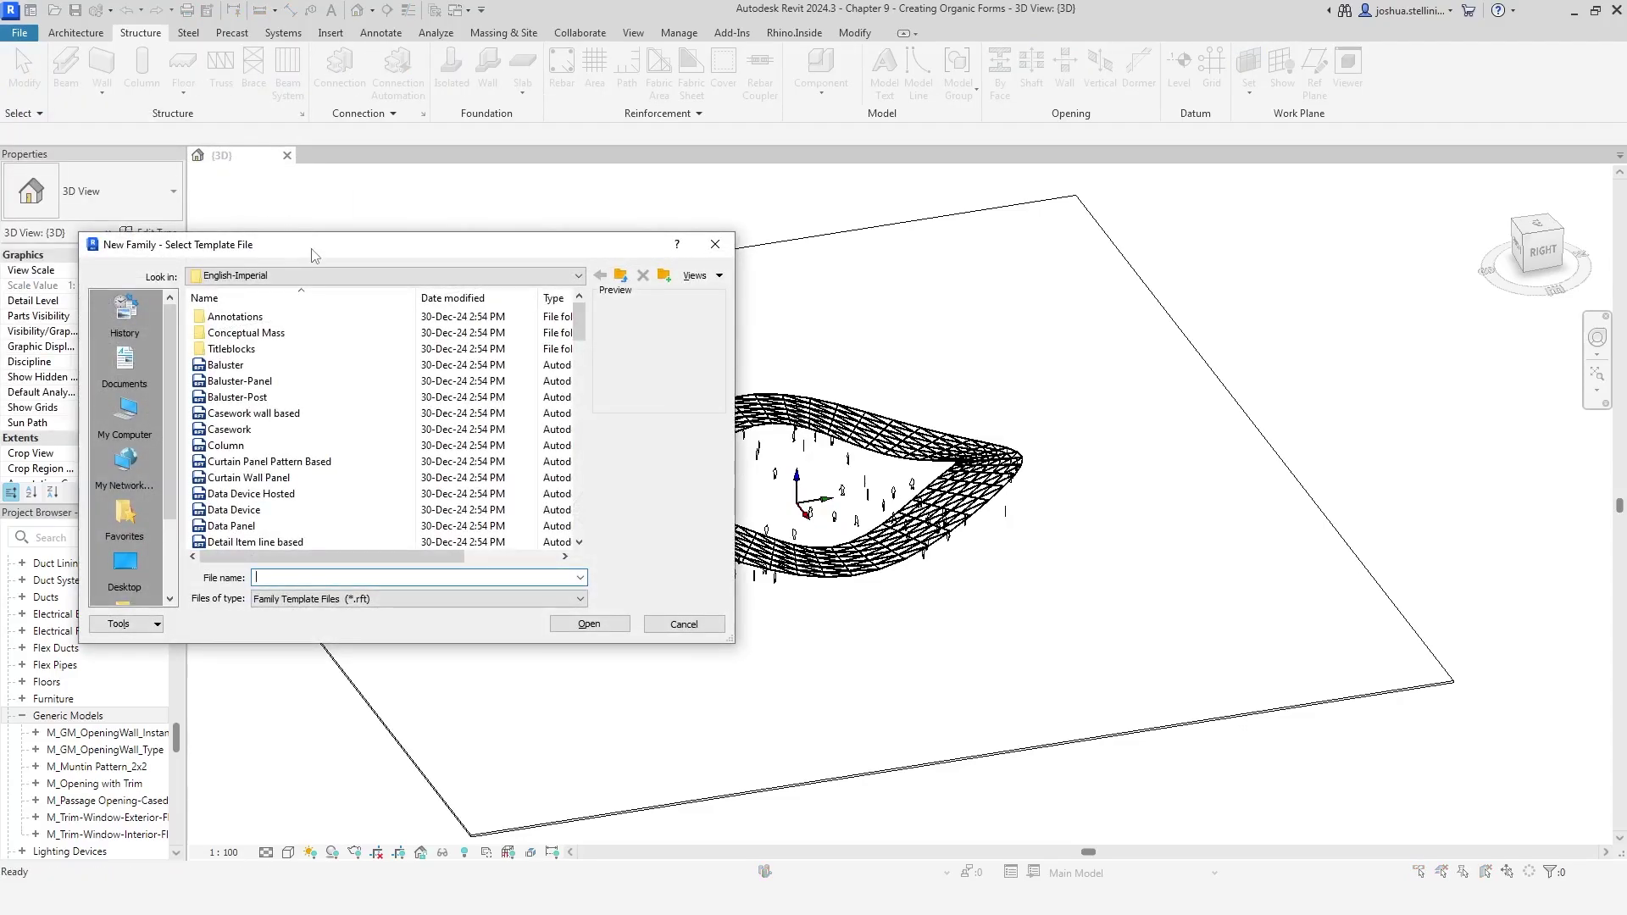
# Browse to Family Templates > English and select Metric Generic Model Adaptive.rft
pyautogui.moveTo(311, 247); pyautogui.dragTo(549, 241)
pyautogui.click(562, 269)
pyautogui.click(563, 381)
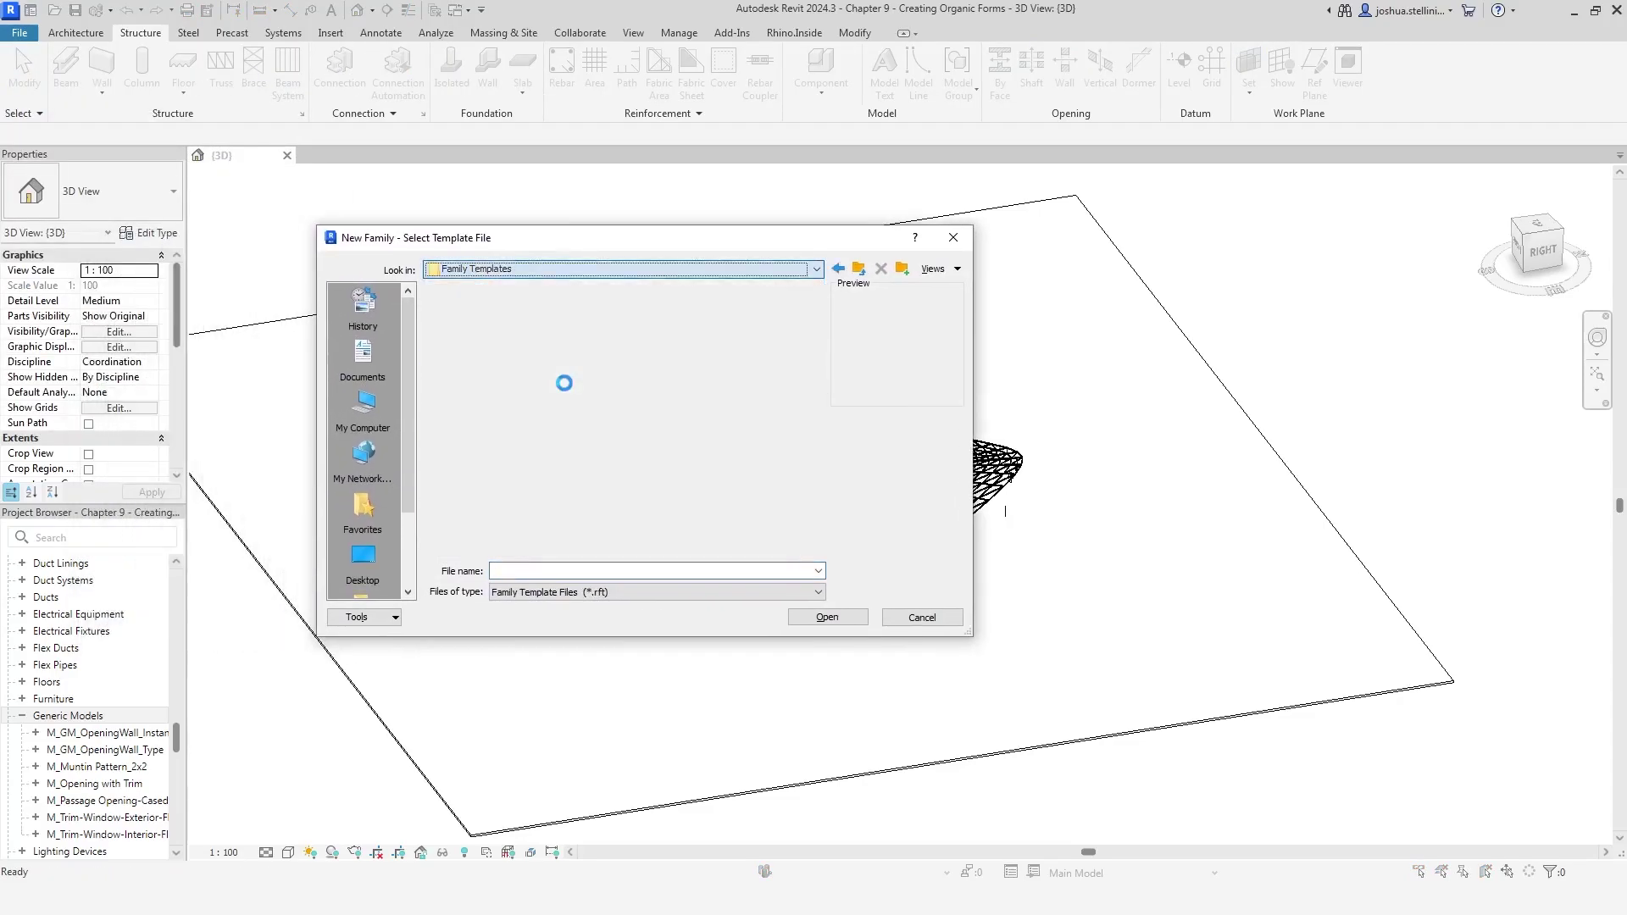
pyautogui.doubleClick(510, 343)
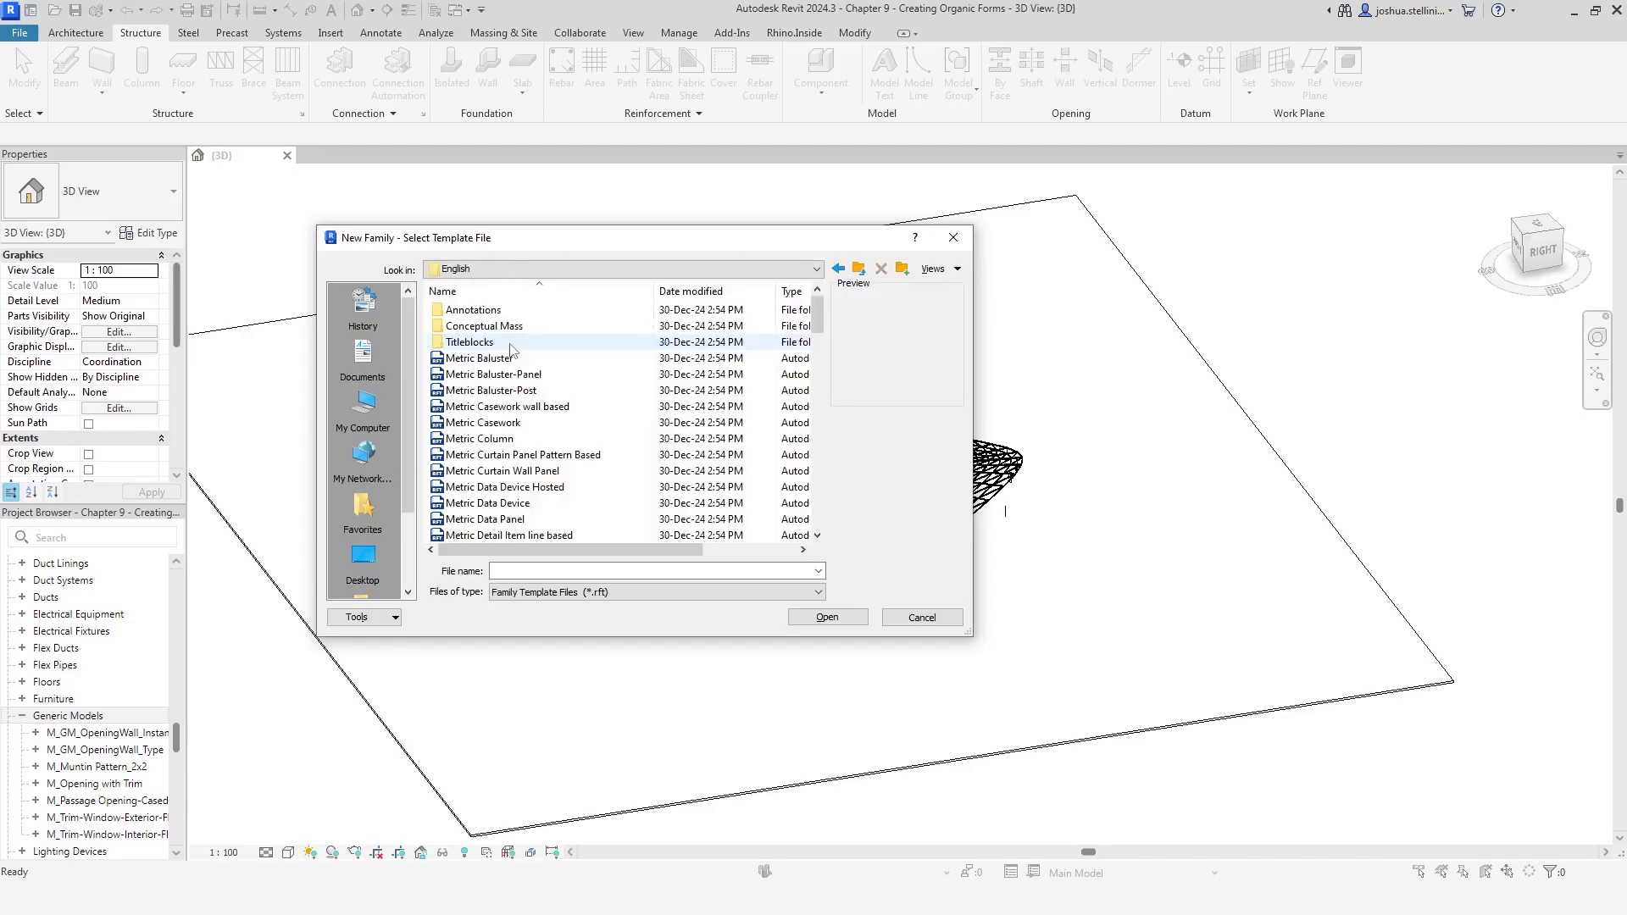
pyautogui.moveTo(816, 319); pyautogui.dragTo(812, 381)
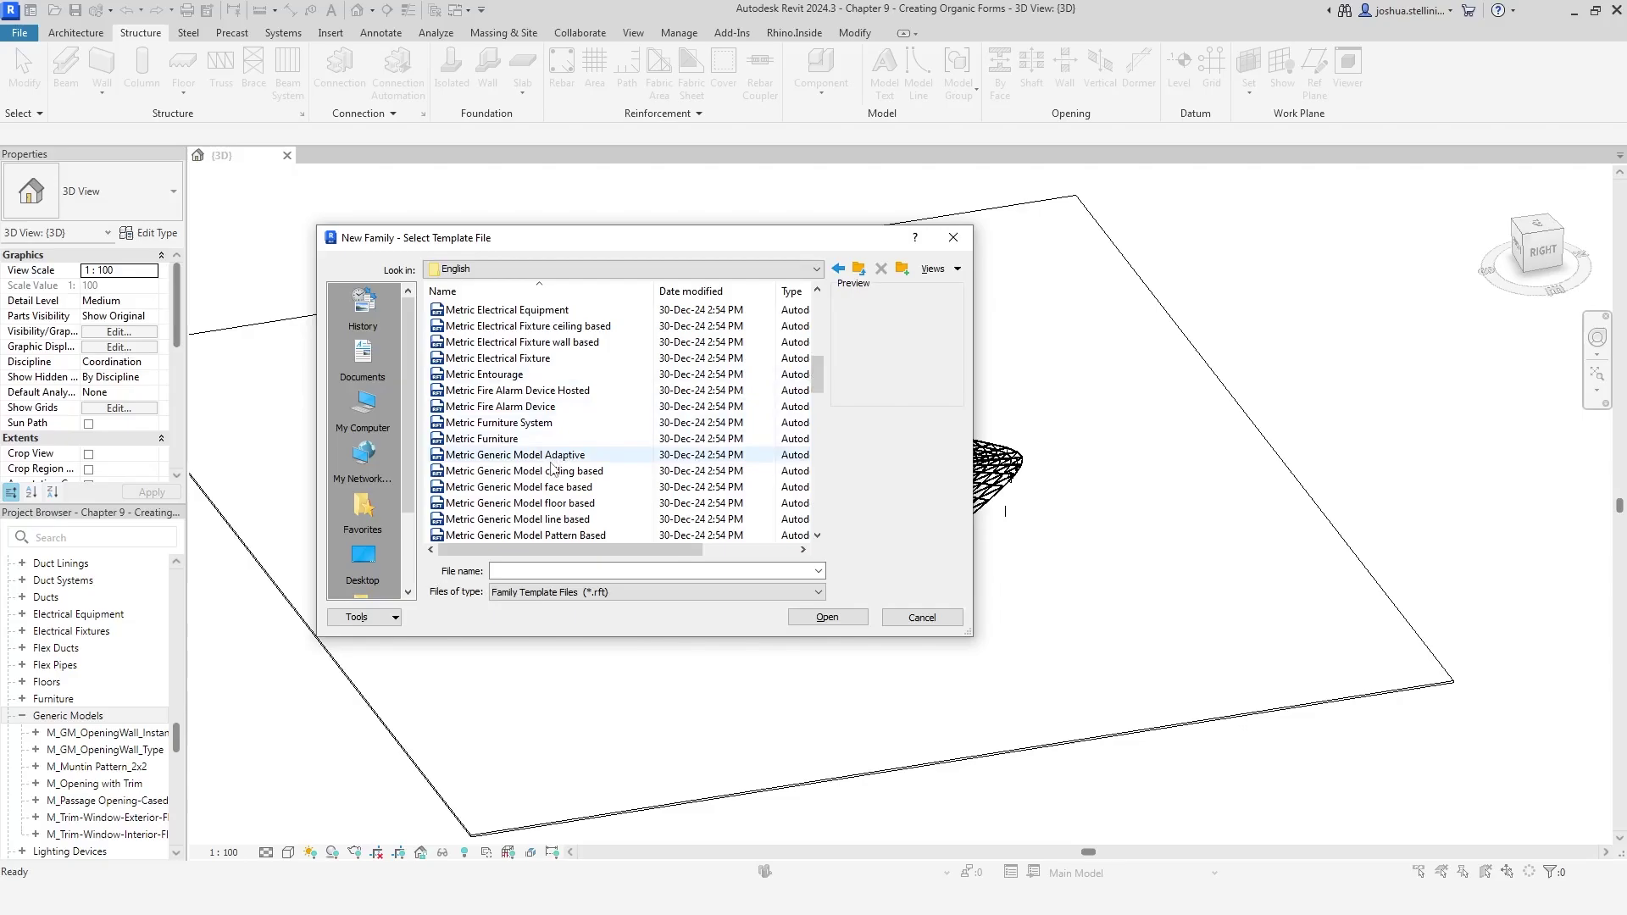
pyautogui.click(468, 456)
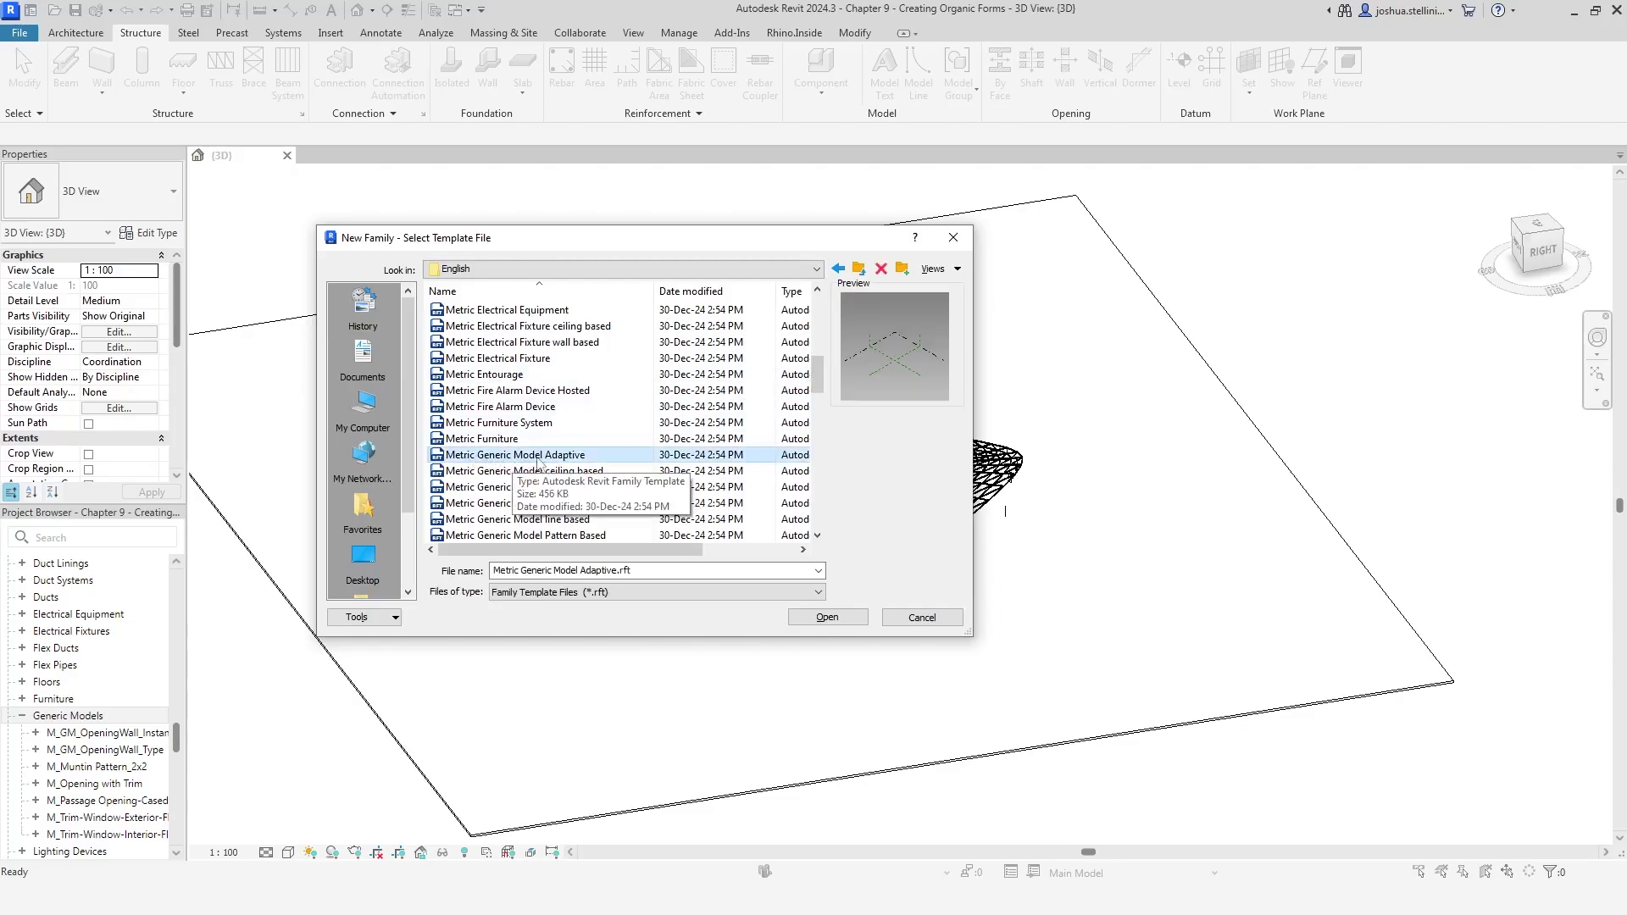
# Open the adaptive template and place three reference points in a triangle
pyautogui.click(837, 617)
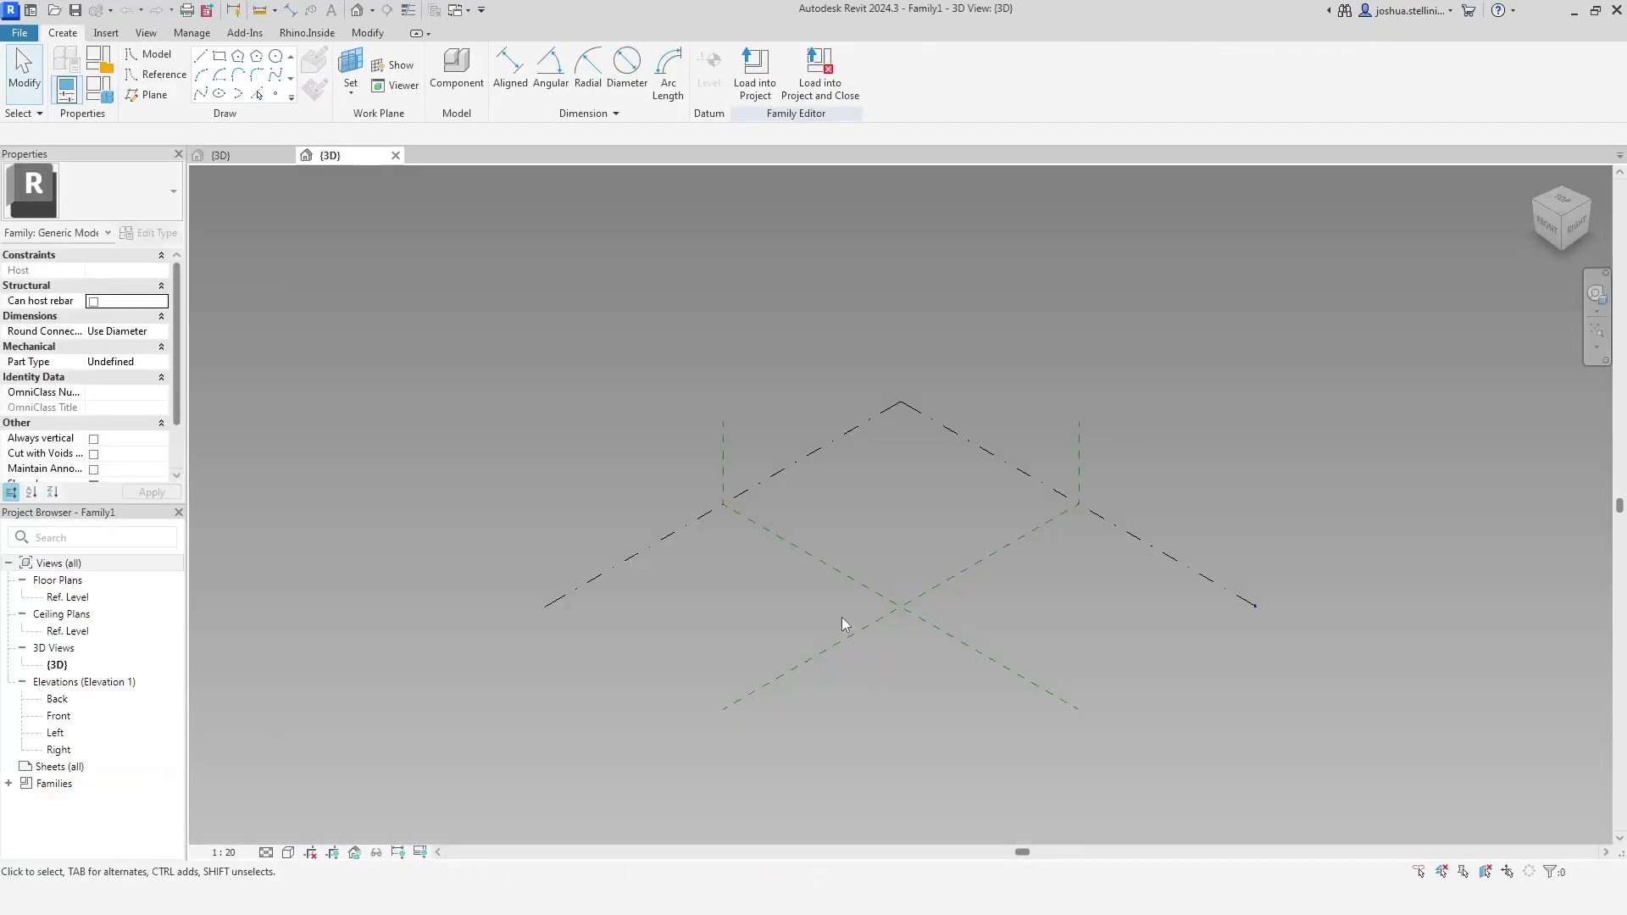
pyautogui.moveTo(841, 617); pyautogui.dragTo(740, 521, button='middle')
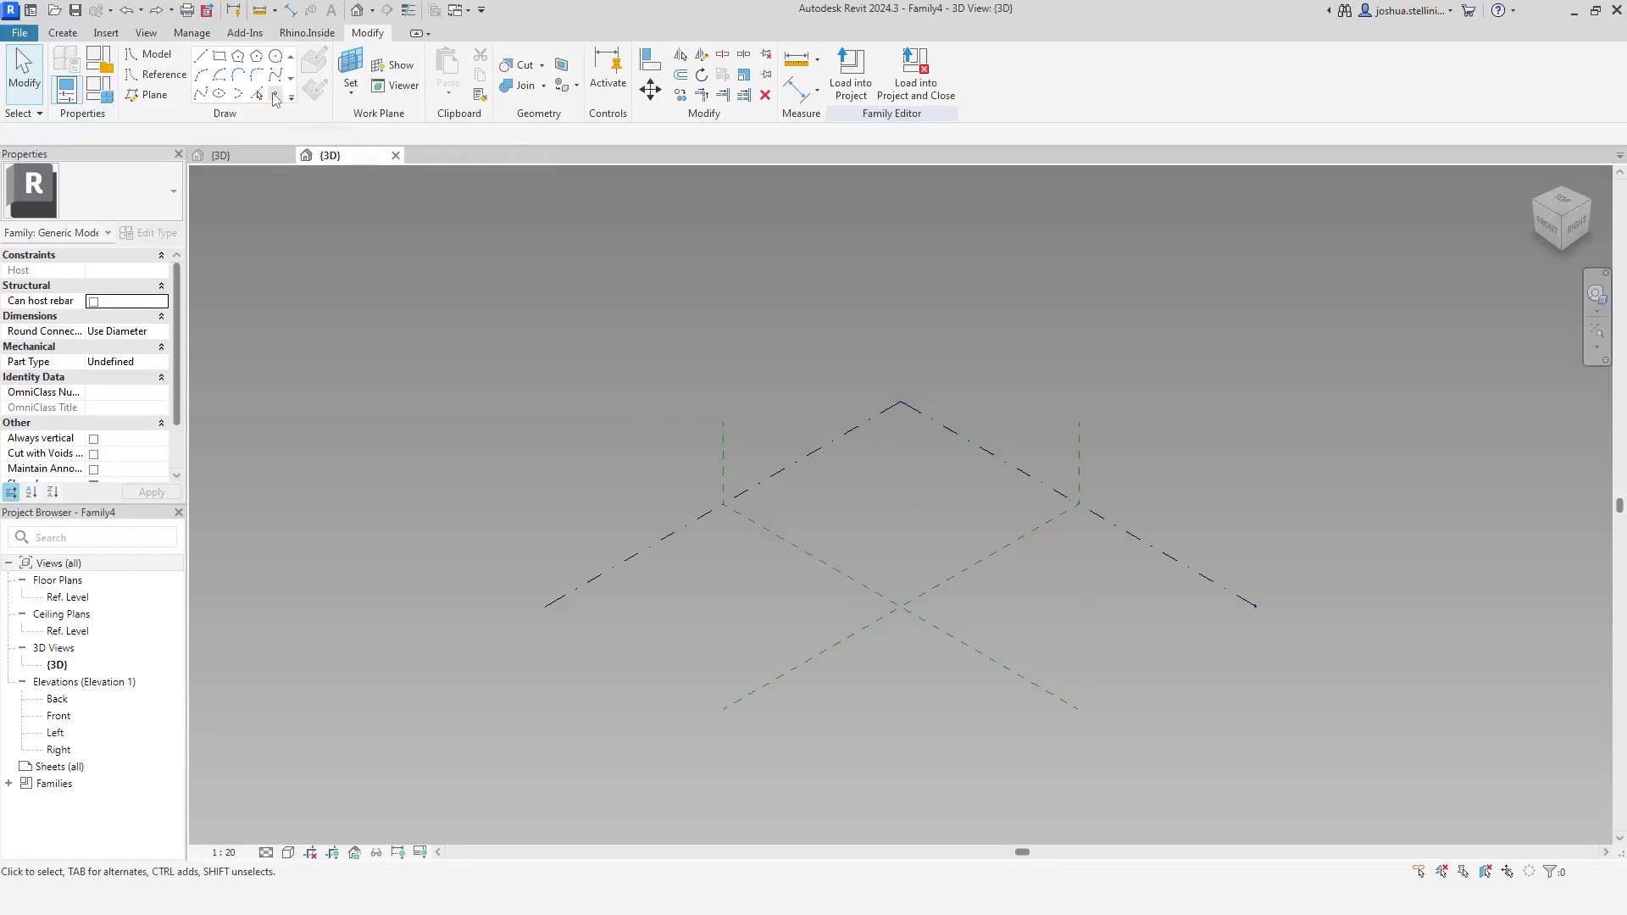
pyautogui.click(274, 97)
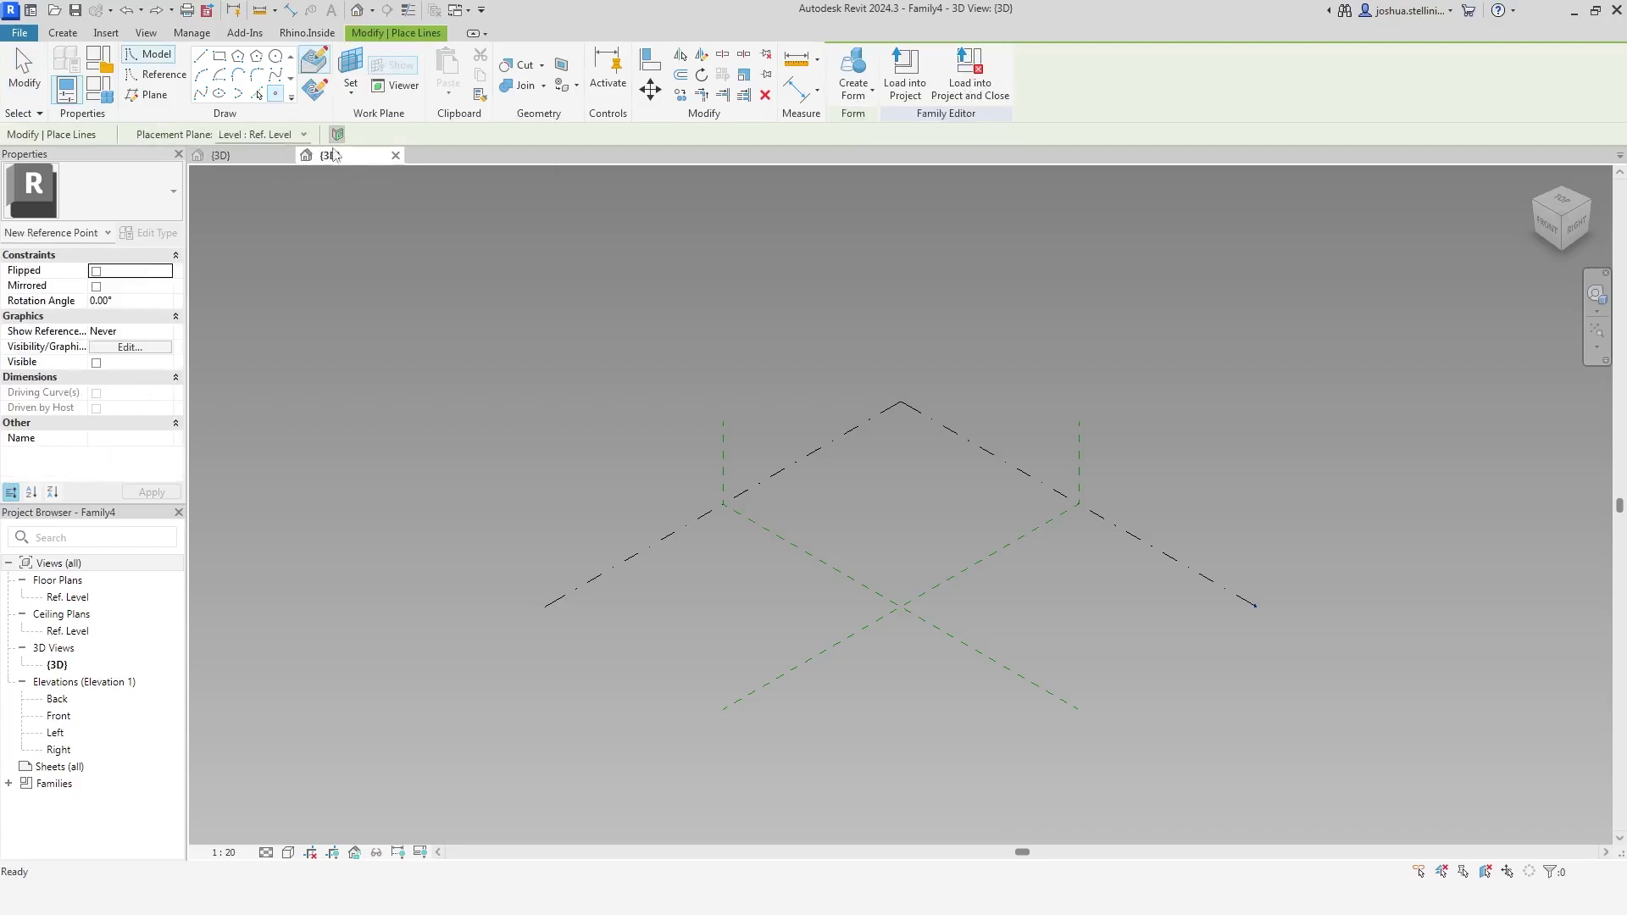
pyautogui.click(809, 608)
pyautogui.click(901, 545)
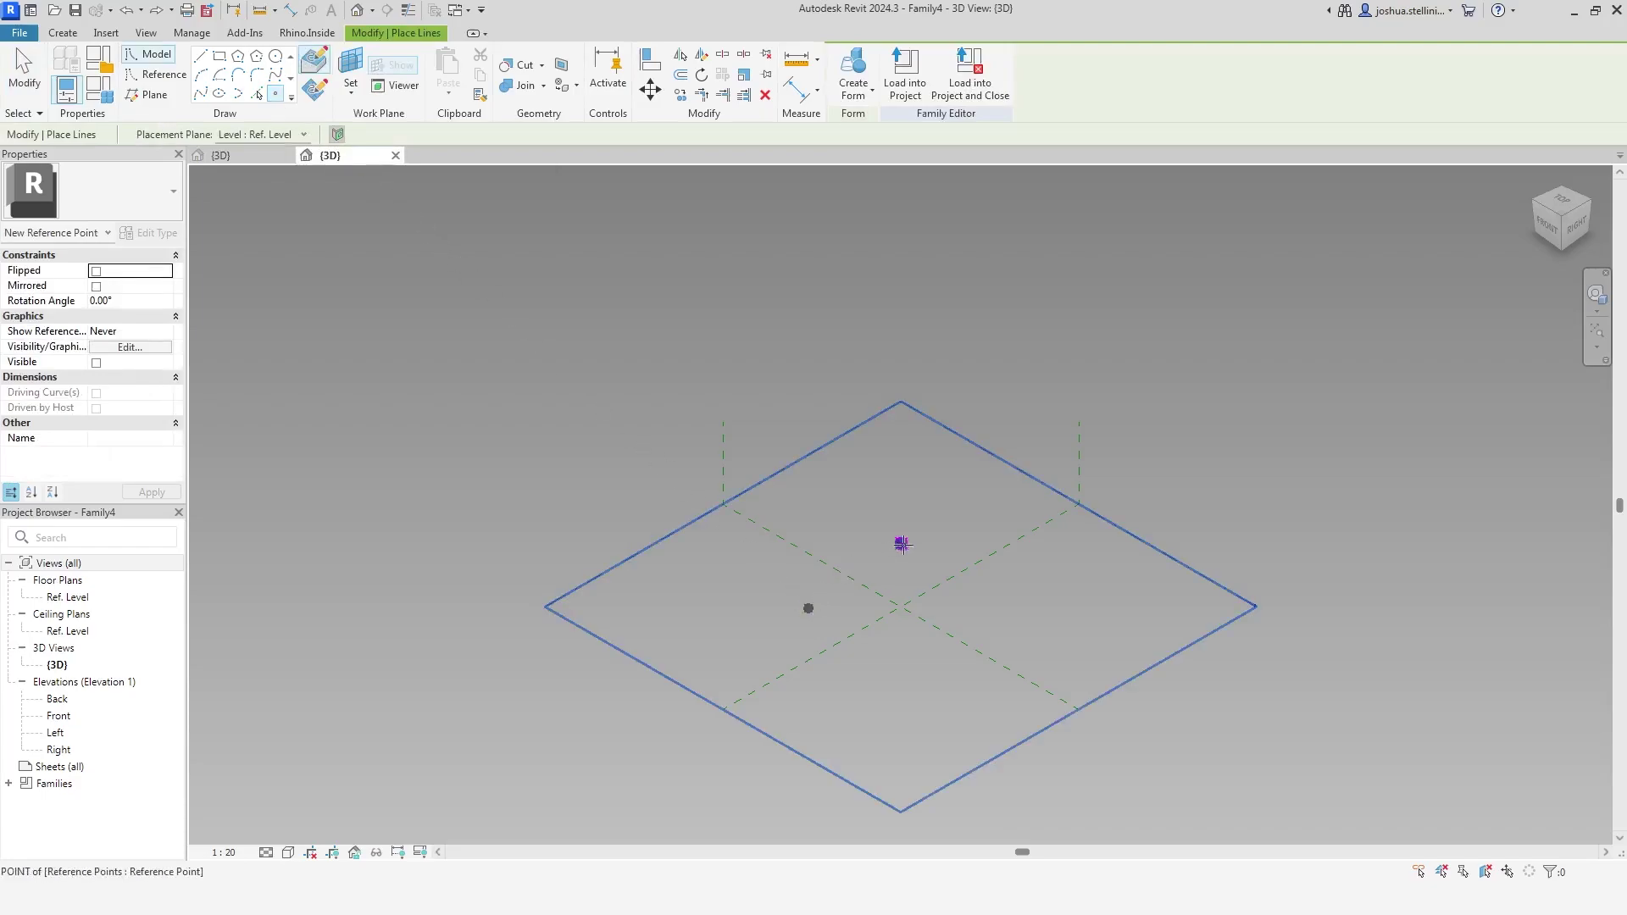
pyautogui.click(995, 609)
pyautogui.press('Escape')
pyautogui.press('Escape')
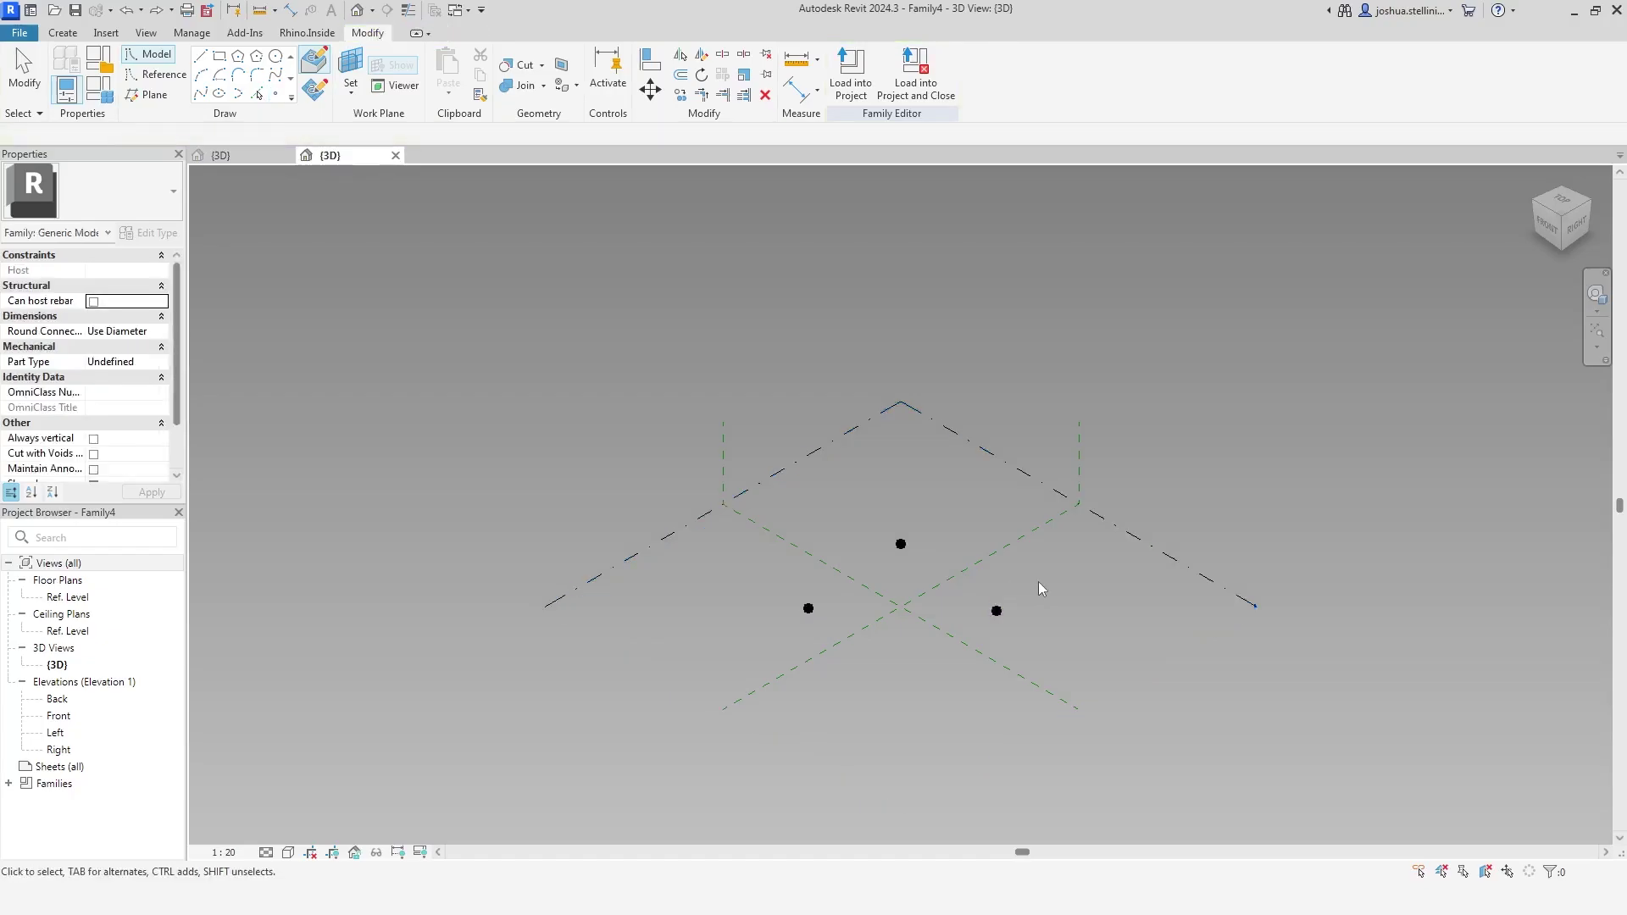
# Select all three points and make them Adaptive placement points, numbered 1–3
pyautogui.click(809, 609)
pyautogui.keyDown('ctrl'); pyautogui.click(901, 545); pyautogui.keyUp('ctrl')
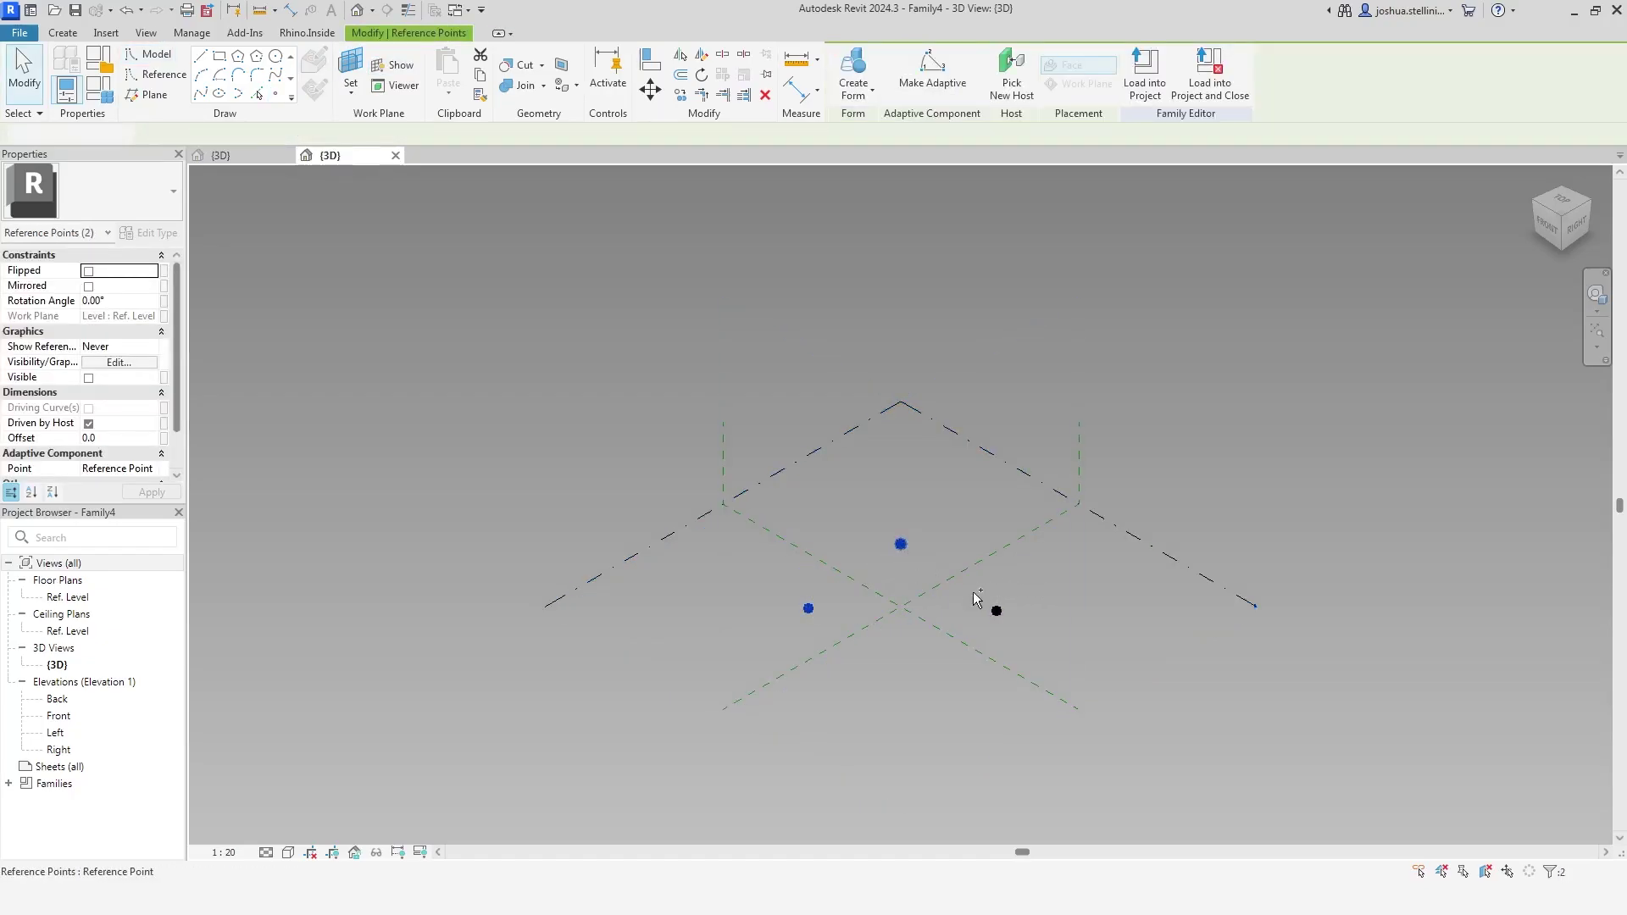
pyautogui.keyDown('ctrl'); pyautogui.click(996, 610); pyautogui.keyUp('ctrl')
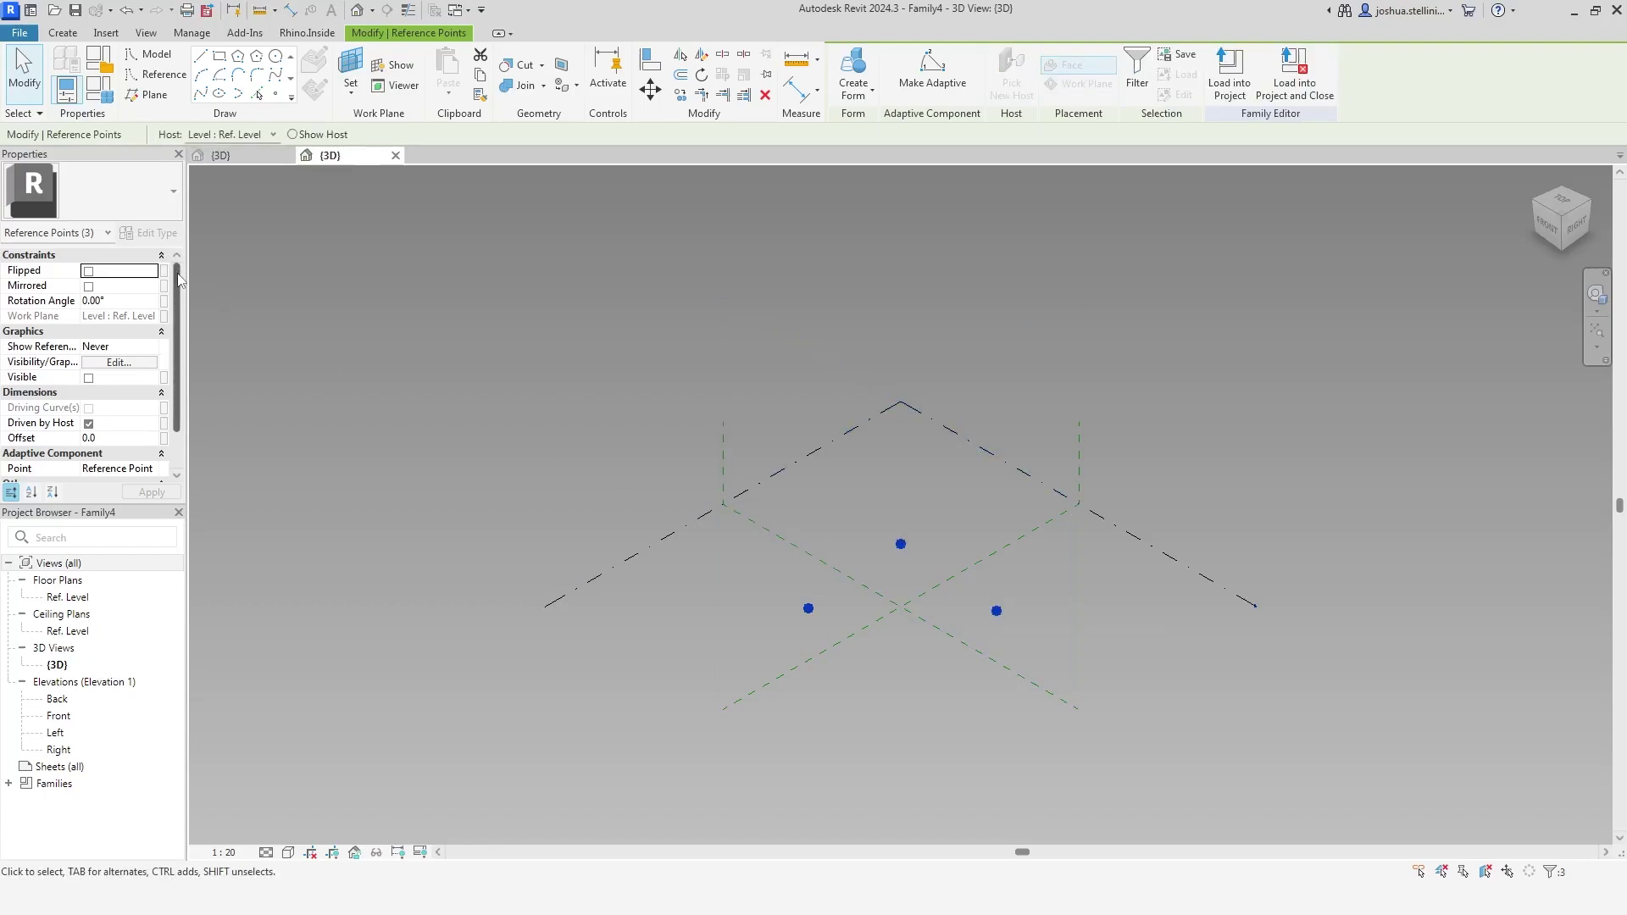
pyautogui.moveTo(177, 278); pyautogui.dragTo(179, 332)
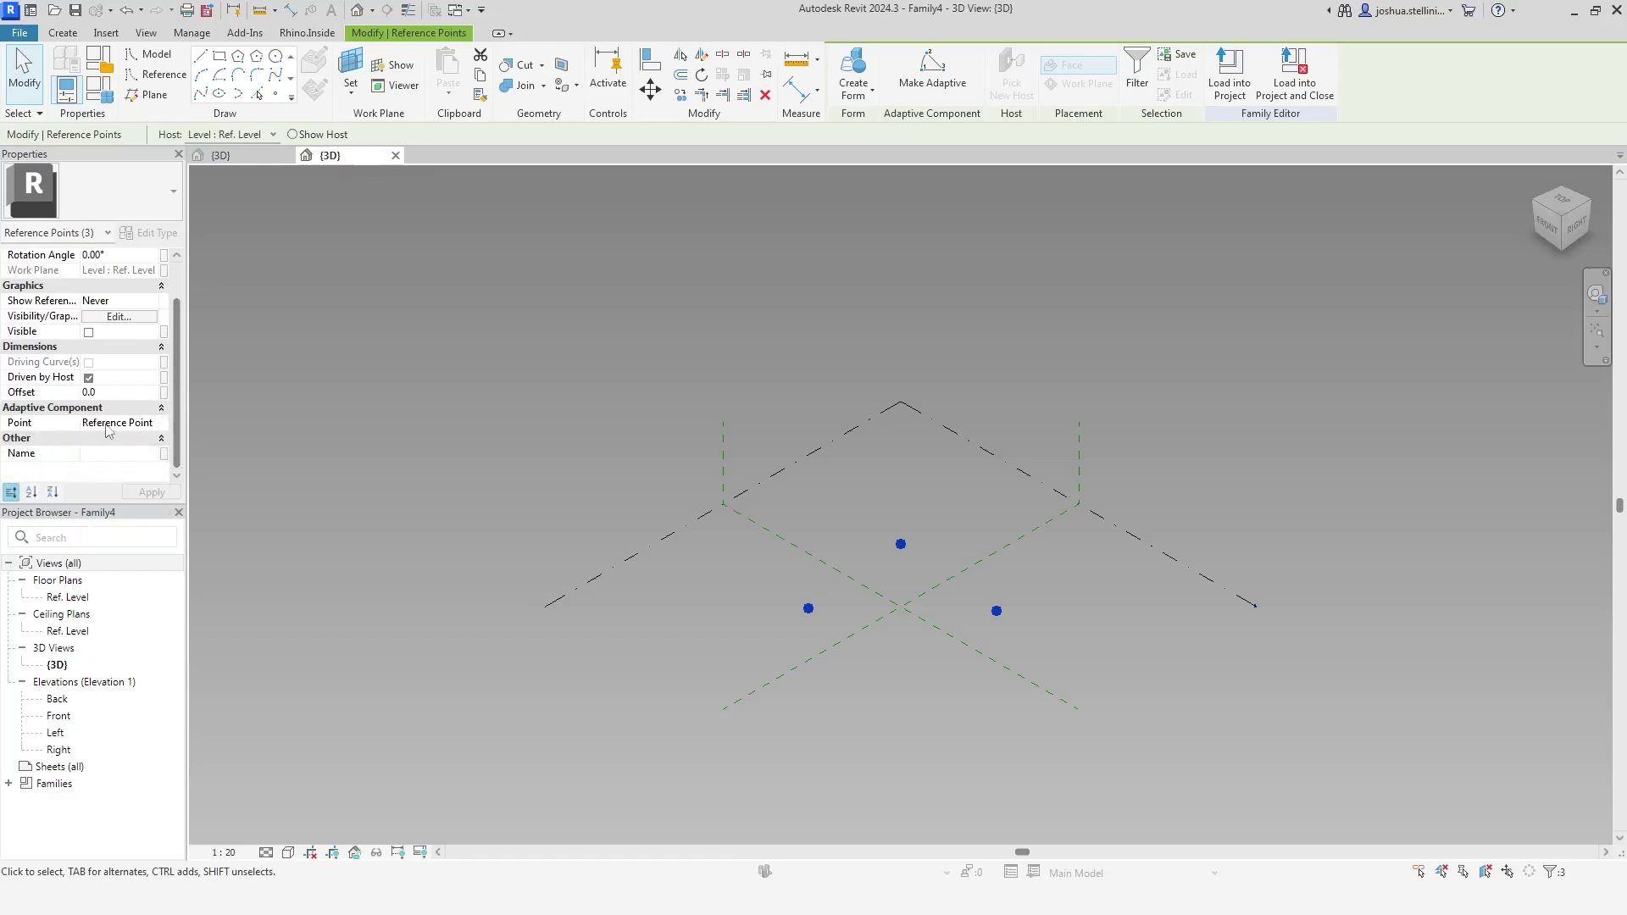
pyautogui.click(153, 427)
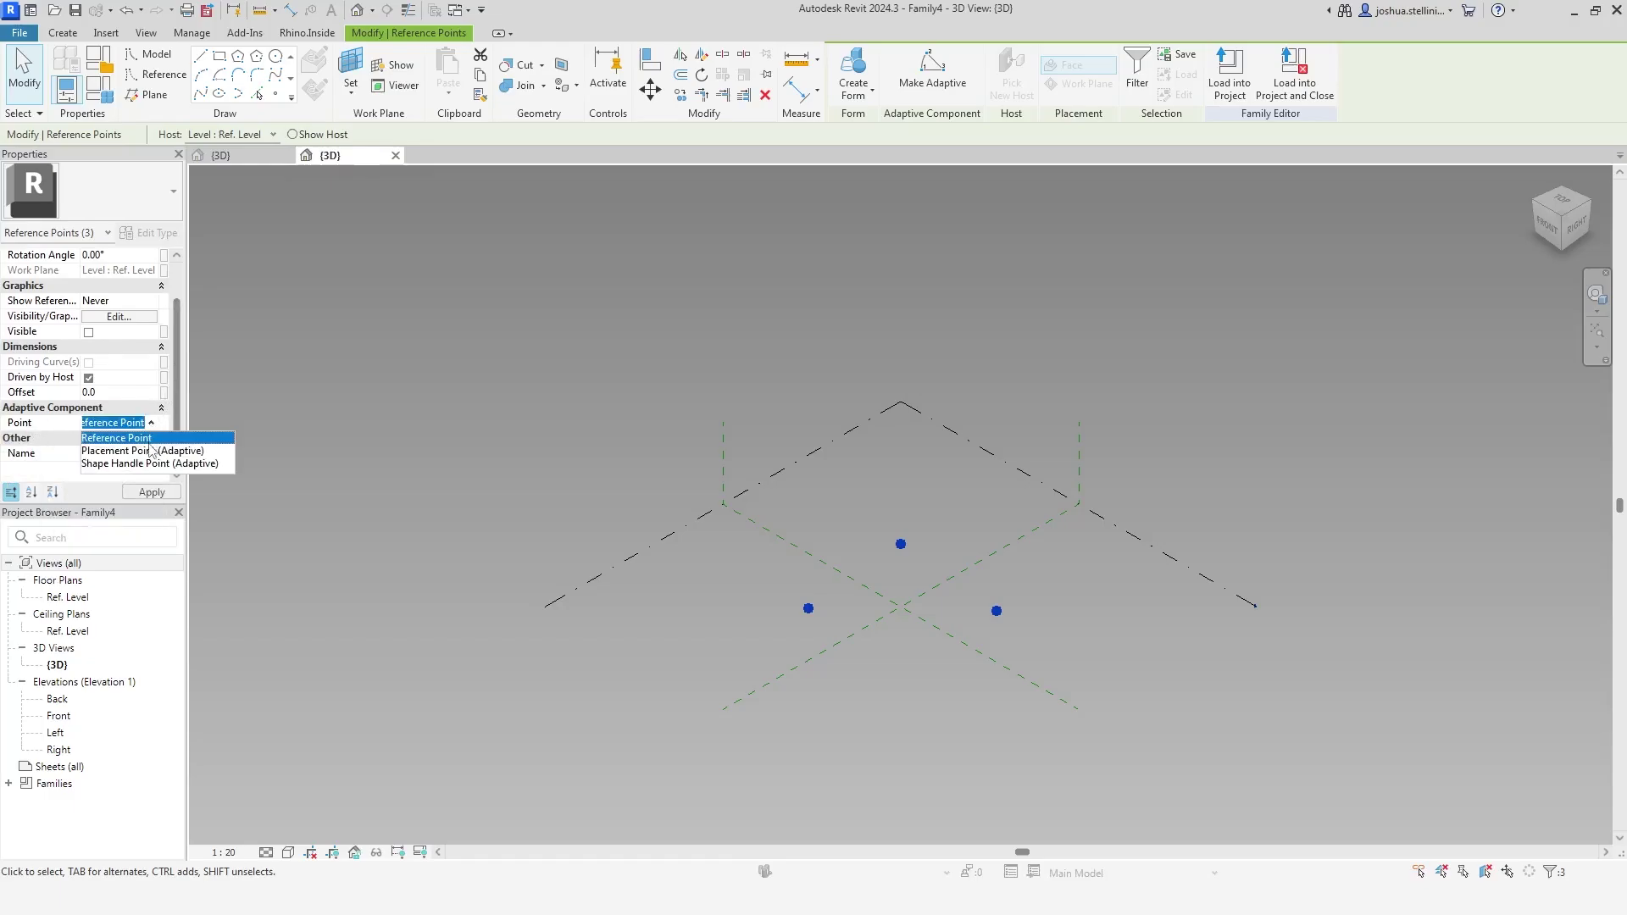
pyautogui.click(149, 450)
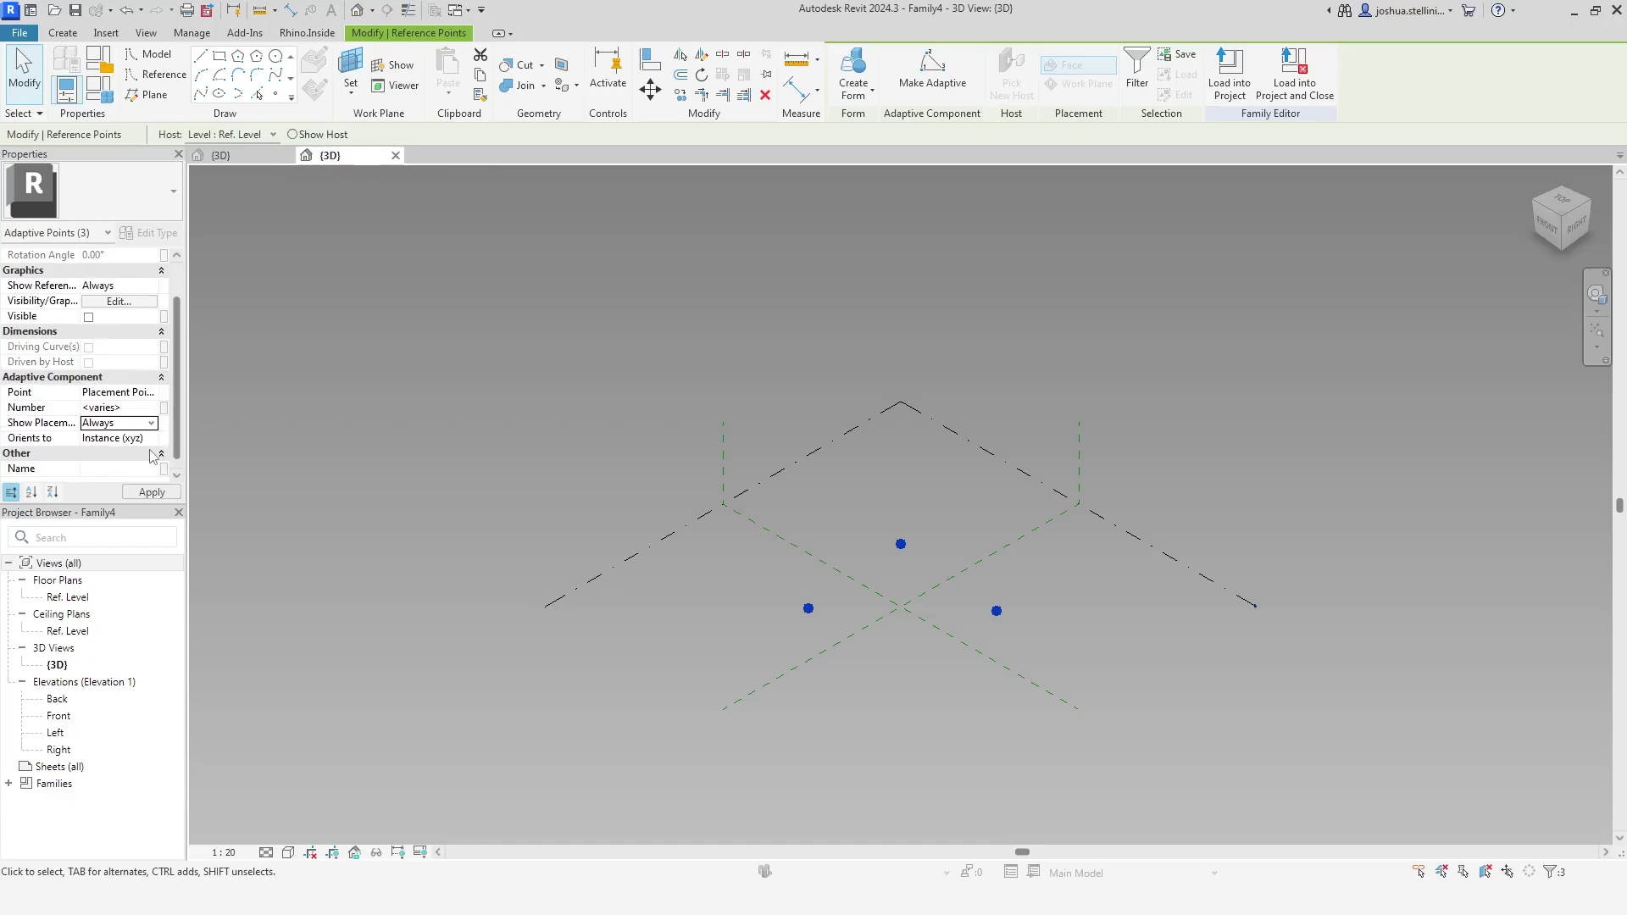
pyautogui.click(151, 493)
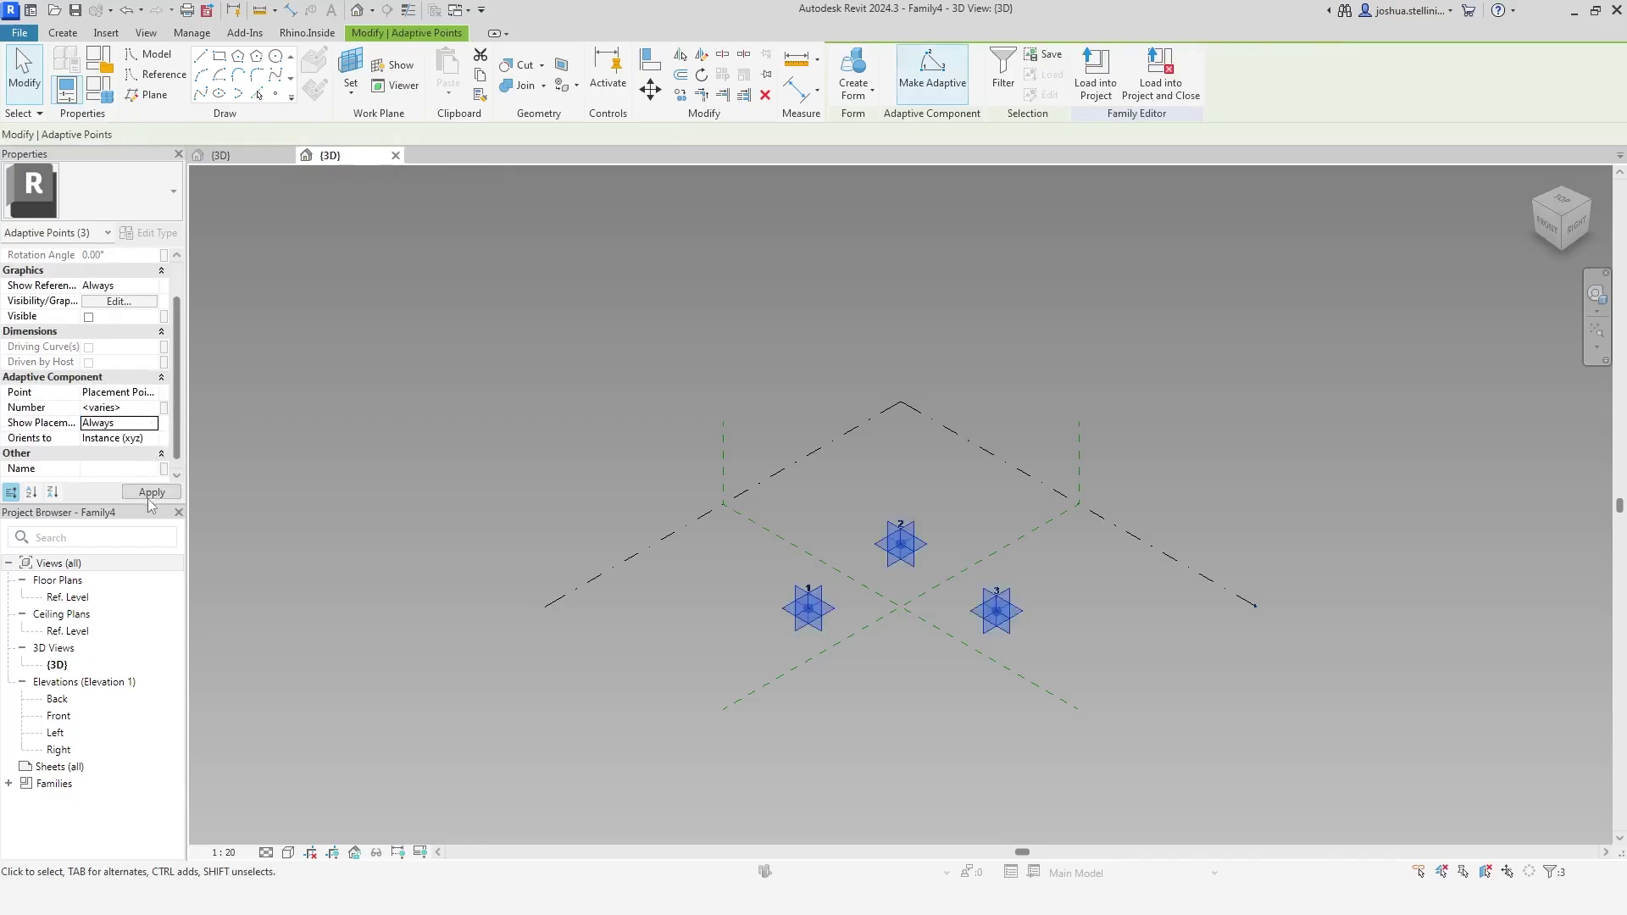
# Draw model lines with 3D snapping from point 1 to 2 to 3 and back to 1
pyautogui.click(695, 614)
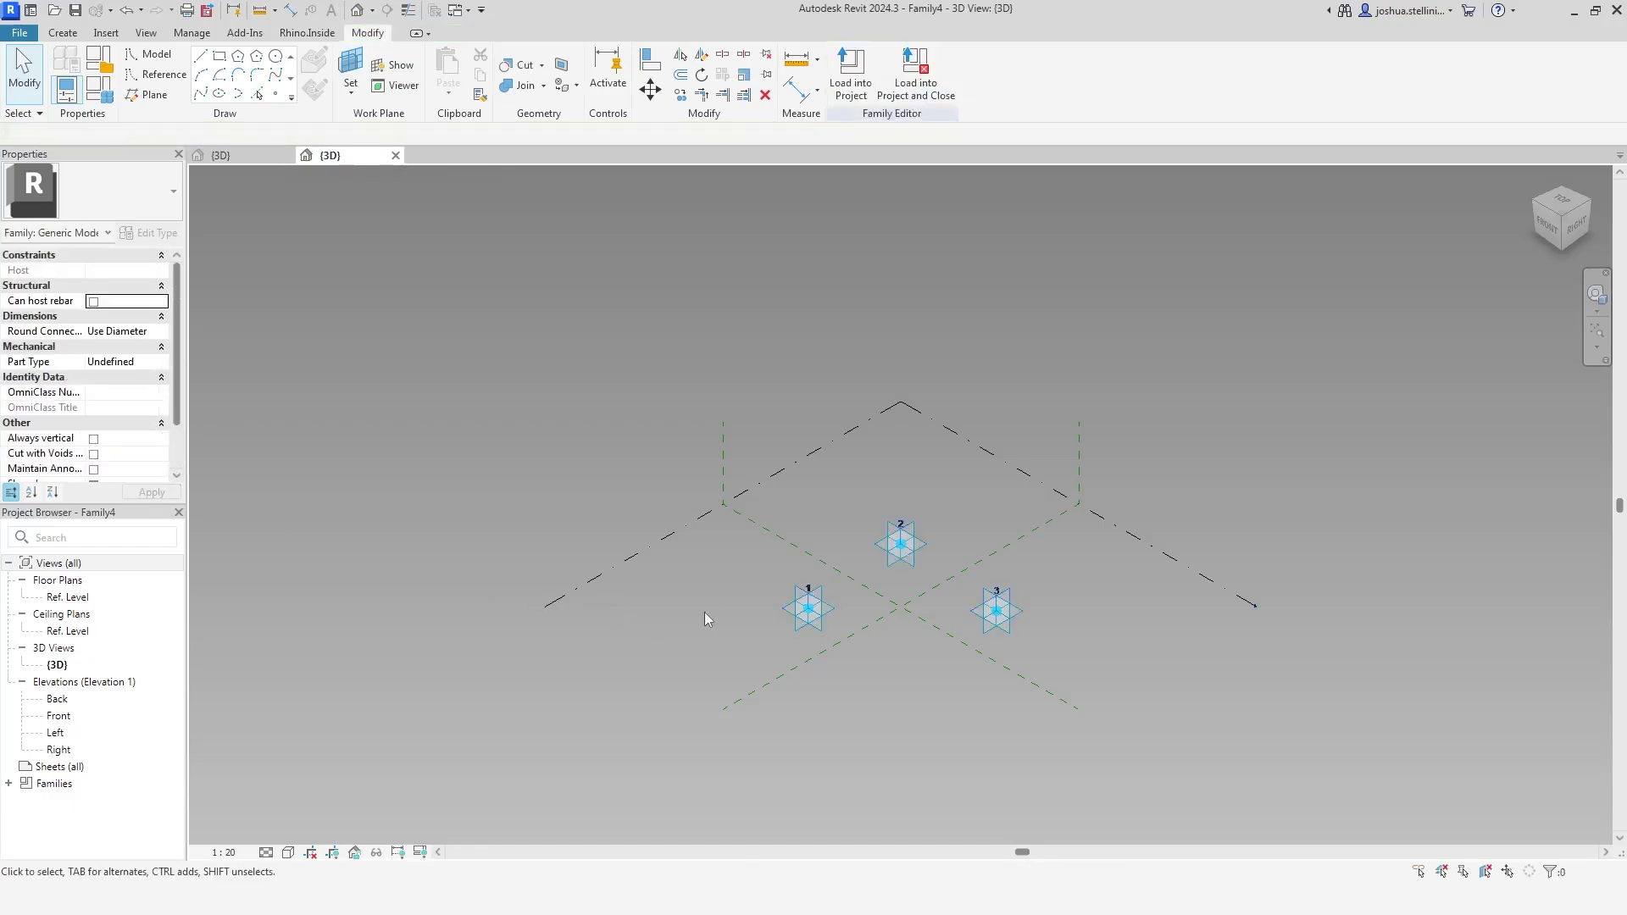
pyautogui.scroll(5, 961, 631)
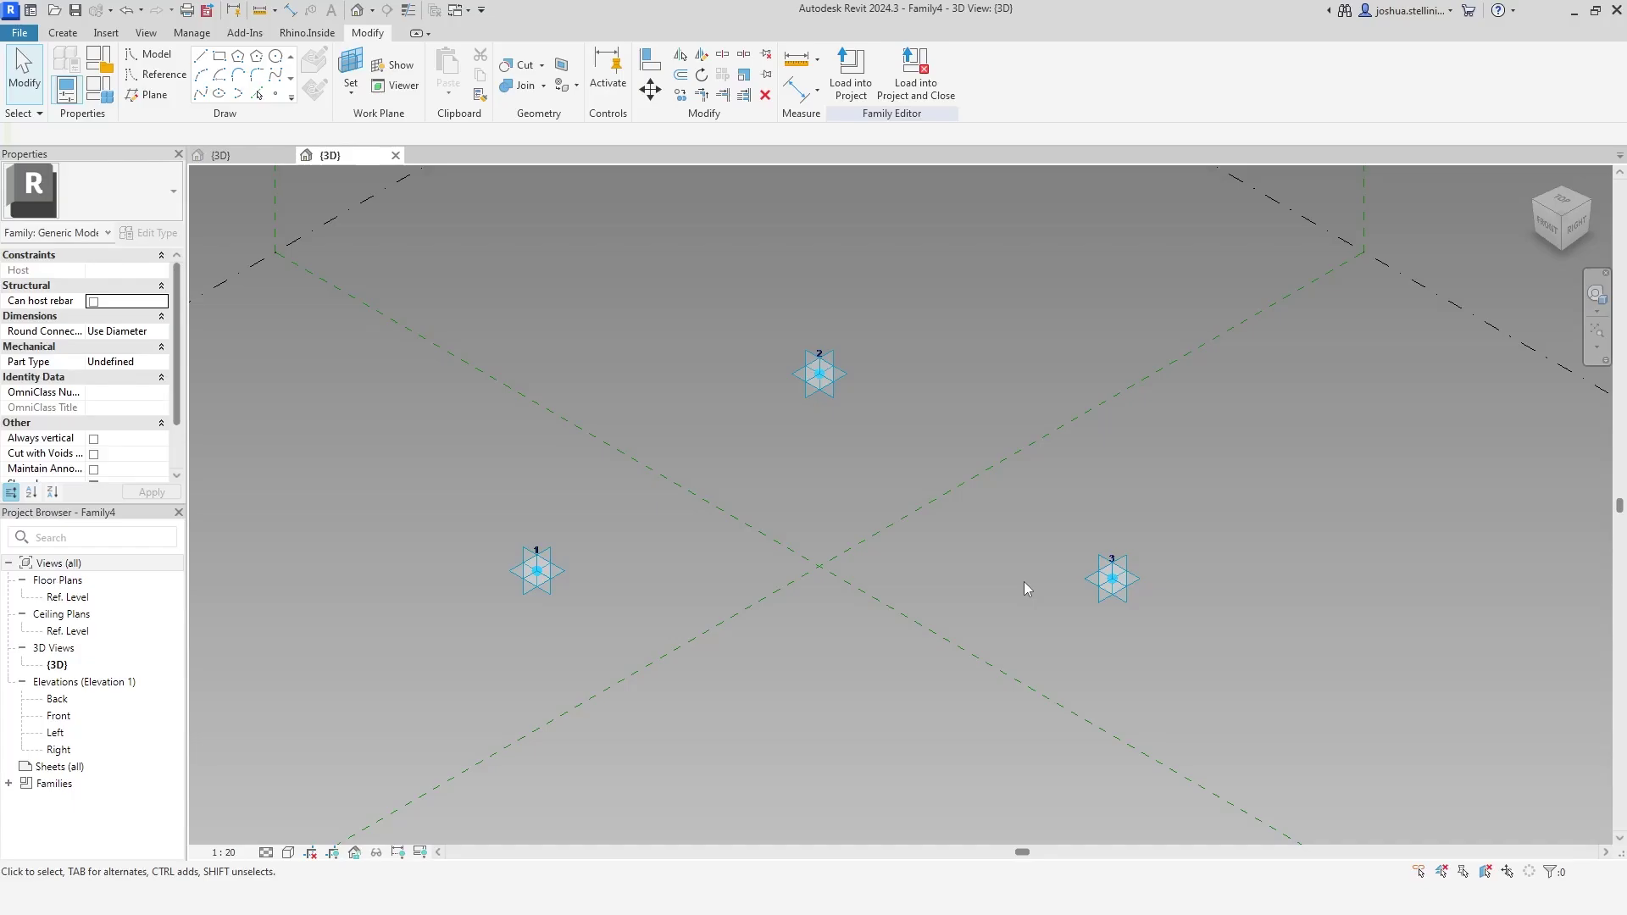
pyautogui.click(202, 59)
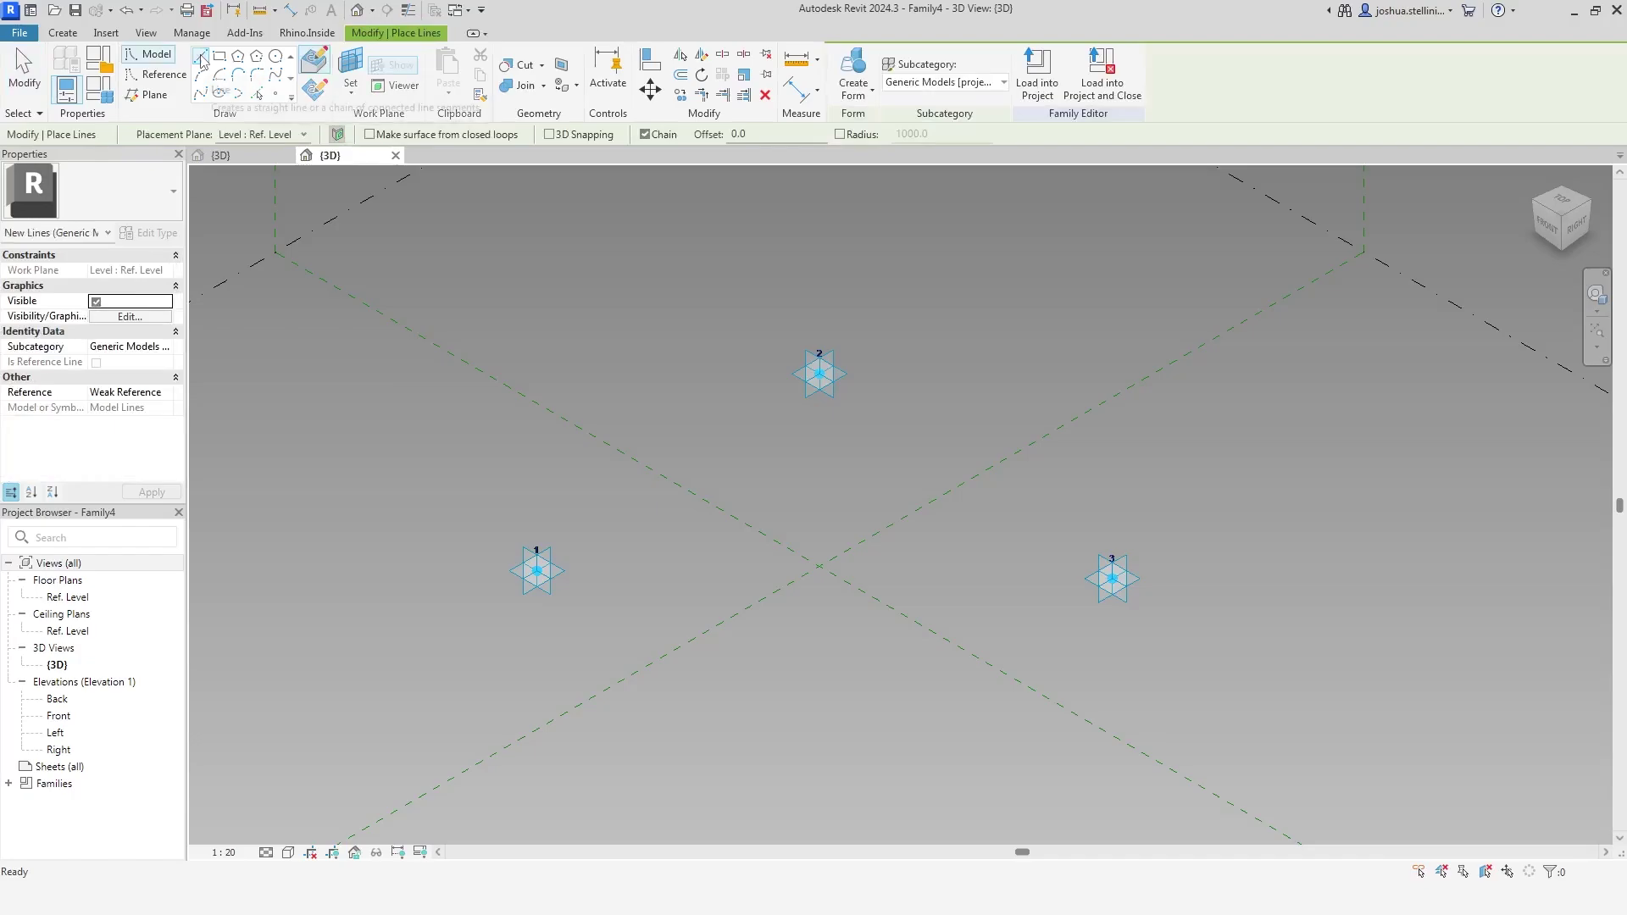
pyautogui.click(549, 136)
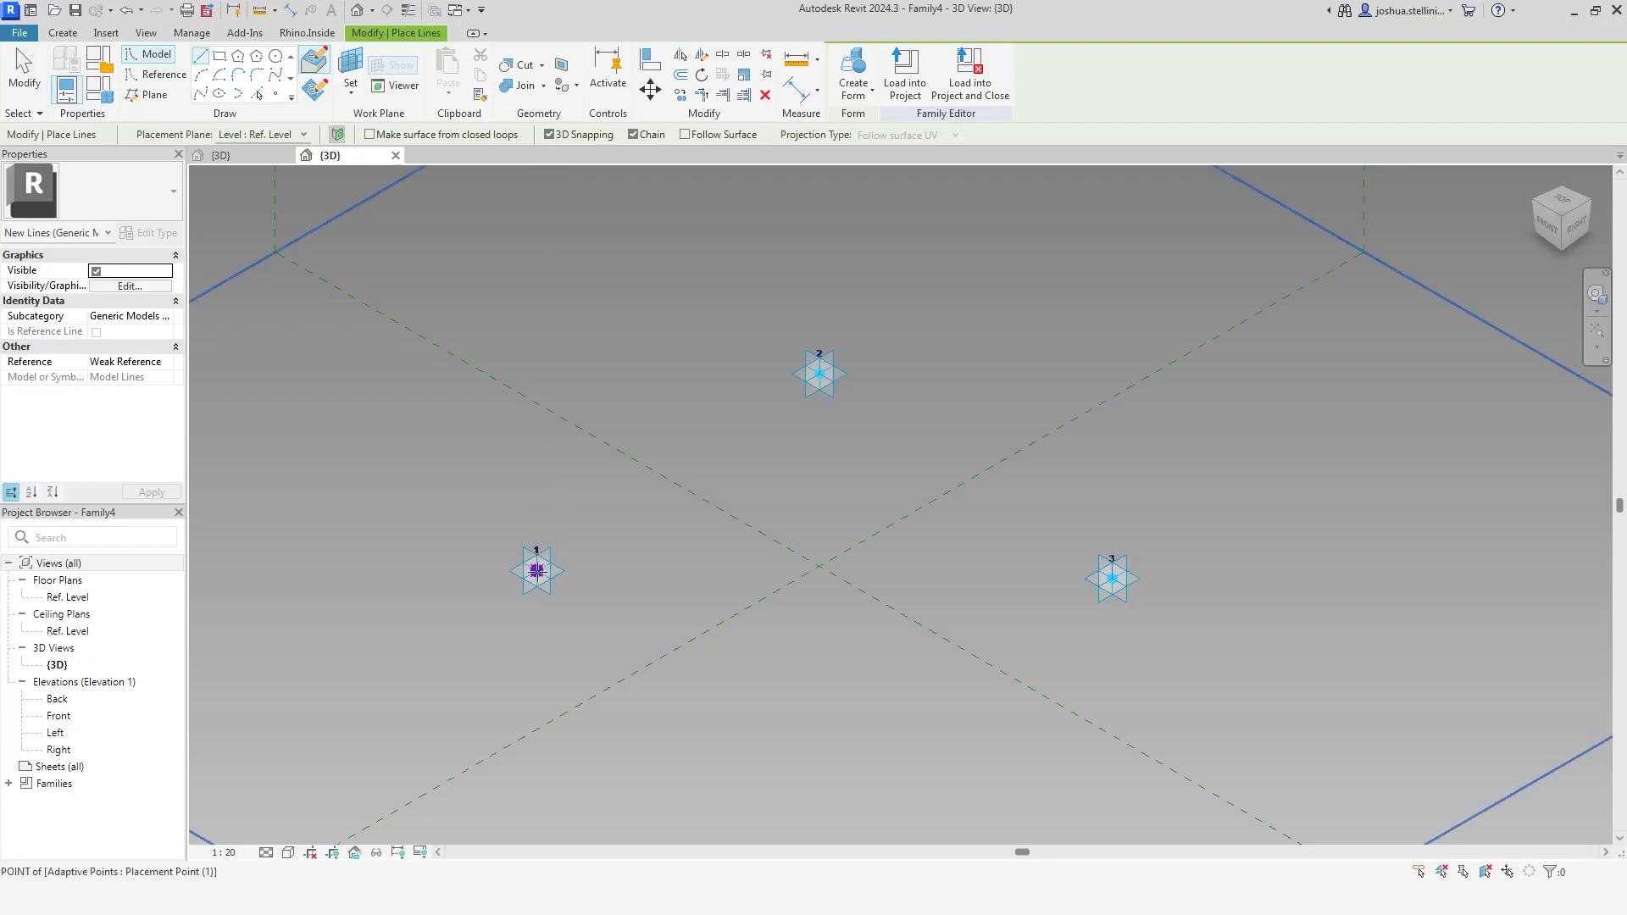
pyautogui.click(536, 570)
pyautogui.click(820, 374)
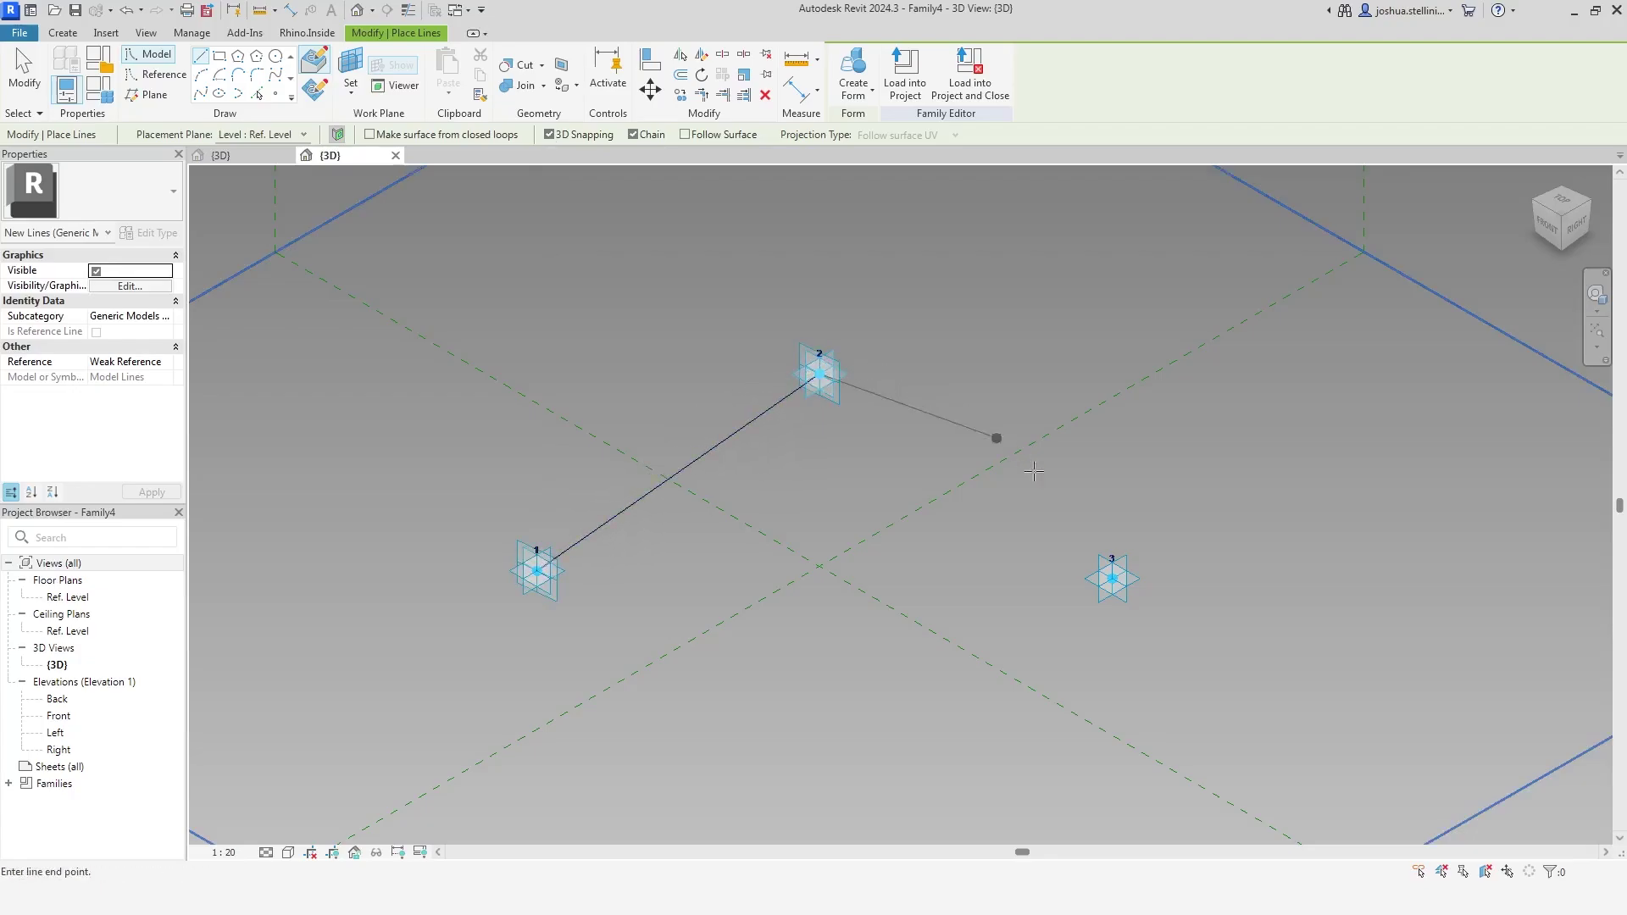
pyautogui.click(1112, 579)
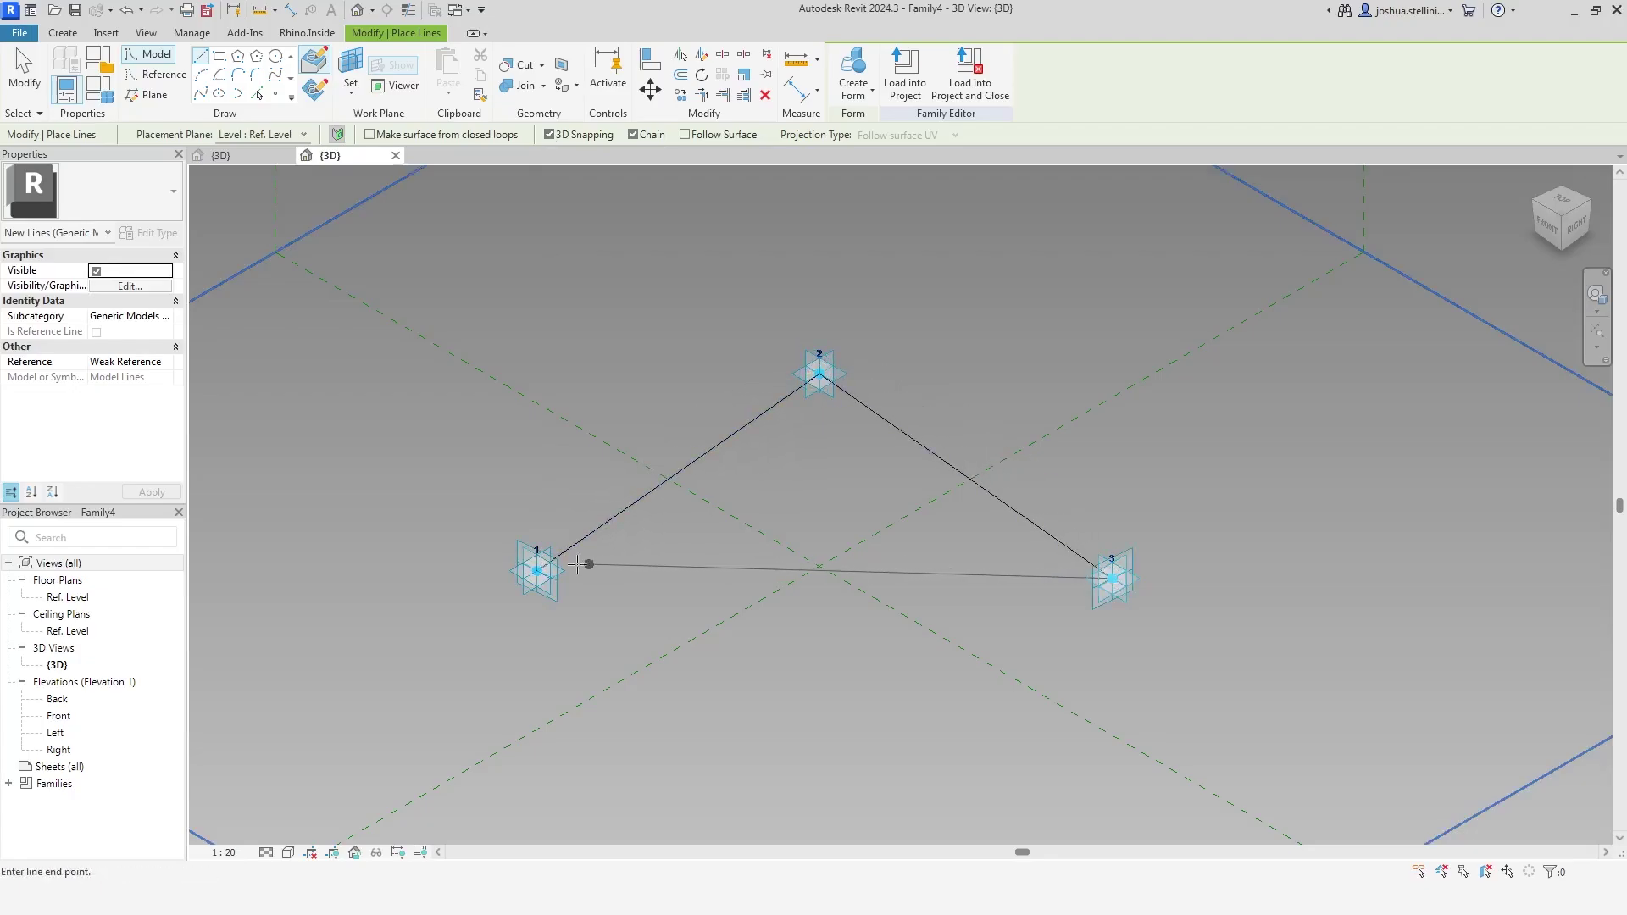
pyautogui.click(536, 570)
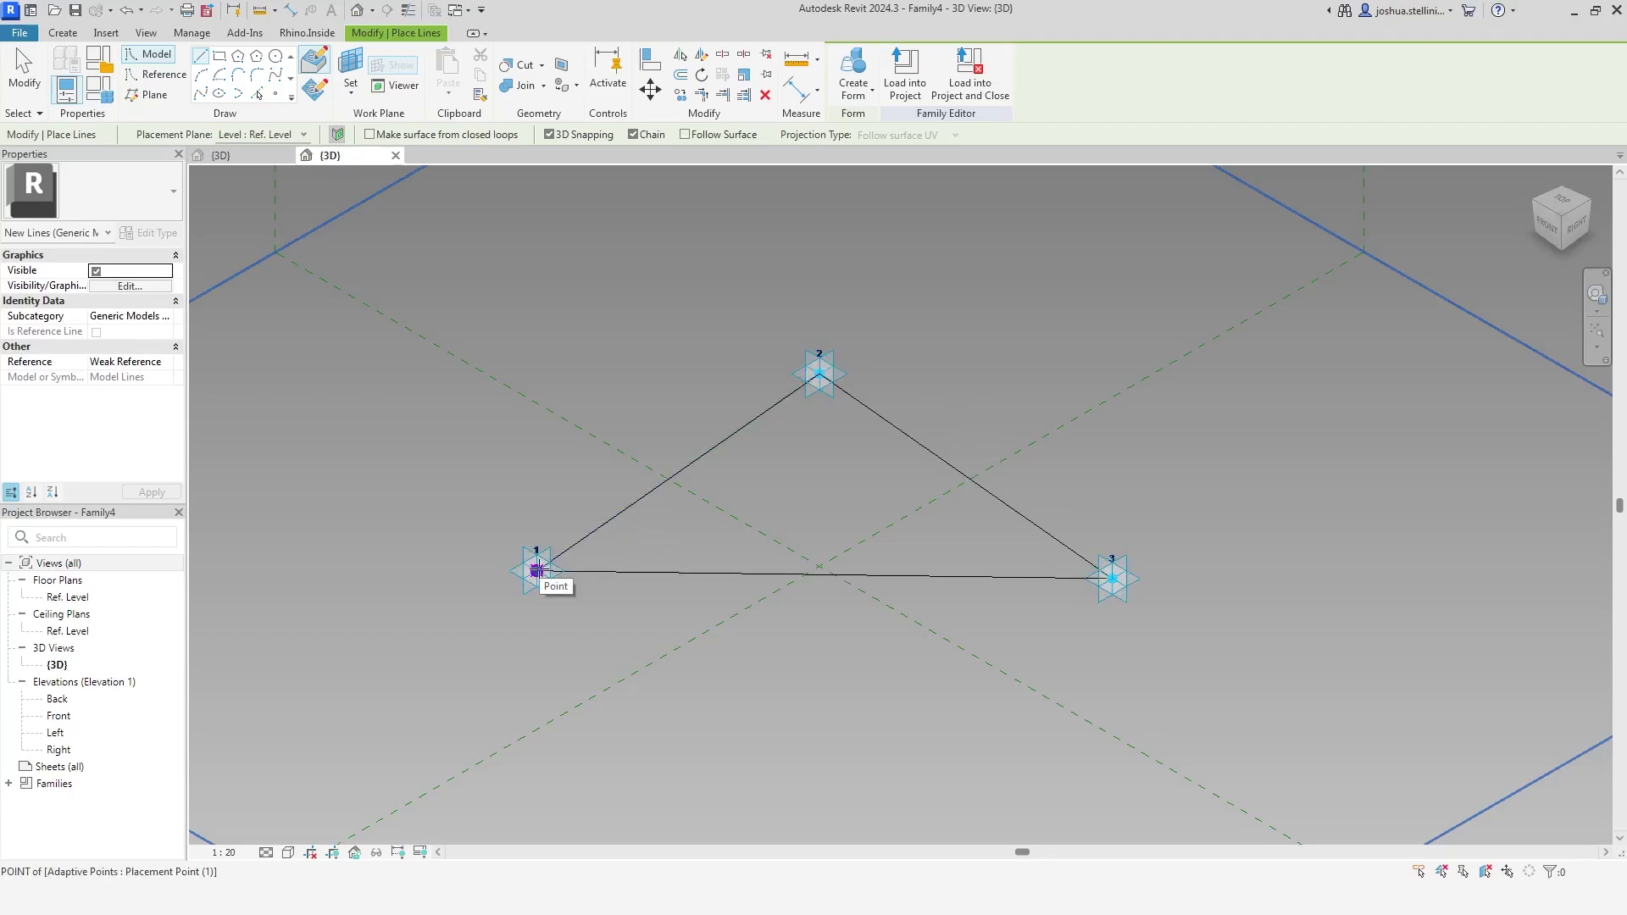
pyautogui.press('Escape')
pyautogui.press('Escape')
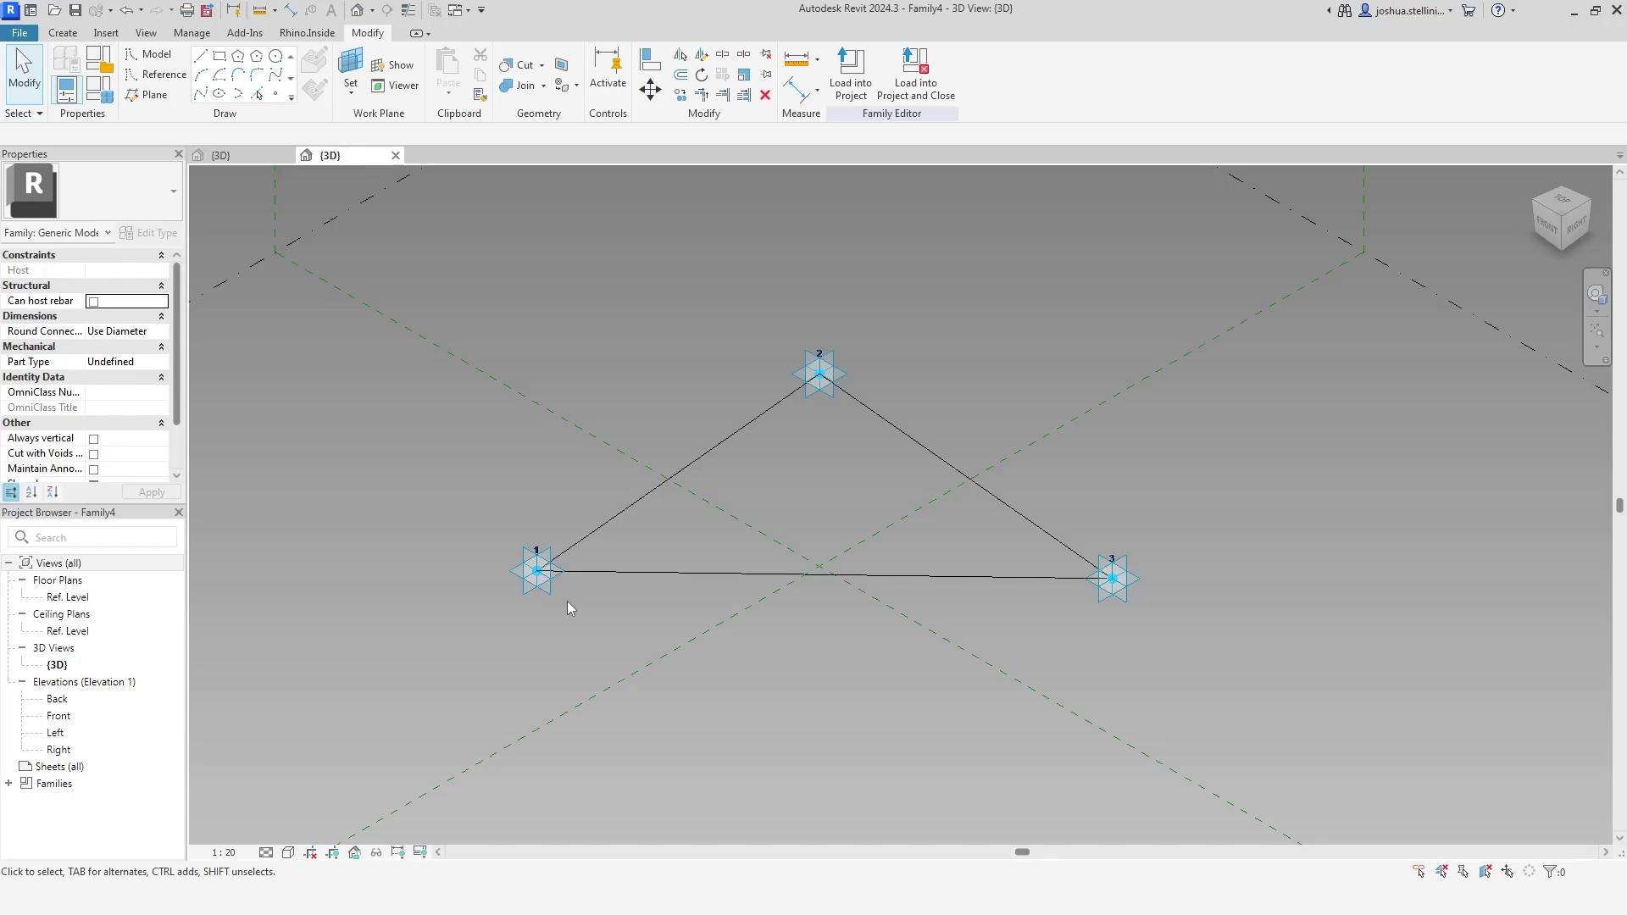
# Move point 1 lower, point 2 up-left and point 3 lower, then Tab-select the line chain
pyautogui.click(536, 588)
pyautogui.moveTo(536, 588); pyautogui.dragTo(534, 662)
pyautogui.click(823, 394)
pyautogui.moveTo(823, 394); pyautogui.dragTo(764, 353)
pyautogui.click(1116, 593)
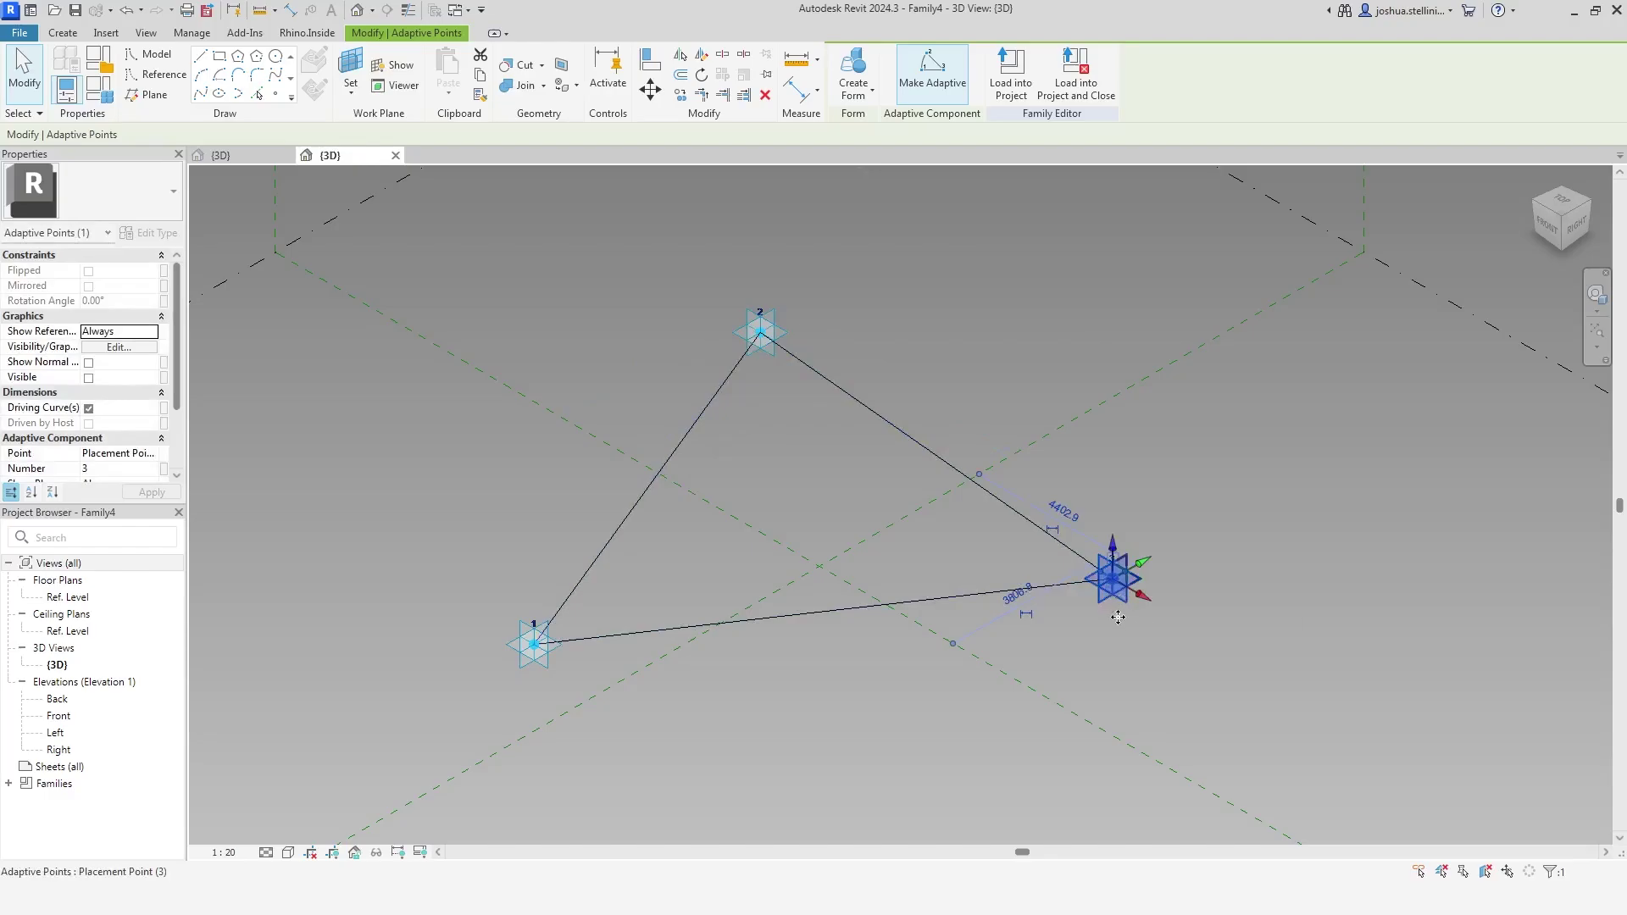
pyautogui.moveTo(1117, 600); pyautogui.dragTo(1106, 631)
pyautogui.click(1159, 514)
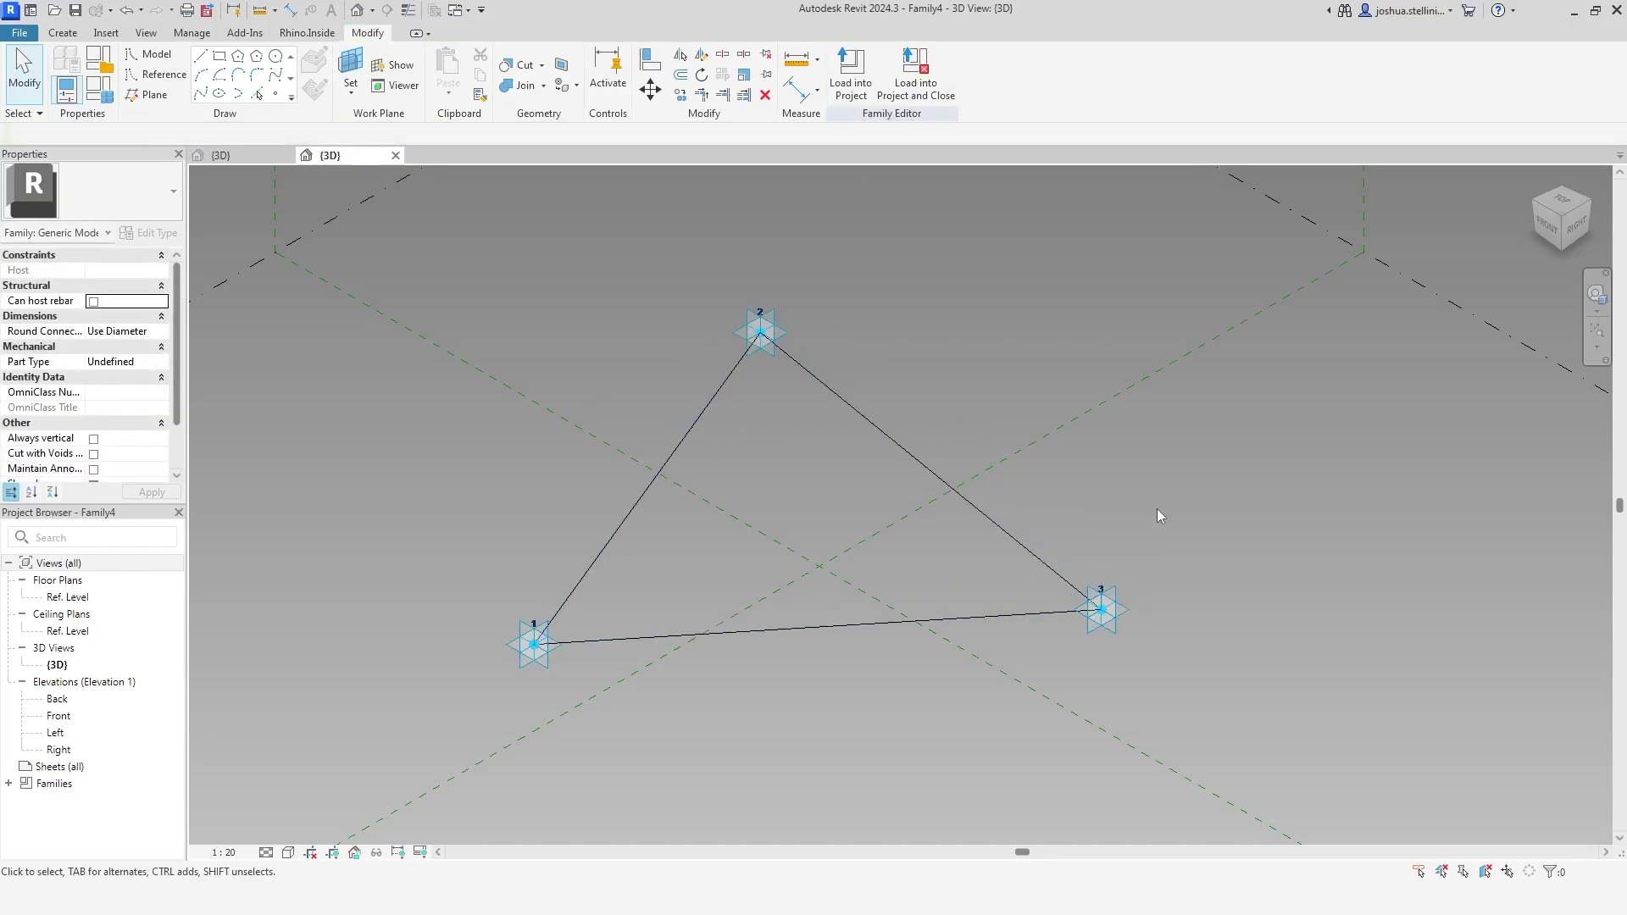
pyautogui.press('Tab')
# Create a solid form from the three triangle lines and cycle to the triangular prism option
pyautogui.click(938, 474)
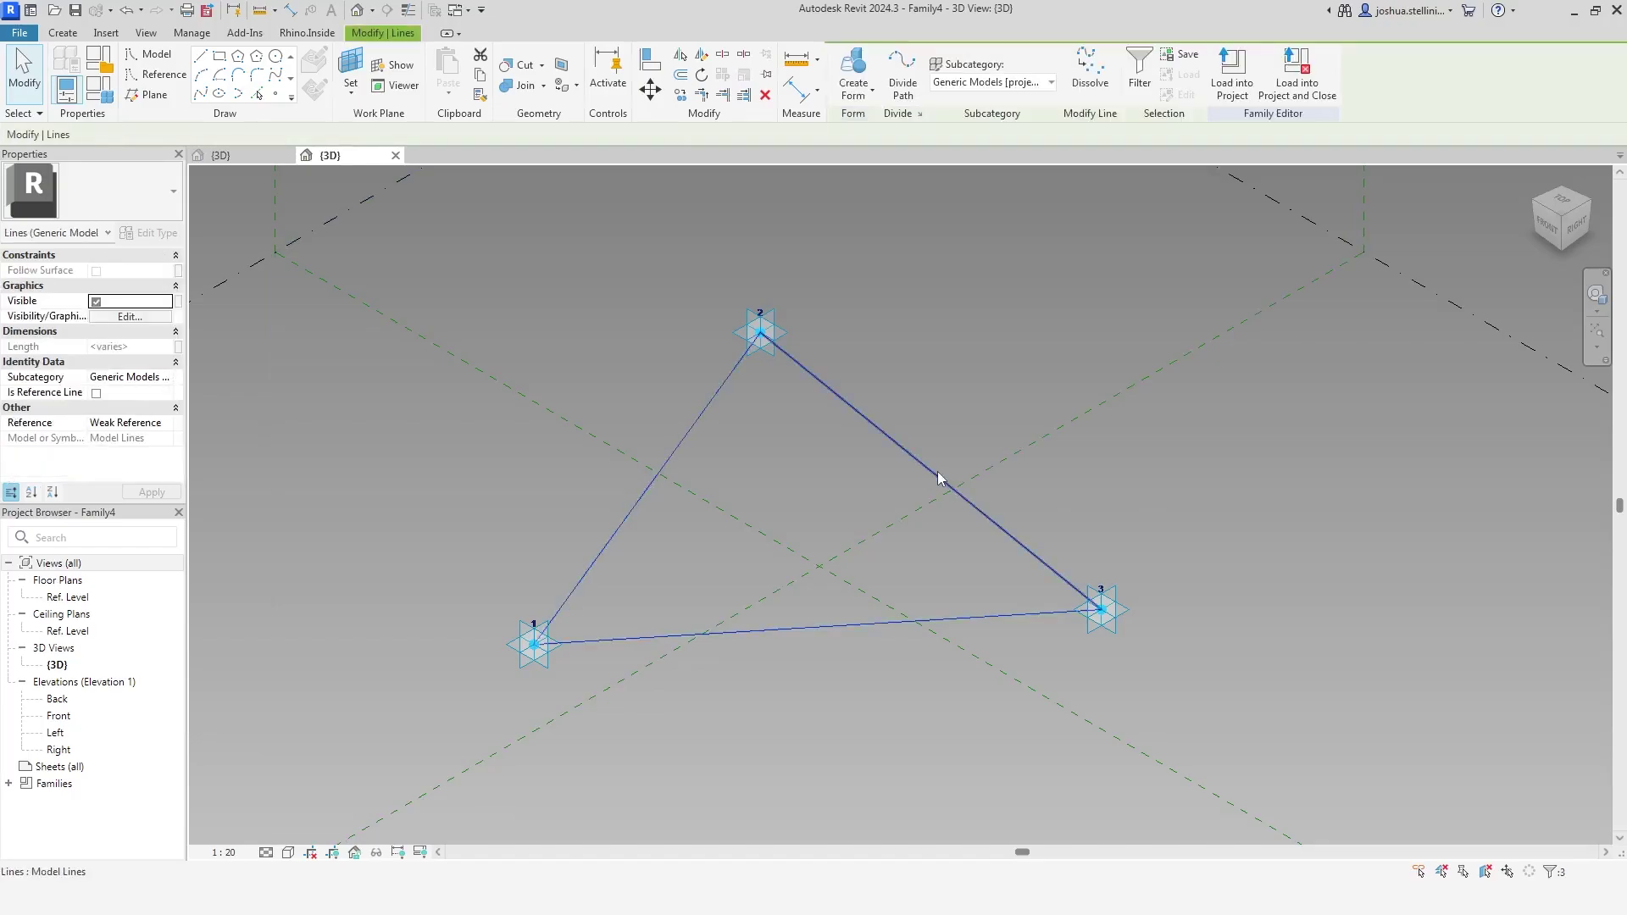
pyautogui.click(858, 105)
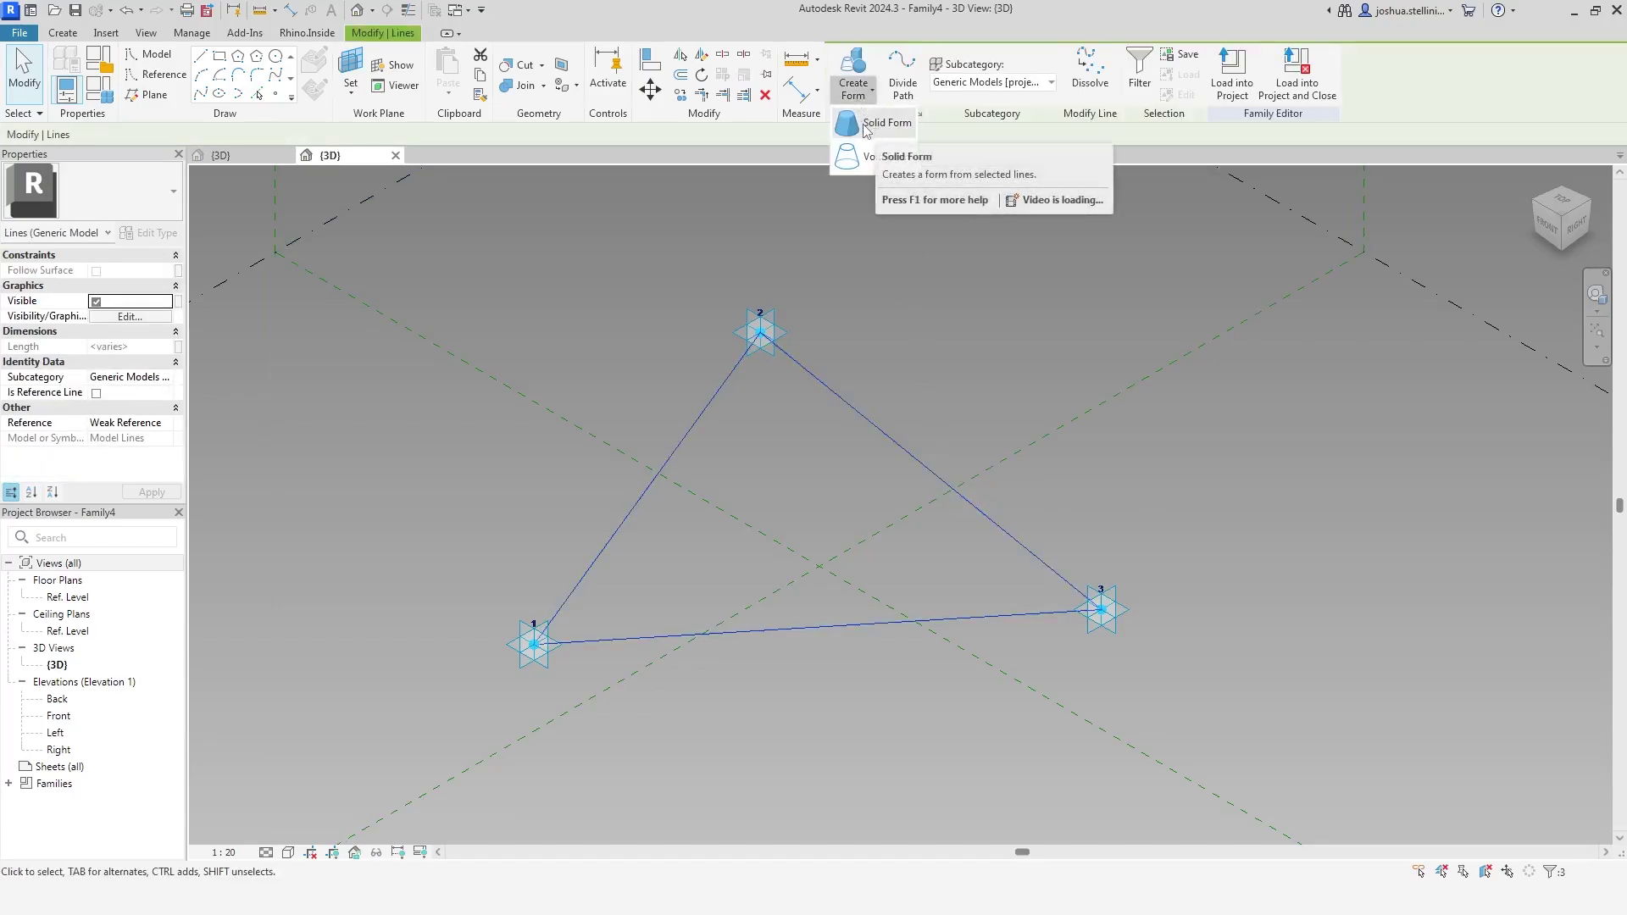
pyautogui.click(871, 124)
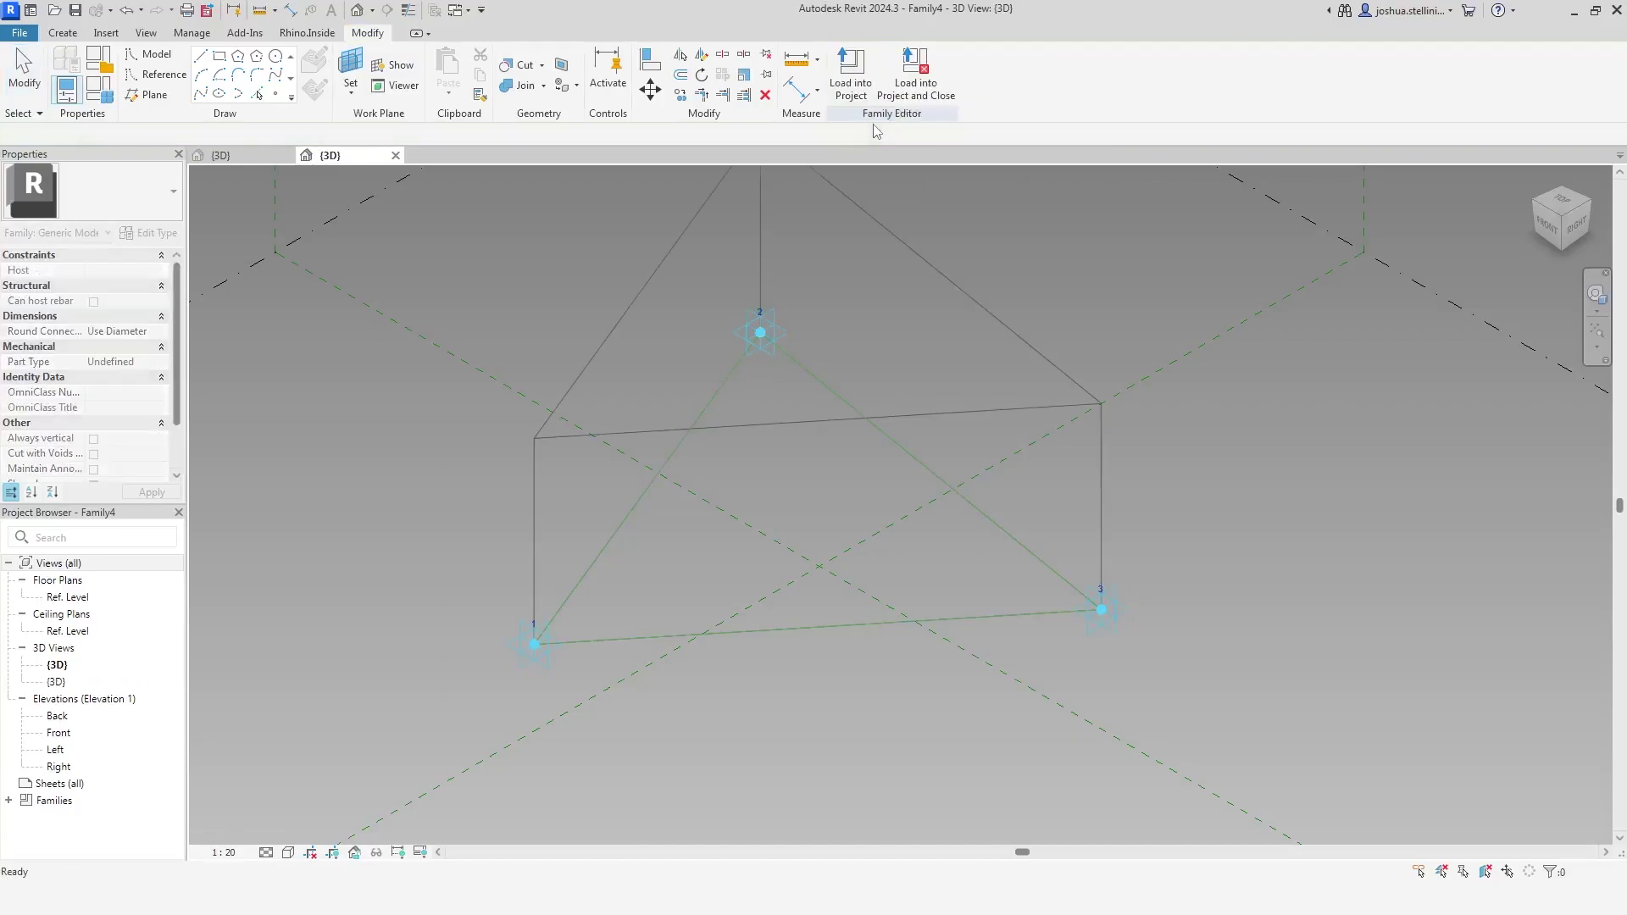
pyautogui.scroll(-3, 828, 276)
pyautogui.moveTo(825, 297); pyautogui.dragTo(827, 364, button='middle')
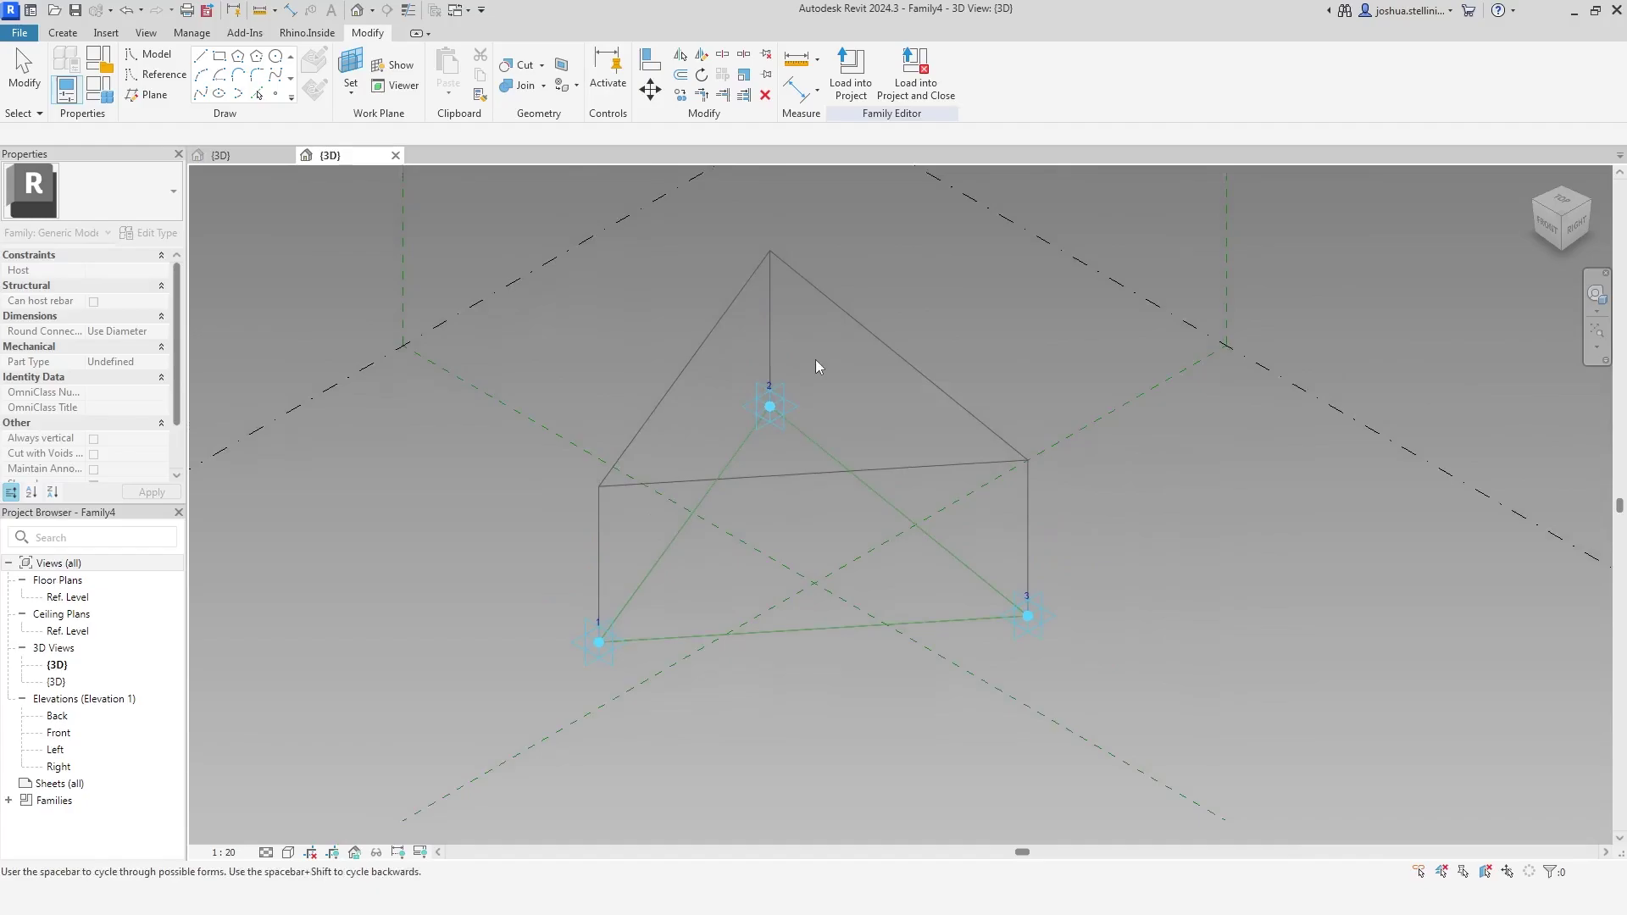
pyautogui.hotkey('ctrl', 'z')
pyautogui.press('space')
pyautogui.press('space')
pyautogui.press('space')
pyautogui.press('space')
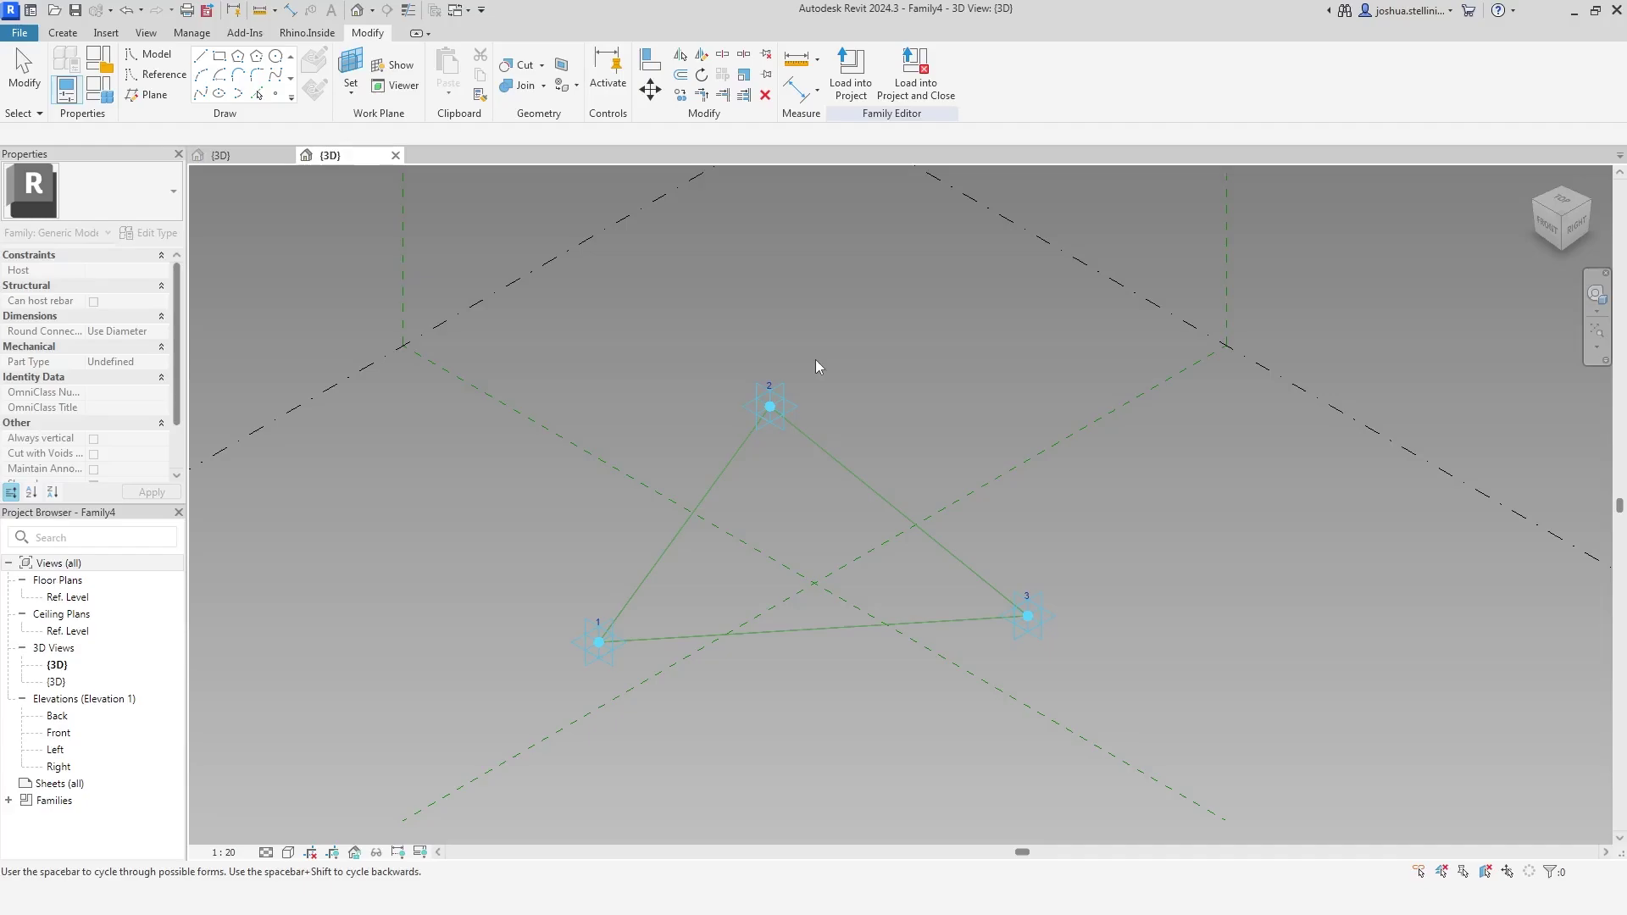
# Accept the flat triangular surface form and bring up Save As for the family
pyautogui.click(868, 400)
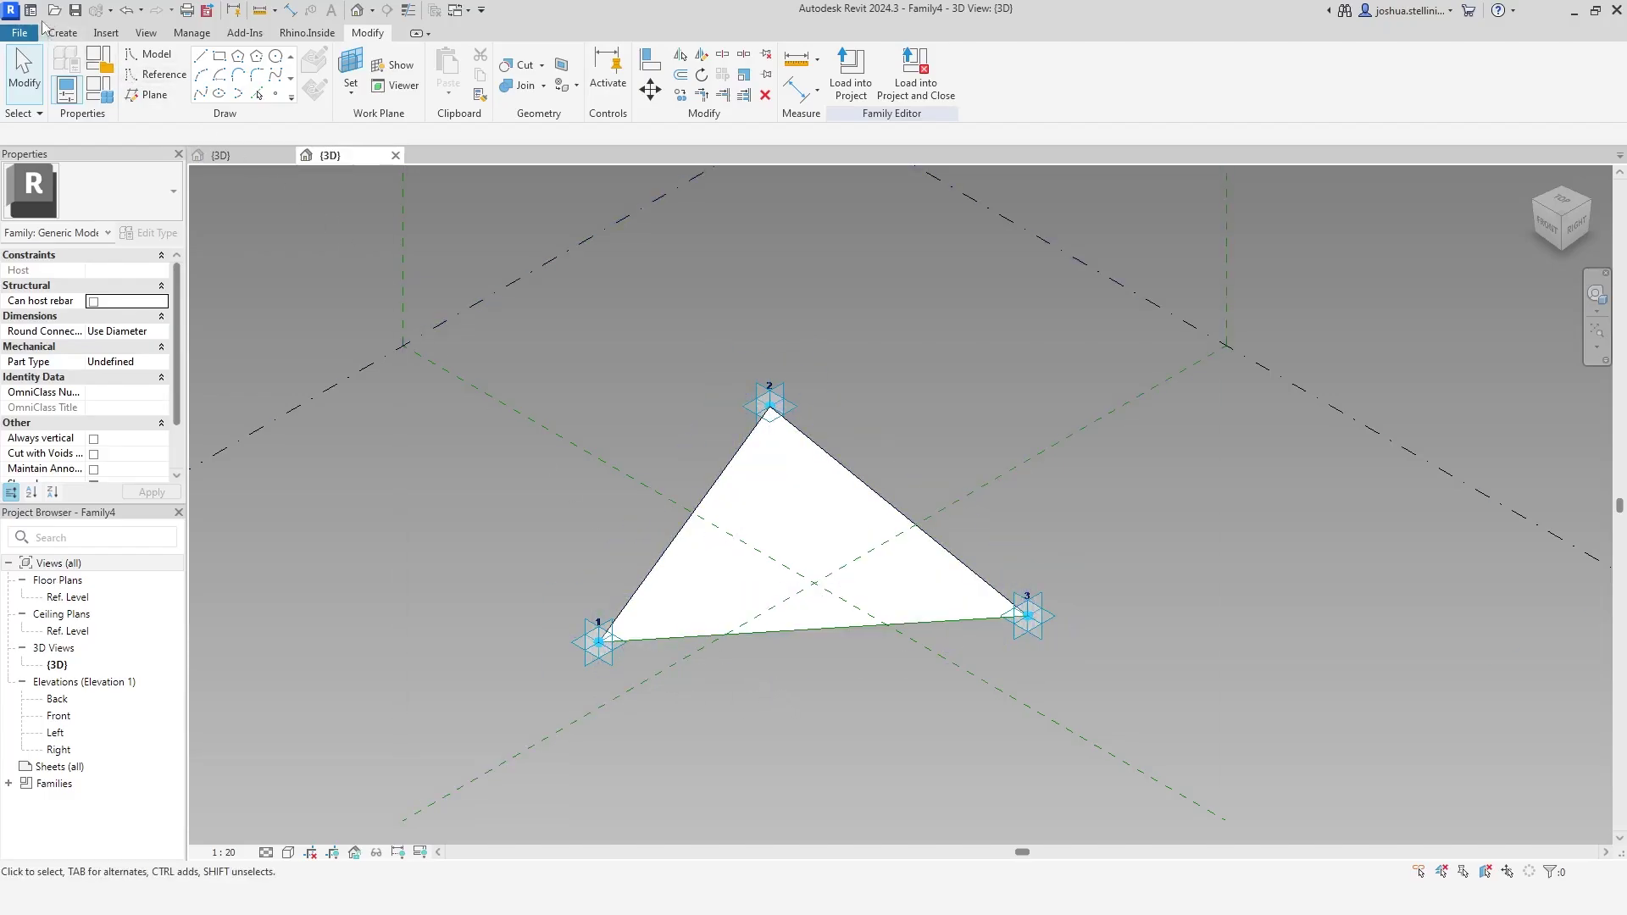
pyautogui.click(74, 10)
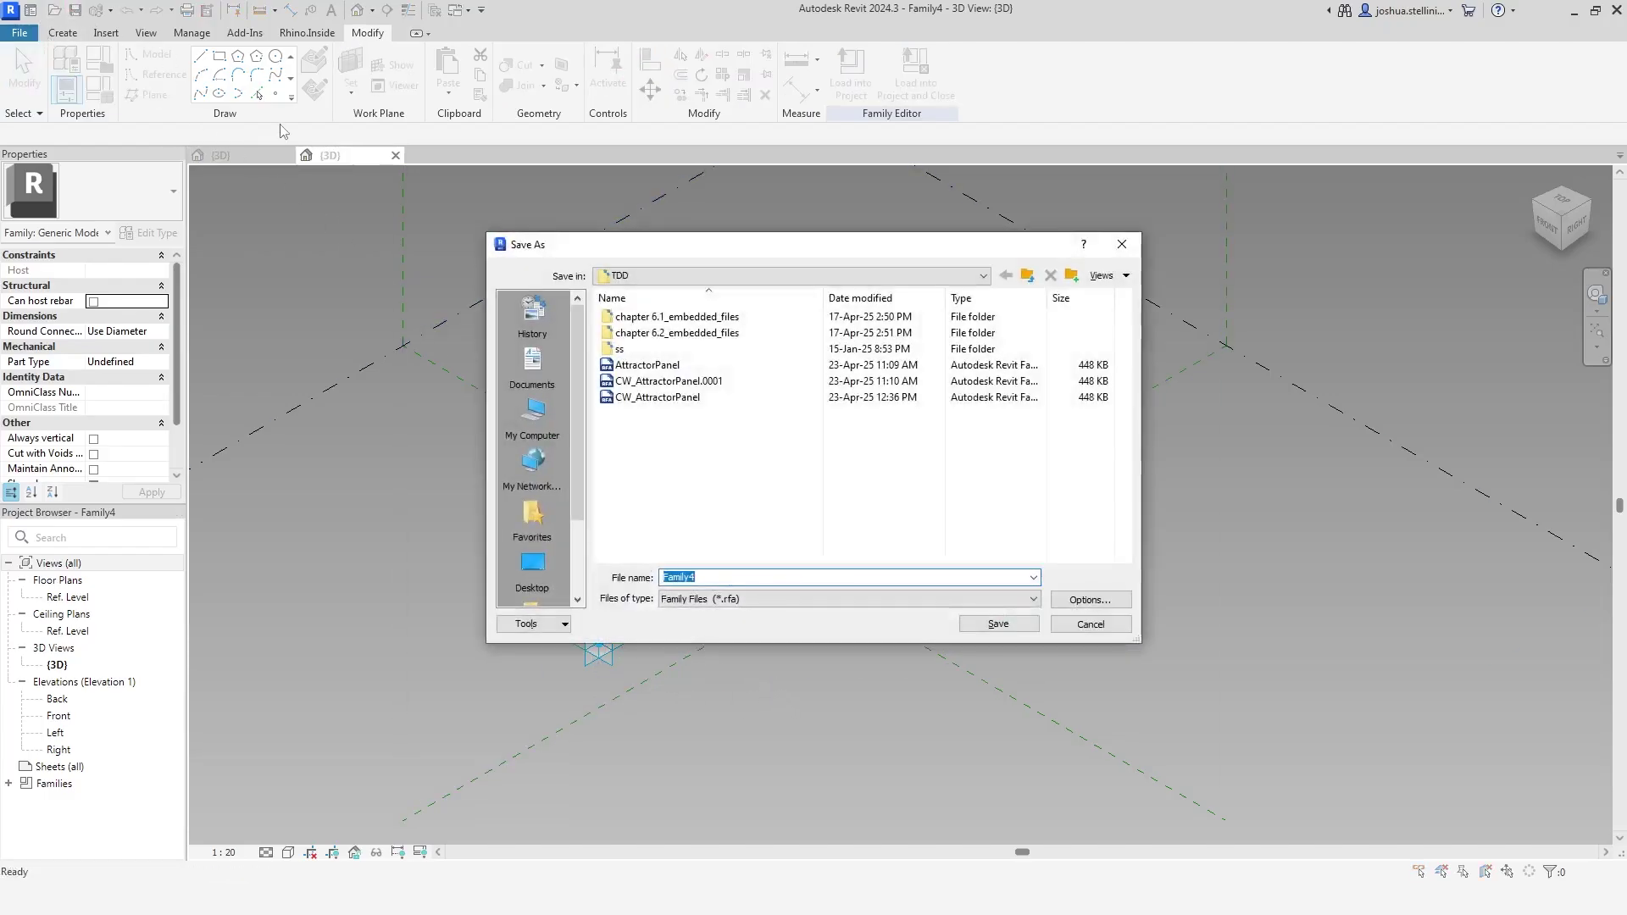
# Save the family as Adaptive_Panel in the TDD folder
pyautogui.write('Adaptive_Panel')
pyautogui.click(976, 628)
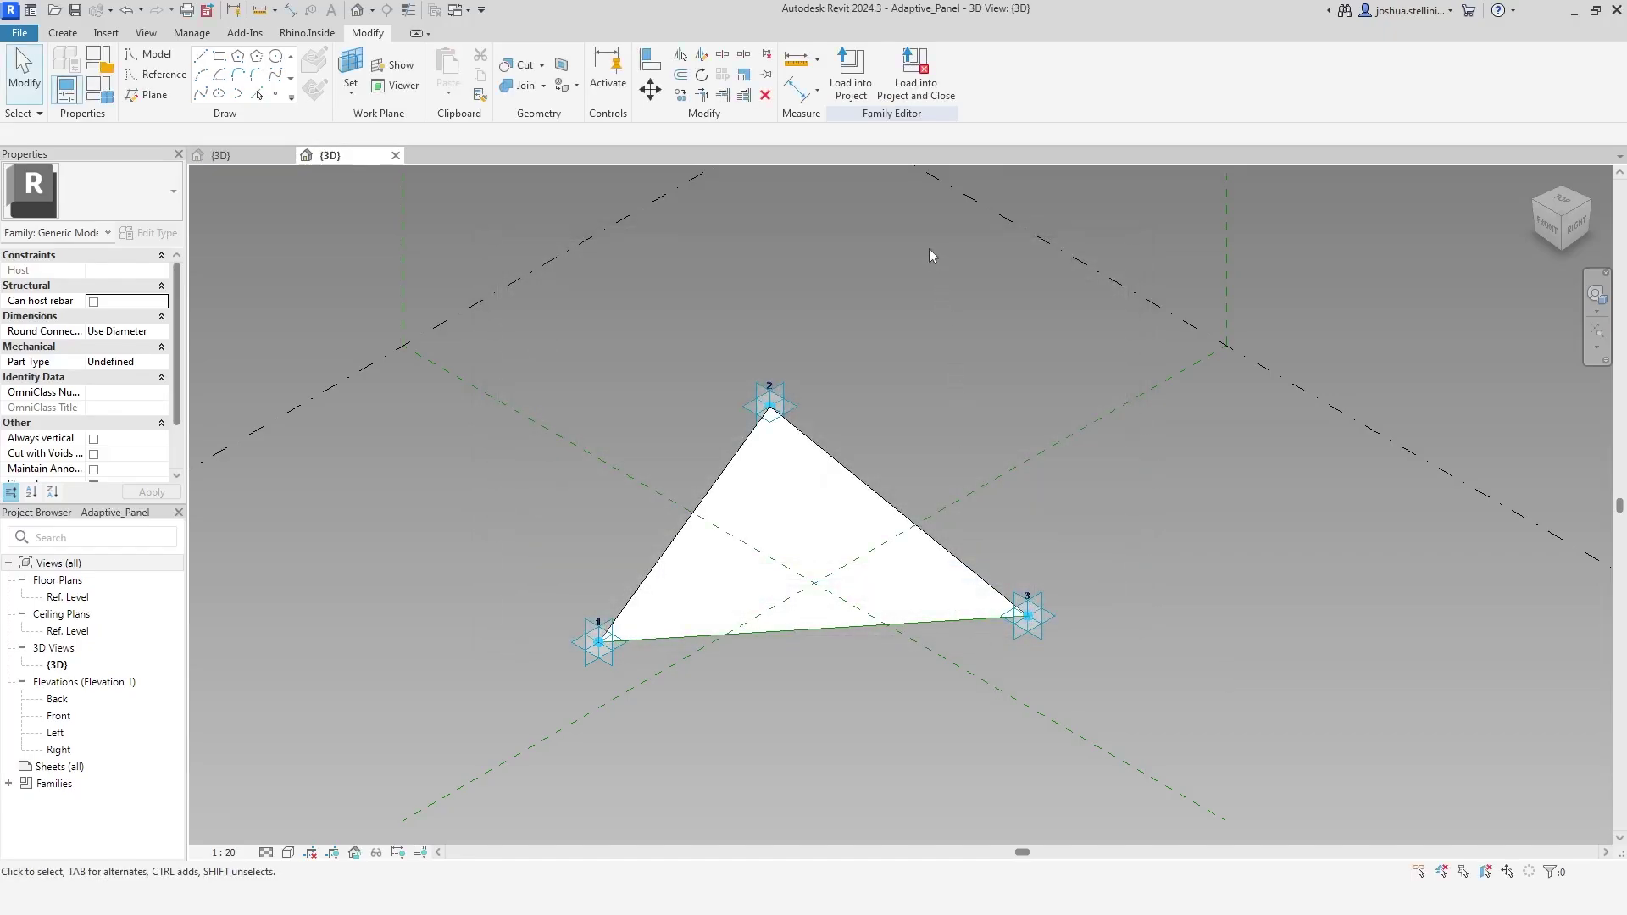
# Load Adaptive_Panel into the project, place one test triangle by three points, then delete it
pyautogui.click(854, 70)
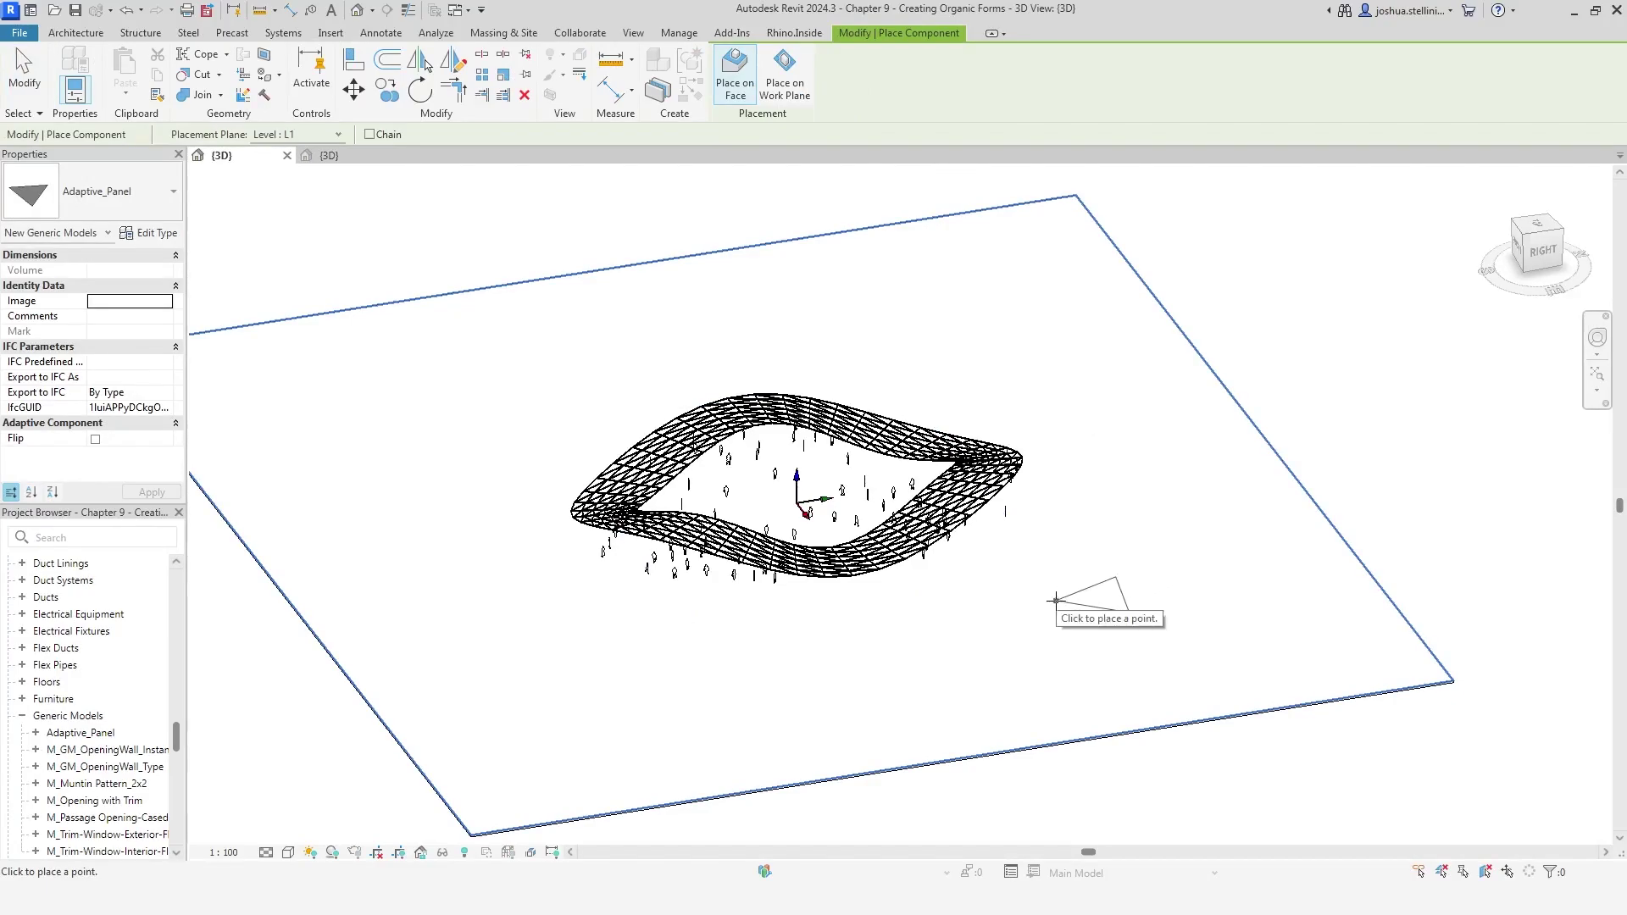
pyautogui.scroll(5, 1054, 602)
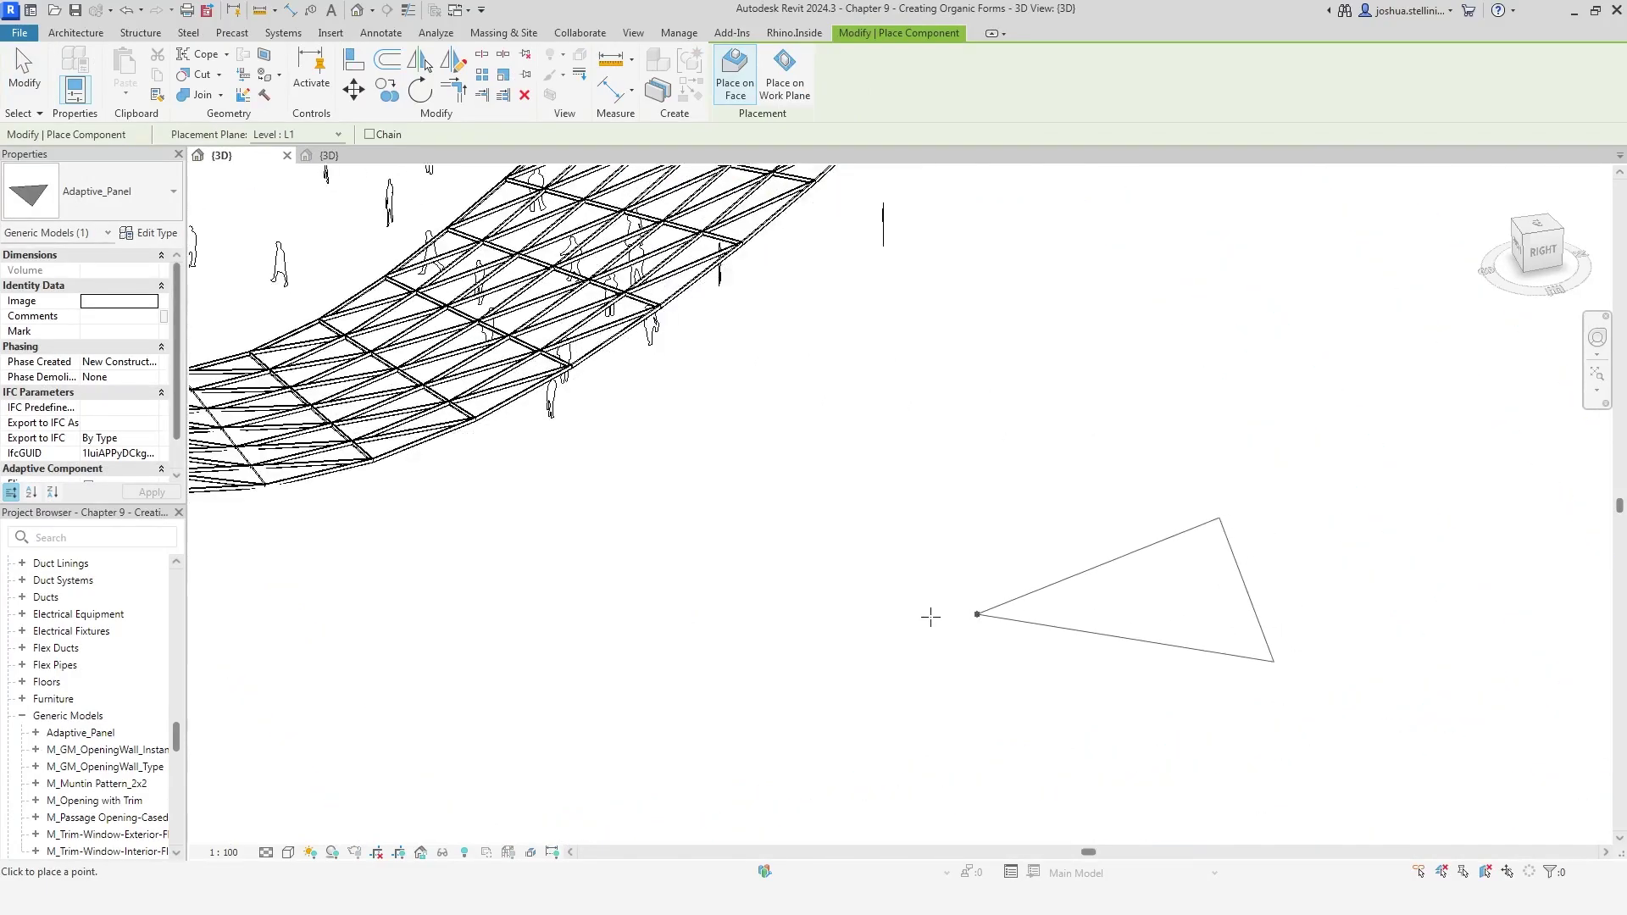
pyautogui.click(925, 618)
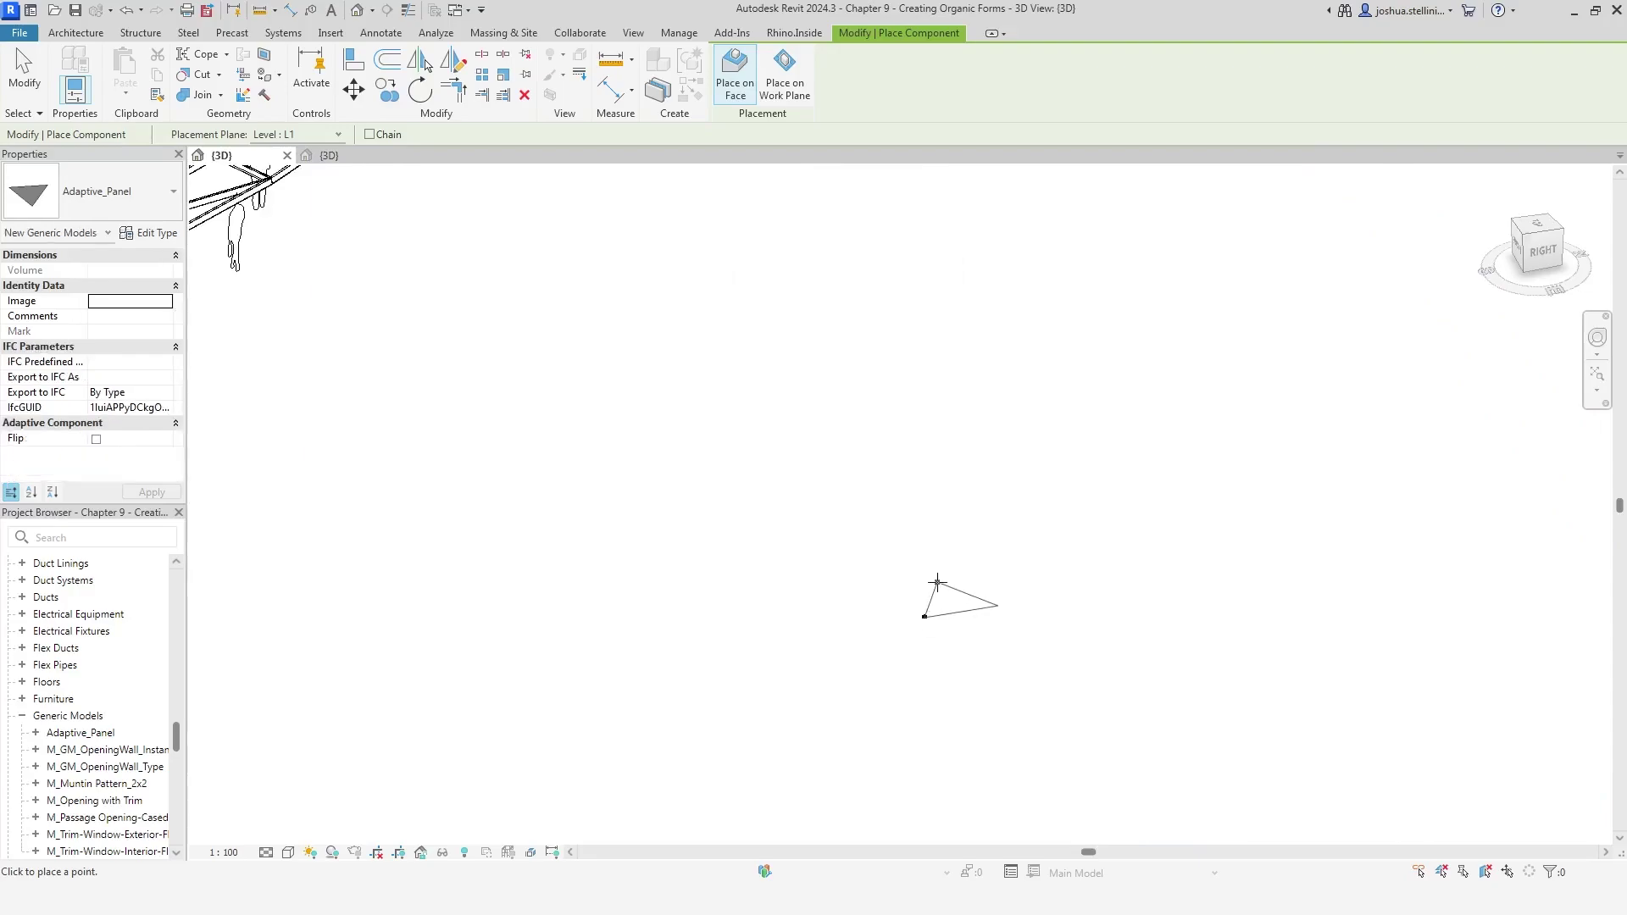
pyautogui.click(937, 582)
pyautogui.click(977, 606)
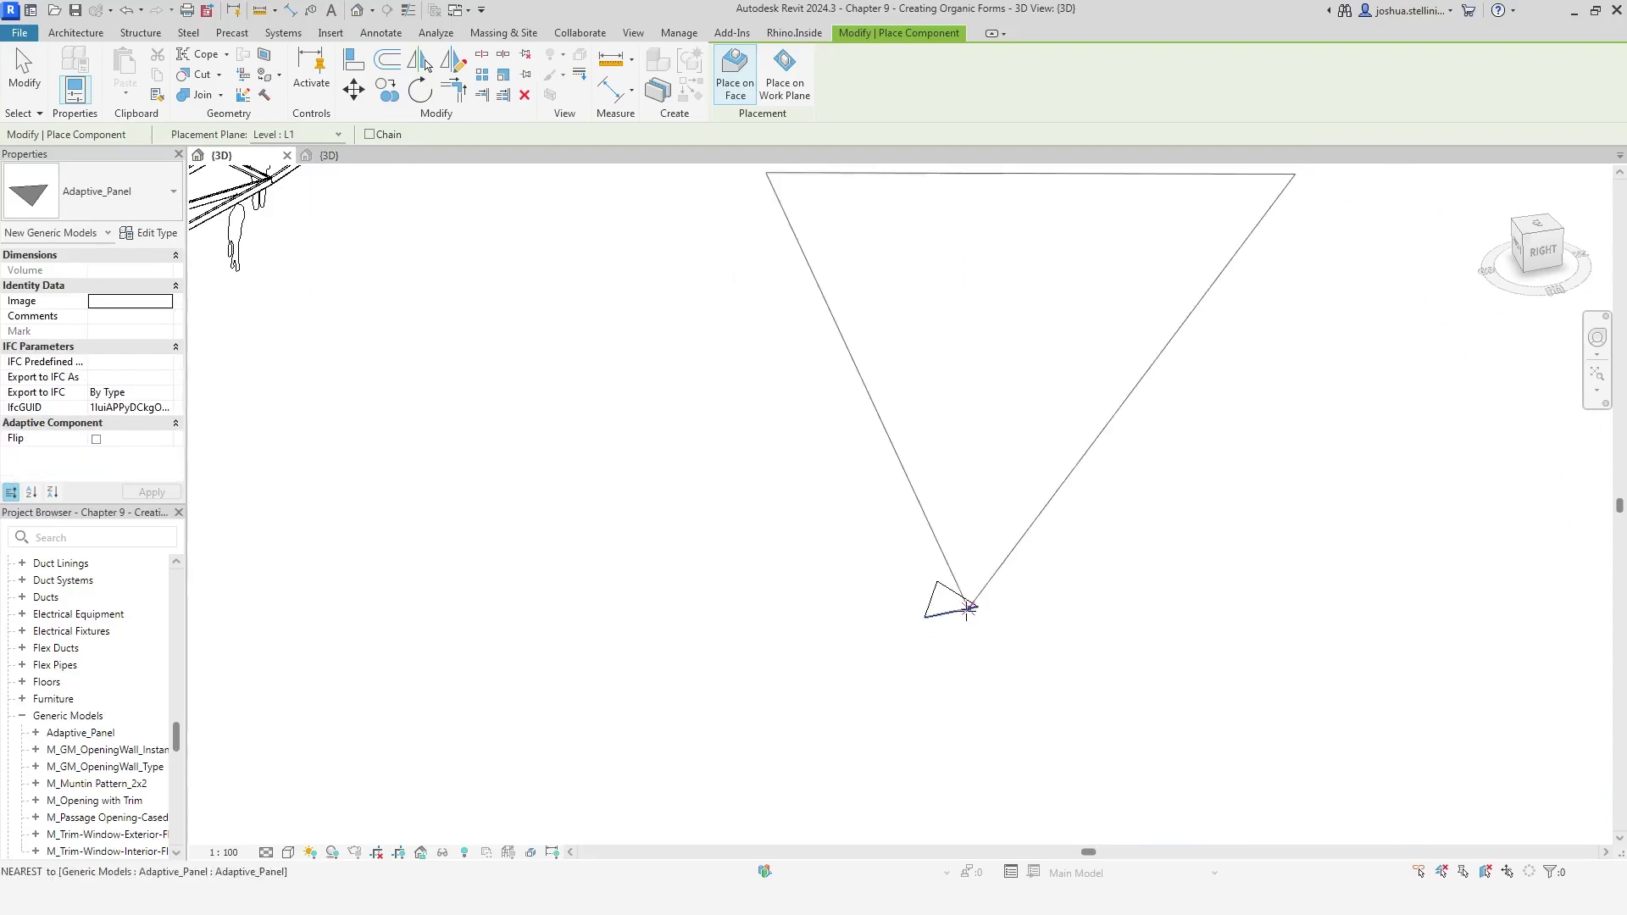
pyautogui.press('Escape')
pyautogui.press('Escape')
pyautogui.click(940, 603)
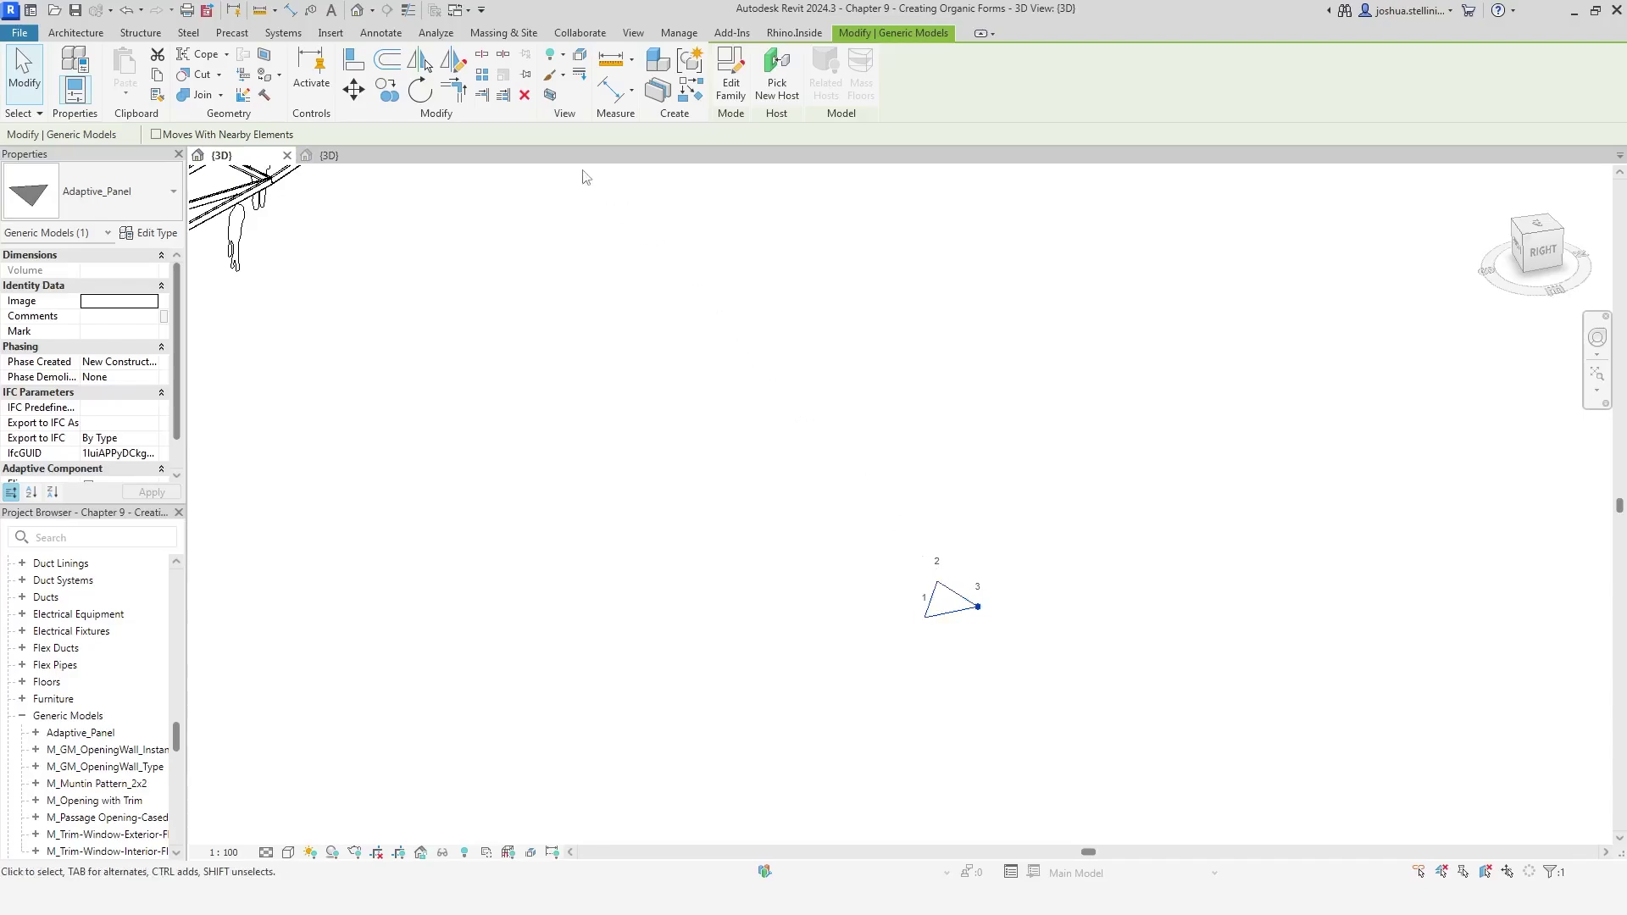
pyautogui.click(525, 96)
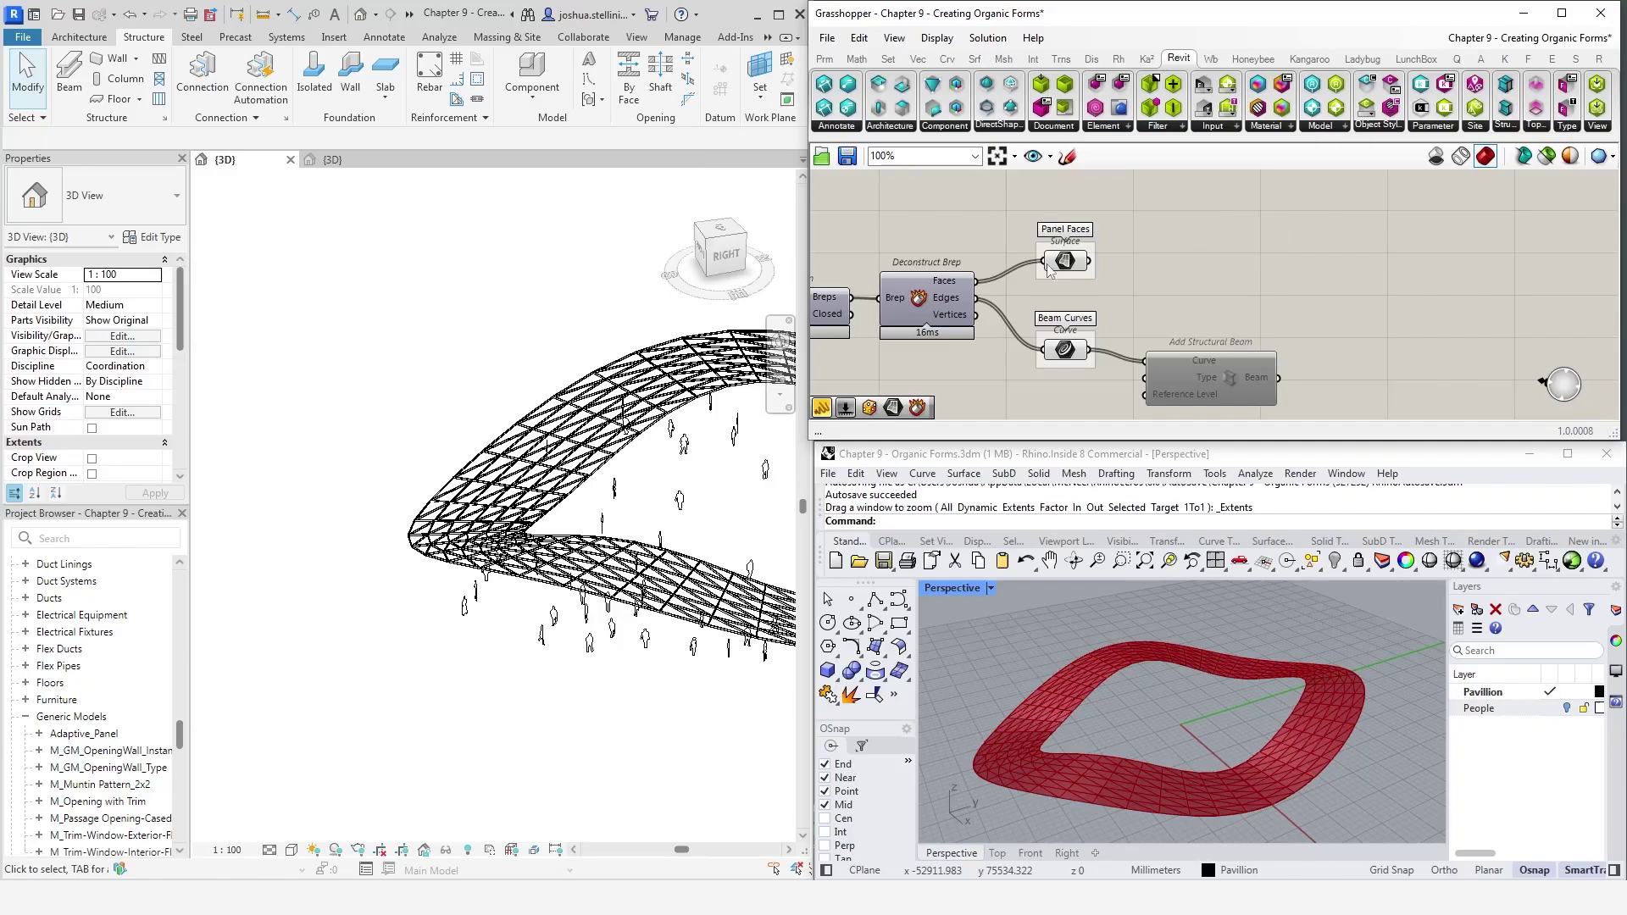
# Drop an Add Component (Adaptive) node from the Revit component tools right of Panel Faces
pyautogui.scroll(-5, 537, 326)
pyautogui.keyDown('shift'); pyautogui.moveTo(537, 326); pyautogui.dragTo(336, 348, button='middle'); pyautogui.keyUp('shift')
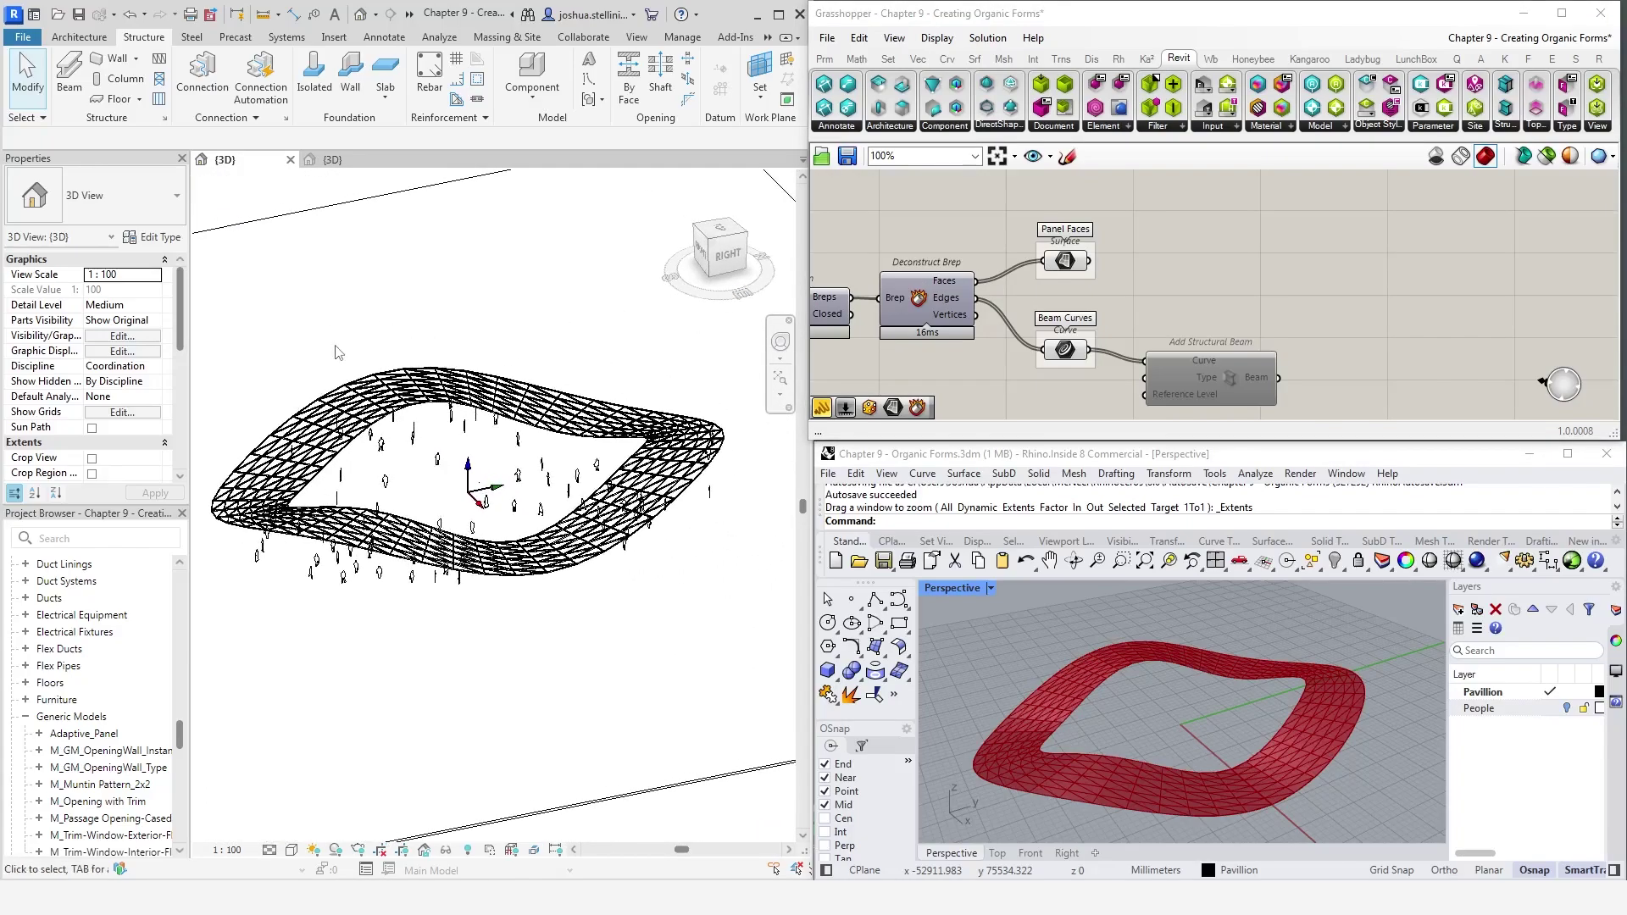
pyautogui.click(887, 218)
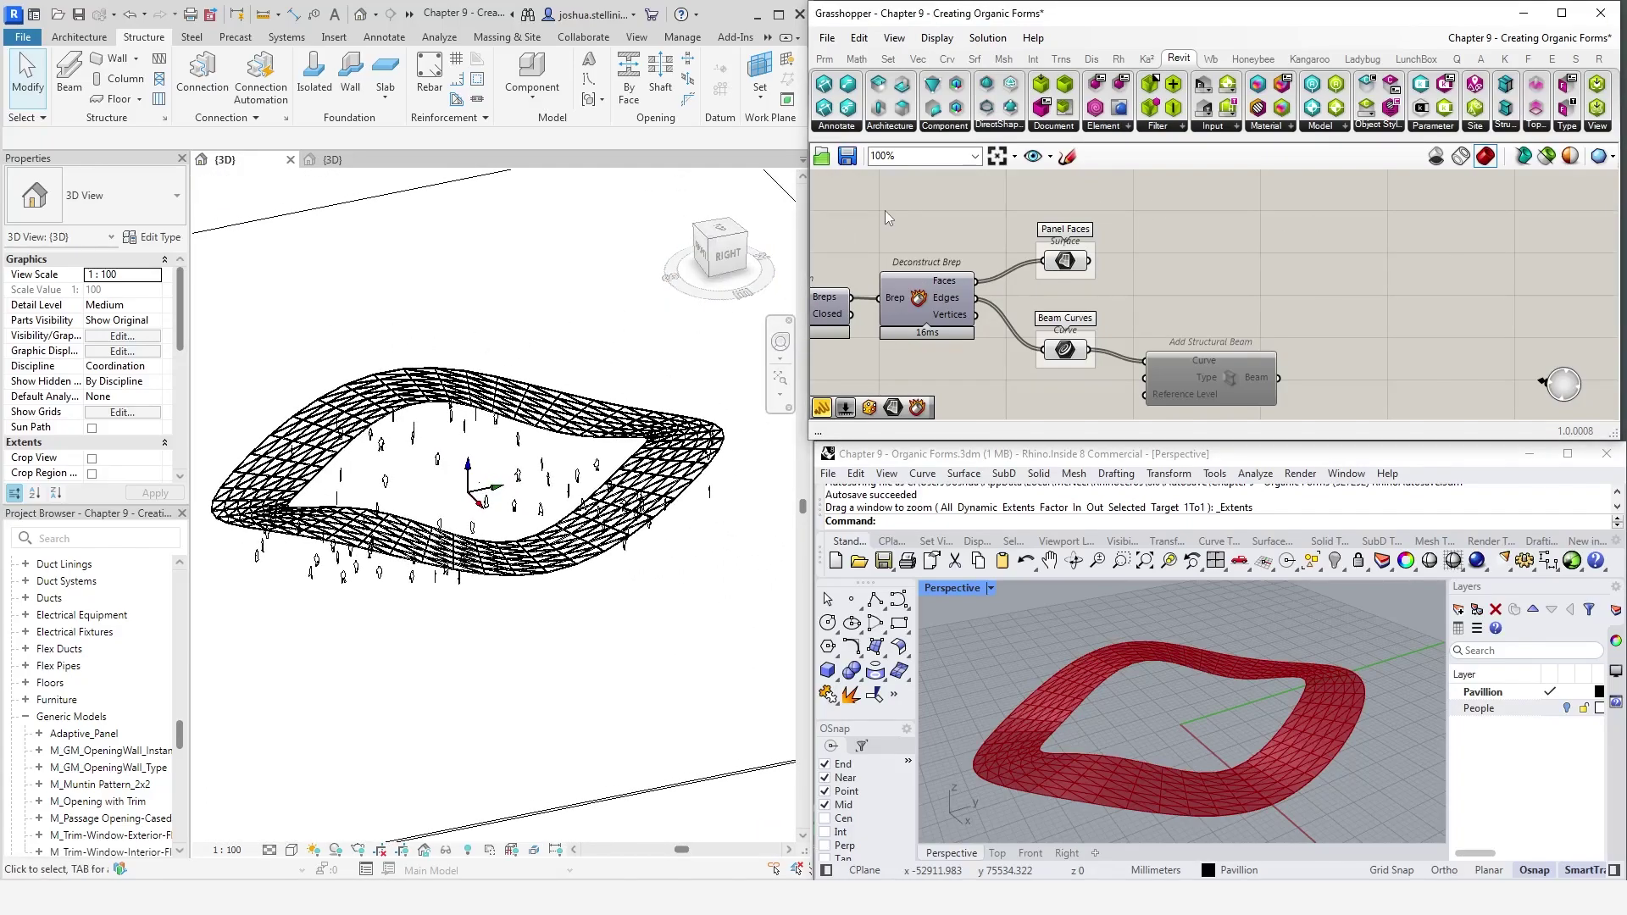
pyautogui.click(937, 127)
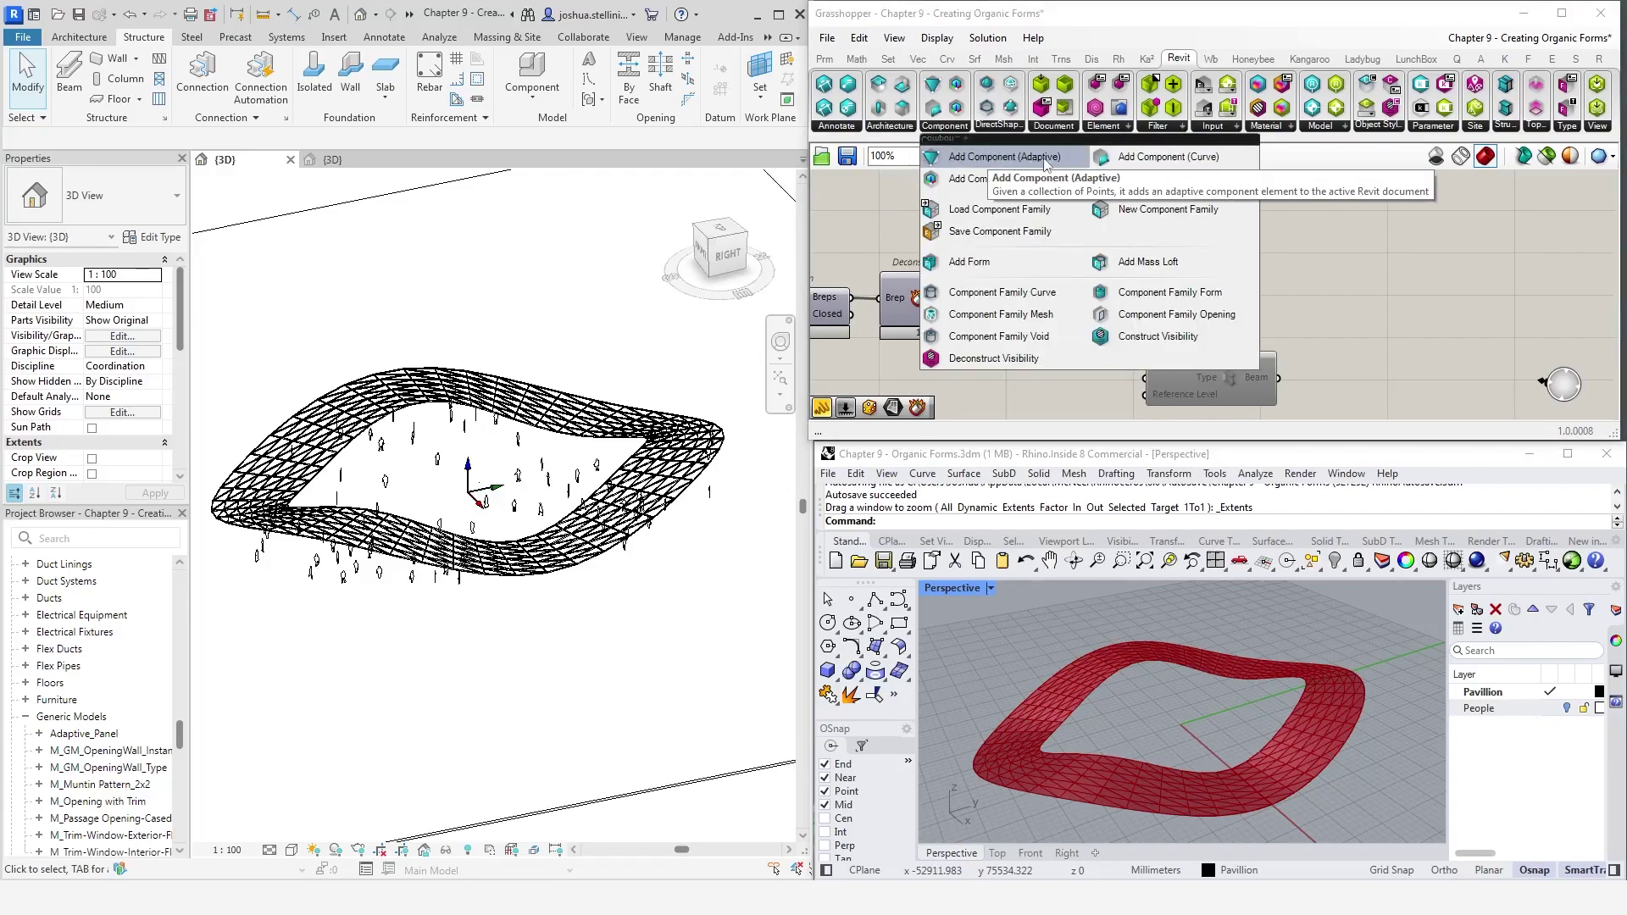
pyautogui.moveTo(1041, 161); pyautogui.dragTo(1252, 228)
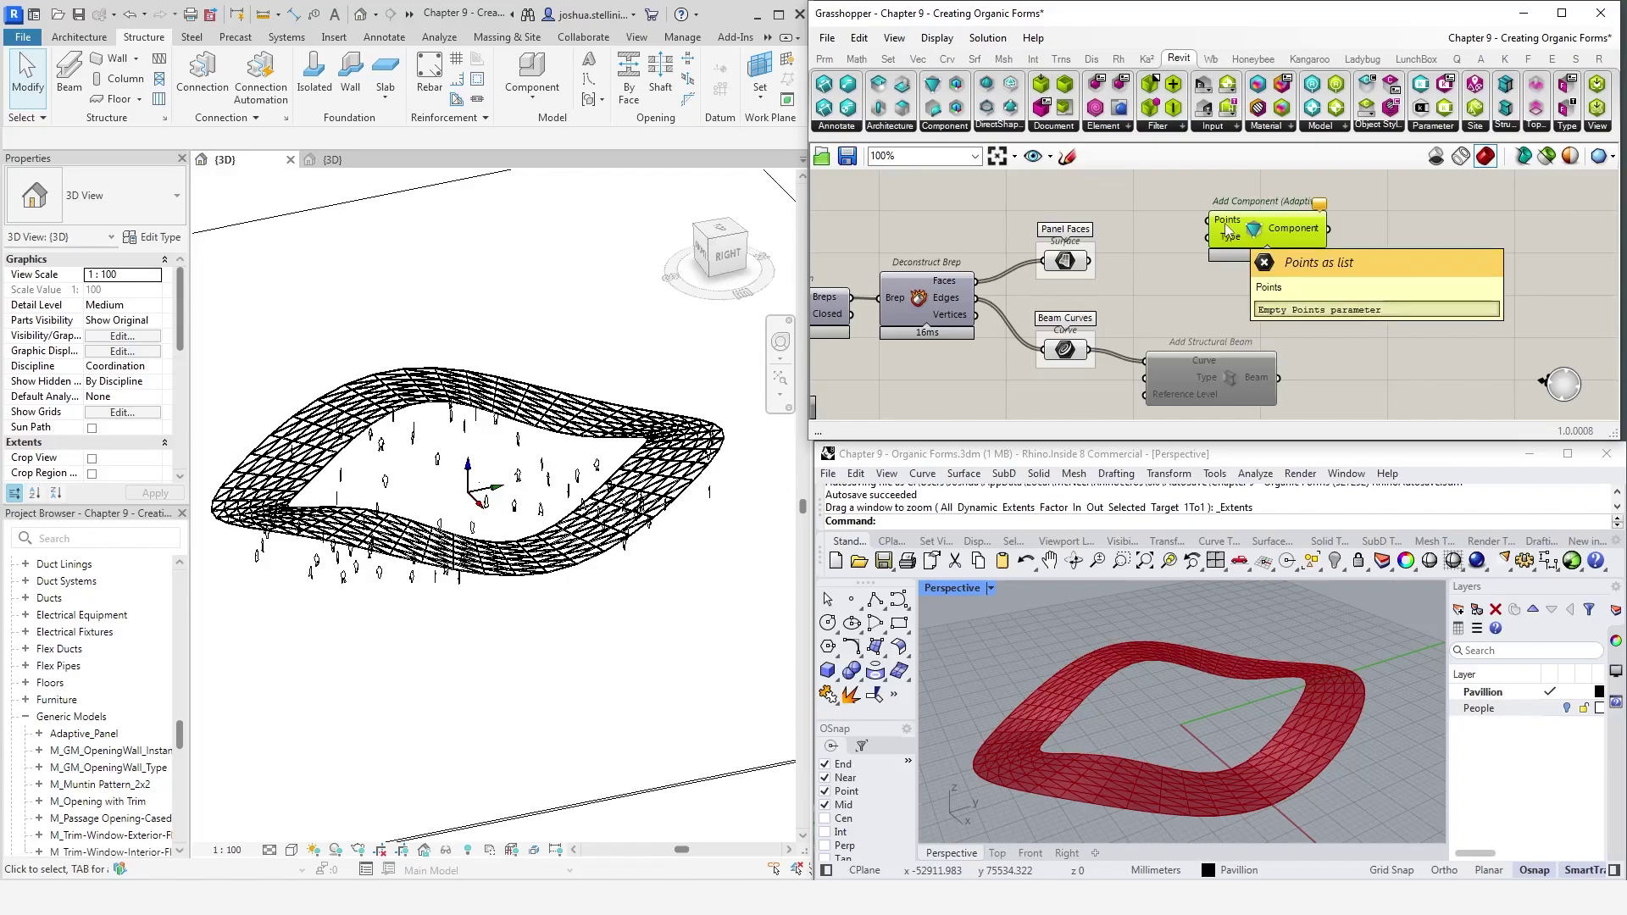
pyautogui.moveTo(1226, 227); pyautogui.dragTo(1305, 222)
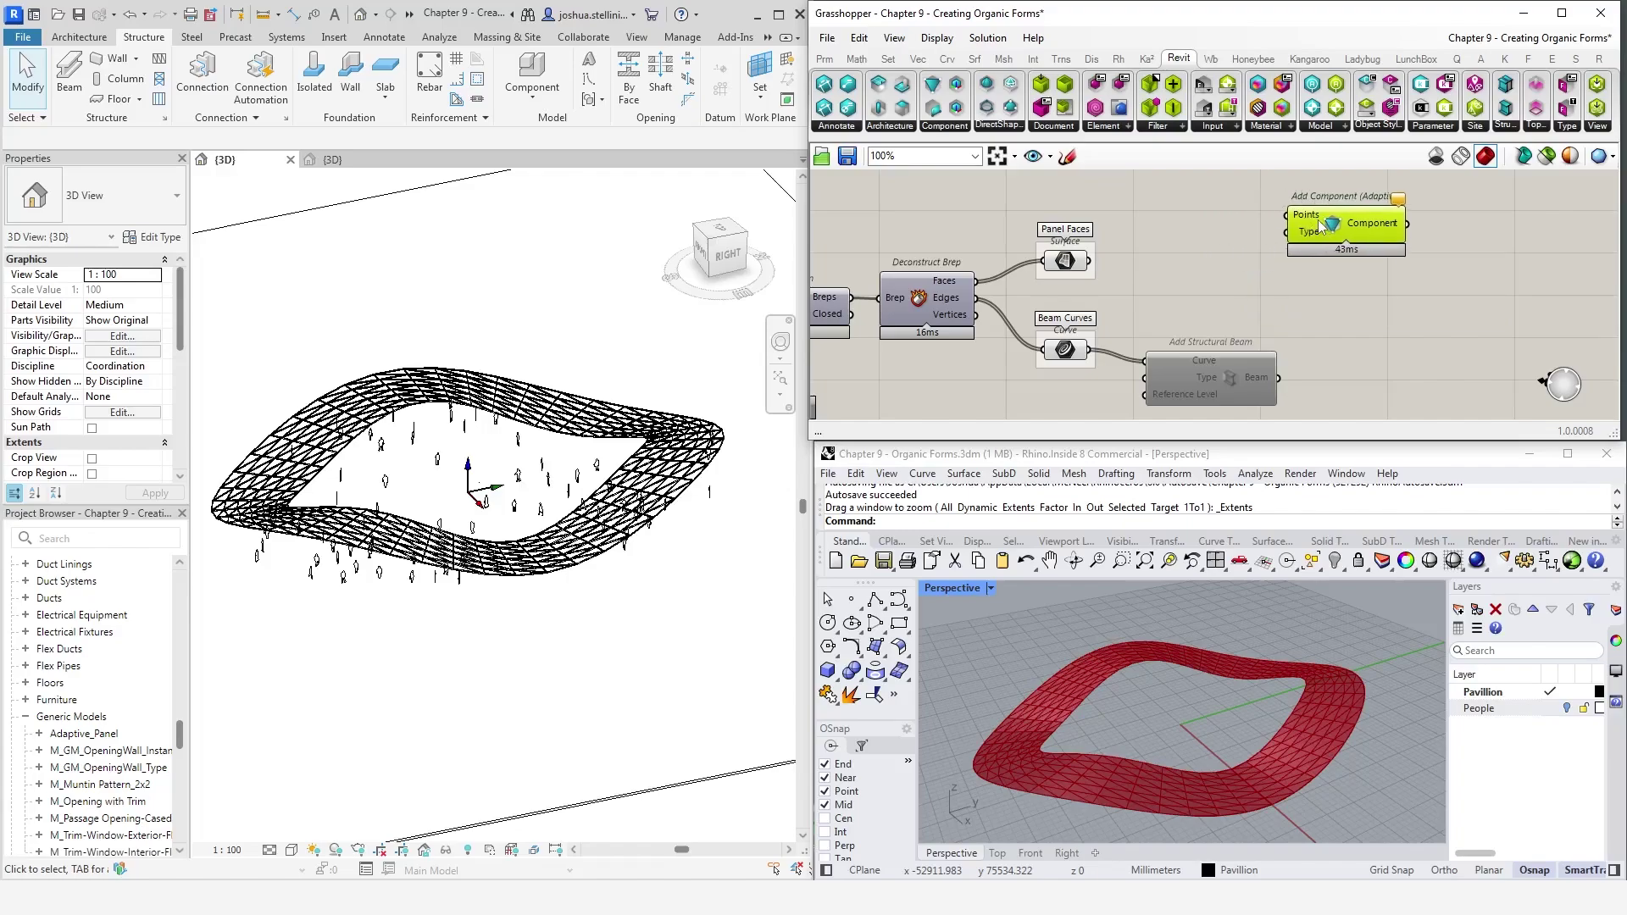
pyautogui.click(1190, 239)
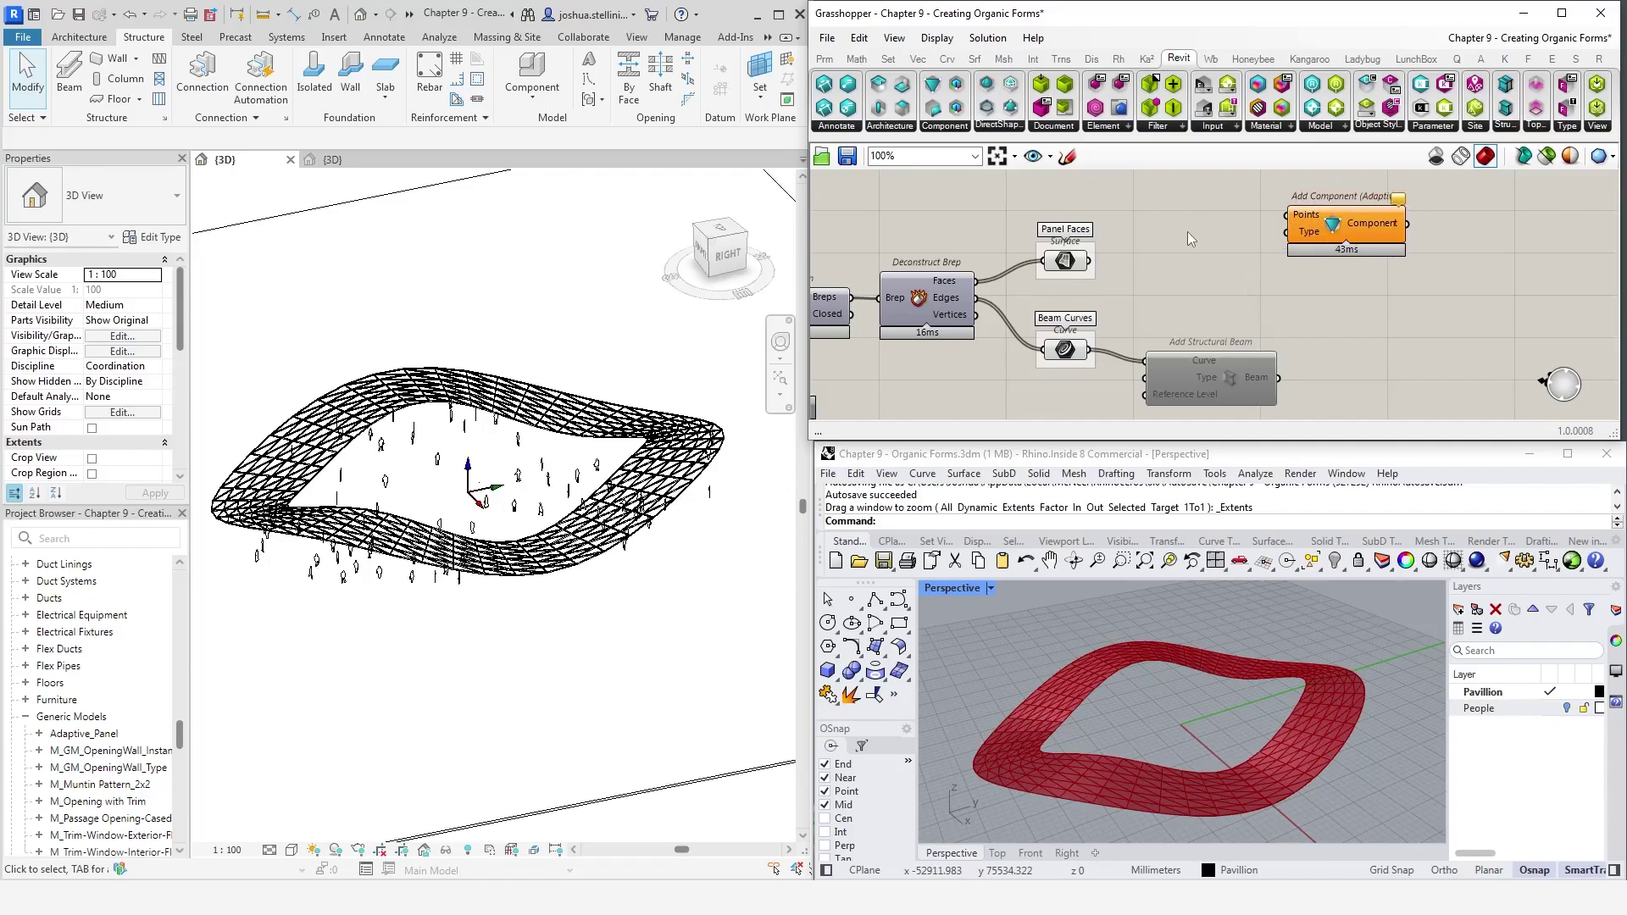
# Add a Deconstruct Brep component fed from Panel Faces
pyautogui.doubleClick(1190, 239)
pyautogui.write('deconst')
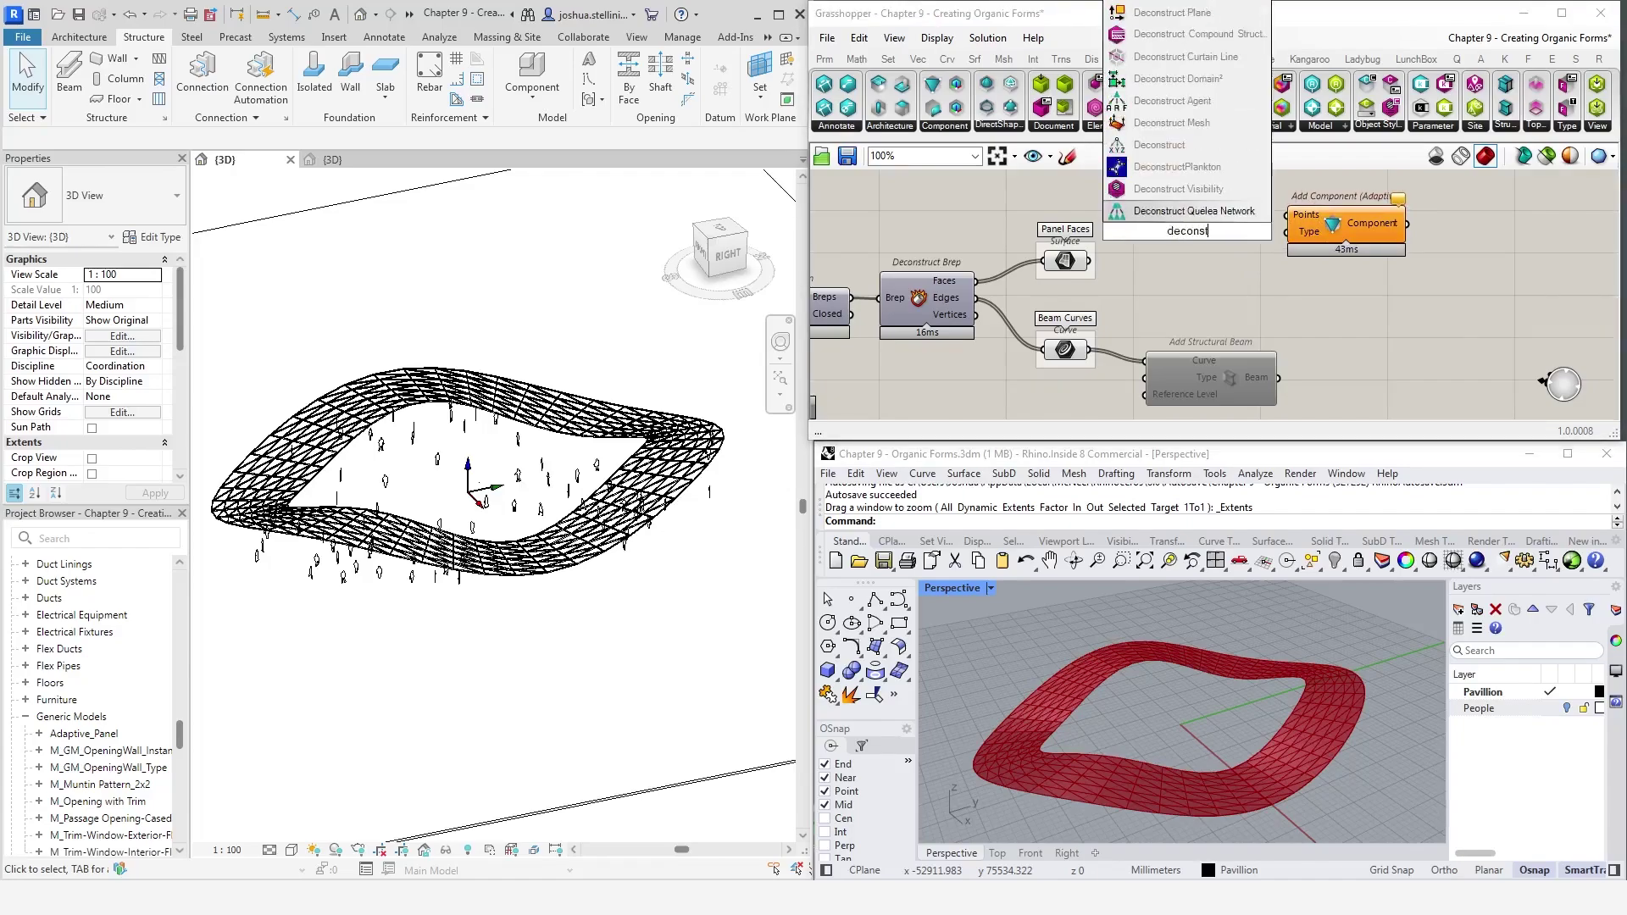
pyautogui.write('ruct')
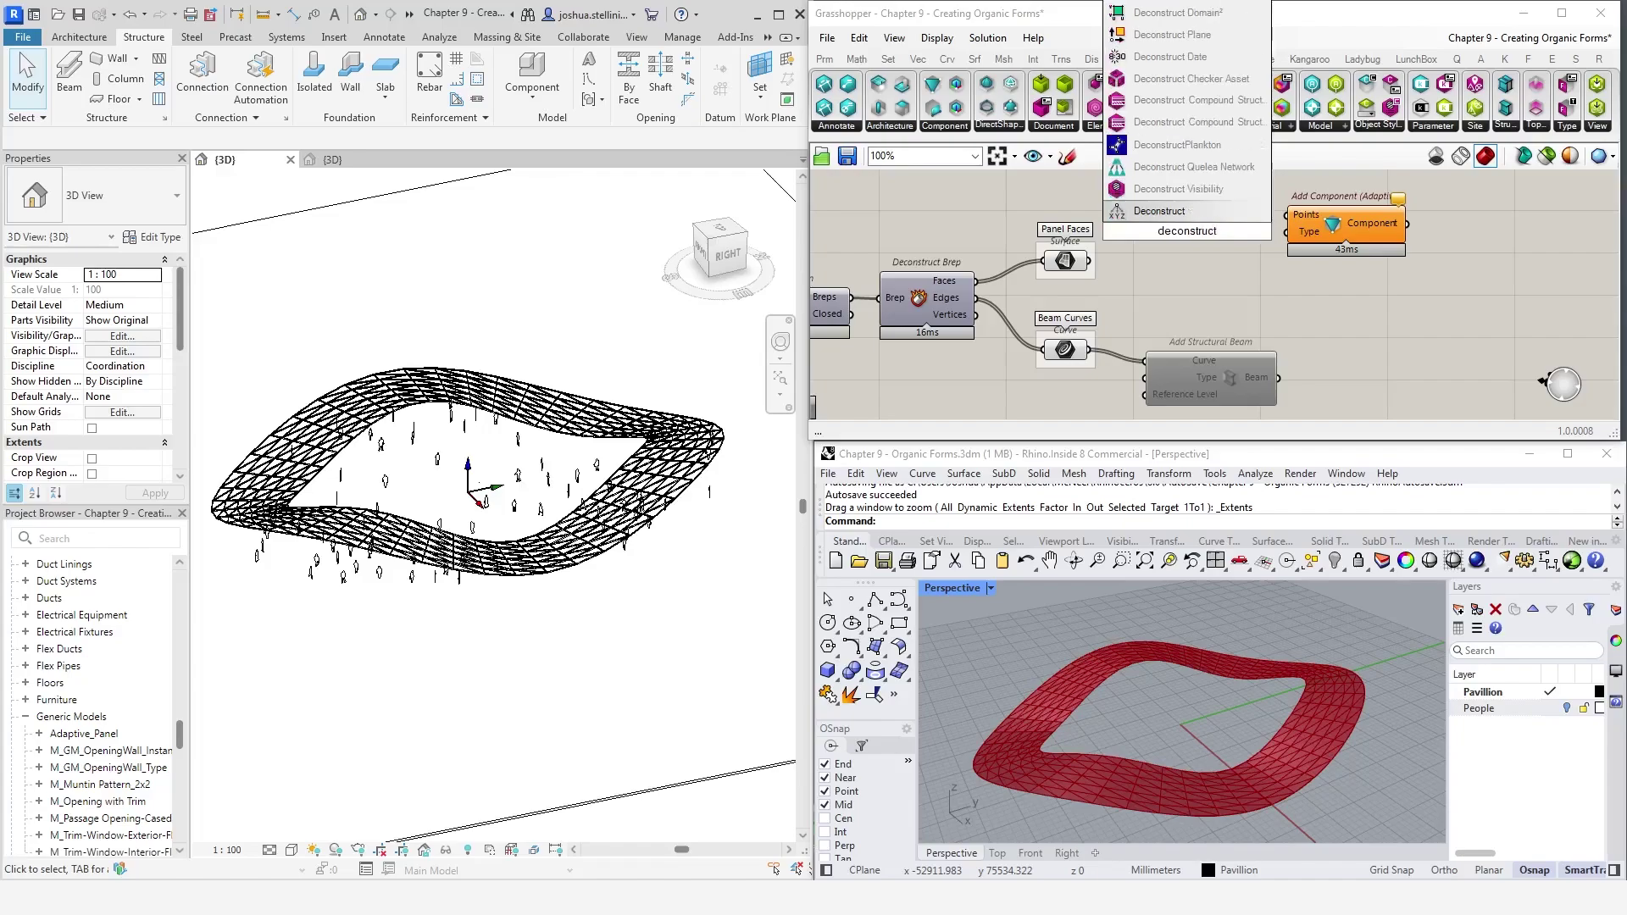
pyautogui.write(' bre')
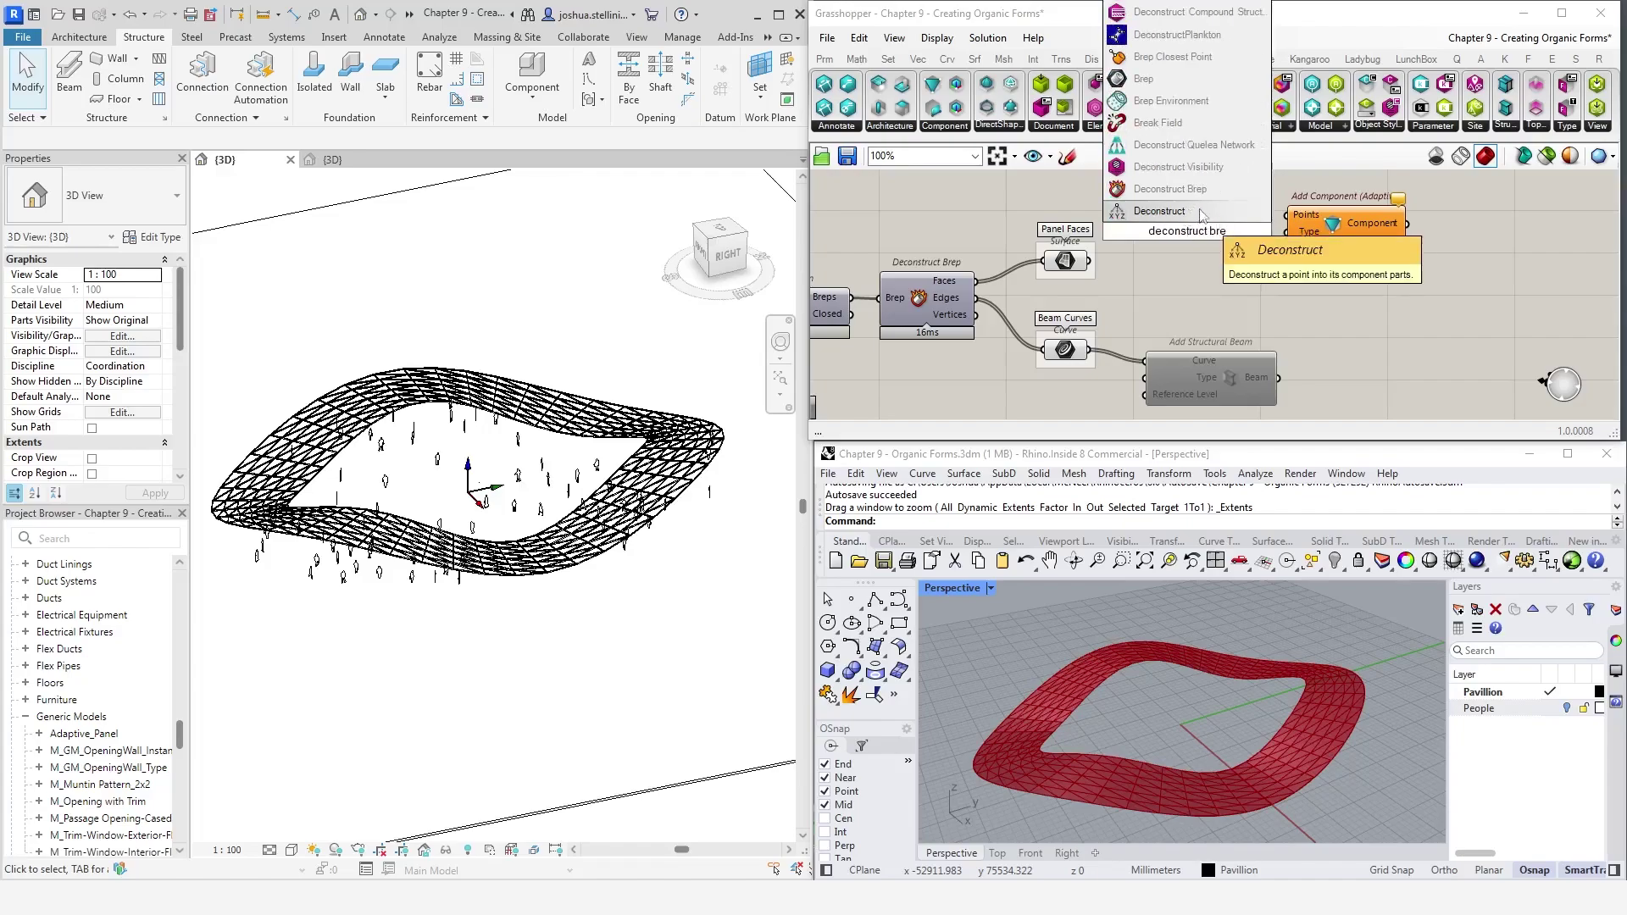
pyautogui.click(1169, 188)
pyautogui.moveTo(1090, 260); pyautogui.dragTo(1140, 237)
pyautogui.click(1207, 253)
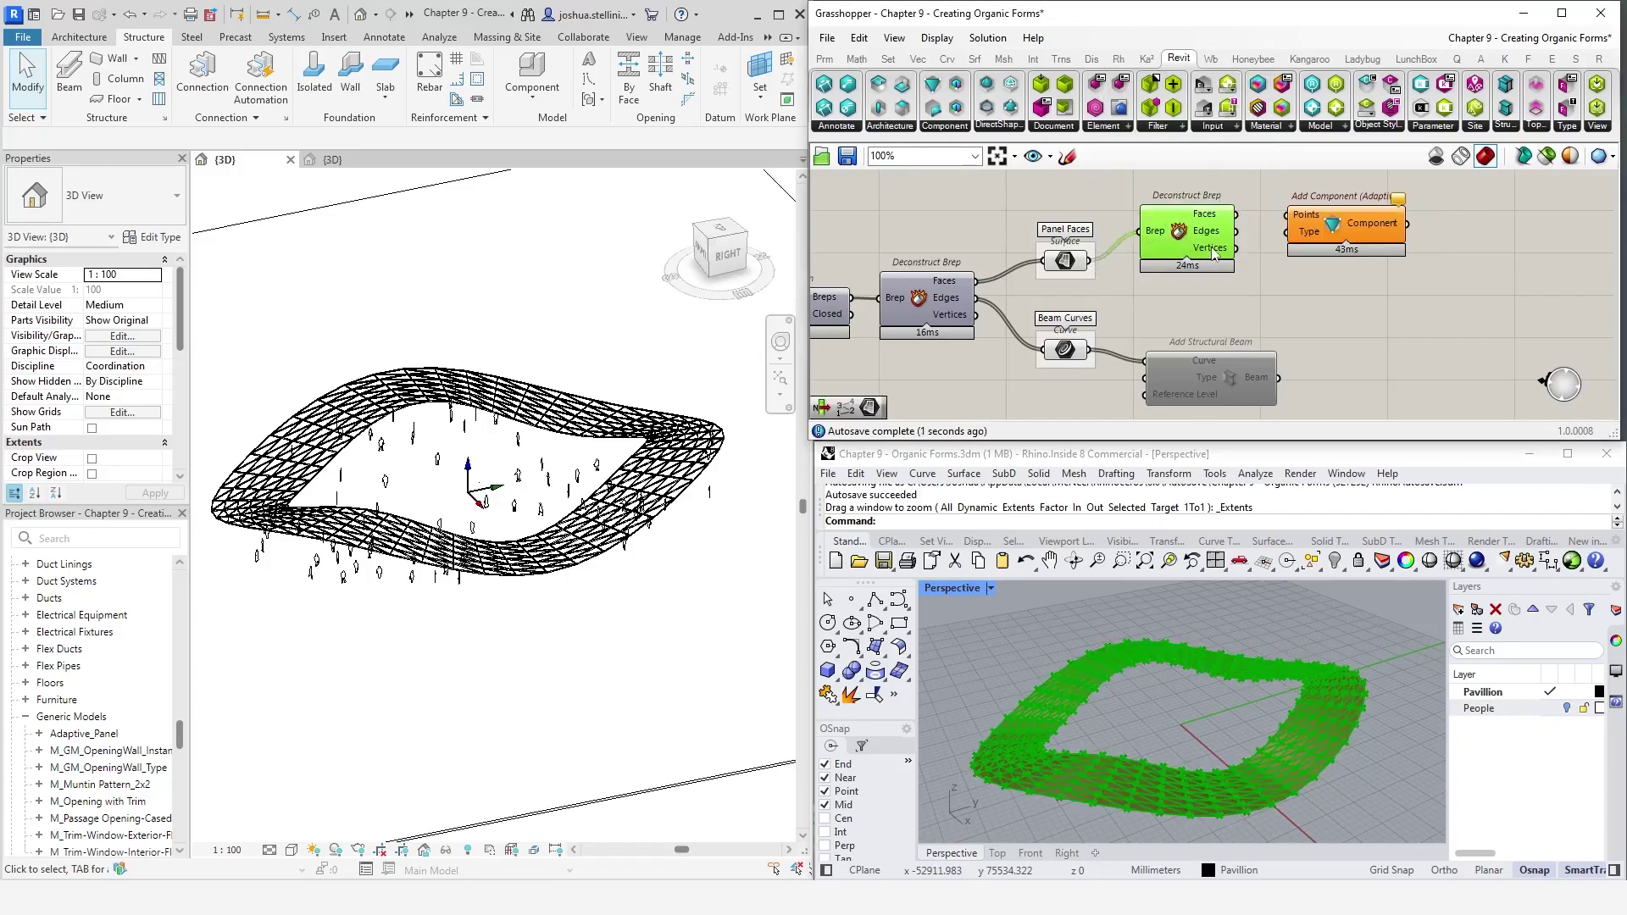
# Check the Vertices output in a temporary widened Panel, then delete that Panel
pyautogui.doubleClick(1356, 292)
pyautogui.write('panel')
pyautogui.press('Return')
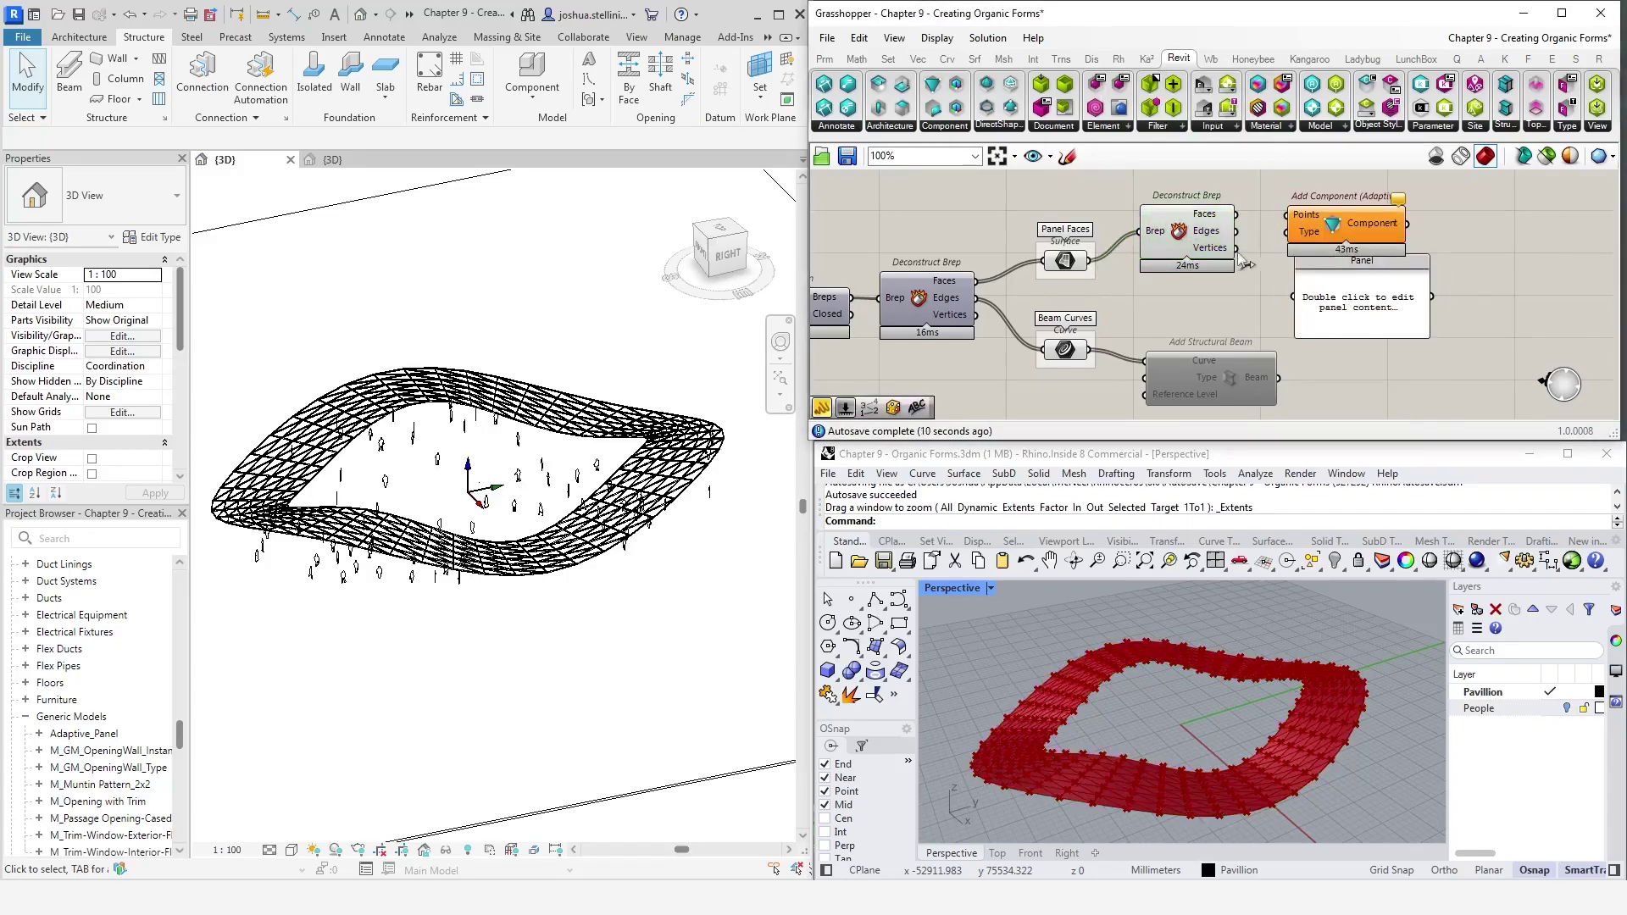
pyautogui.moveTo(1236, 249); pyautogui.dragTo(1293, 297)
pyautogui.moveTo(1359, 235); pyautogui.dragTo(1393, 201)
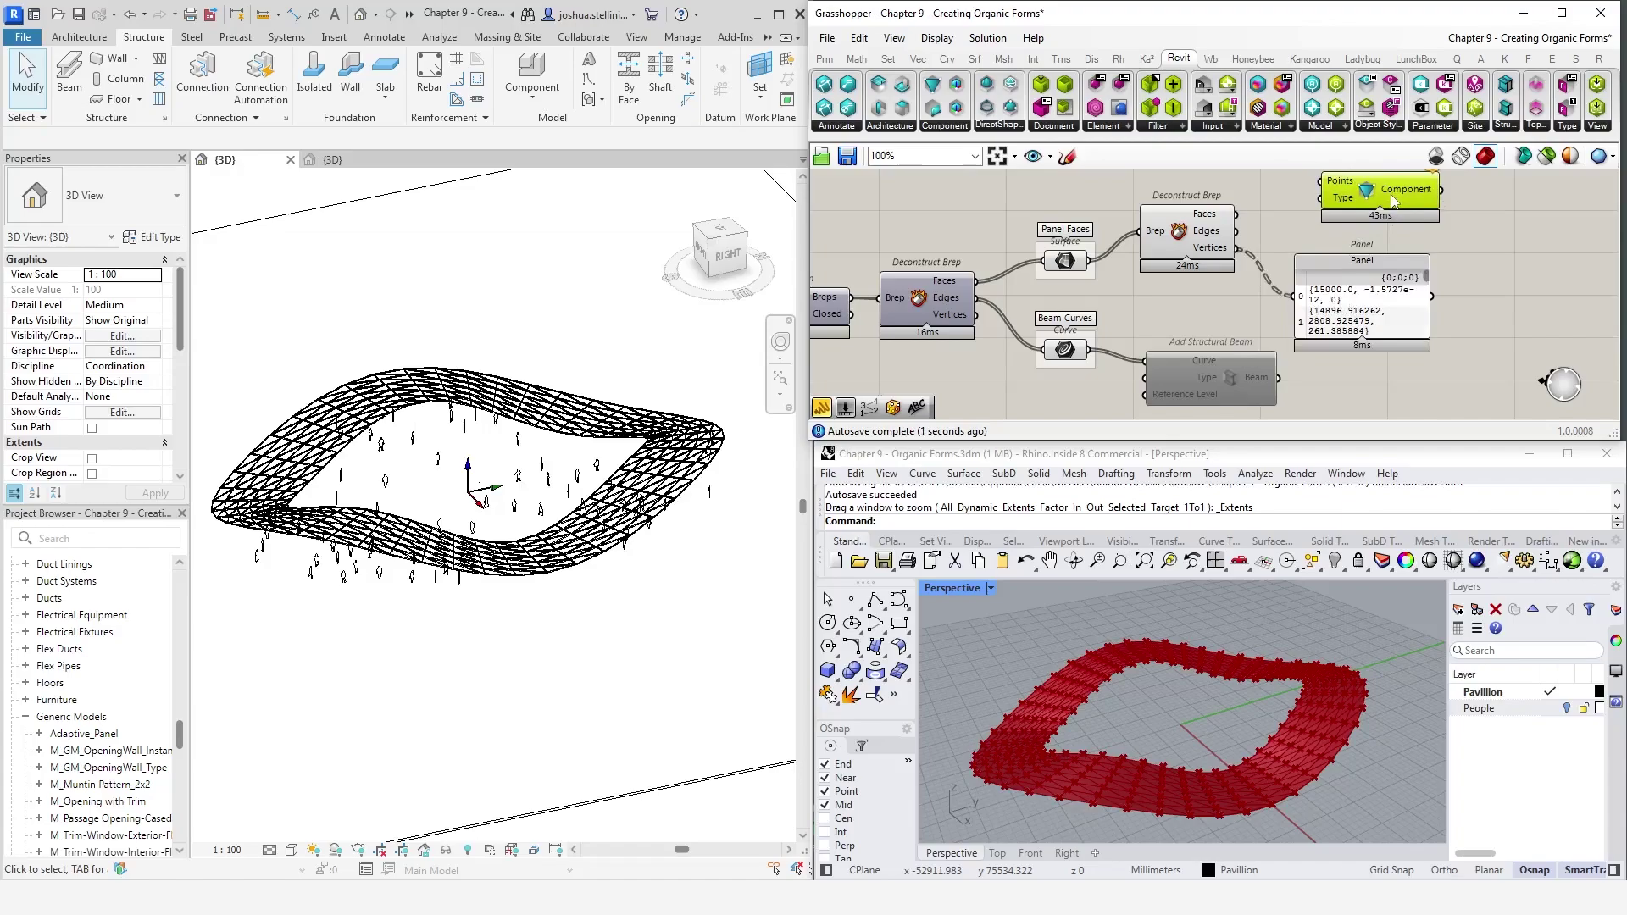
pyautogui.moveTo(1431, 310); pyautogui.dragTo(1566, 318)
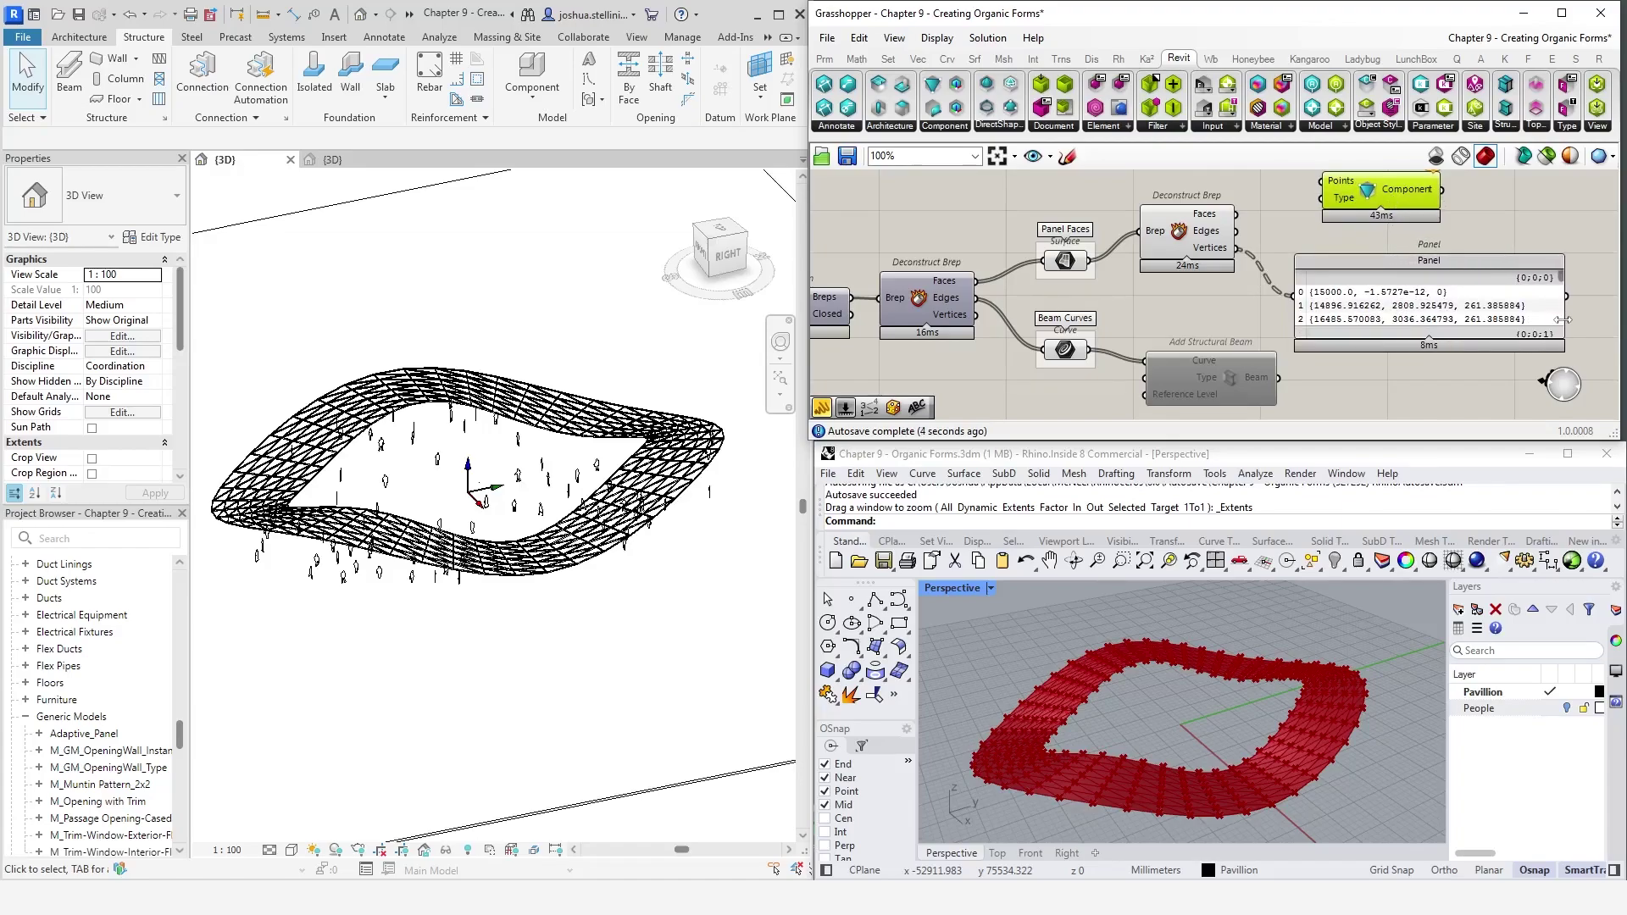
pyautogui.click(1350, 326)
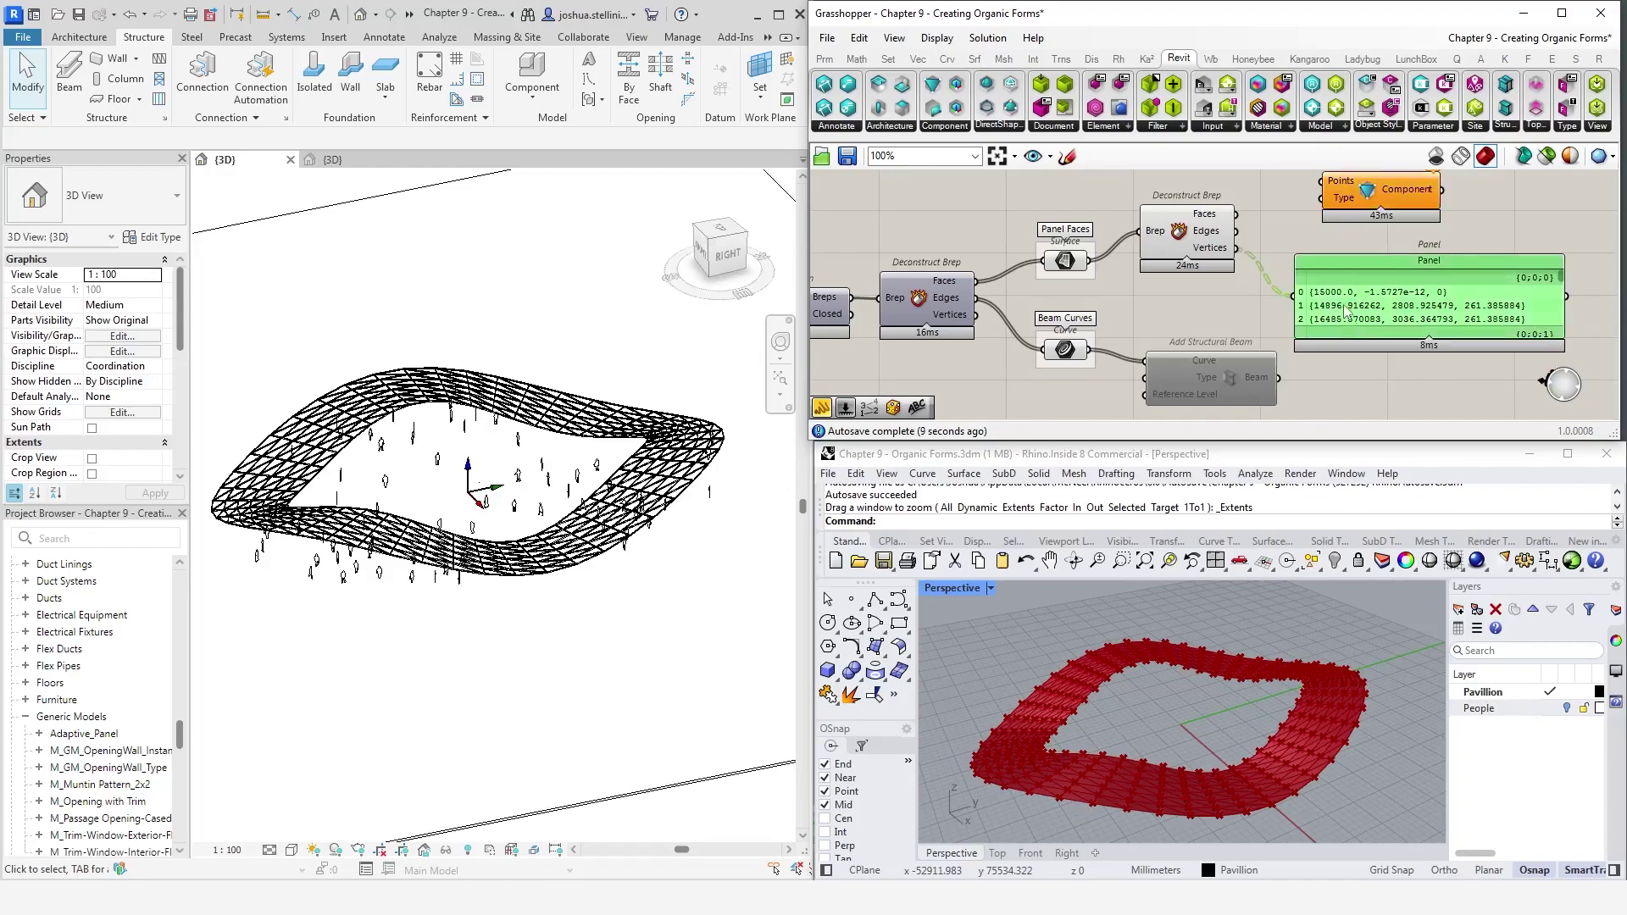
pyautogui.press('Delete')
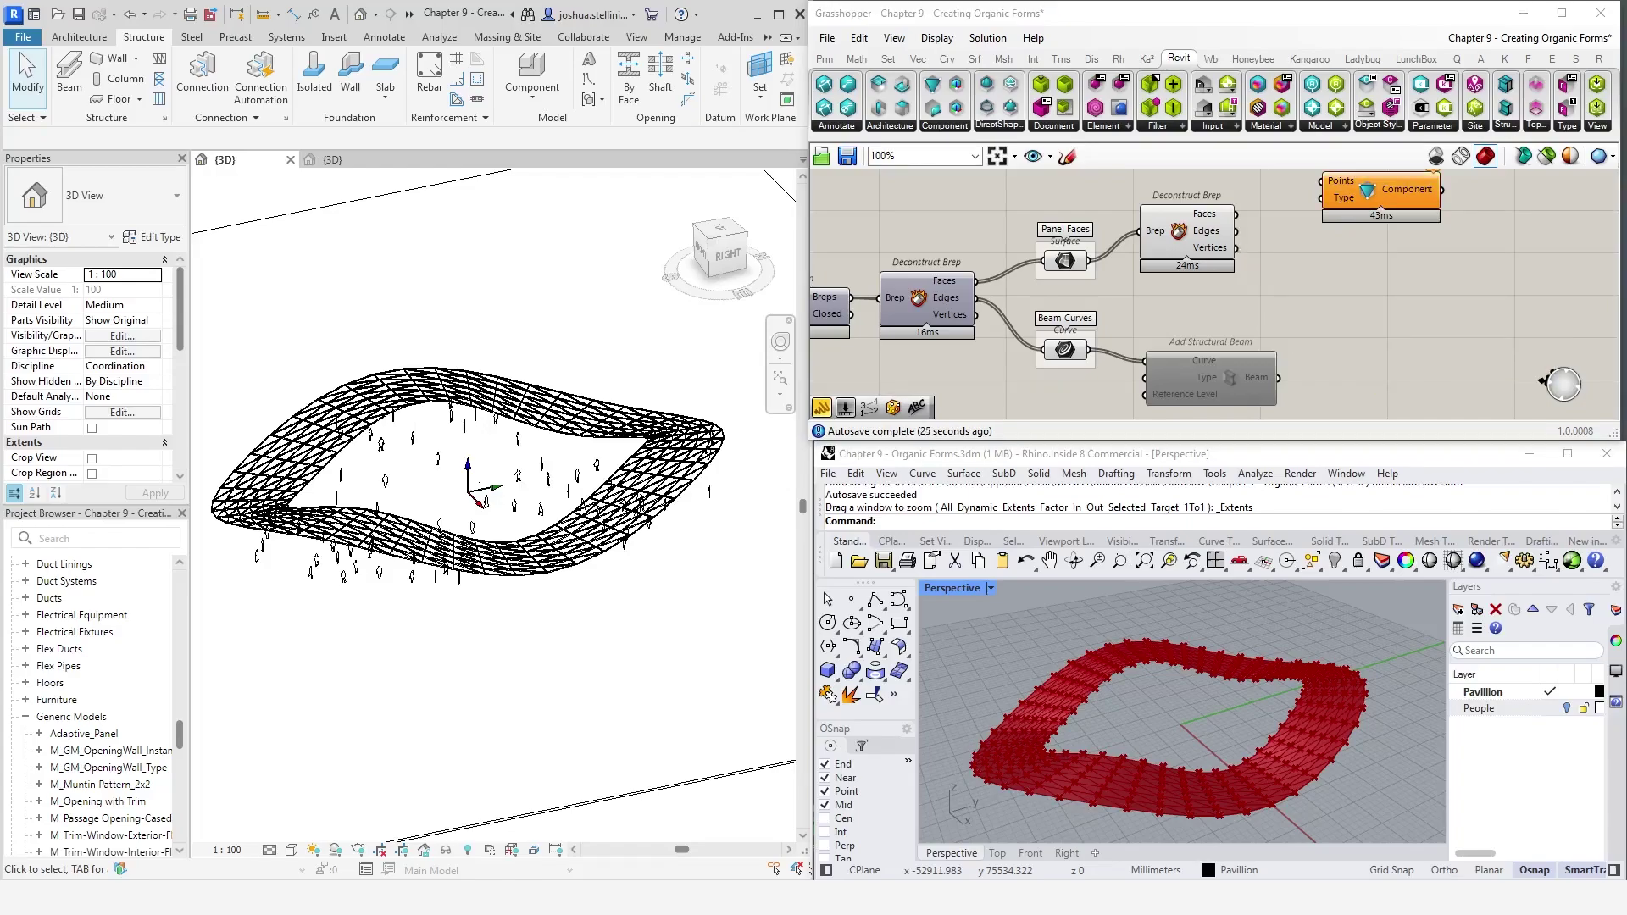
# Set Add Component's Type to Generic Models > Adaptive_Panel and wire Vertices into Points
pyautogui.moveTo(1360, 207); pyautogui.dragTo(1354, 233)
pyautogui.rightClick(1347, 233)
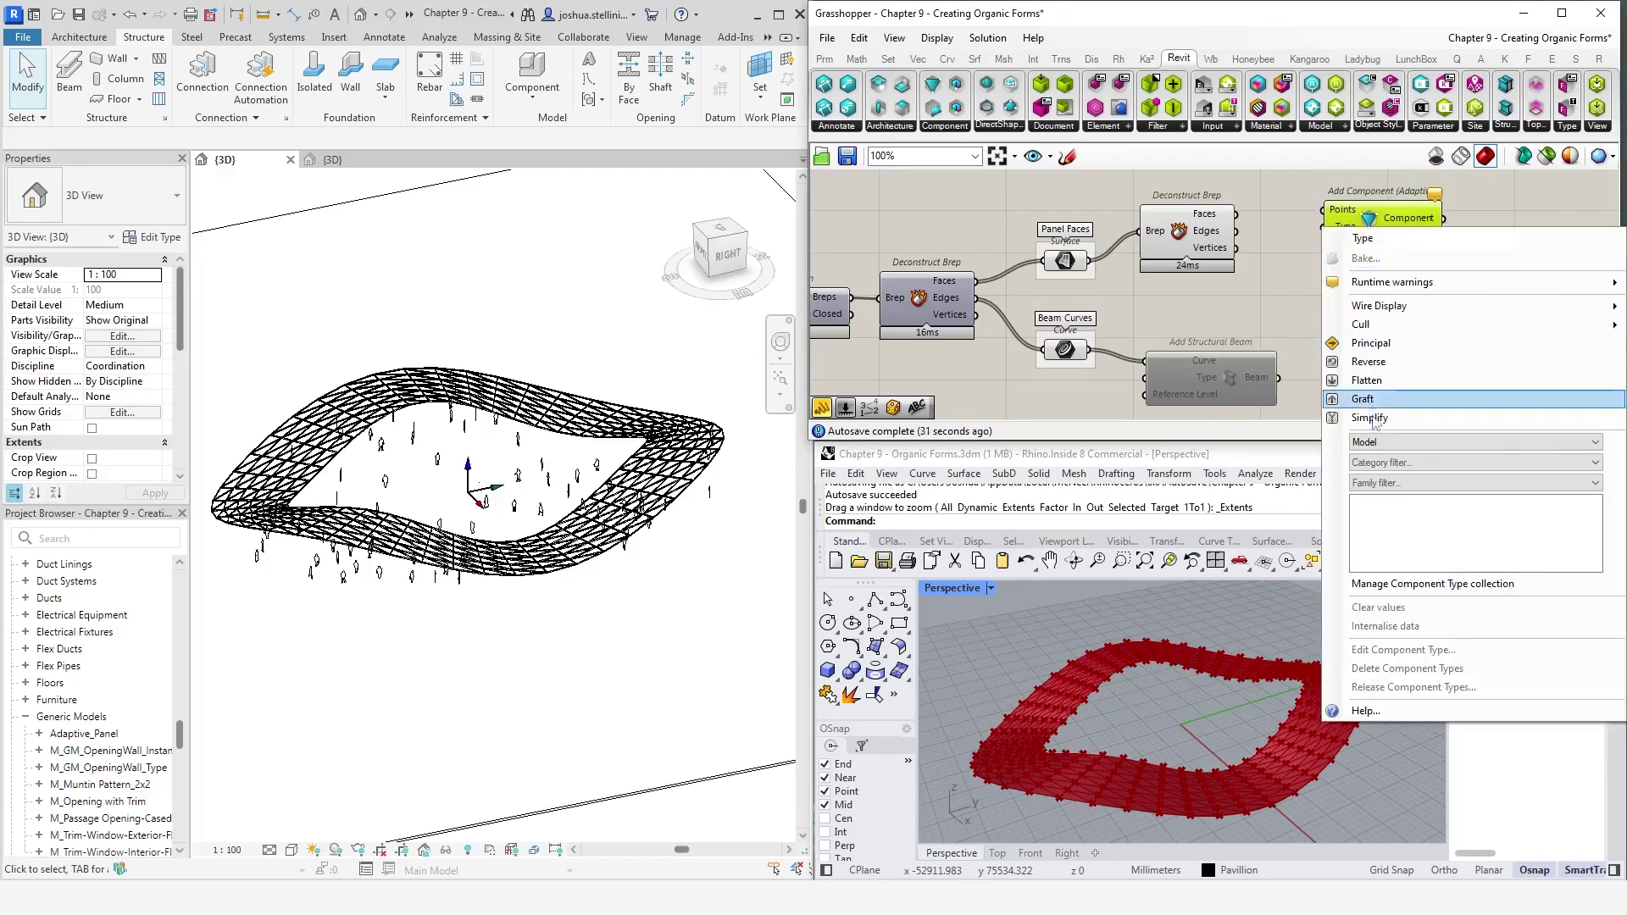
pyautogui.click(1386, 441)
pyautogui.click(1390, 467)
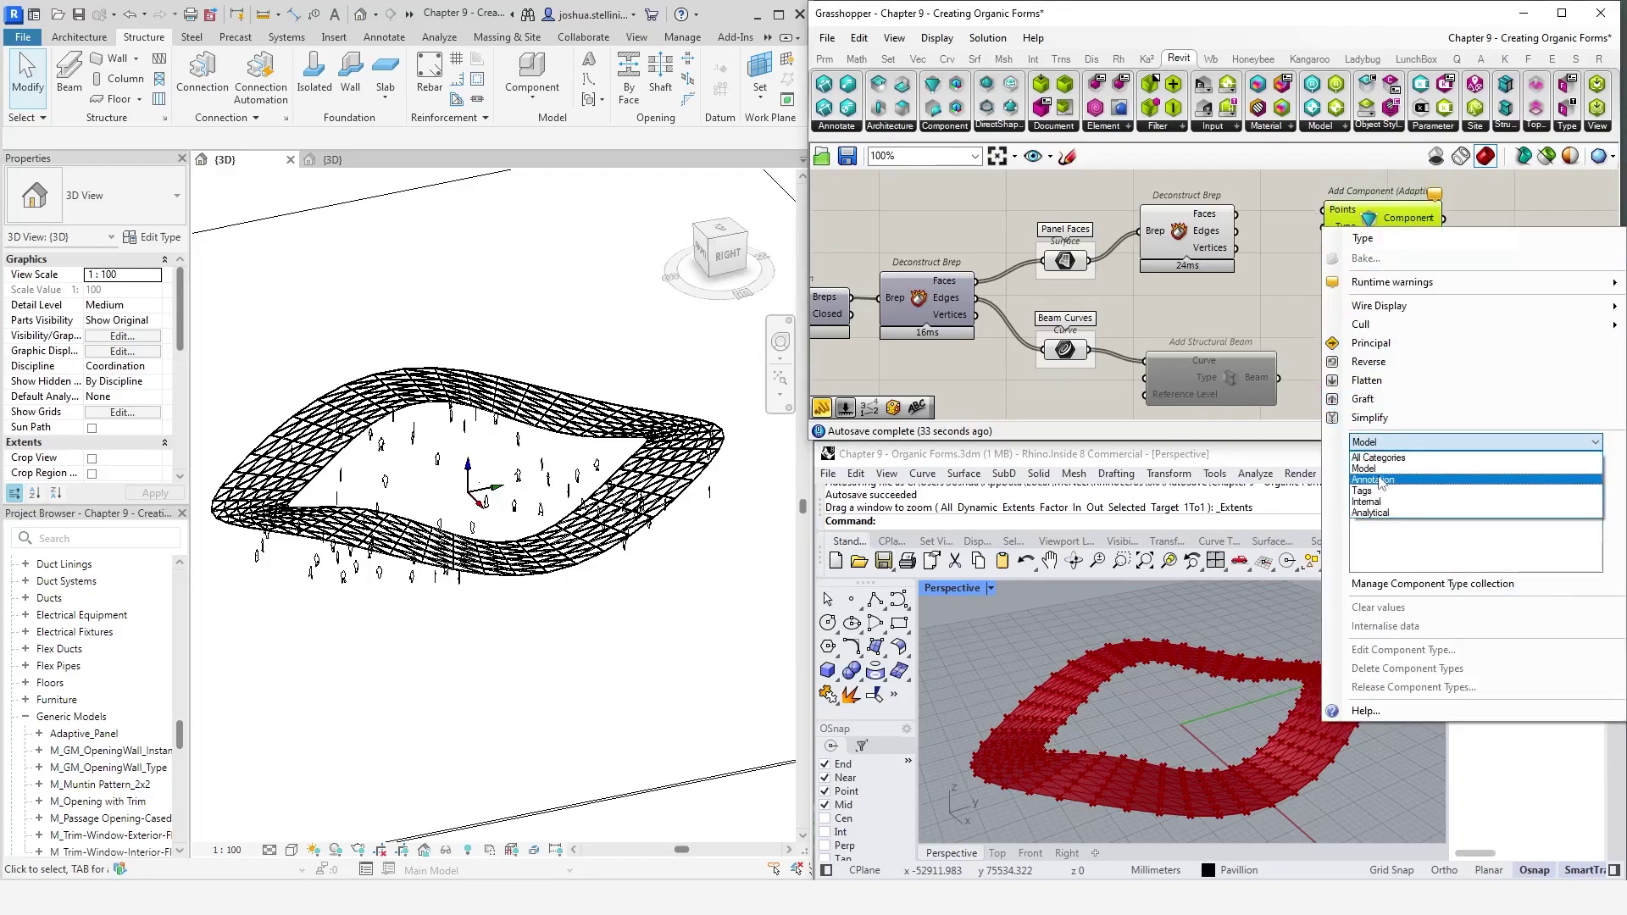
pyautogui.click(1395, 465)
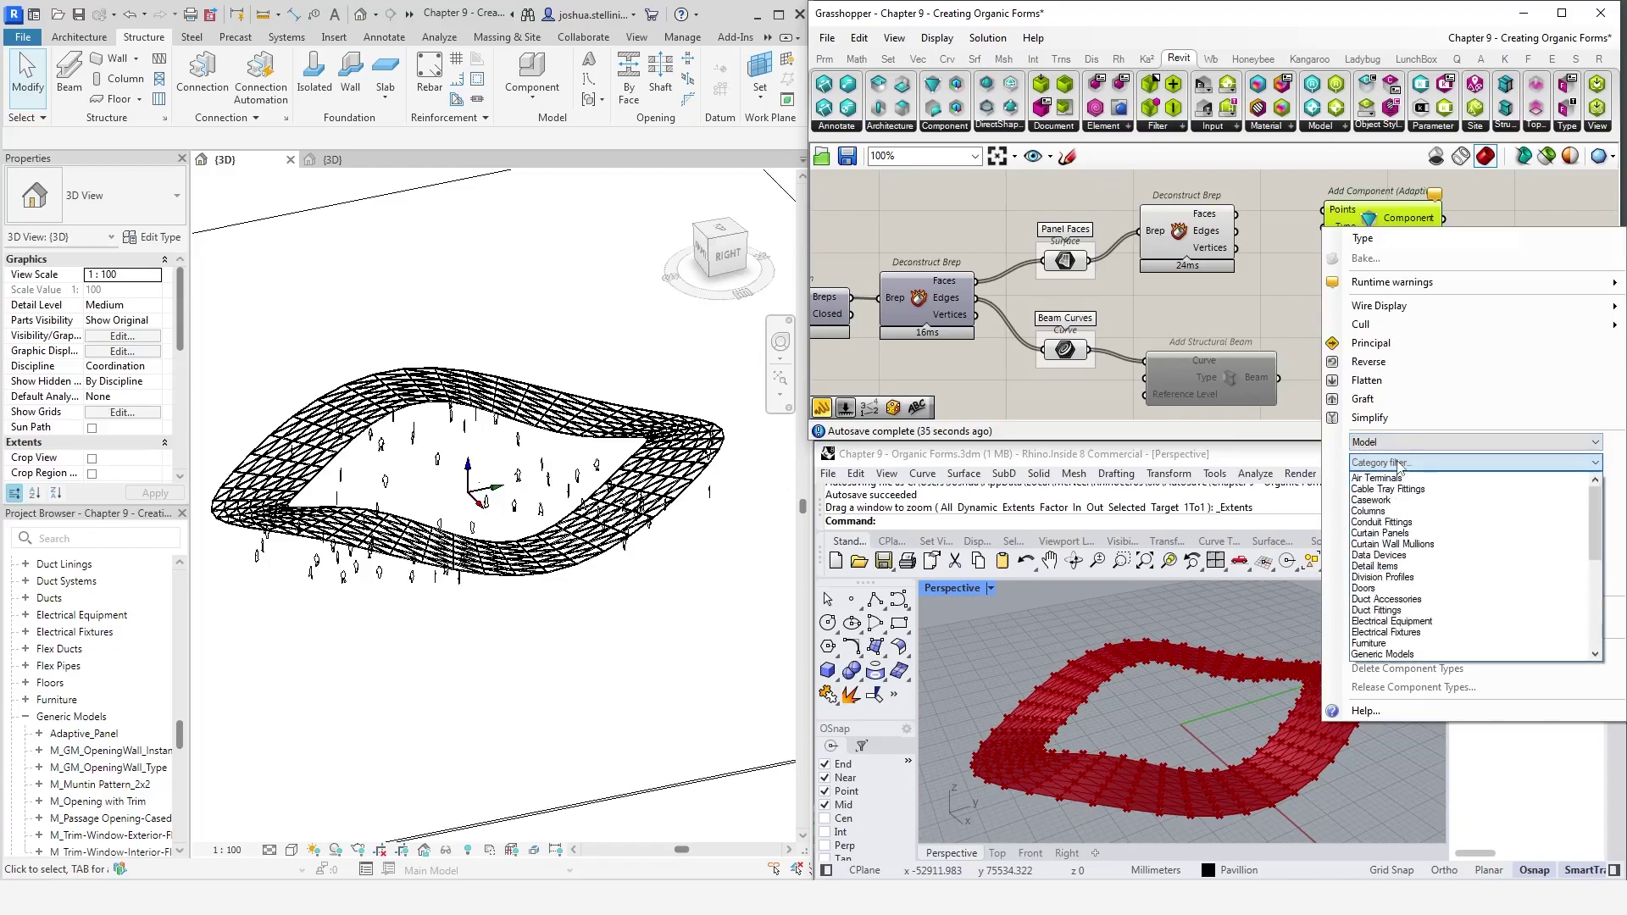
pyautogui.click(1390, 654)
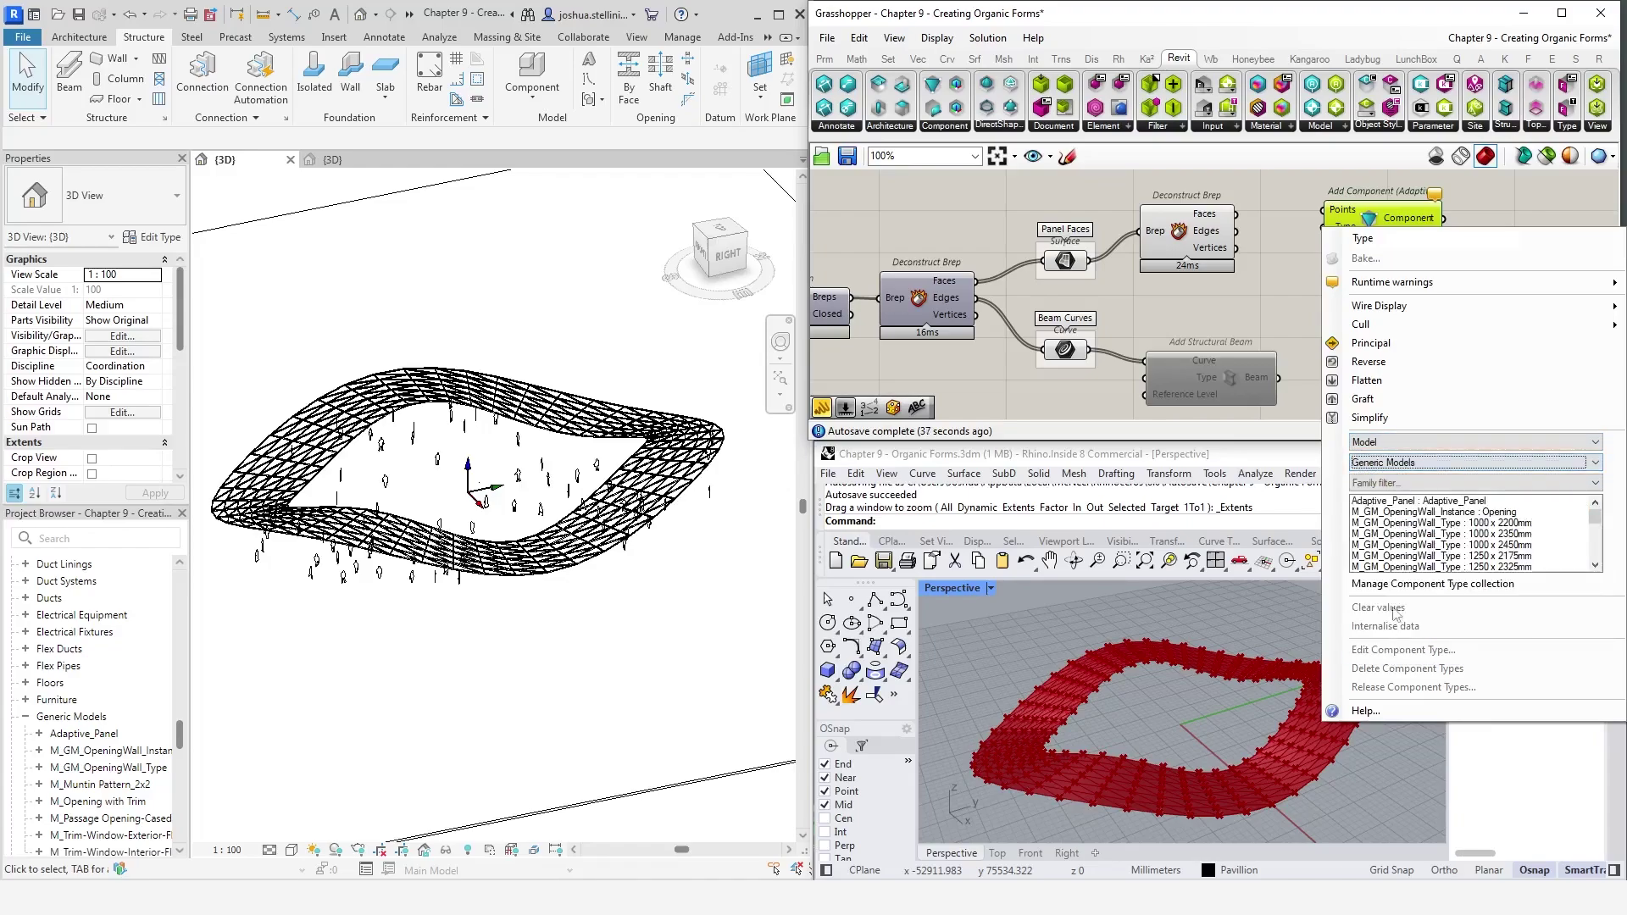
pyautogui.click(1420, 502)
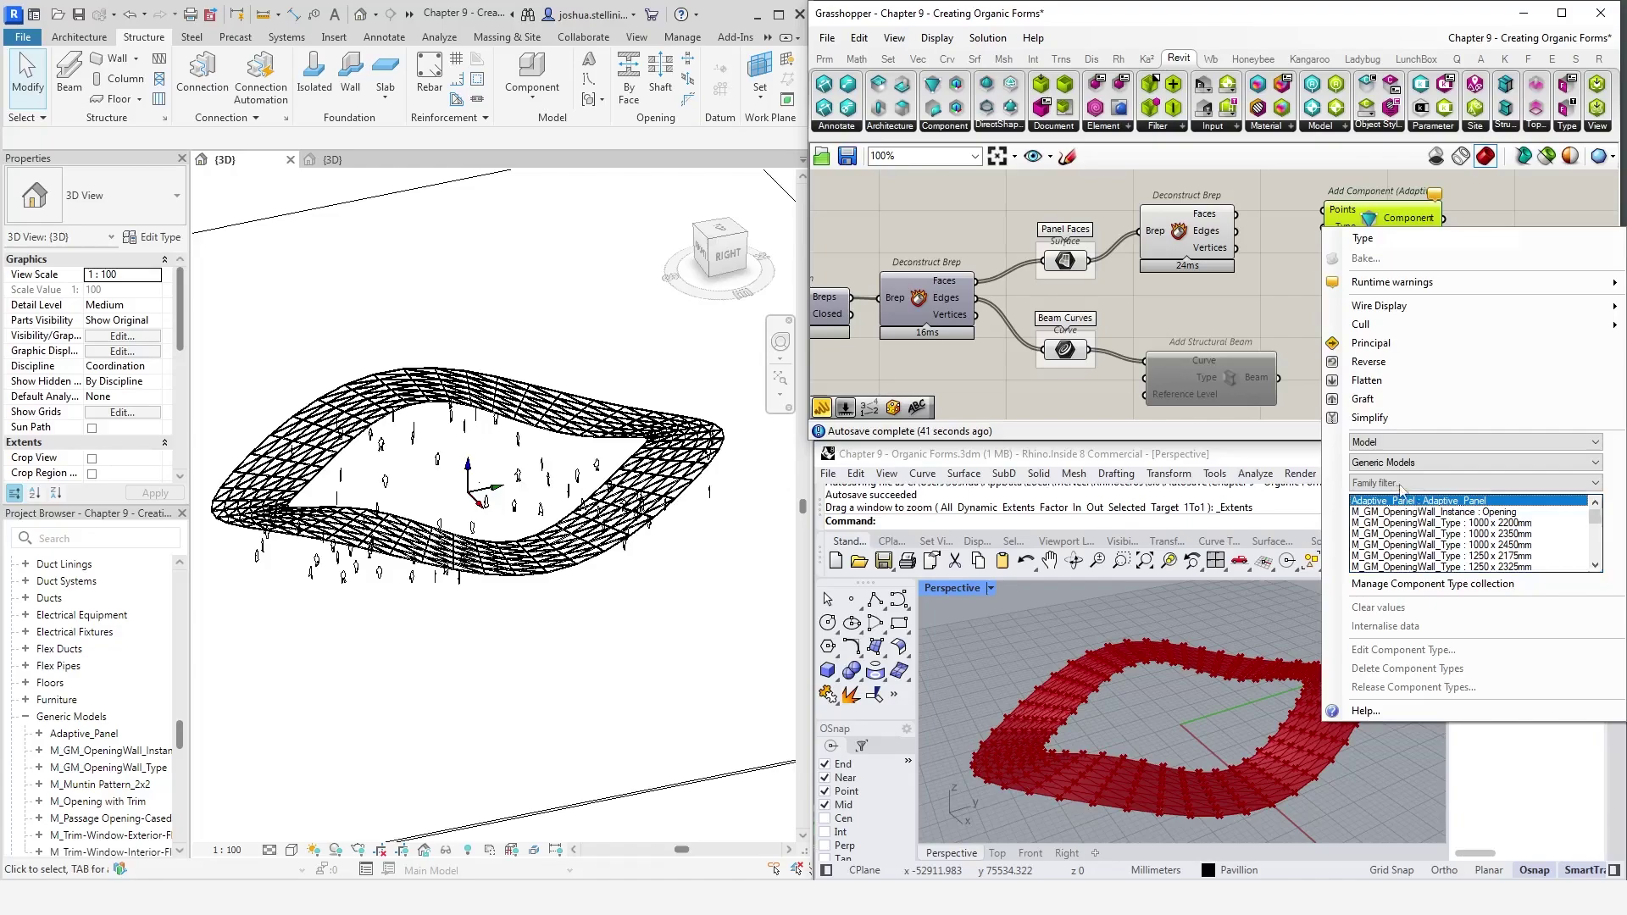
pyautogui.click(1282, 295)
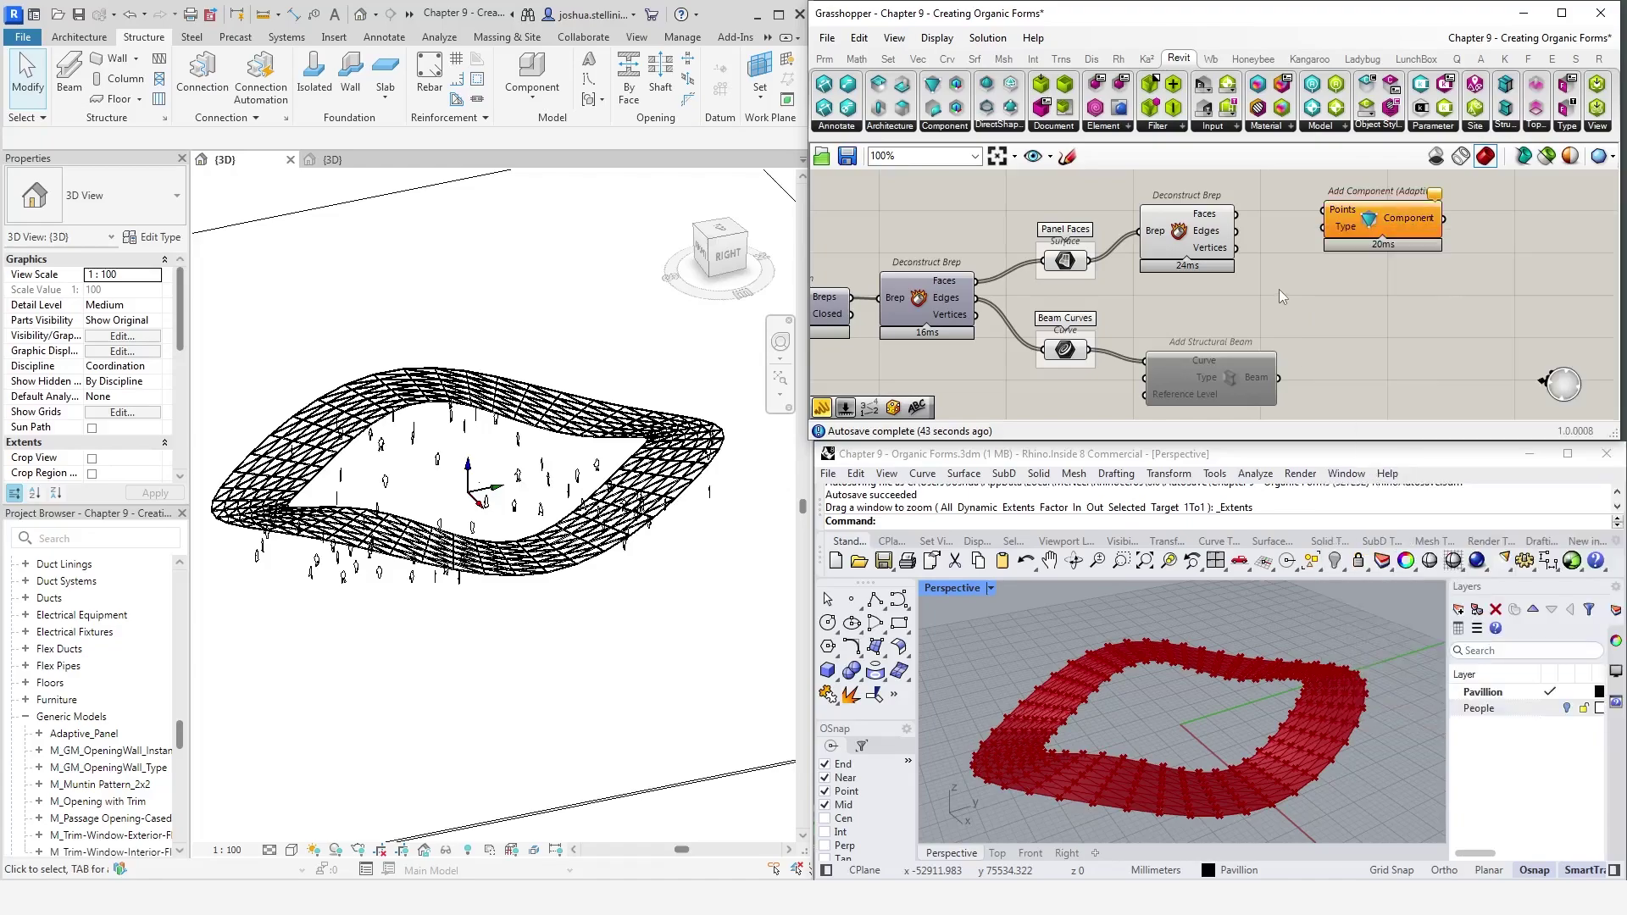
pyautogui.moveTo(1236, 249); pyautogui.dragTo(1327, 210)
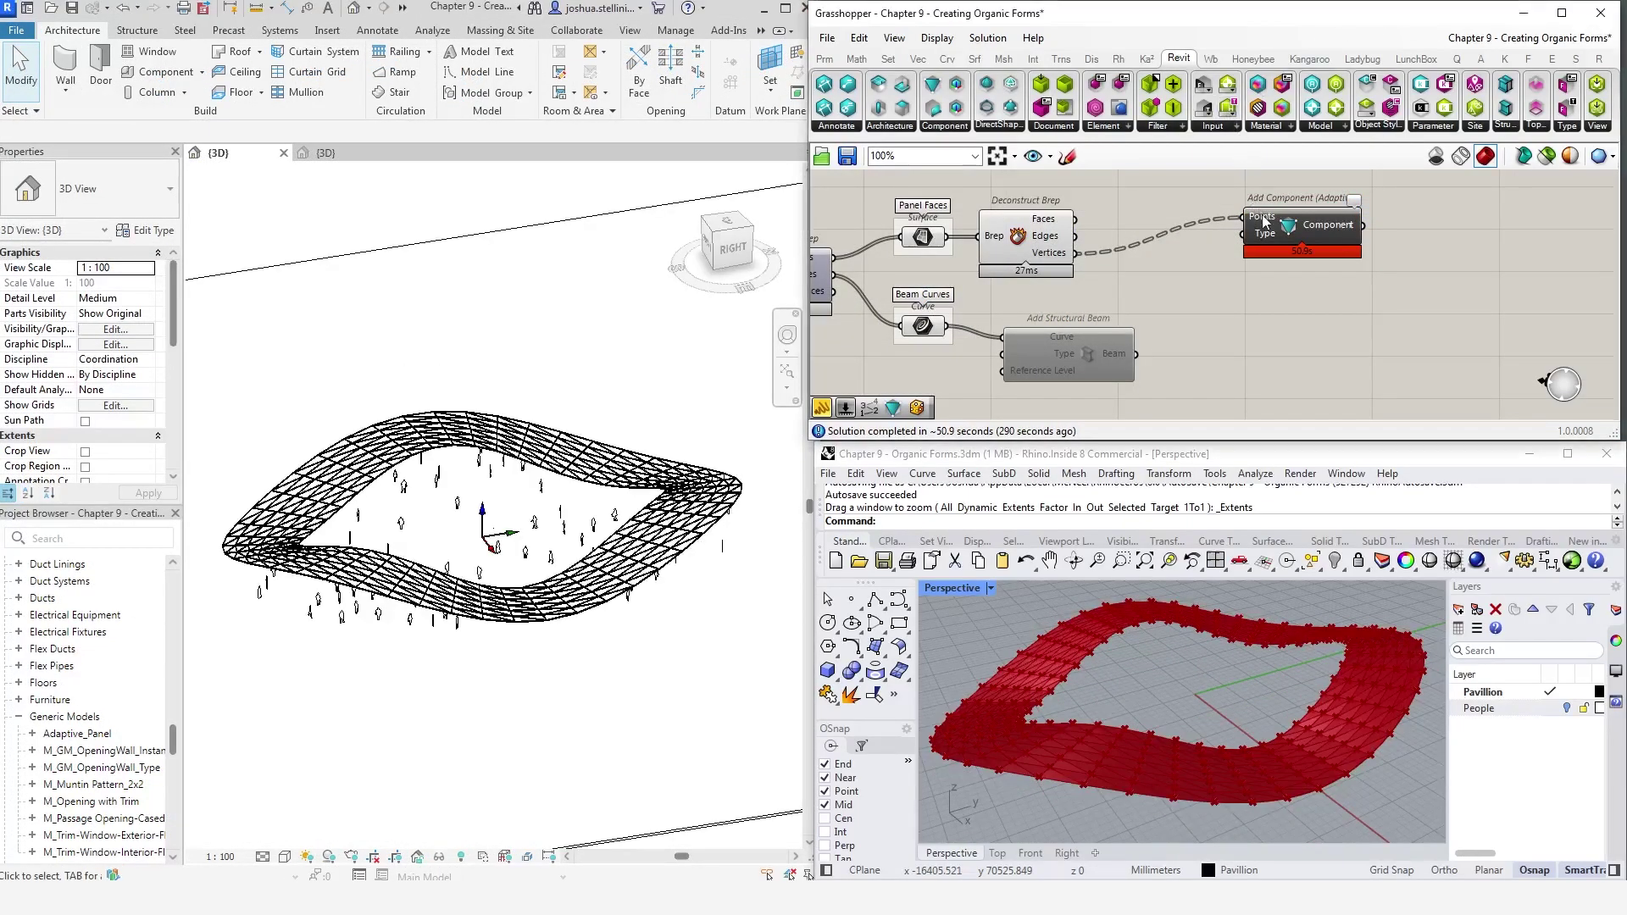
# Zoom into the Revit roof and delete one triangular Adaptive_Panel to reveal its beams
pyautogui.click(1263, 222)
pyautogui.click(646, 616)
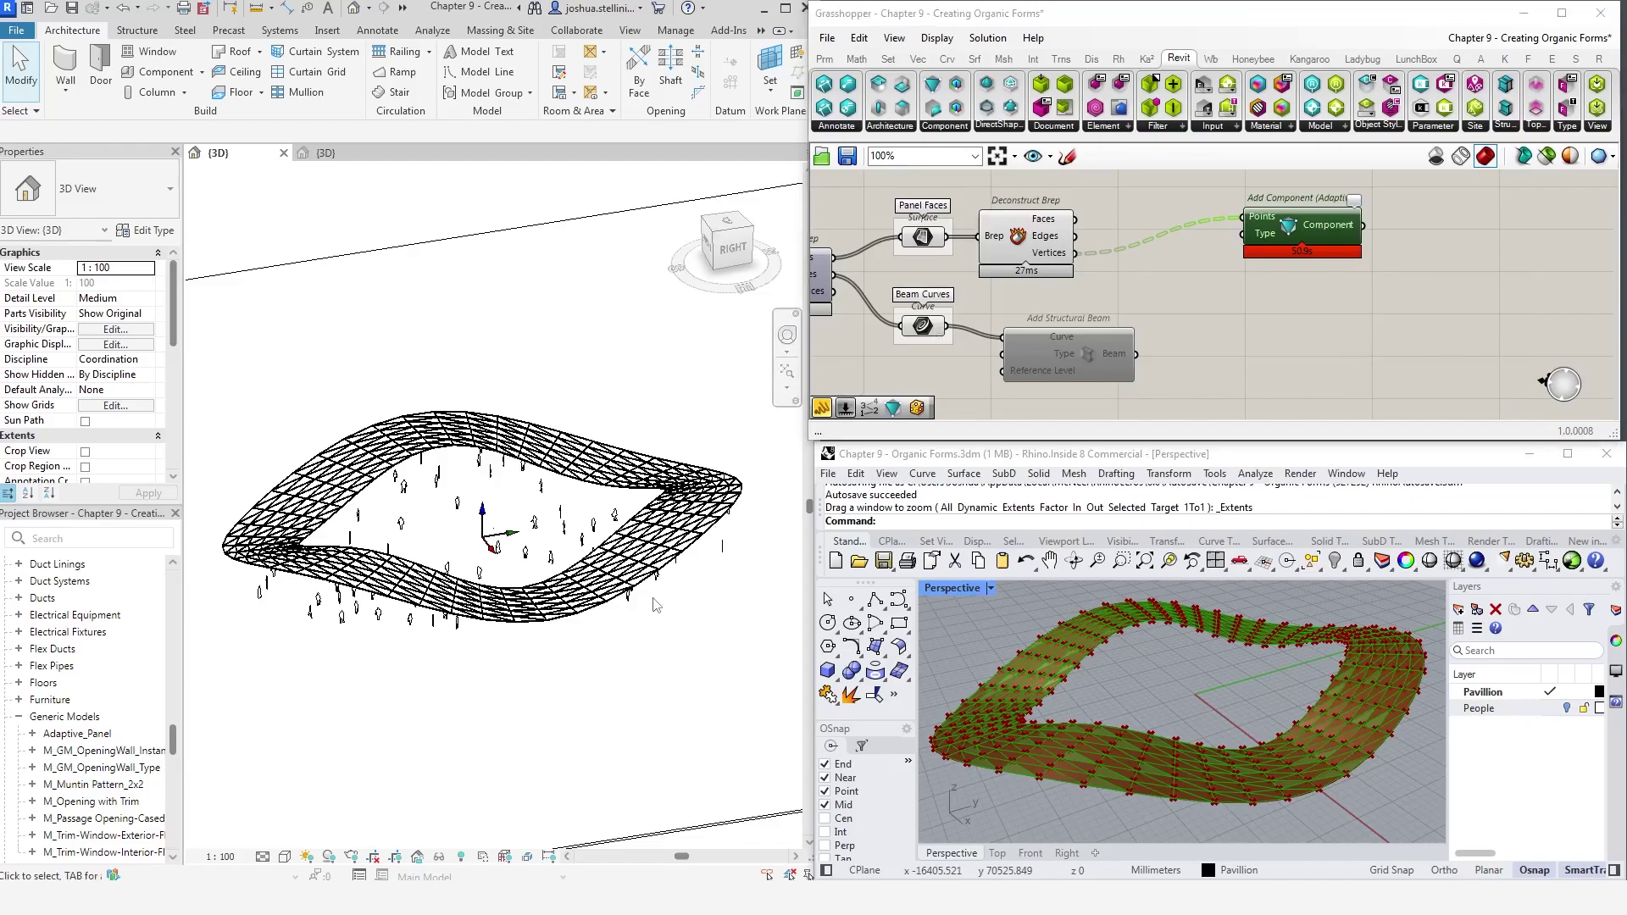
pyautogui.scroll(5, 649, 593)
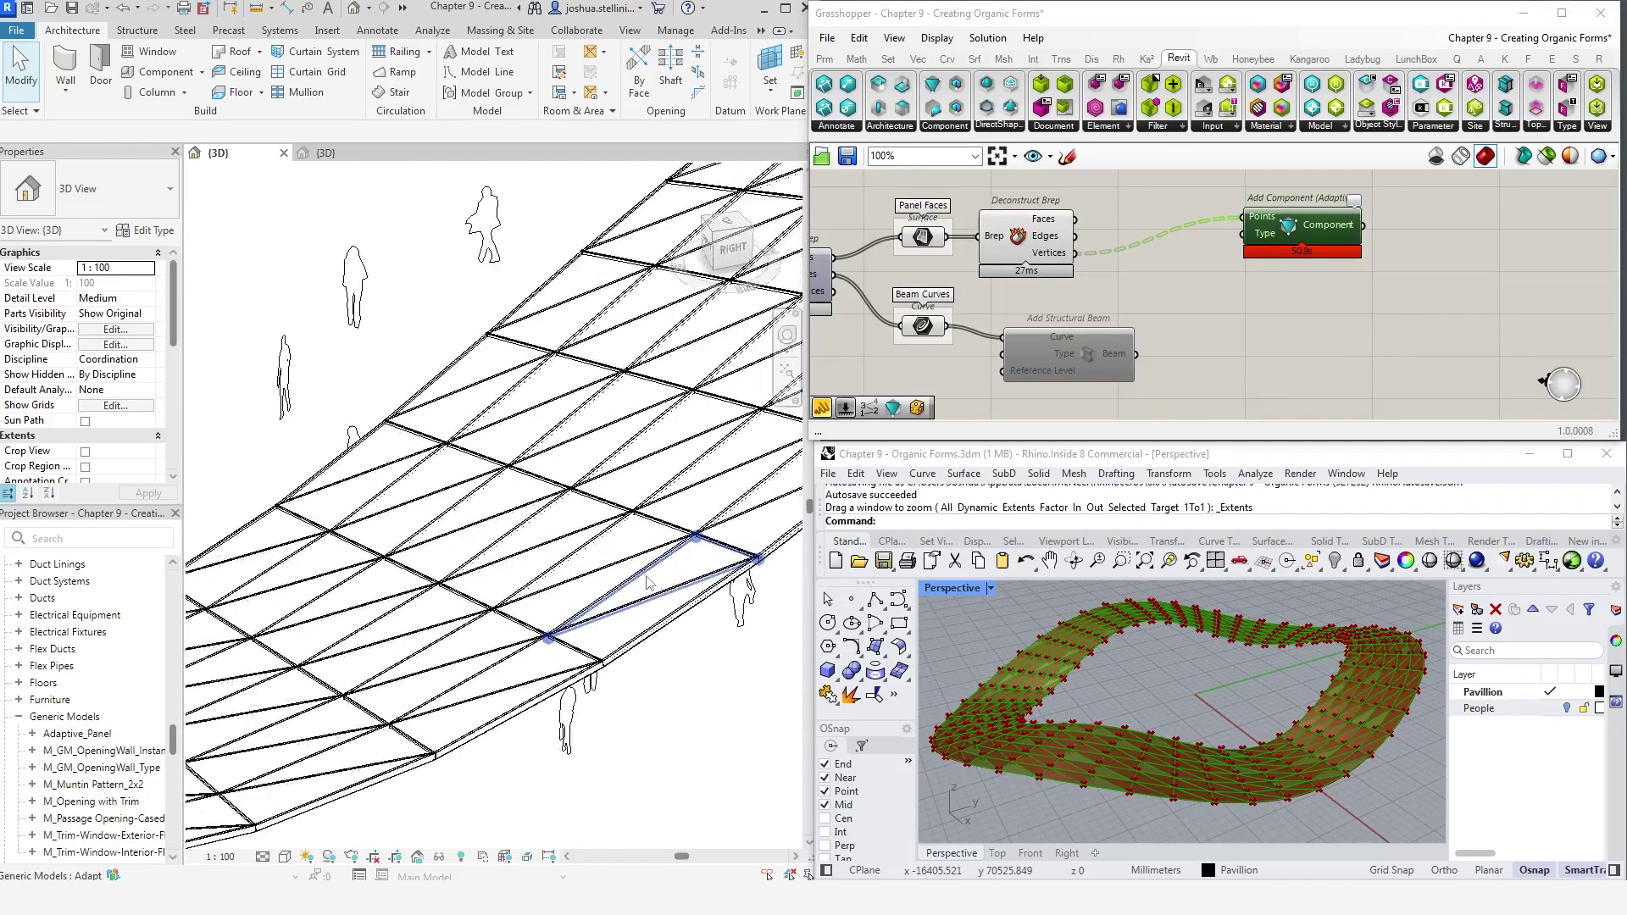
pyautogui.click(646, 582)
pyautogui.scroll(3, 584, 583)
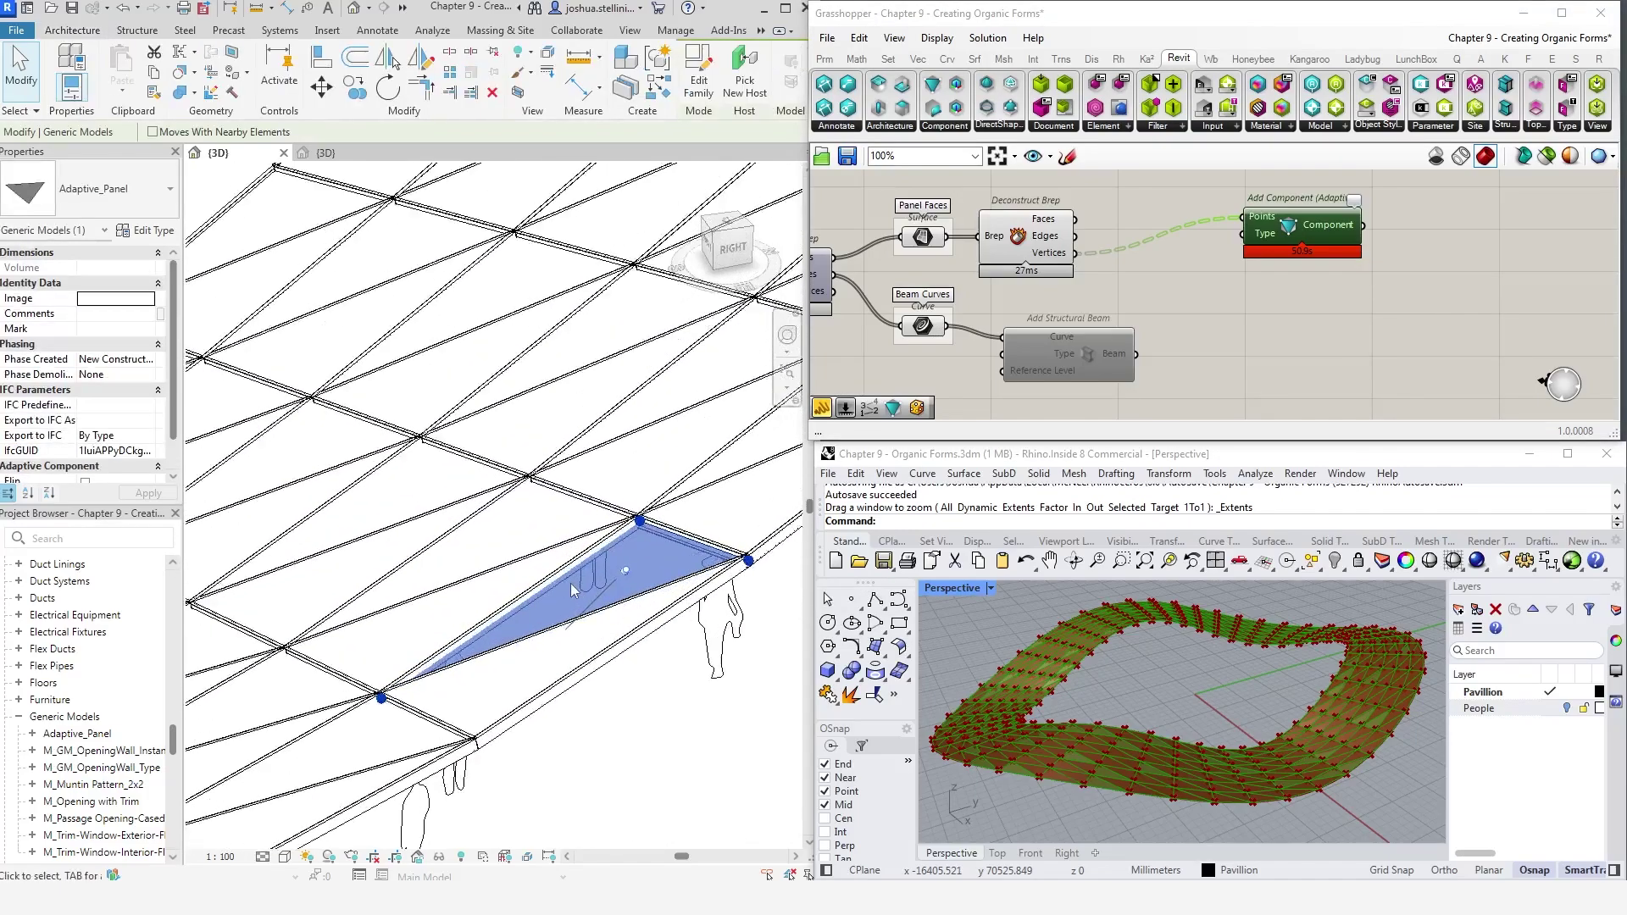
pyautogui.scroll(2, 571, 583)
pyautogui.moveTo(571, 583); pyautogui.dragTo(499, 580, button='middle')
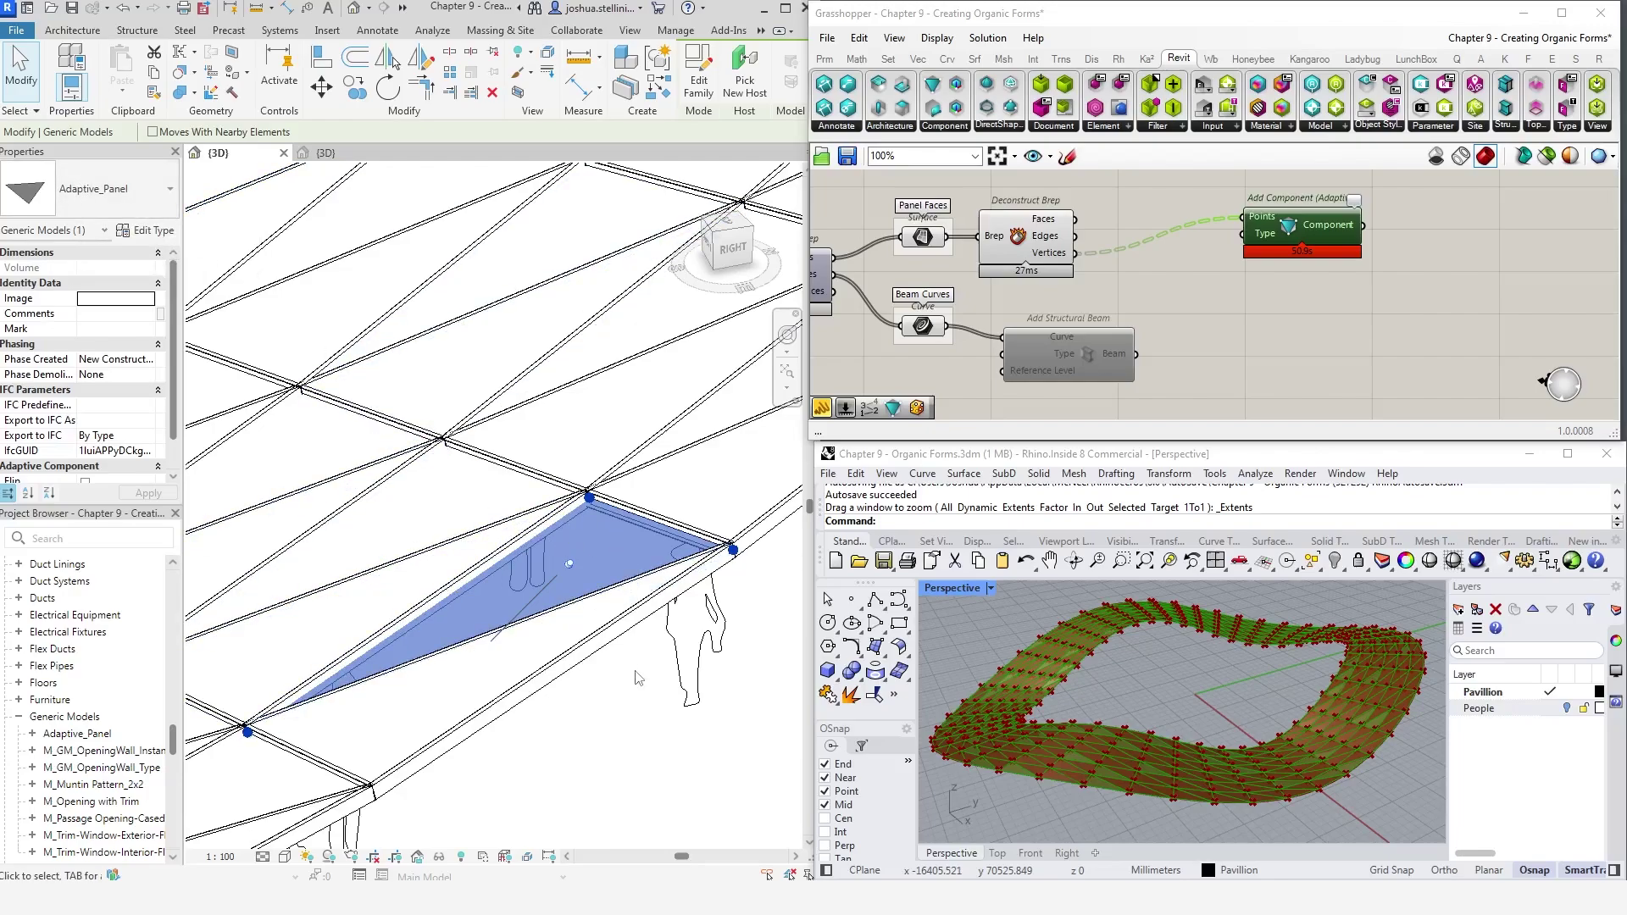
pyautogui.press('Delete')
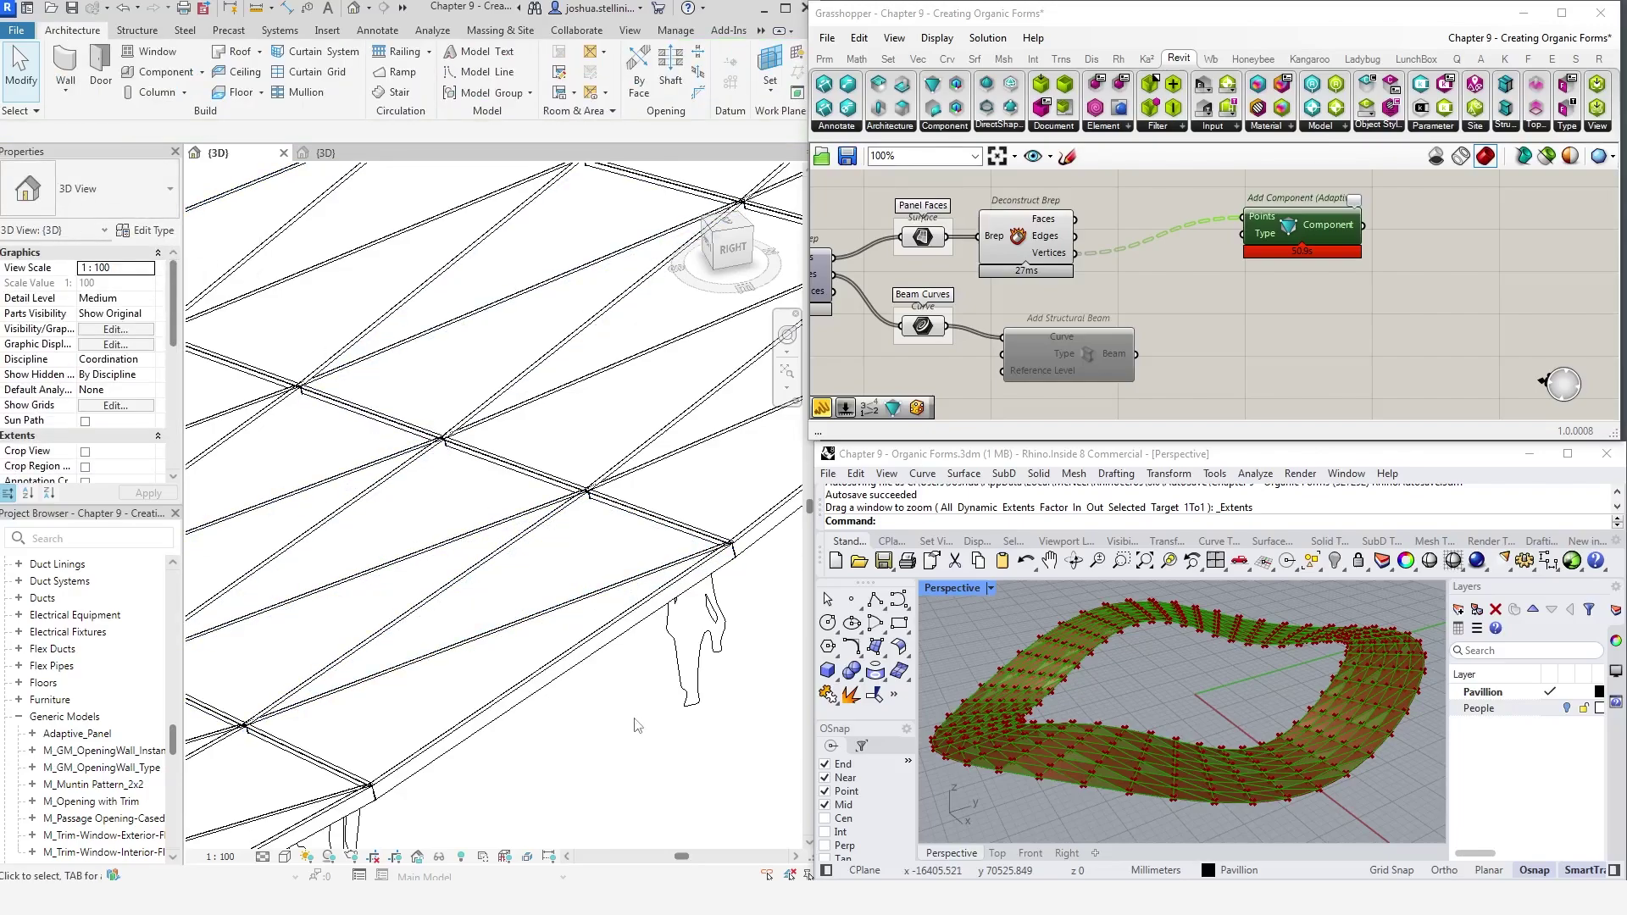
# Set z Justification to Top on the three beams framing the empty panel cell
pyautogui.click(543, 525)
pyautogui.keyDown('ctrl'); pyautogui.click(641, 515); pyautogui.keyUp('ctrl')
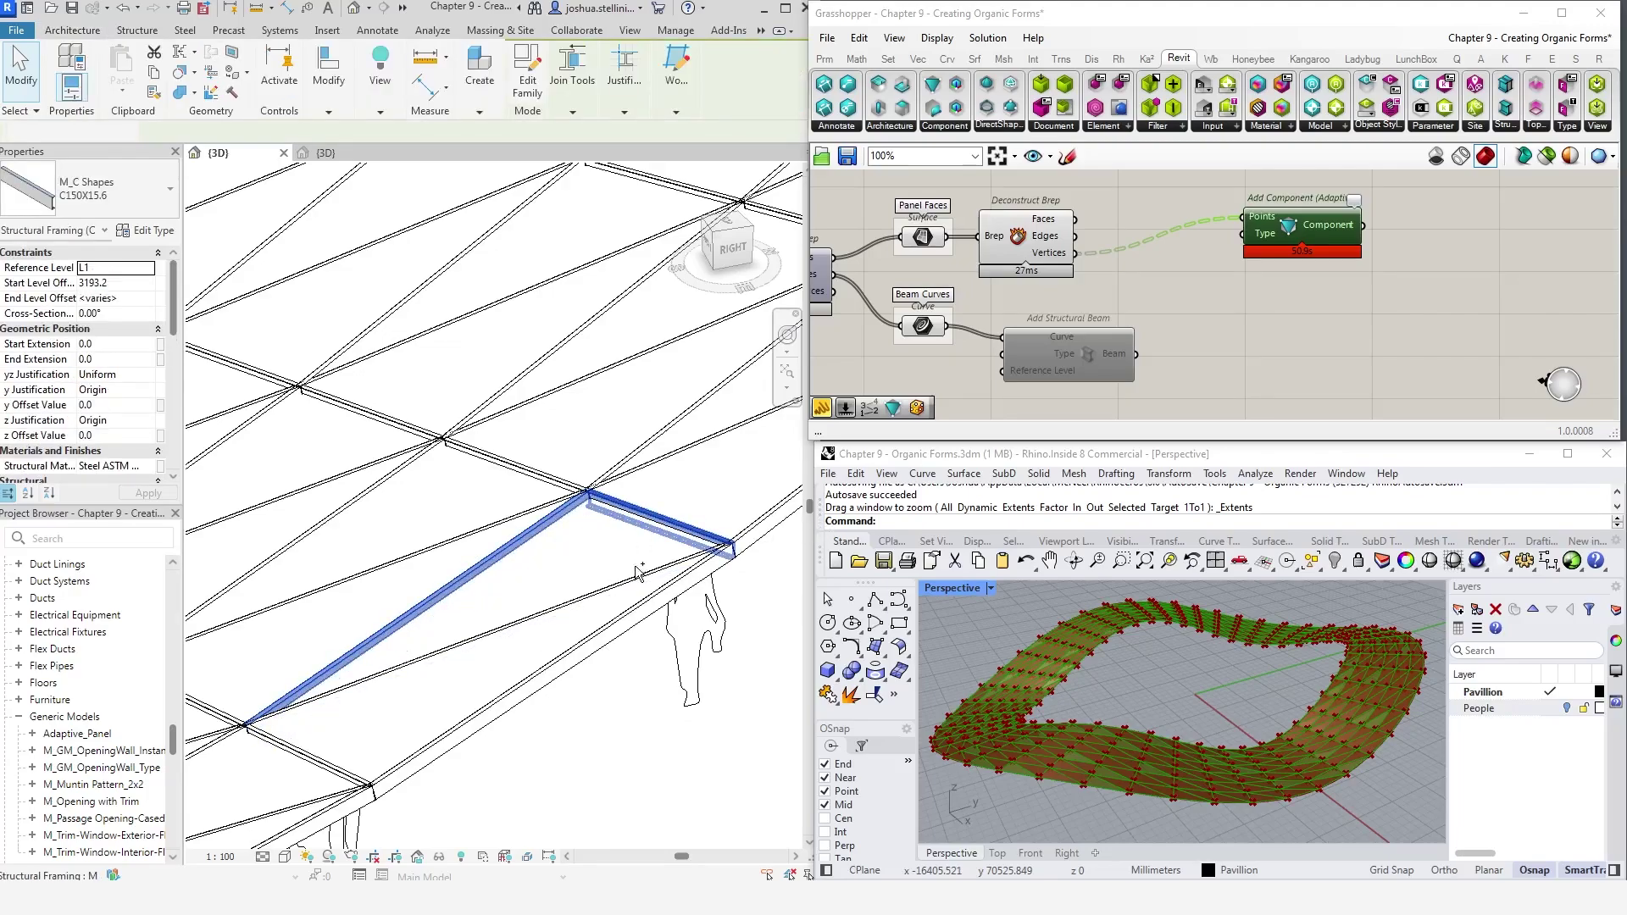
pyautogui.keyDown('ctrl'); pyautogui.click(619, 581); pyautogui.keyUp('ctrl')
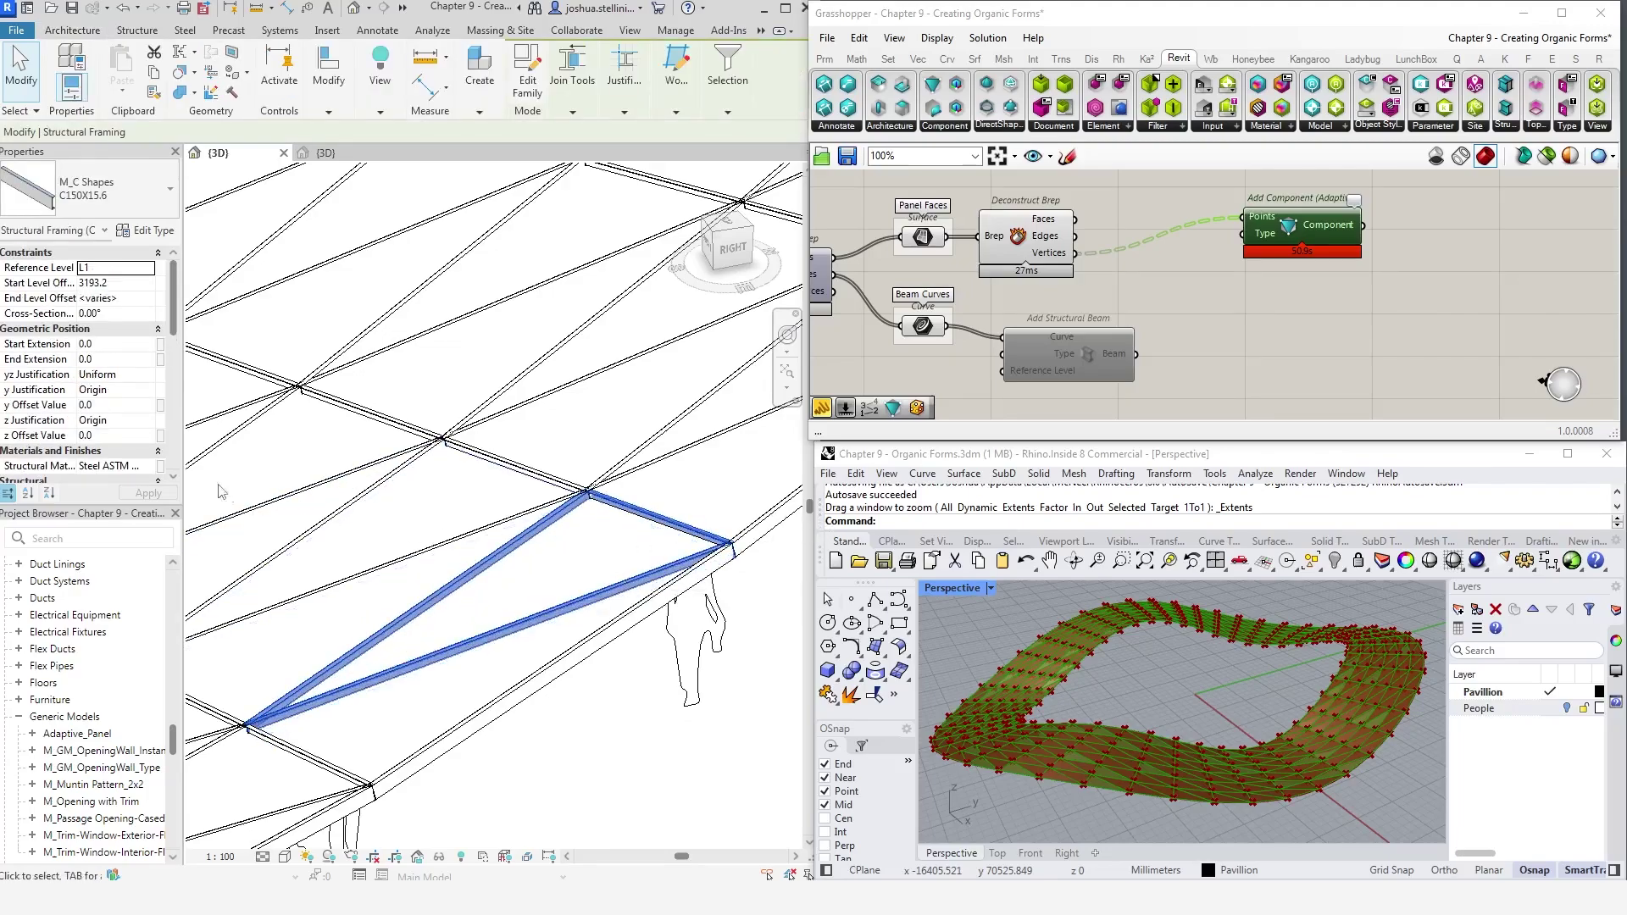
pyautogui.click(148, 423)
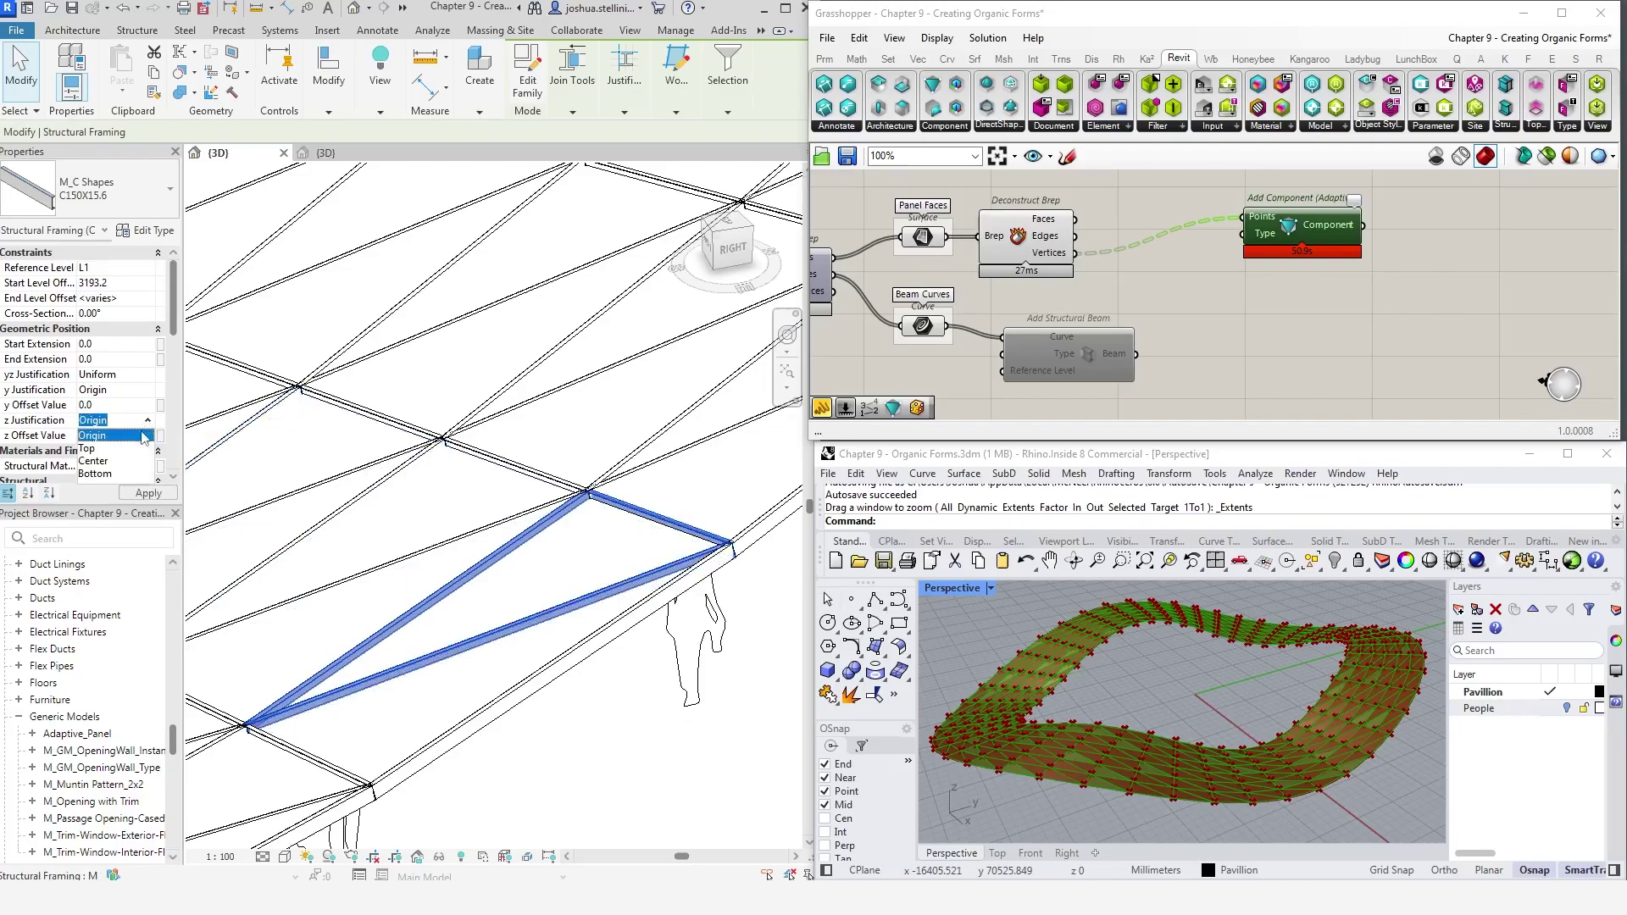
pyautogui.click(127, 448)
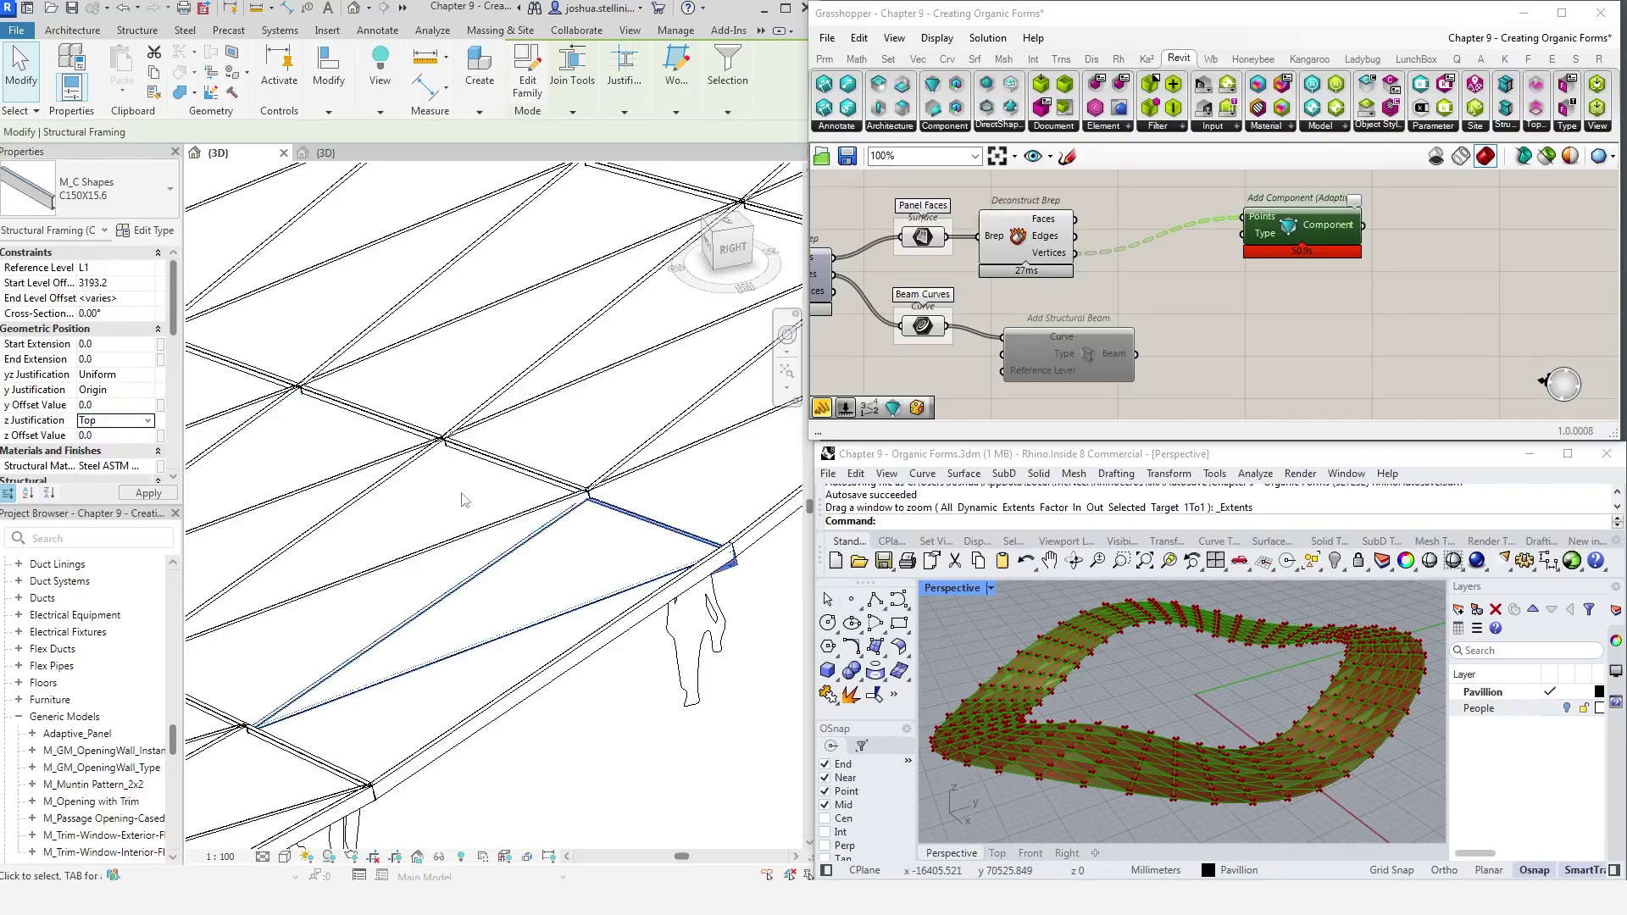
pyautogui.click(650, 733)
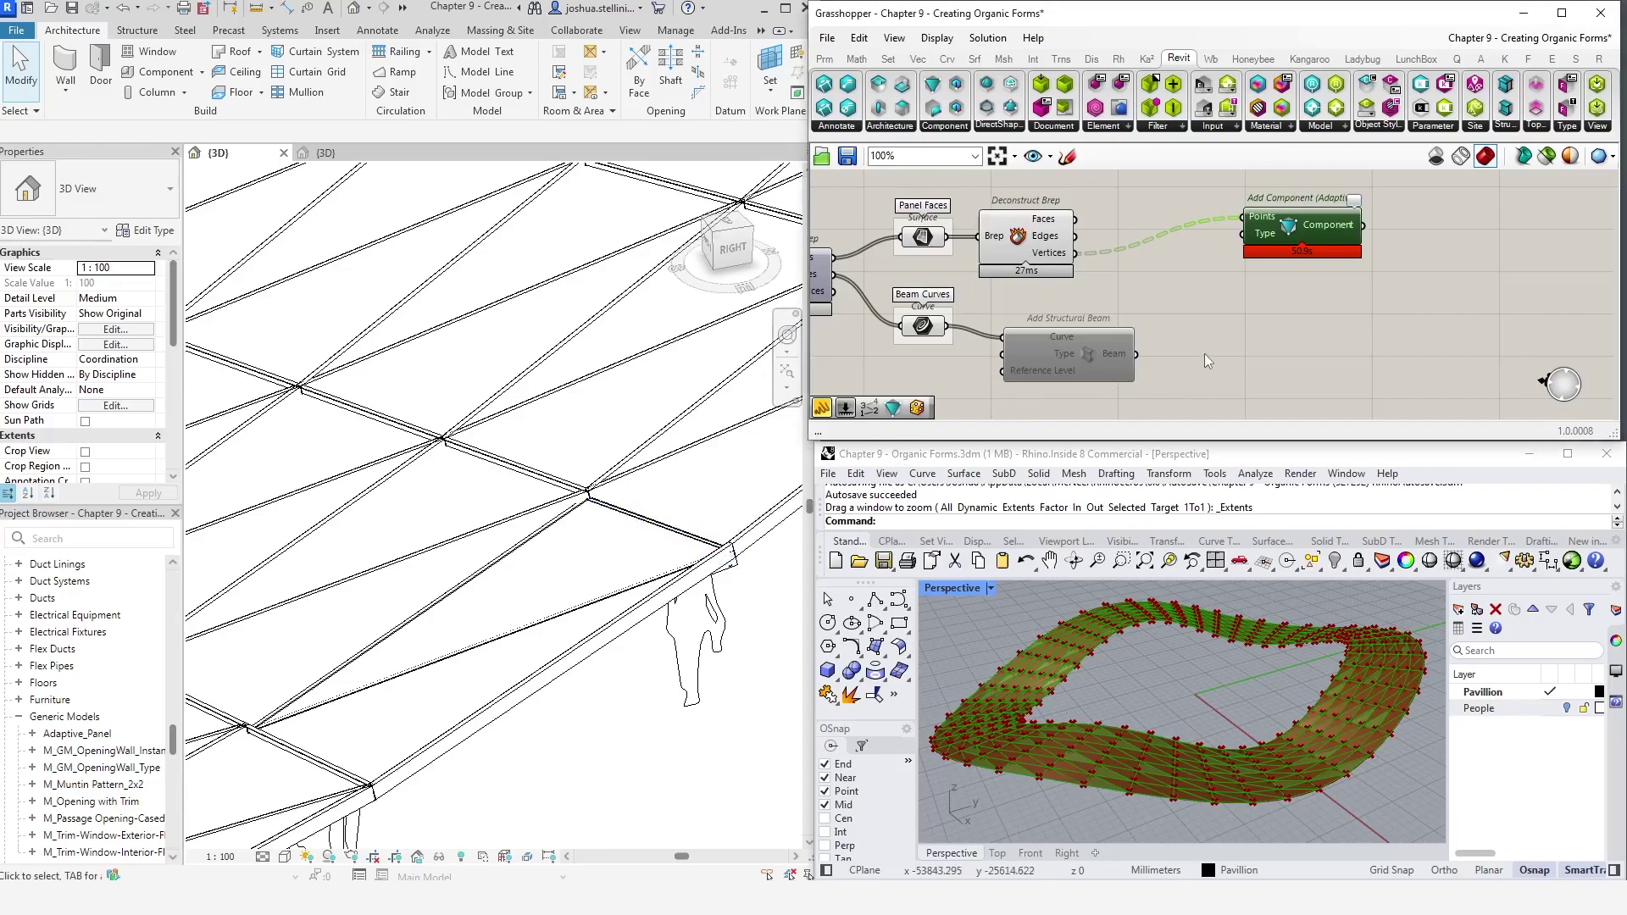
# Add an Element Parameter fed by the beams, with a 'z Justification' panel as Parameter
pyautogui.click(1129, 127)
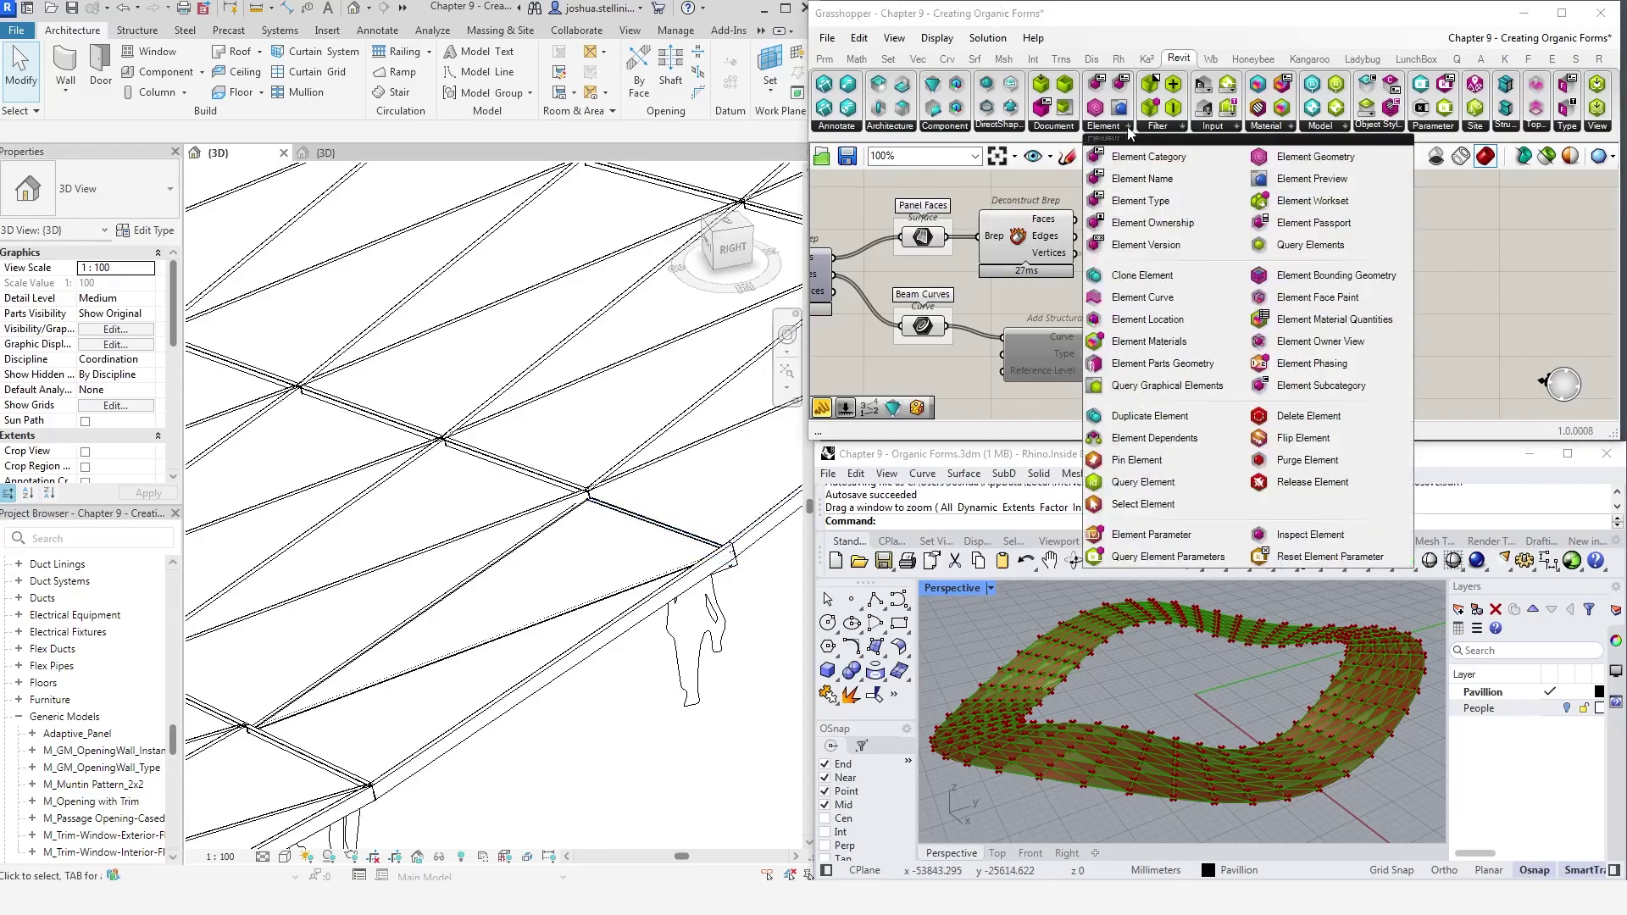
pyautogui.moveTo(1152, 534); pyautogui.dragTo(1274, 312)
pyautogui.moveTo(1103, 283); pyautogui.dragTo(1254, 325)
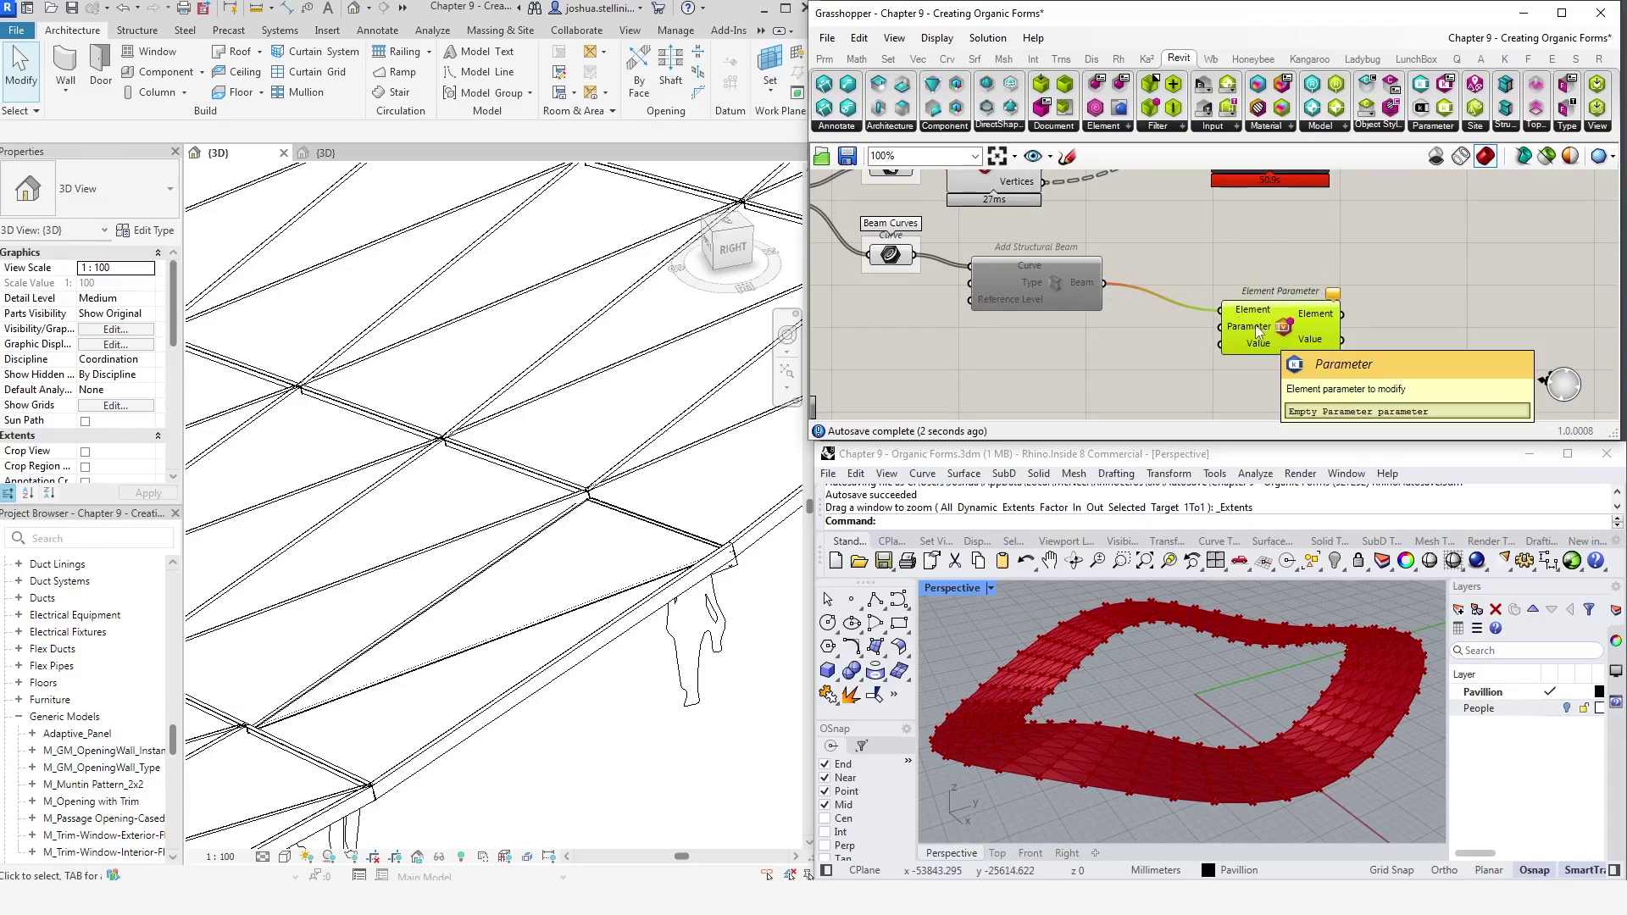
pyautogui.doubleClick(1074, 348)
pyautogui.write('//')
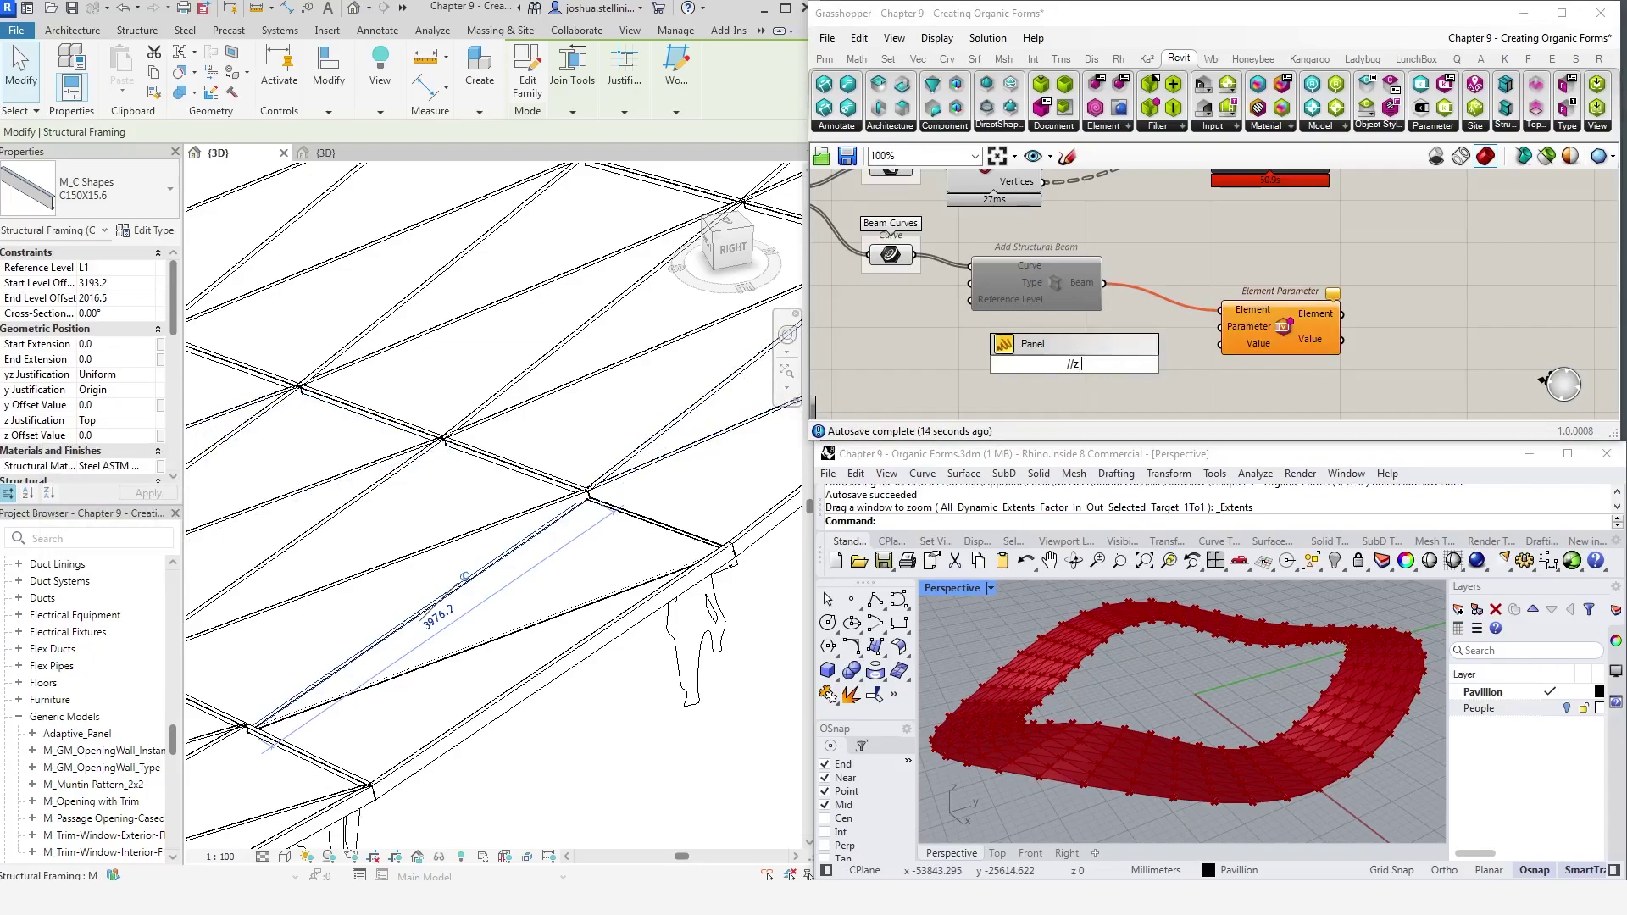
pyautogui.write('z Justification')
pyautogui.press('Return')
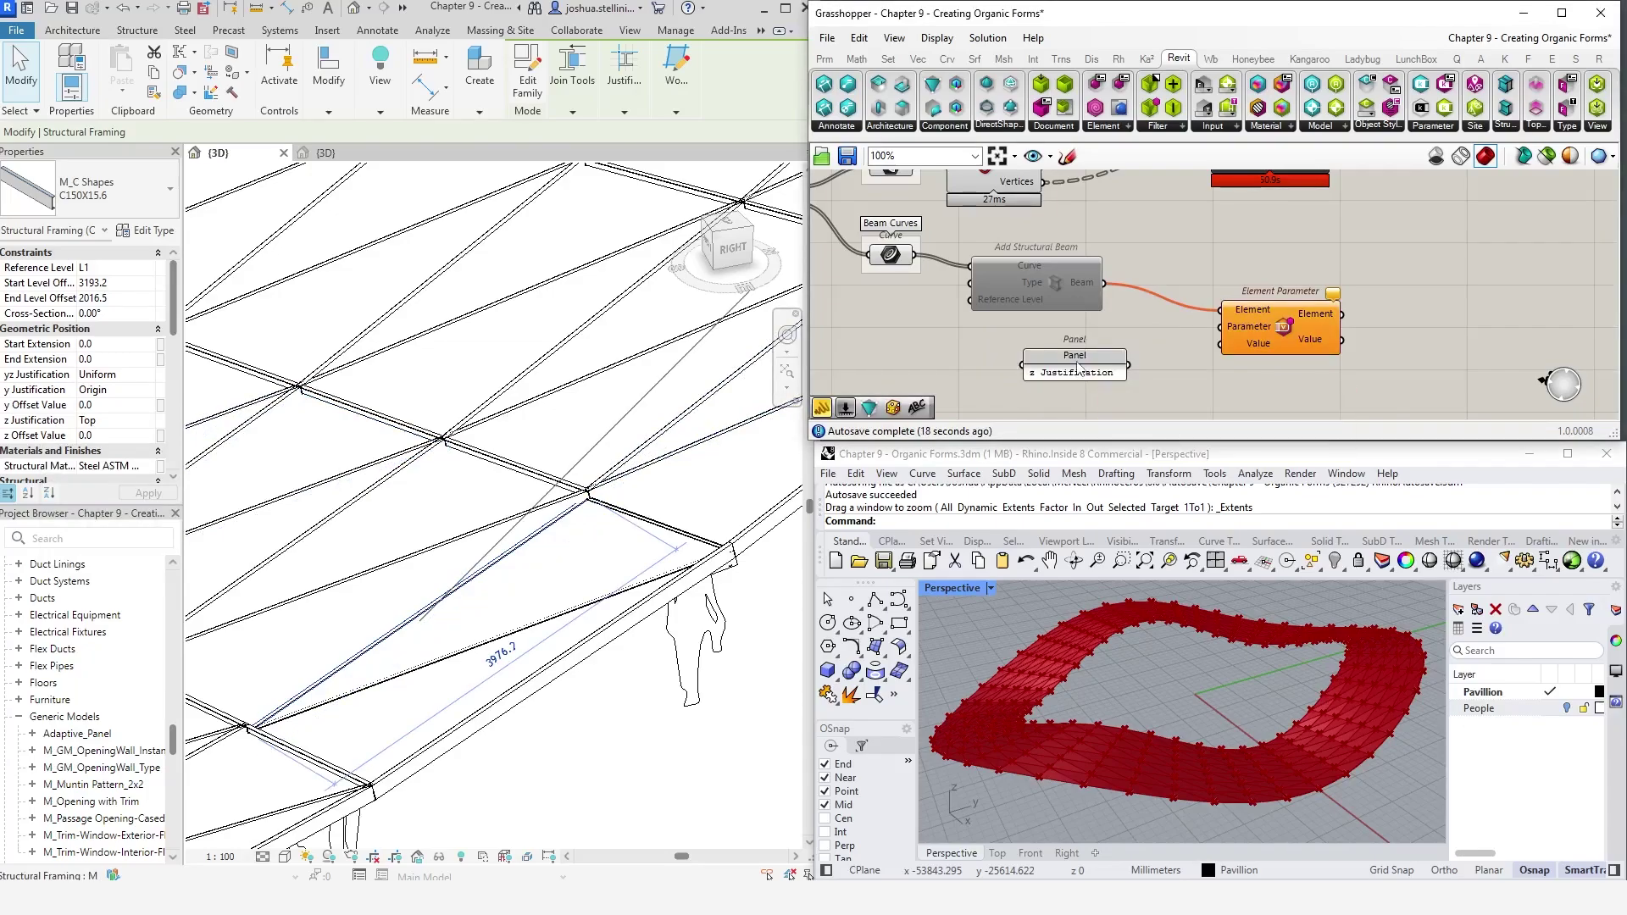
pyautogui.moveTo(1129, 365); pyautogui.dragTo(1221, 328)
# Feed a panel holding 0 into the Element Parameter's Value input
pyautogui.doubleClick(1178, 403)
pyautogui.write('//0')
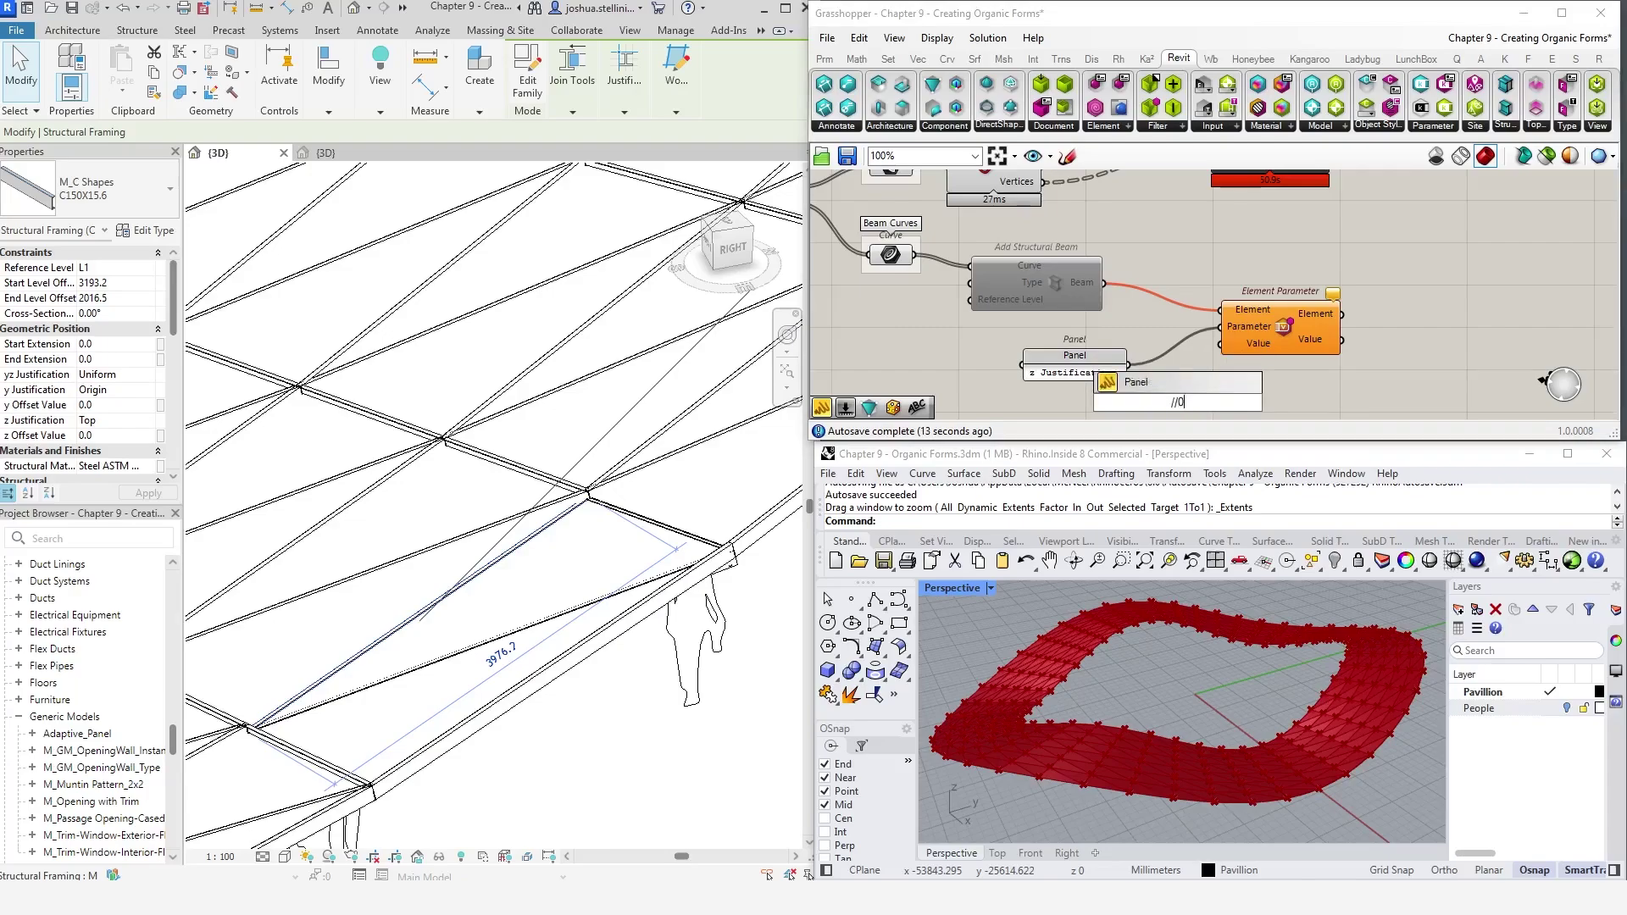
pyautogui.press('Return')
pyautogui.moveTo(1192, 404); pyautogui.dragTo(1223, 345)
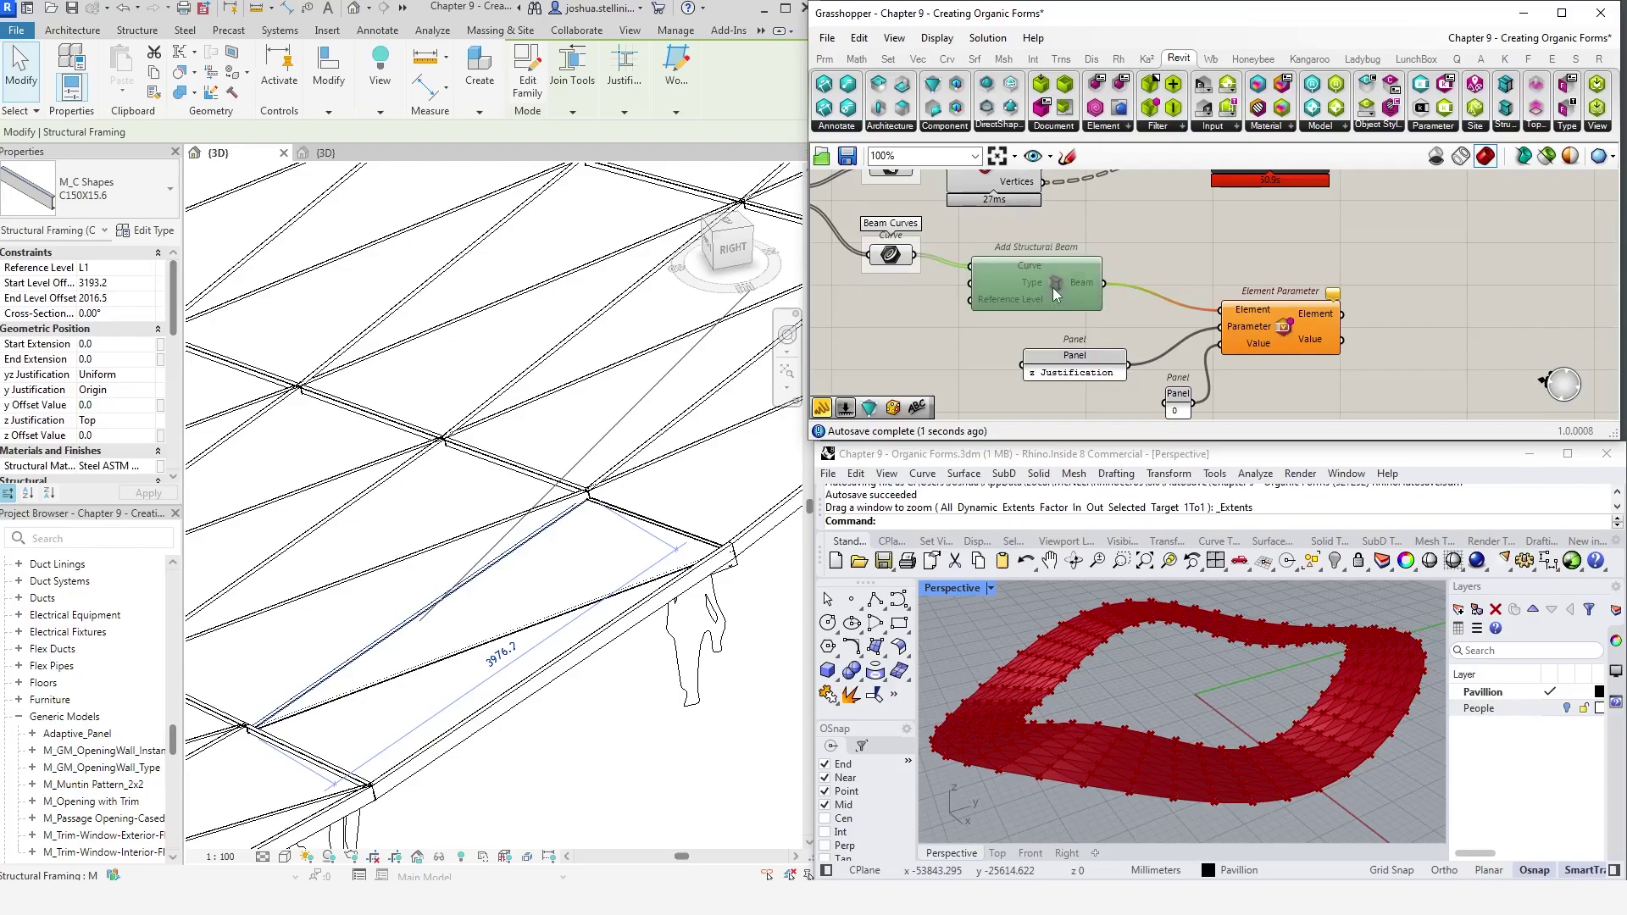
# Enable Add Structural Beam and orbit the Revit 3D view over the regenerated pavilion
pyautogui.rightClick(1068, 265)
pyautogui.click(1132, 286)
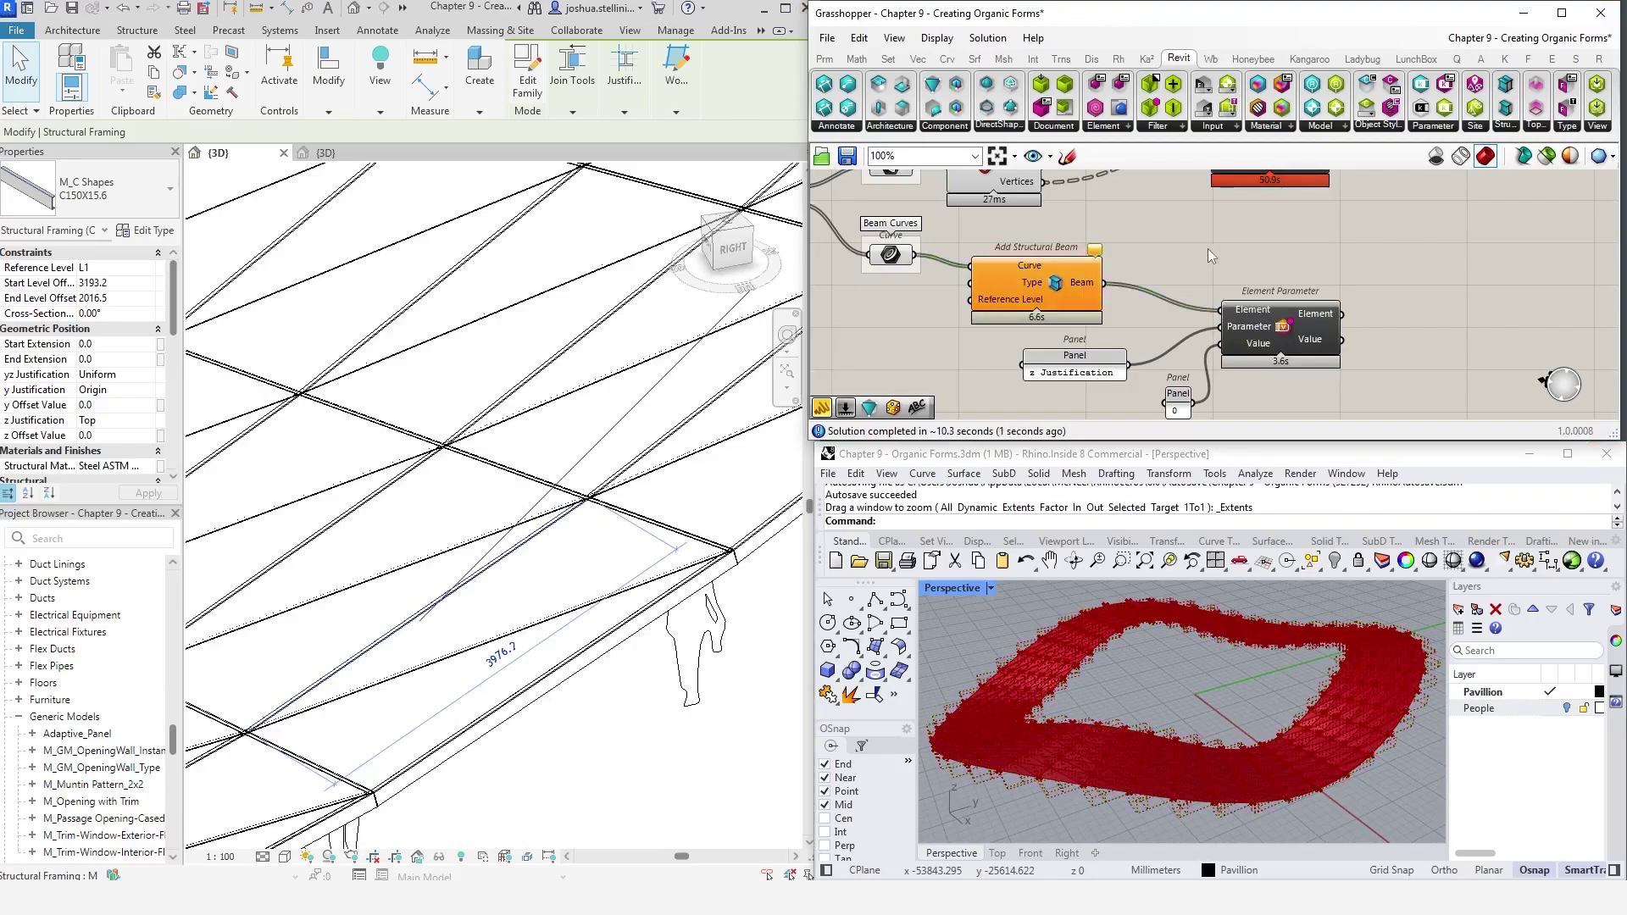
pyautogui.scroll(-4, 610, 366)
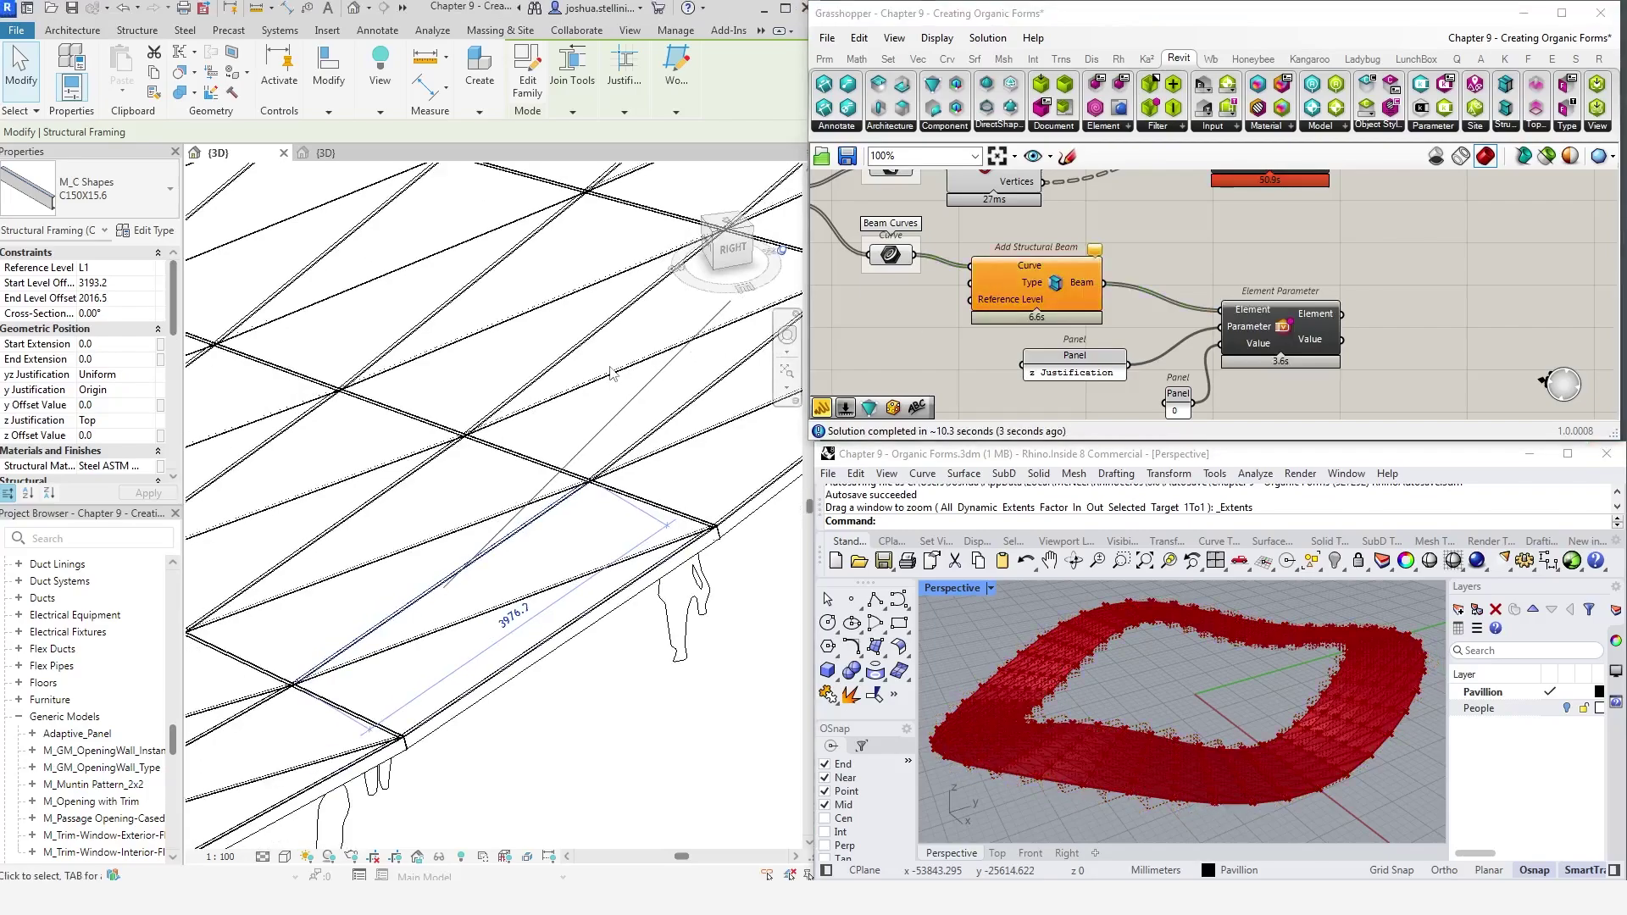
pyautogui.scroll(-5, 610, 366)
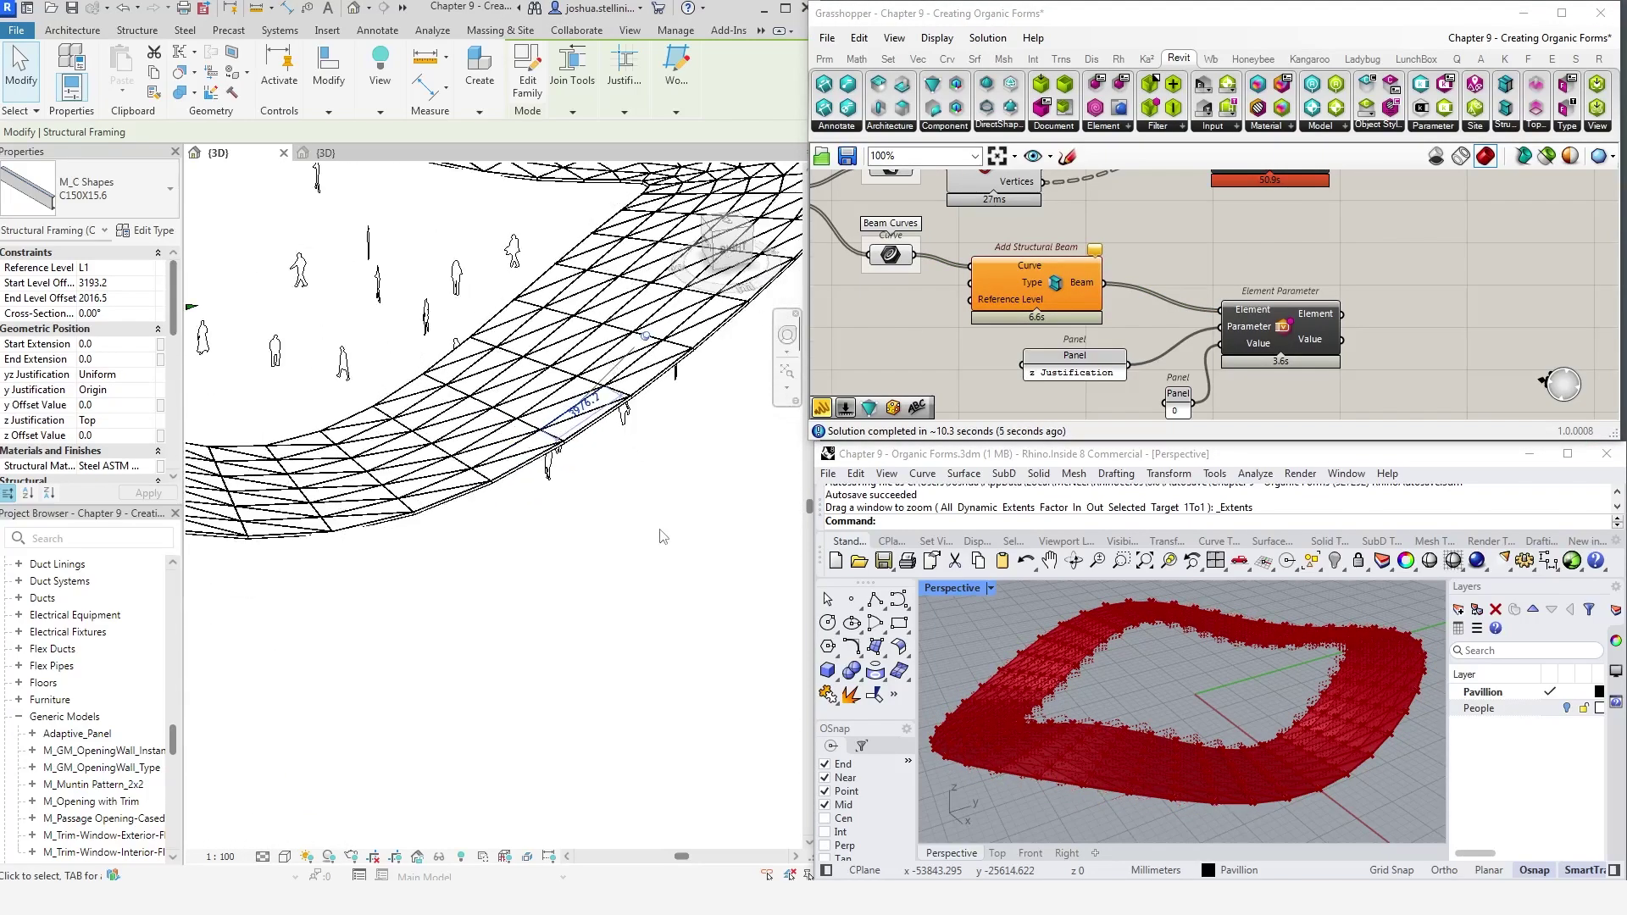
pyautogui.click(652, 493)
pyautogui.moveTo(652, 493)
pyautogui.keyDown('shift'); pyautogui.mouseDown(button='middle')
pyautogui.moveTo(716, 610)
pyautogui.moveTo(701, 508)
pyautogui.moveTo(694, 594)
pyautogui.mouseUp(button='middle'); pyautogui.keyUp('shift')
pyautogui.scroll(-8, 688, 600)
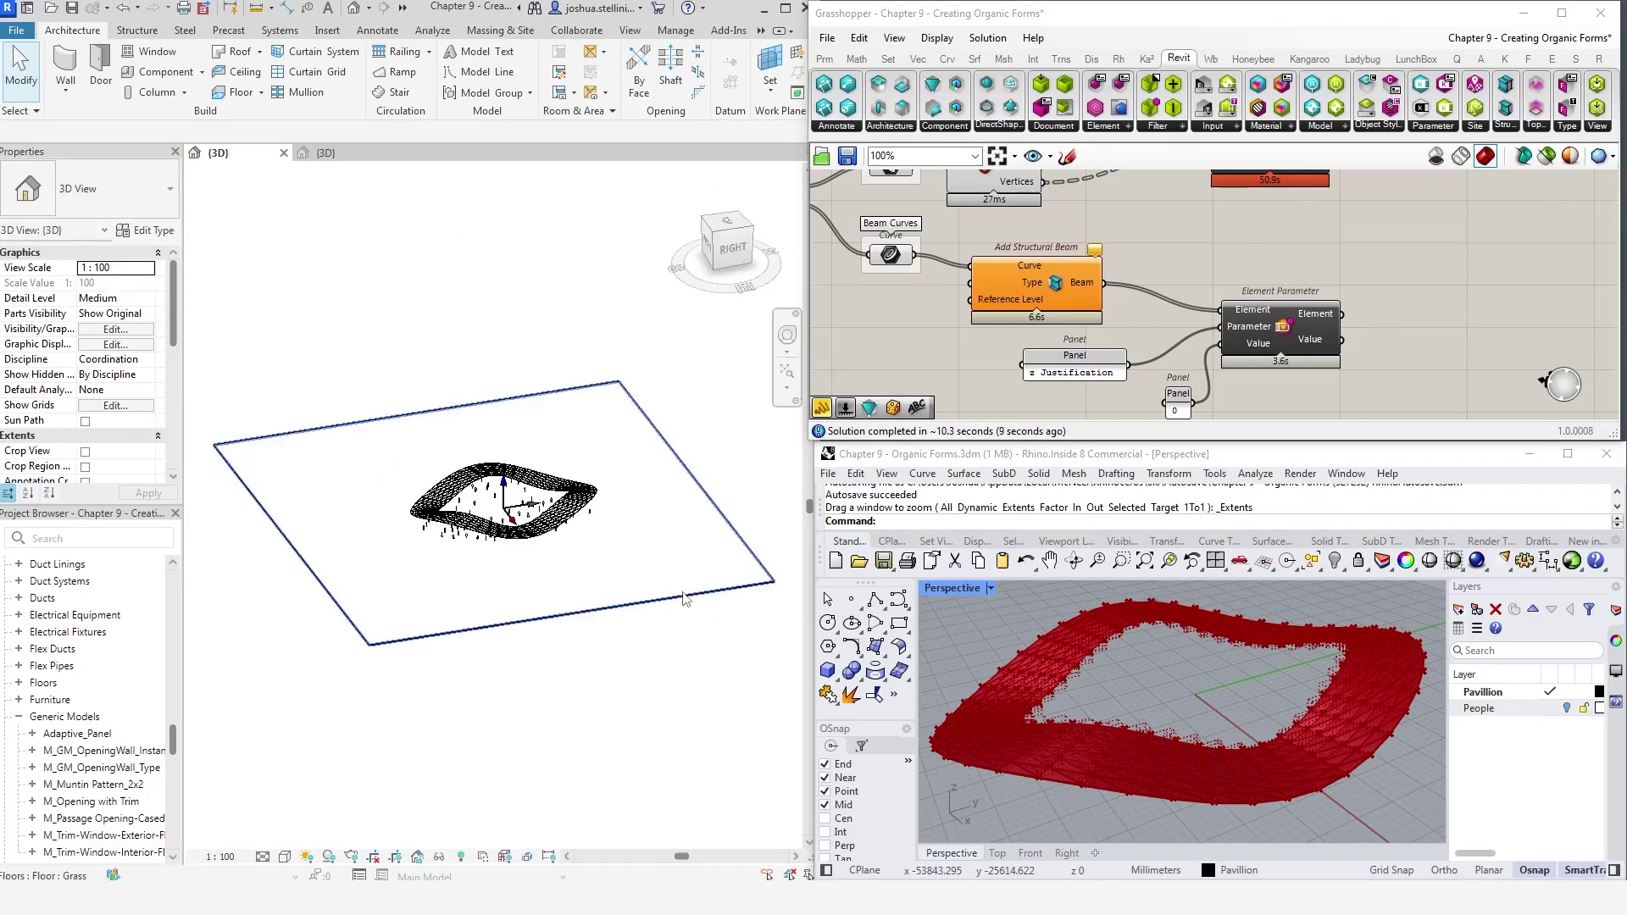
pyautogui.scroll(5, 489, 493)
pyautogui.scroll(5, 488, 493)
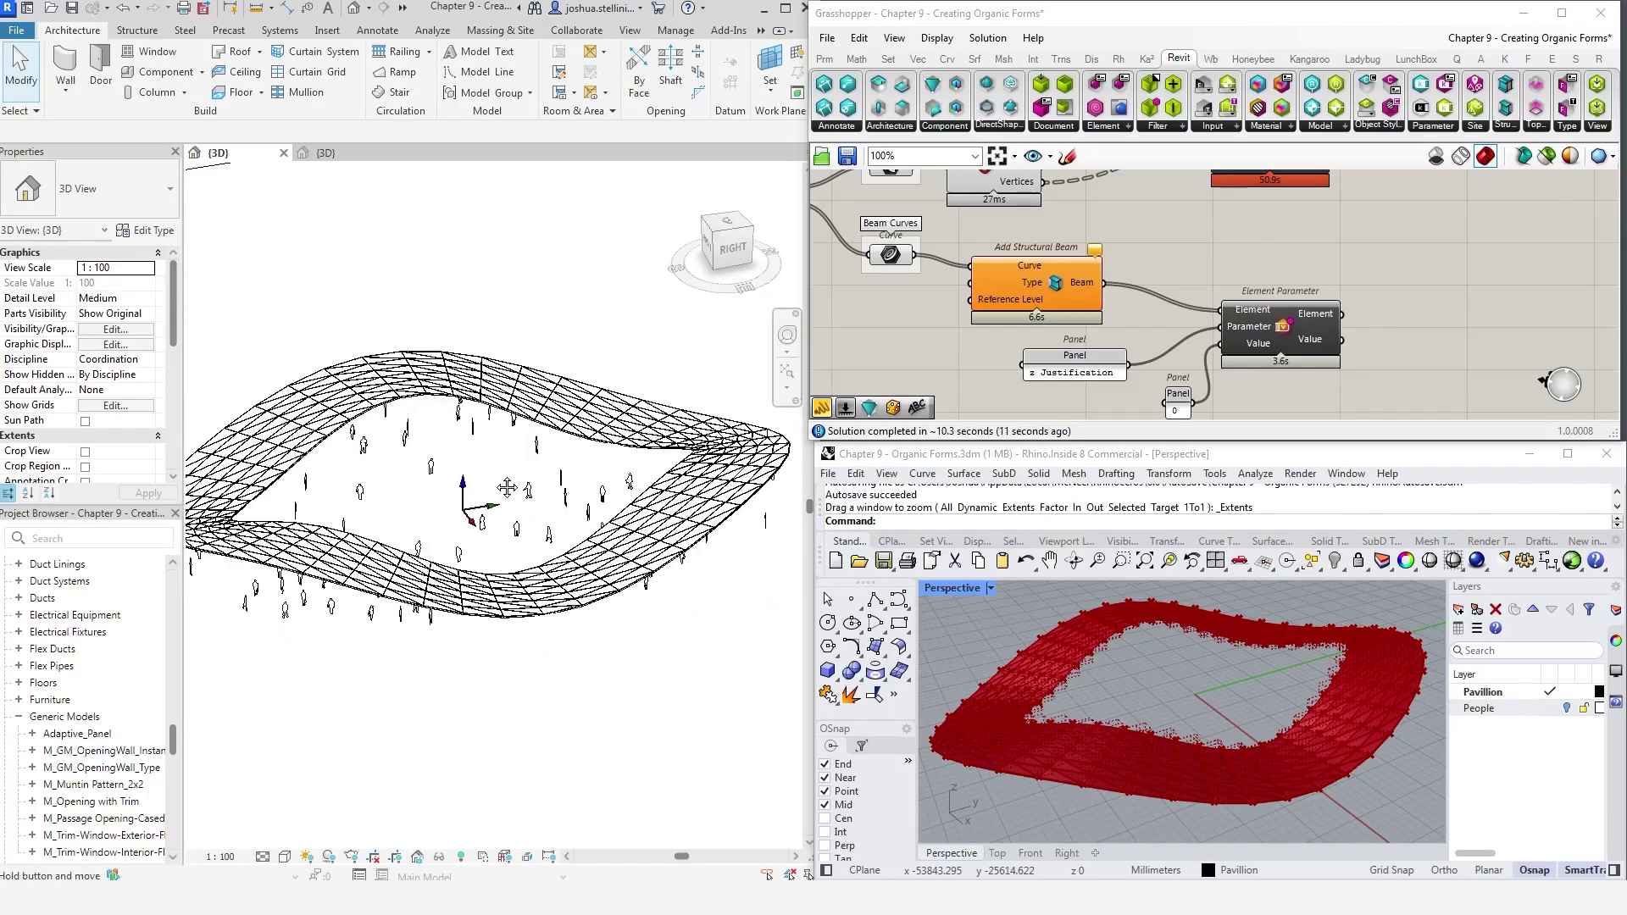
pyautogui.moveTo(496, 493); pyautogui.dragTo(476, 530, button='middle')
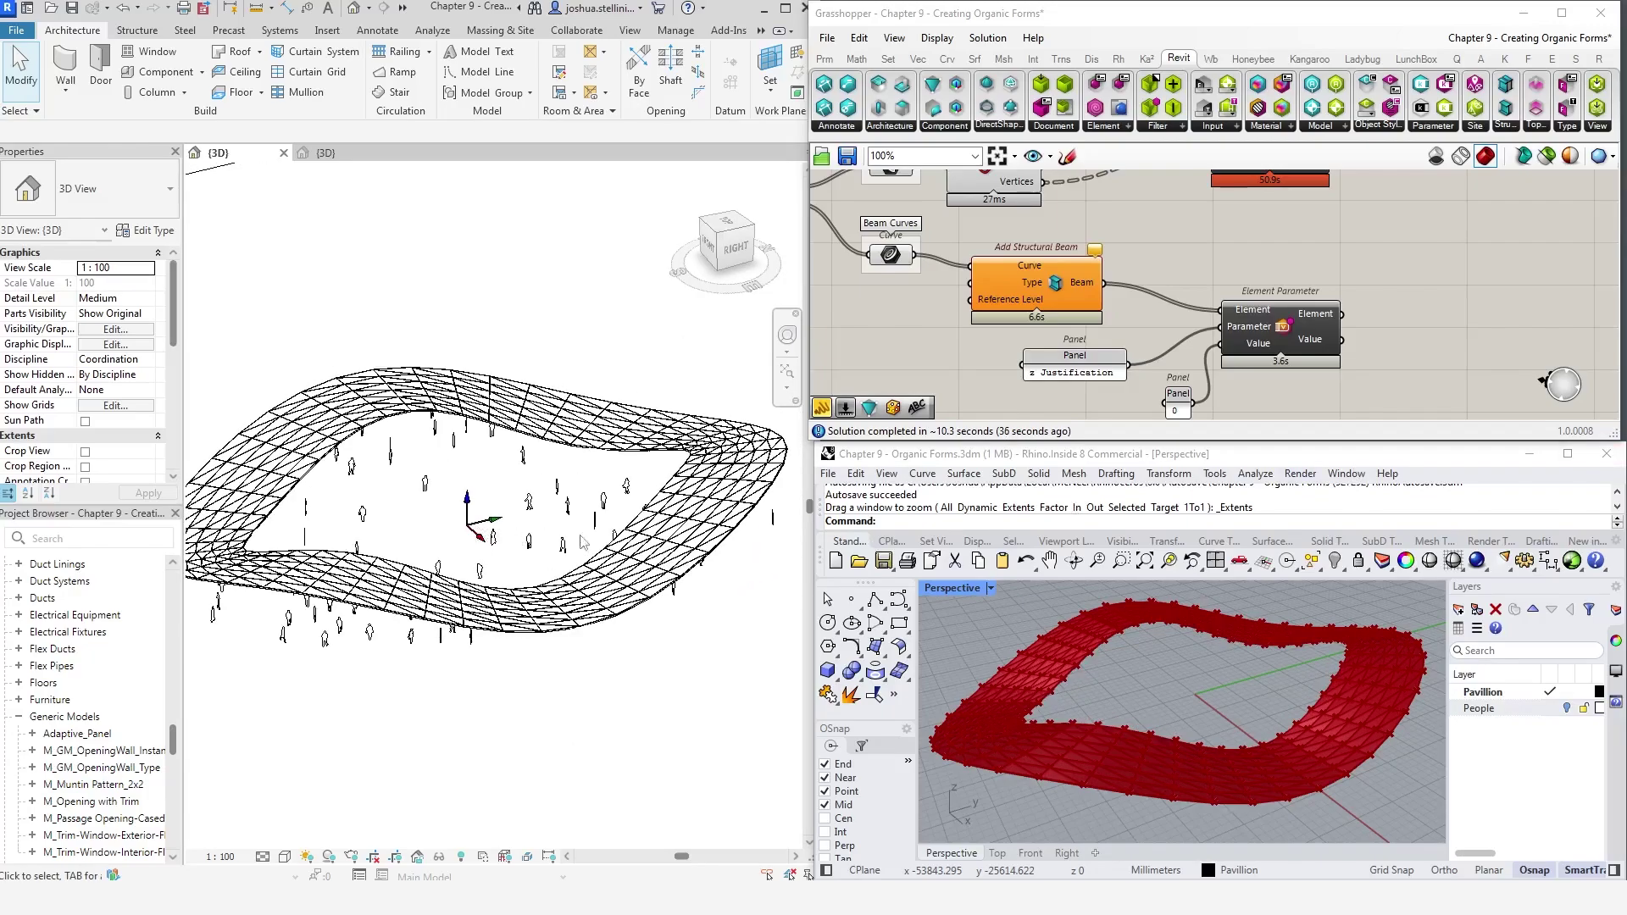
# In the Adaptive_Panel family, link the surface material to a new 'Panel Material' parameter
pyautogui.click(642, 547)
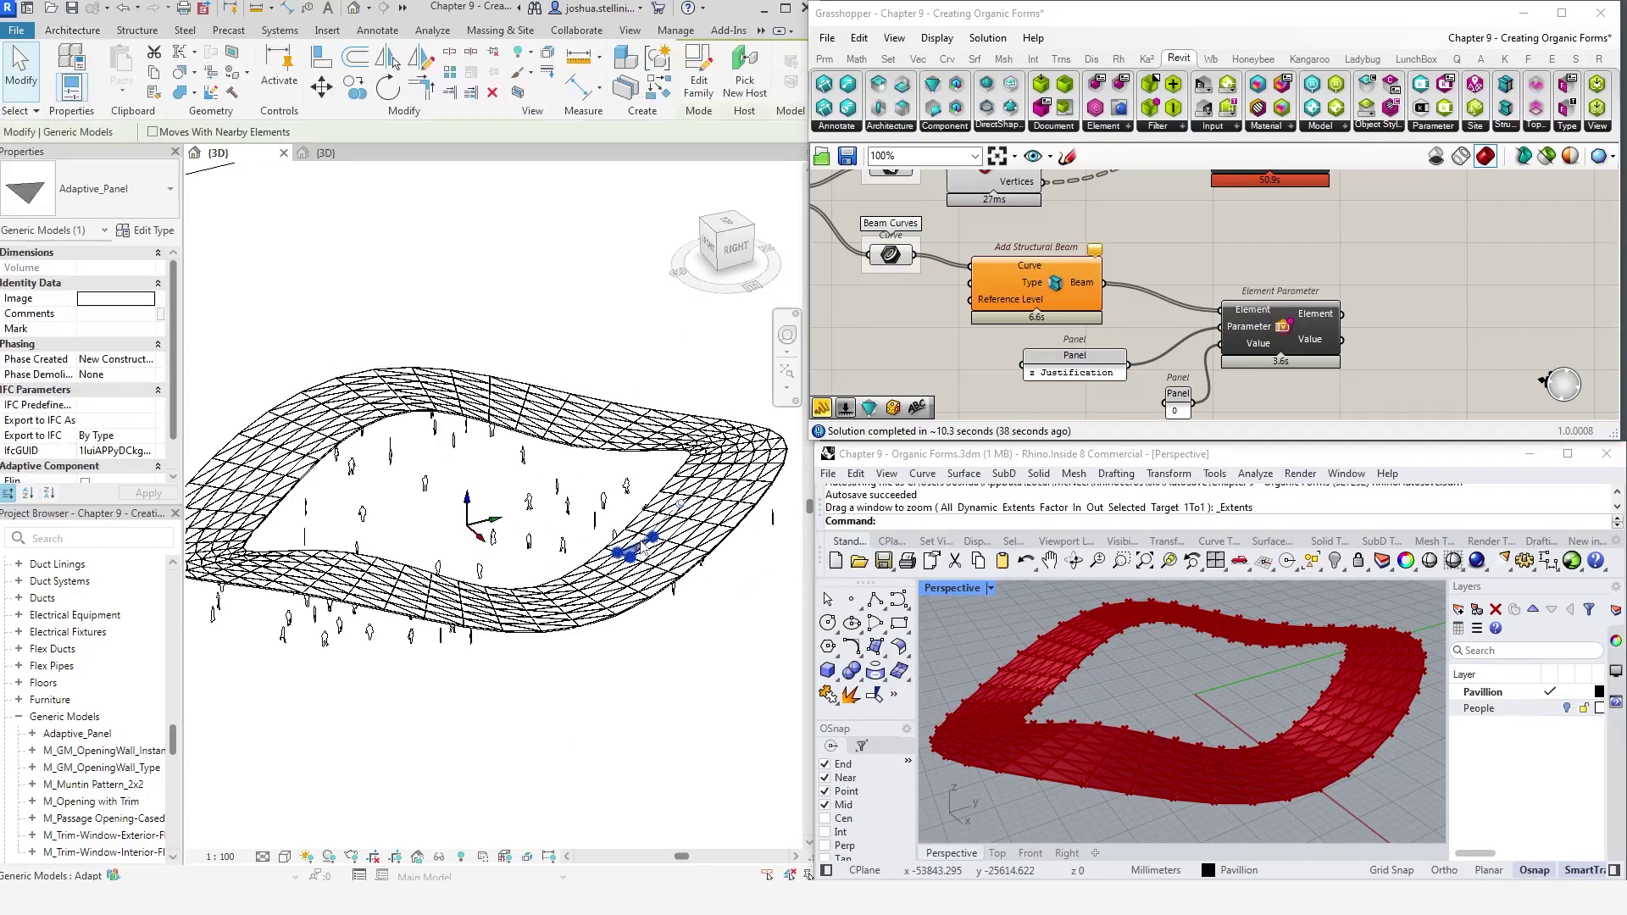
pyautogui.click(696, 69)
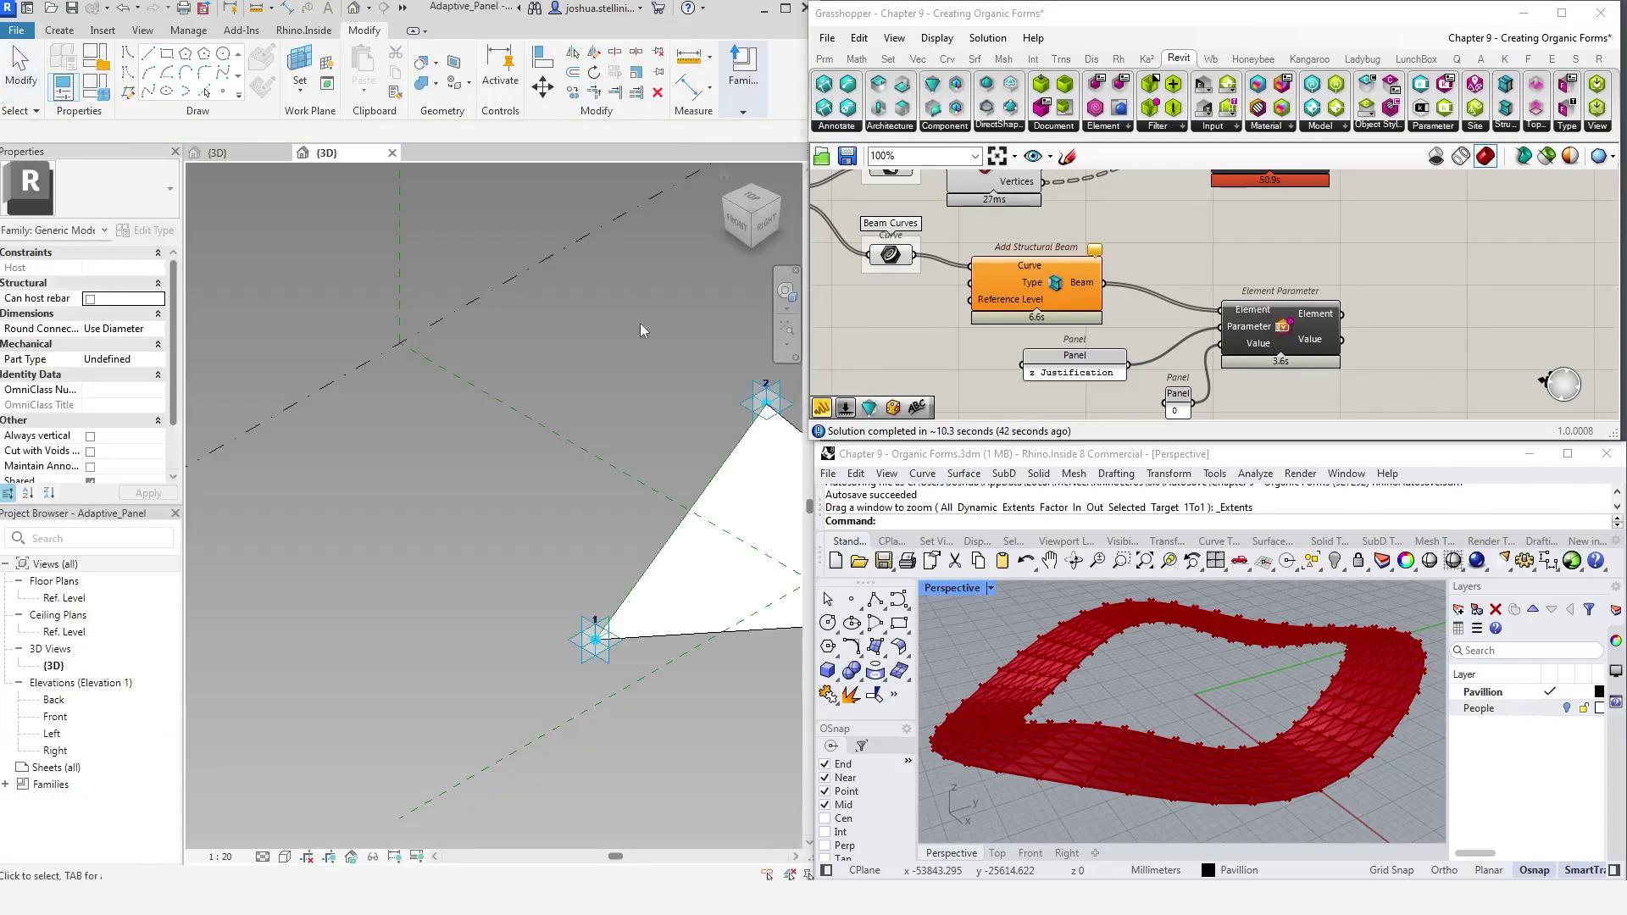
pyautogui.moveTo(642, 331); pyautogui.dragTo(457, 327, button='middle')
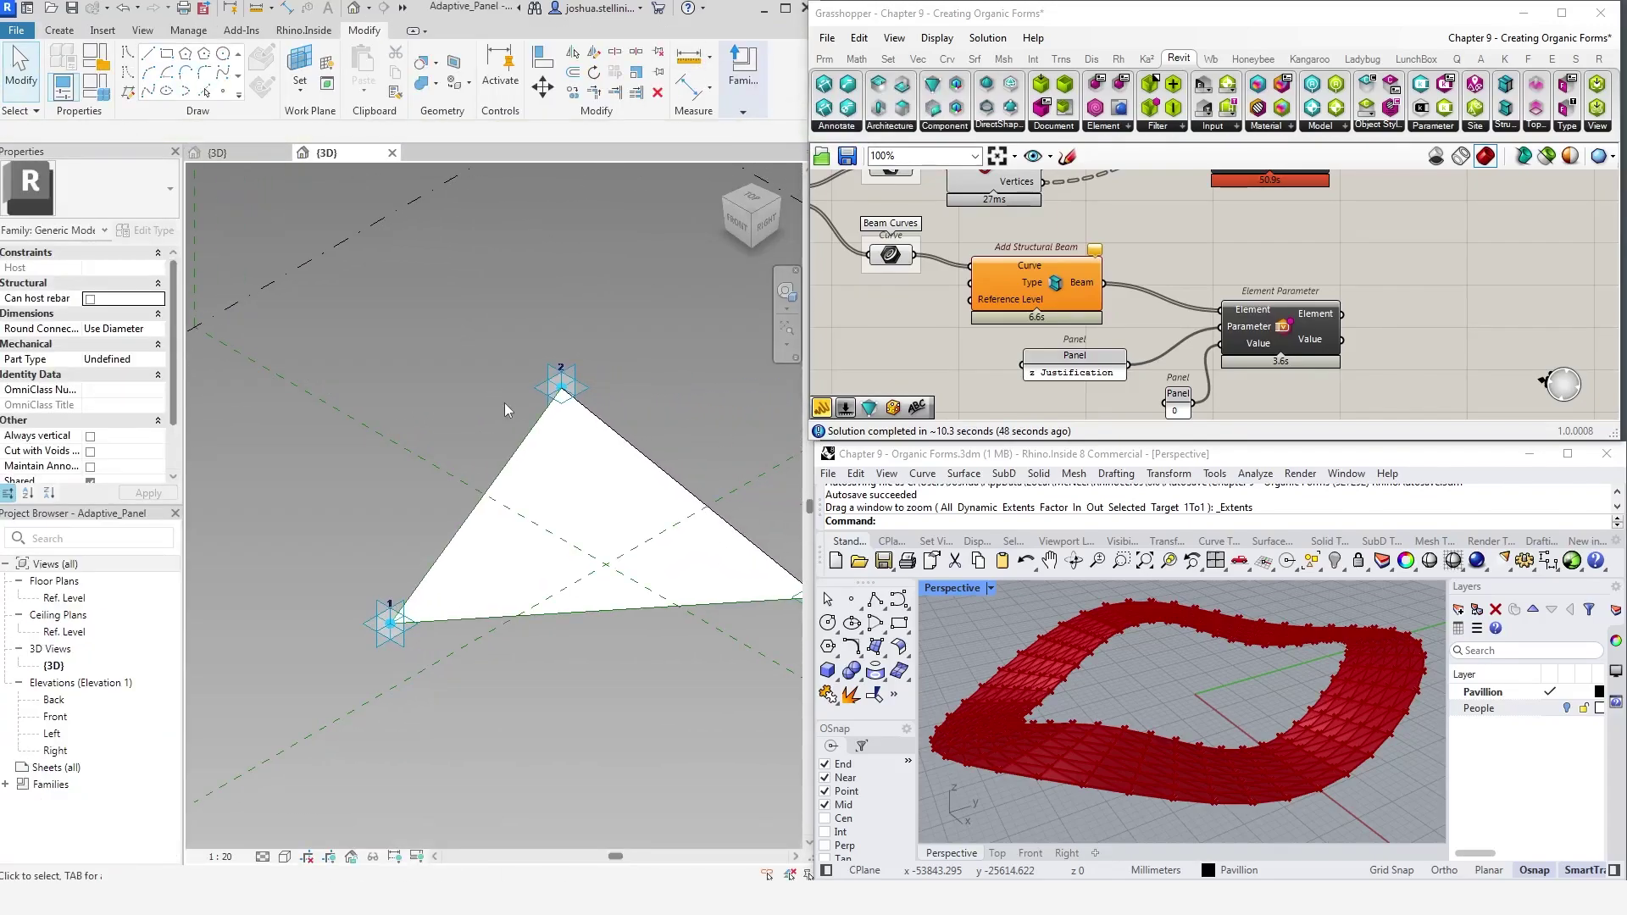
pyautogui.click(525, 446)
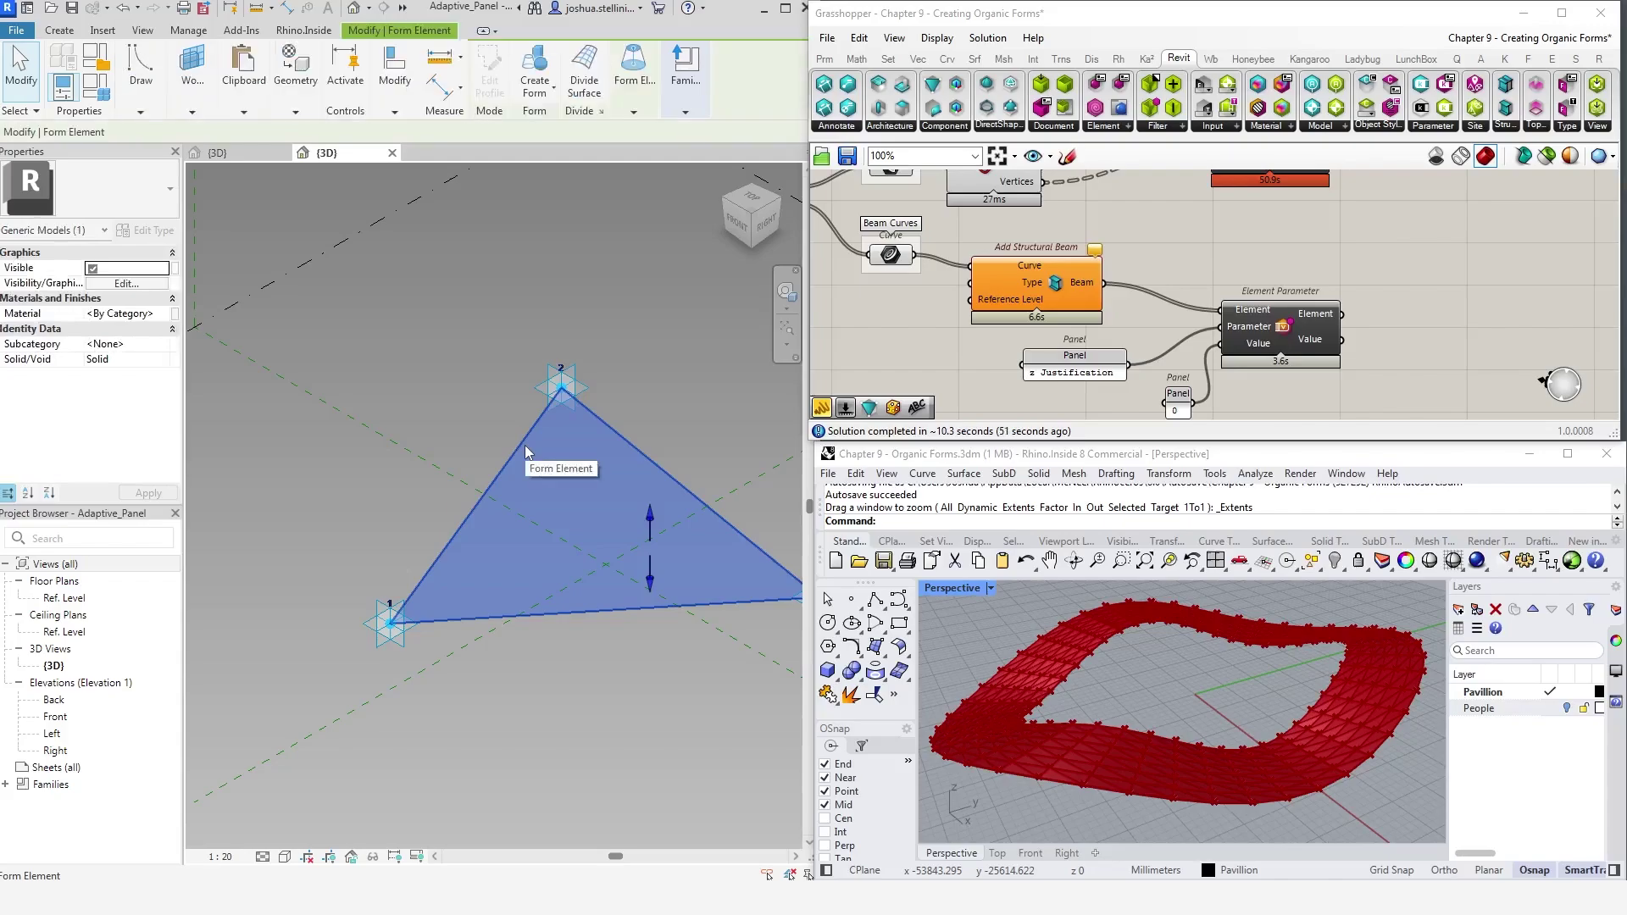
pyautogui.click(175, 314)
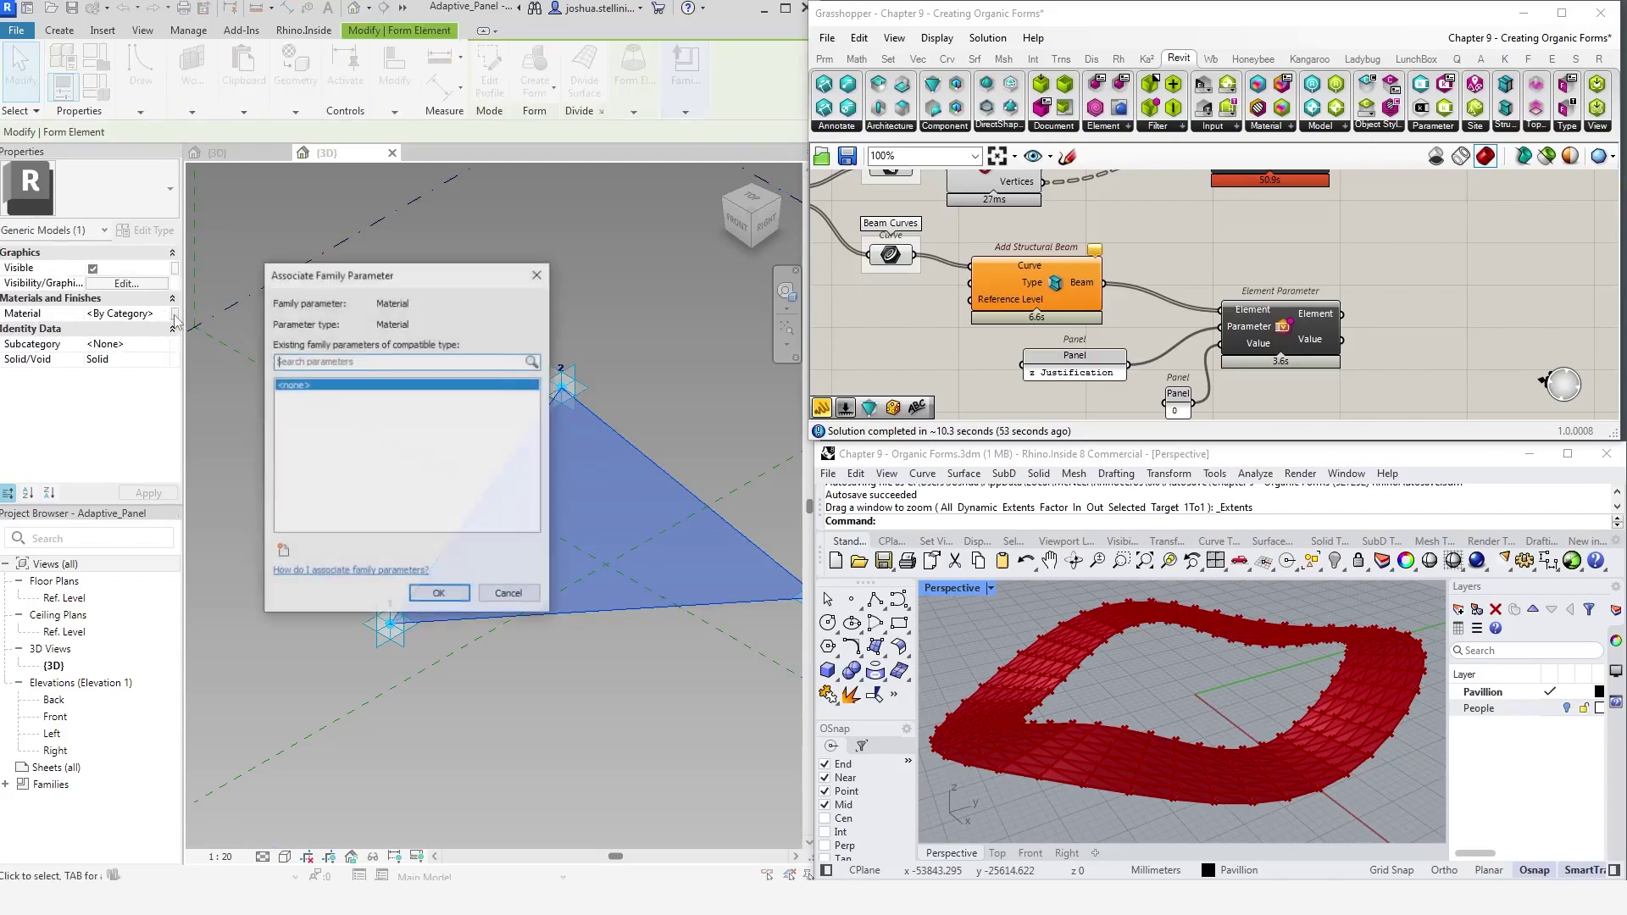
pyautogui.click(283, 552)
pyautogui.write('Panel Material')
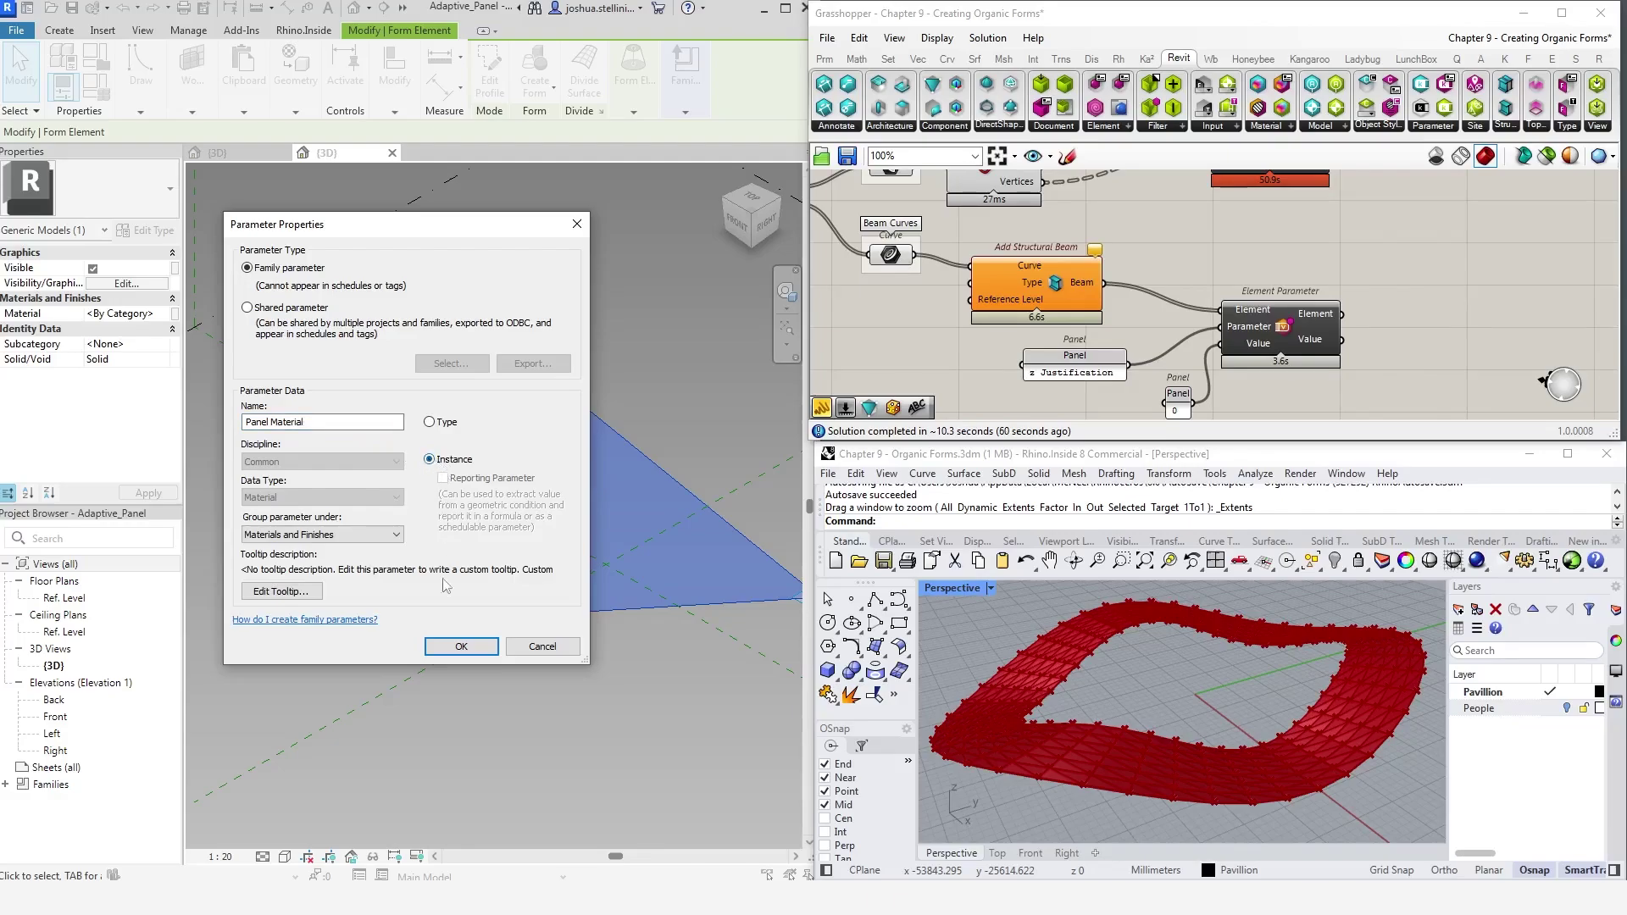
pyautogui.click(457, 648)
pyautogui.click(451, 596)
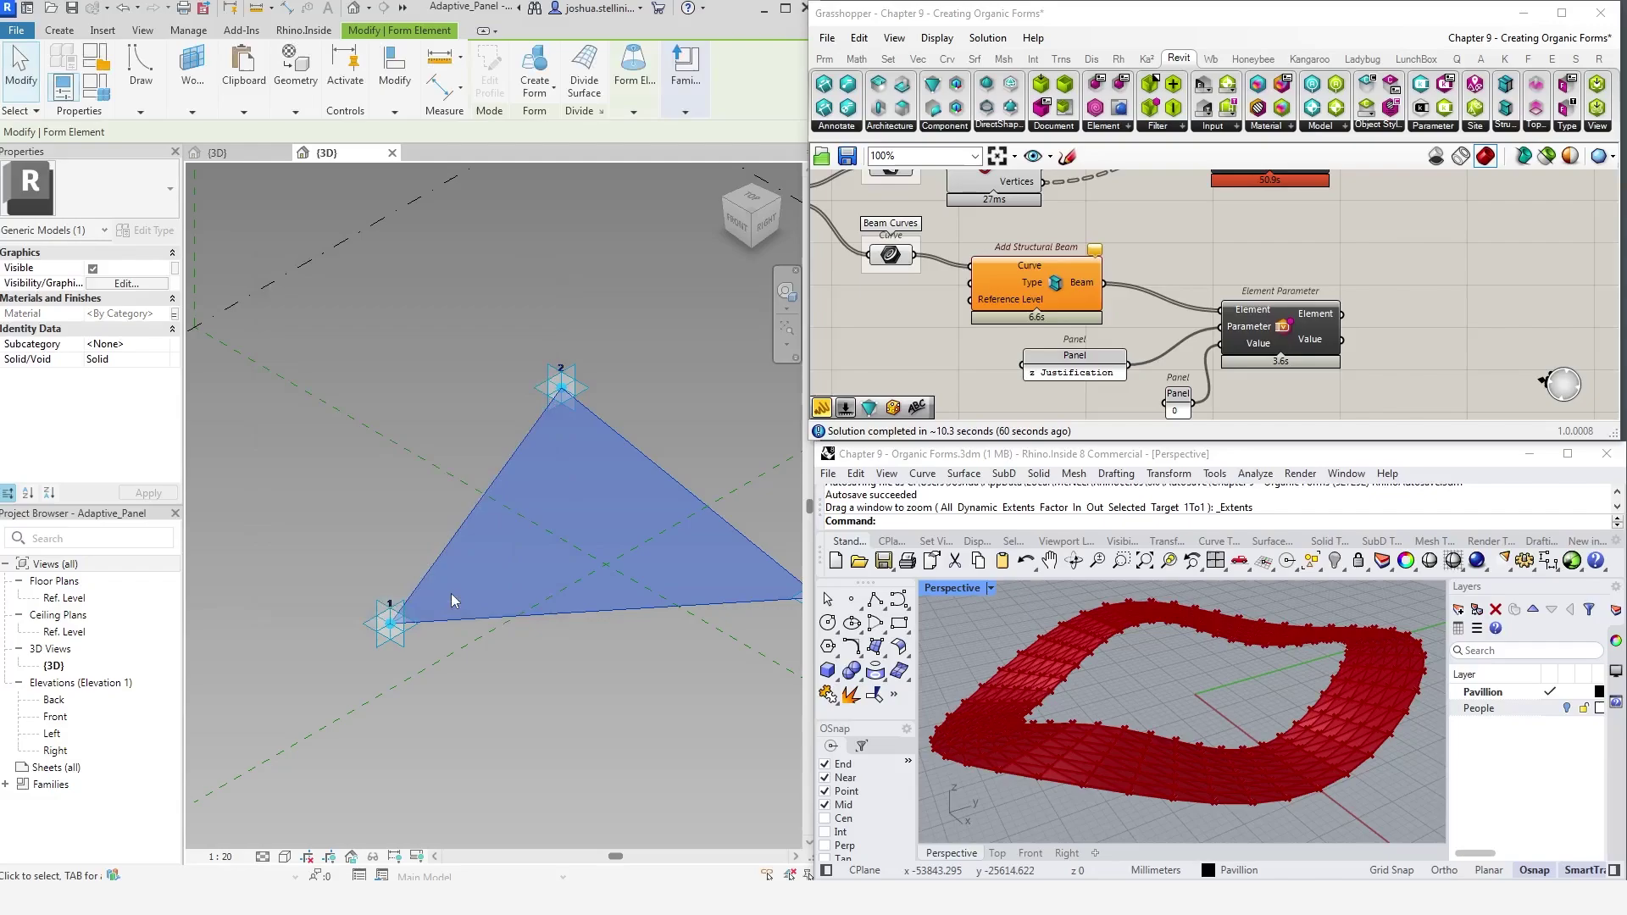
# Load the family into the project, overwriting the existing version
pyautogui.click(685, 102)
pyautogui.click(683, 146)
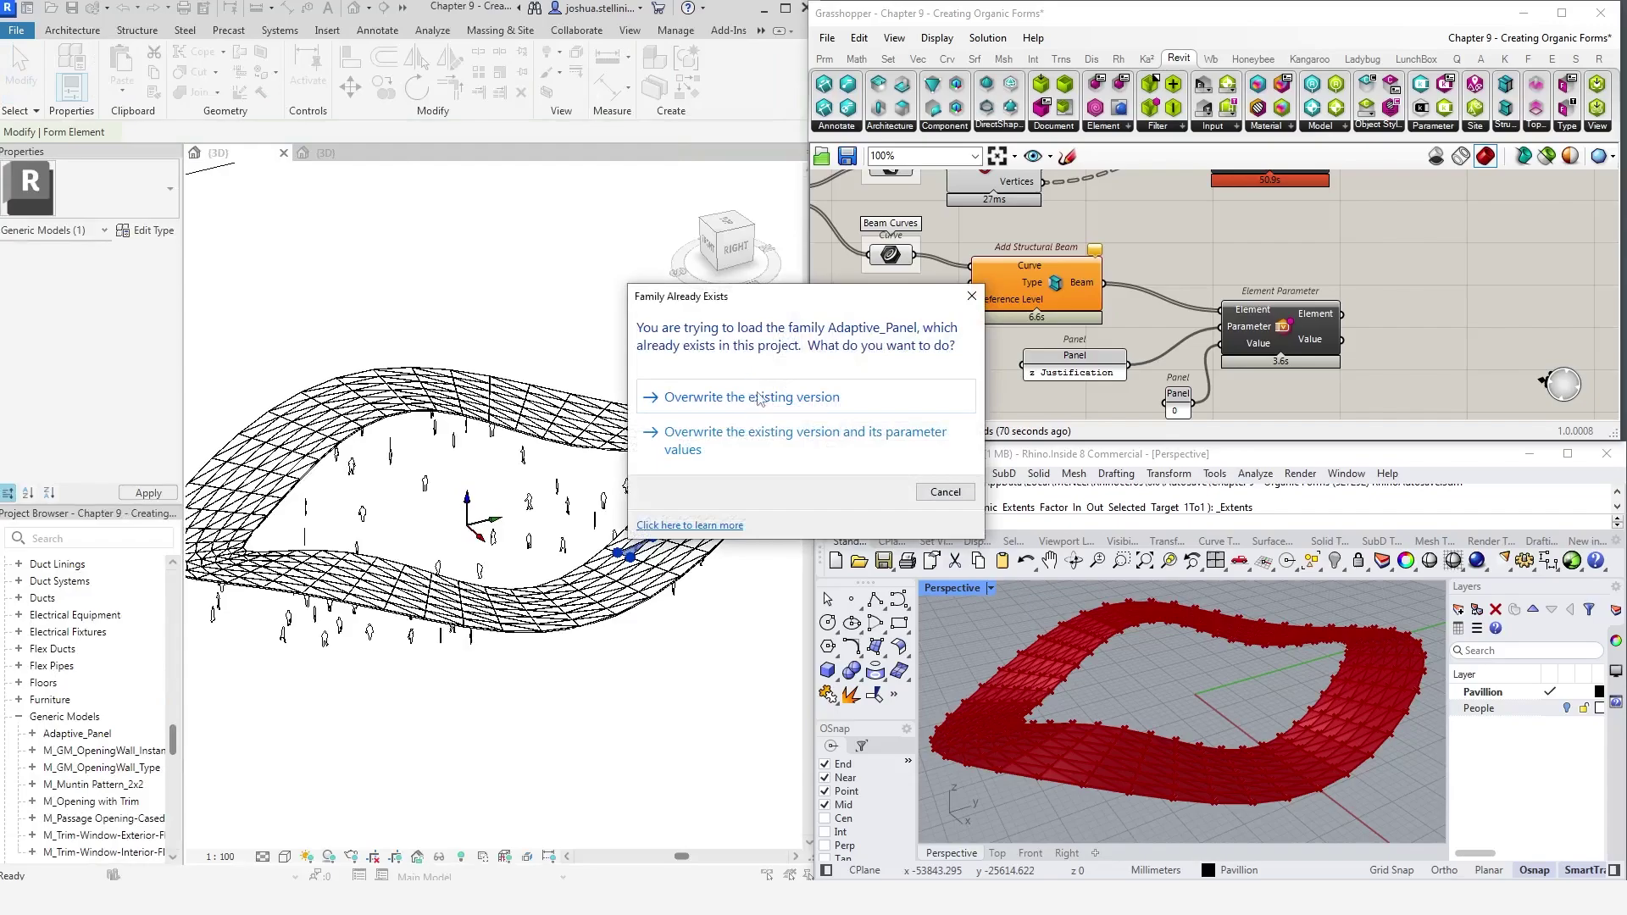
pyautogui.click(764, 398)
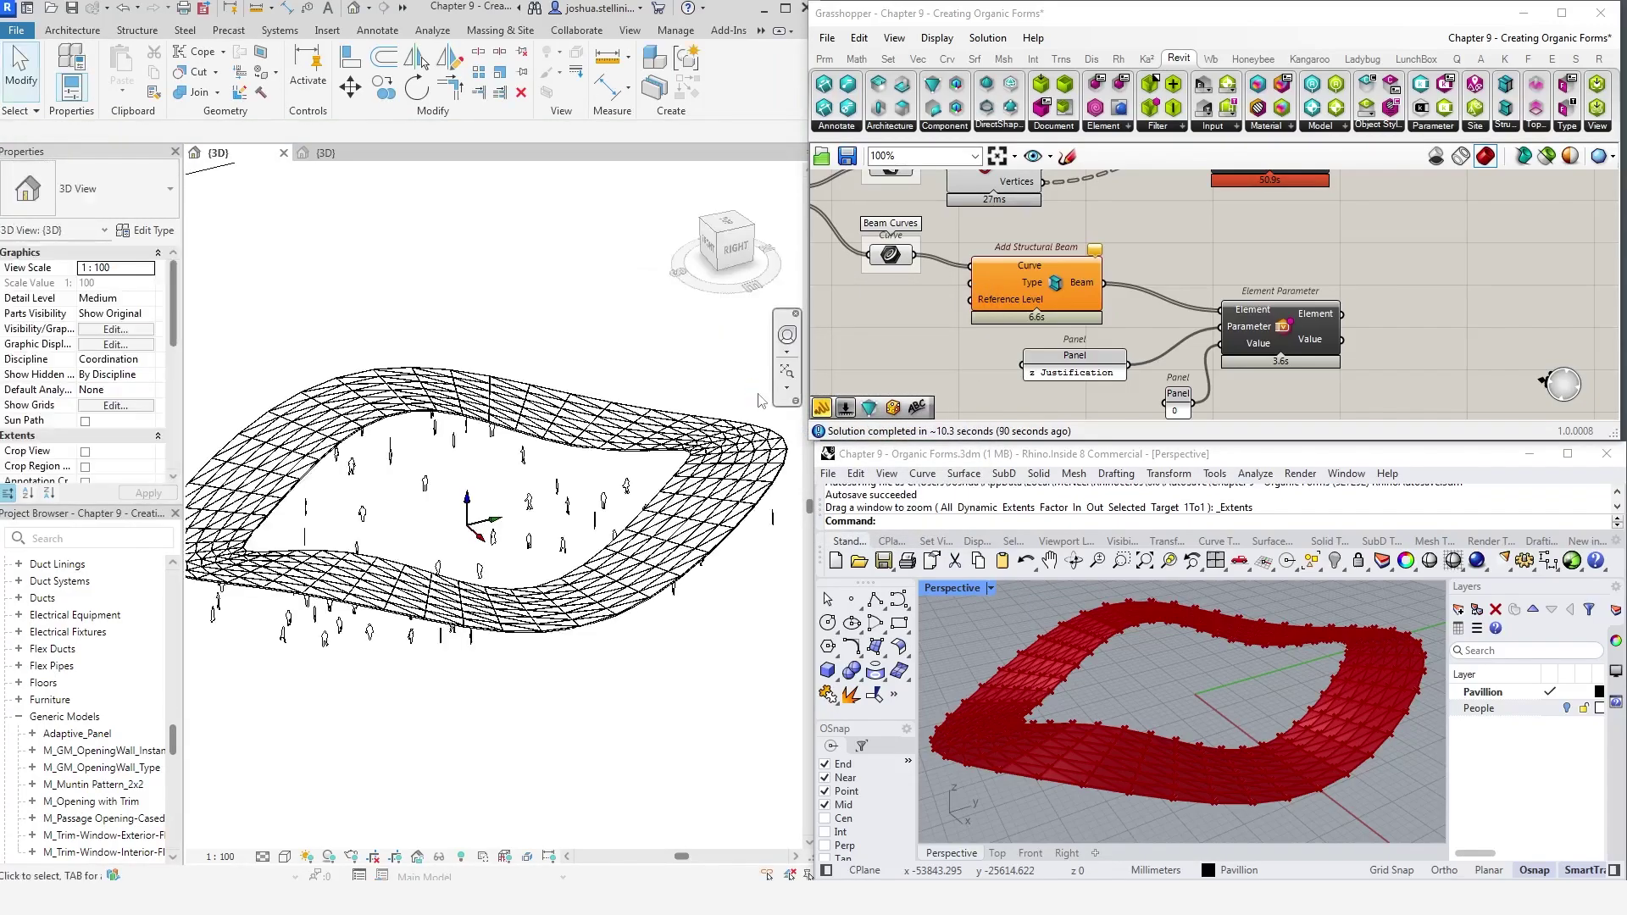
# Set one pavilion panel's Panel Material to Glass
pyautogui.scroll(3, 699, 538)
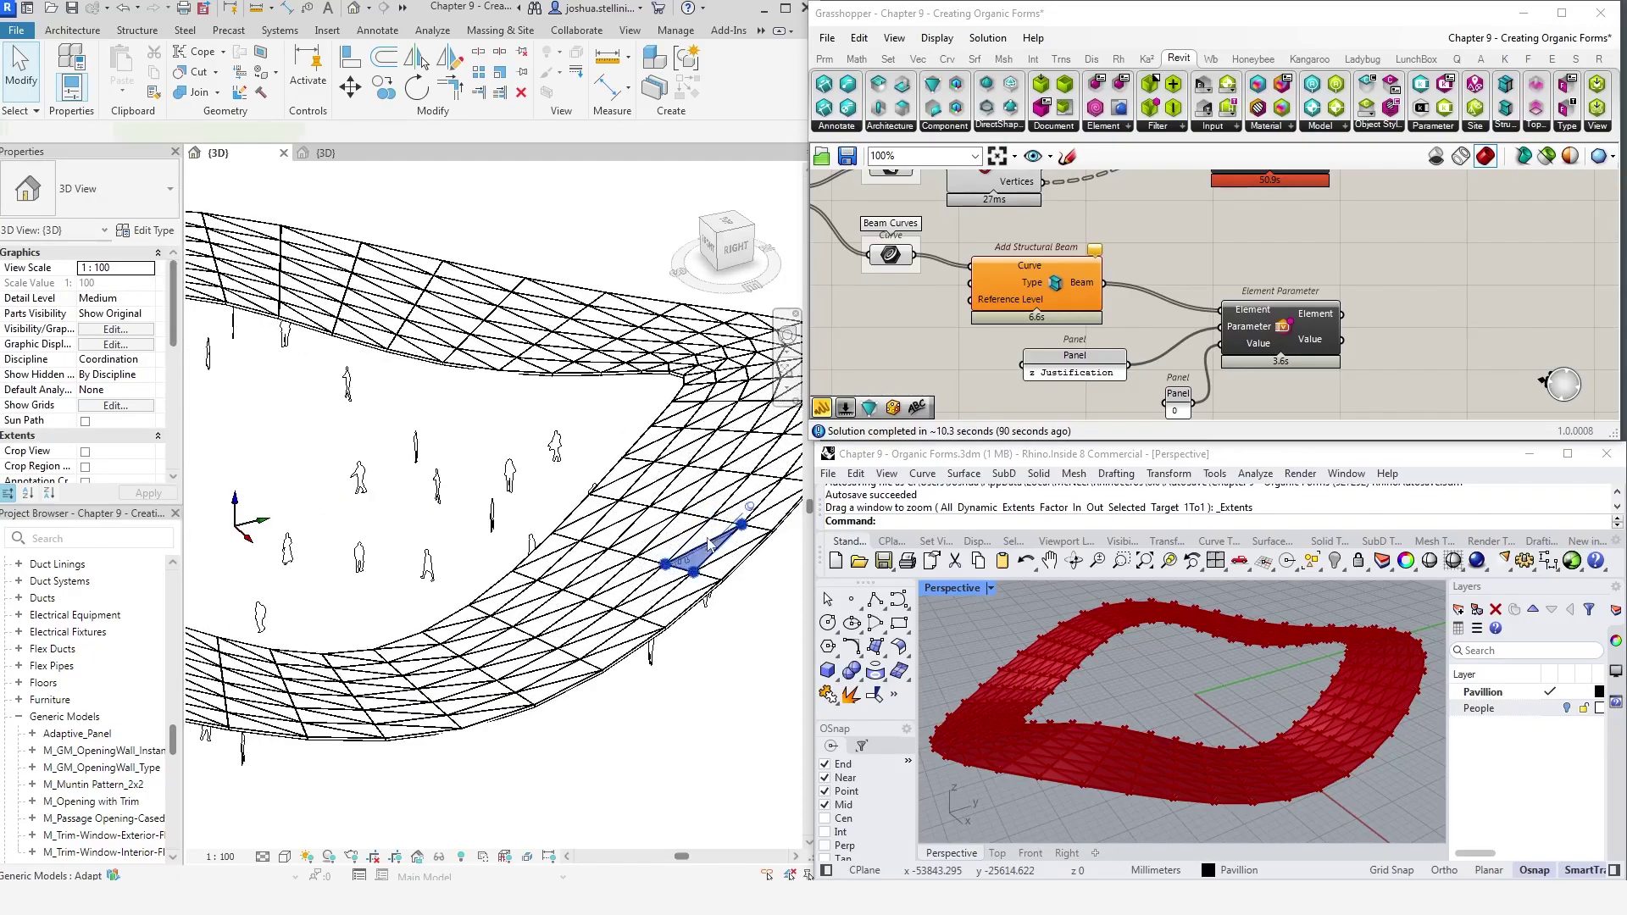
pyautogui.click(708, 543)
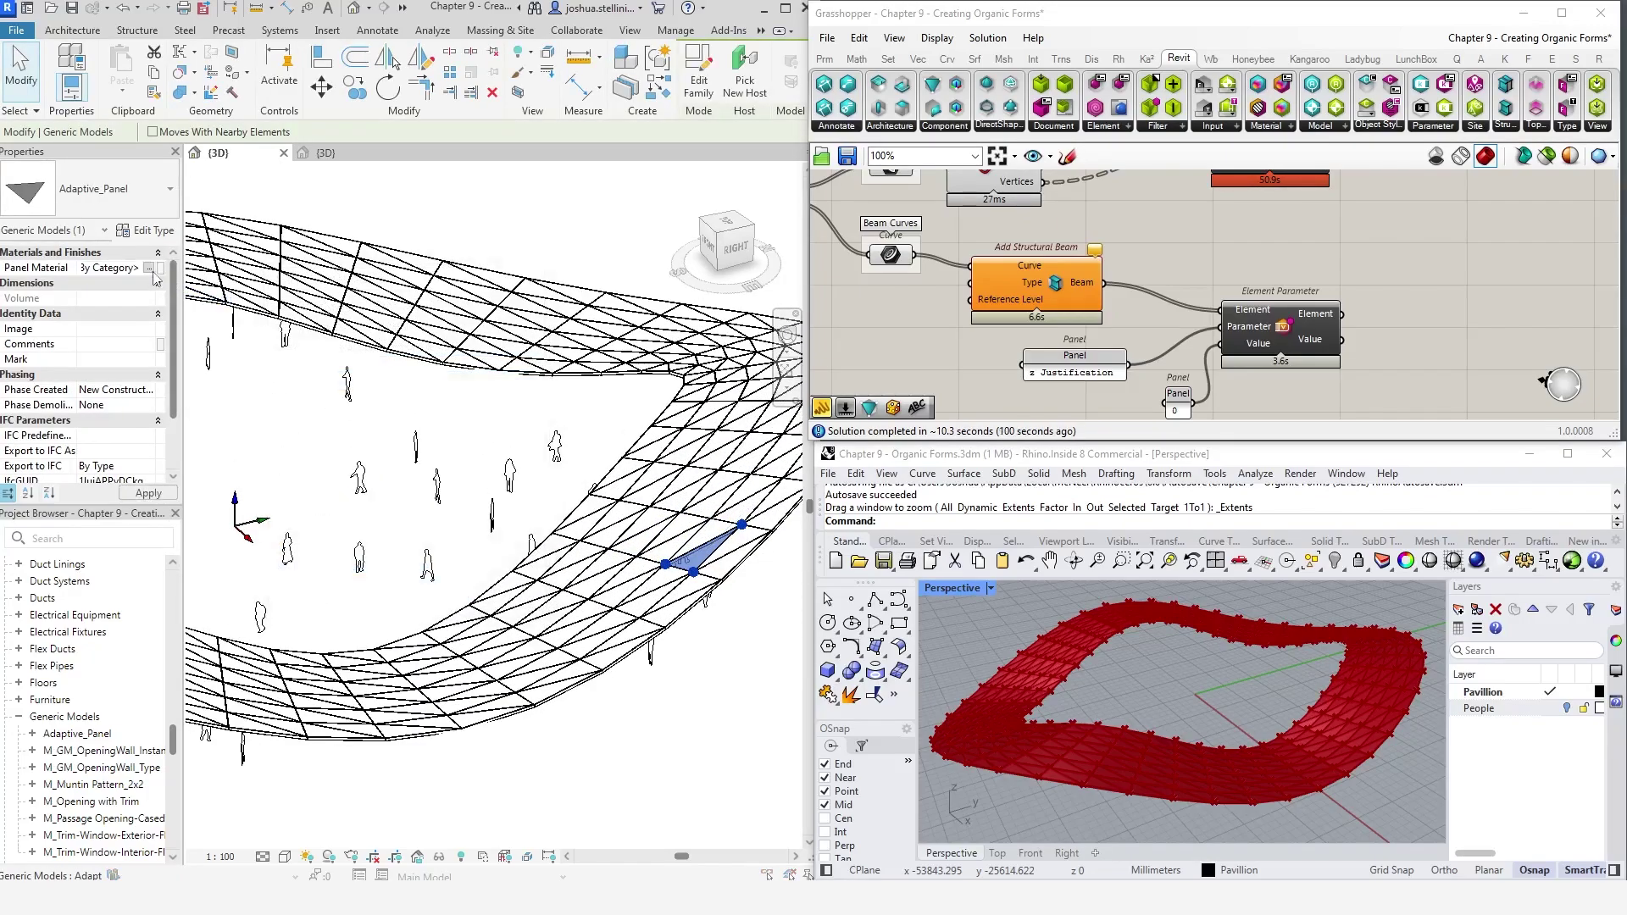
pyautogui.click(150, 269)
pyautogui.click(158, 268)
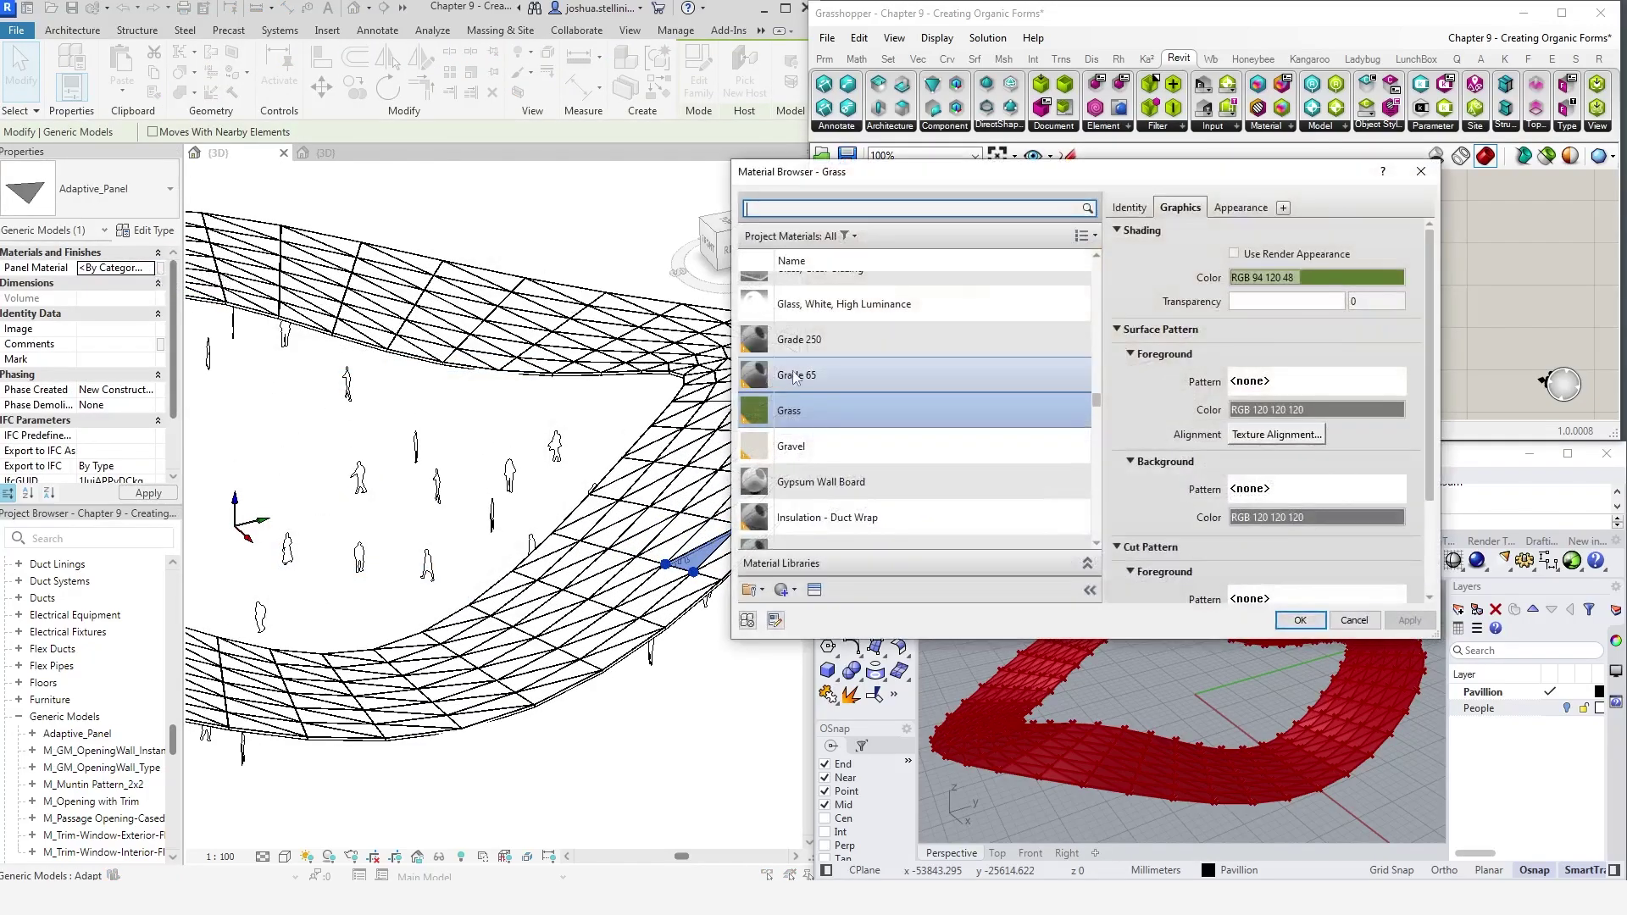
pyautogui.scroll(1, 811, 312)
pyautogui.click(836, 306)
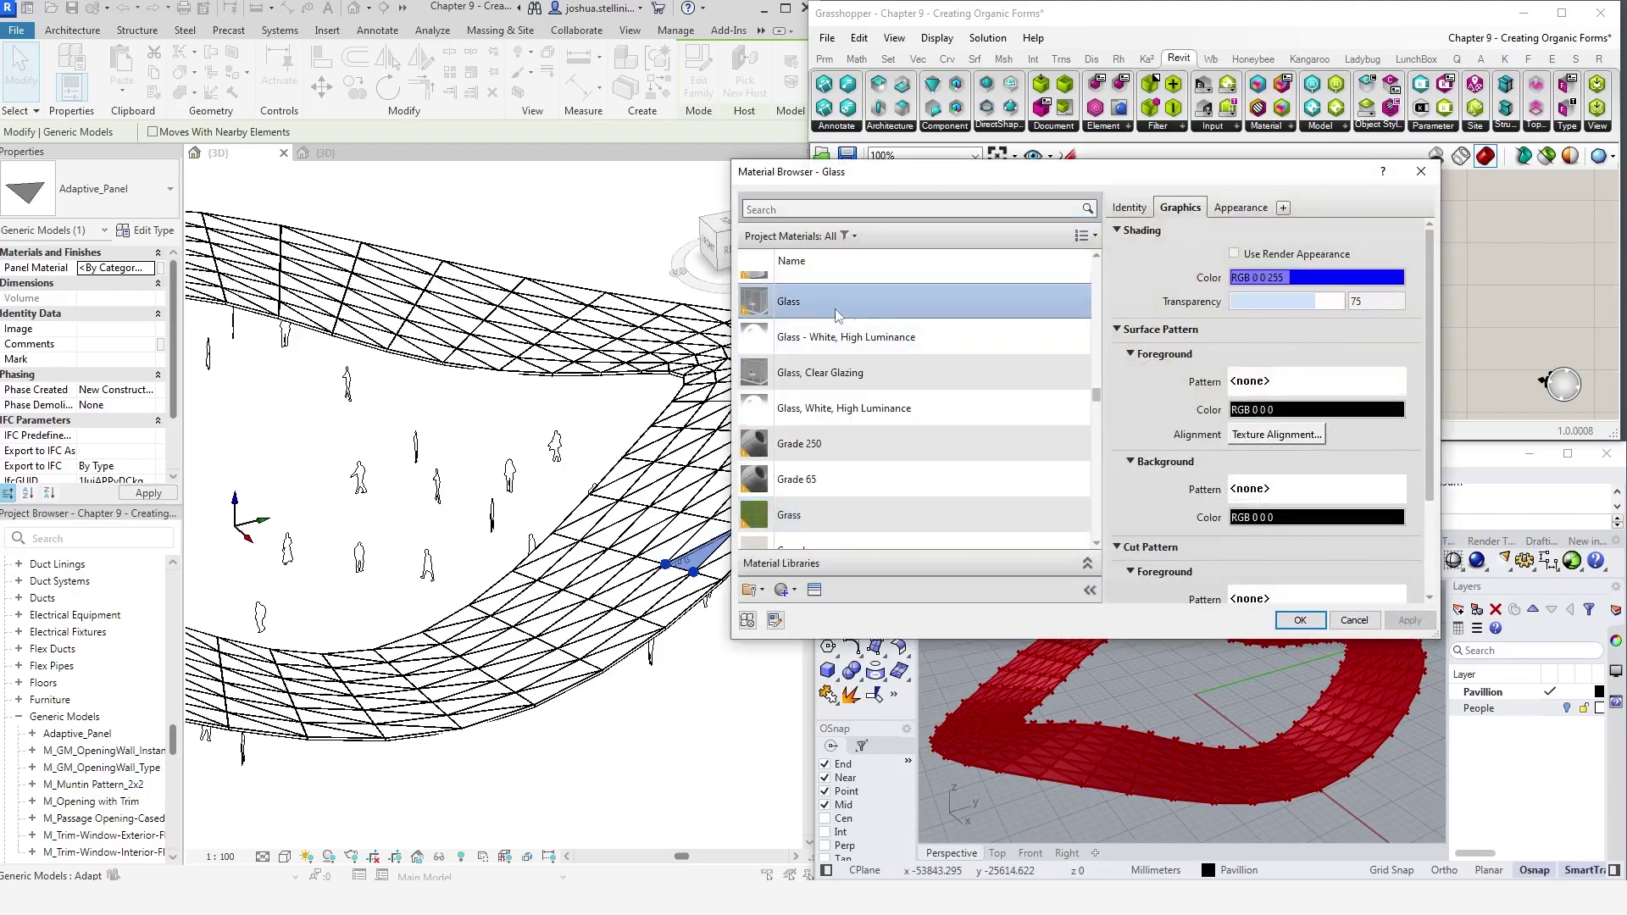
pyautogui.click(1301, 619)
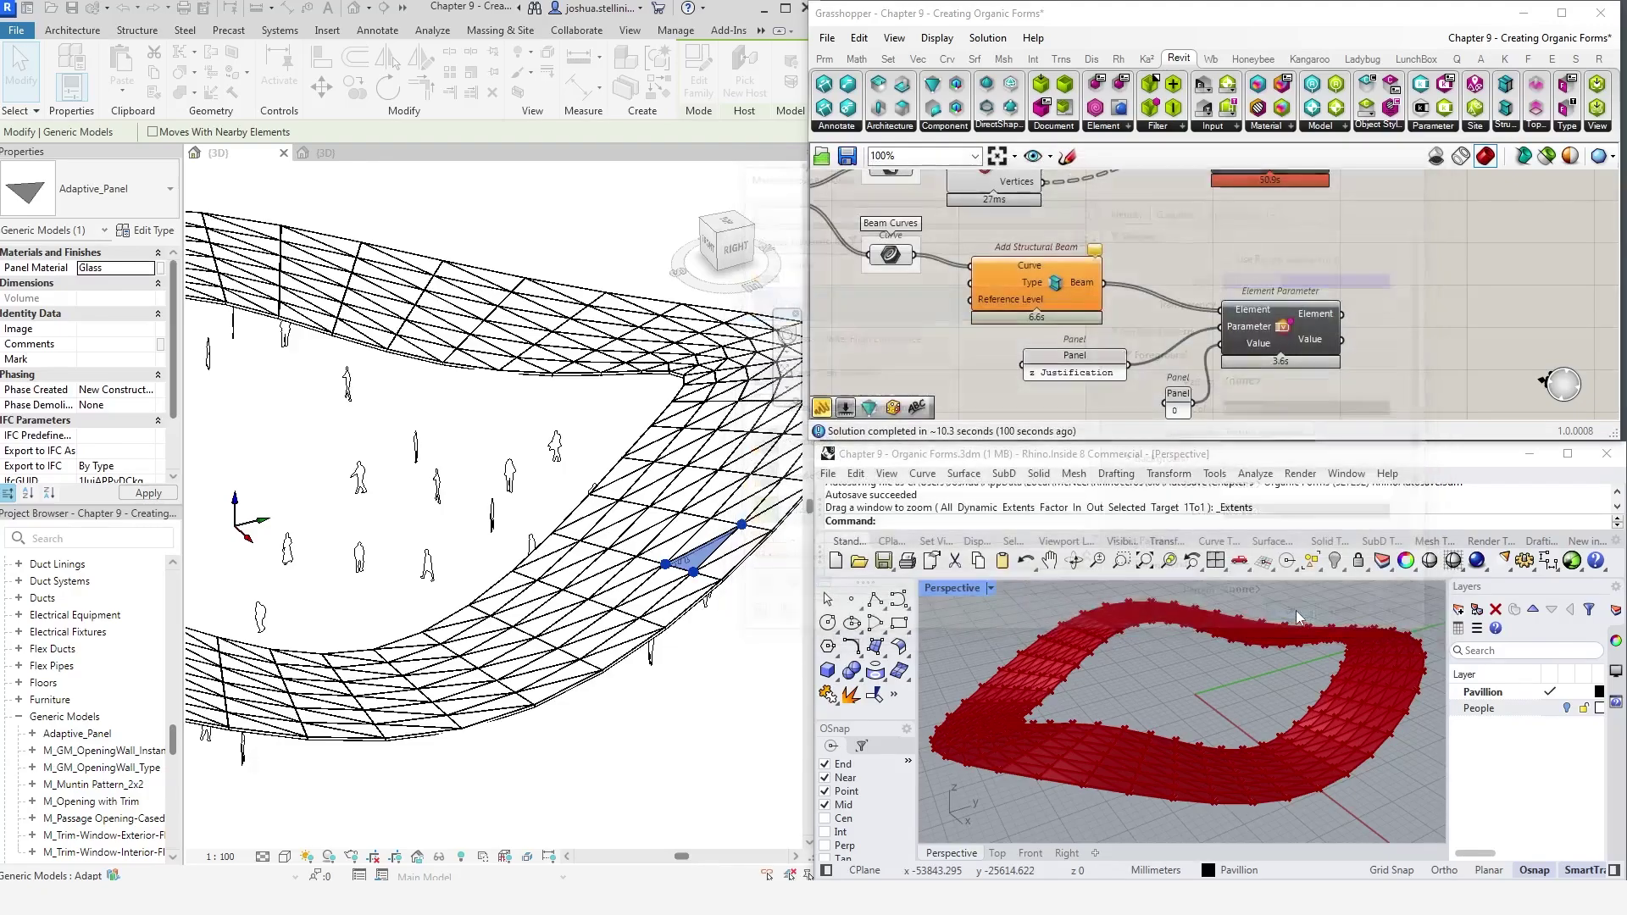
# Switch the 3D view to the Shaded visual style and inspect the glass panel
pyautogui.click(749, 603)
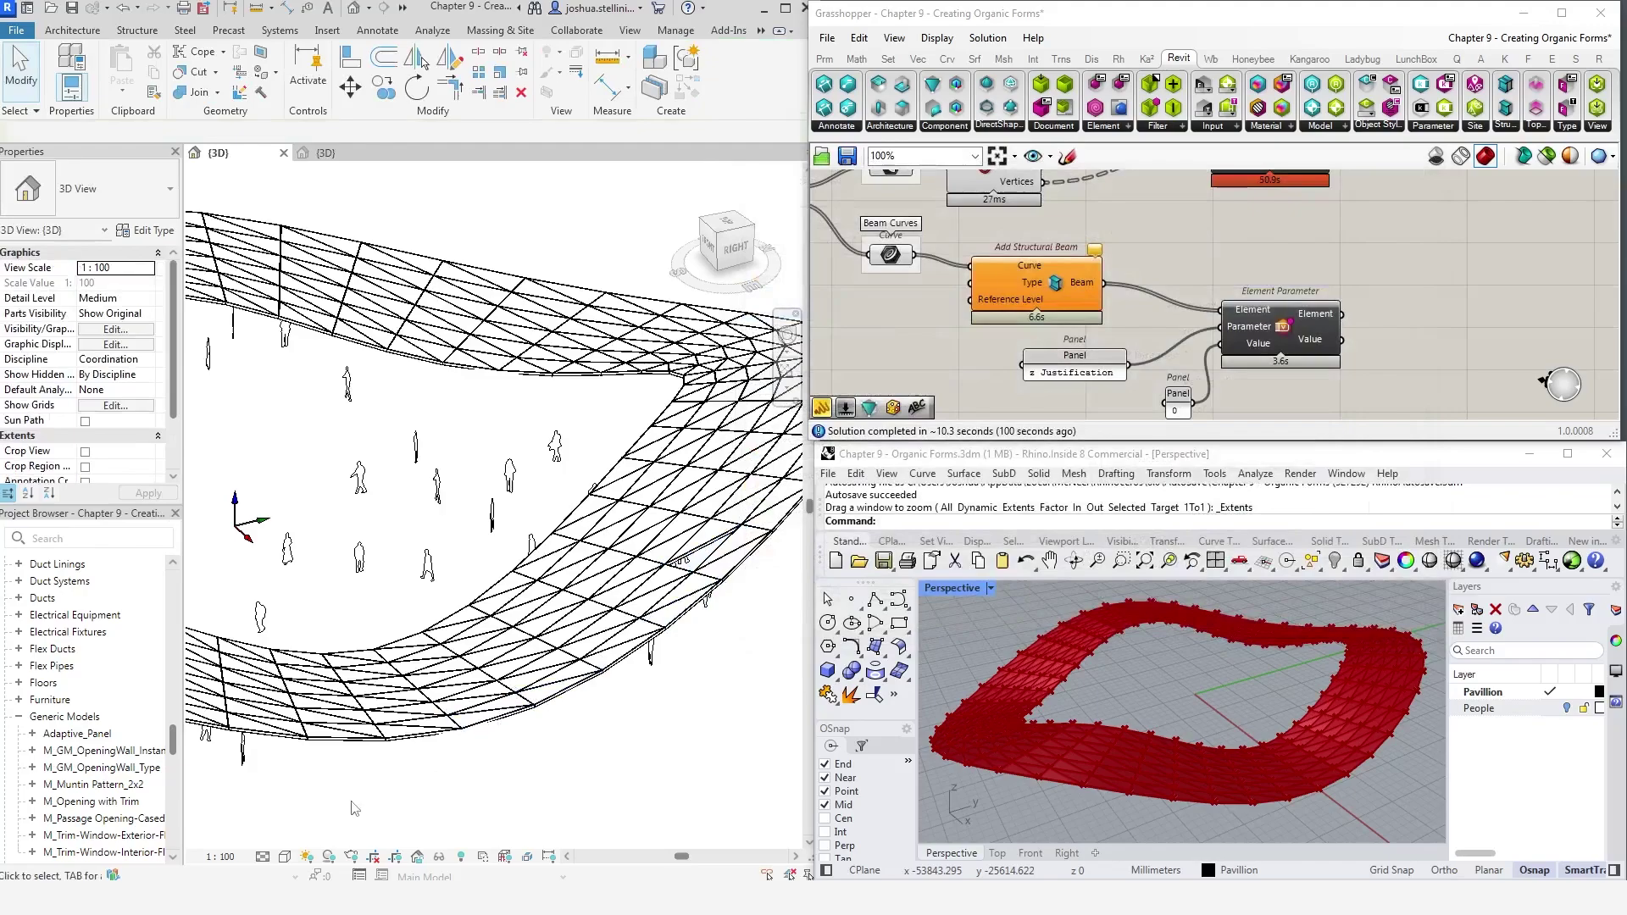
pyautogui.click(285, 856)
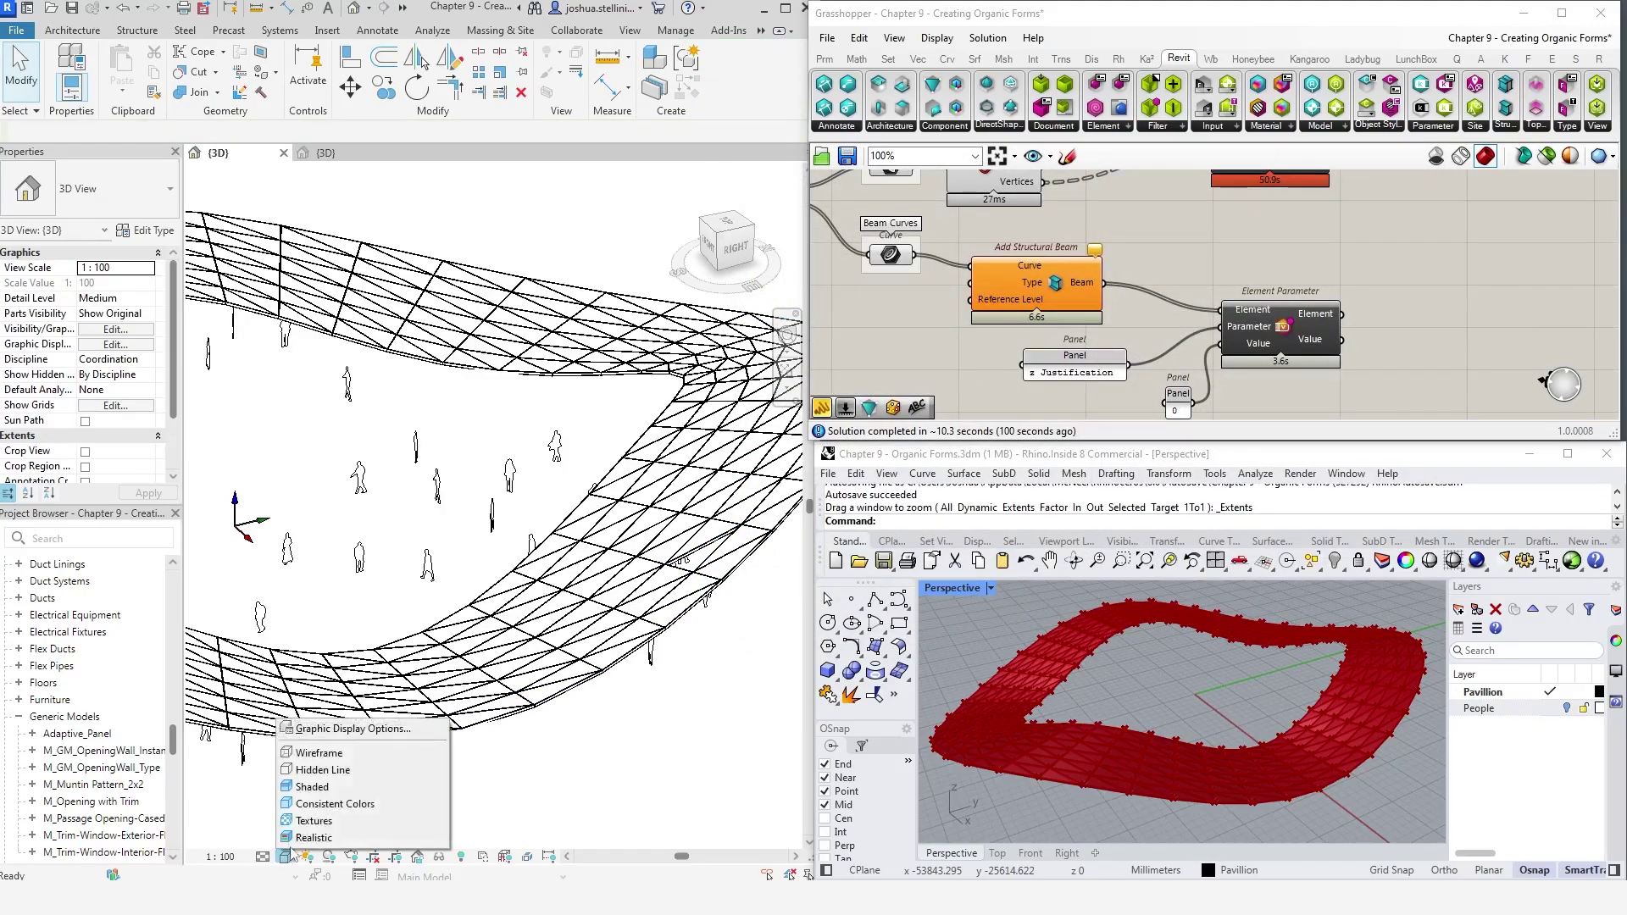
pyautogui.click(313, 787)
pyautogui.click(708, 565)
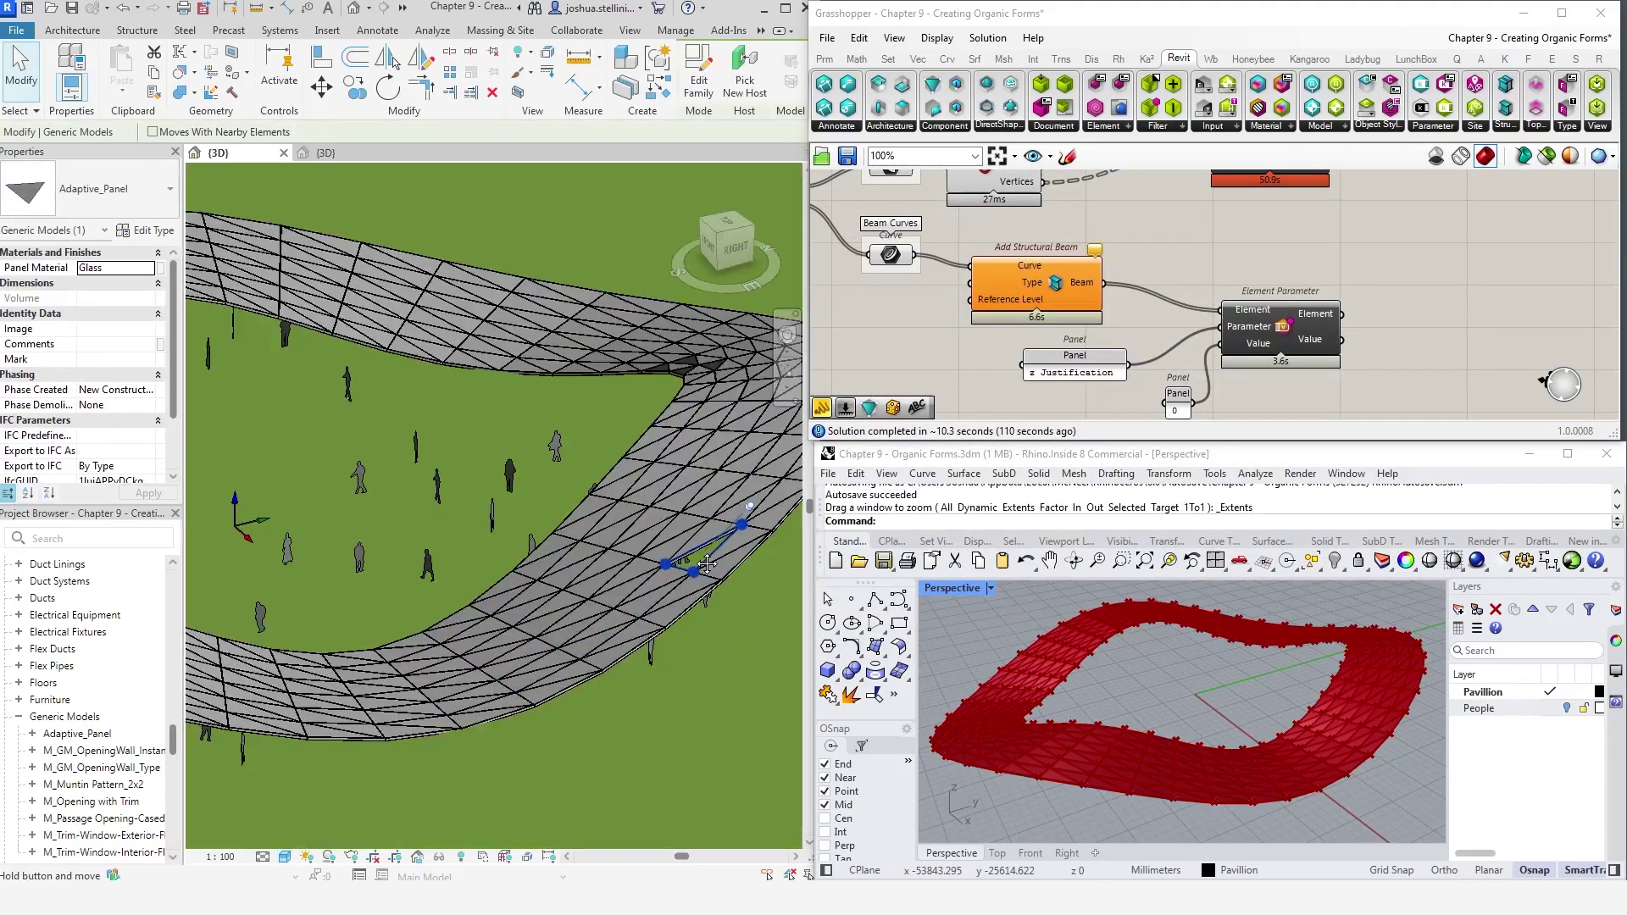
pyautogui.scroll(4, 670, 566)
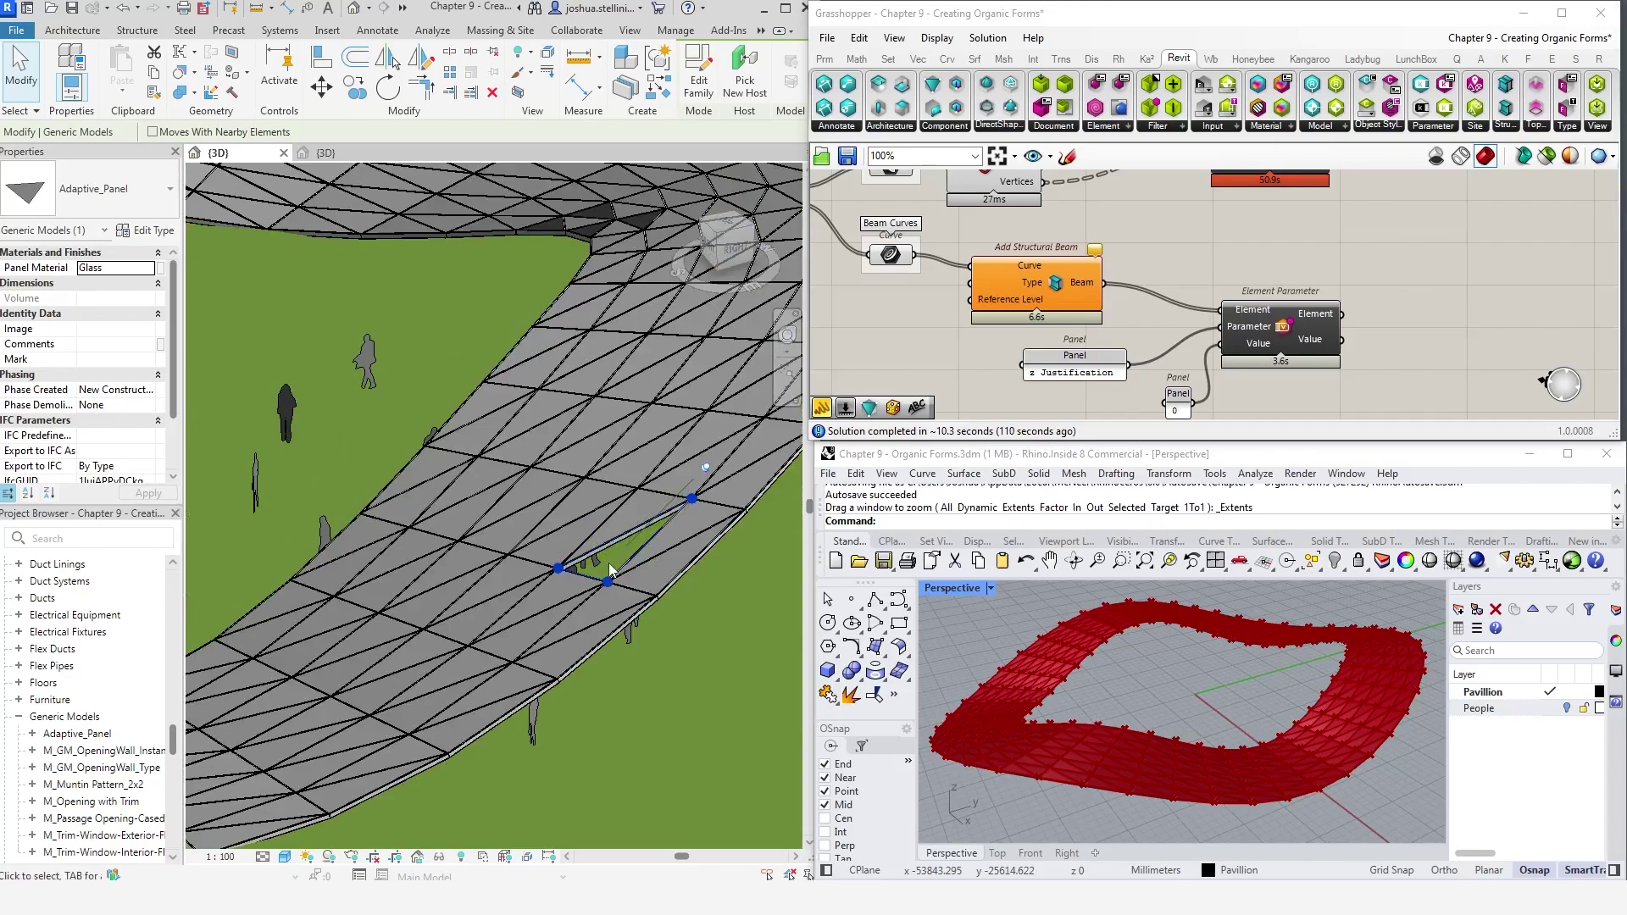
pyautogui.press('Escape')
pyautogui.scroll(-8, 607, 555)
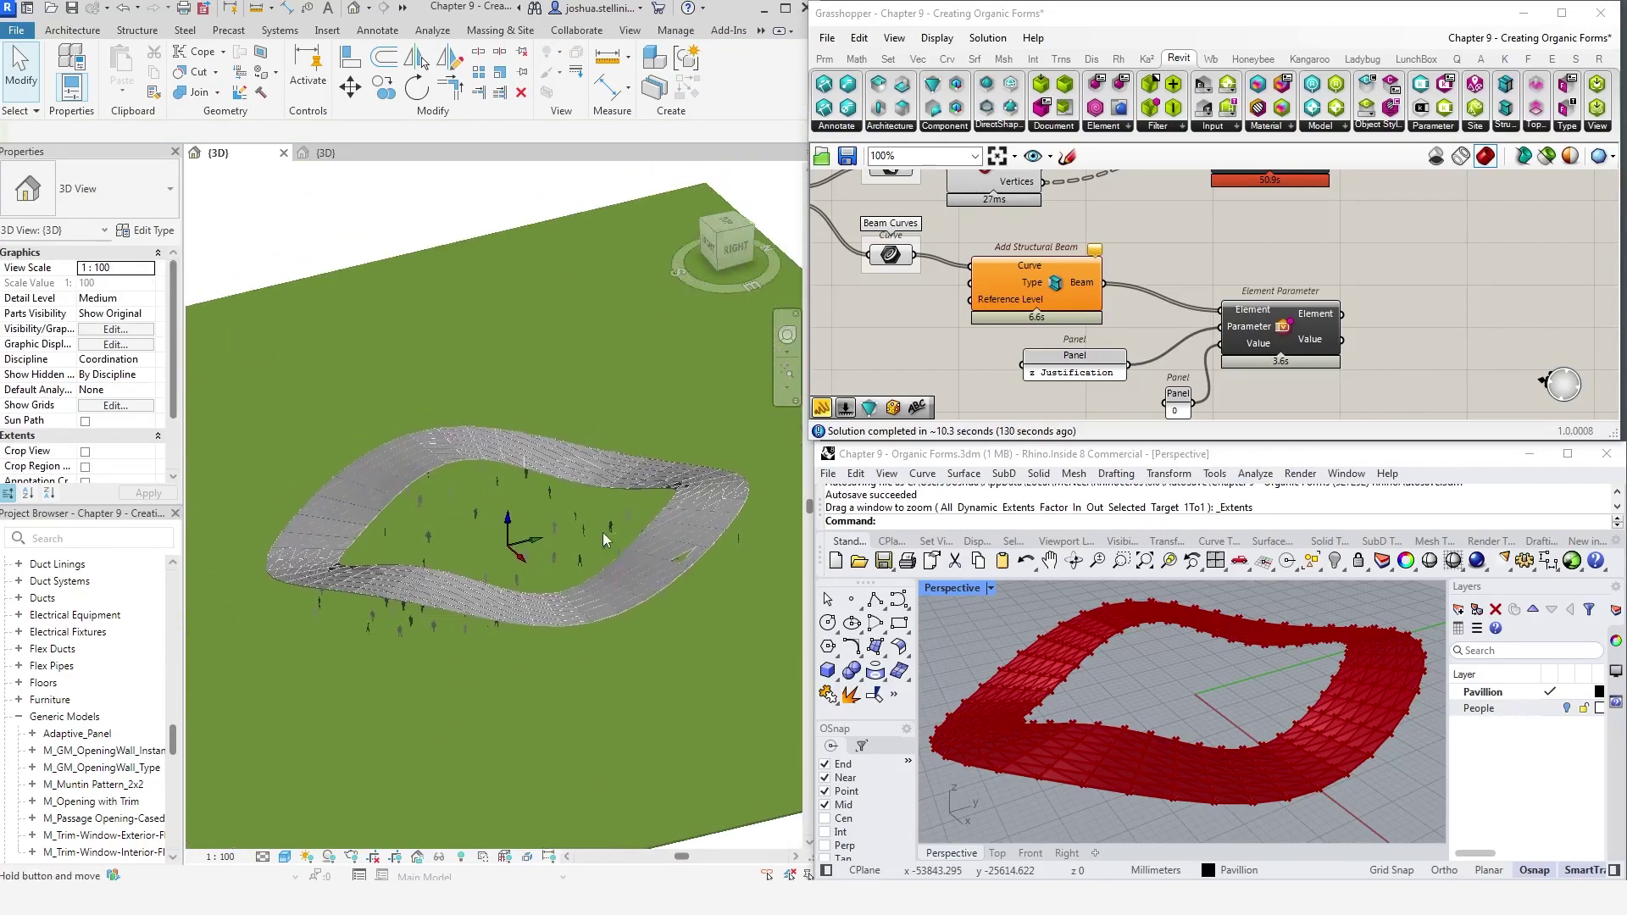
# Add an Element Parameter fed by the Add Component (Adaptive) panels
pyautogui.moveTo(1203, 296); pyautogui.dragTo(1025, 400, button='right')
pyautogui.click(1164, 272)
pyautogui.moveTo(1164, 273); pyautogui.dragTo(1166, 273)
pyautogui.click(1302, 283)
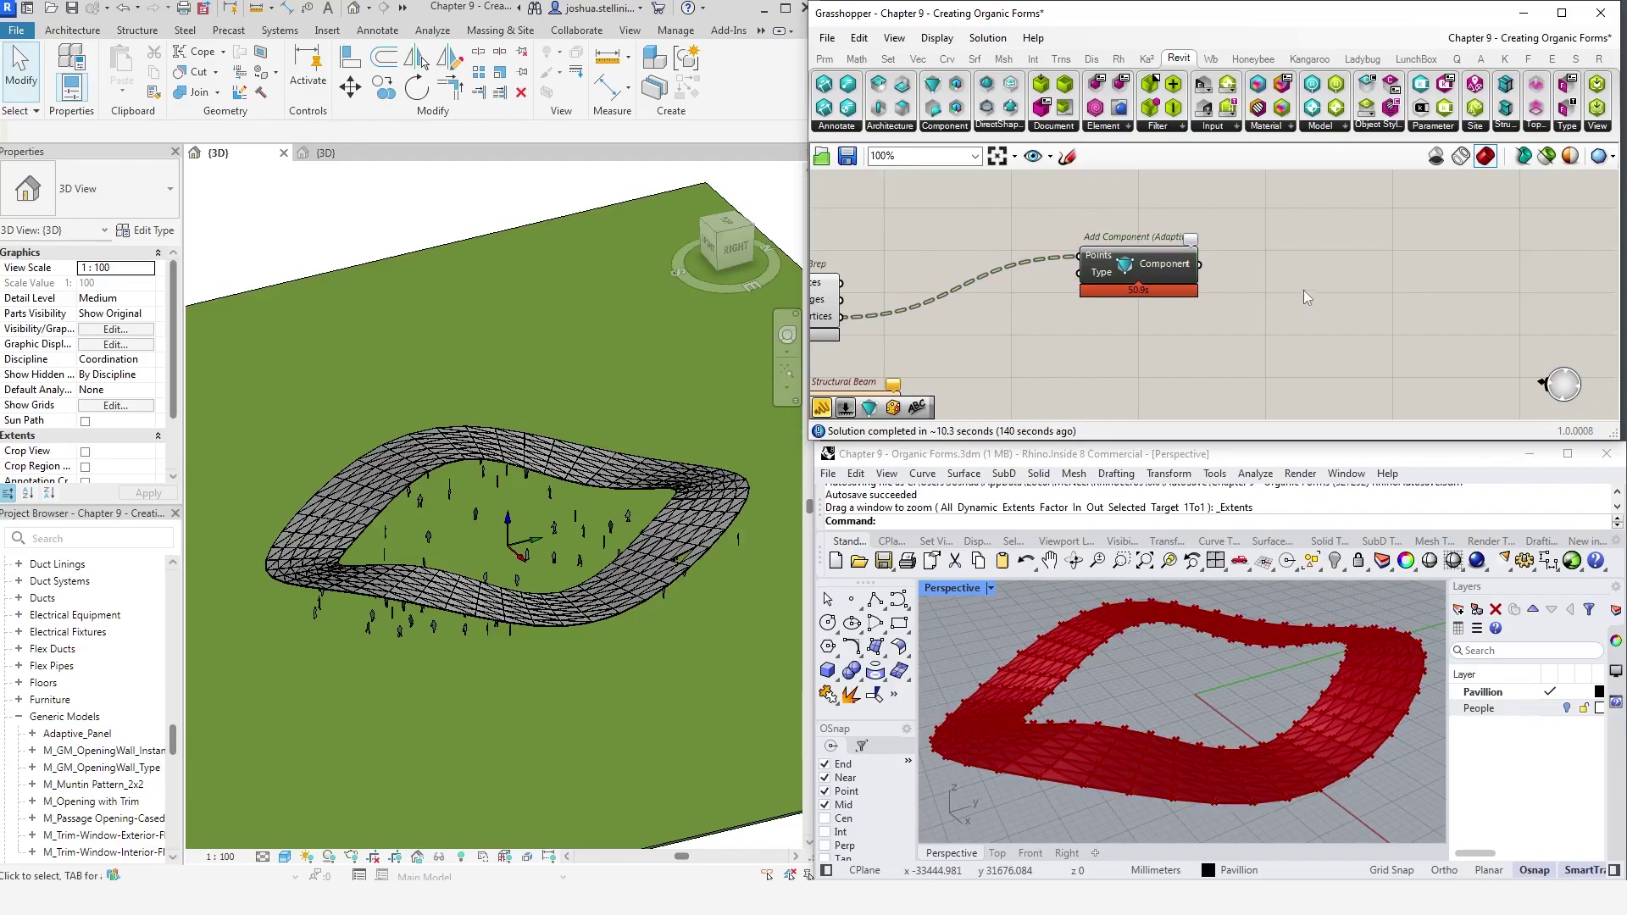
pyautogui.click(1127, 127)
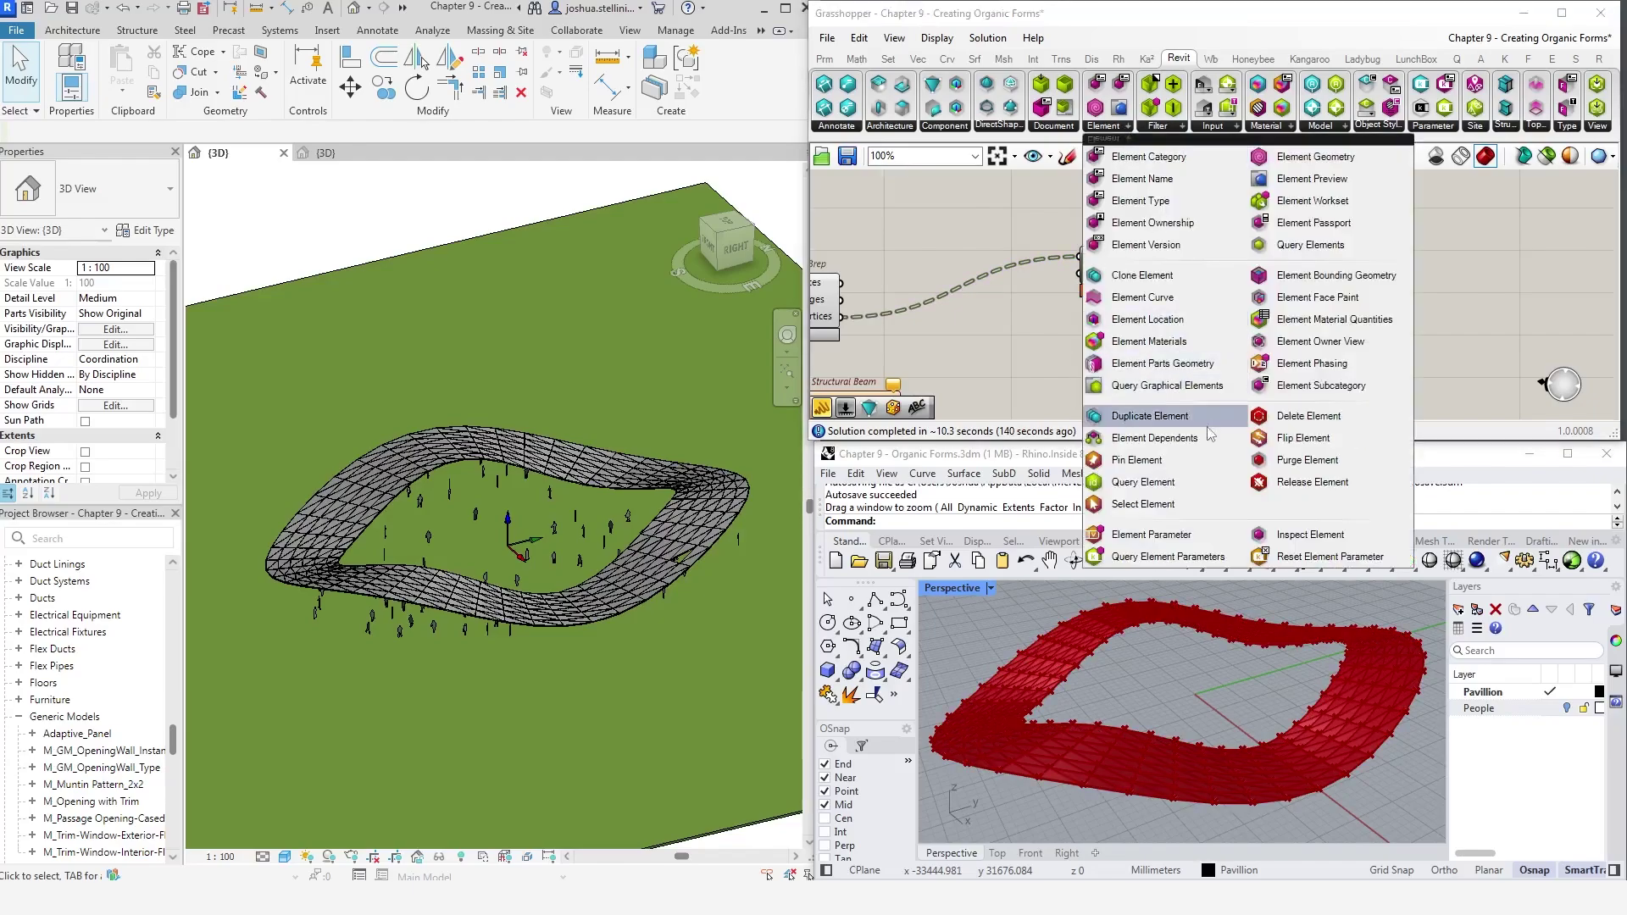
pyautogui.click(1151, 535)
pyautogui.click(1356, 276)
pyautogui.moveTo(1356, 276); pyautogui.dragTo(1402, 289)
pyautogui.moveTo(1200, 264); pyautogui.dragTo(1336, 268)
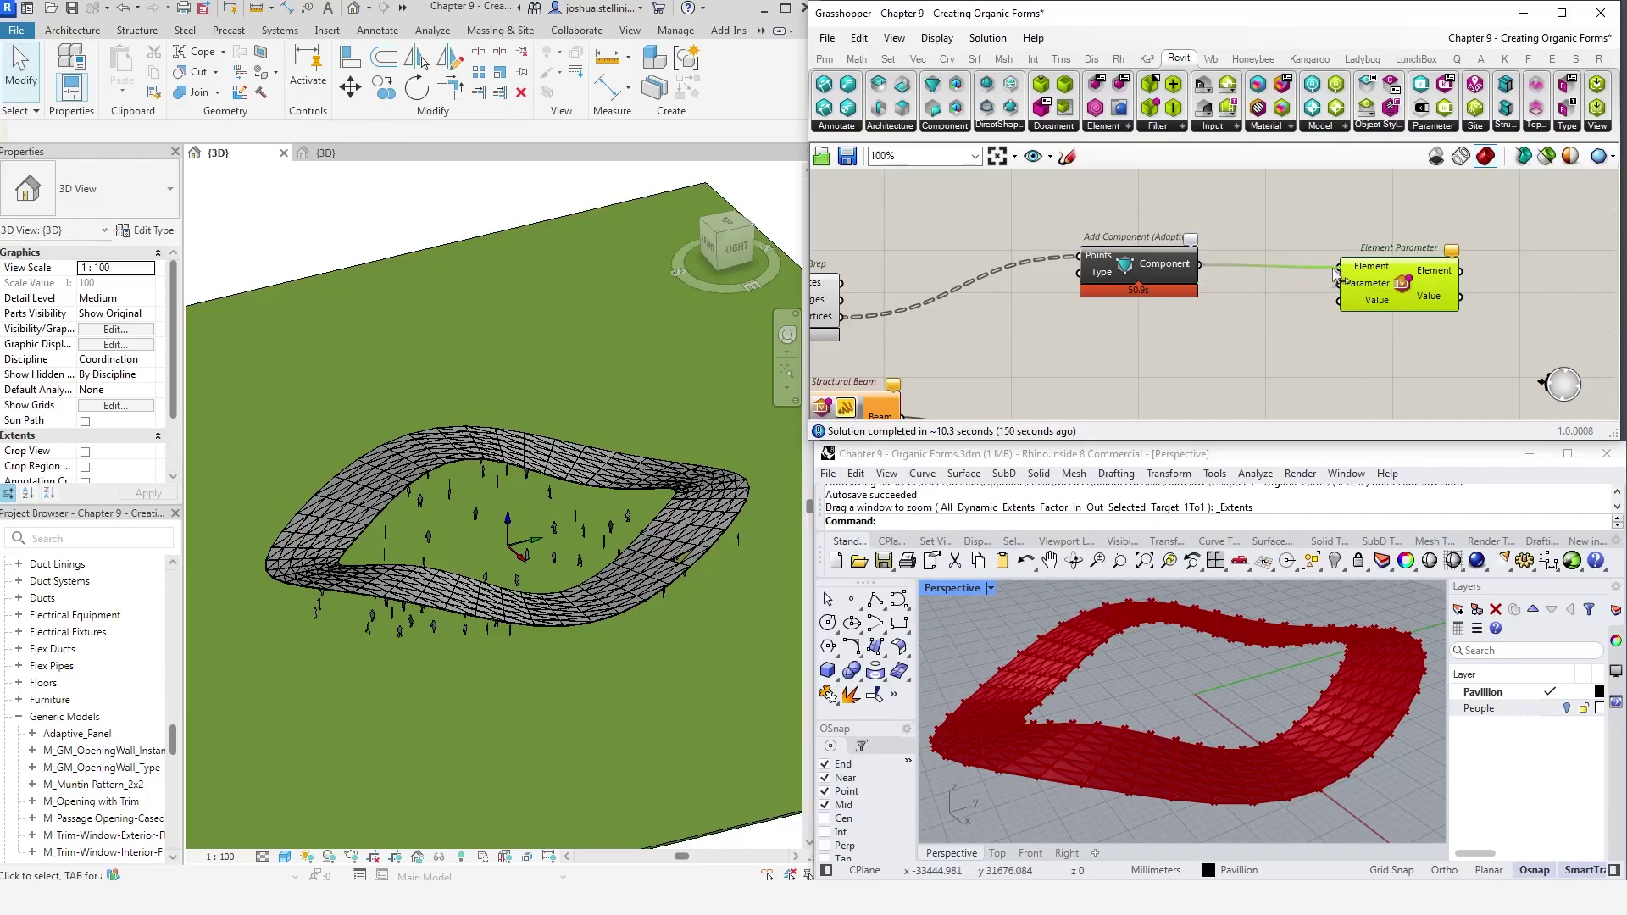
# Feed a 'Panel Material' text panel into the Parameter input
pyautogui.doubleClick(1206, 345)
pyautogui.write('panel')
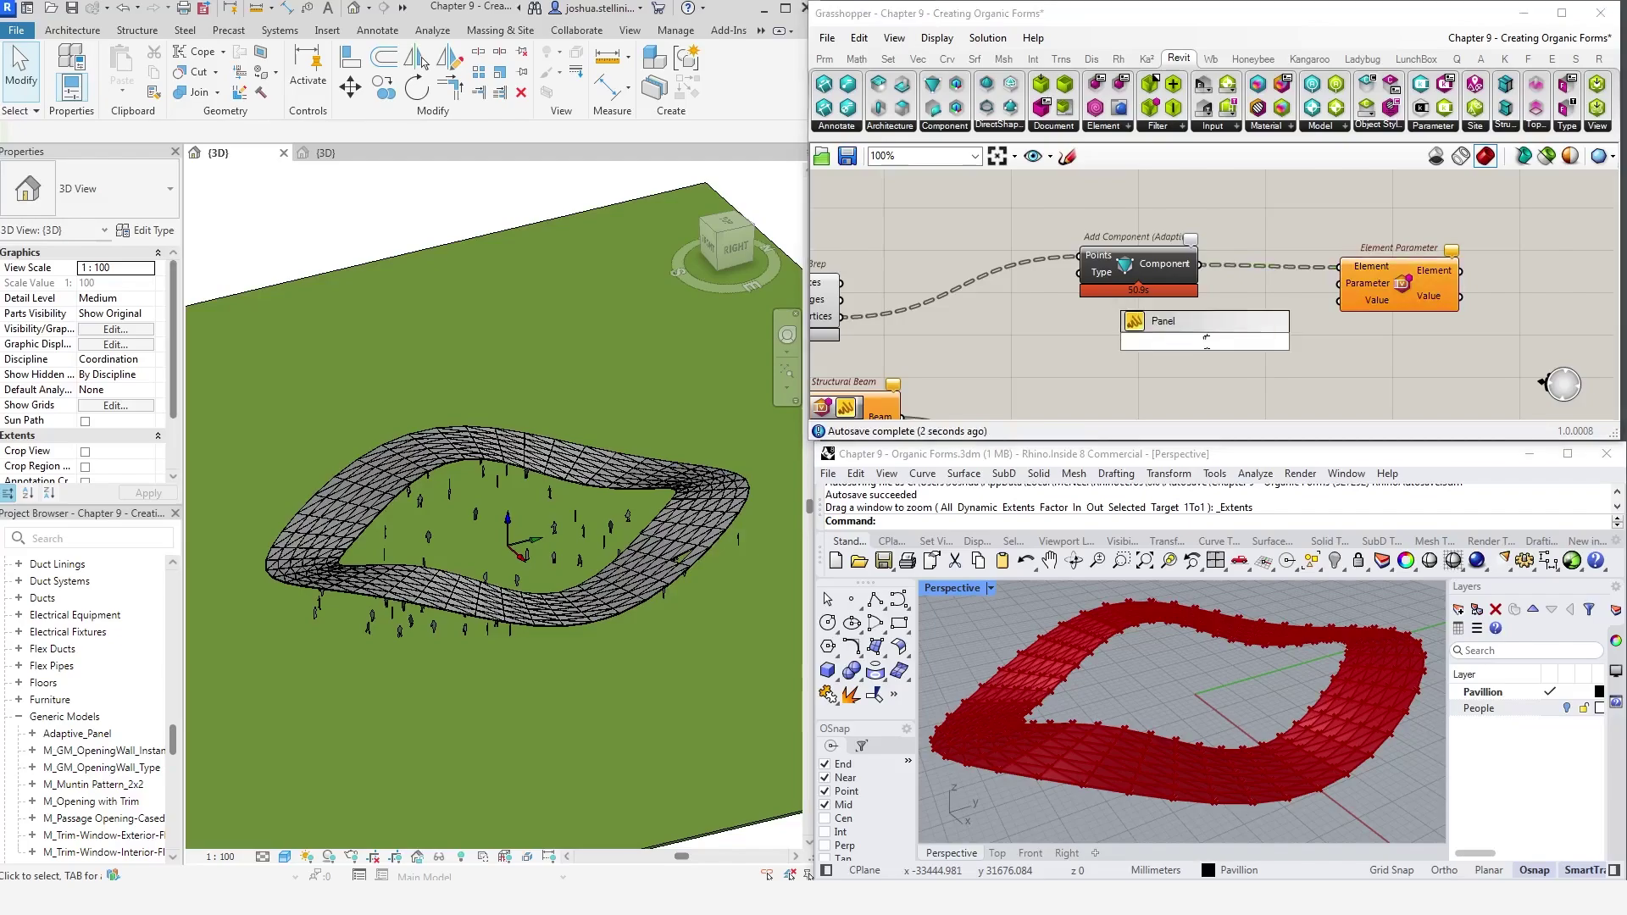
pyautogui.write('el Material')
pyautogui.press('Return')
pyautogui.moveTo(1256, 342); pyautogui.dragTo(1338, 285)
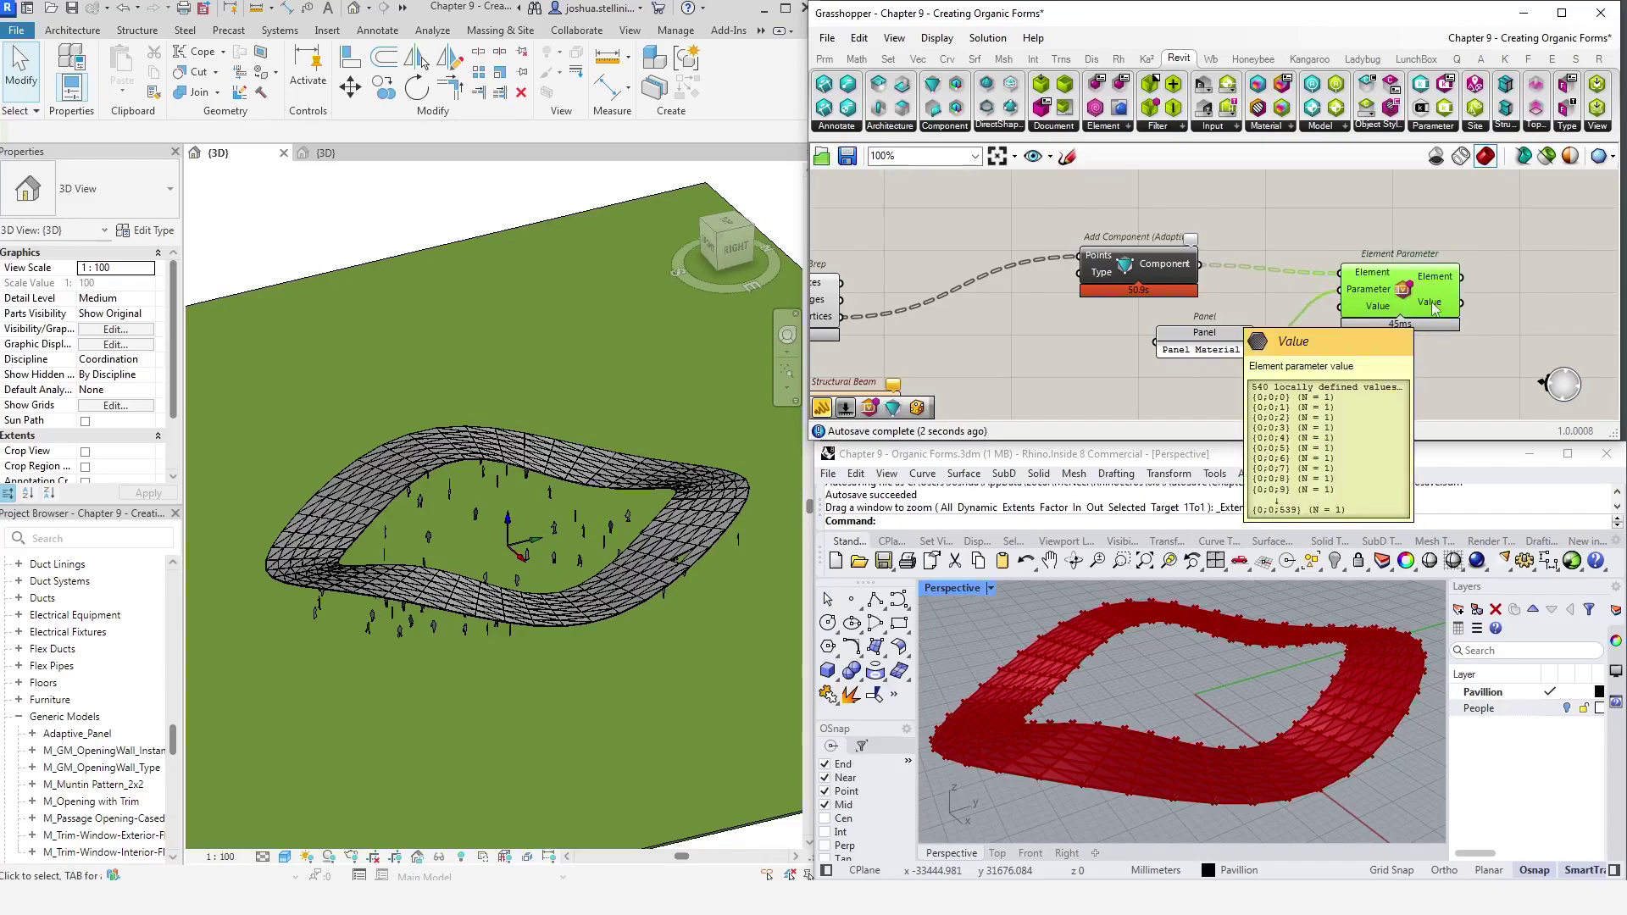
# Show the Element Parameter's values in a widened output panel
pyautogui.doubleClick(1546, 303)
pyautogui.write('panel')
pyautogui.press('Return')
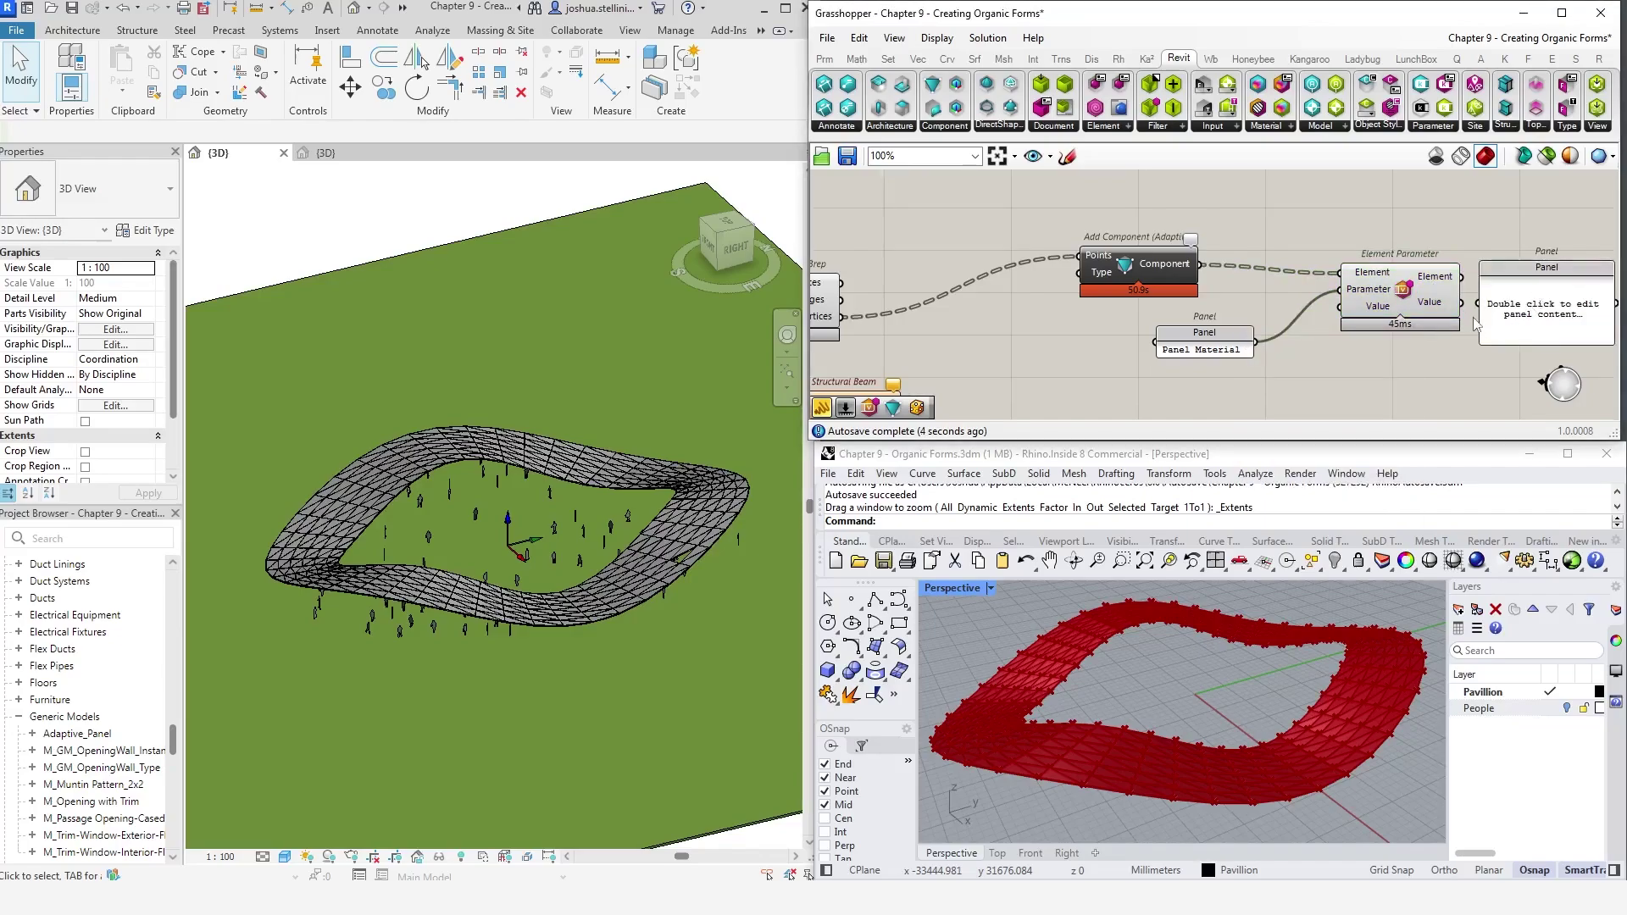
pyautogui.moveTo(1461, 302); pyautogui.dragTo(1479, 305)
pyautogui.moveTo(1543, 326); pyautogui.dragTo(1340, 303, button='right')
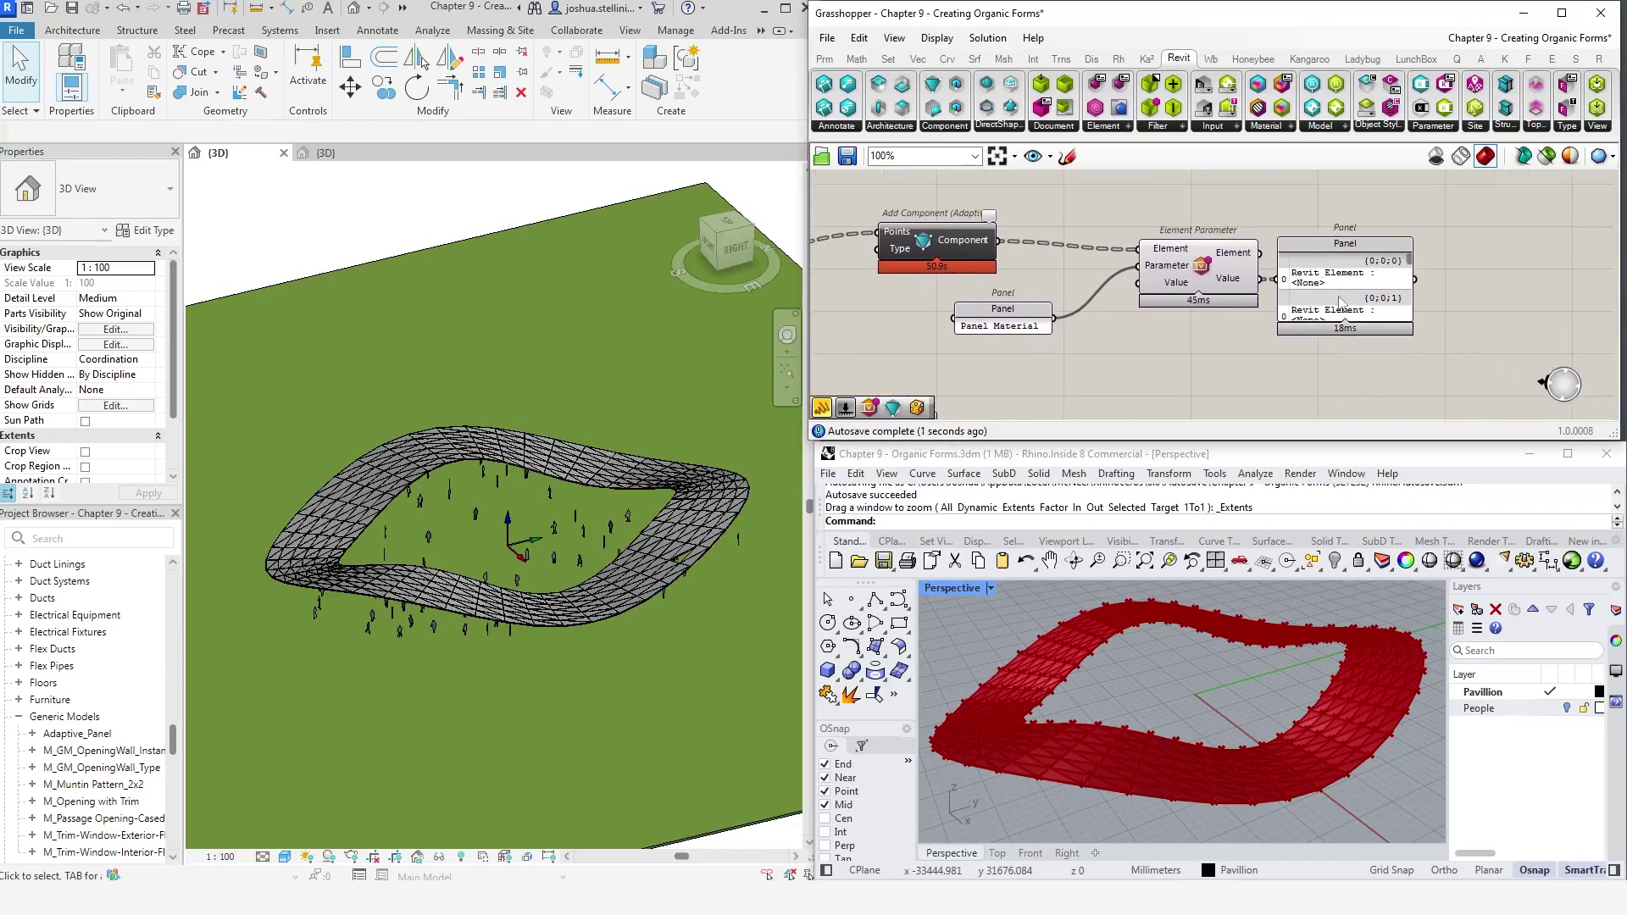
pyautogui.click(1372, 303)
pyautogui.moveTo(1411, 329); pyautogui.dragTo(1493, 321)
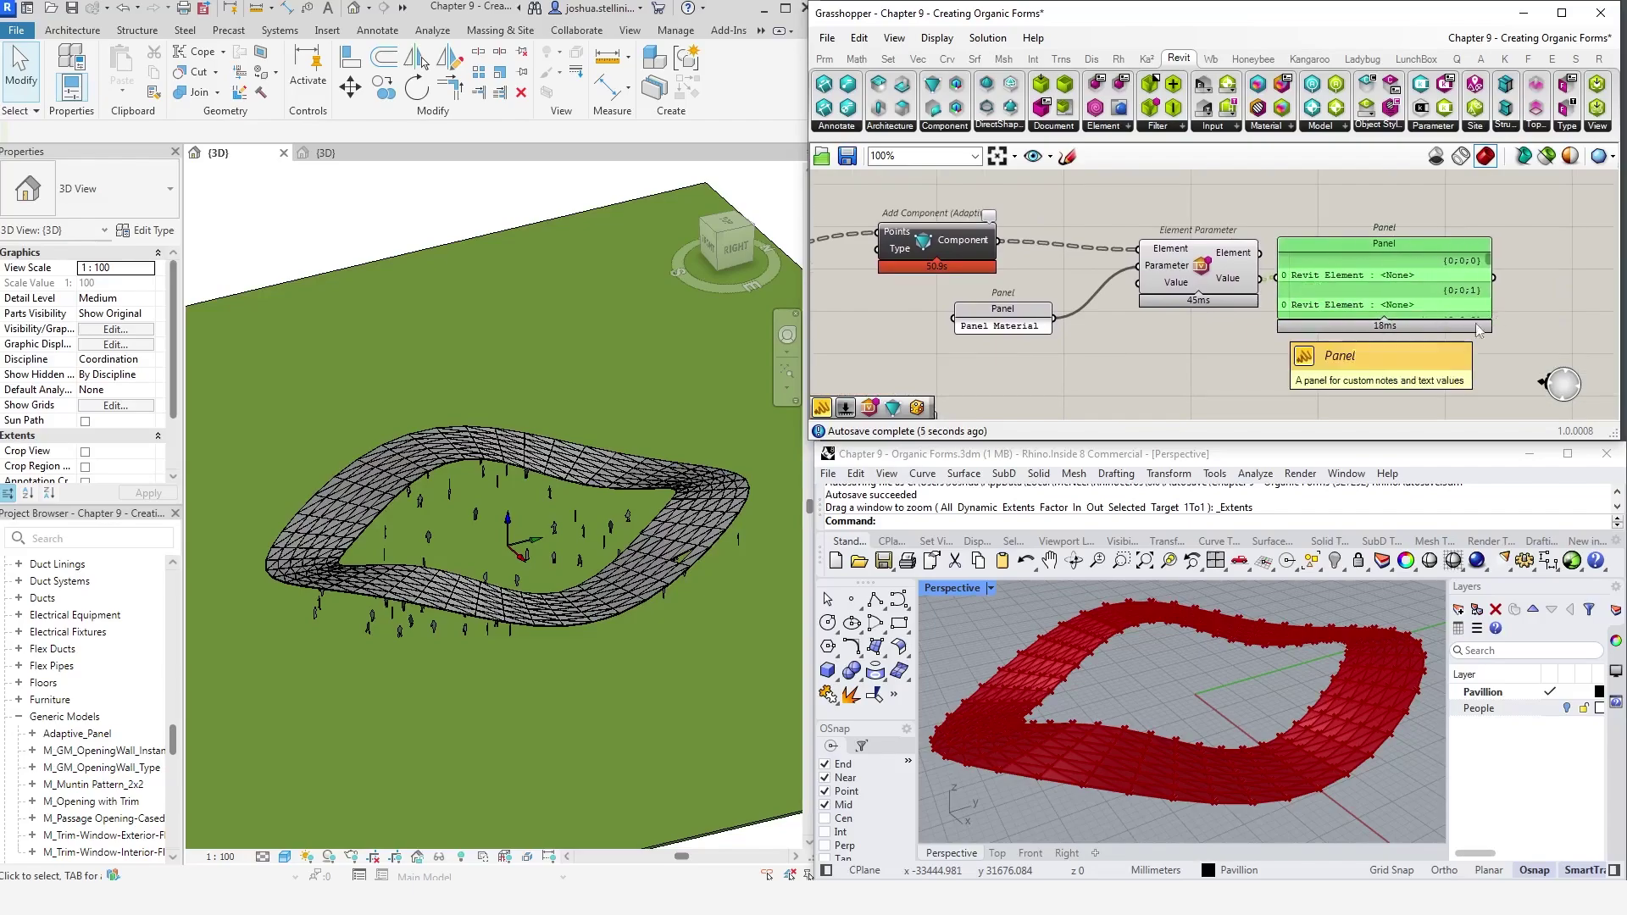
pyautogui.click(1256, 367)
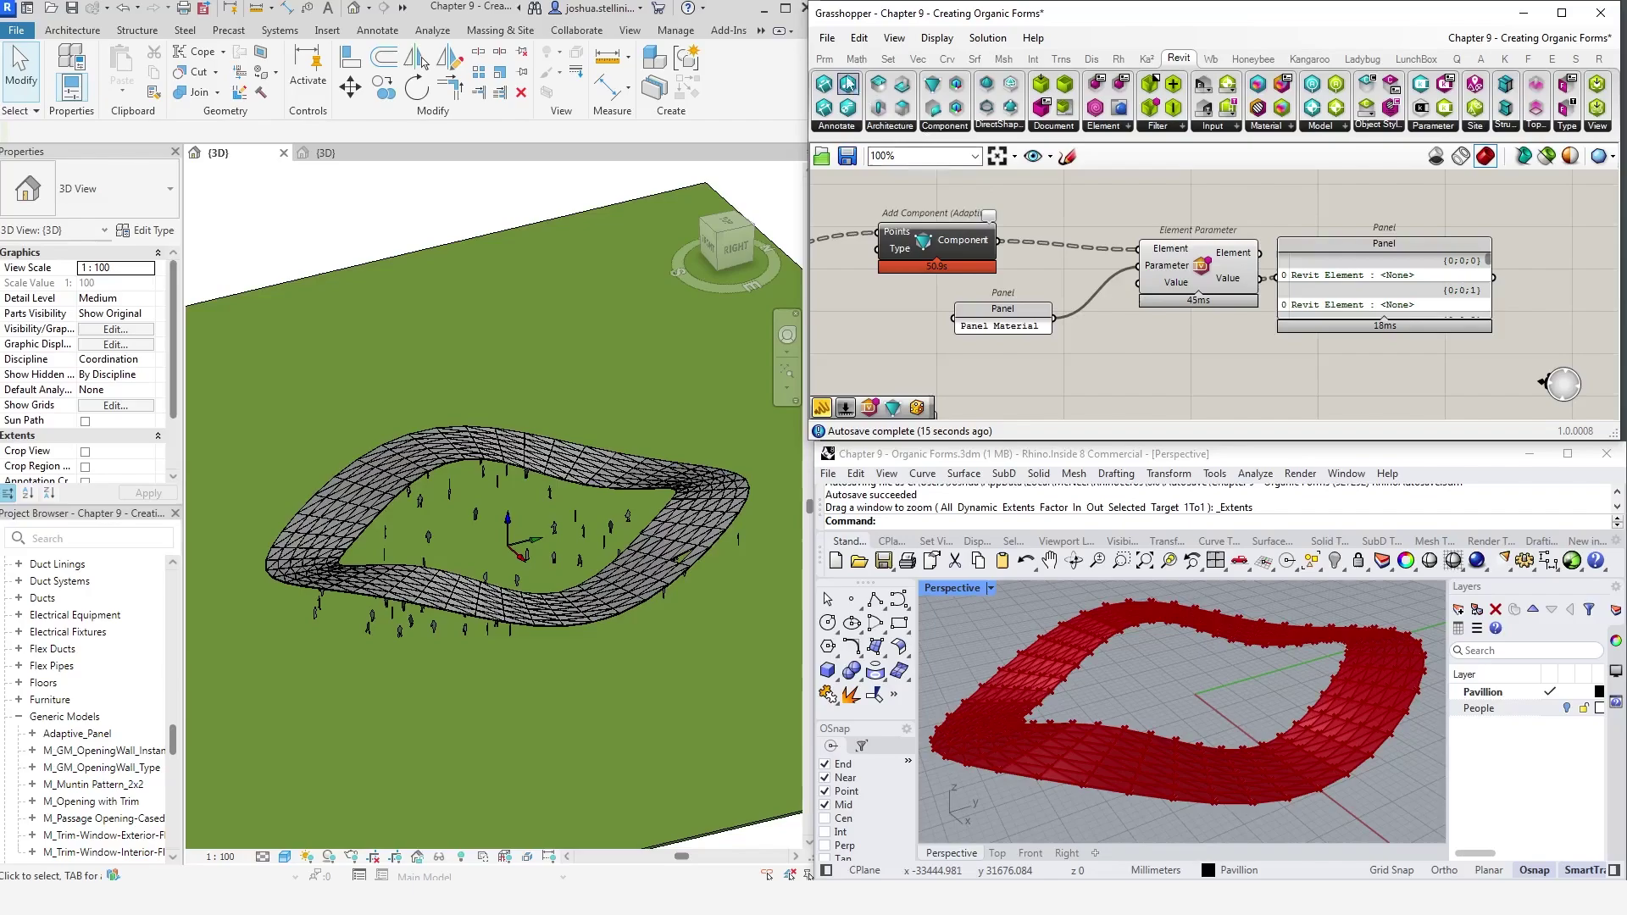
# Feed a Material parameter set to Glass into the Value input
pyautogui.click(824, 58)
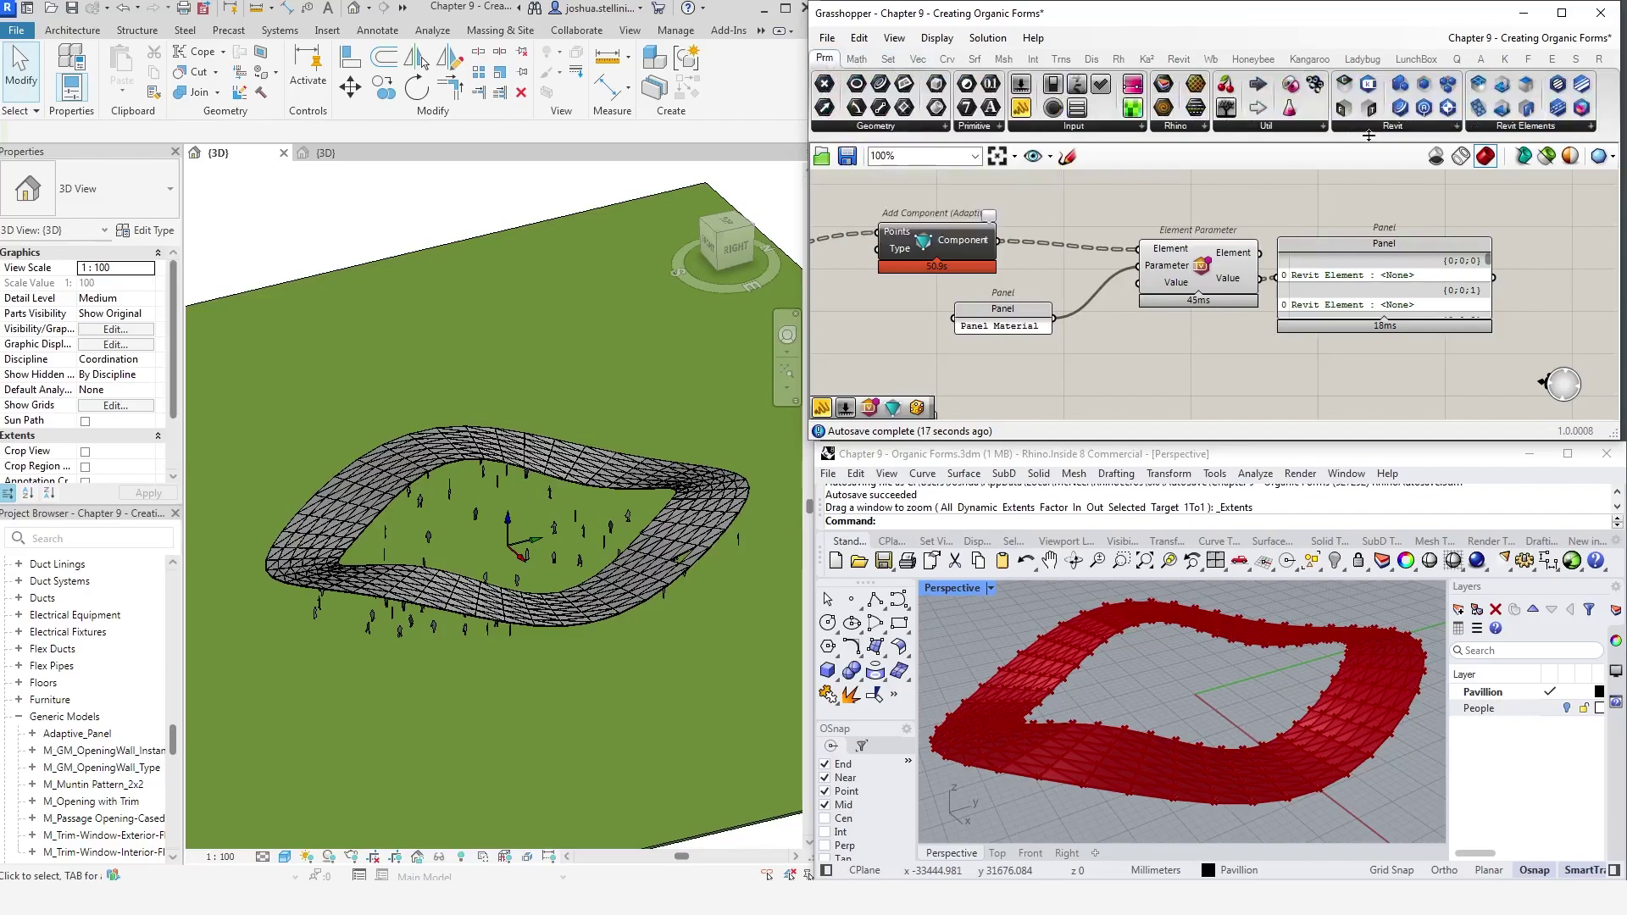
pyautogui.click(1478, 127)
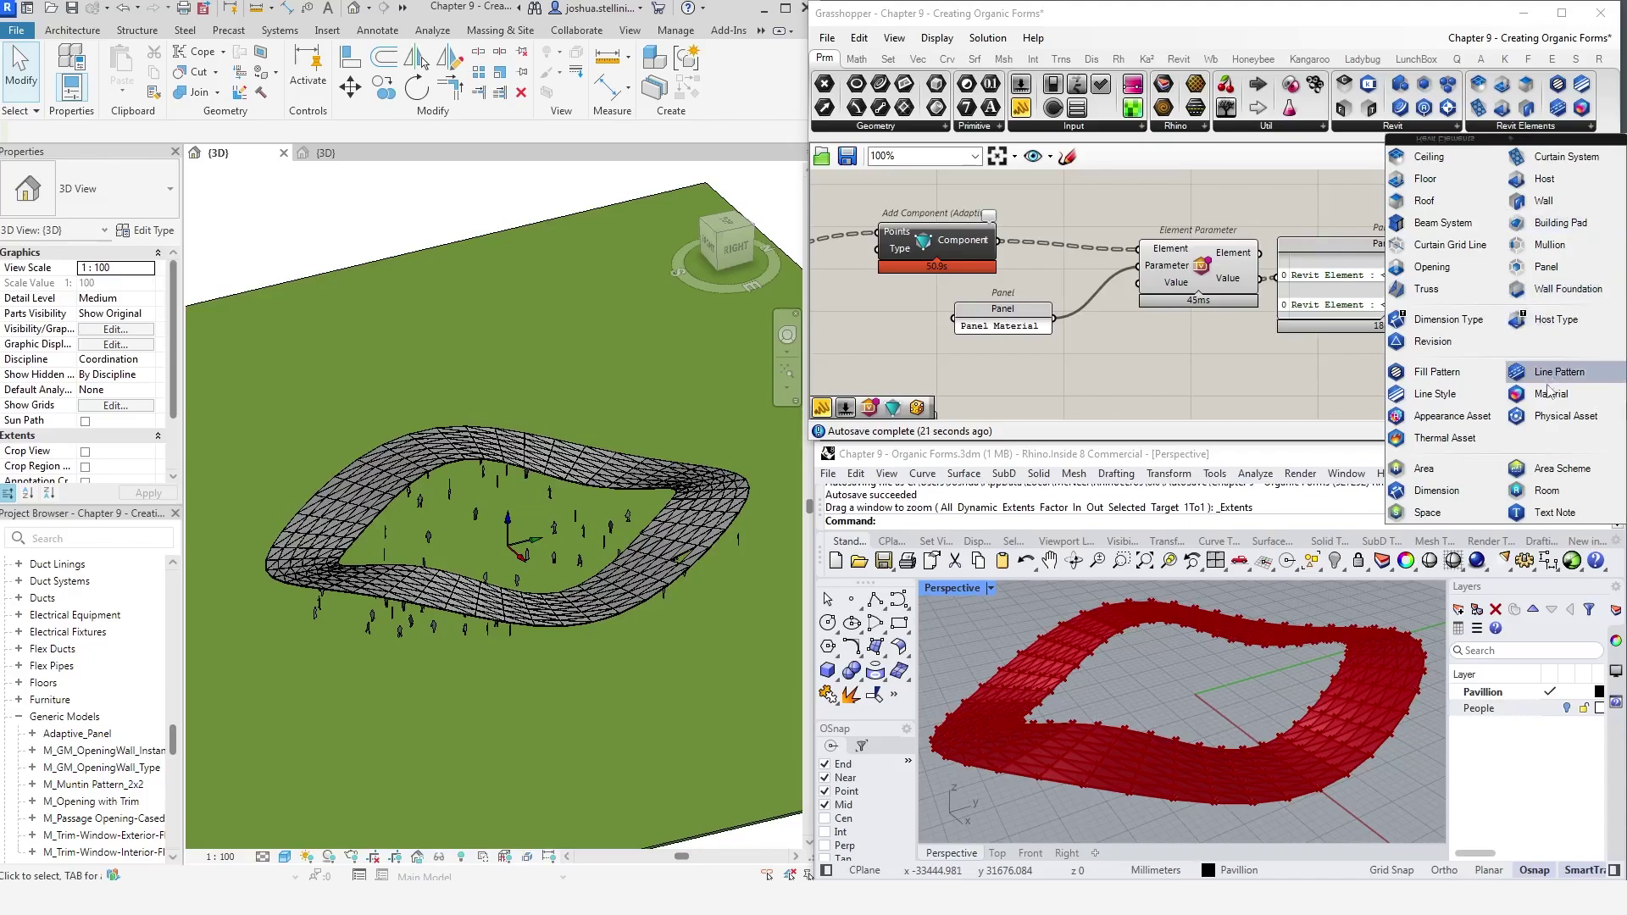
pyautogui.moveTo(1553, 378); pyautogui.dragTo(1045, 383)
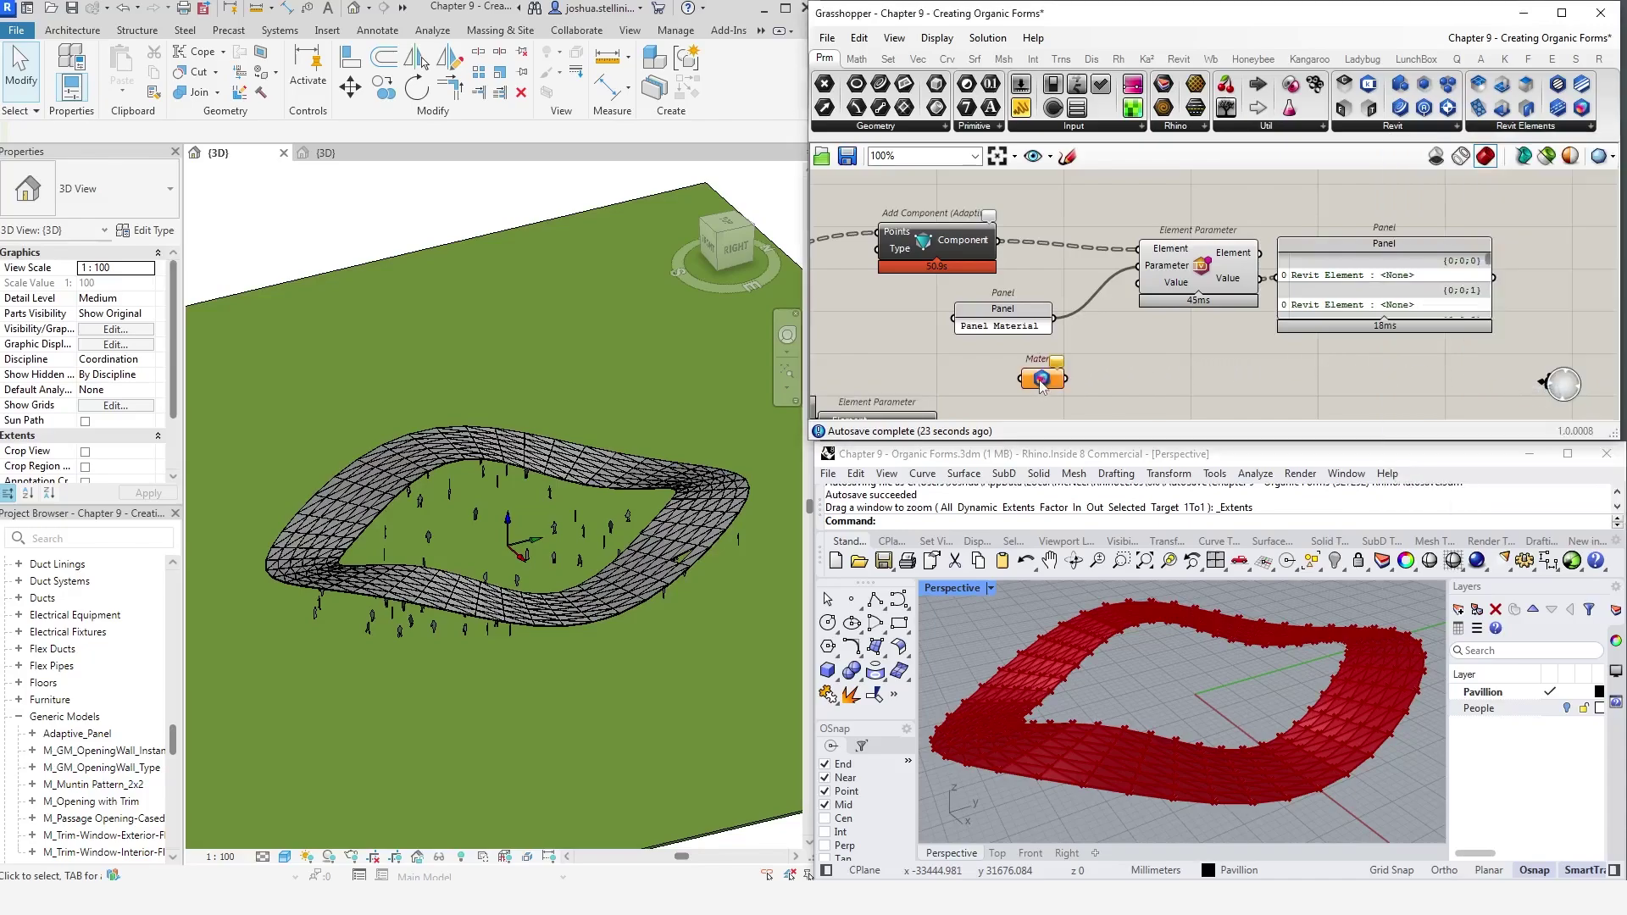
pyautogui.click(1041, 381)
pyautogui.rightClick(1047, 385)
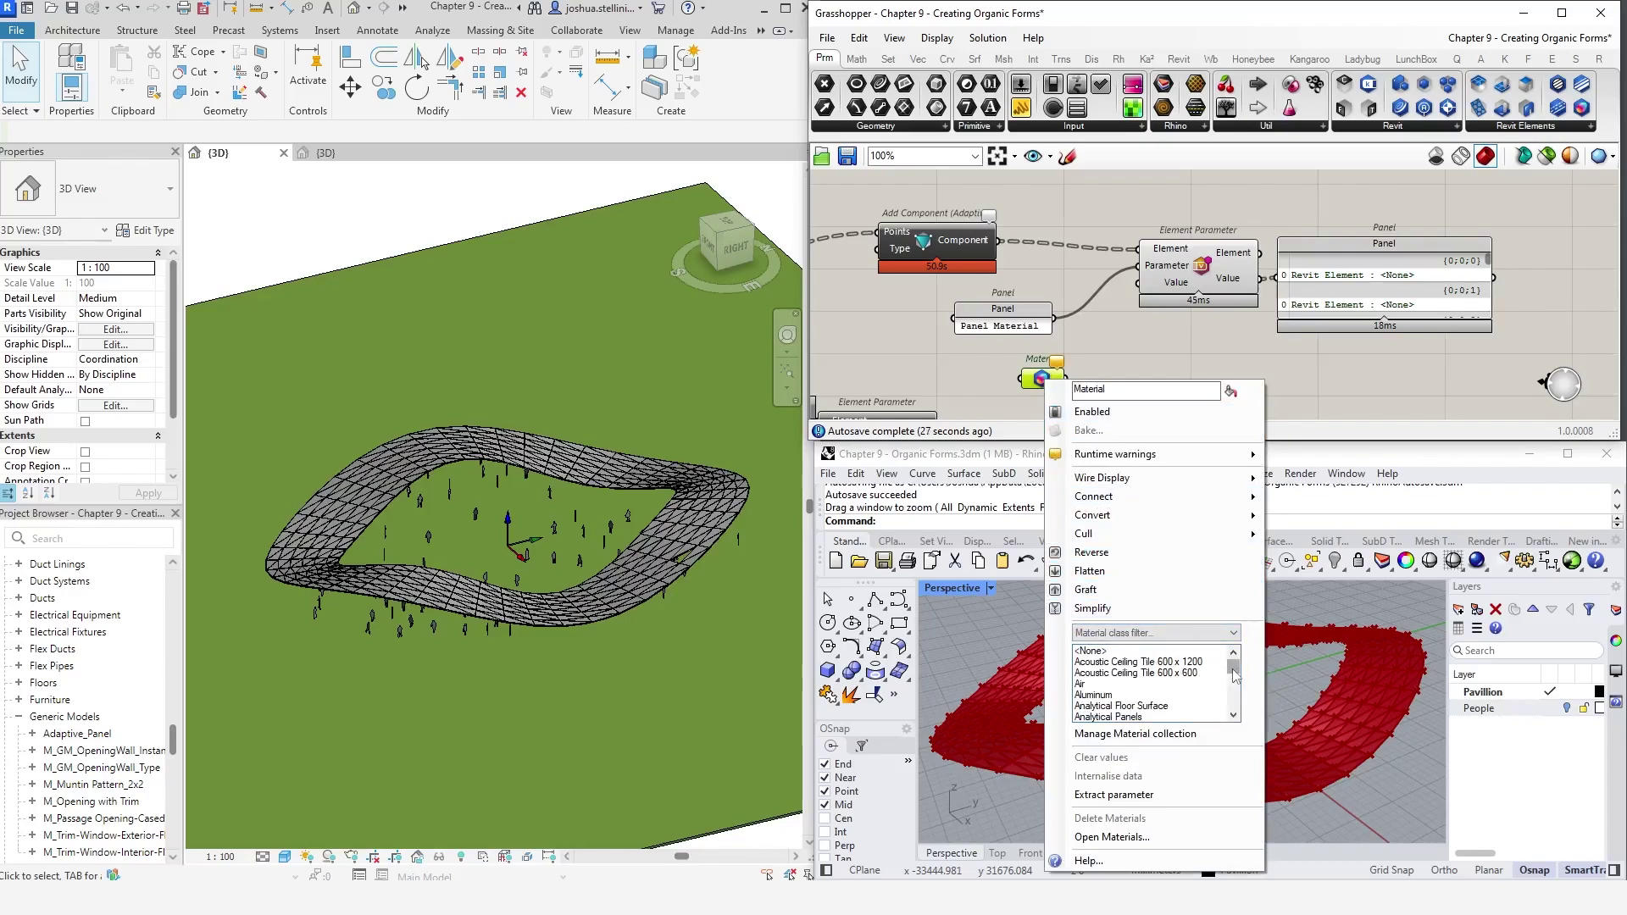
pyautogui.moveTo(1233, 672); pyautogui.dragTo(1231, 682)
pyautogui.click(1117, 663)
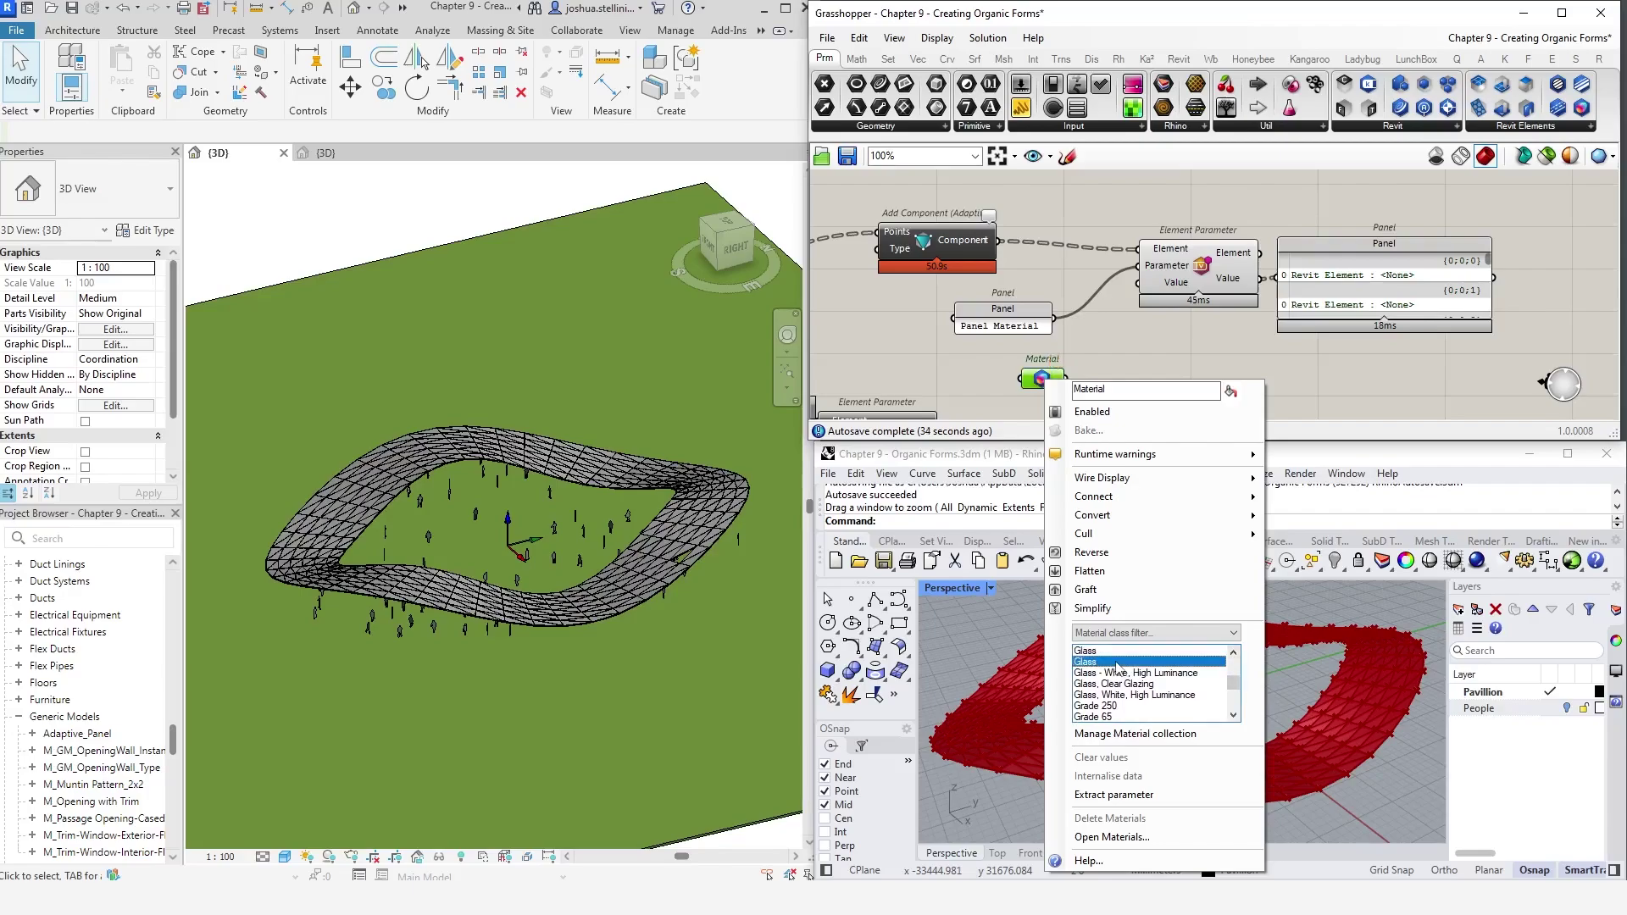
pyautogui.click(1098, 331)
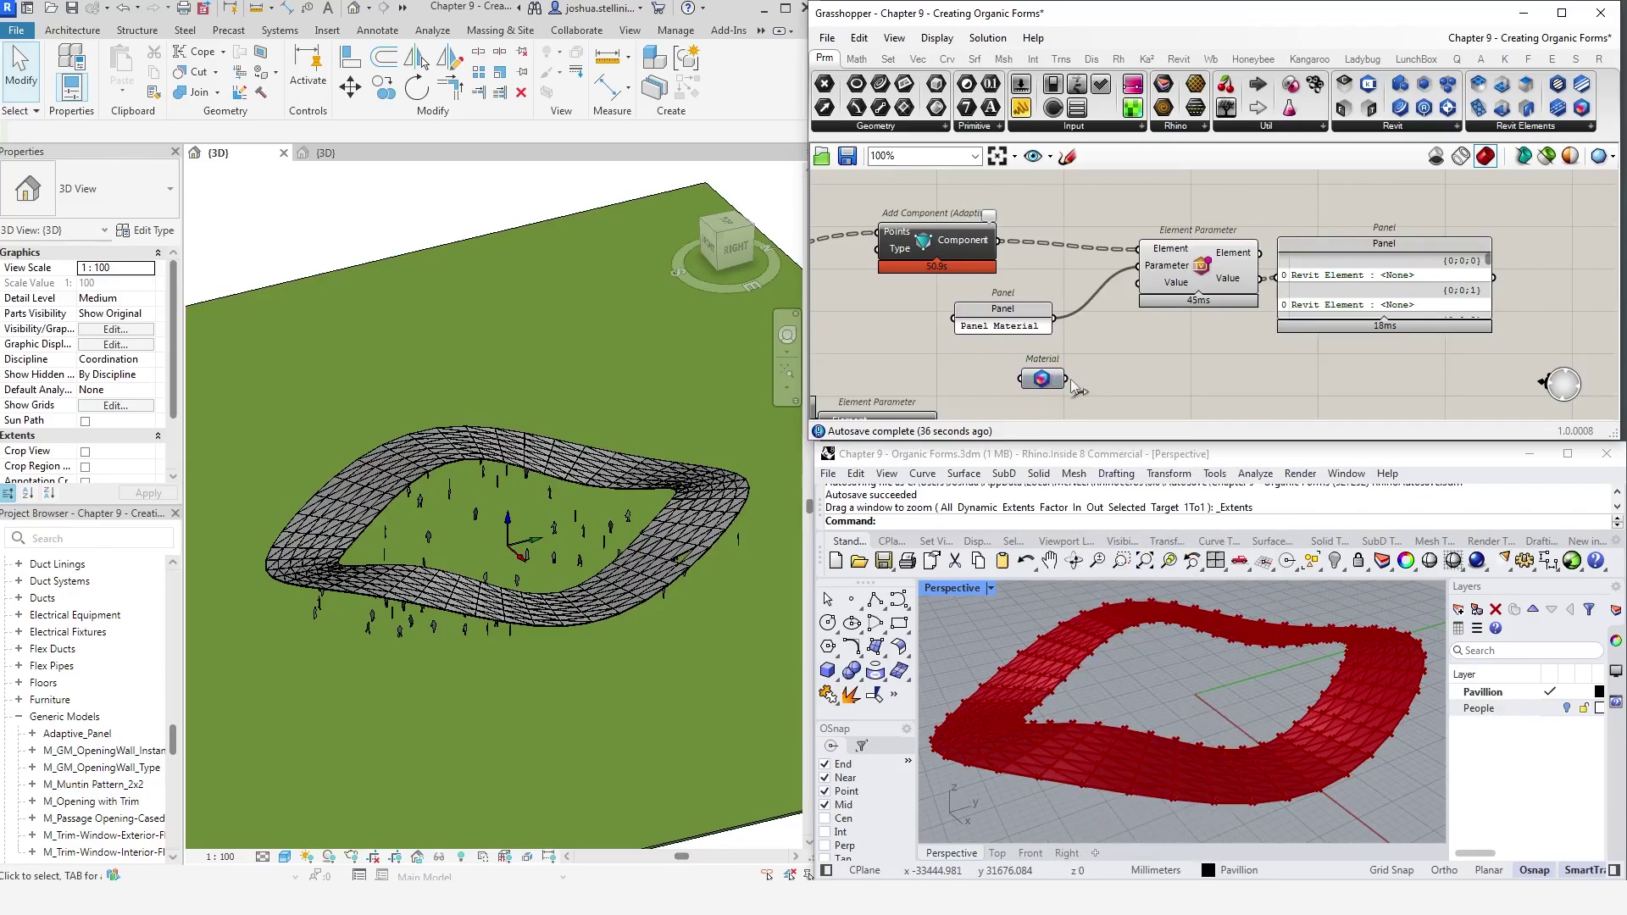
pyautogui.moveTo(1068, 379); pyautogui.dragTo(1138, 285)
pyautogui.click(1134, 282)
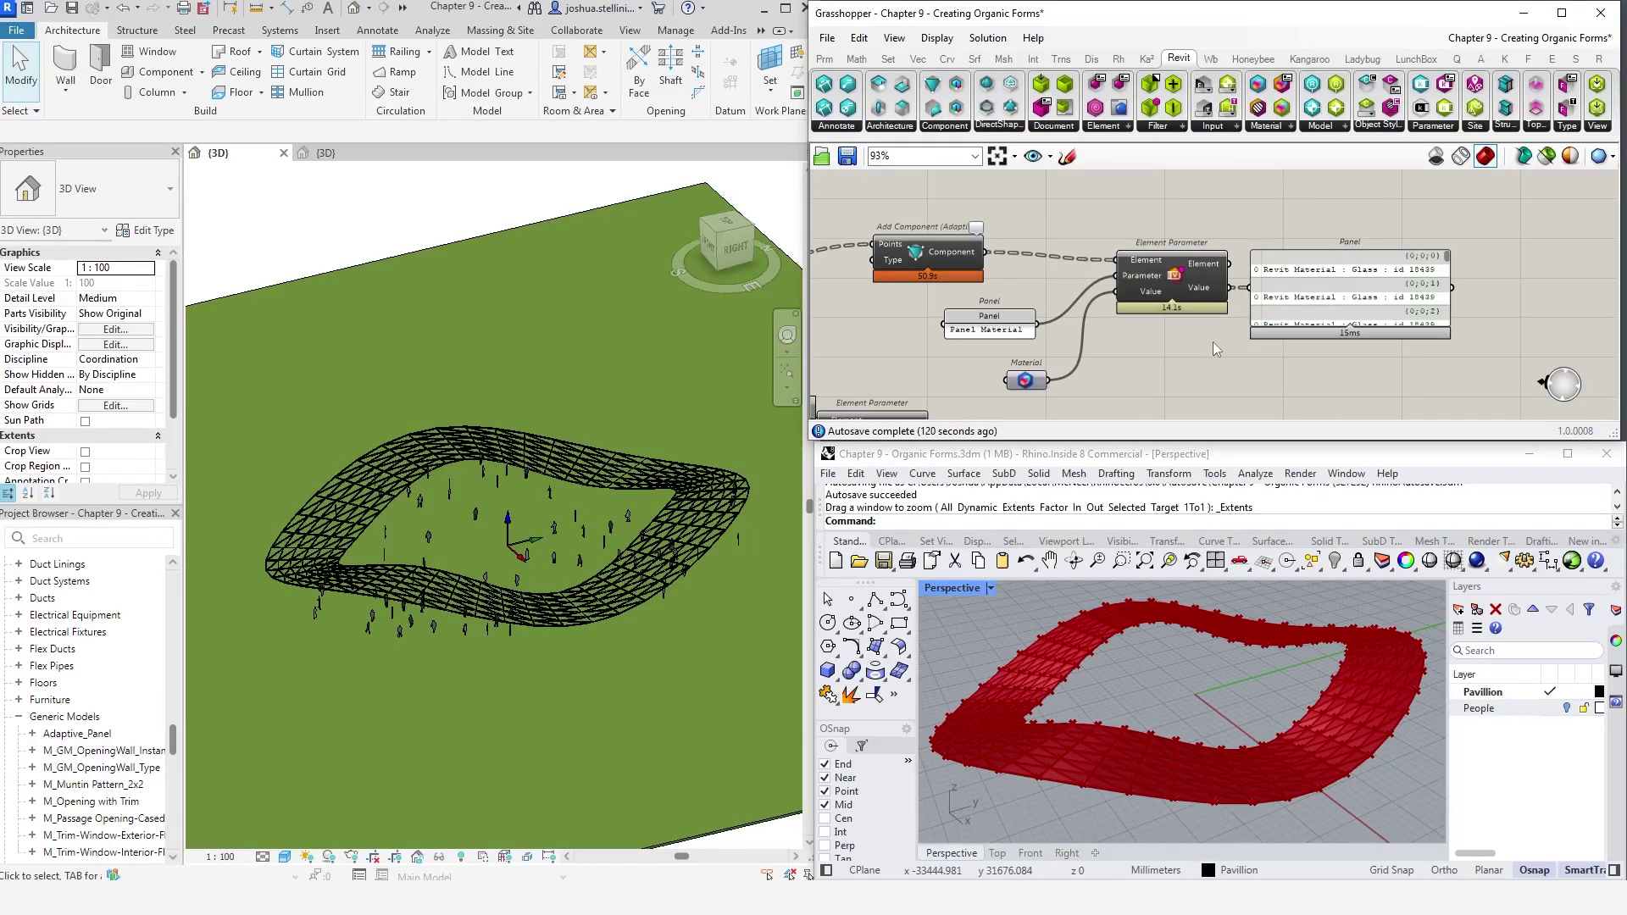
# Inspect the glass panels in Revit, then select the name, material and parameter components
pyautogui.moveTo(595, 552); pyautogui.dragTo(643, 562, button='middle')
pyautogui.scroll(8, 600, 539)
pyautogui.scroll(-8, 593, 534)
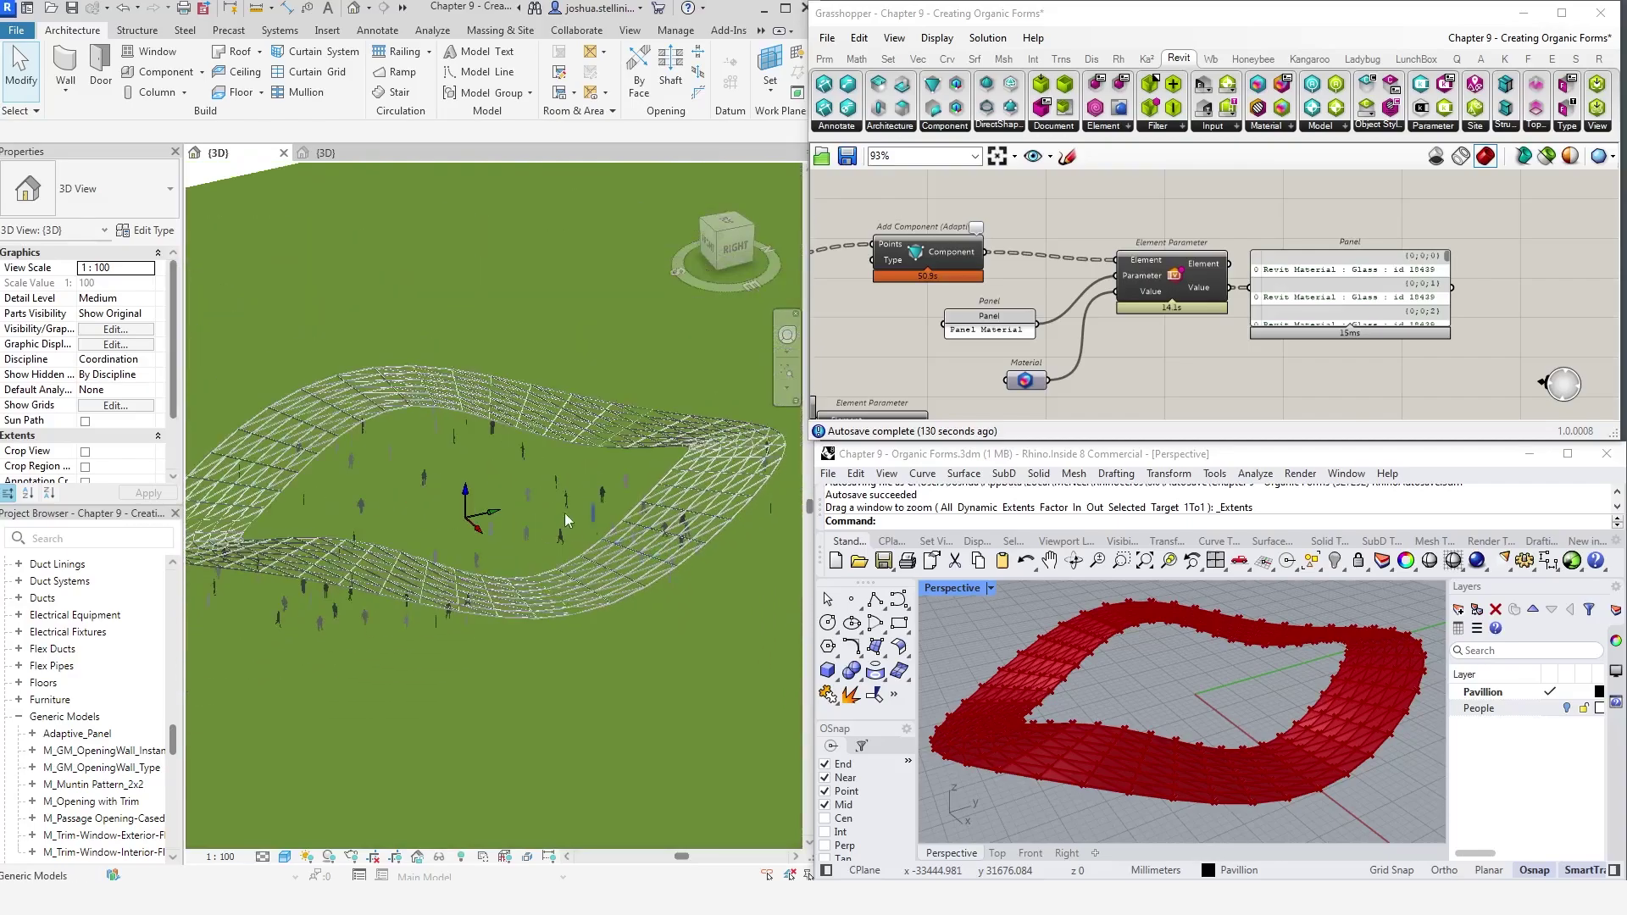
pyautogui.keyDown('shift'); pyautogui.moveTo(564, 512); pyautogui.dragTo(542, 517, button='middle'); pyautogui.keyUp('shift')
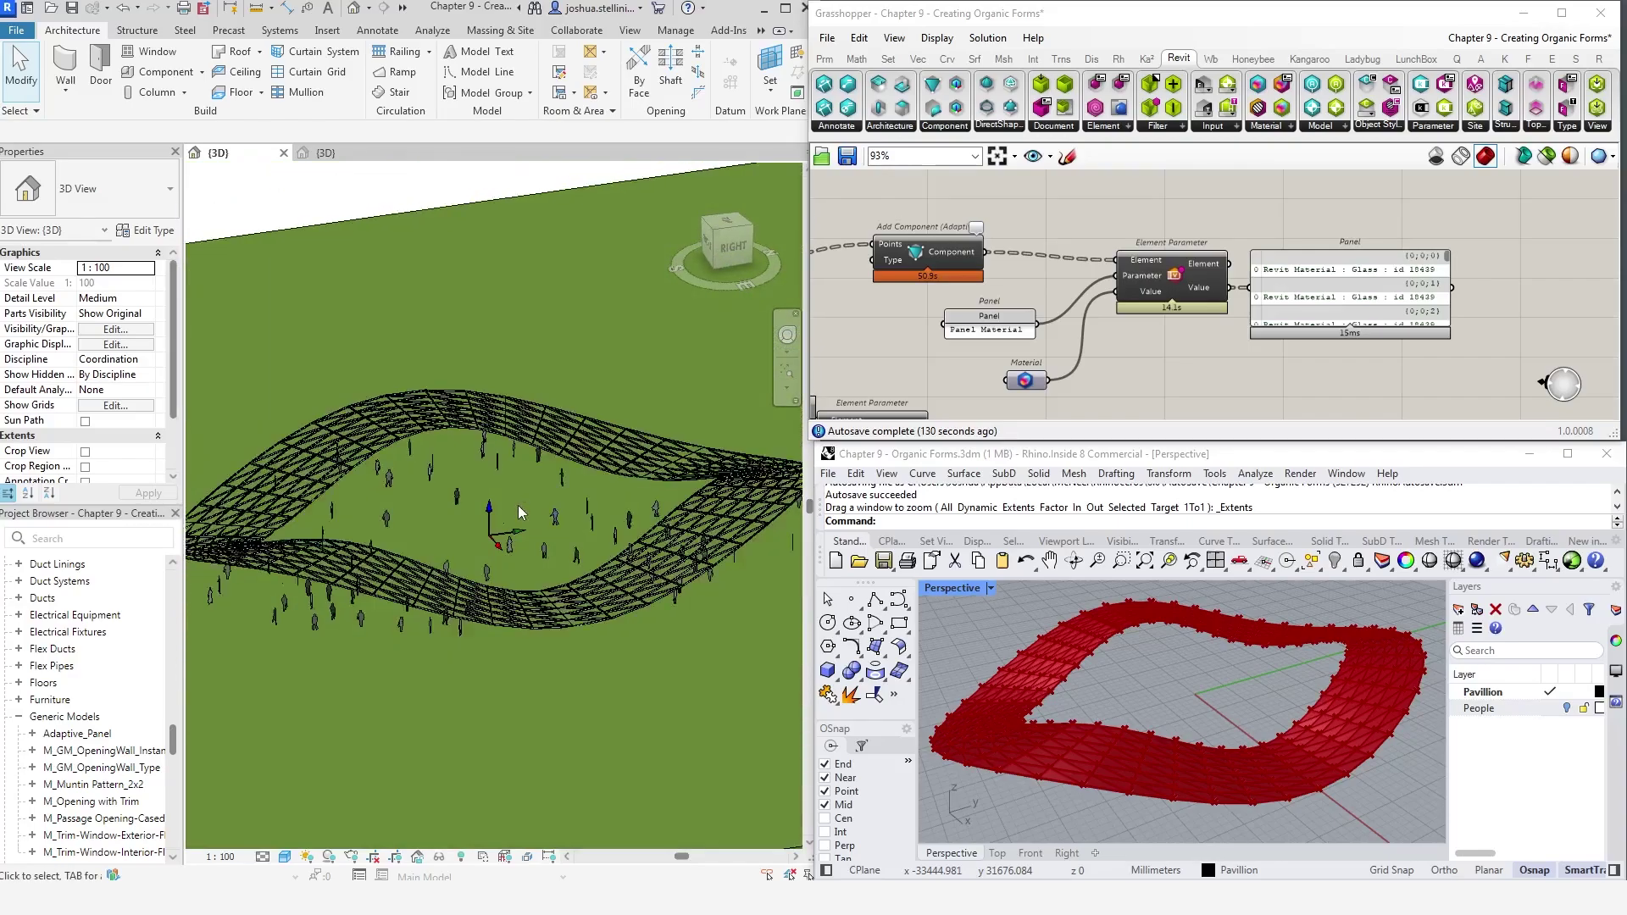
pyautogui.scroll(-3, 526, 500)
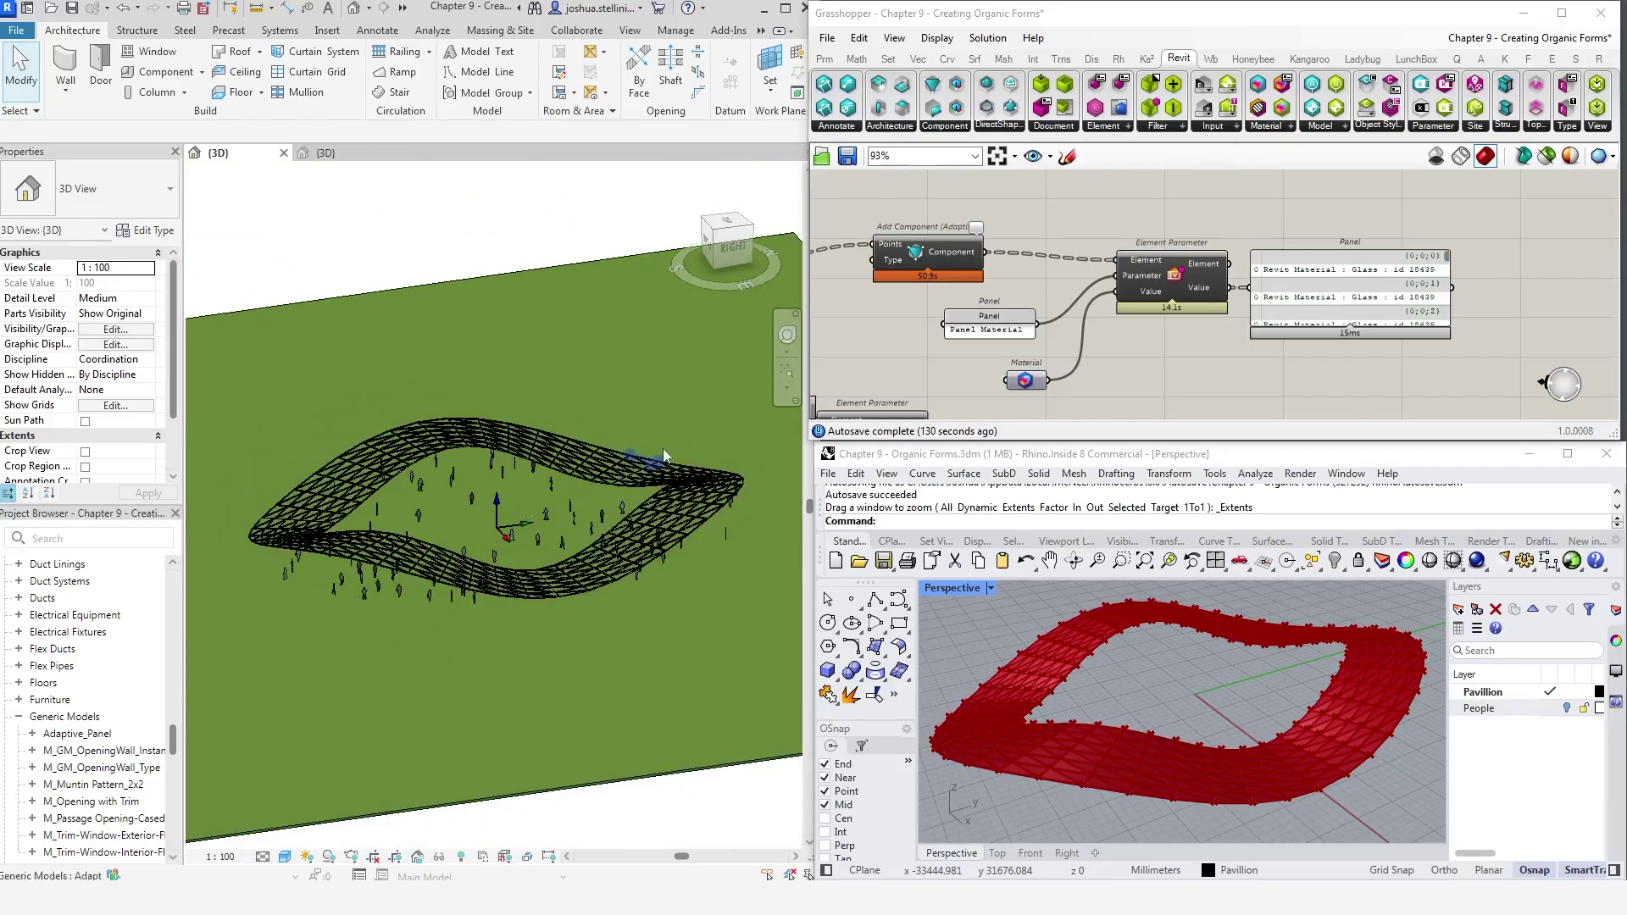
pyautogui.click(1167, 366)
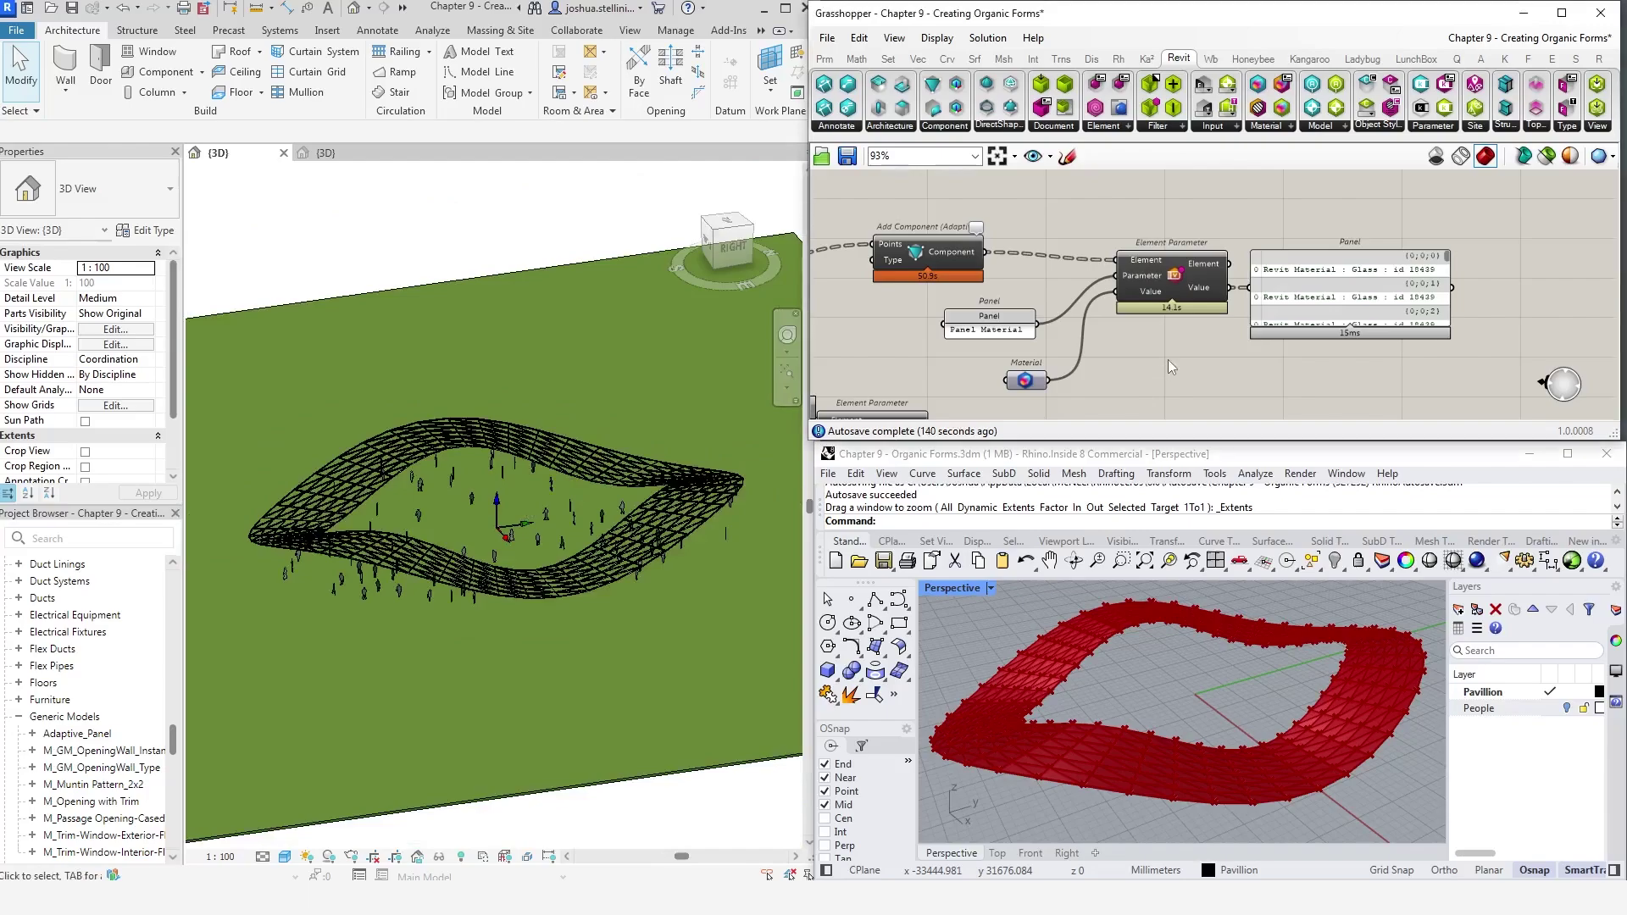
pyautogui.moveTo(1220, 401); pyautogui.dragTo(1023, 270)
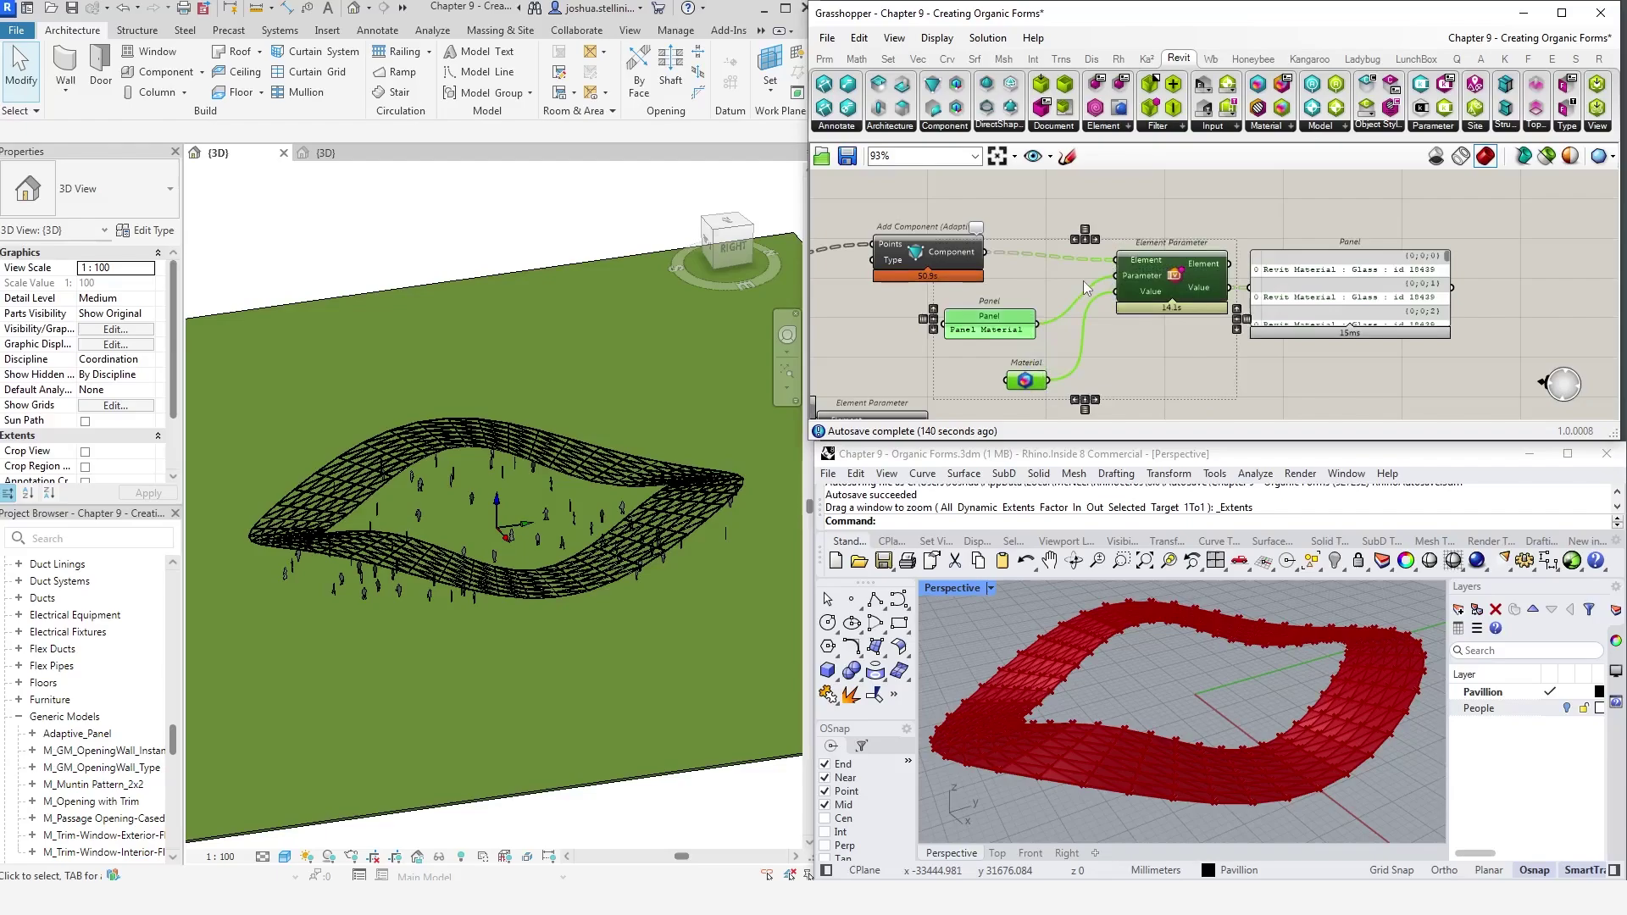
# Copy the Panel Material setter components and delete the redundant values panel
pyautogui.keyDown('alt'); pyautogui.moveTo(1155, 281); pyautogui.dragTo(1547, 294); pyautogui.keyUp('alt')
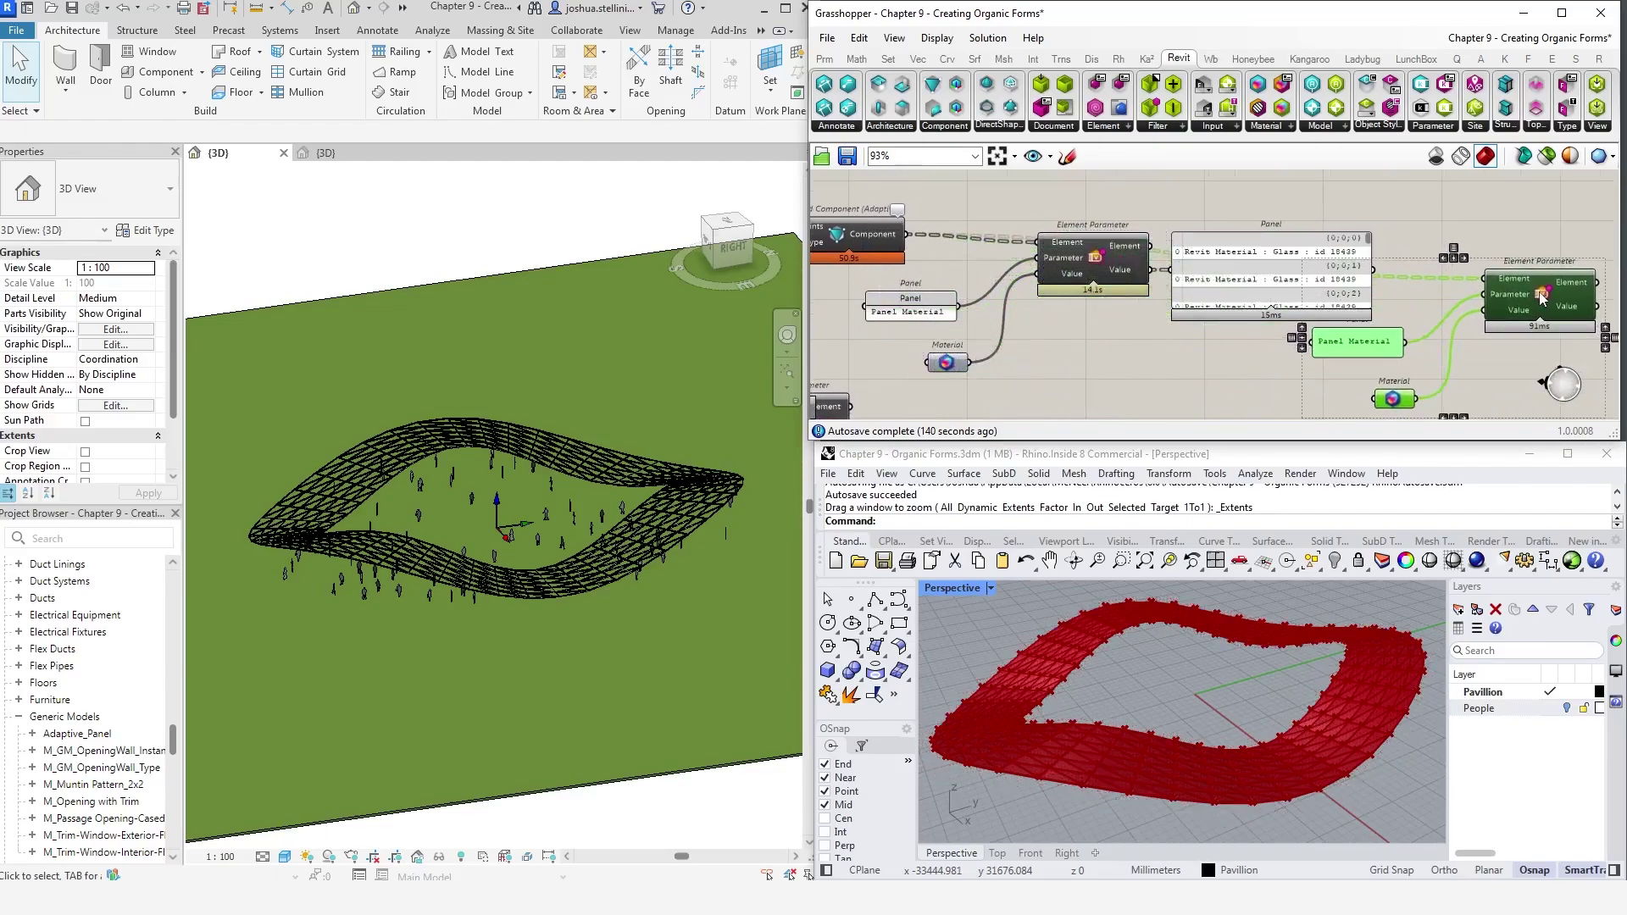
pyautogui.click(1315, 284)
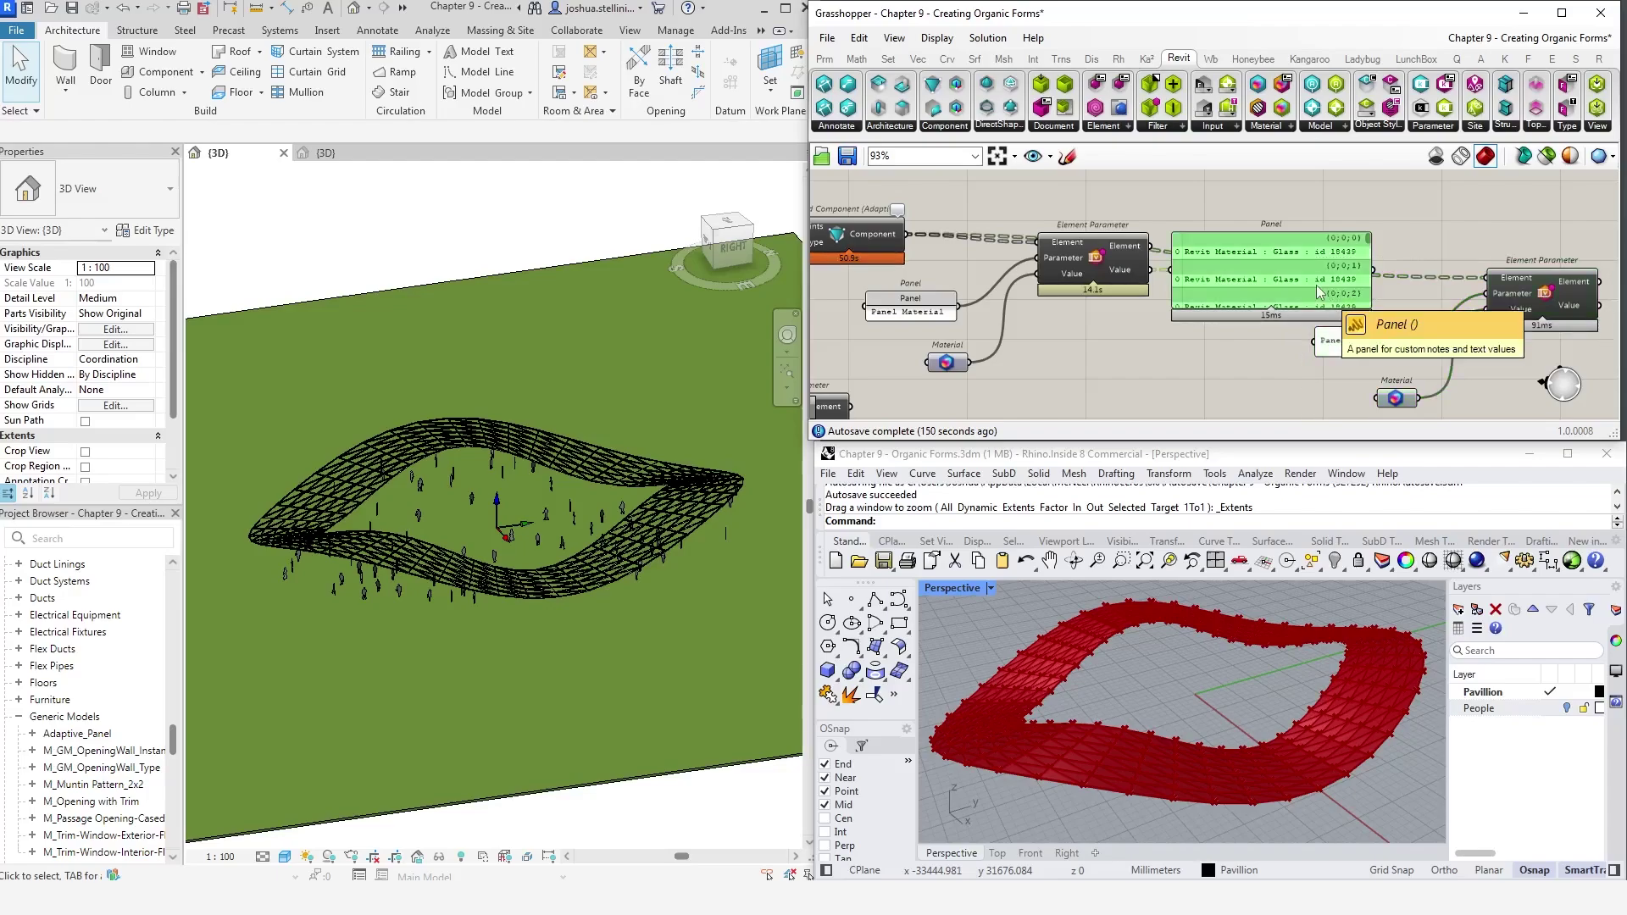
pyautogui.press('Delete')
pyautogui.moveTo(1309, 271); pyautogui.dragTo(1265, 258, button='right')
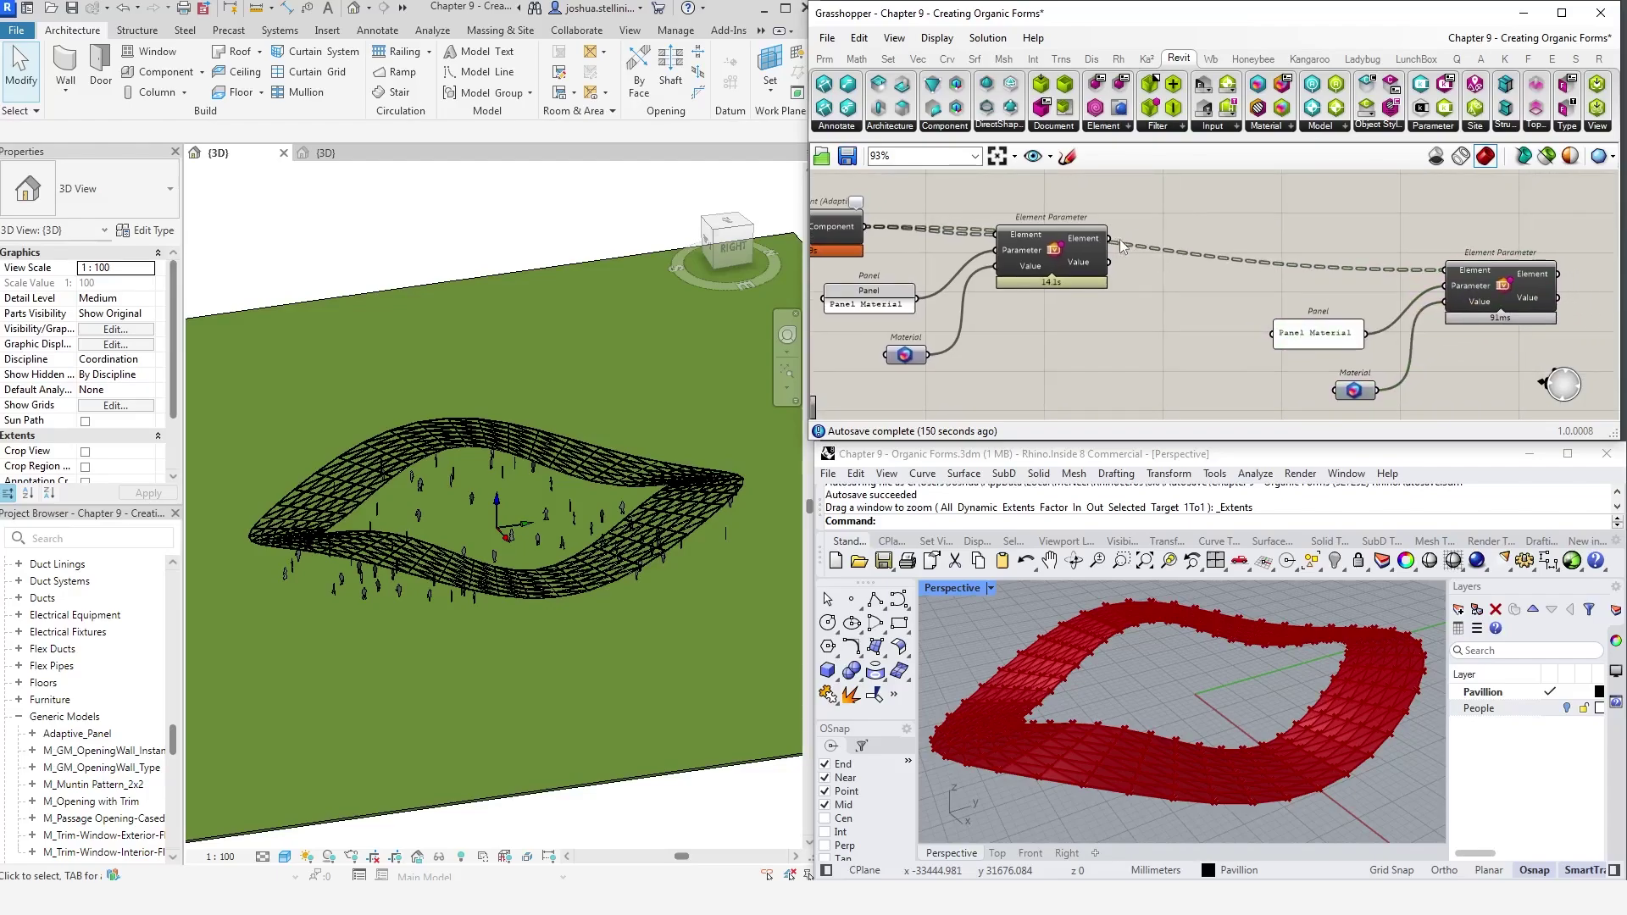
# Add a Random Reduce component fed by the panel elements
pyautogui.doubleClick(1215, 227)
pyautogui.write('random red')
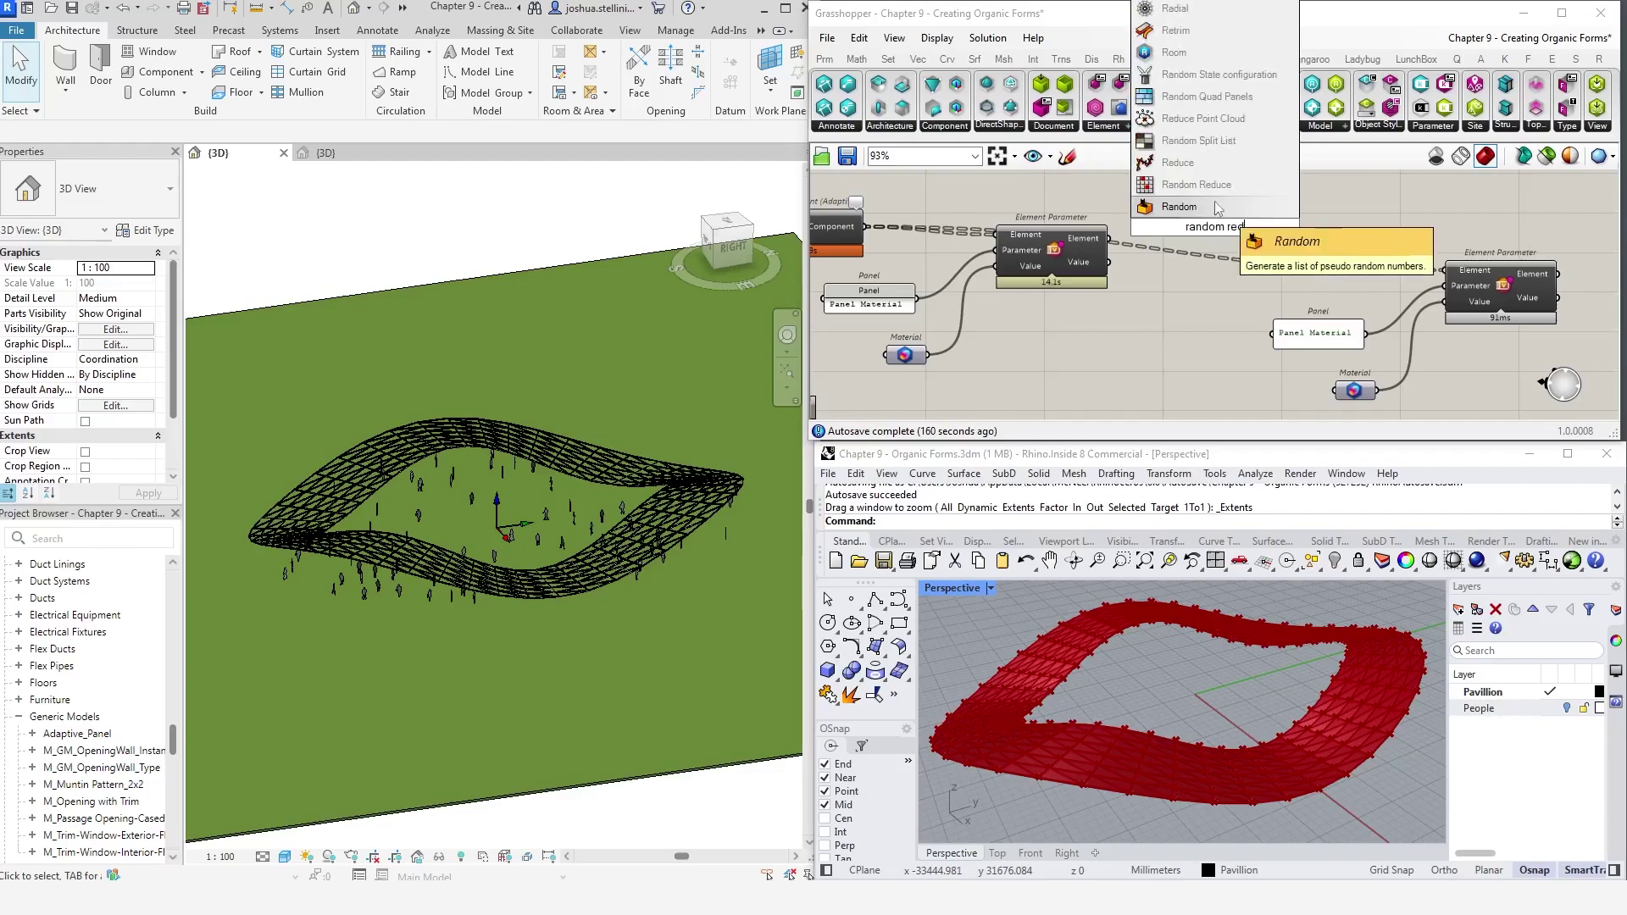
pyautogui.click(1217, 191)
pyautogui.moveTo(1110, 239); pyautogui.dragTo(1445, 270)
pyautogui.moveTo(1254, 257); pyautogui.dragTo(1271, 269)
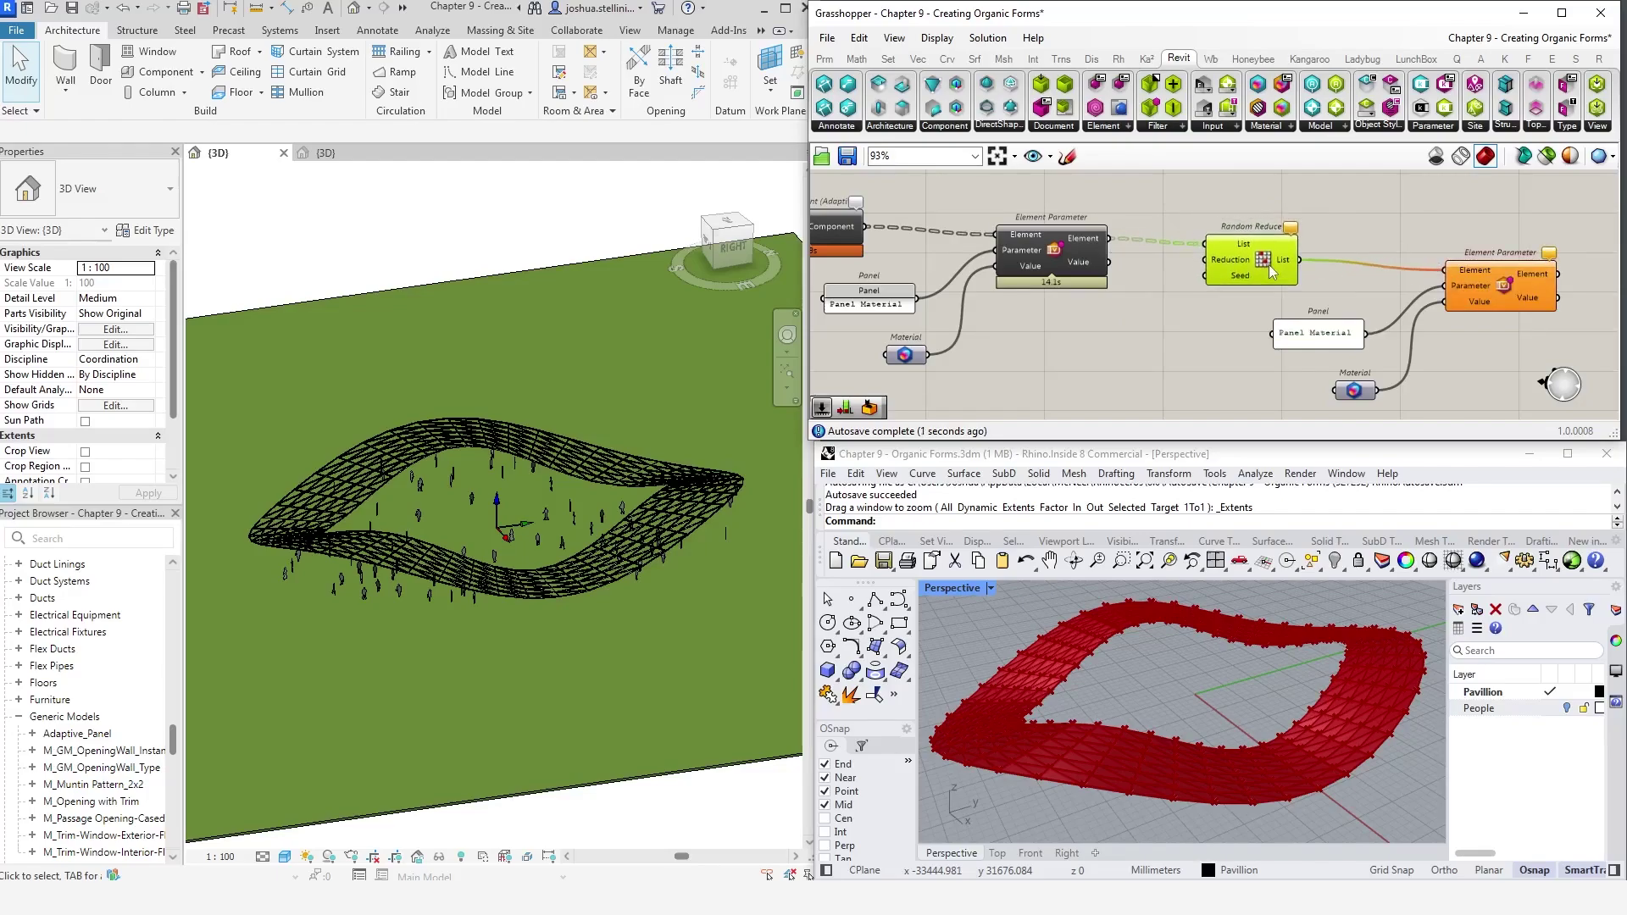
# Give Random Reduce a 120 slider and flattened list, and delete the Glass material input
pyautogui.doubleClick(1122, 337)
pyautogui.write('120')
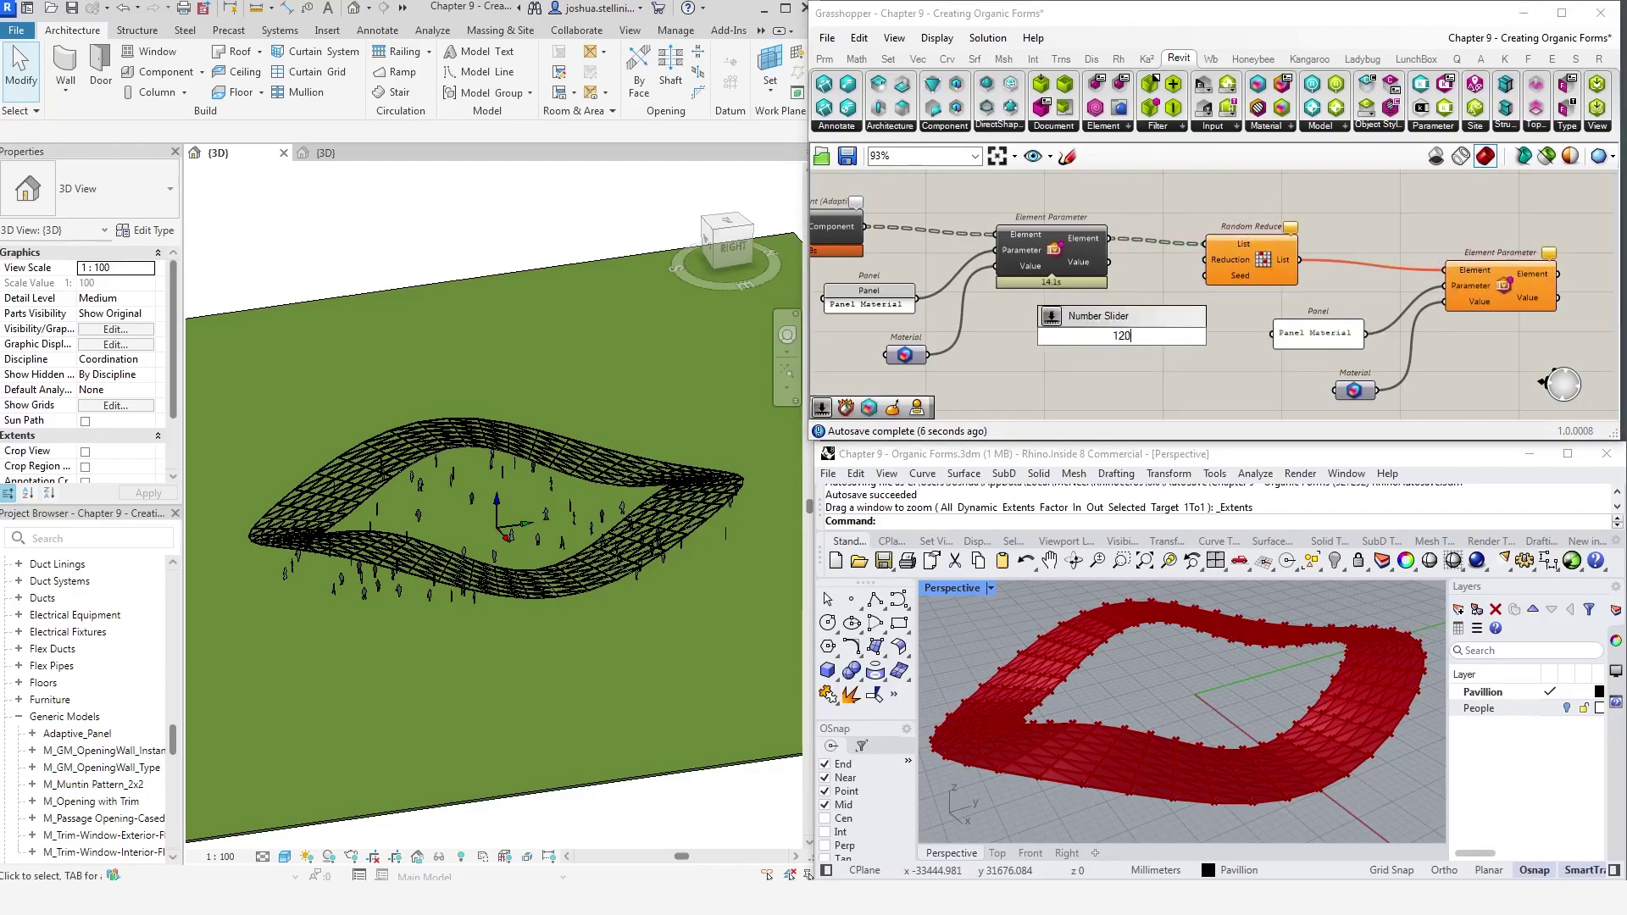
pyautogui.press('Return')
pyautogui.moveTo(1204, 336); pyautogui.dragTo(1205, 270)
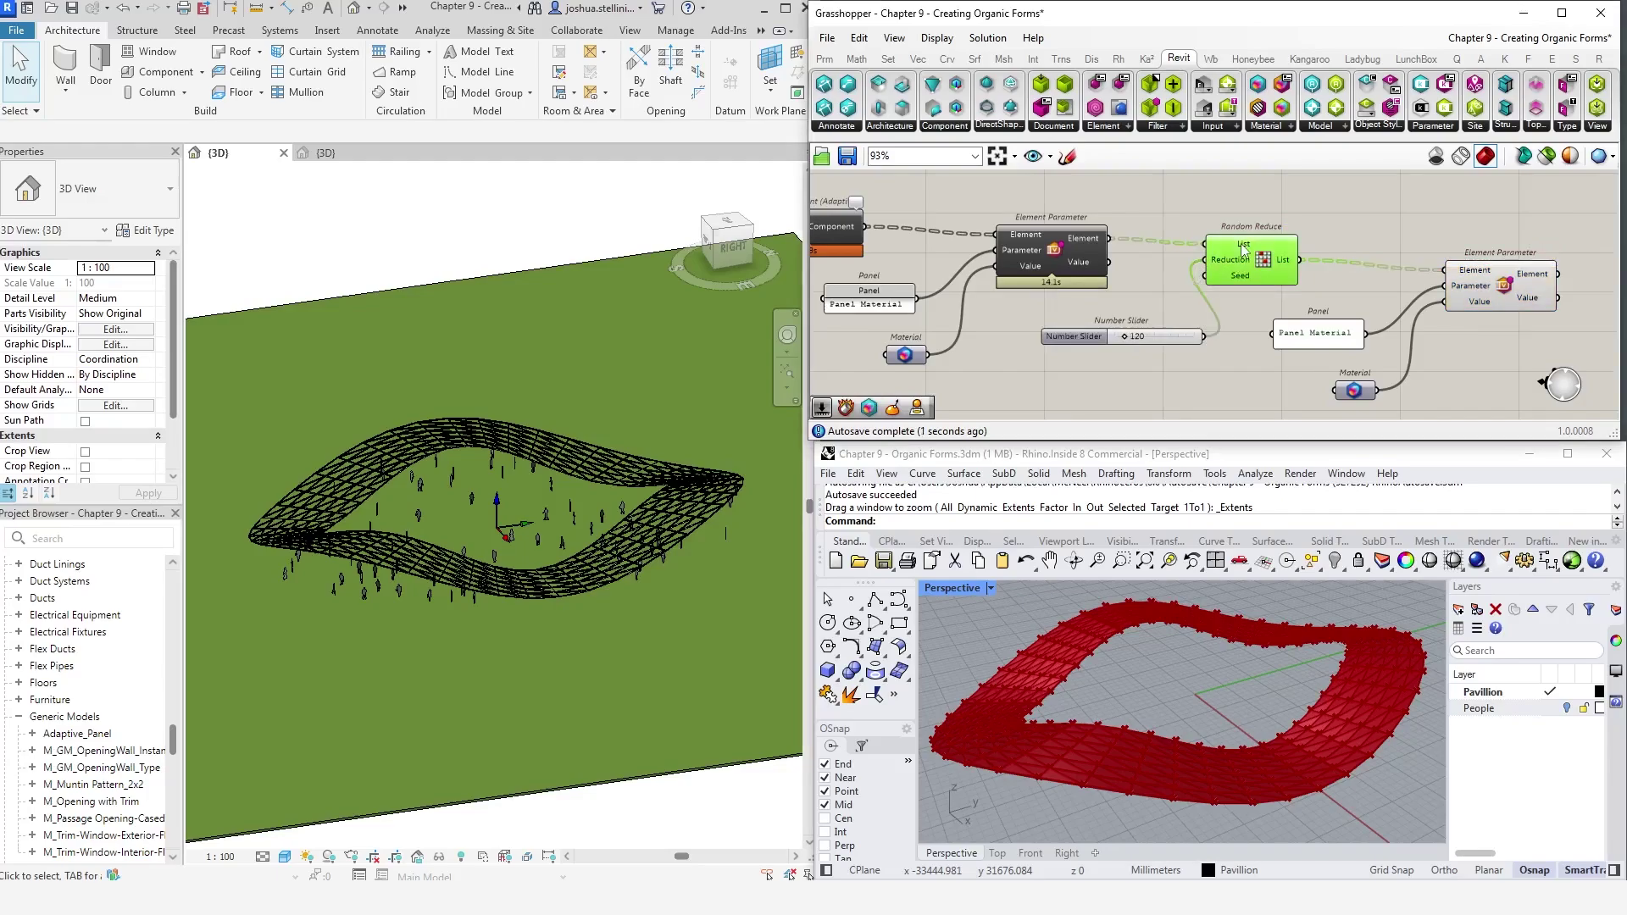
pyautogui.rightClick(1243, 248)
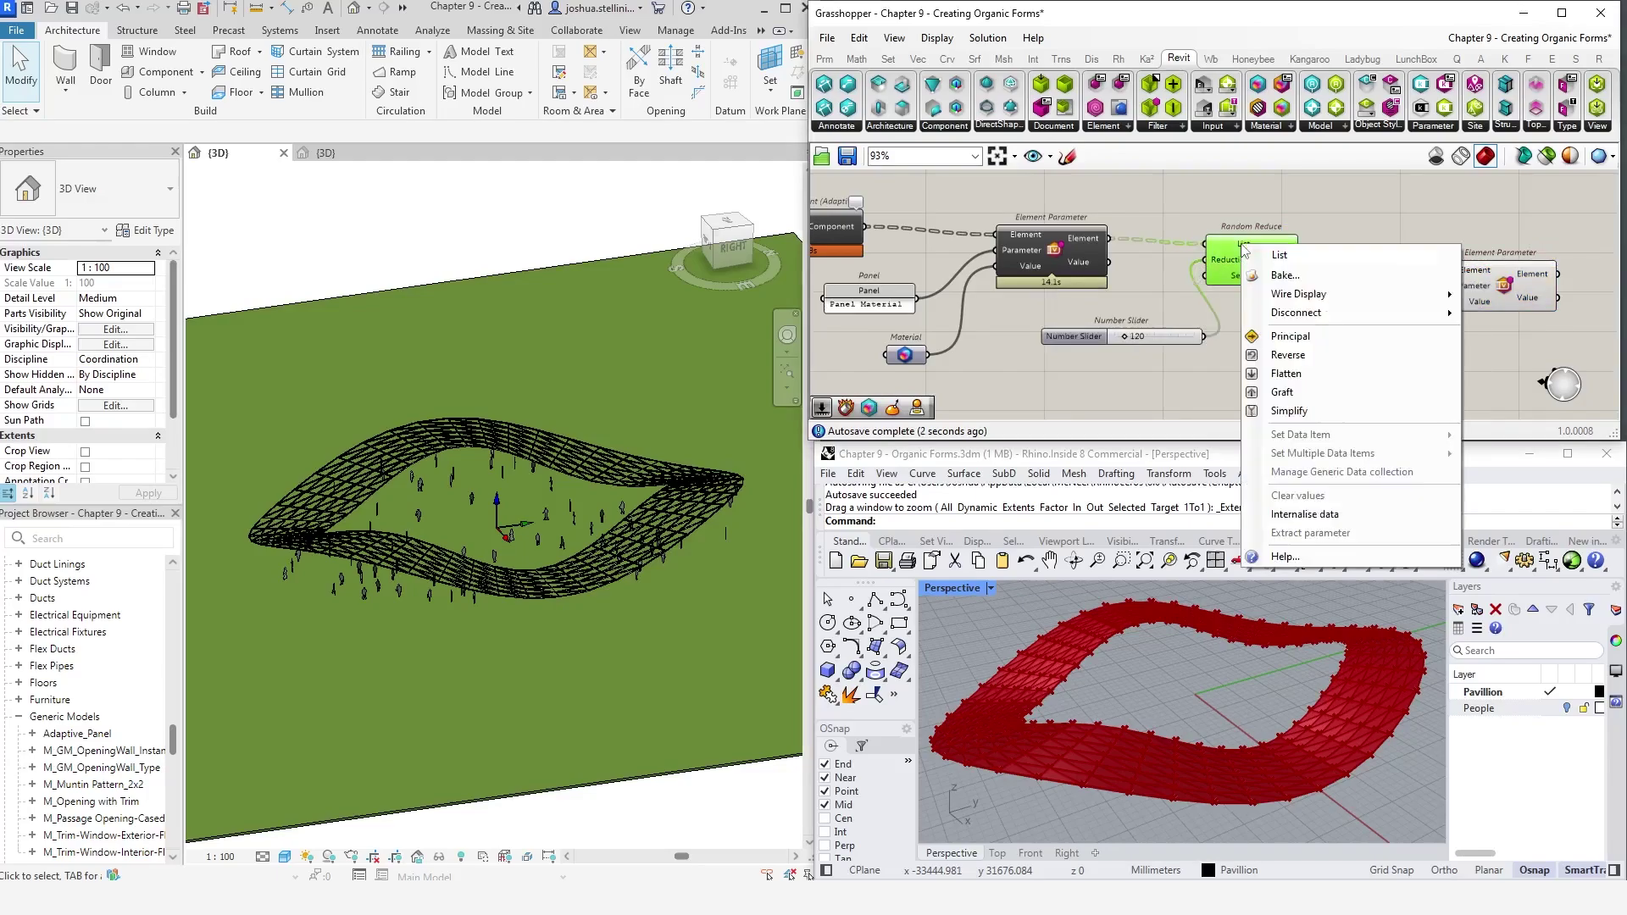
pyautogui.click(1302, 371)
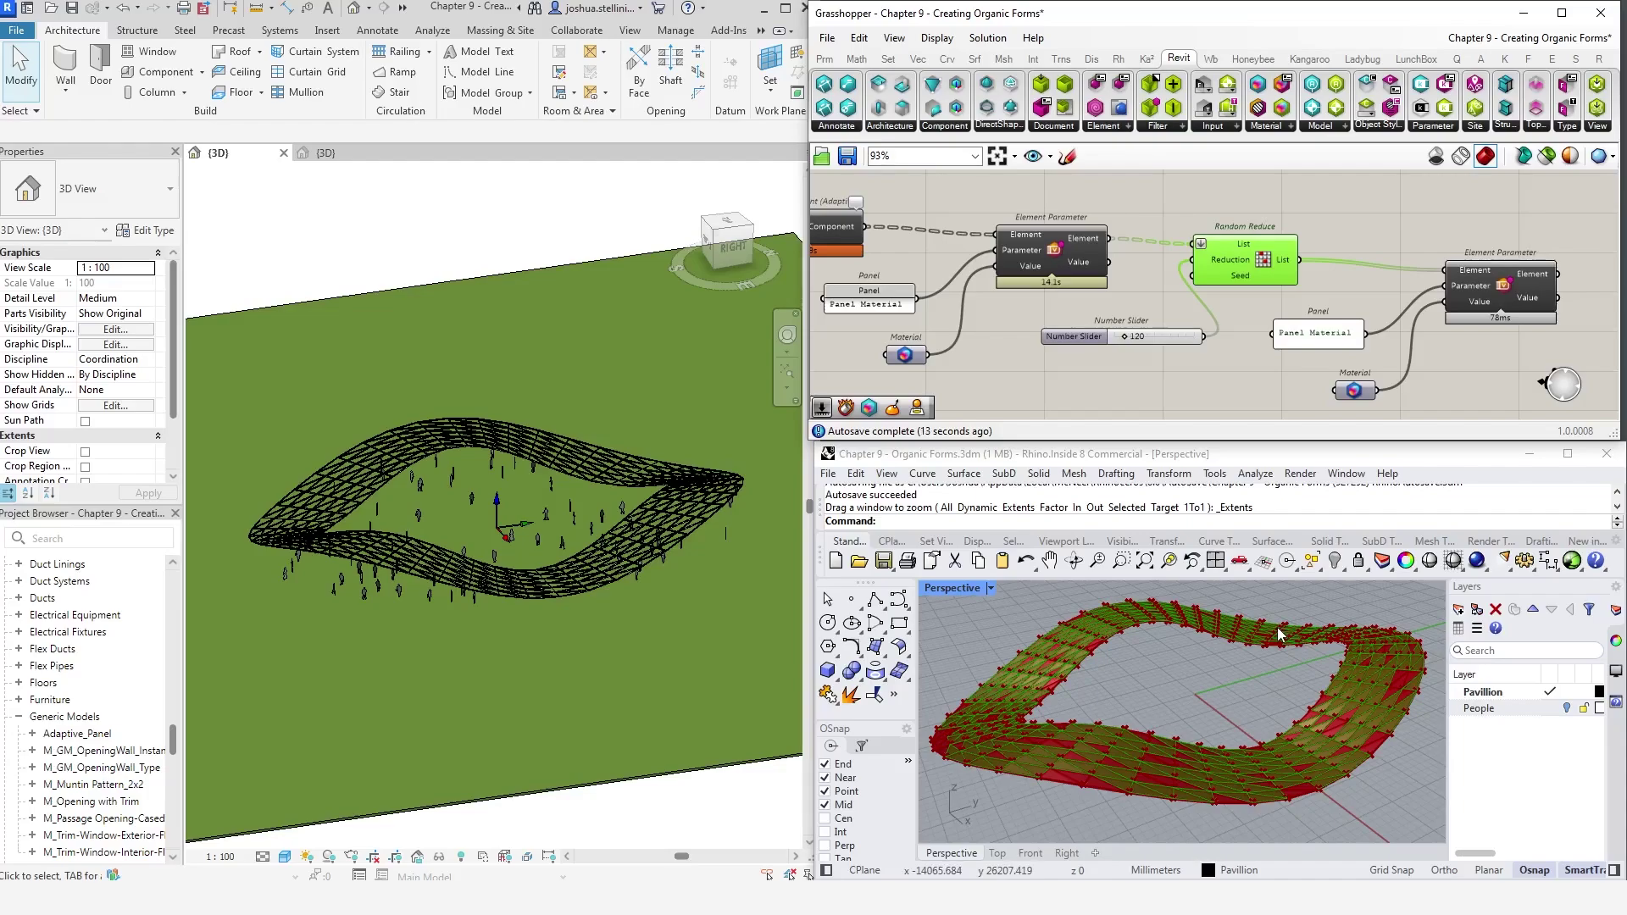
pyautogui.click(1354, 392)
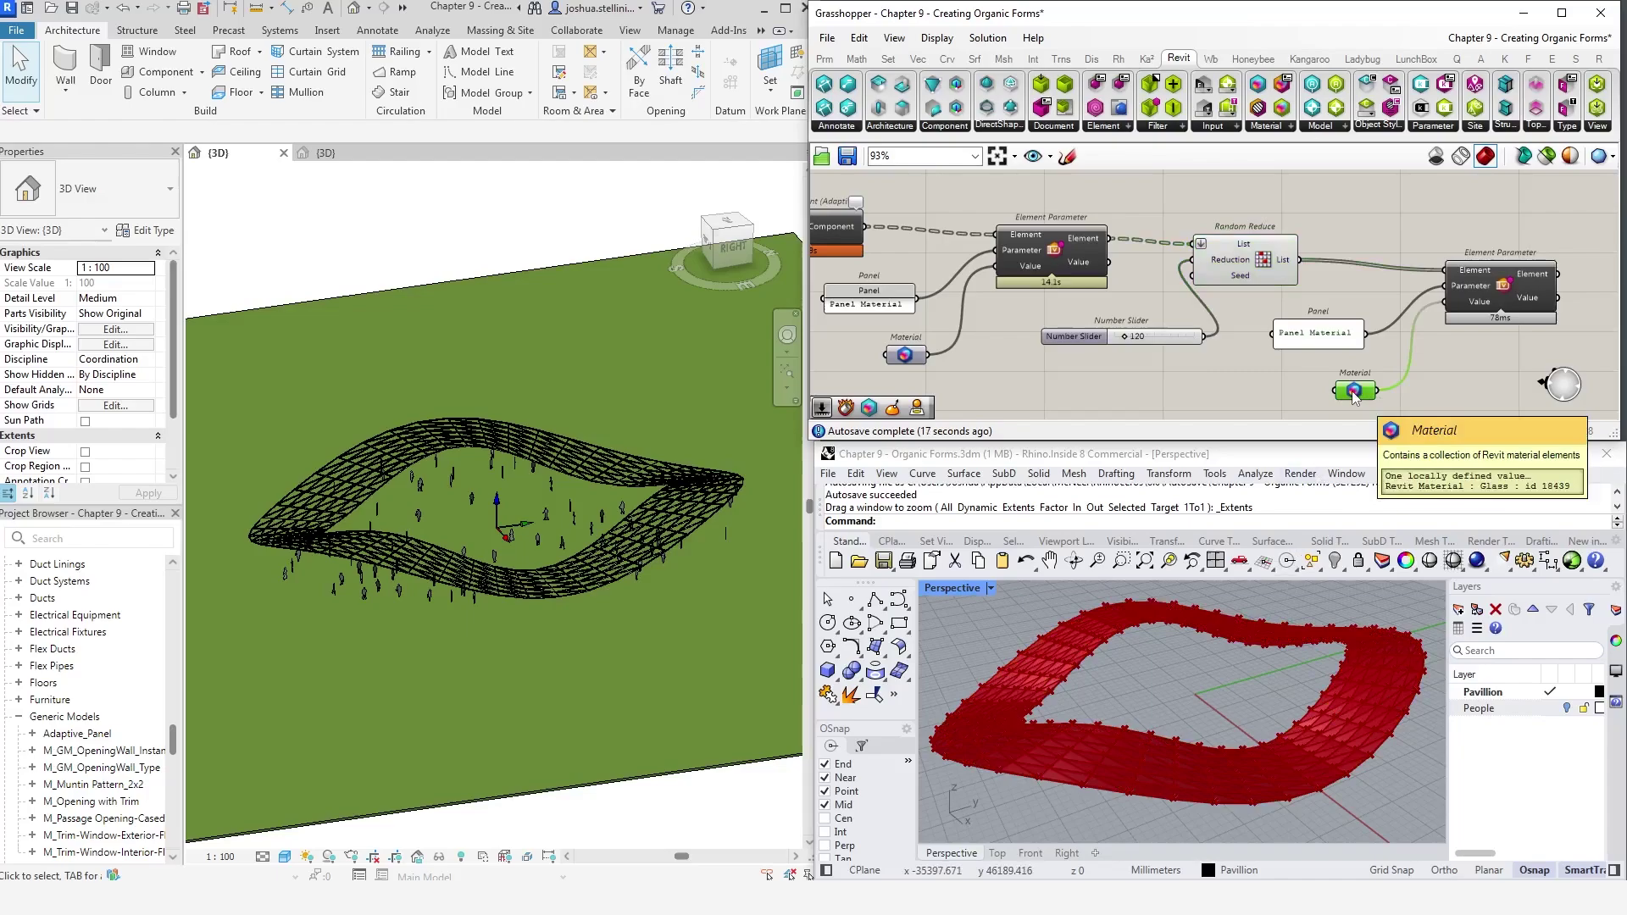
pyautogui.press('Delete')
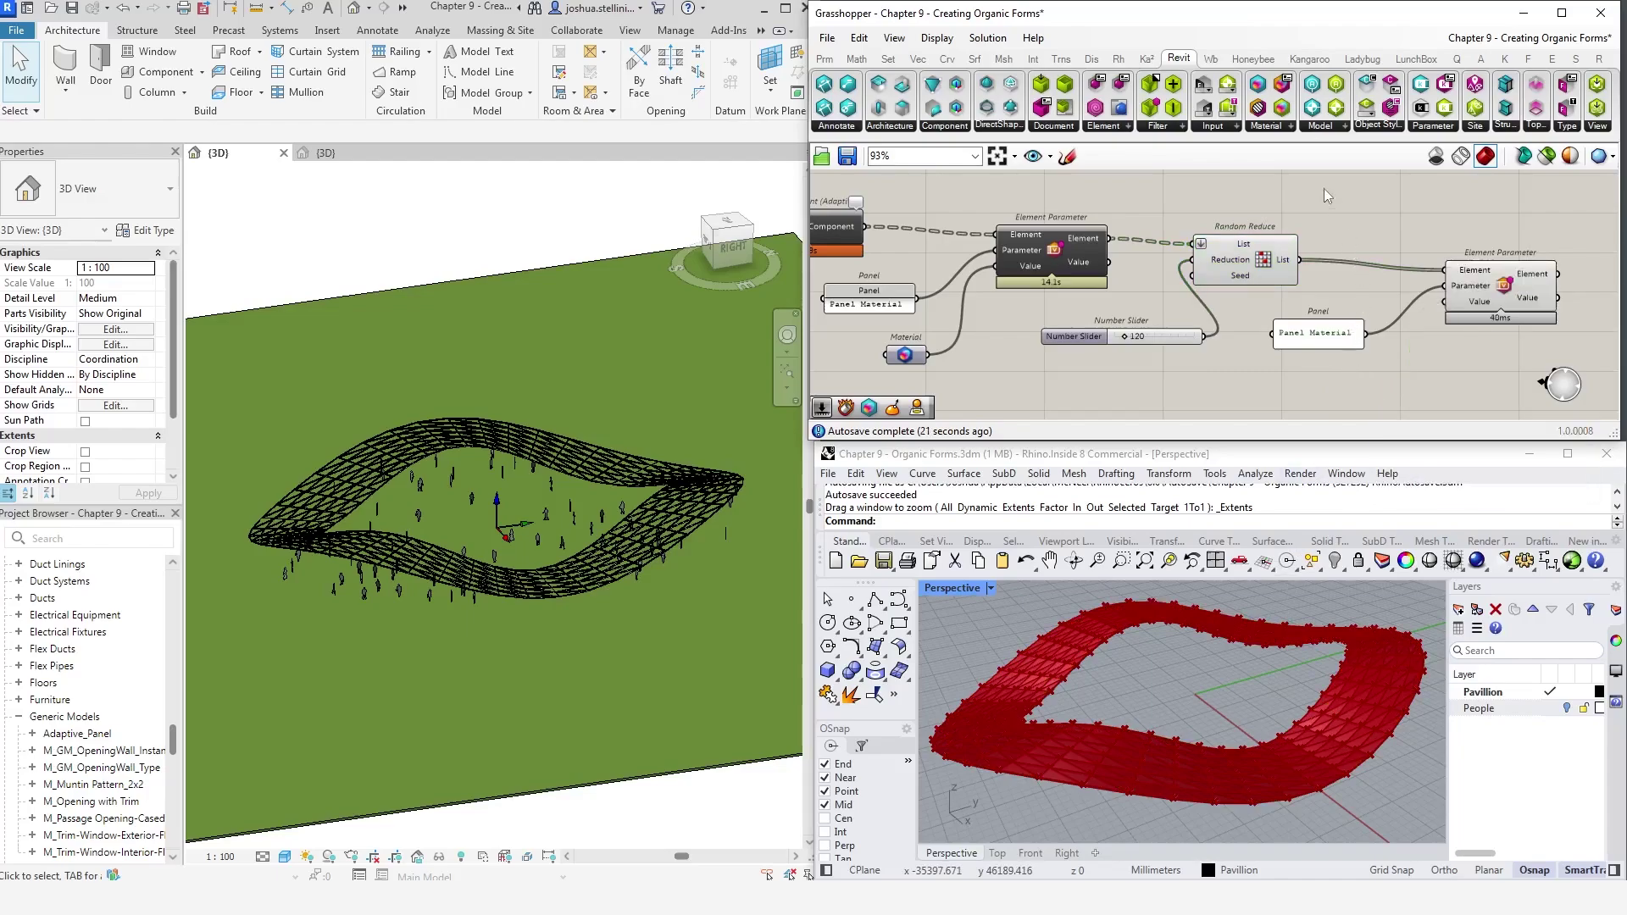
# Place an Add Material component from the Revit Material components on the canvas
pyautogui.click(1289, 128)
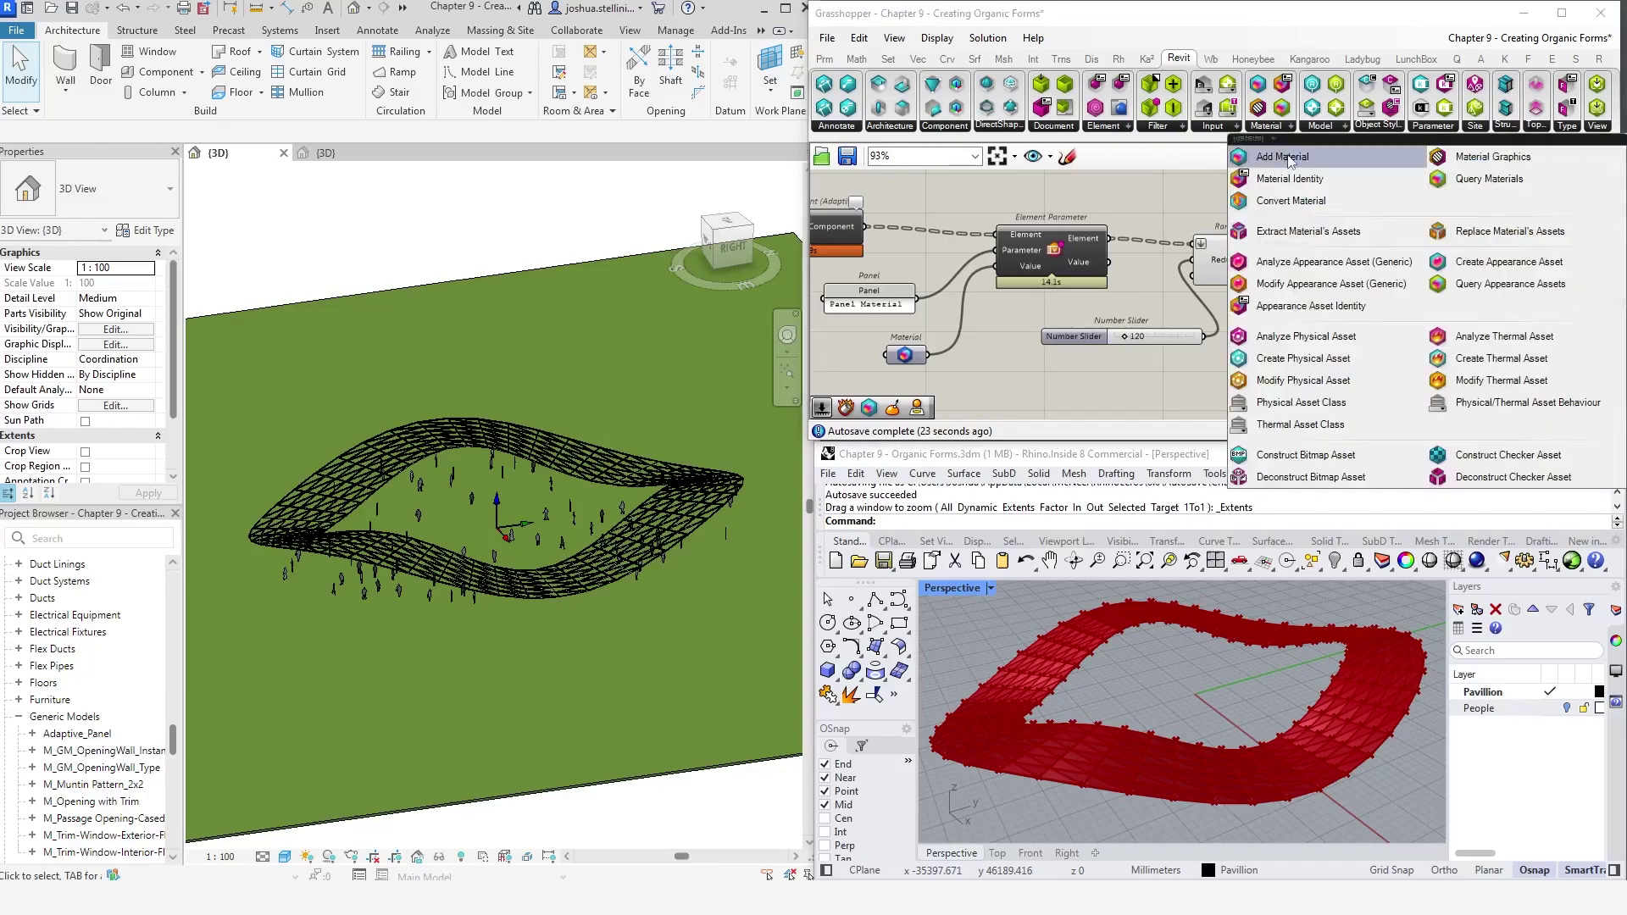
pyautogui.click(1288, 158)
pyautogui.click(1301, 381)
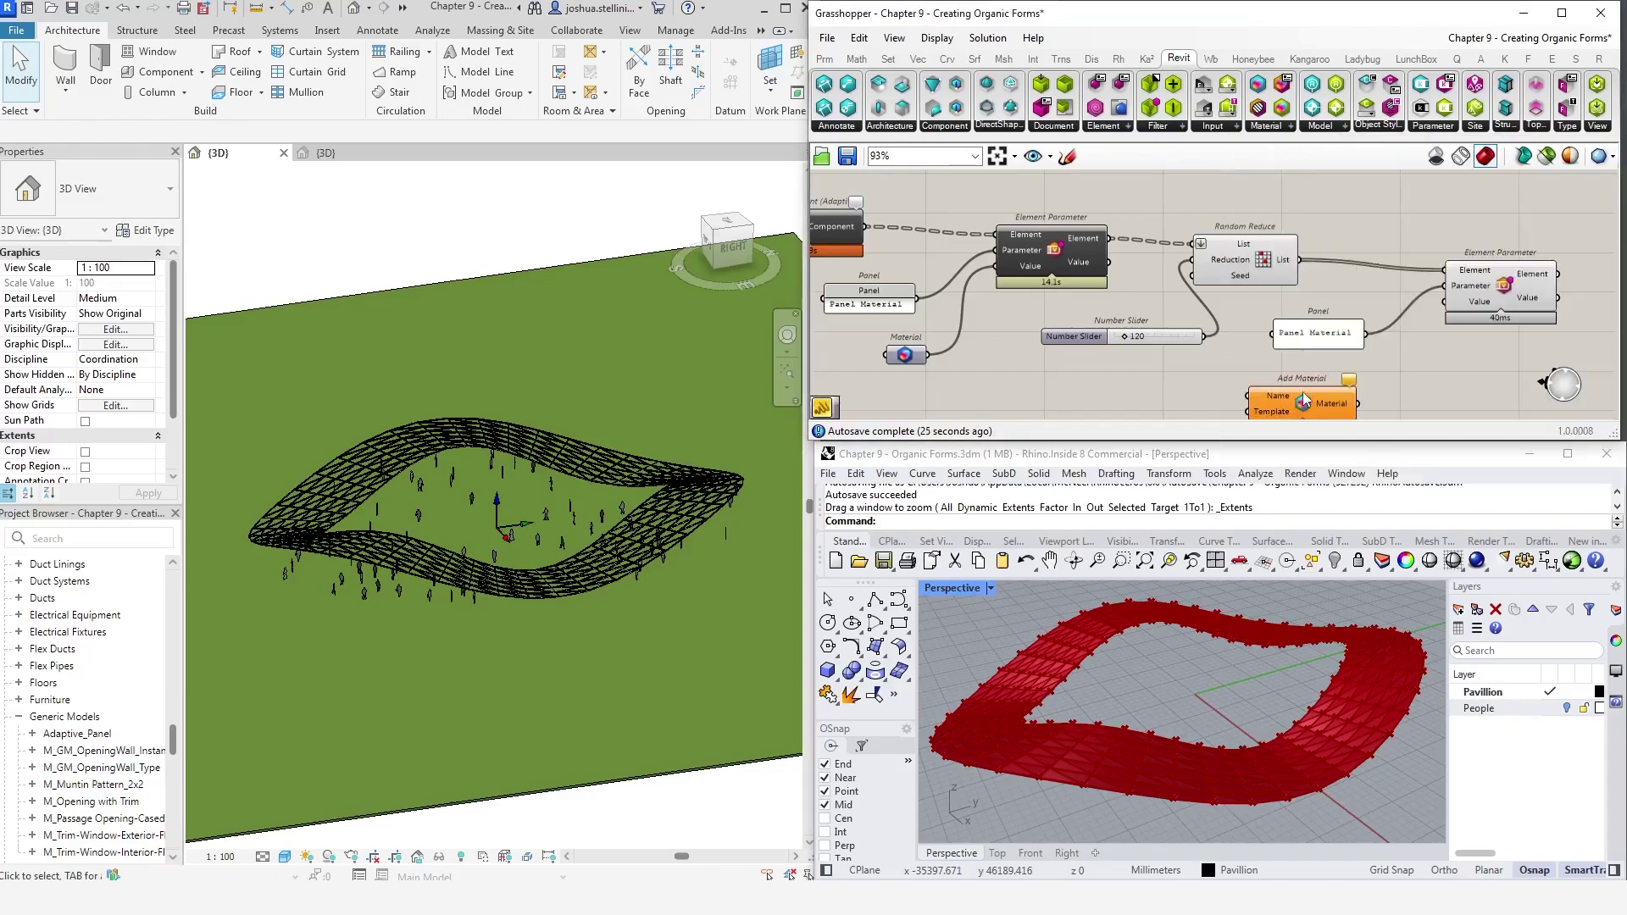
pyautogui.moveTo(1301, 381); pyautogui.dragTo(1278, 341, button='right')
# Create a 'Panel Opaque' text panel and wire it into Add Material's Name input
pyautogui.doubleClick(1127, 358)
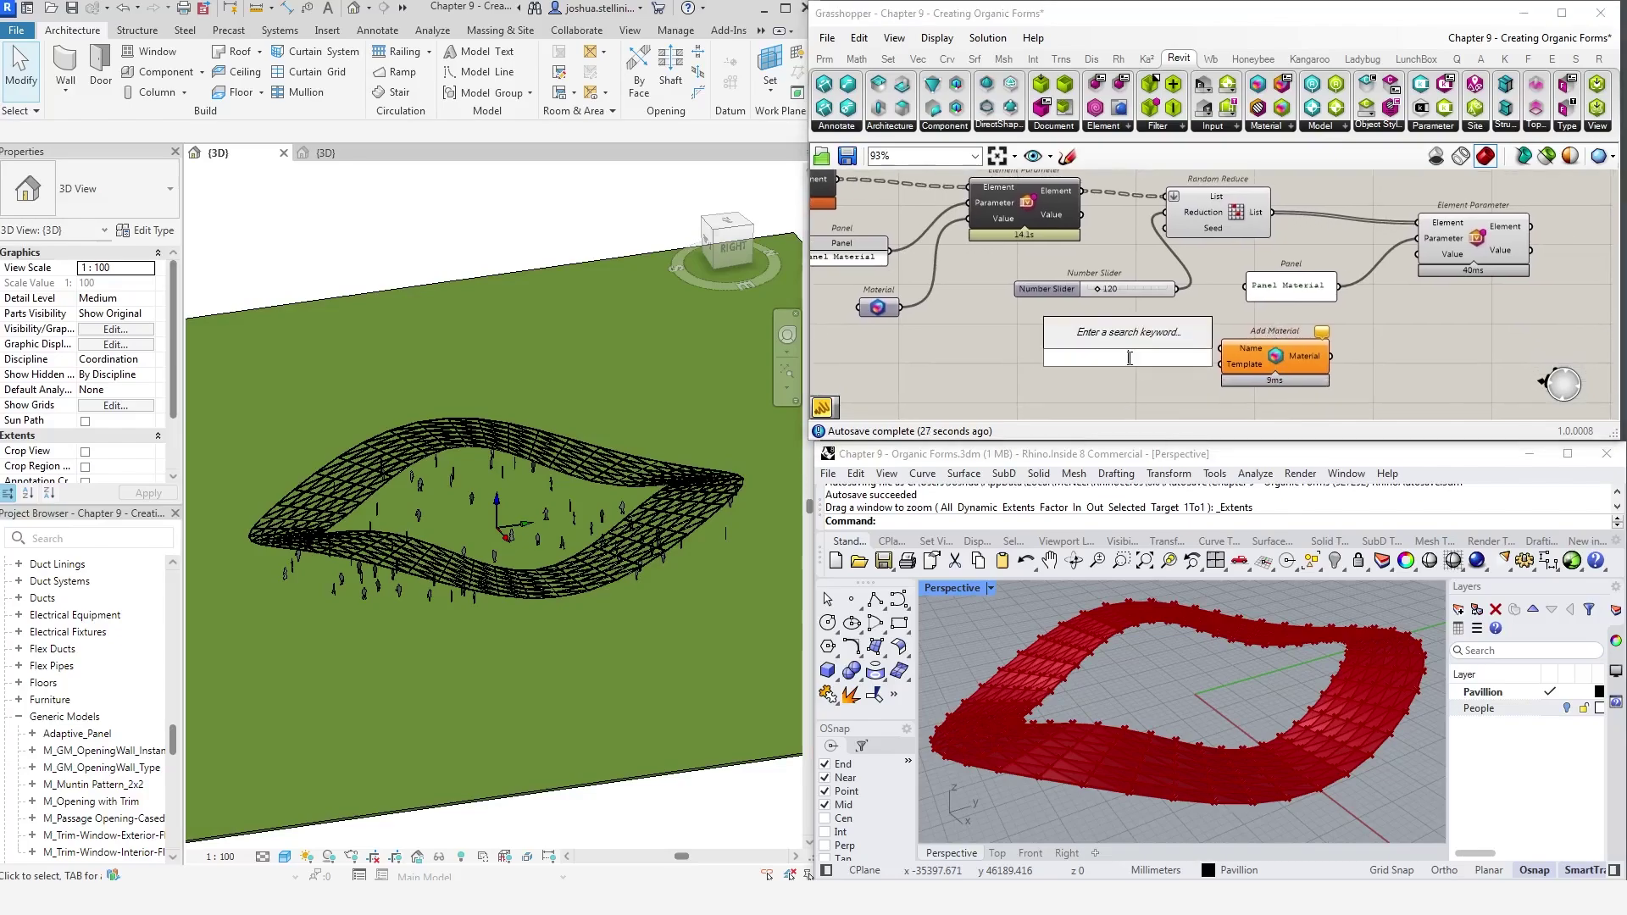
pyautogui.write('//')
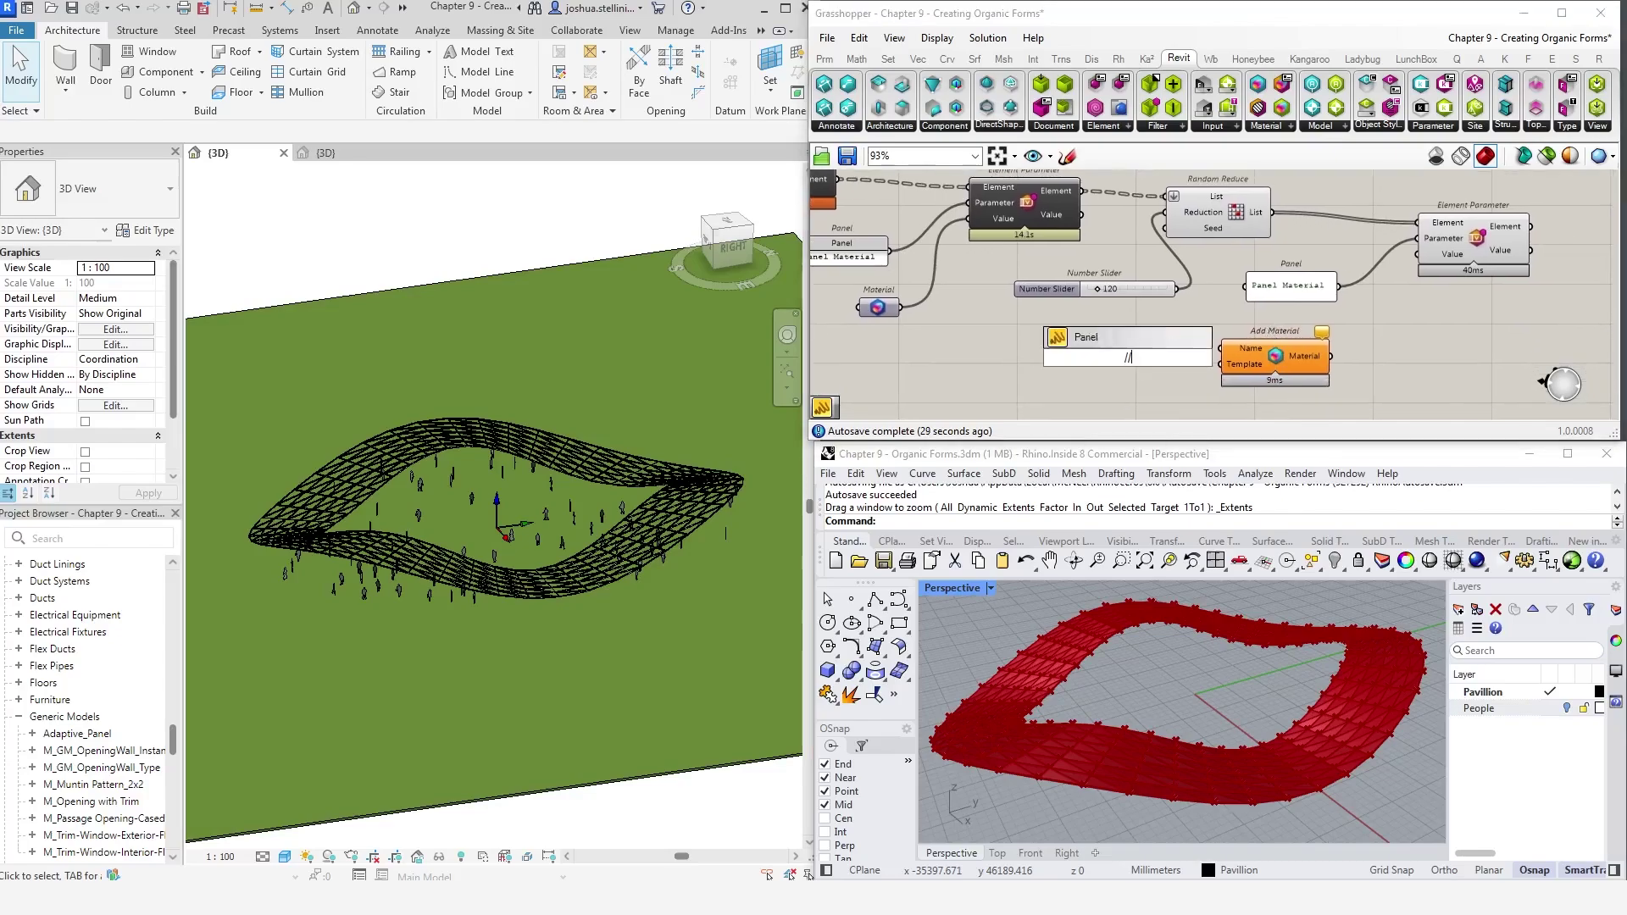
pyautogui.write('Panel Opaque')
pyautogui.press('Return')
pyautogui.moveTo(1170, 358); pyautogui.dragTo(1282, 367)
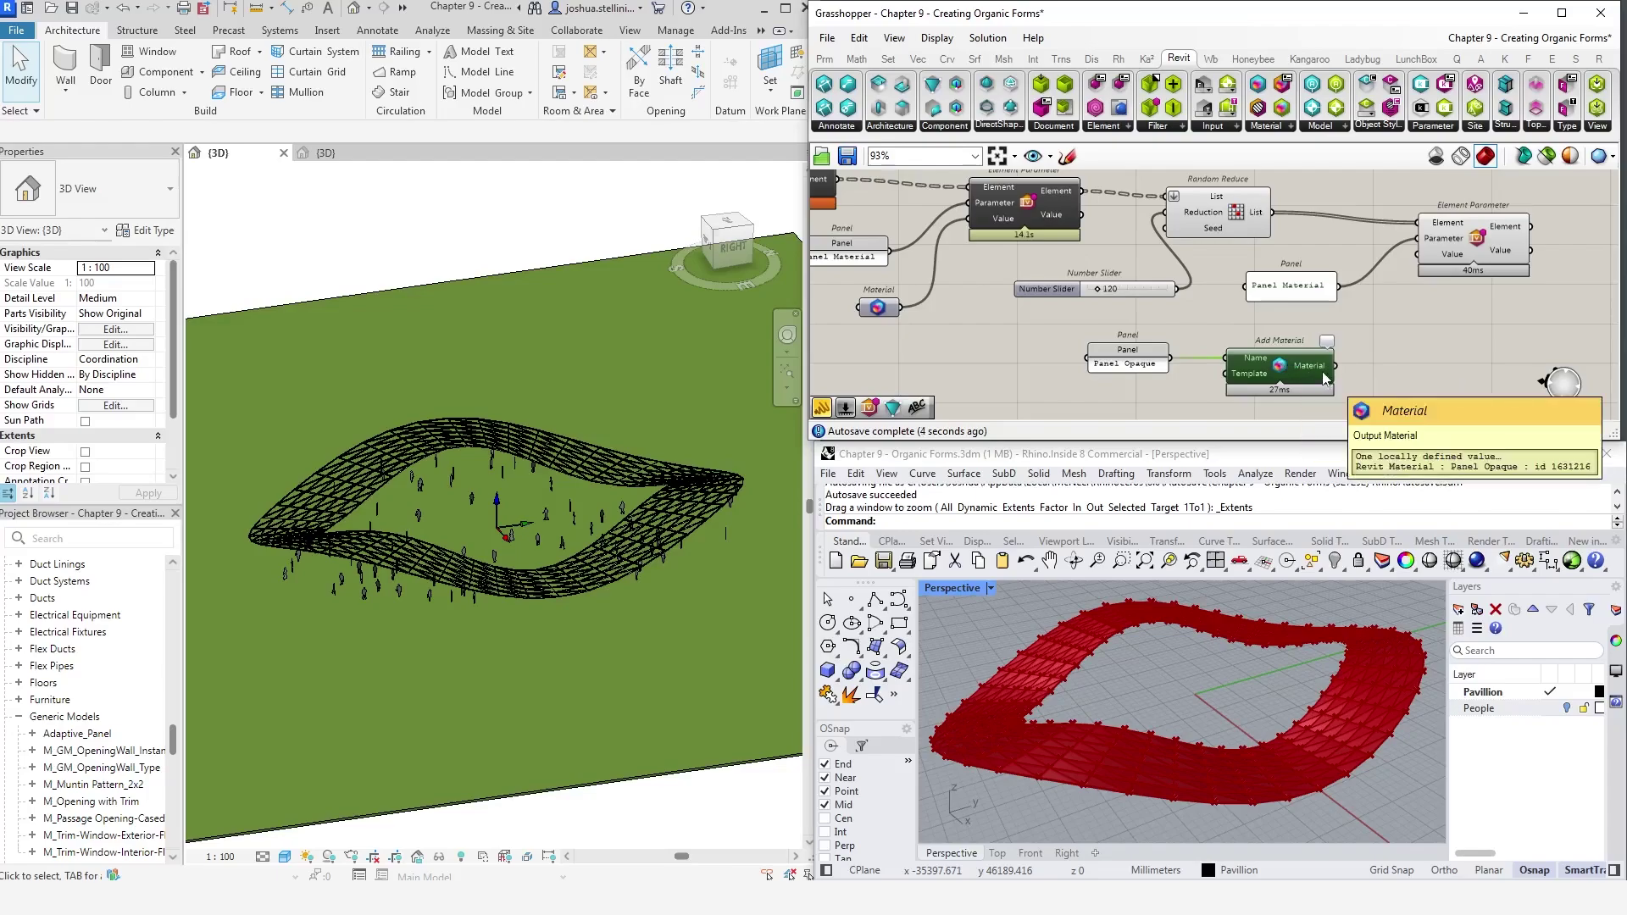
pyautogui.click(675, 30)
pyautogui.click(71, 76)
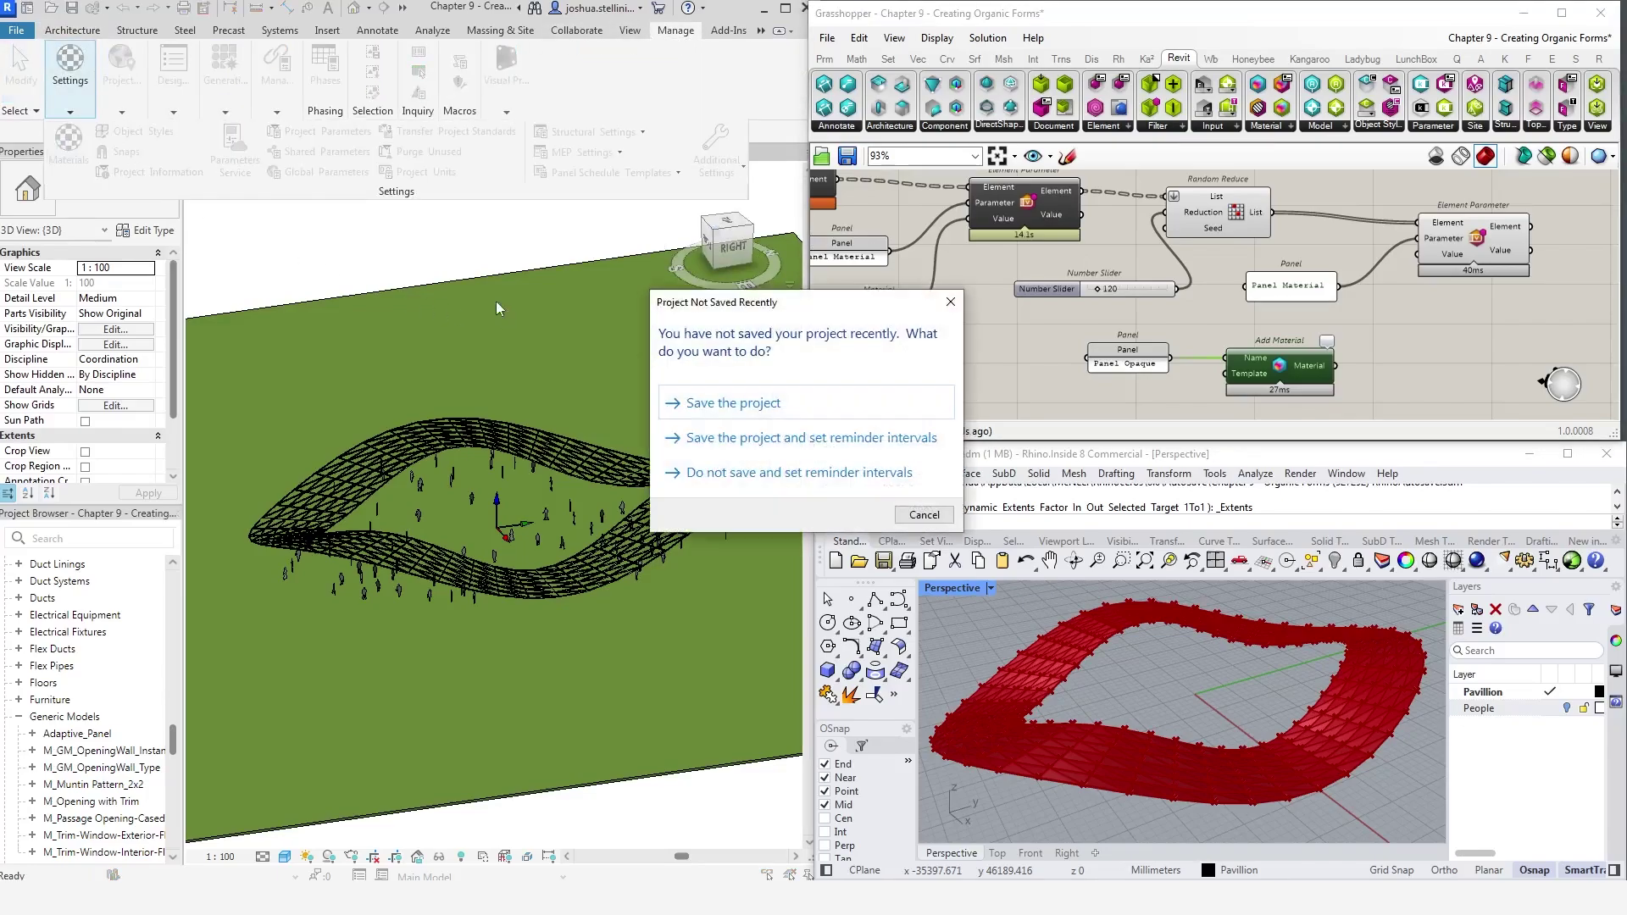
pyautogui.press('Escape')
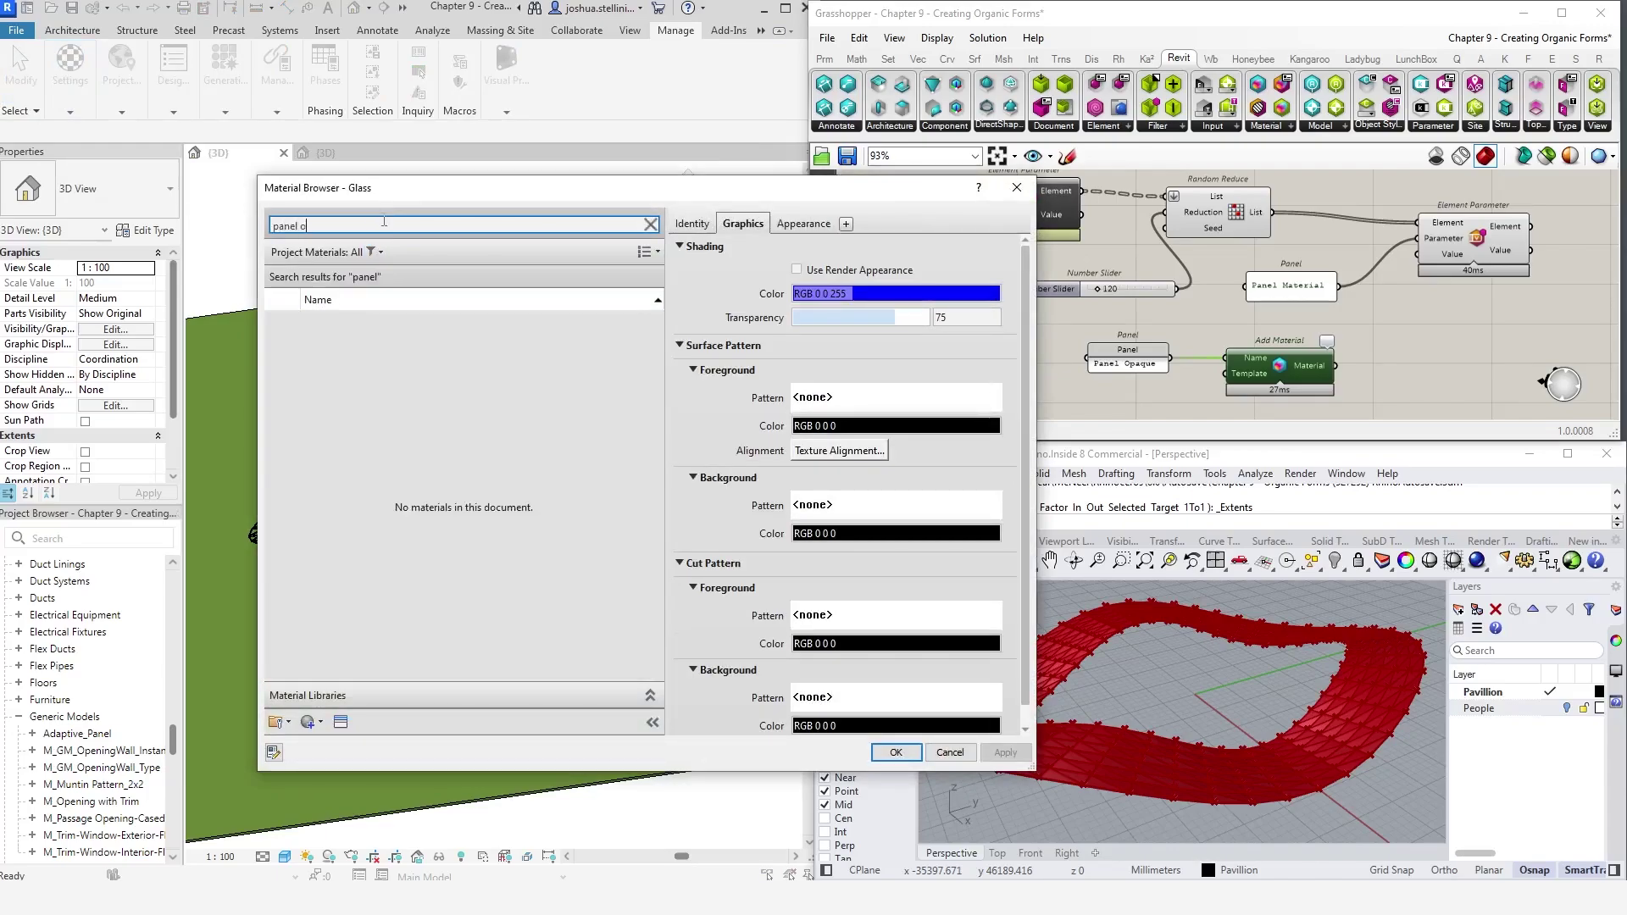
pyautogui.write('op')
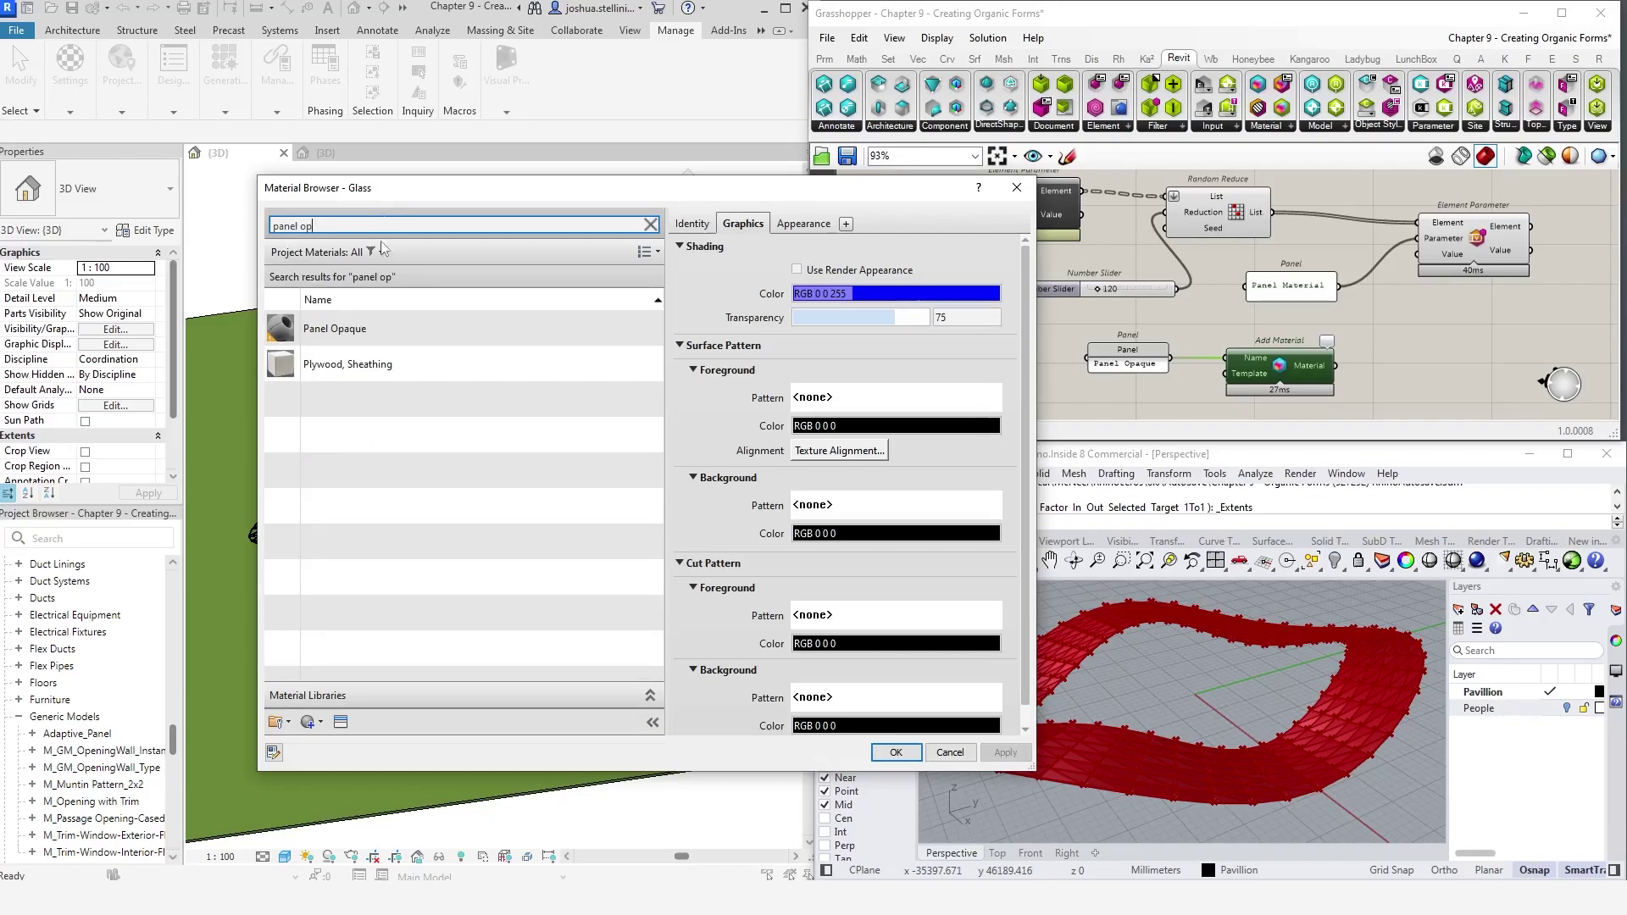
pyautogui.click(355, 335)
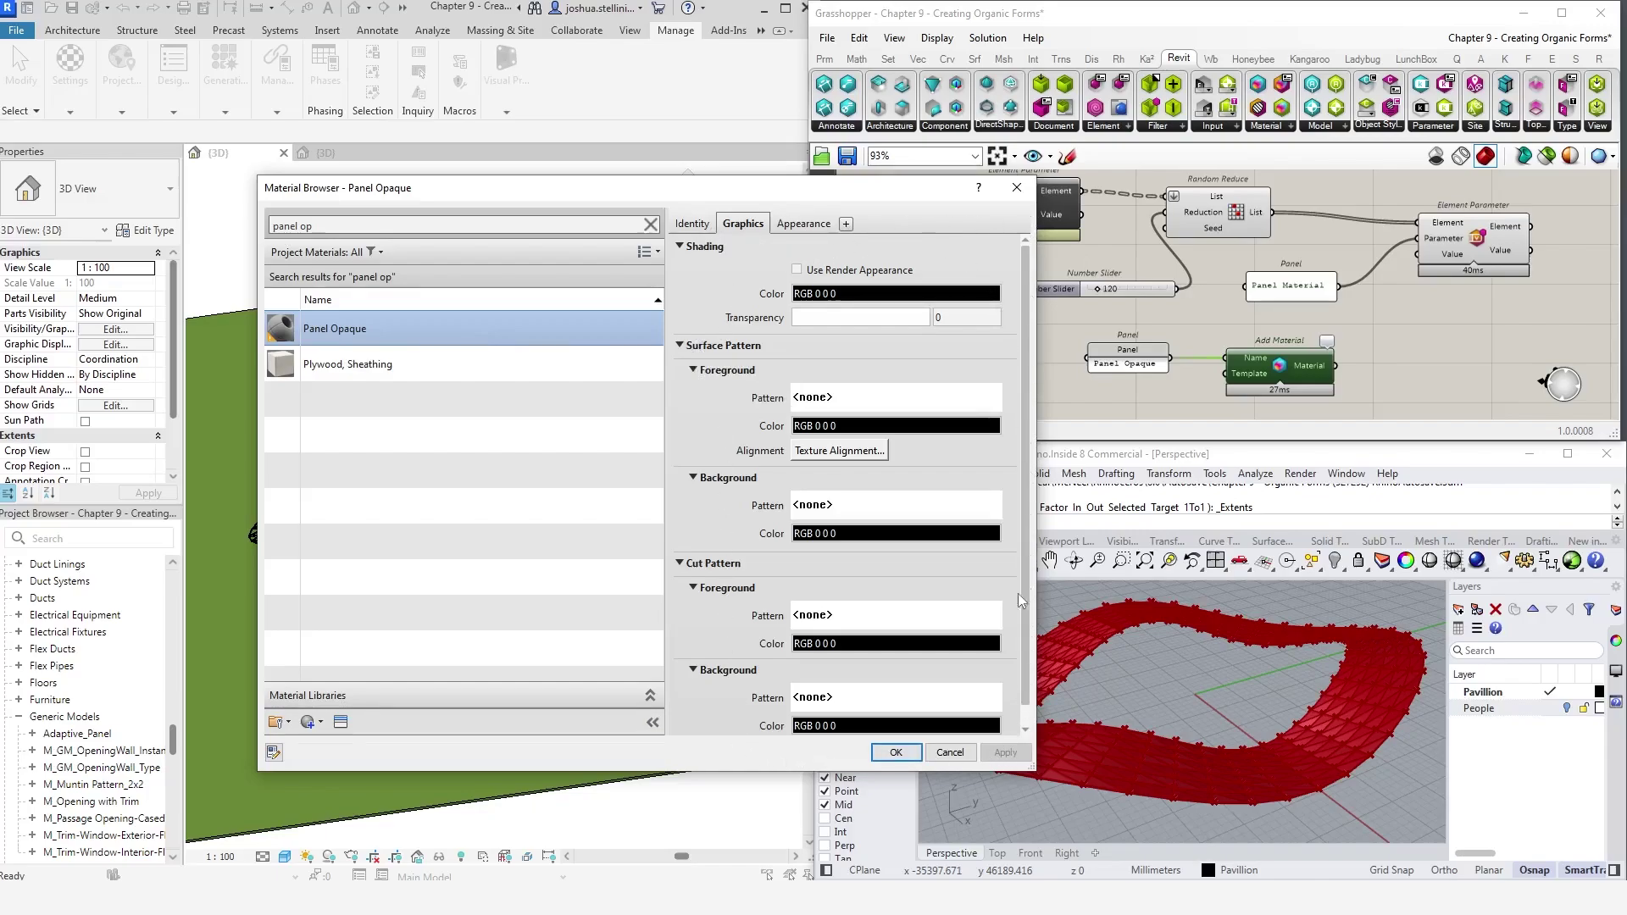
pyautogui.click(894, 753)
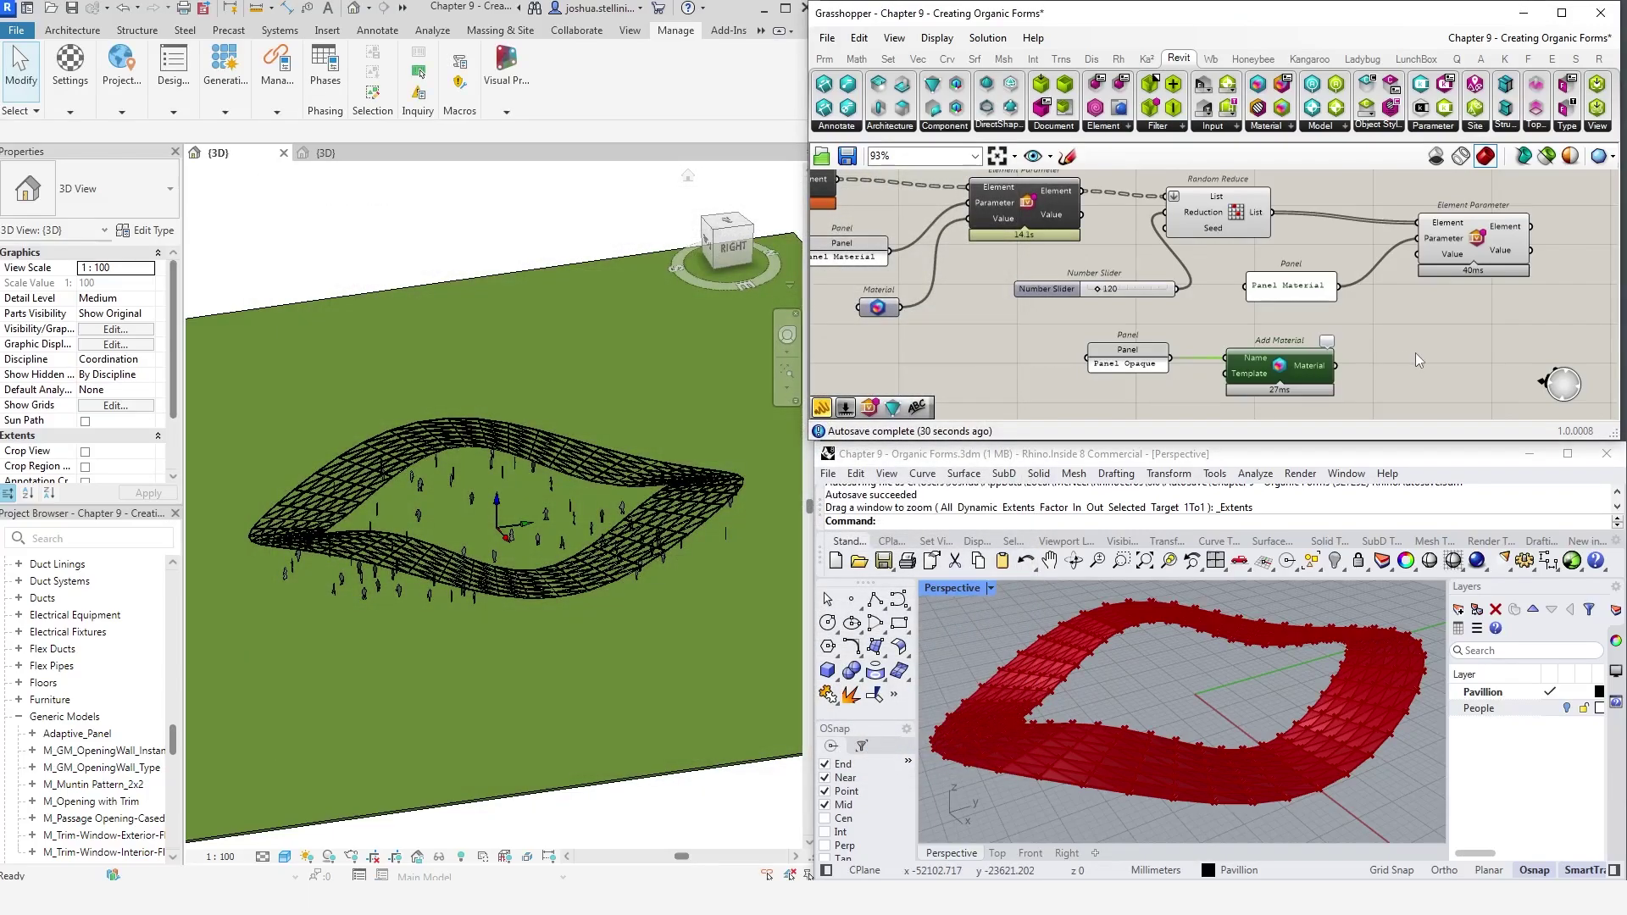
# Add a Material Graphics component and feed the Panel Opaque material into it
pyautogui.moveTo(1415, 353); pyautogui.dragTo(1260, 326, button='right')
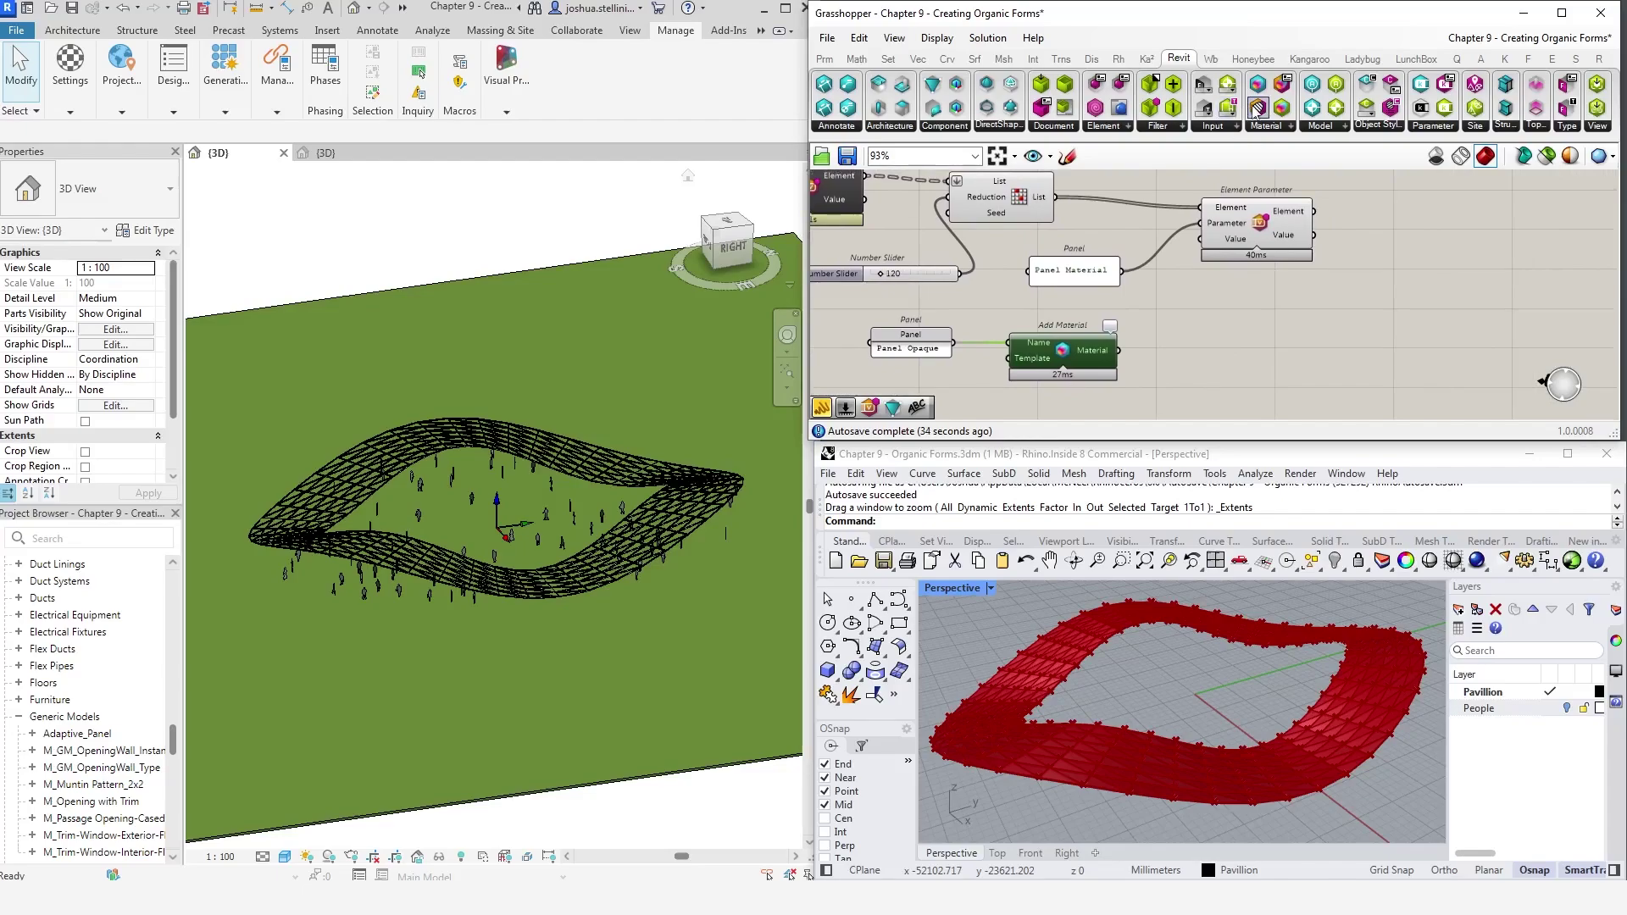
pyautogui.click(1265, 125)
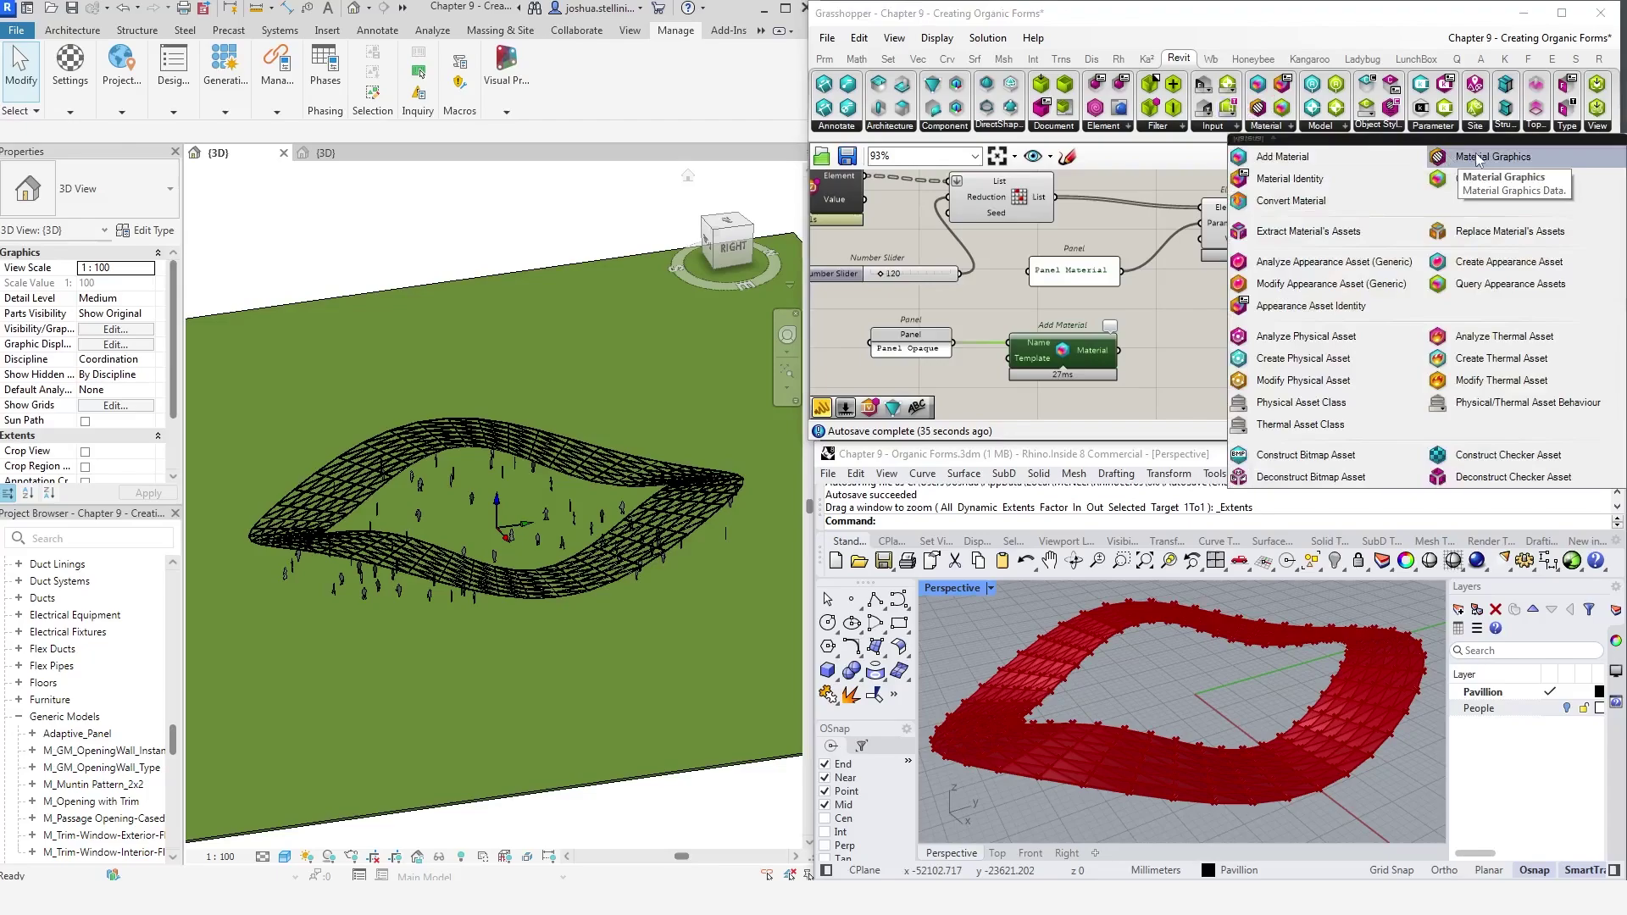
pyautogui.moveTo(1477, 159); pyautogui.dragTo(1318, 392)
pyautogui.moveTo(1317, 392); pyautogui.dragTo(1290, 298, button='right')
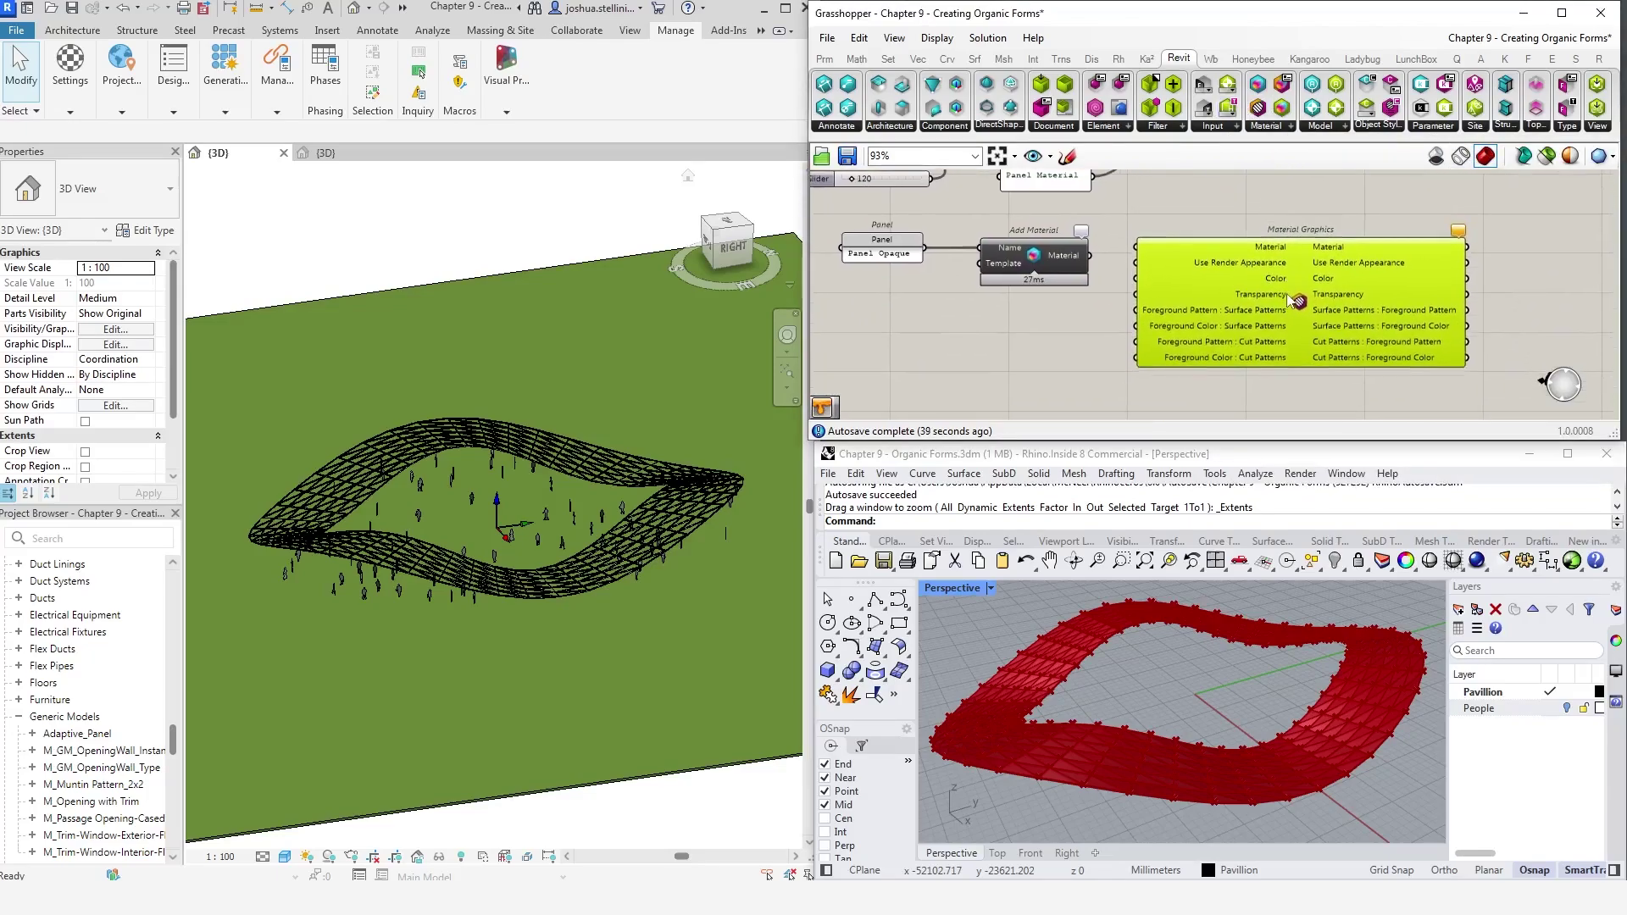
pyautogui.moveTo(1289, 298); pyautogui.dragTo(1289, 310)
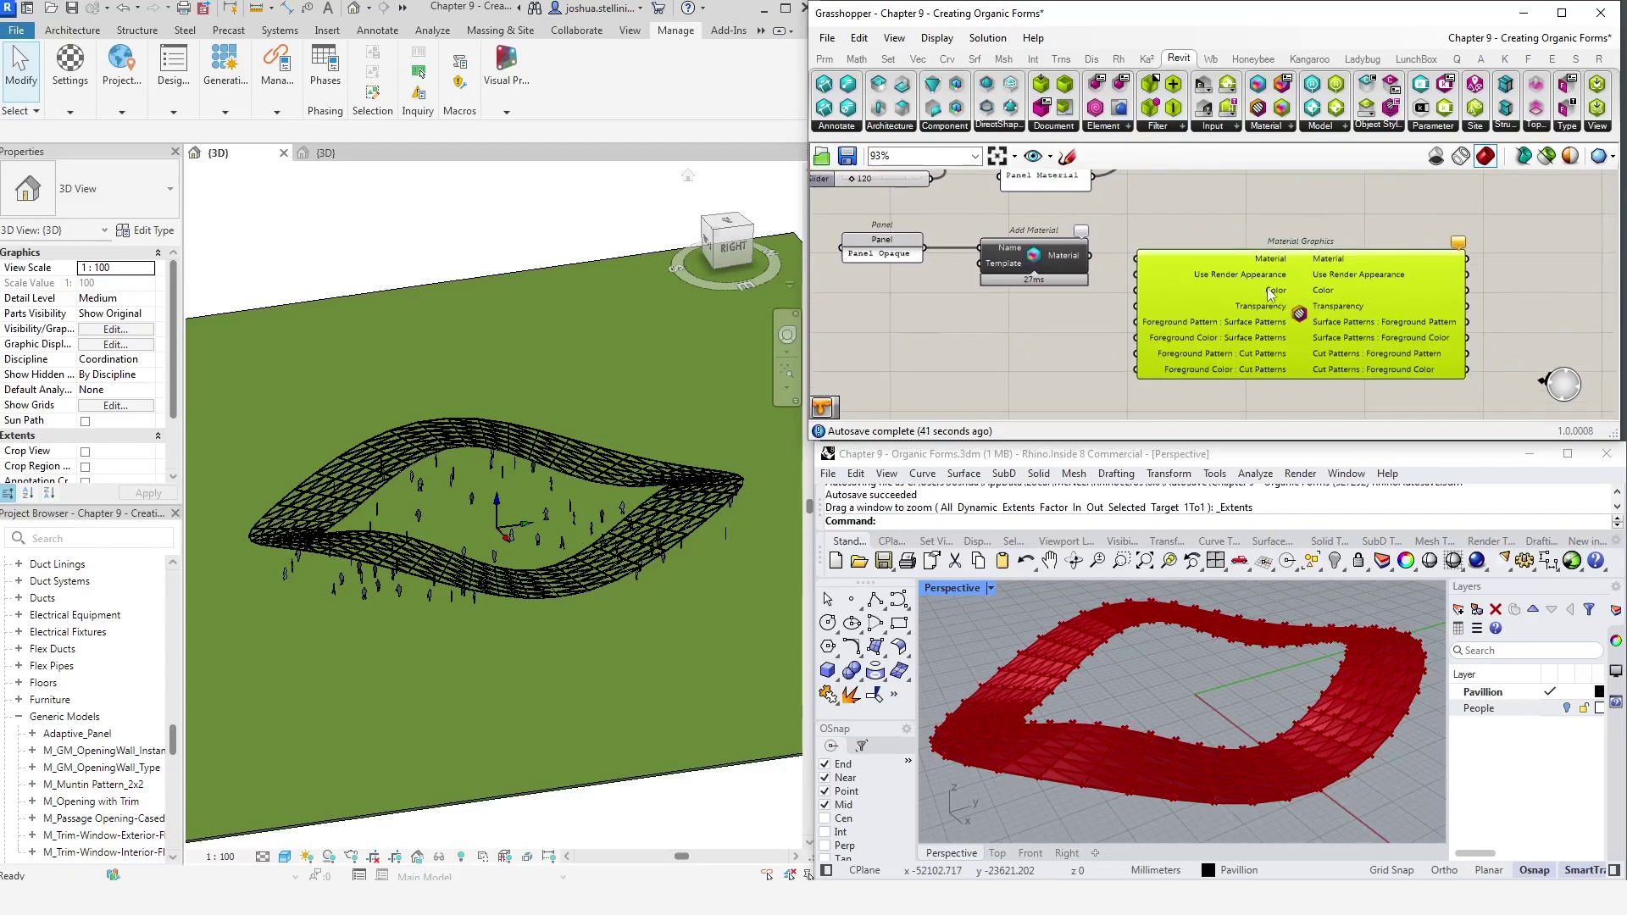
pyautogui.moveTo(1091, 255); pyautogui.dragTo(1135, 259)
# Place a Colour Swatch component below the material components
pyautogui.scroll(-1, 1151, 215)
pyautogui.moveTo(1151, 215); pyautogui.dragTo(1167, 261, button='right')
pyautogui.scroll(-1, 1167, 261)
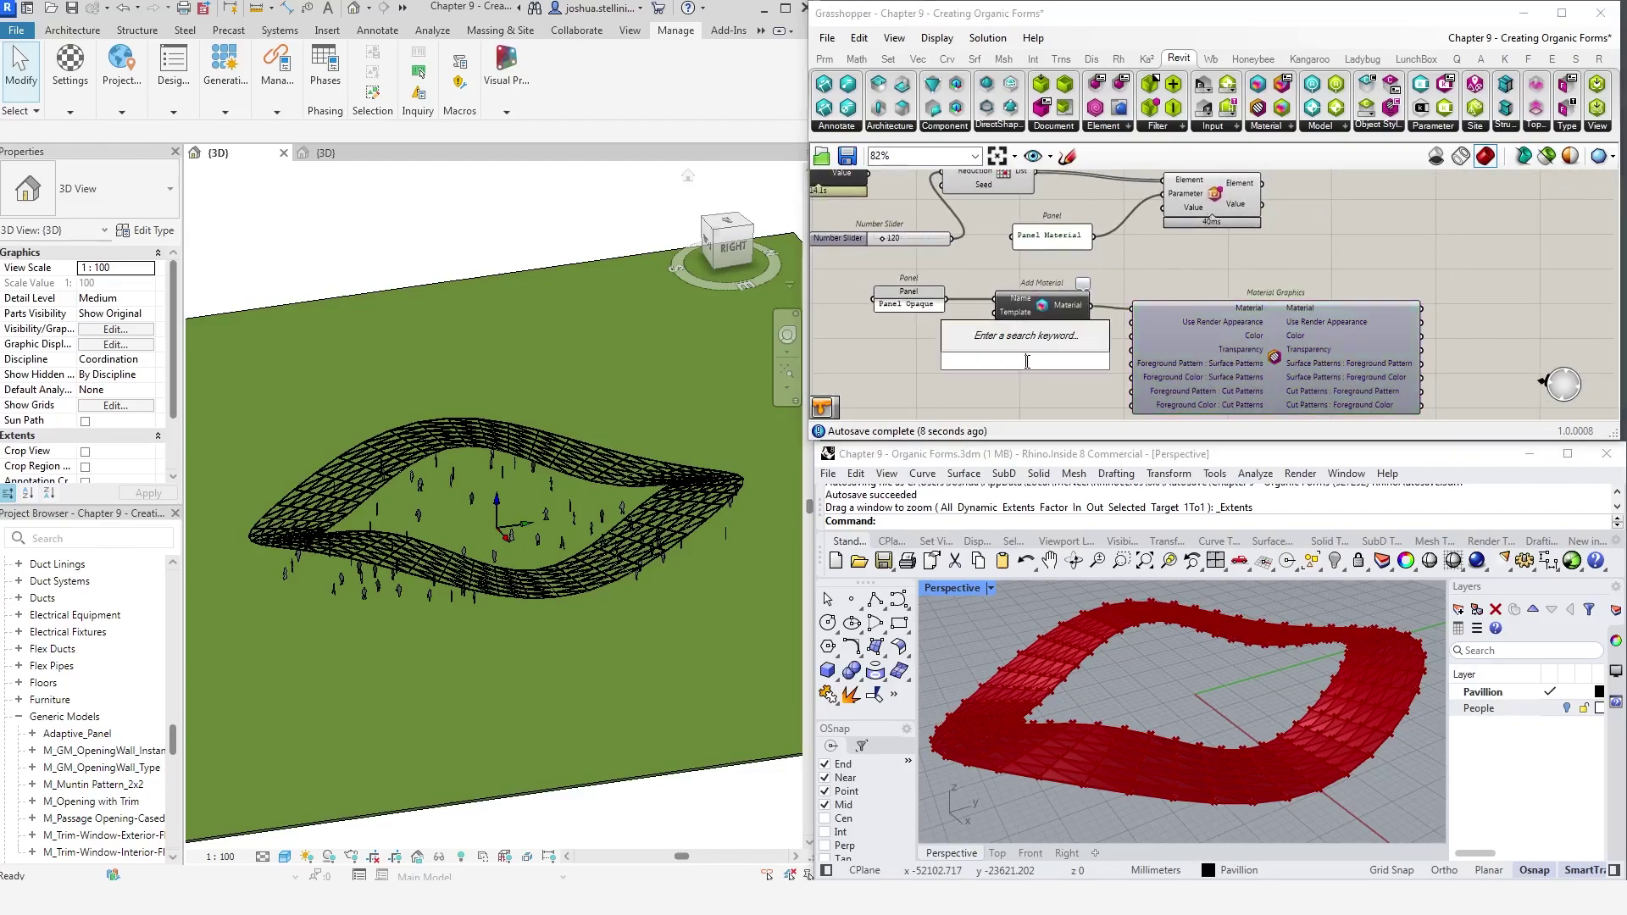
pyautogui.doubleClick(1026, 361)
pyautogui.write('swat')
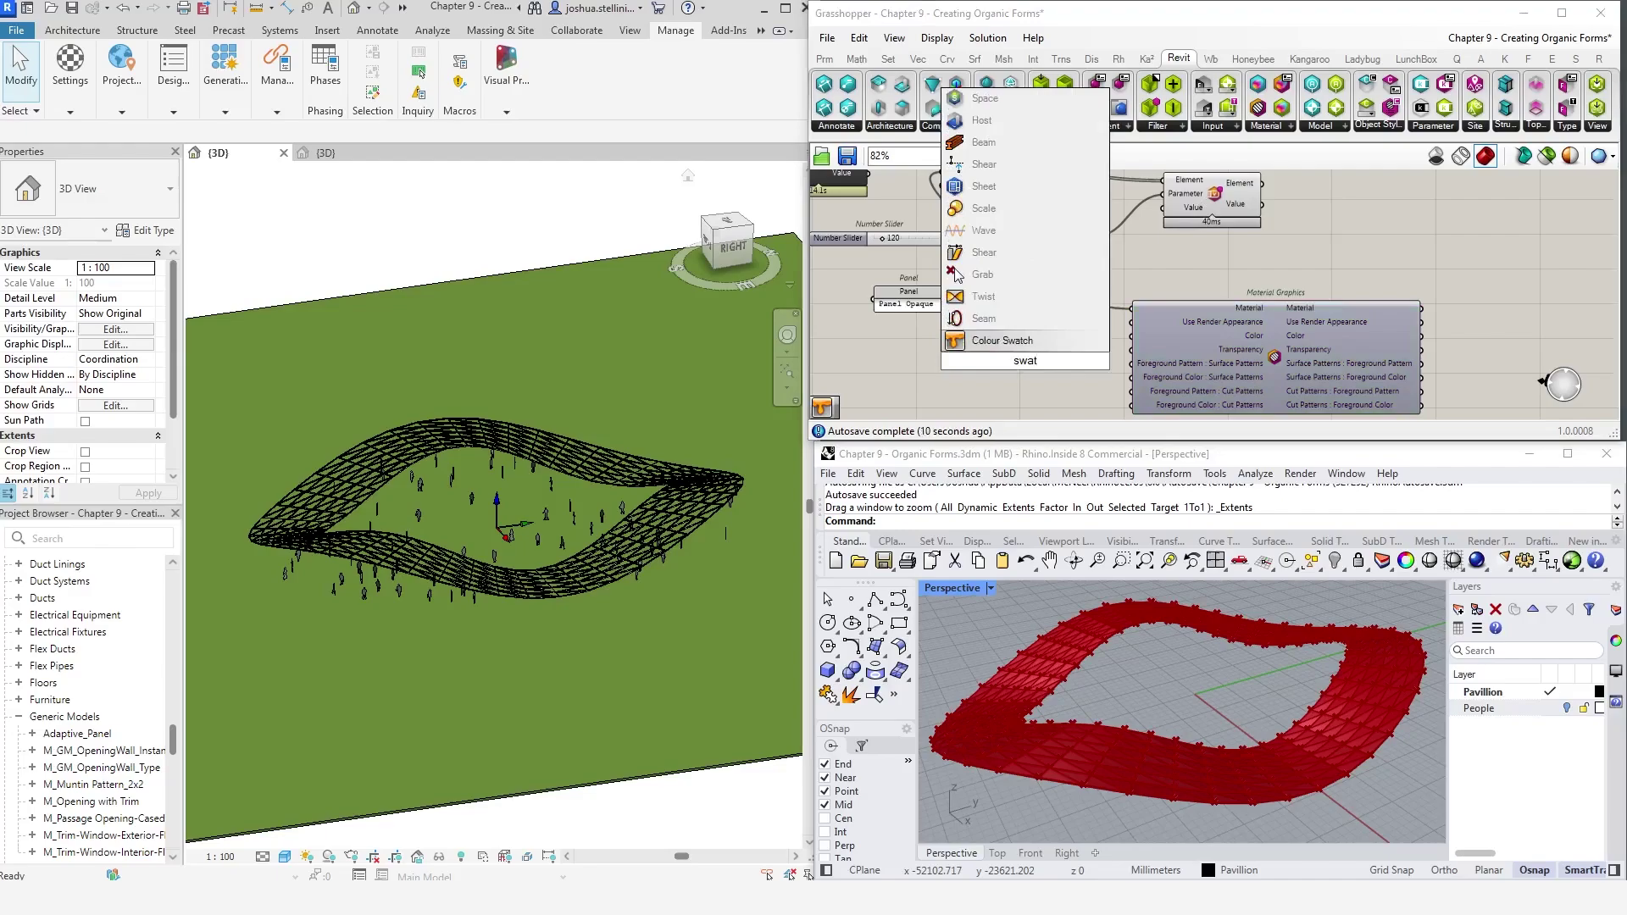
pyautogui.click(1028, 342)
pyautogui.moveTo(1045, 365); pyautogui.dragTo(1034, 379)
# Darken the swatch to grey (Val 64) and wire it into Material Graphics' Color input
pyautogui.click(1059, 377)
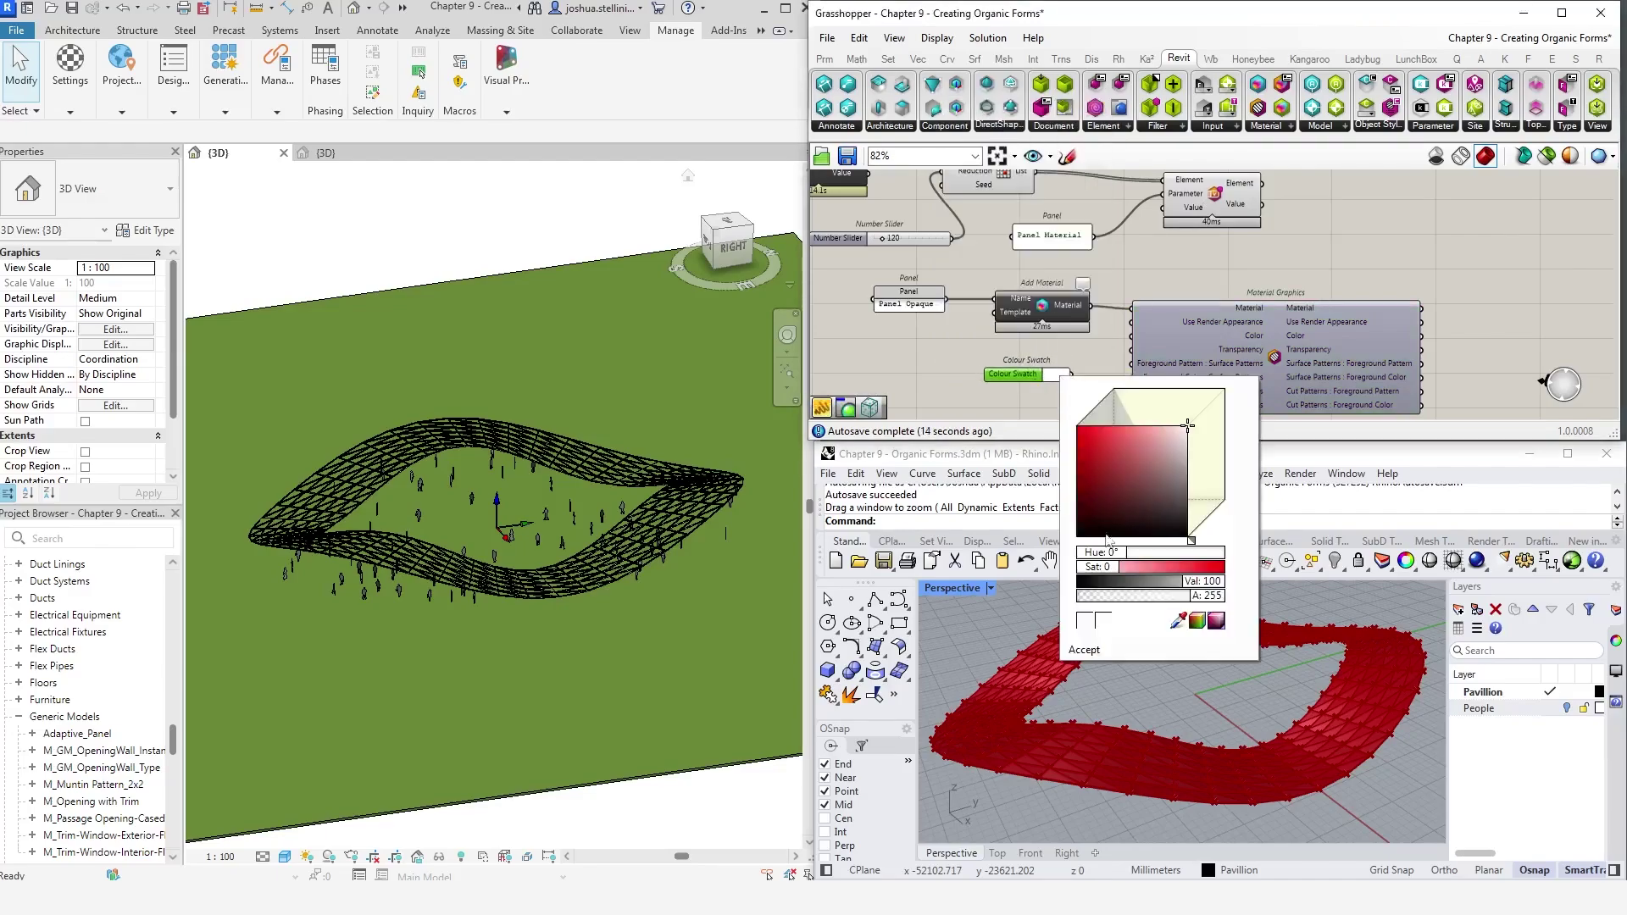
pyautogui.moveTo(1190, 585); pyautogui.dragTo(1159, 585)
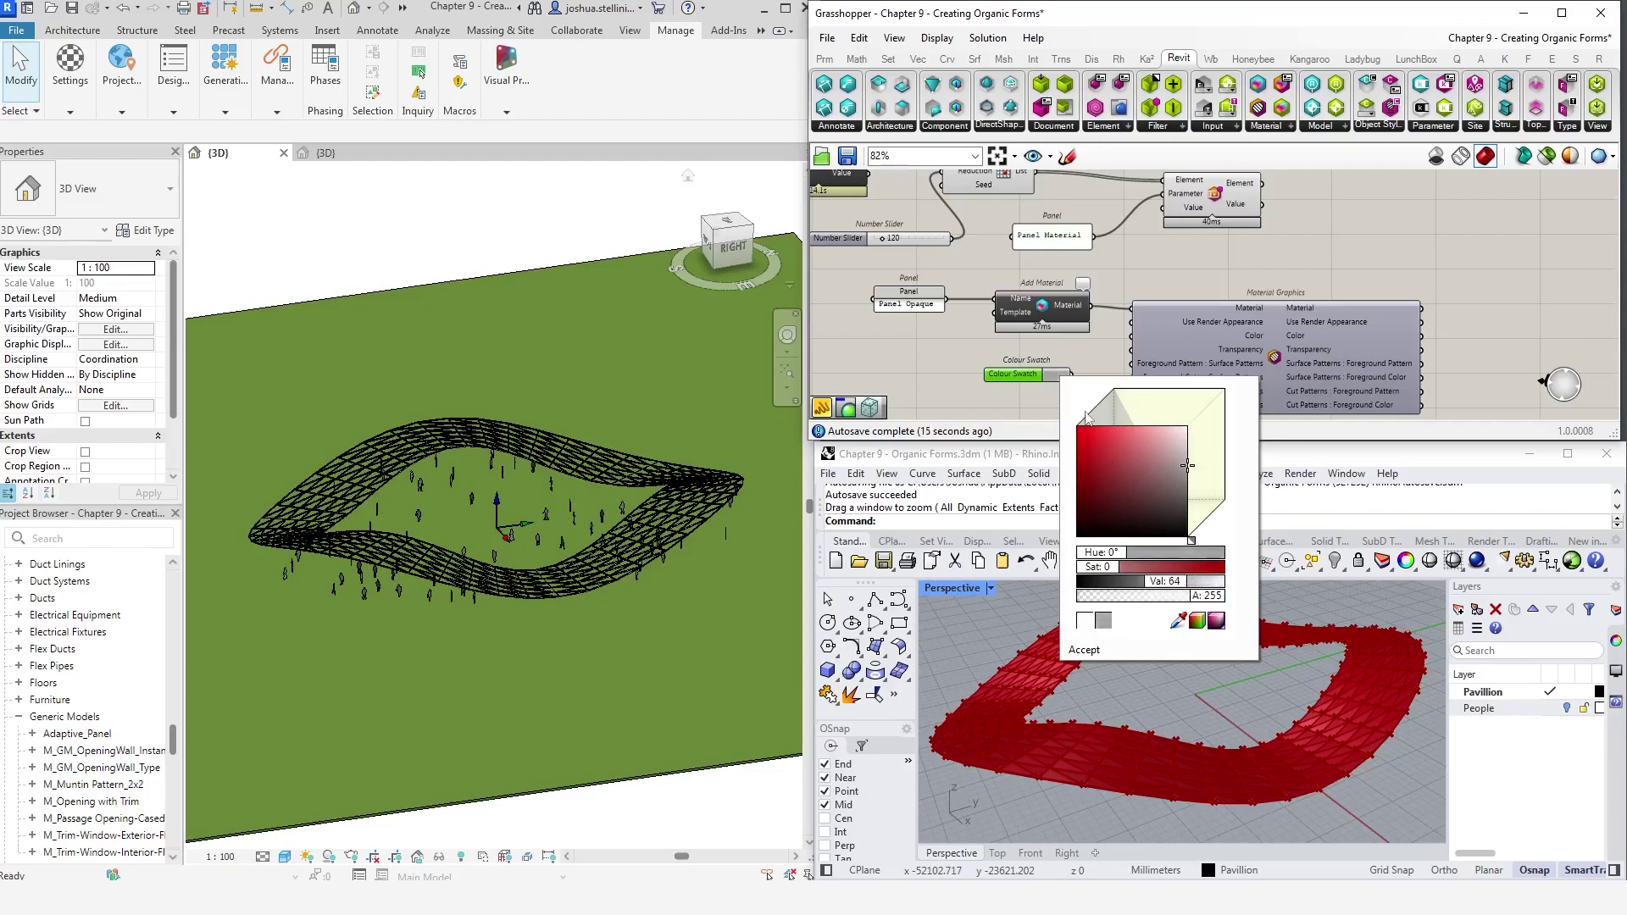
pyautogui.click(1081, 357)
pyautogui.moveTo(1073, 375); pyautogui.dragTo(1132, 336)
pyautogui.click(1286, 323)
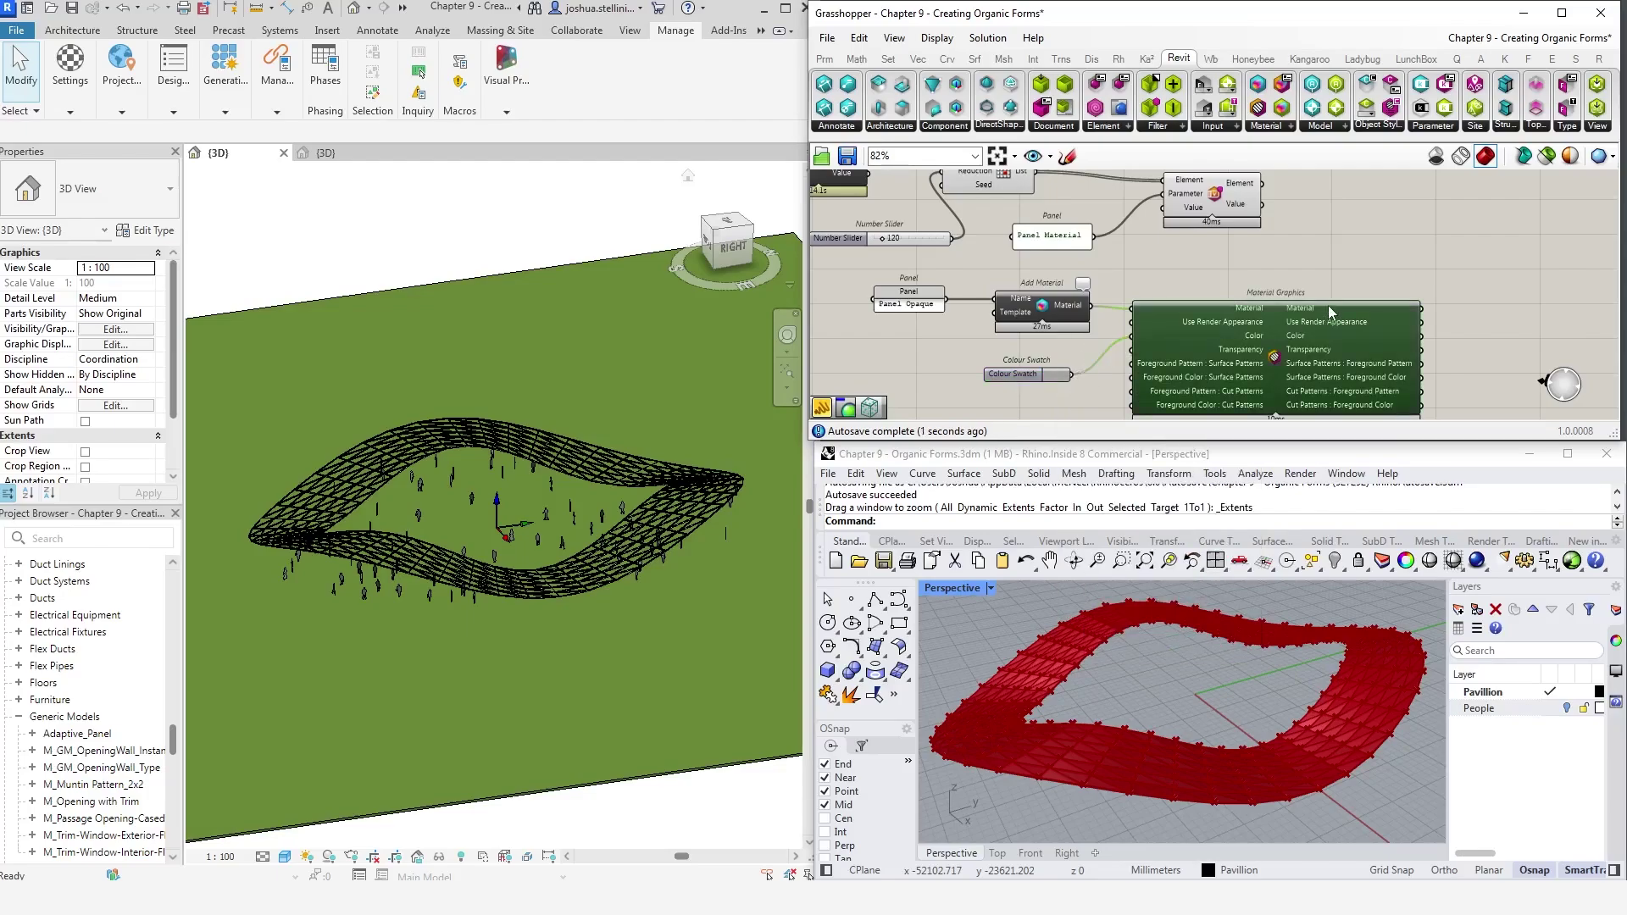
pyautogui.moveTo(1332, 310)
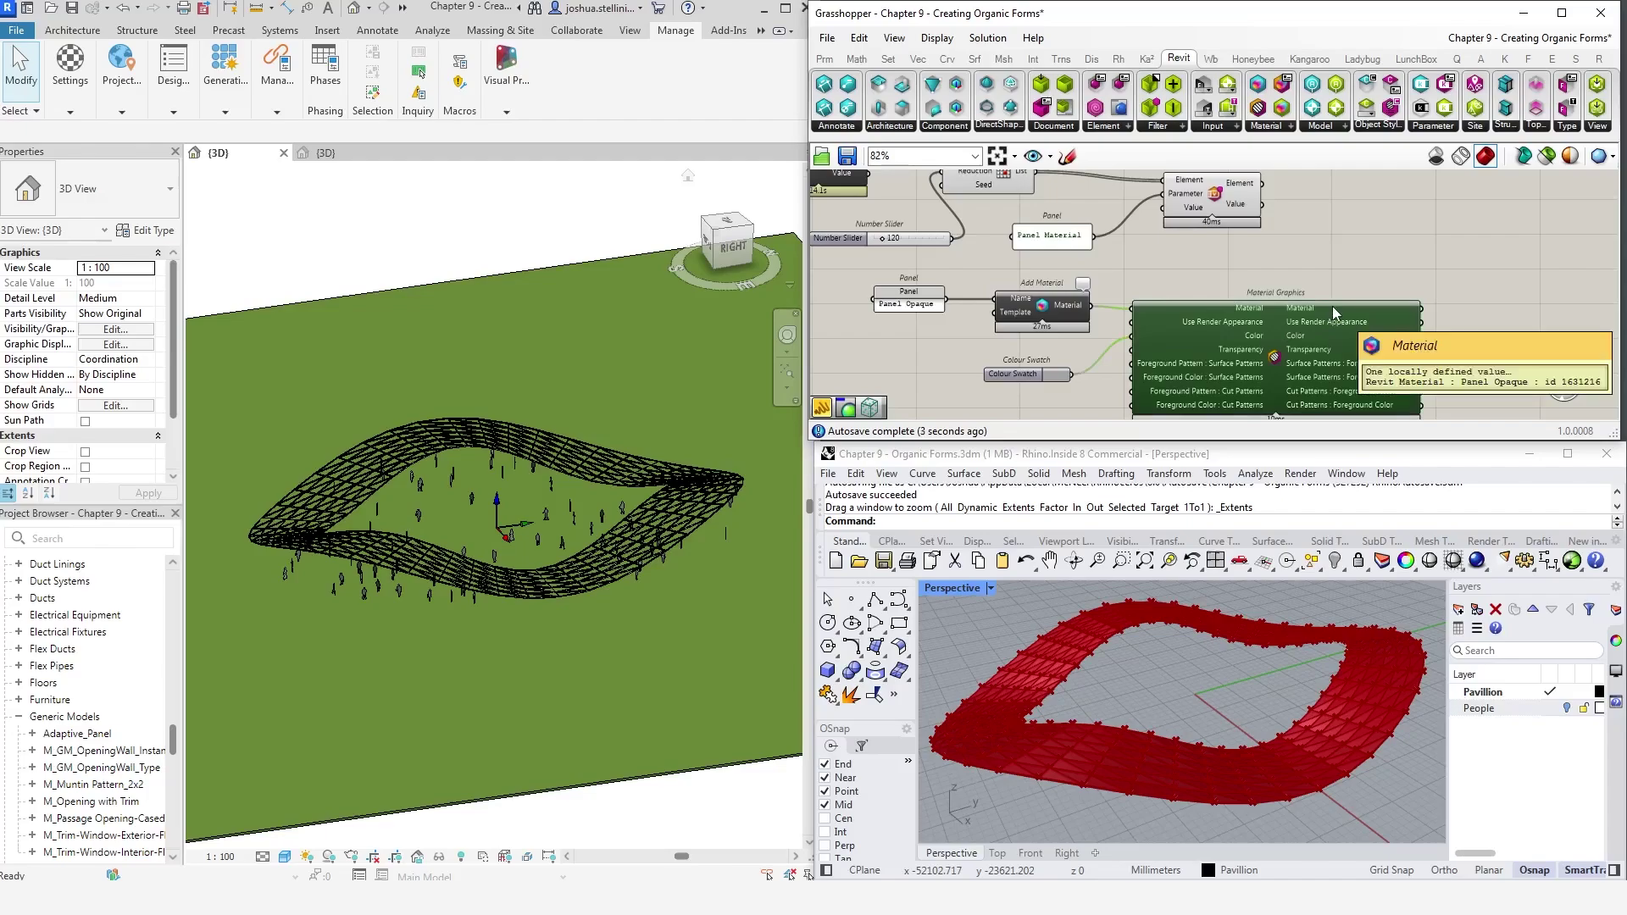
# Wire the Material output into the Element Parameter Value input, then orbit the Revit pavilion to inspect the mixed panels
pyautogui.moveTo(1423, 308); pyautogui.dragTo(1170, 213)
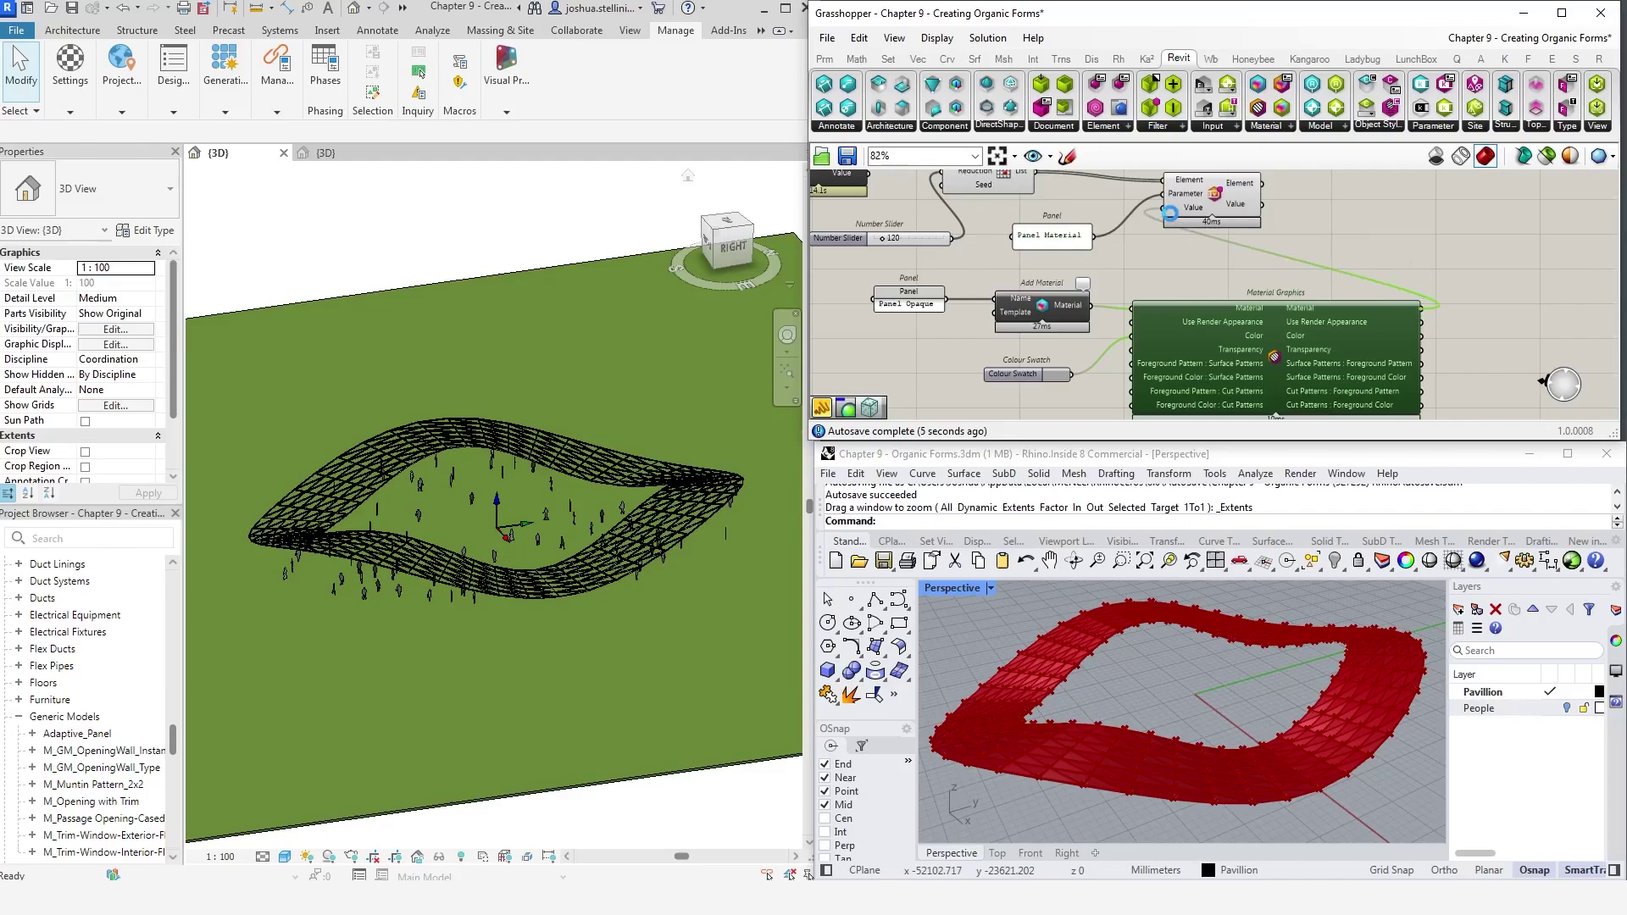
pyautogui.moveTo(1169, 214); pyautogui.dragTo(1169, 214)
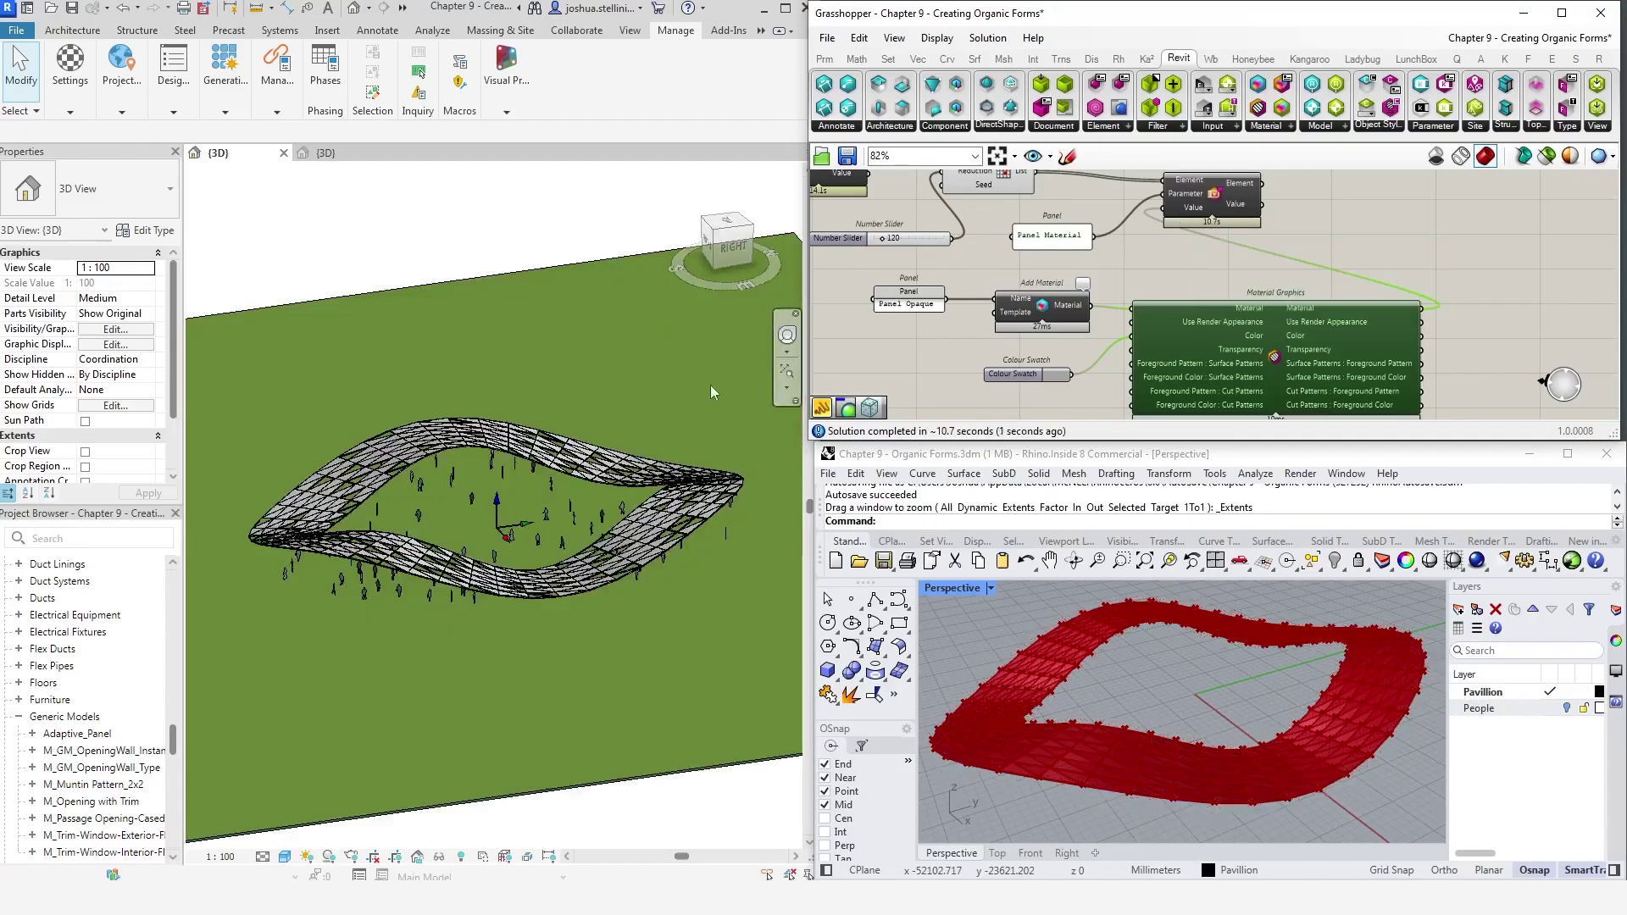
pyautogui.moveTo(552, 491); pyautogui.dragTo(534, 525, button='middle')
pyautogui.moveTo(517, 462)
pyautogui.keyDown('shift'); pyautogui.mouseDown(button='middle')
pyautogui.moveTo(576, 477)
pyautogui.moveTo(424, 450)
pyautogui.moveTo(509, 441)
pyautogui.moveTo(531, 454)
pyautogui.moveTo(503, 494)
pyautogui.moveTo(513, 464)
pyautogui.mouseUp(button='middle'); pyautogui.keyUp('shift')
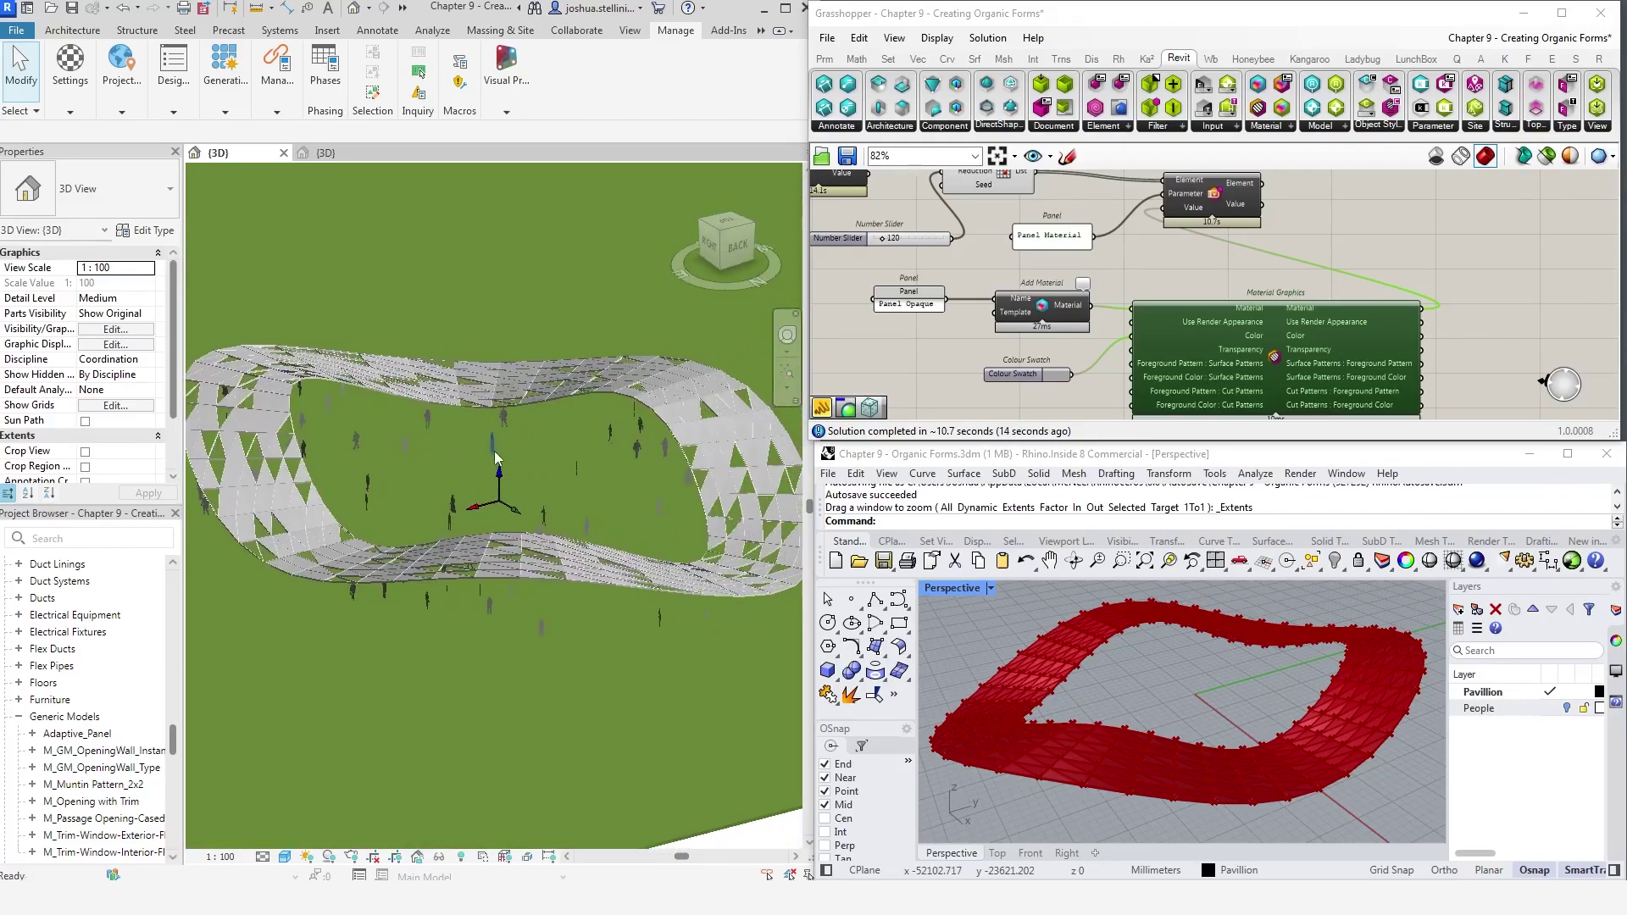